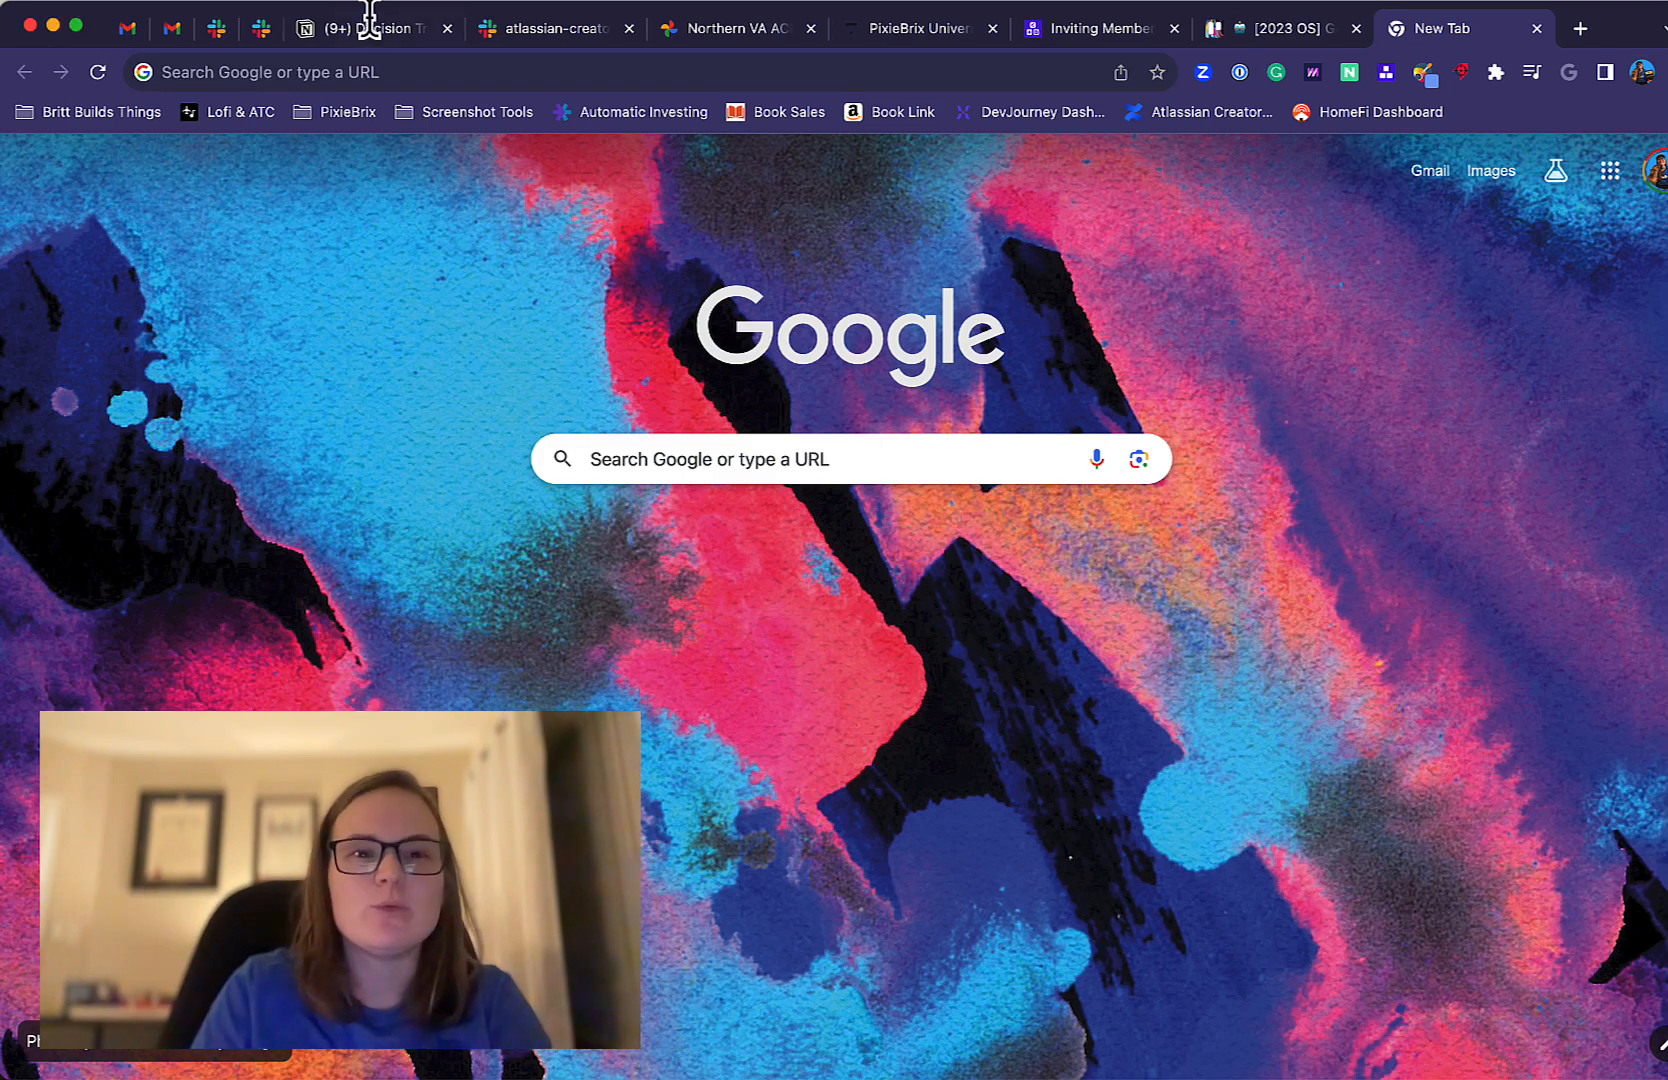
Open the trello.com website in the browser.
{"action": "left_click", "coordinate": [350, 70]}
{"action": "type", "text": "trello.com"}
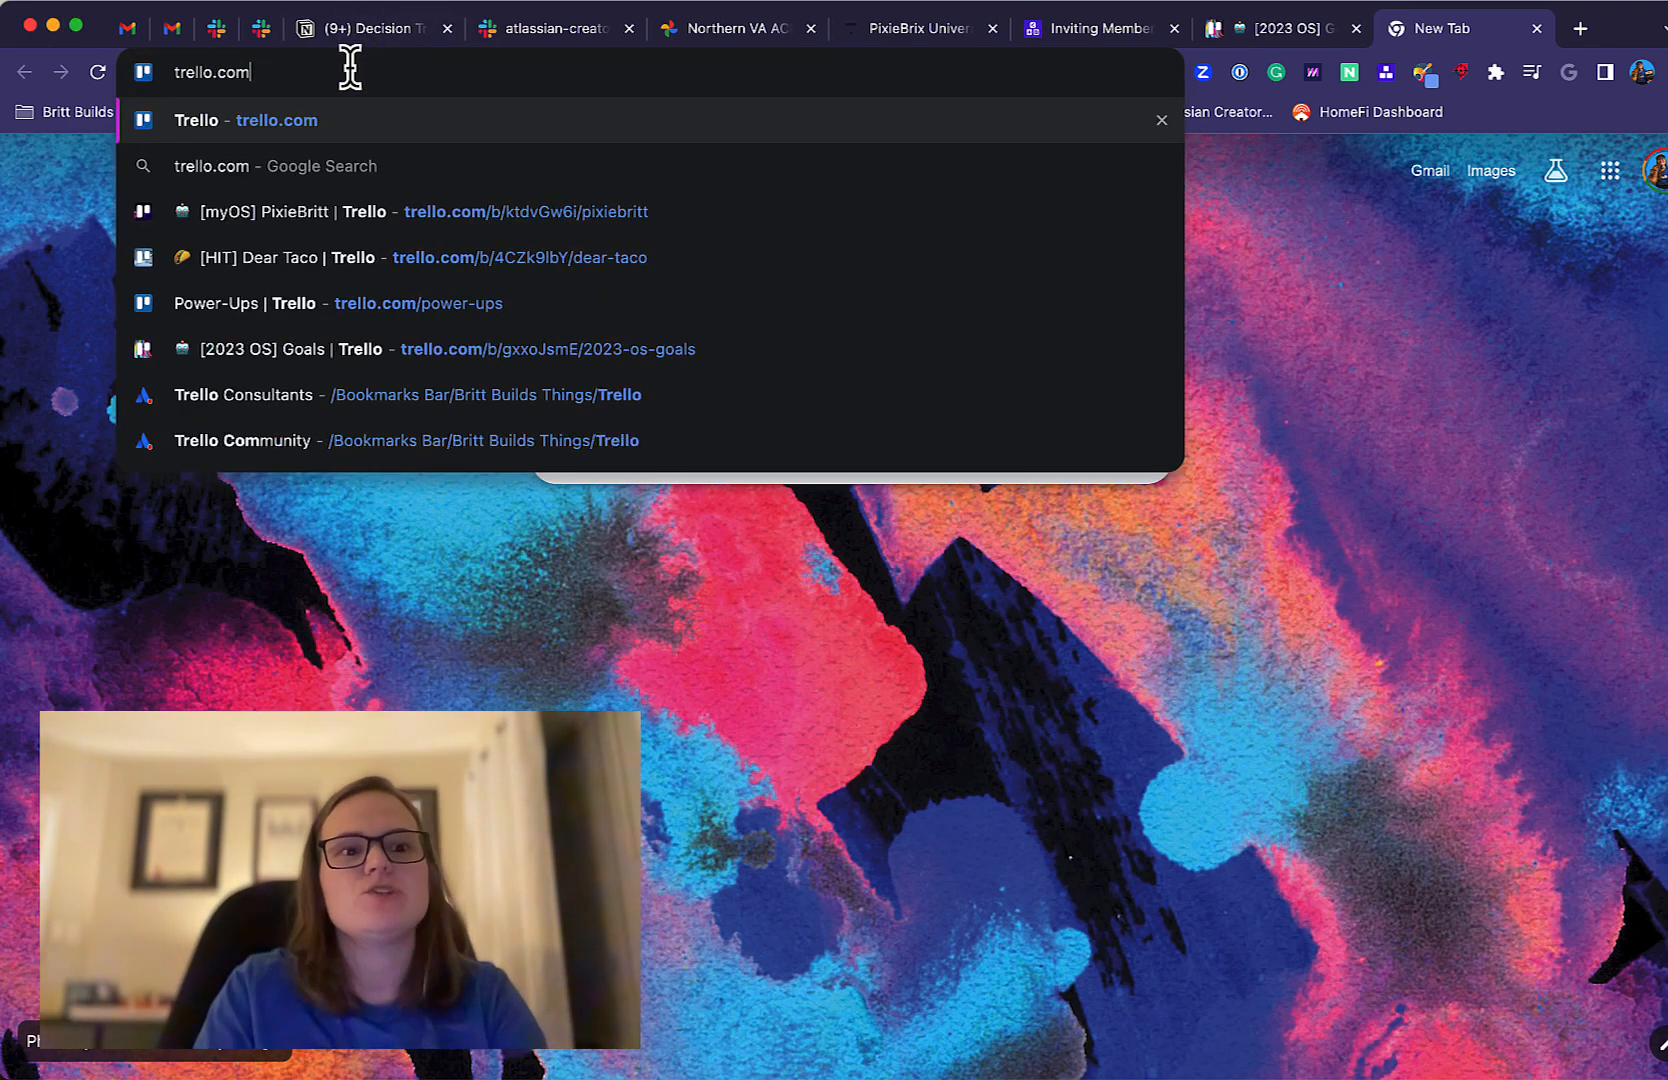
{"action": "key", "text": "Return"}
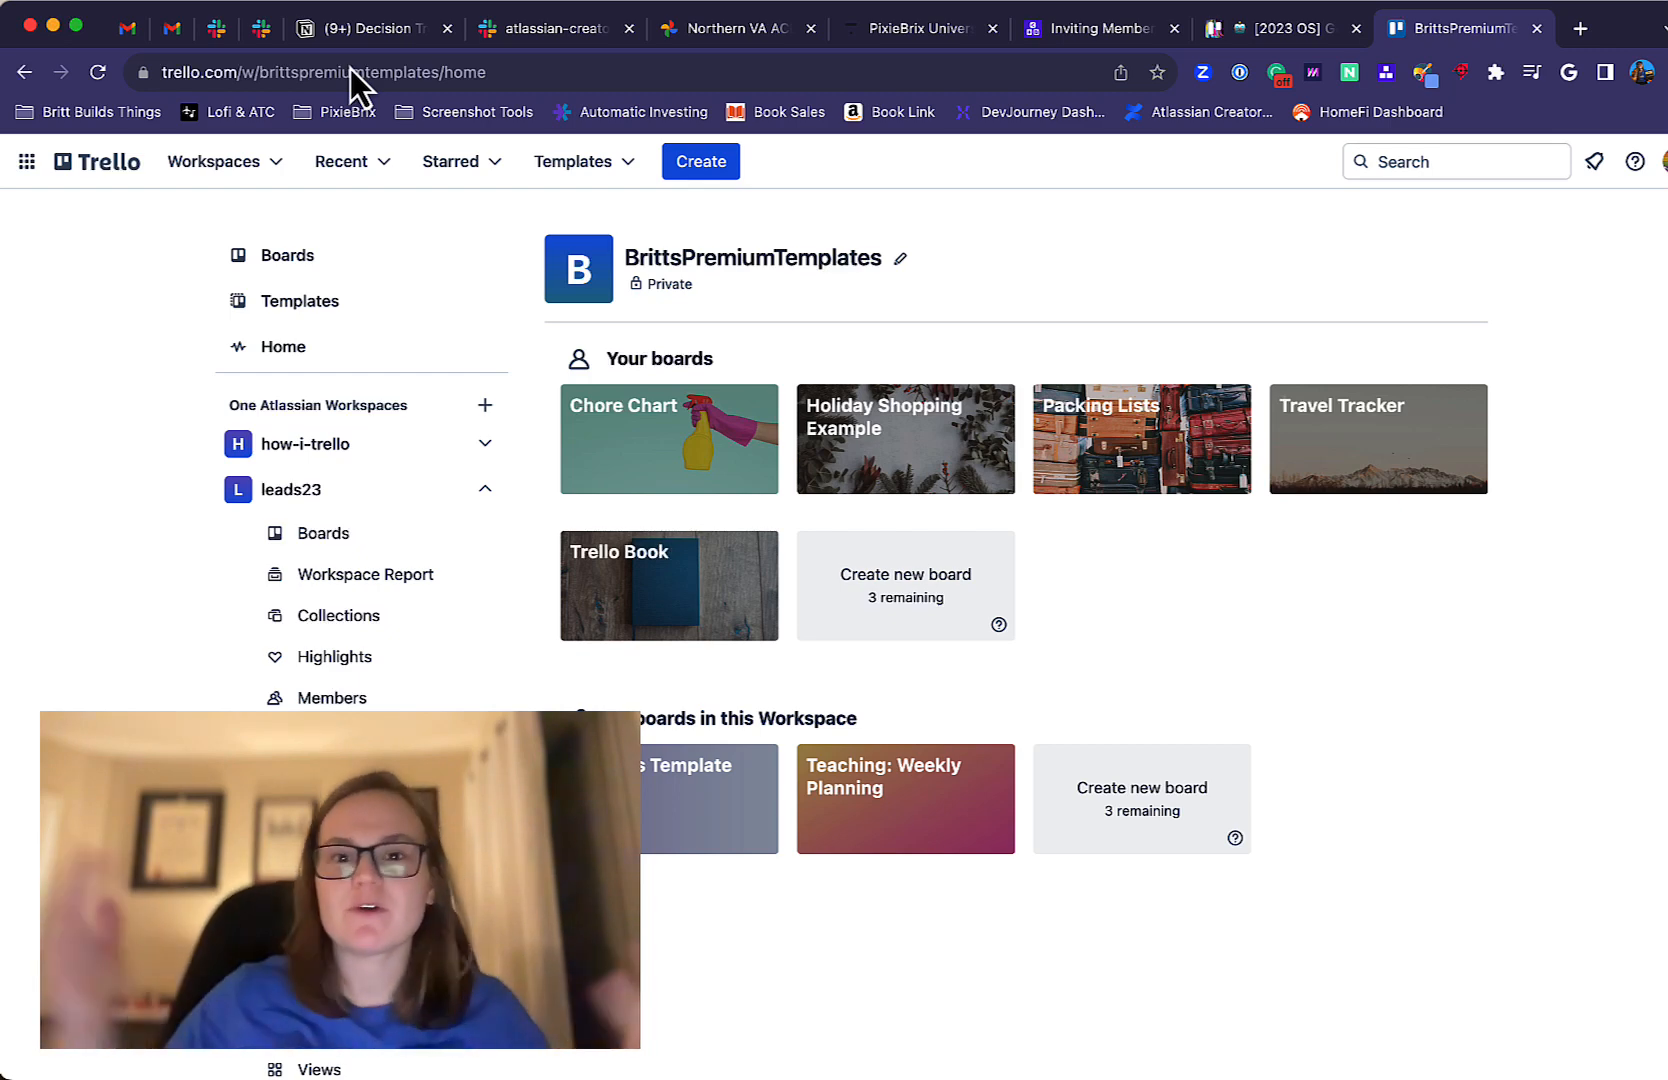
Switch to the LinkedIn profile page and look over its resources, about and experience sections.
{"action": "left_click", "coordinate": [351, 69]}
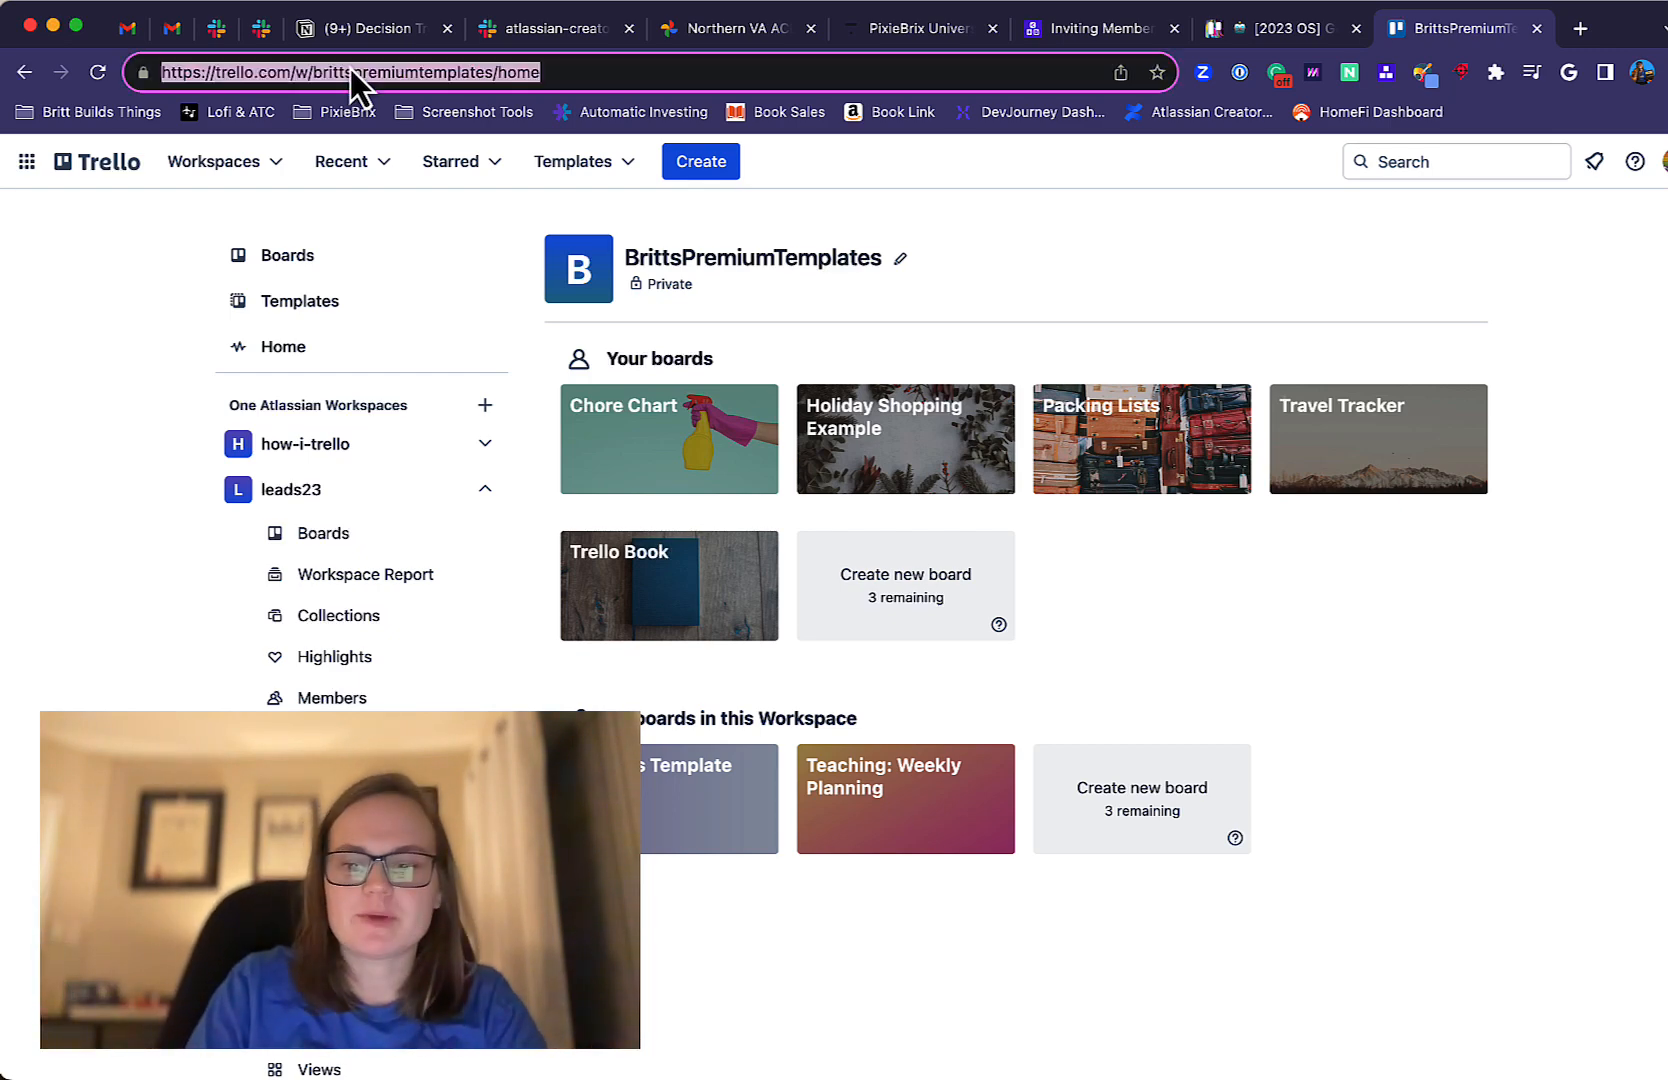
{"action": "type", "text": "linke"}
{"action": "key", "text": "Return"}
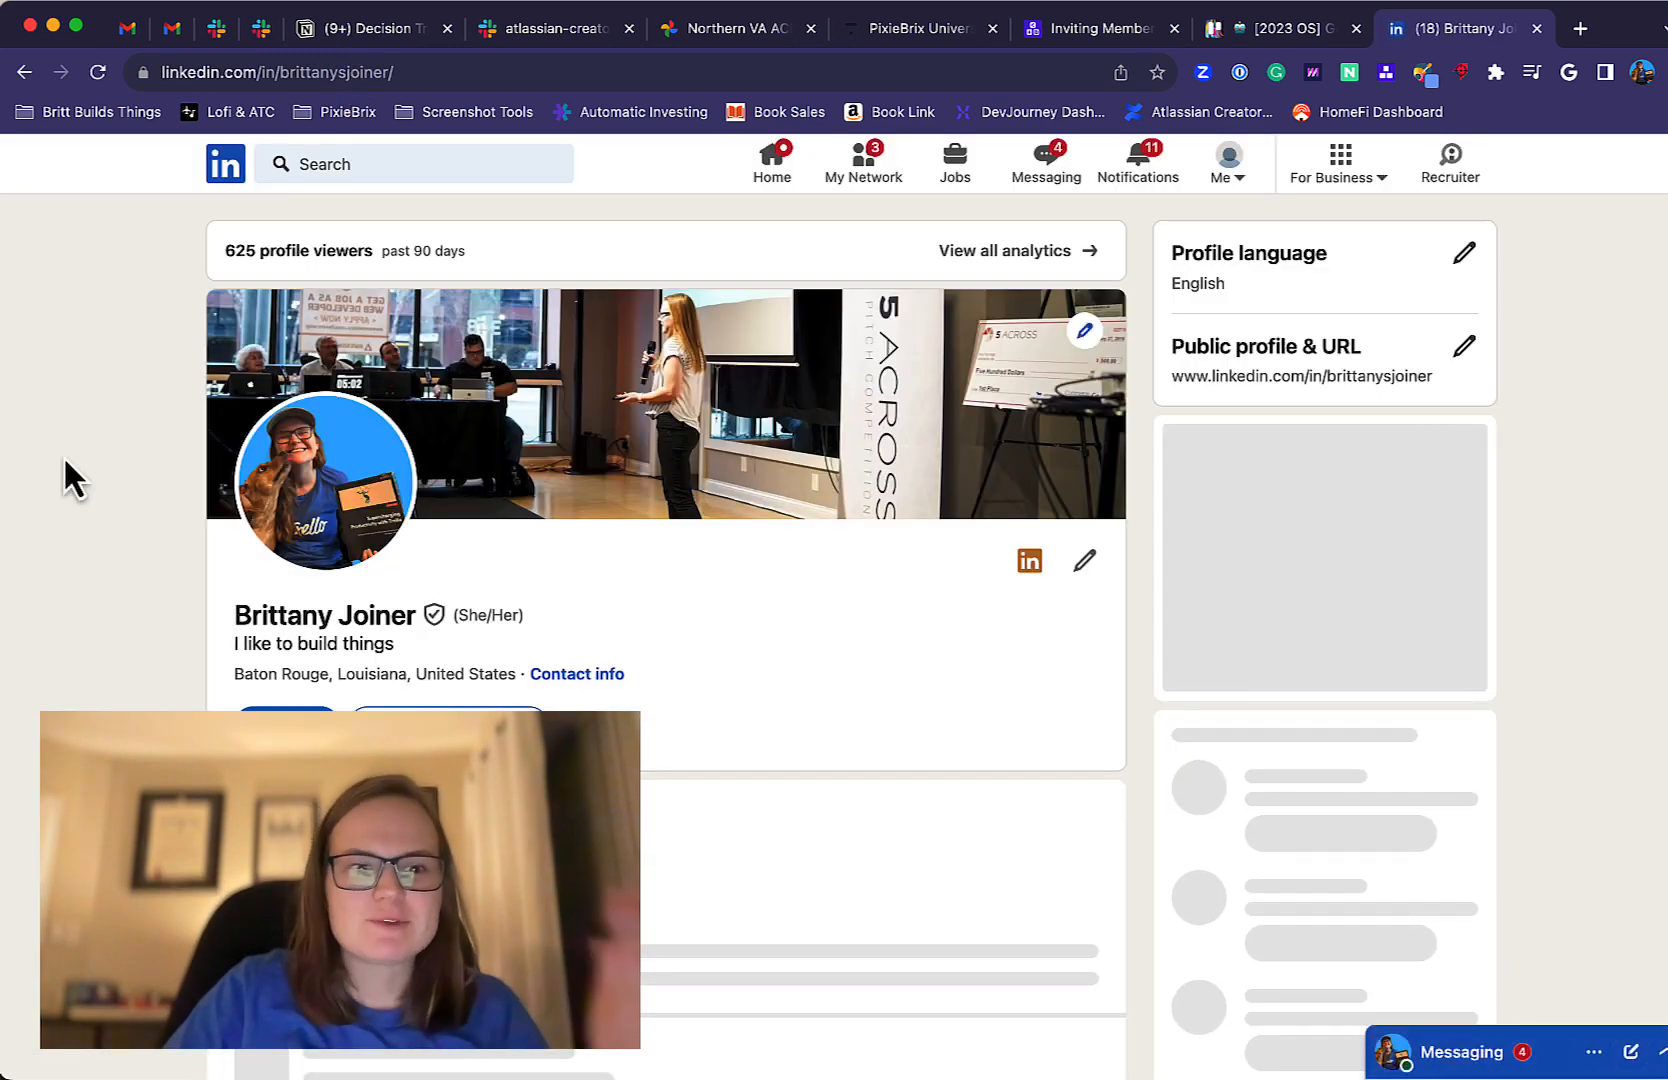
{"action": "scroll", "coordinate": [390, 685], "scroll_direction": "down", "scroll_amount": 2}
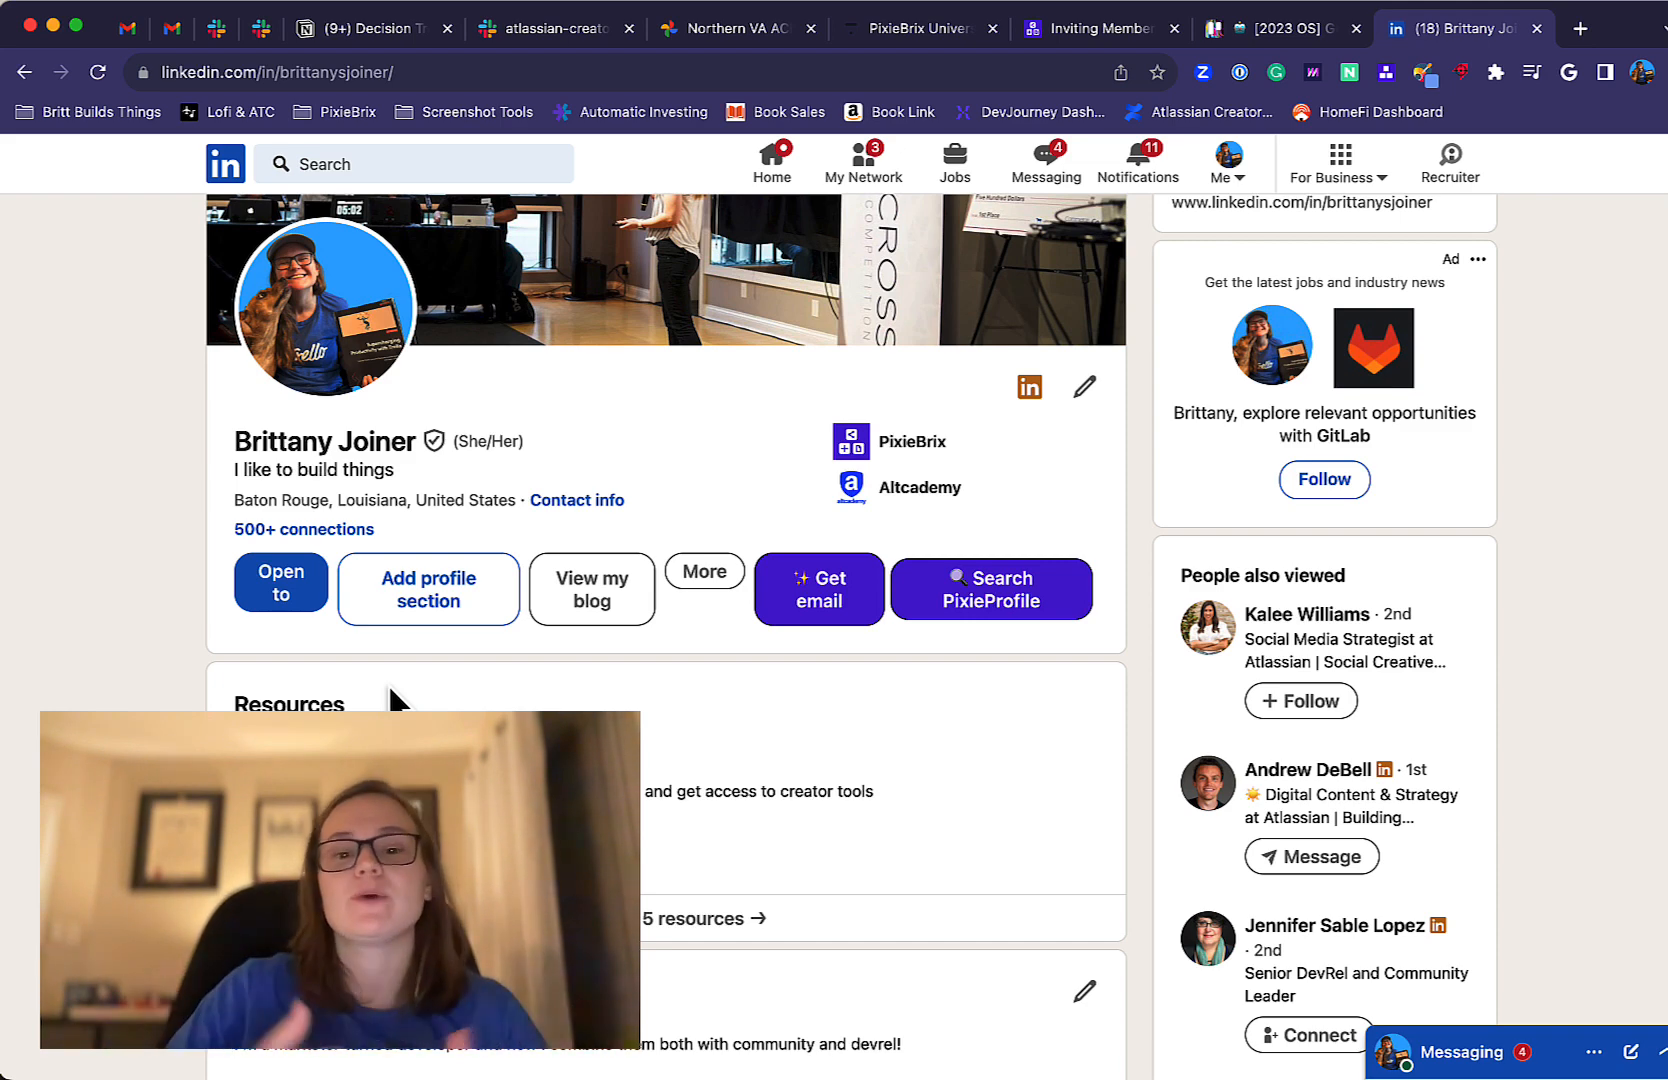
{"action": "scroll", "coordinate": [392, 697], "scroll_direction": "down", "scroll_amount": 15}
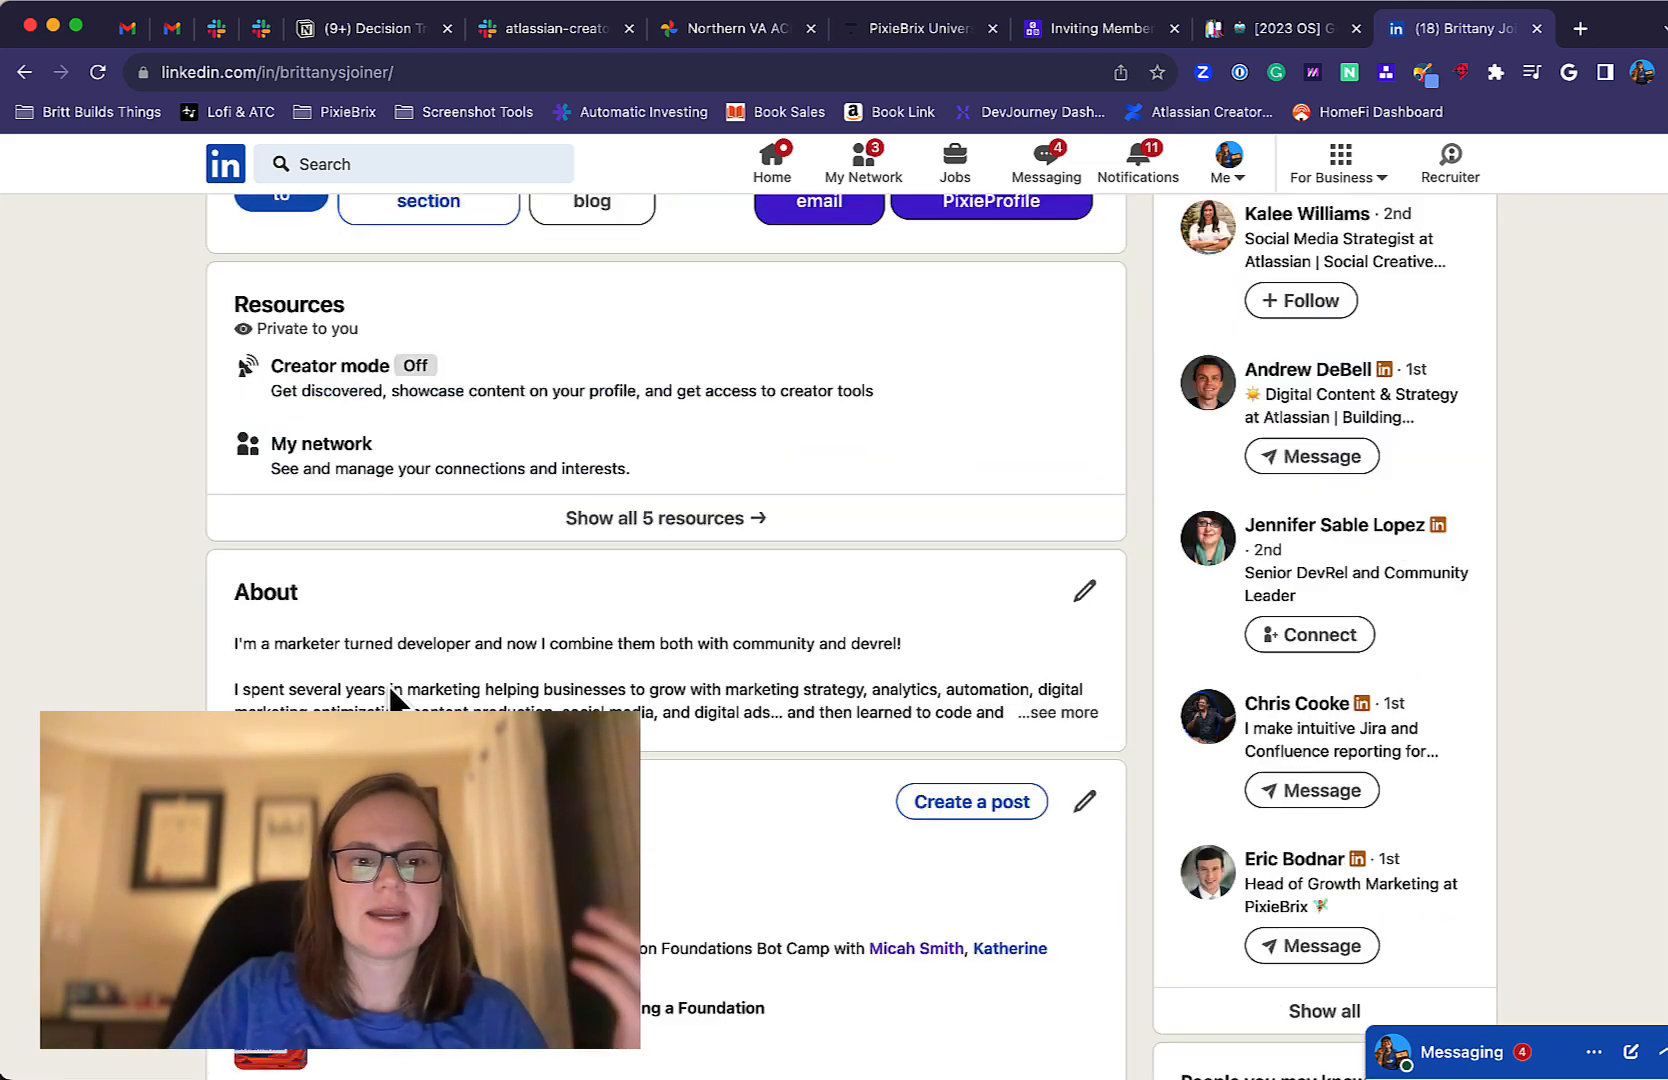
{"action": "scroll", "coordinate": [392, 697], "scroll_direction": "up", "scroll_amount": 5}
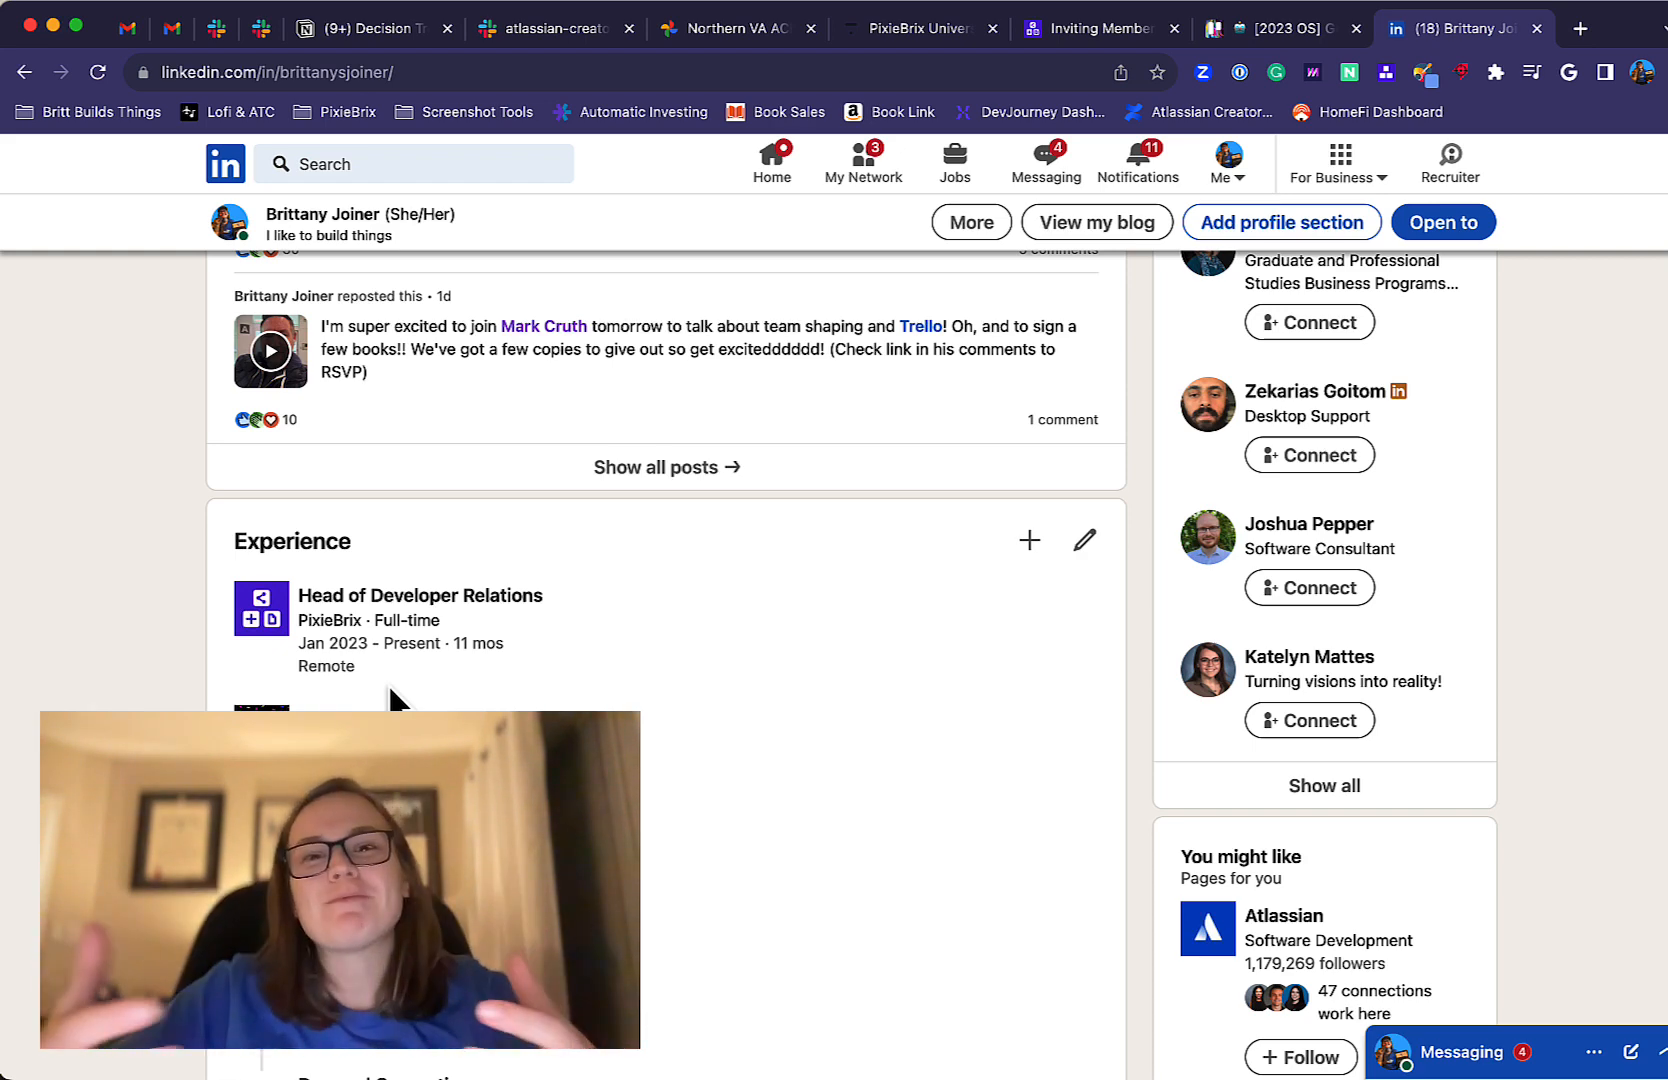
{"action": "scroll", "coordinate": [392, 700], "scroll_direction": "up", "scroll_amount": 15}
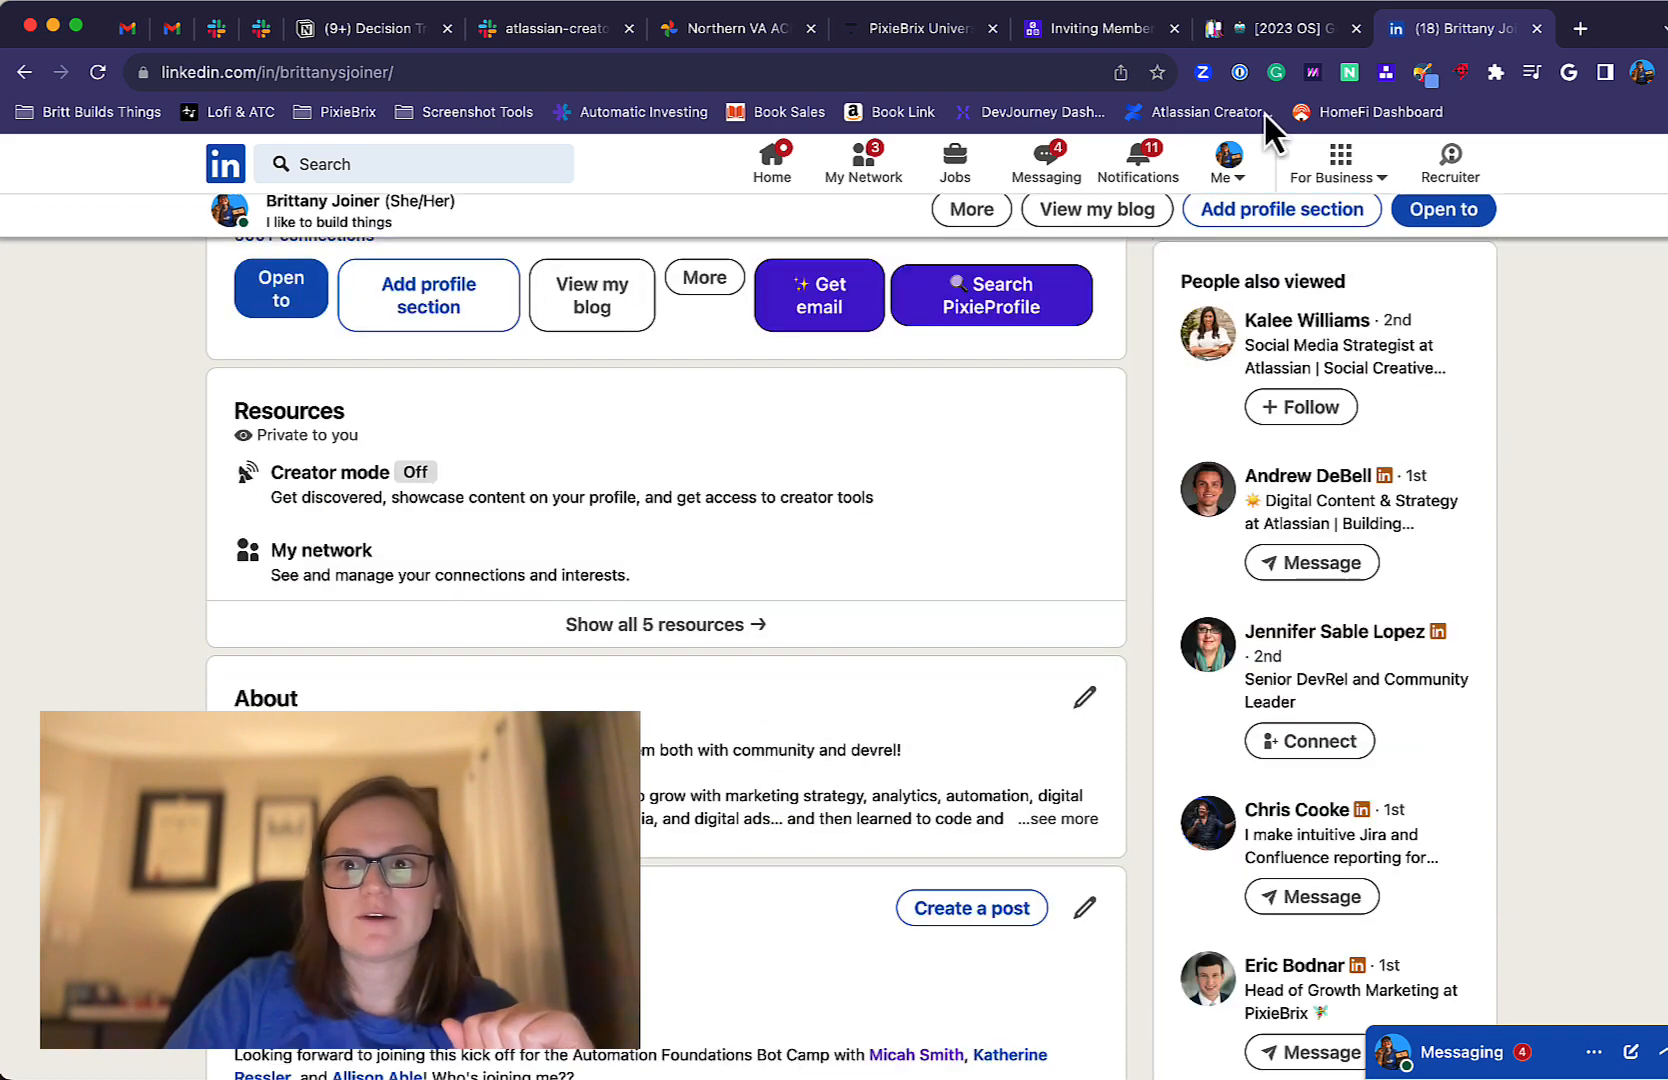
Go back to trello.com from the LinkedIn profile.
{"action": "left_click", "coordinate": [962, 72]}
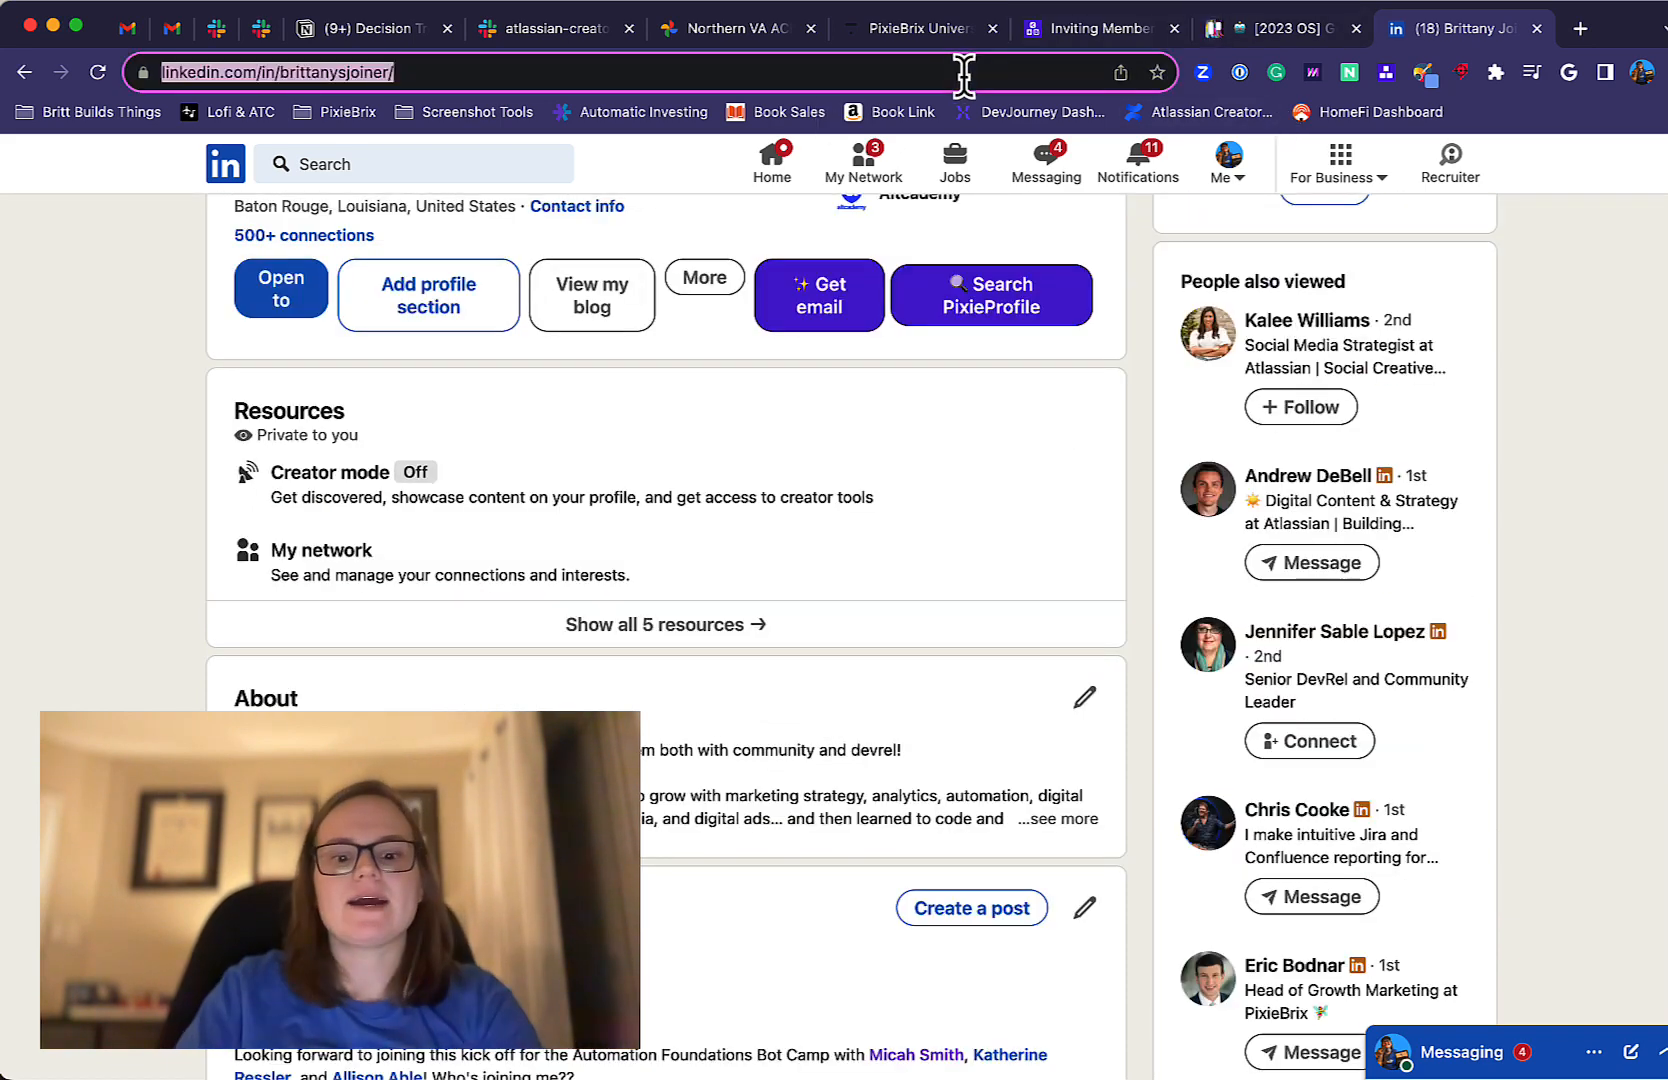
{"action": "type", "text": "trello.com"}
{"action": "key", "text": "Return"}
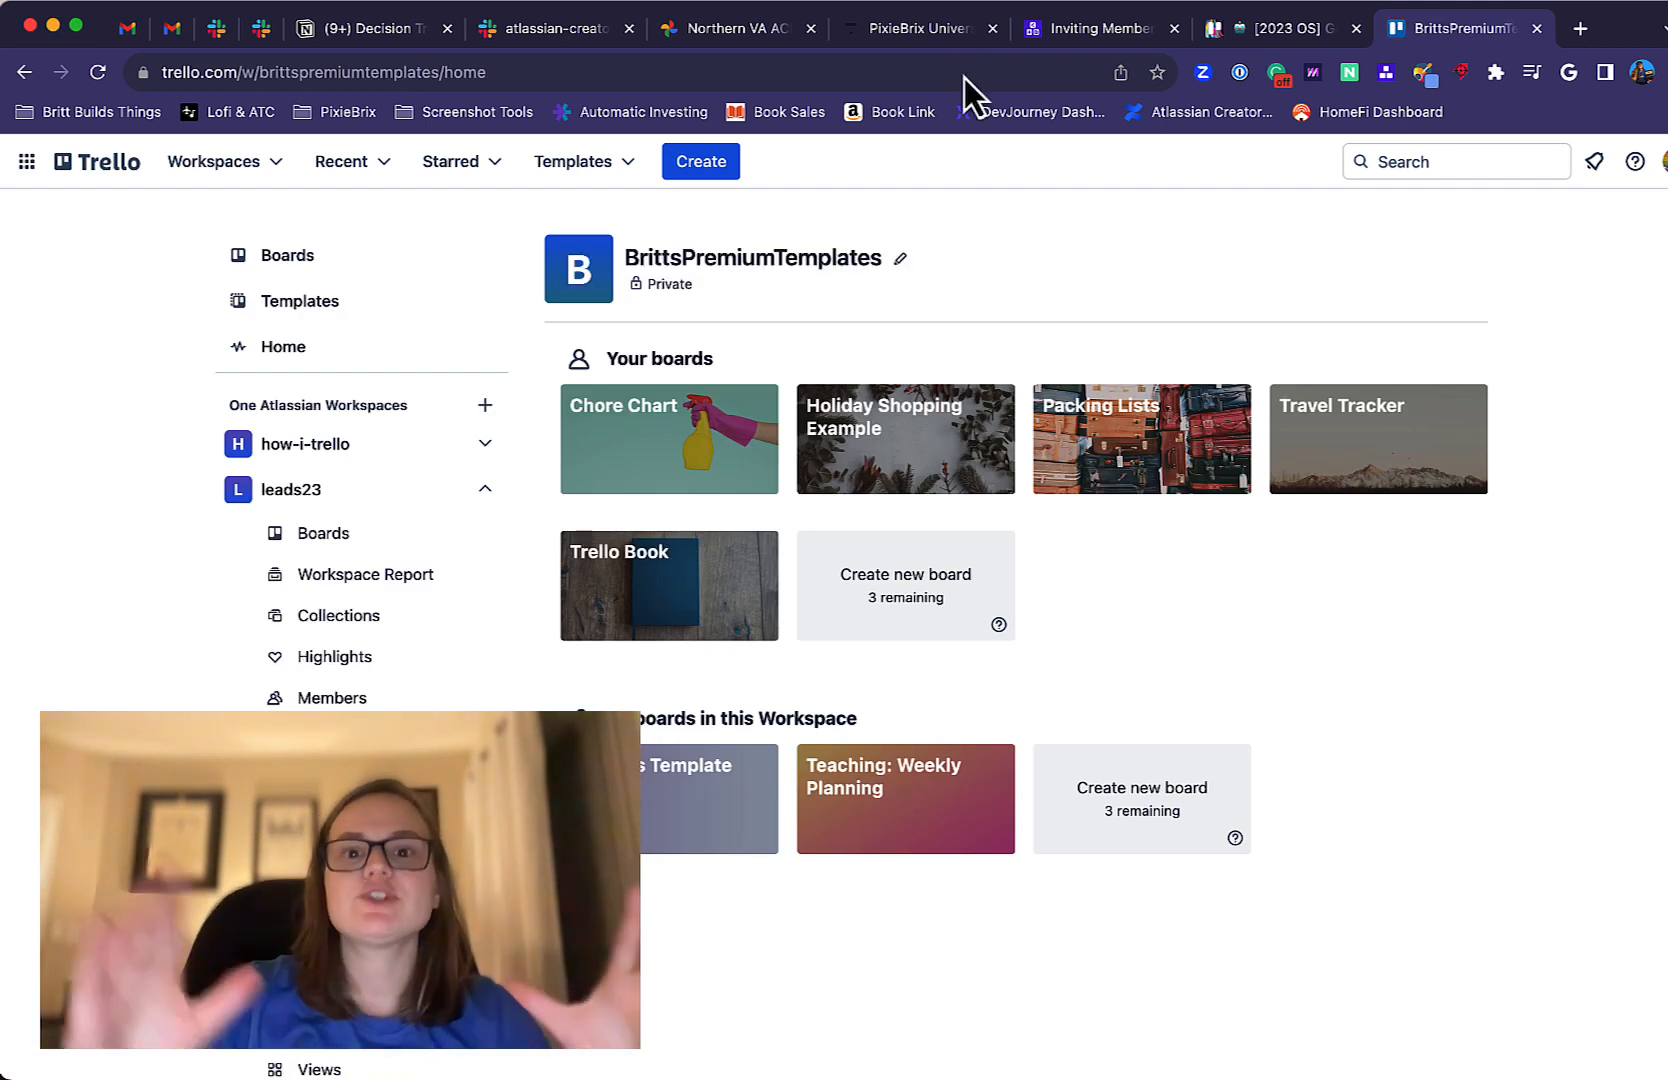
Start creating a new board and title it "Test Board".
{"action": "left_click", "coordinate": [680, 172]}
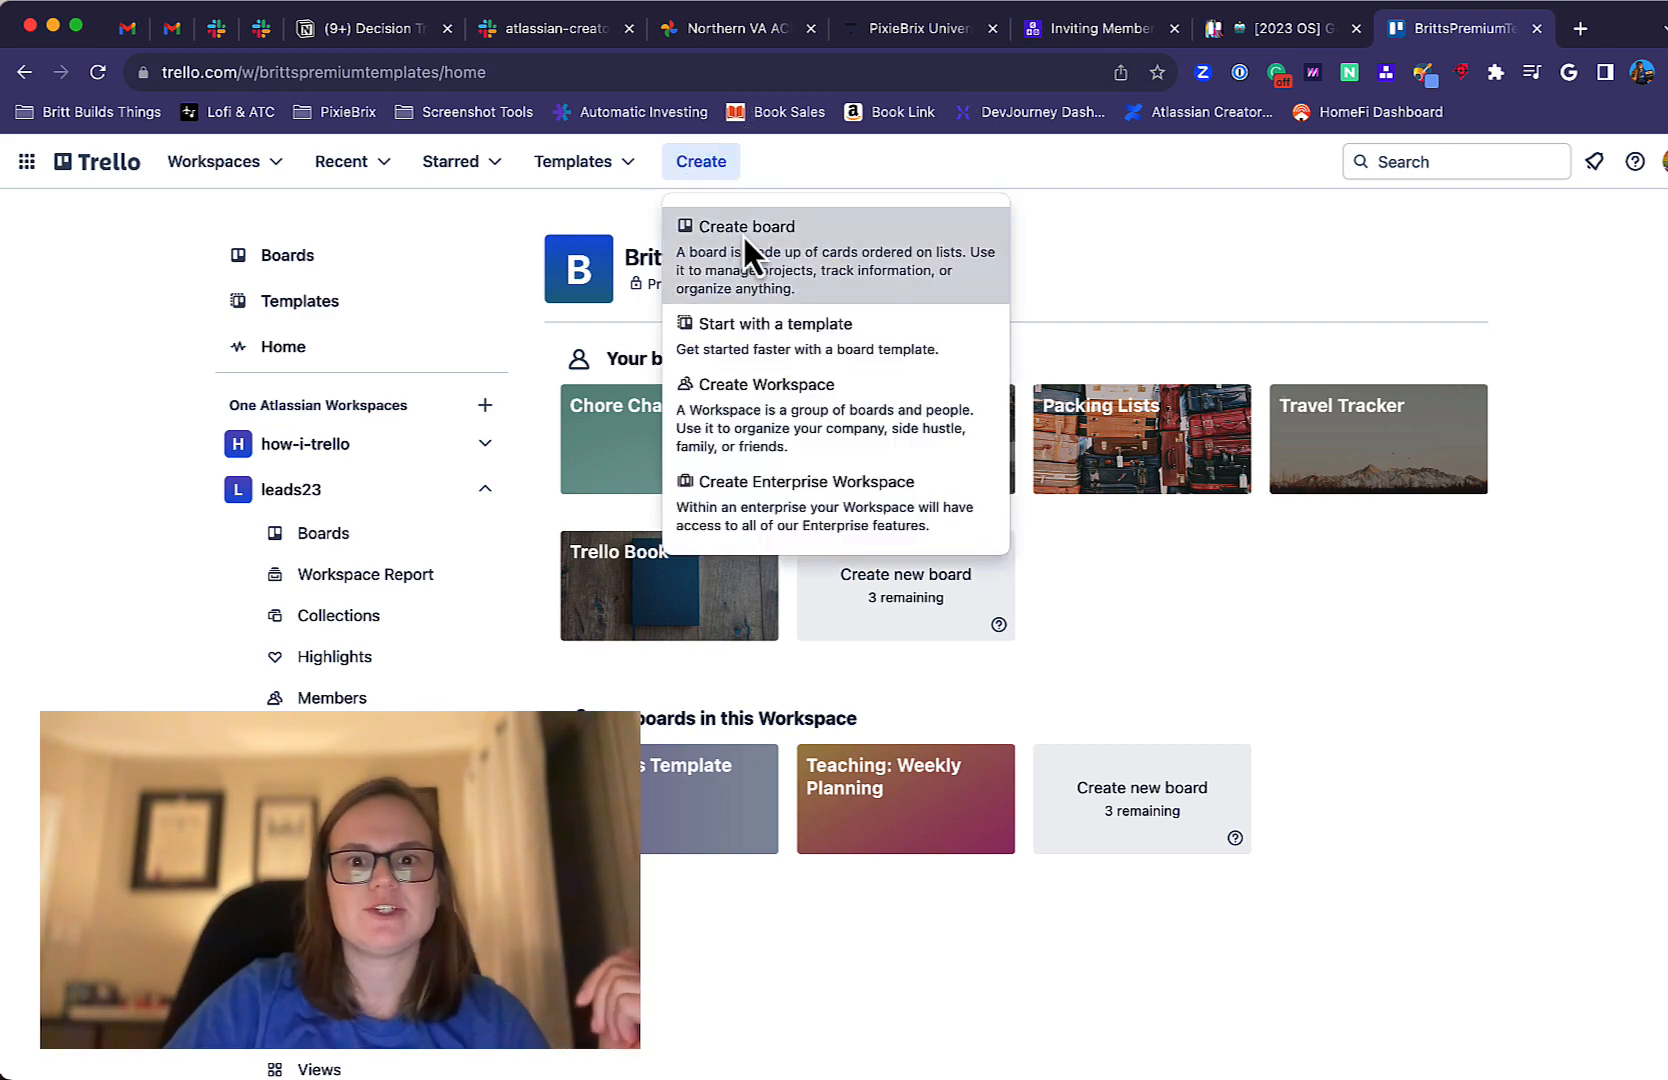
{"action": "left_click", "coordinate": [744, 232]}
{"action": "type", "text": "Test"}
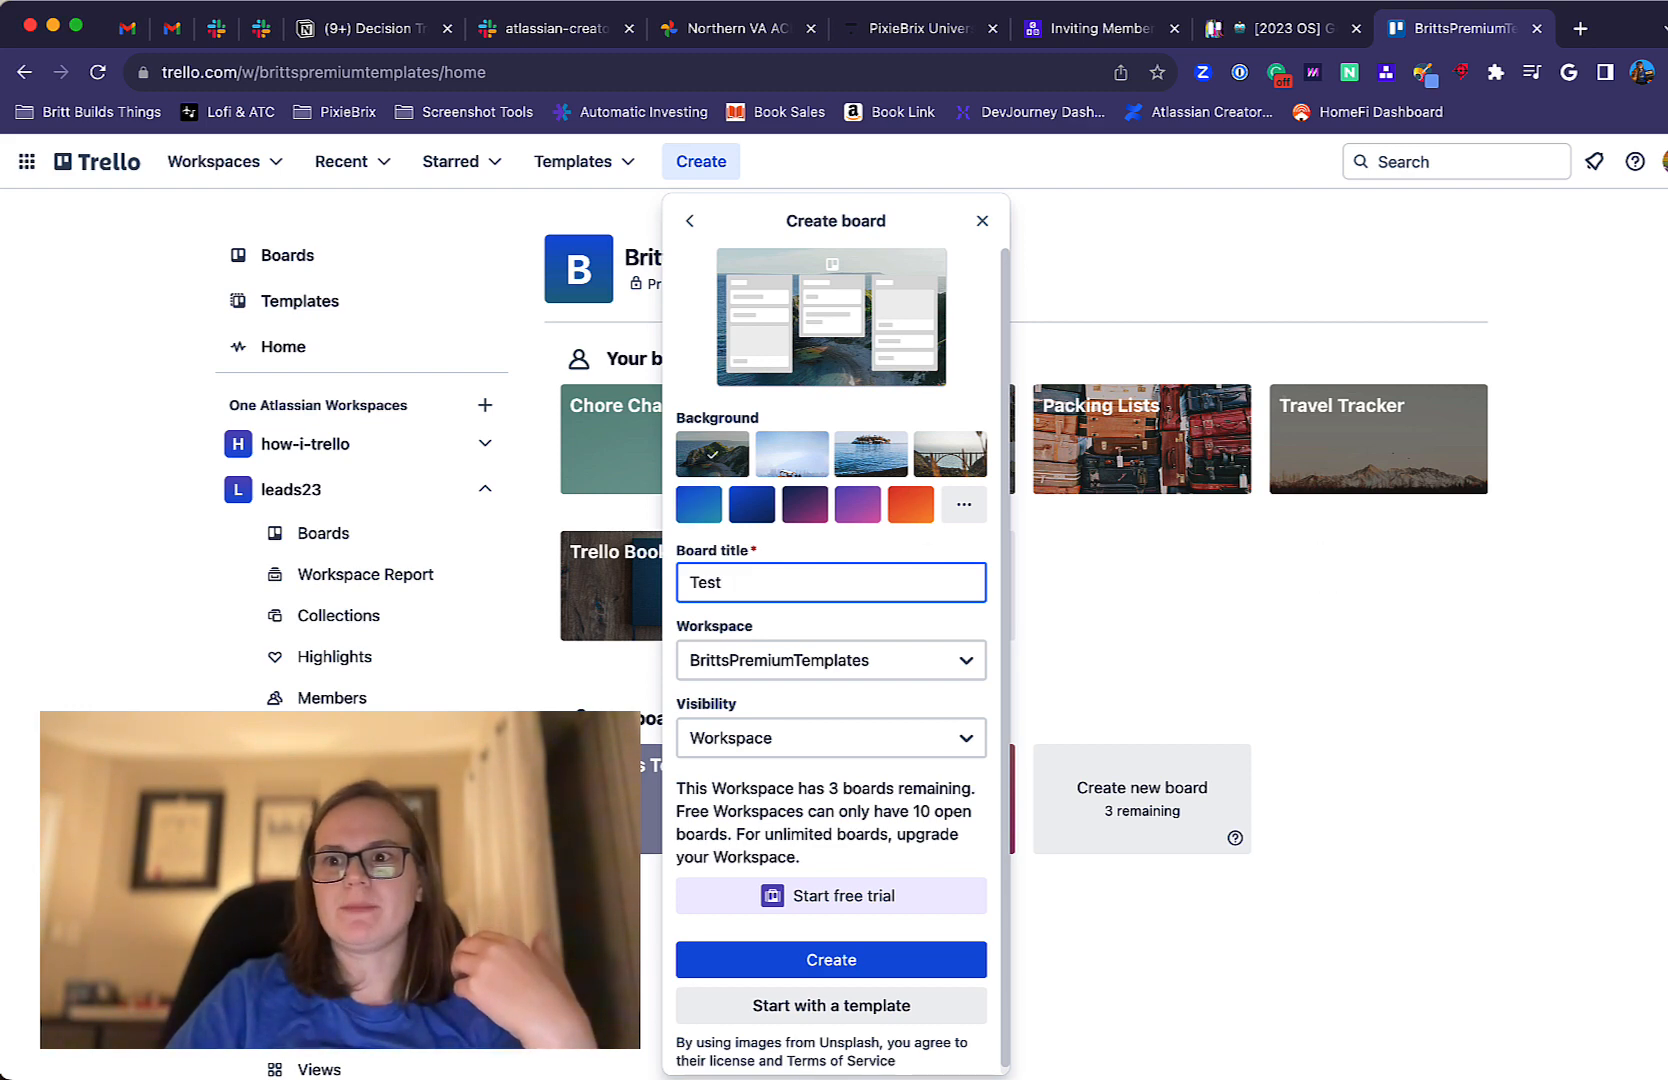
{"action": "left_click_drag", "start_coordinate": [1667, 124], "coordinate": [1663, 124]}
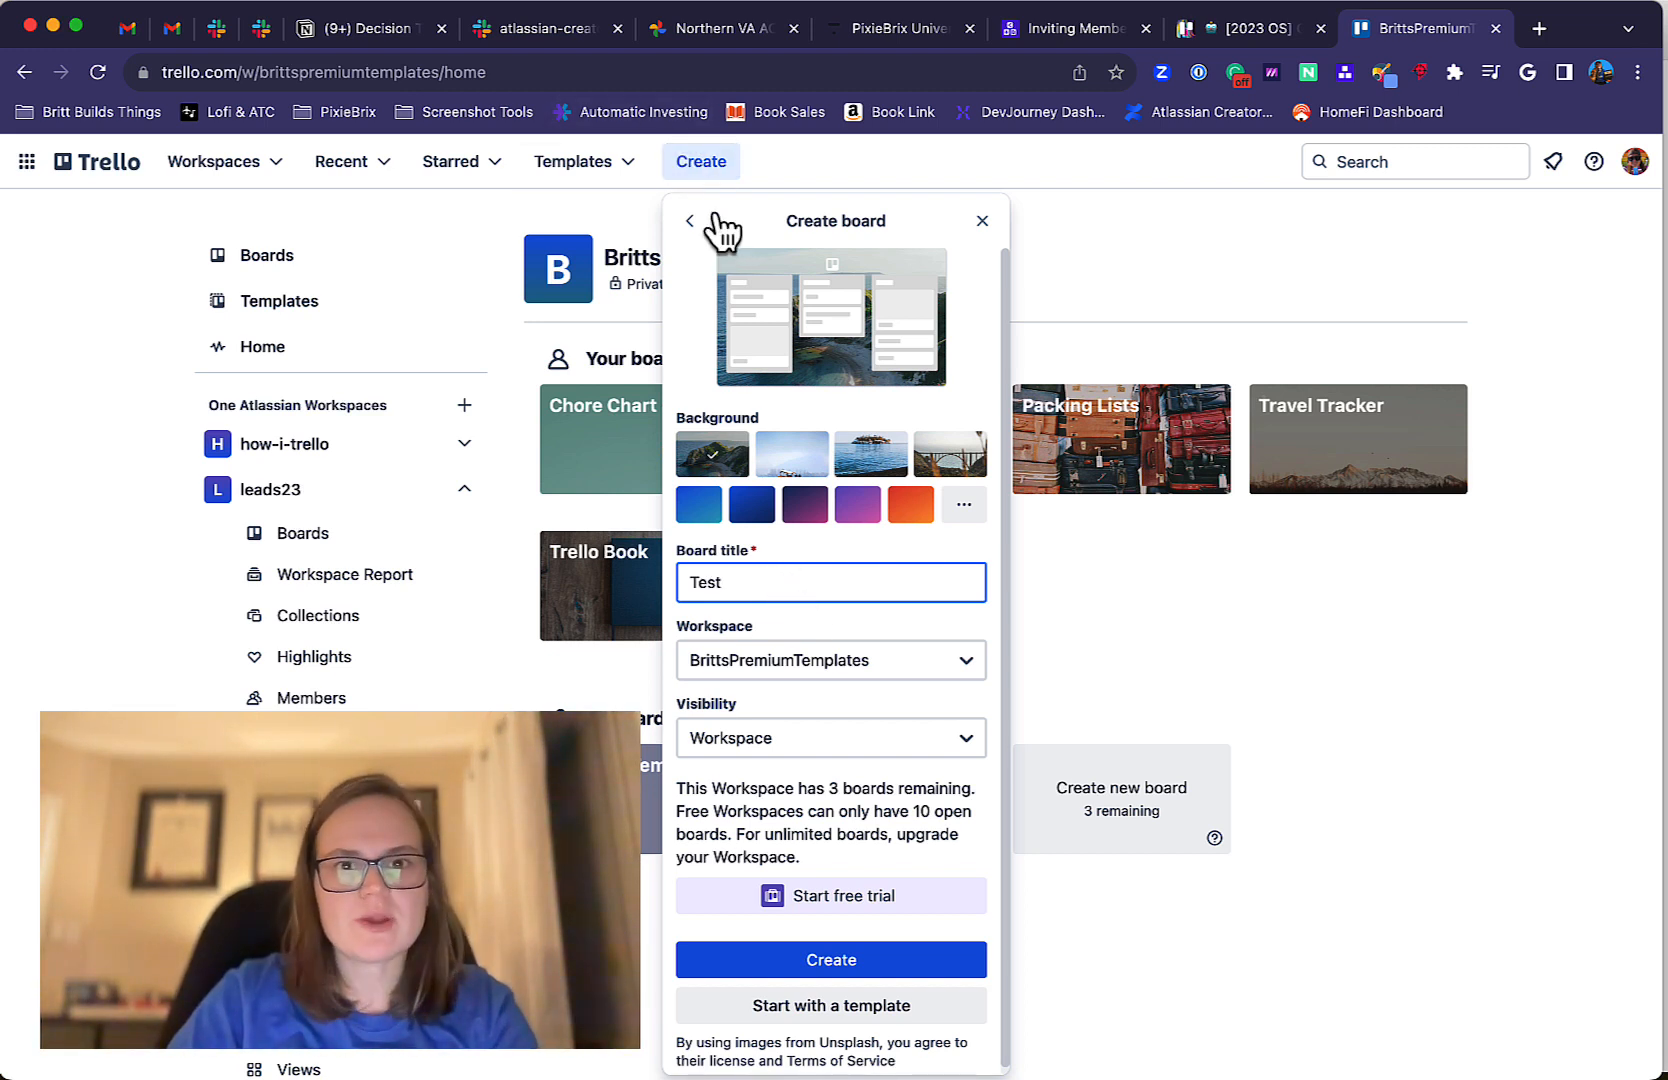
{"action": "type", "text": "Board"}
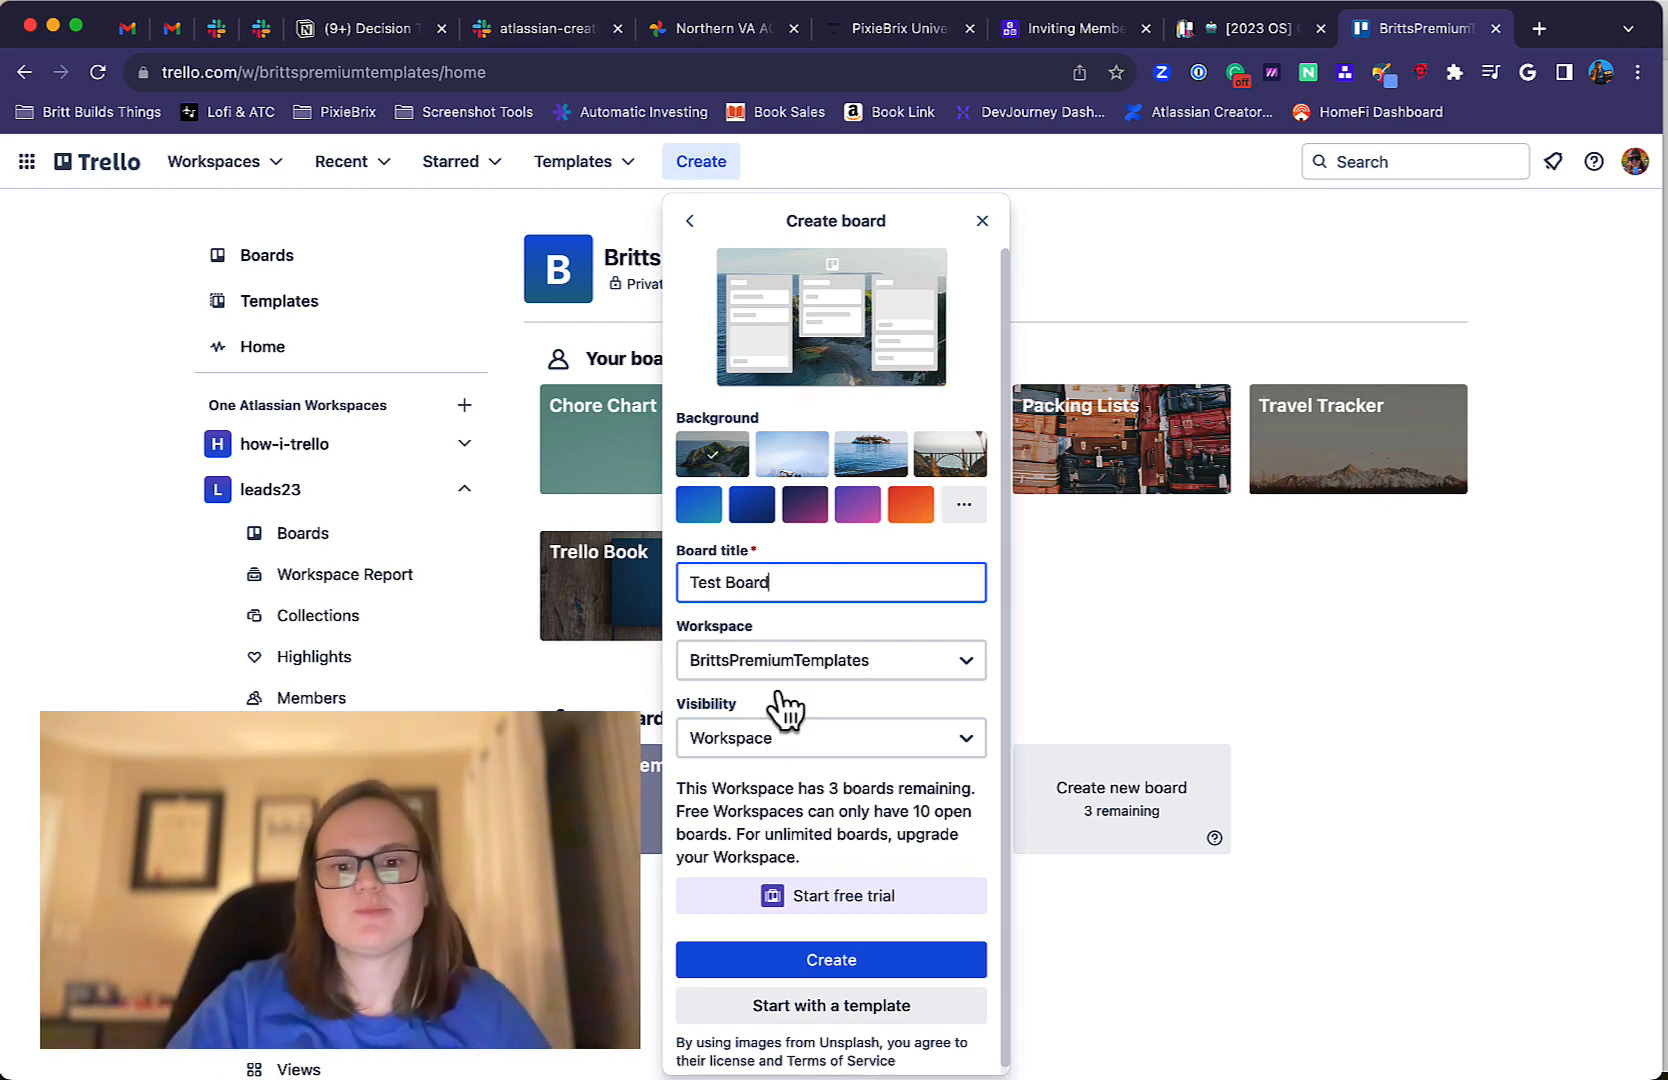
Assign the new board to the "Personal (BC)" workspace and create it.
{"action": "left_click", "coordinate": [780, 662]}
{"action": "scroll", "coordinate": [780, 885], "scroll_direction": "down", "scroll_amount": 5}
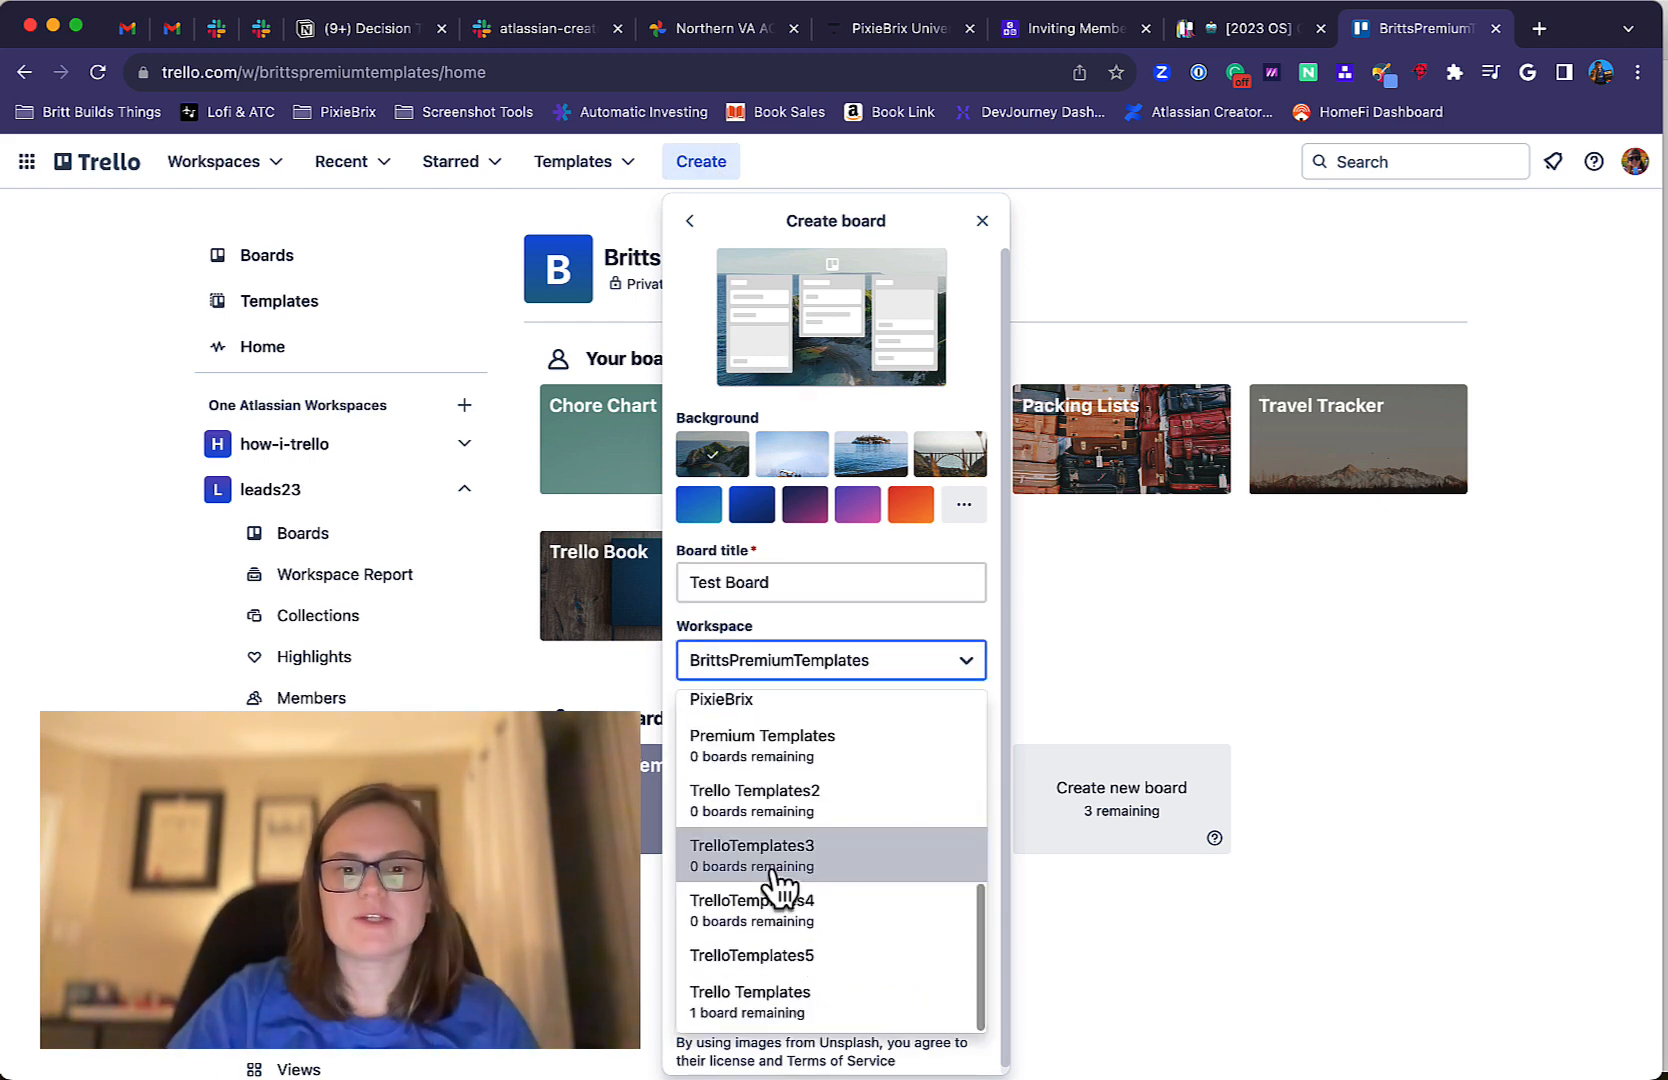
{"action": "scroll", "coordinate": [790, 828], "scroll_direction": "up", "scroll_amount": 3}
{"action": "left_click", "coordinate": [790, 822]}
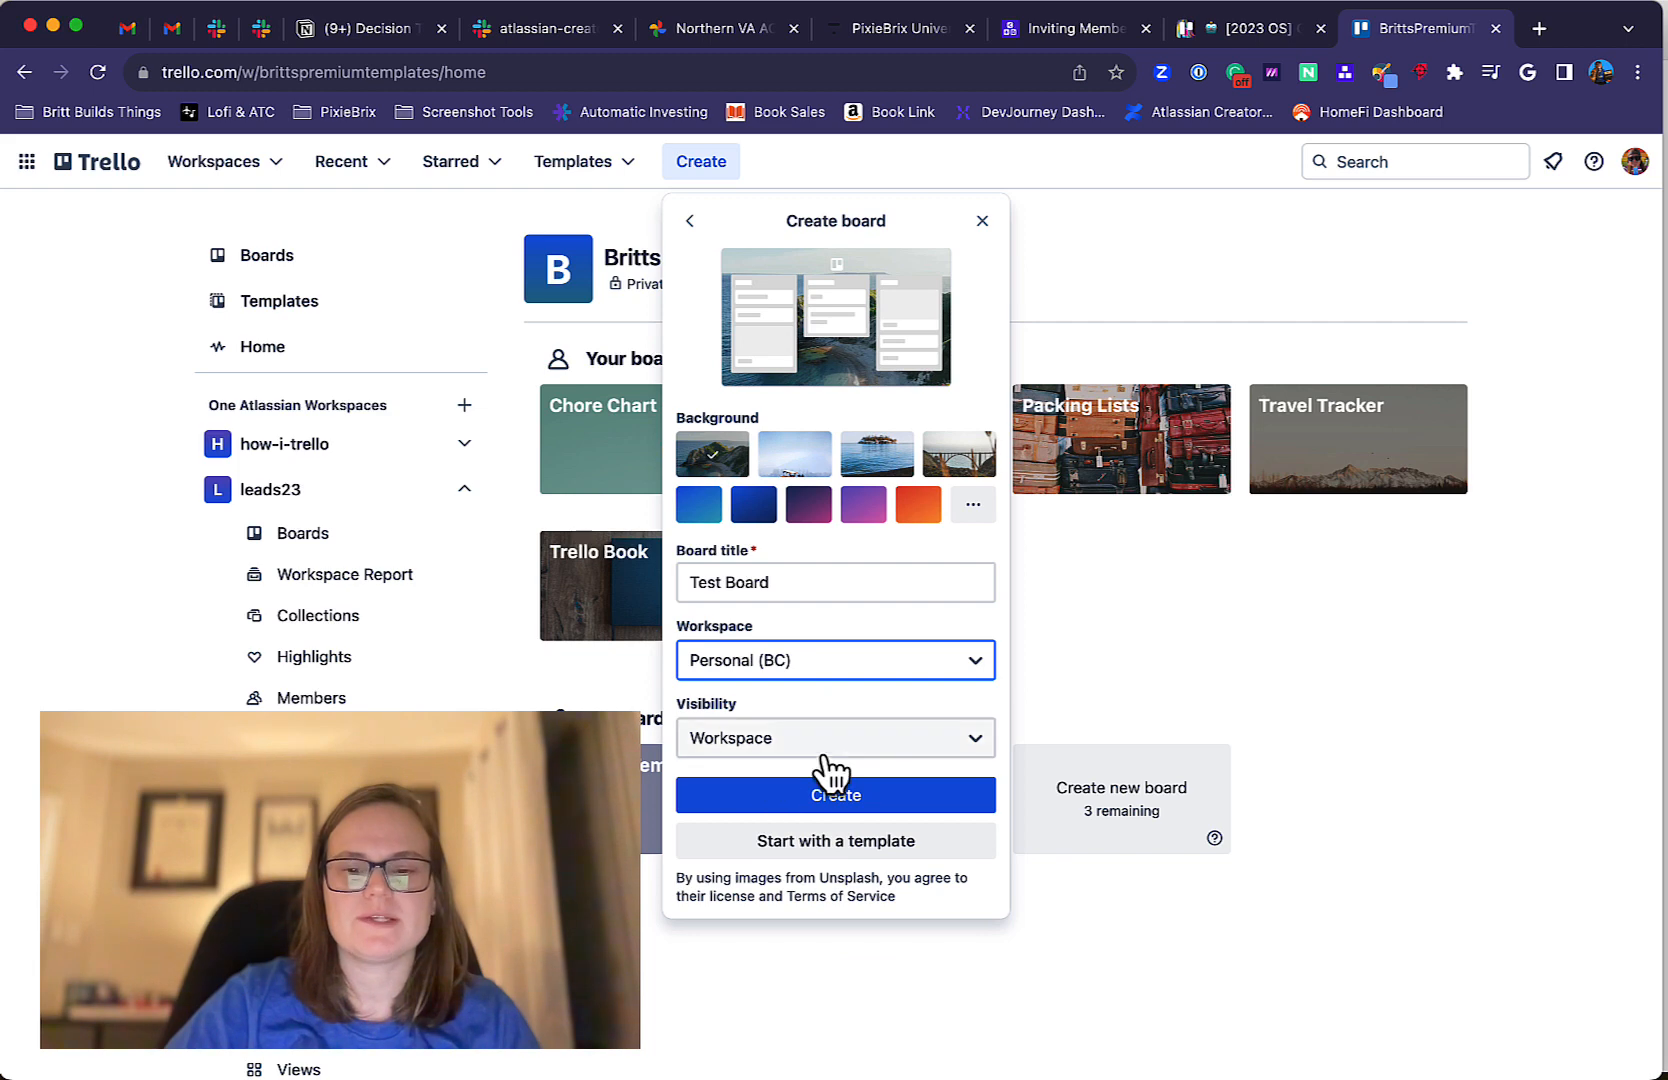
{"action": "left_click", "coordinate": [814, 790]}
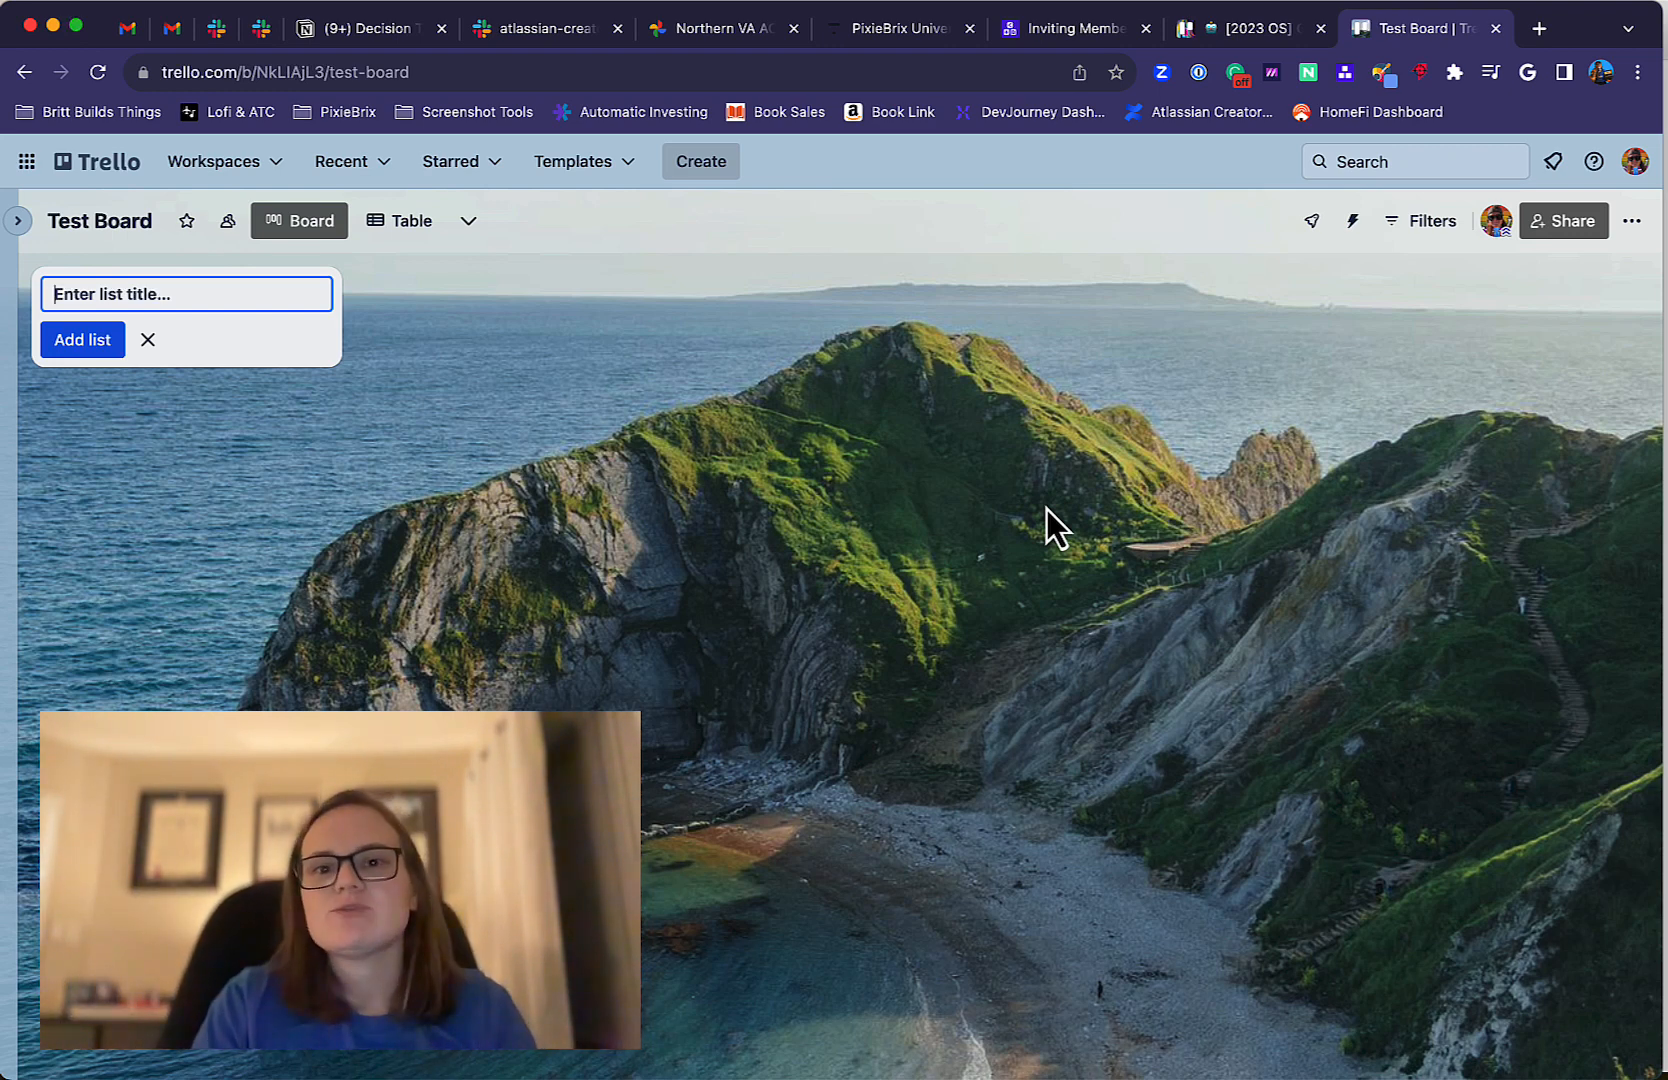
Add three lists to the board named "To Do", "Doing" and "Done".
{"action": "type", "text": "To Do"}
{"action": "key", "text": "Return"}
{"action": "type", "text": "Doing"}
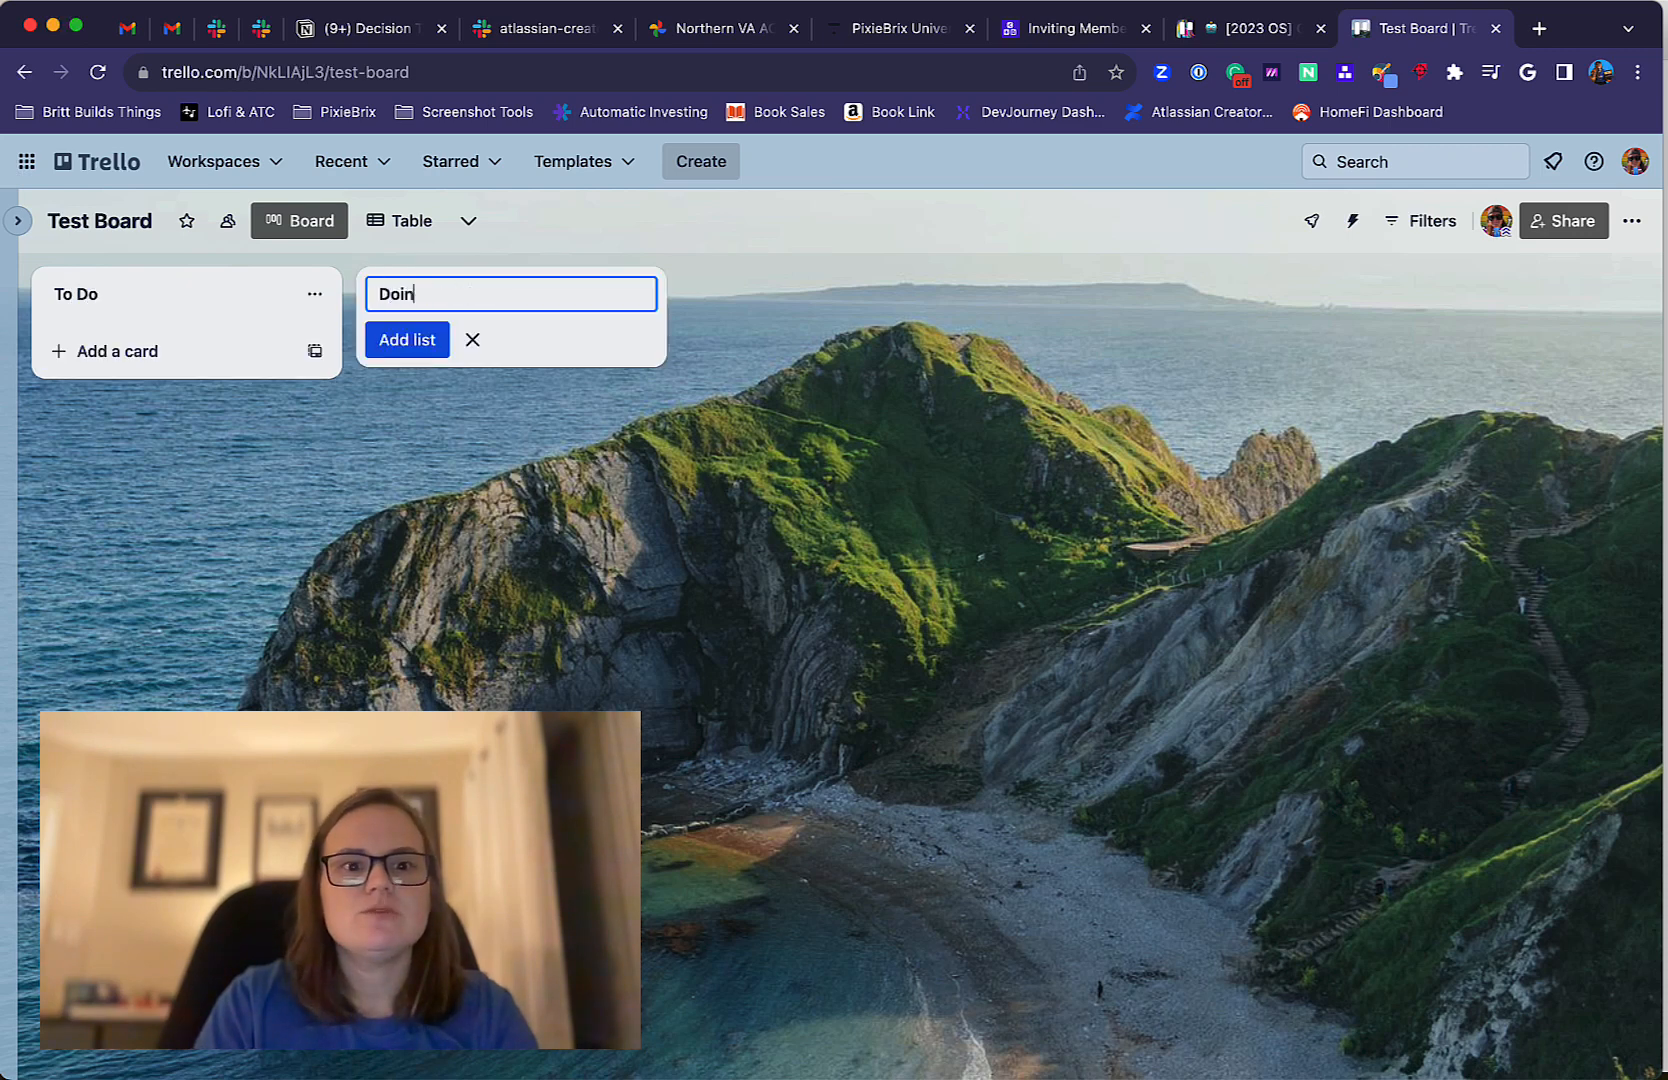
{"action": "key", "text": "Return"}
{"action": "type", "text": "Done"}
{"action": "key", "text": "Return"}
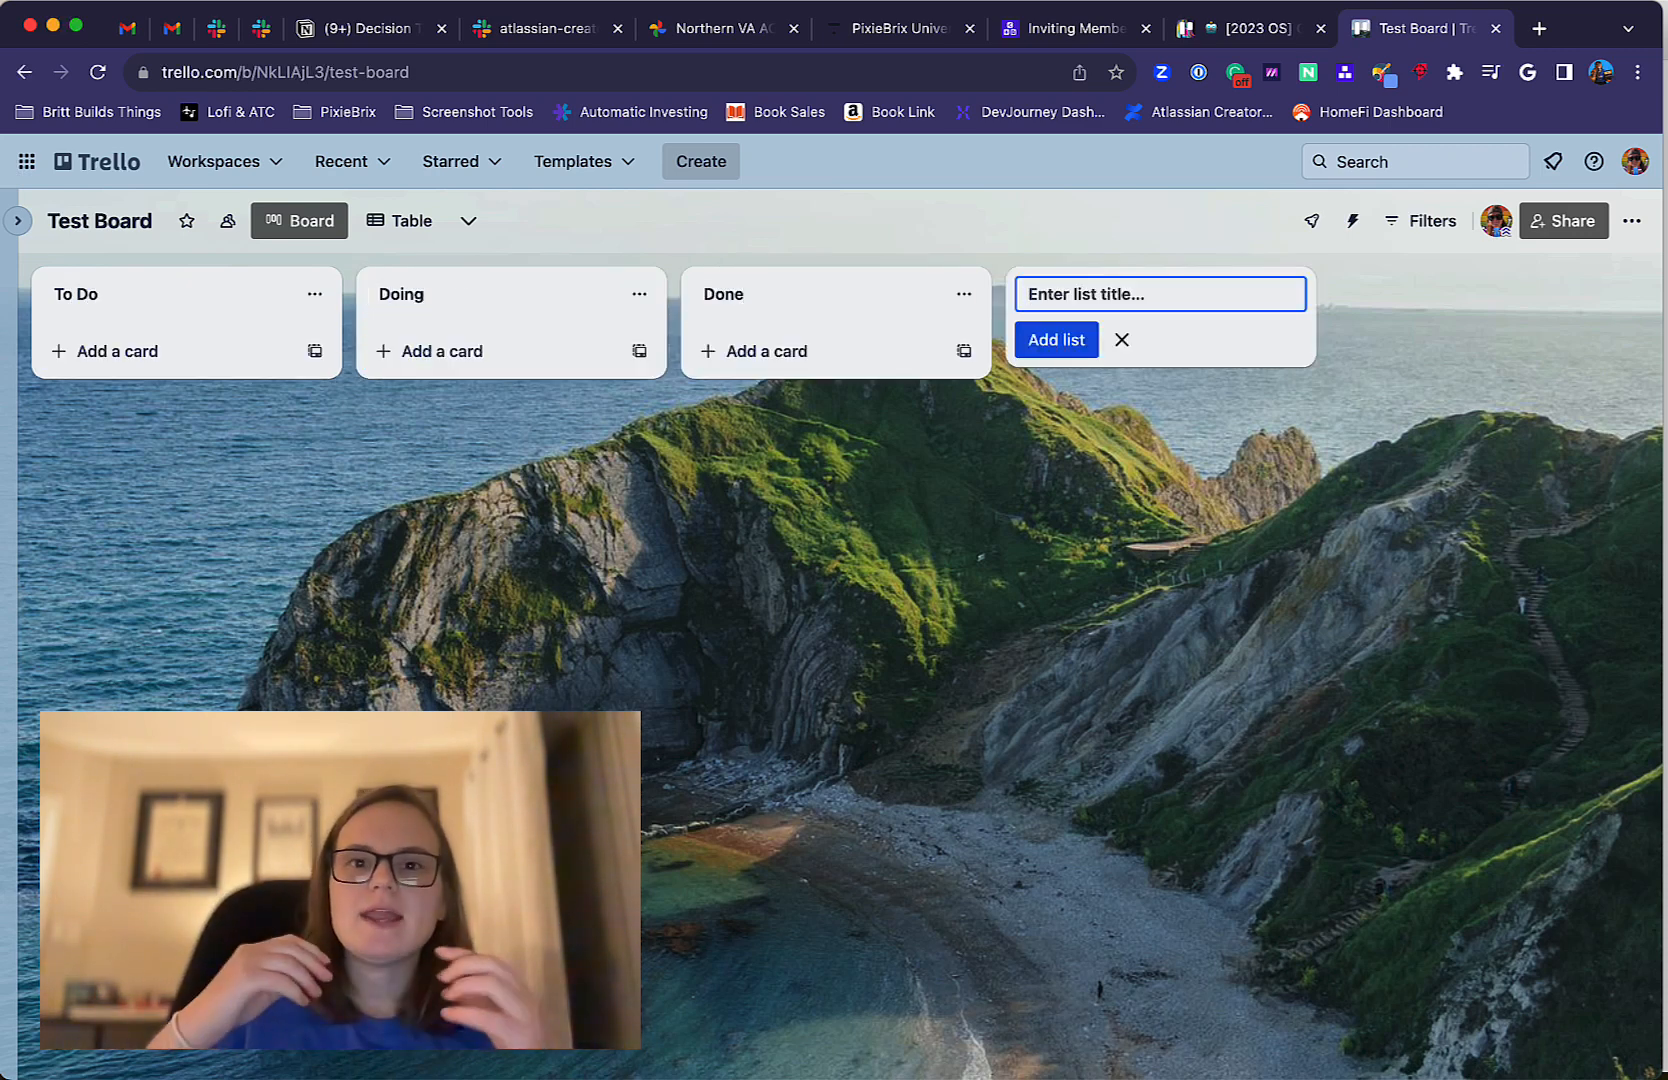
Add the cards "Write a blog post" and "Test new feature" to the To Do list.
{"action": "left_click", "coordinate": [118, 352]}
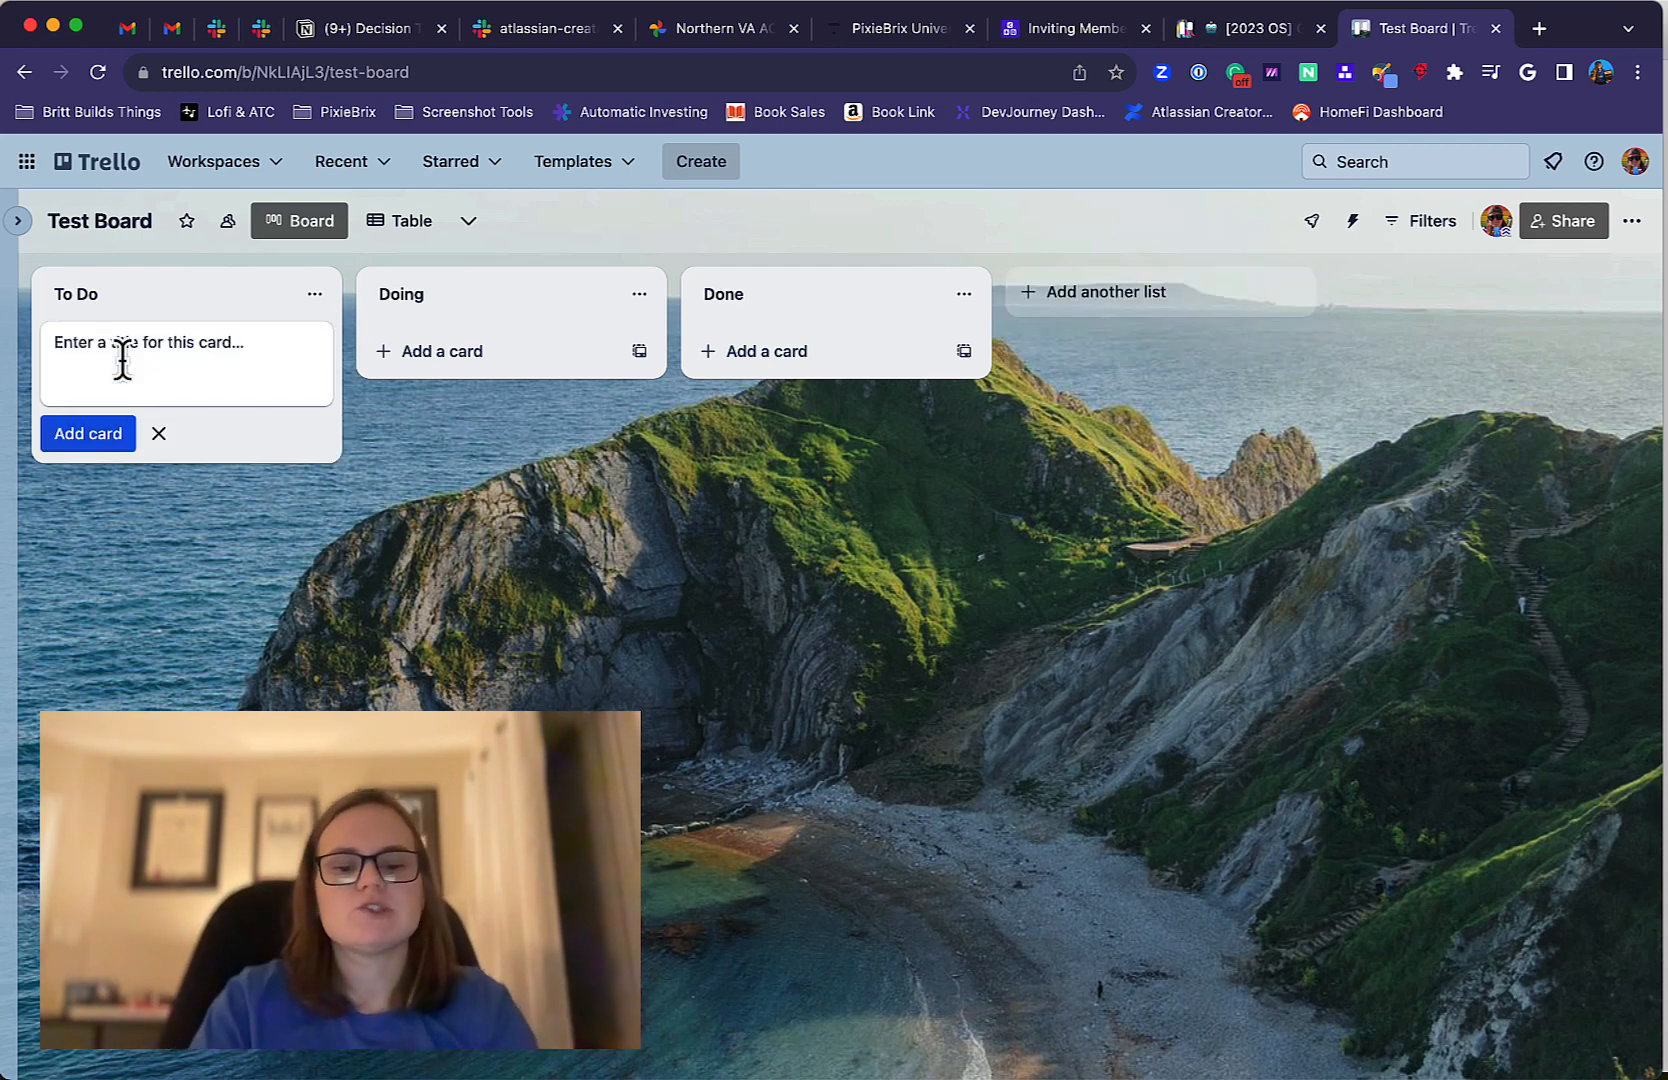
{"action": "type", "text": "Wr"}
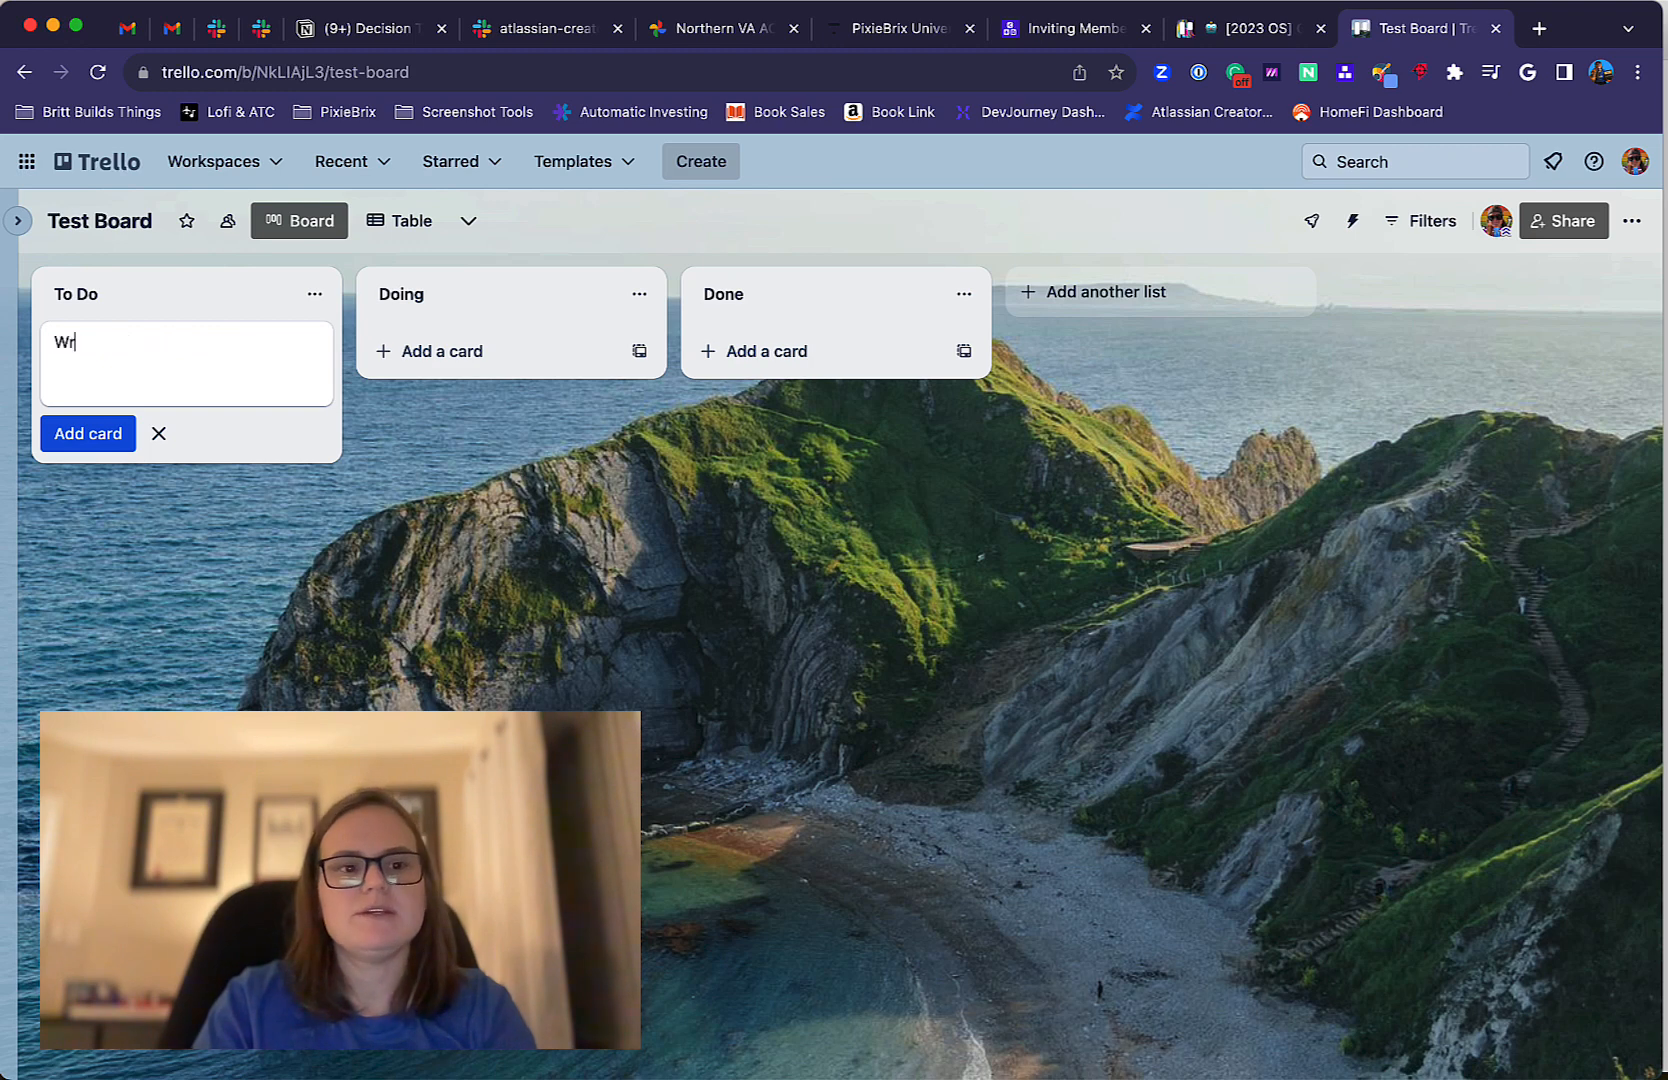
{"action": "type", "text": "ite a blog post"}
{"action": "key", "text": "Return"}
{"action": "type", "text": "T"}
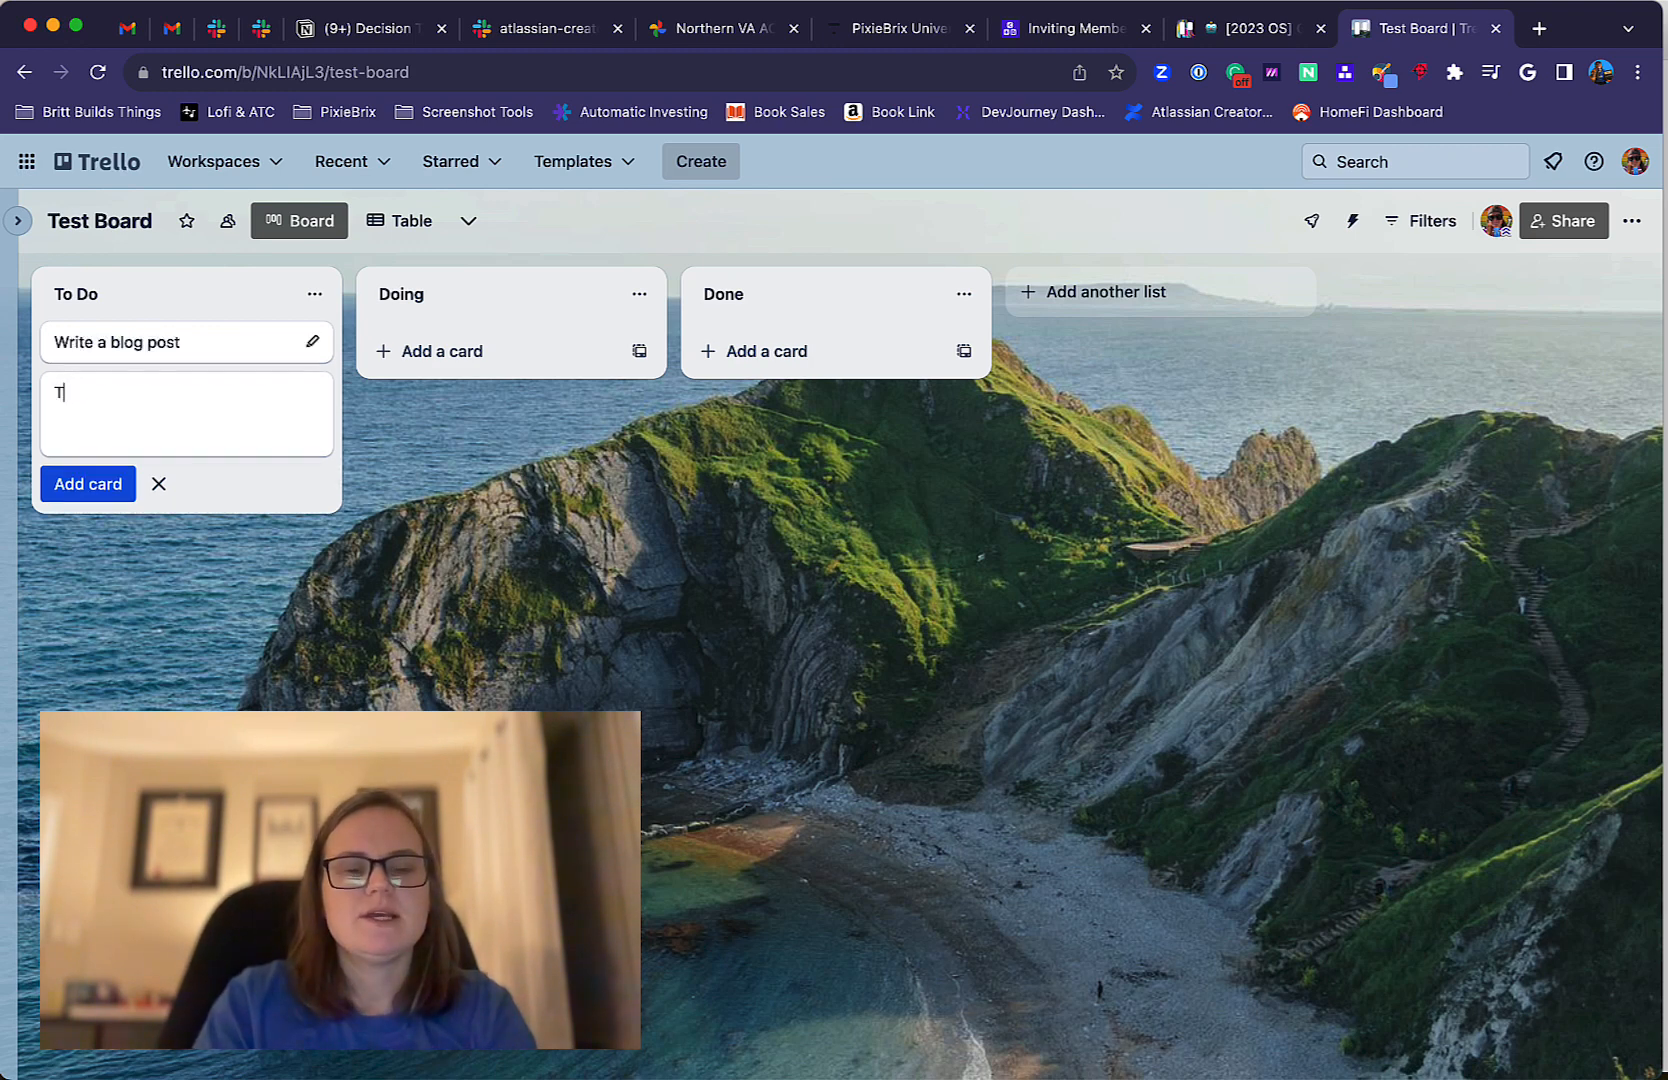
{"action": "type", "text": "est new feature"}
{"action": "key", "text": "Return"}
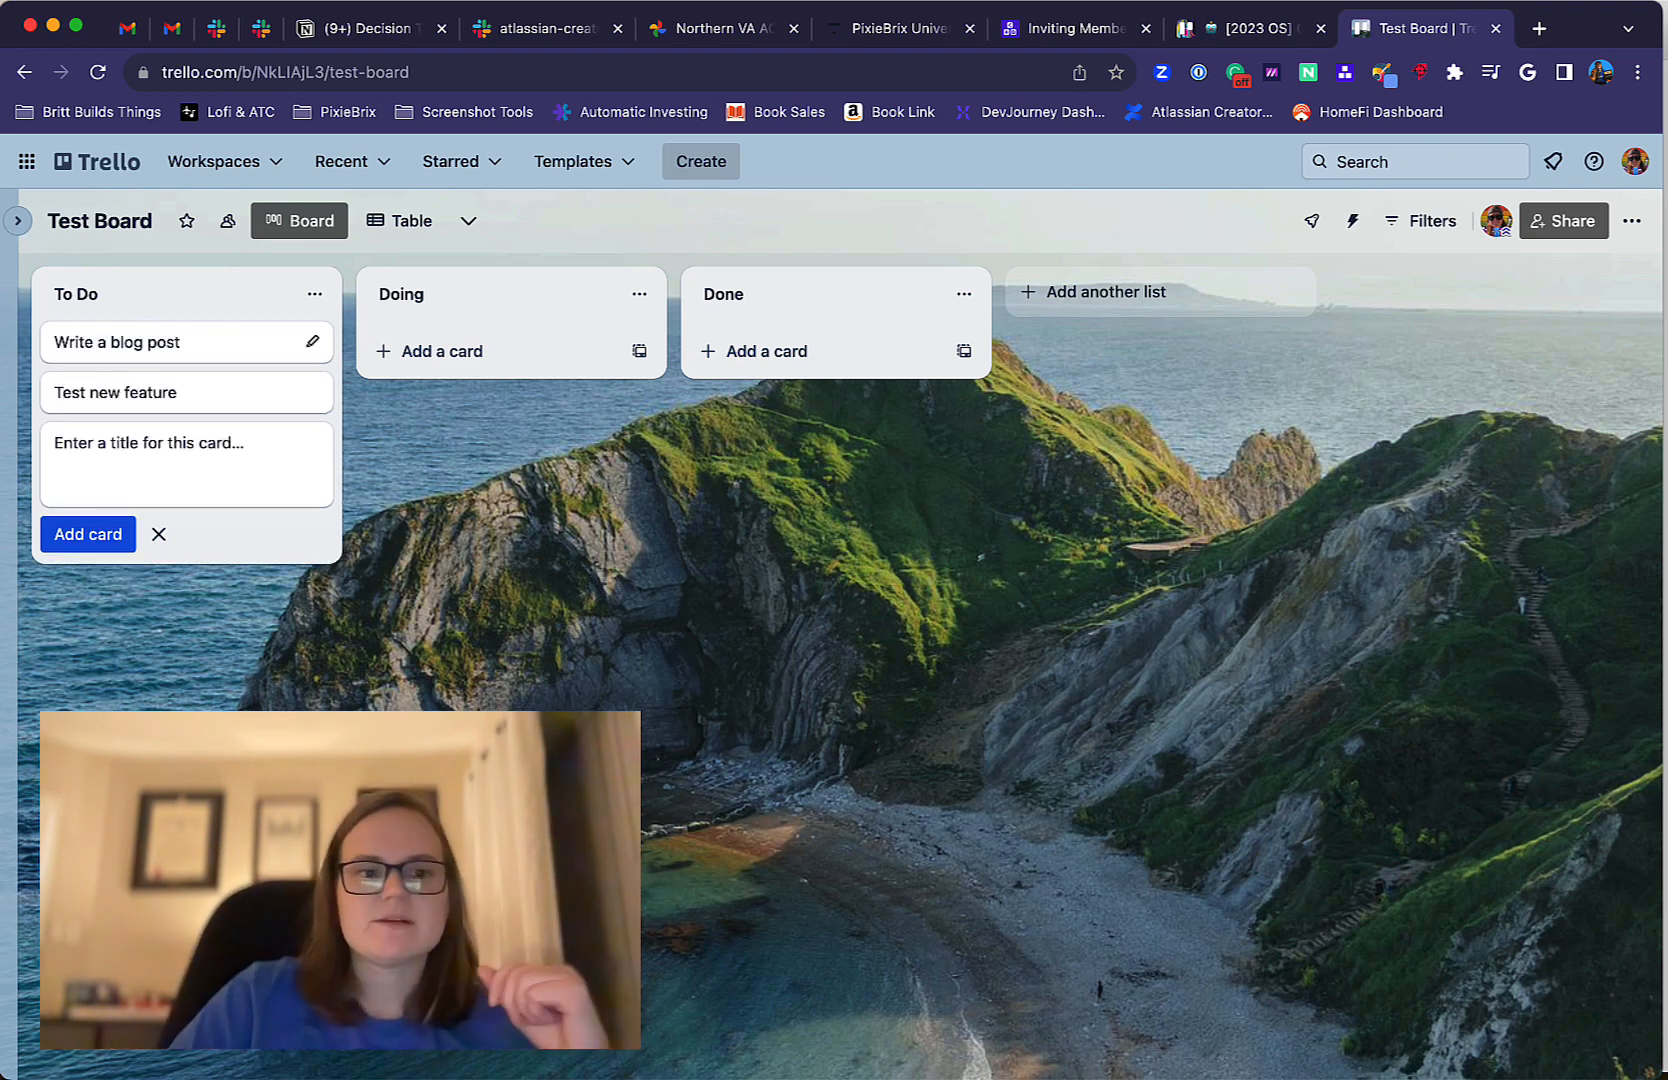
{"action": "left_click", "coordinate": [167, 543]}
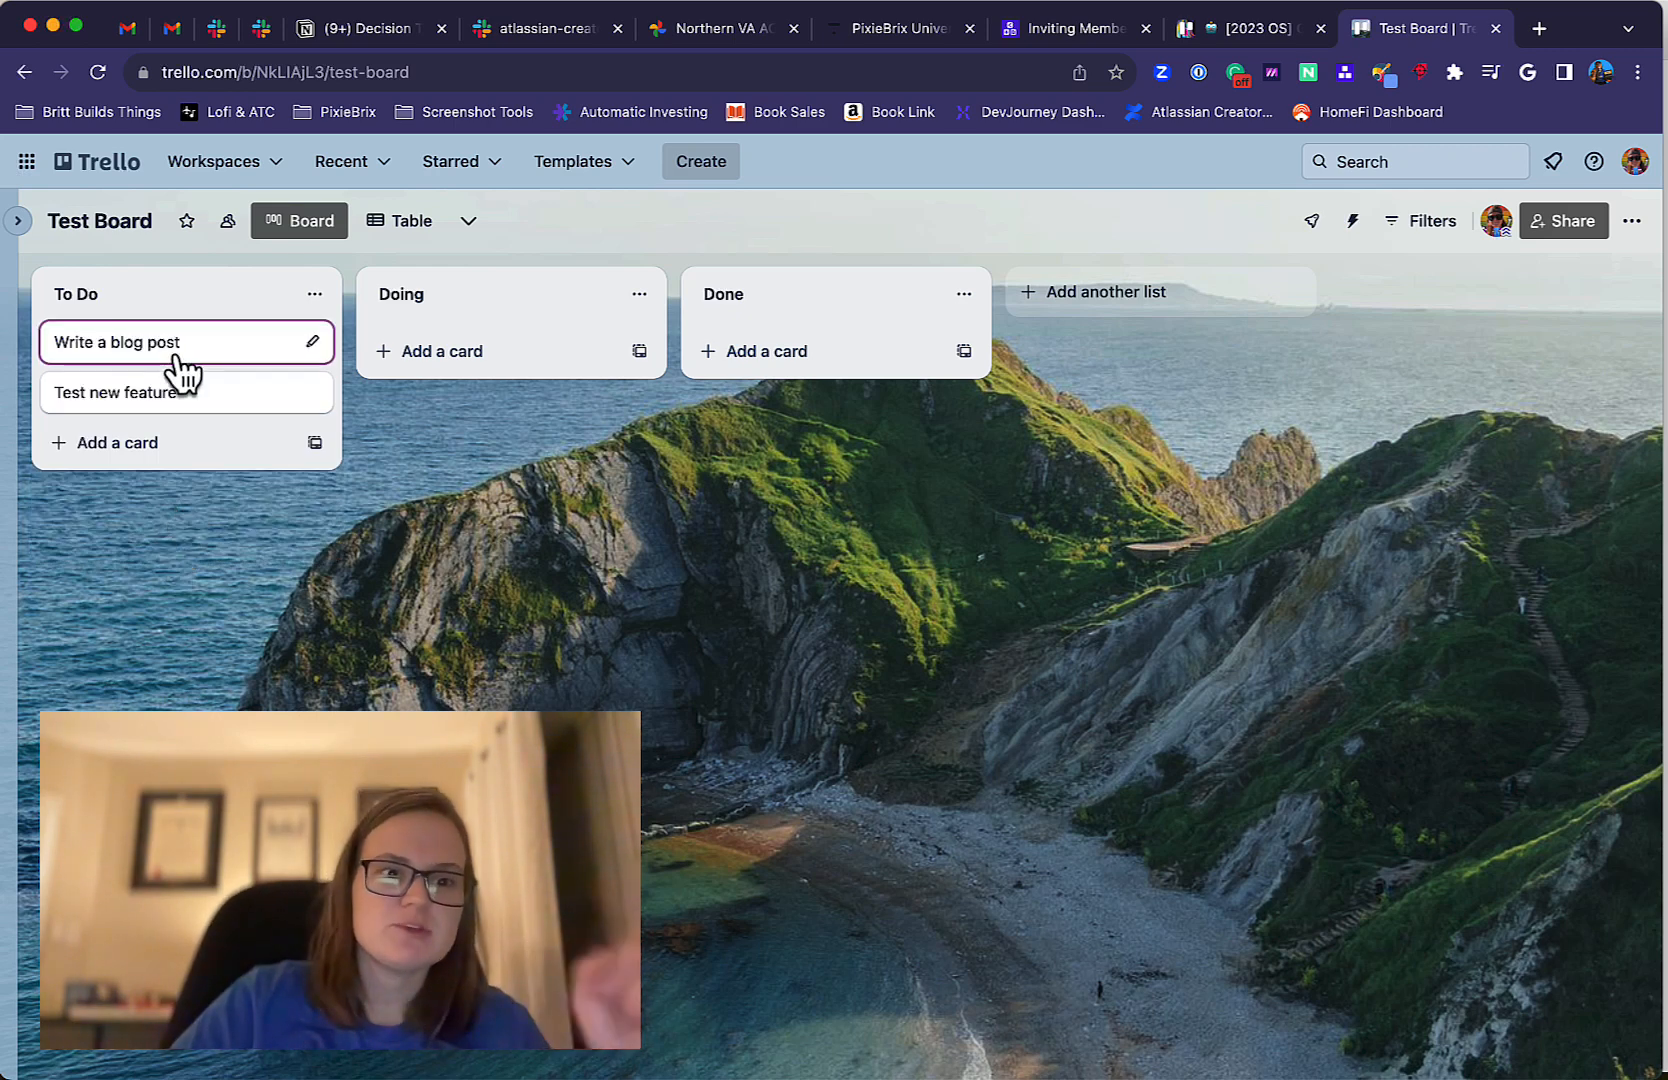
Open the "Write a blog post" card and look at the labels available for it.
{"action": "left_click", "coordinate": [206, 343]}
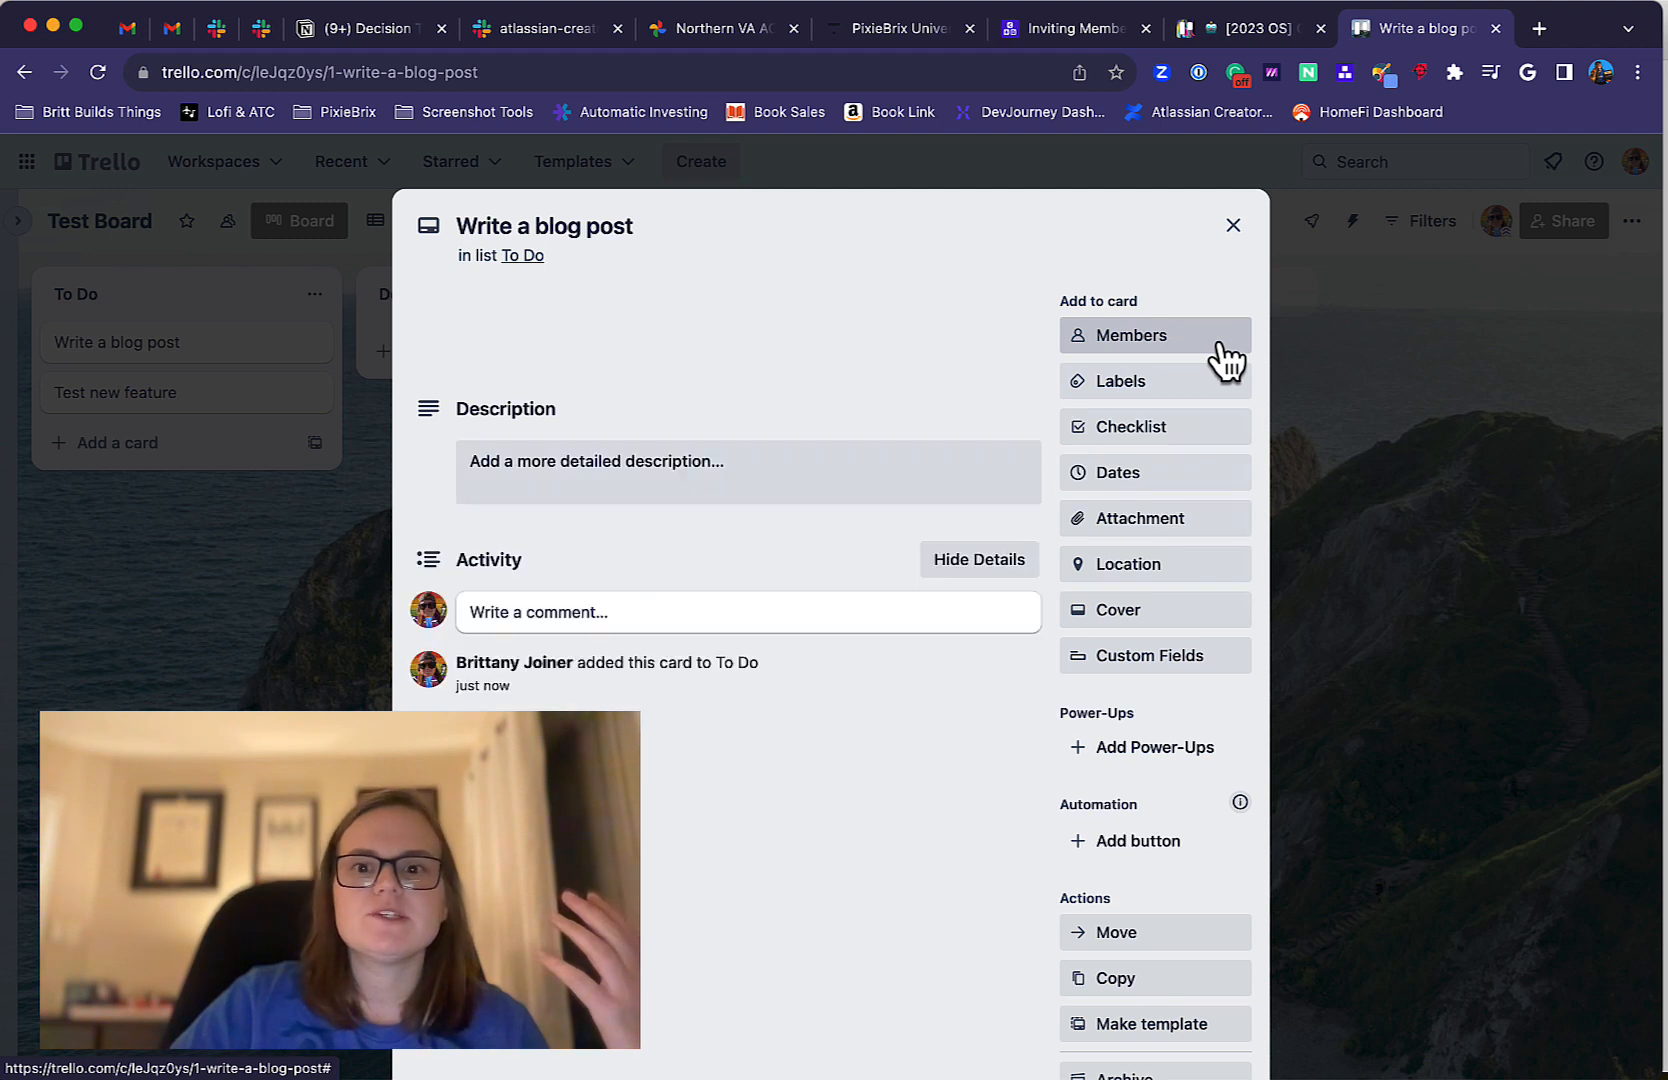
{"action": "left_click", "coordinate": [1222, 350]}
{"action": "left_click", "coordinate": [1222, 350]}
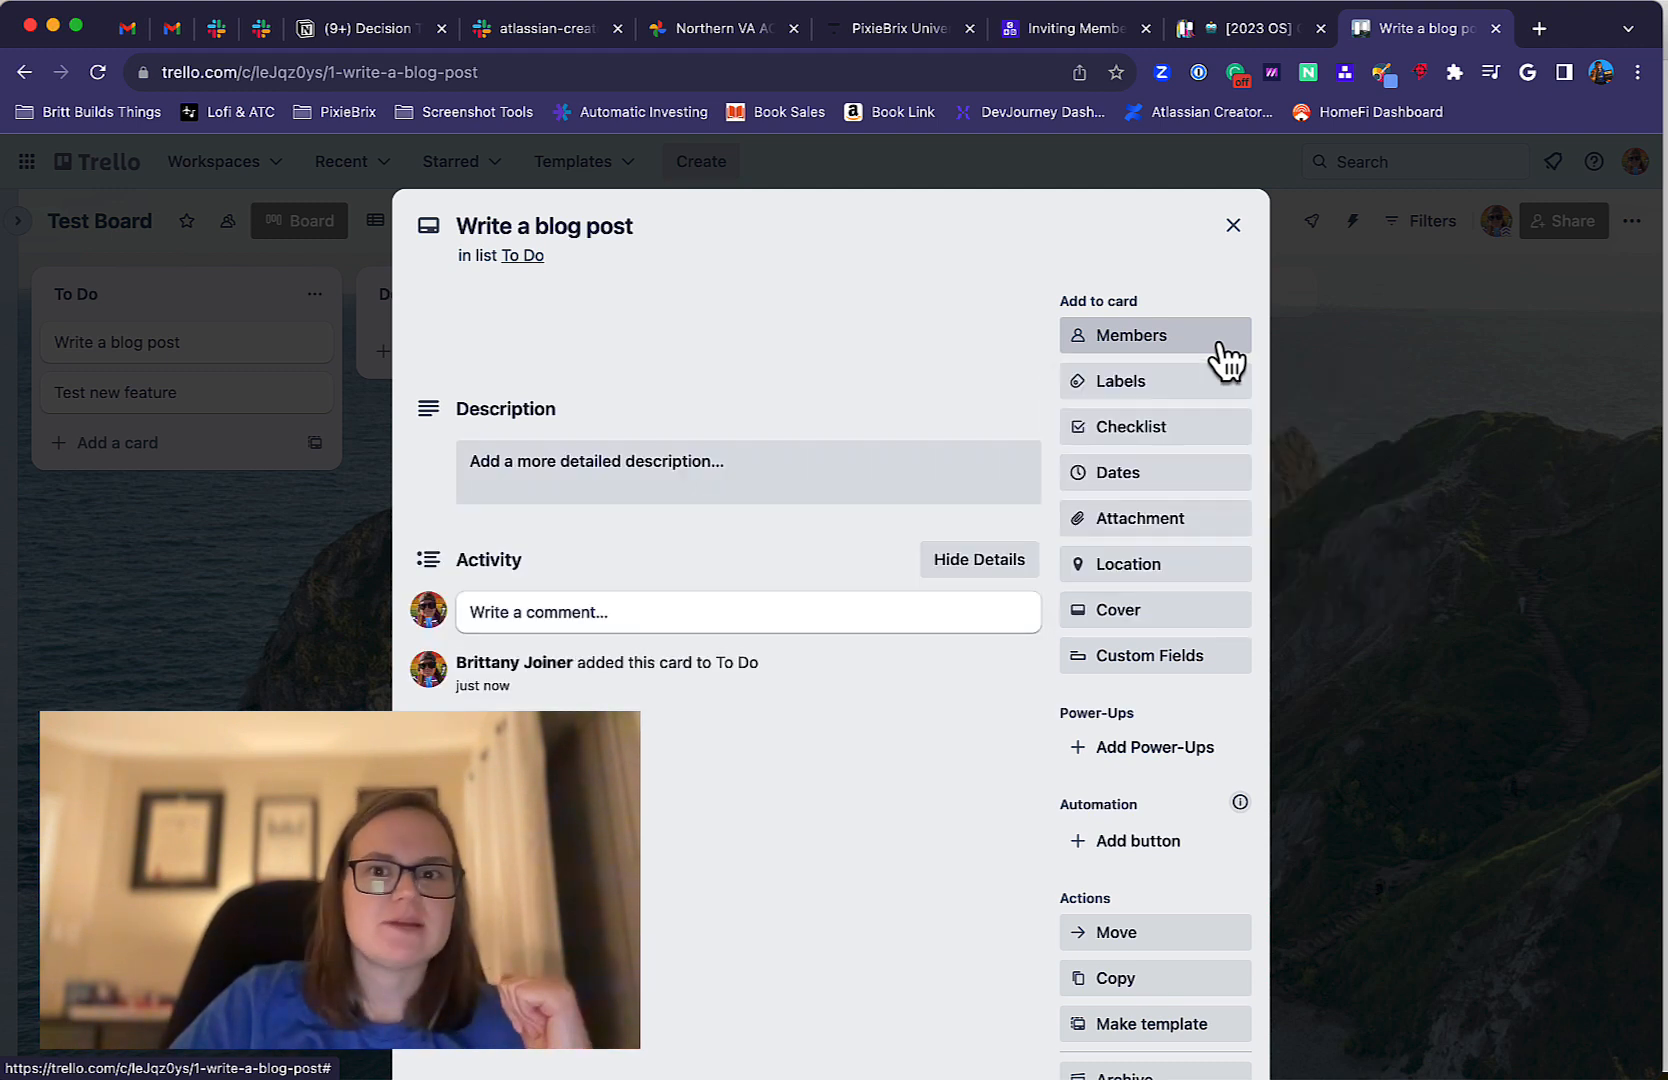
{"action": "left_click", "coordinate": [1228, 392]}
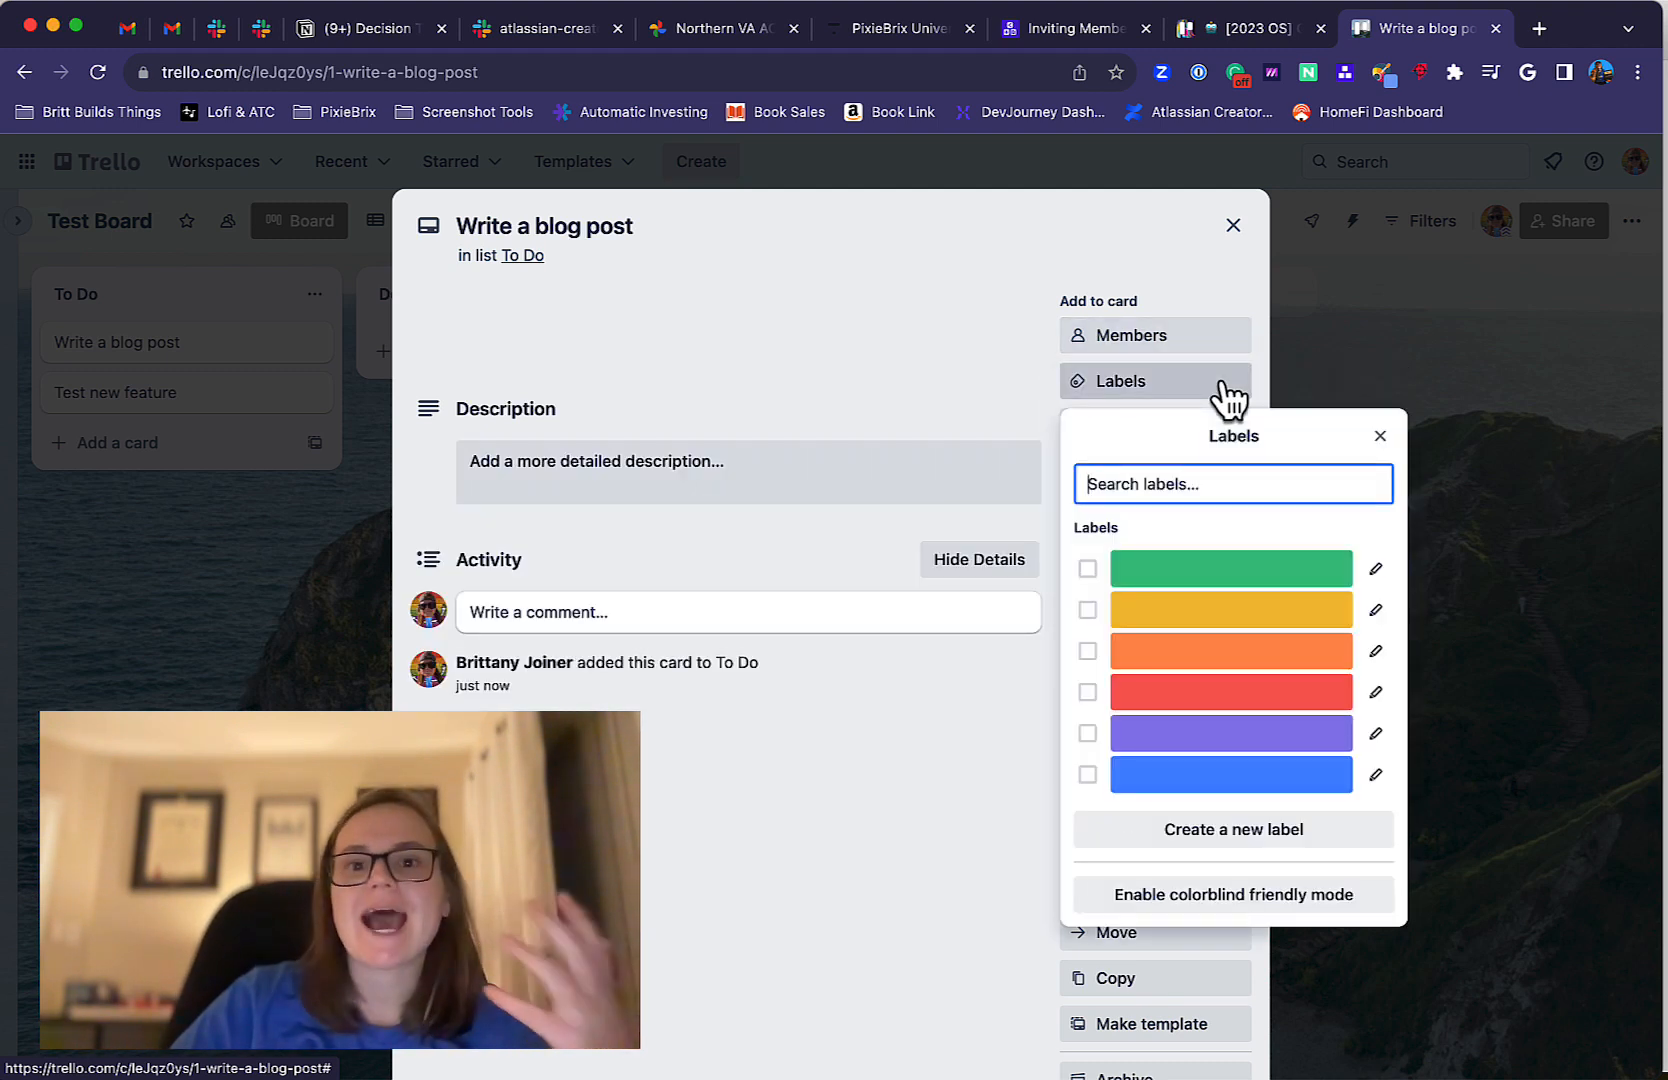
{"action": "left_click", "coordinate": [924, 663]}
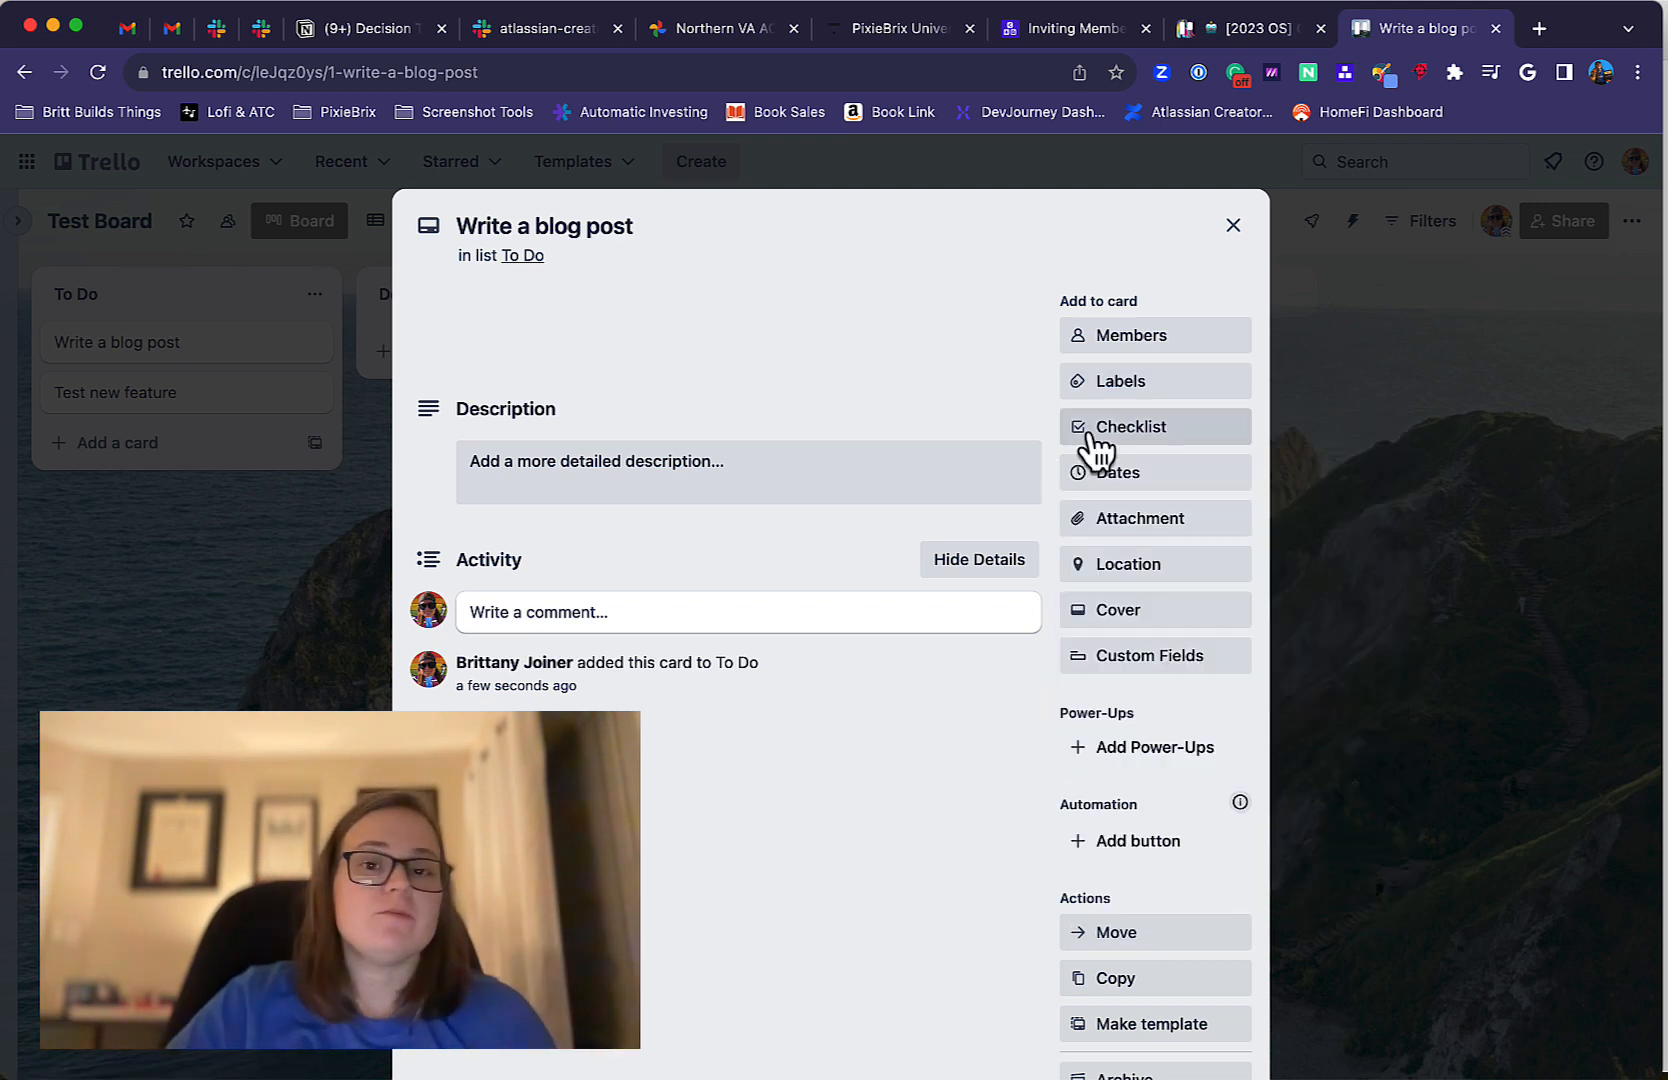
Add a checklist to the "Write a blog post" card with one entry named "item".
{"action": "left_click", "coordinate": [1195, 432]}
{"action": "key", "text": "Return"}
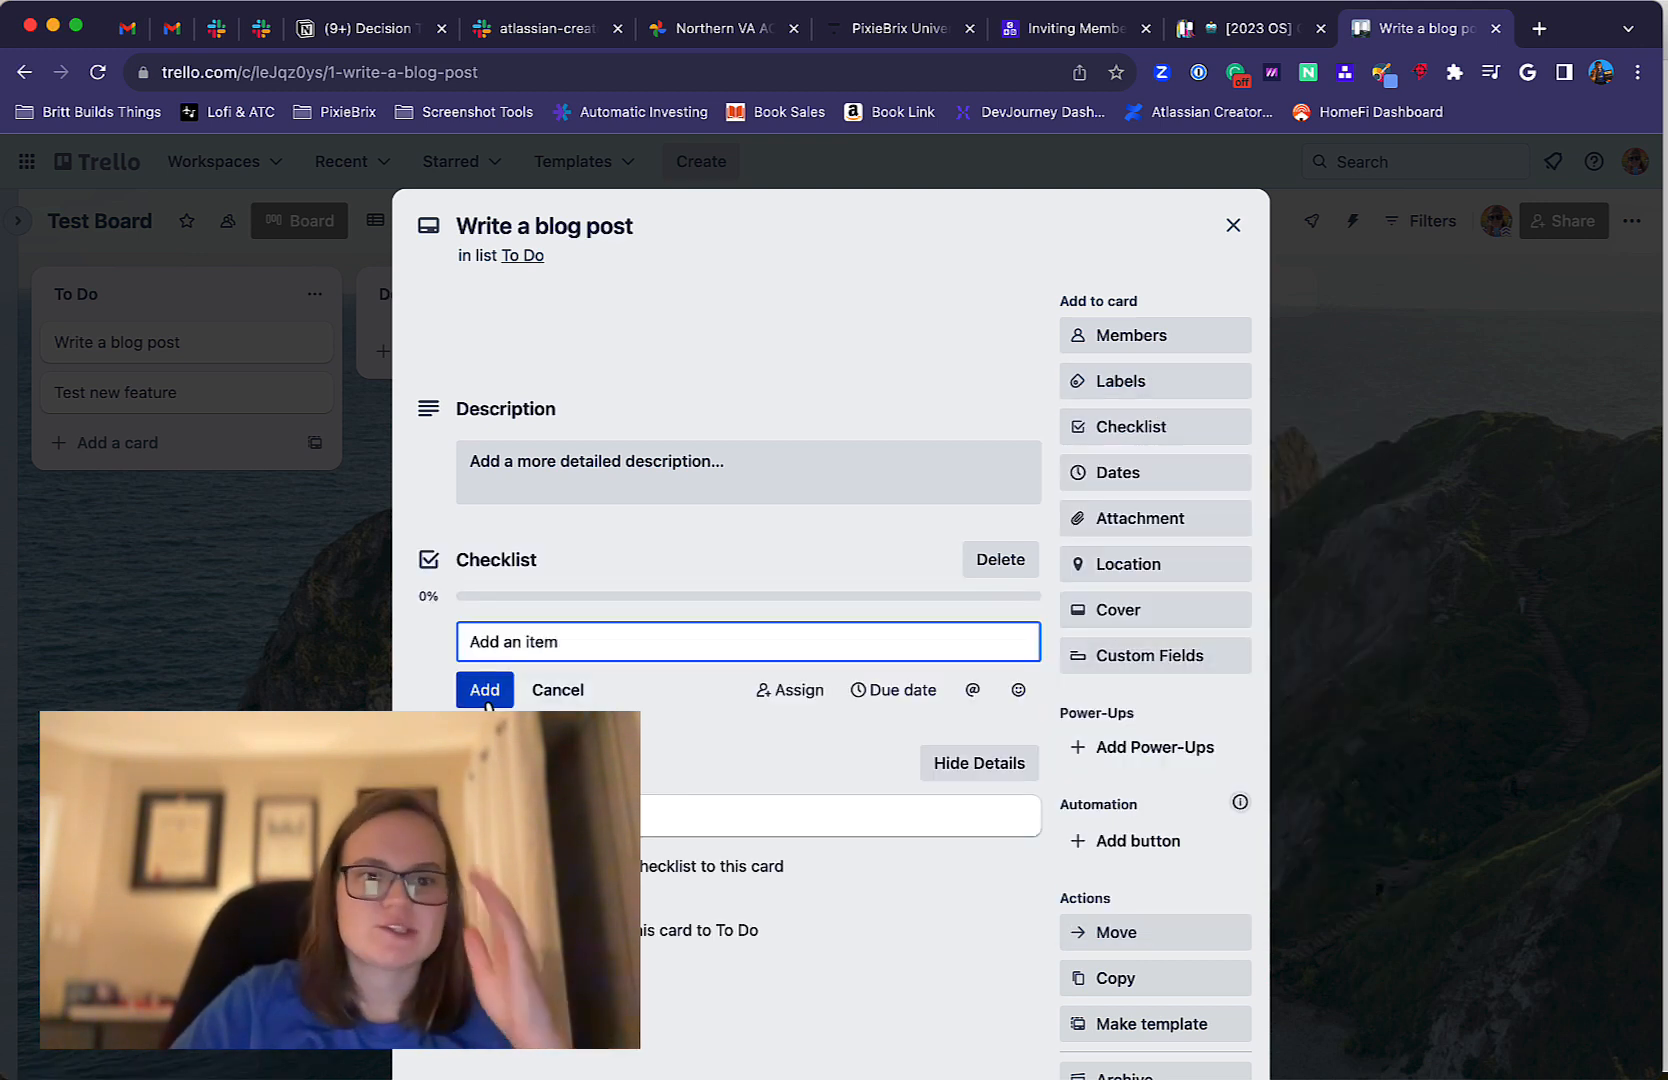
{"action": "type", "text": "item"}
{"action": "key", "text": "Return"}
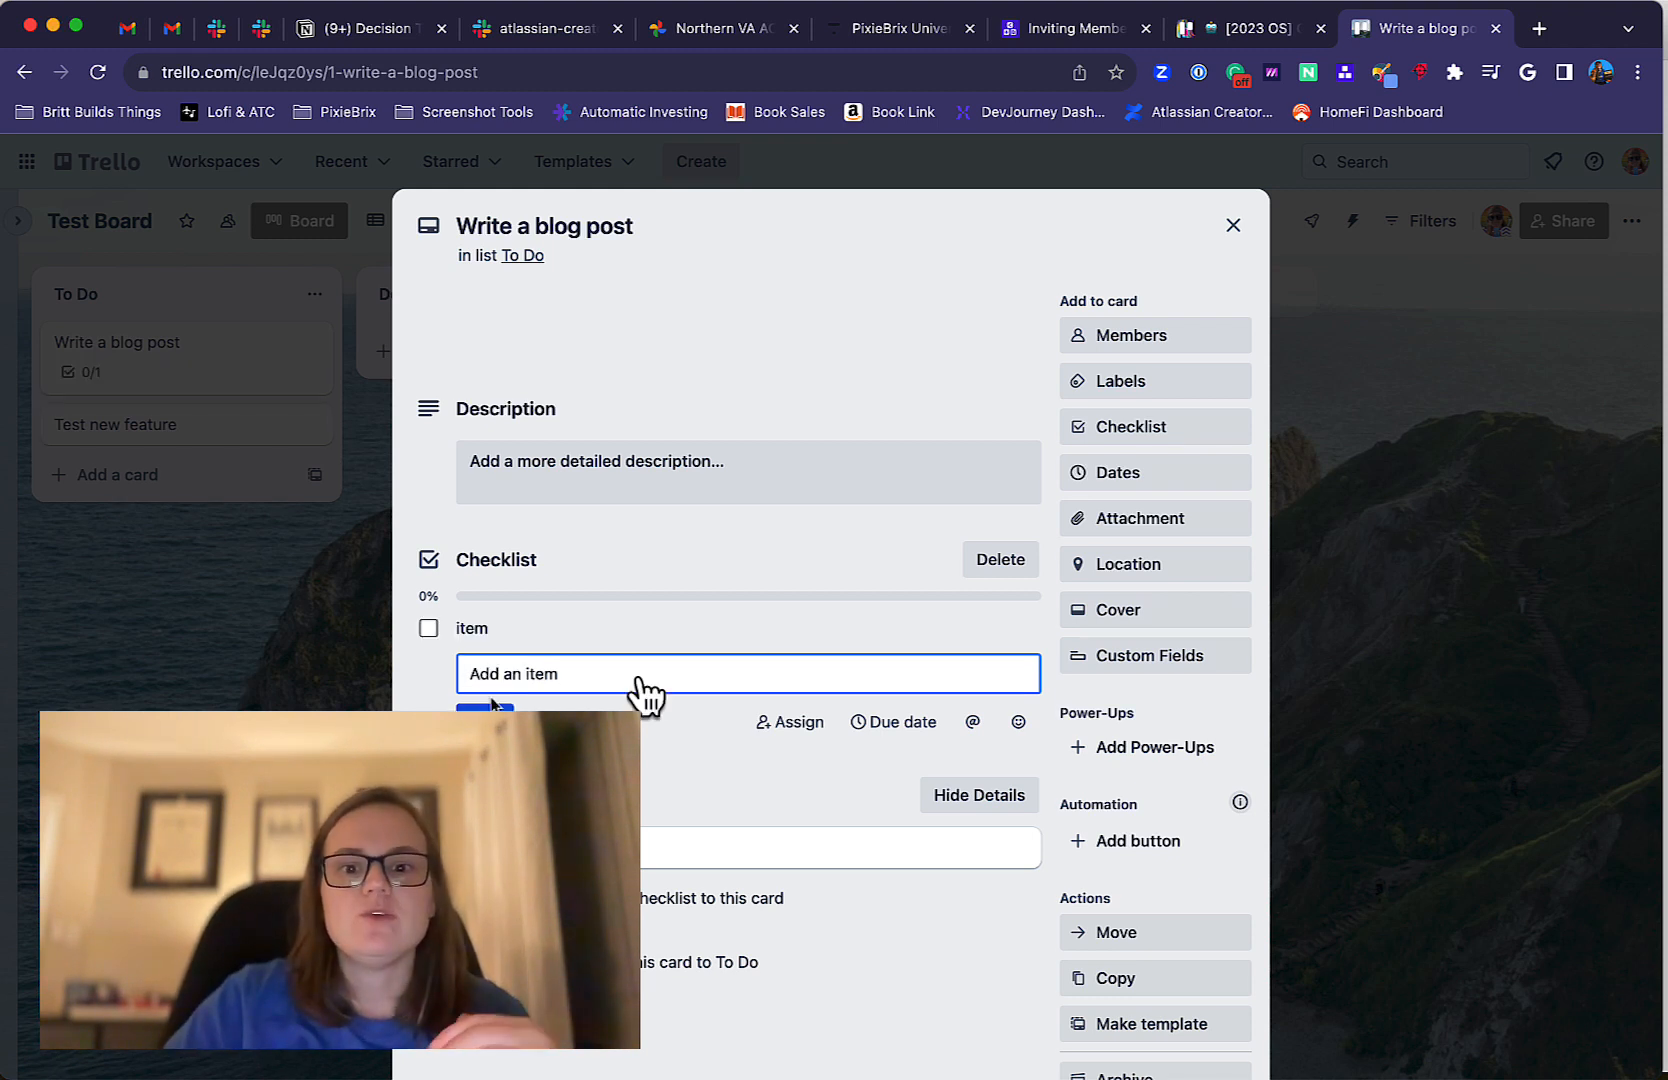
View the actions available for the checklist entry "item" and open its text for editing.
{"action": "mouse_move", "coordinate": [962, 637]}
{"action": "left_click", "coordinate": [1018, 629]}
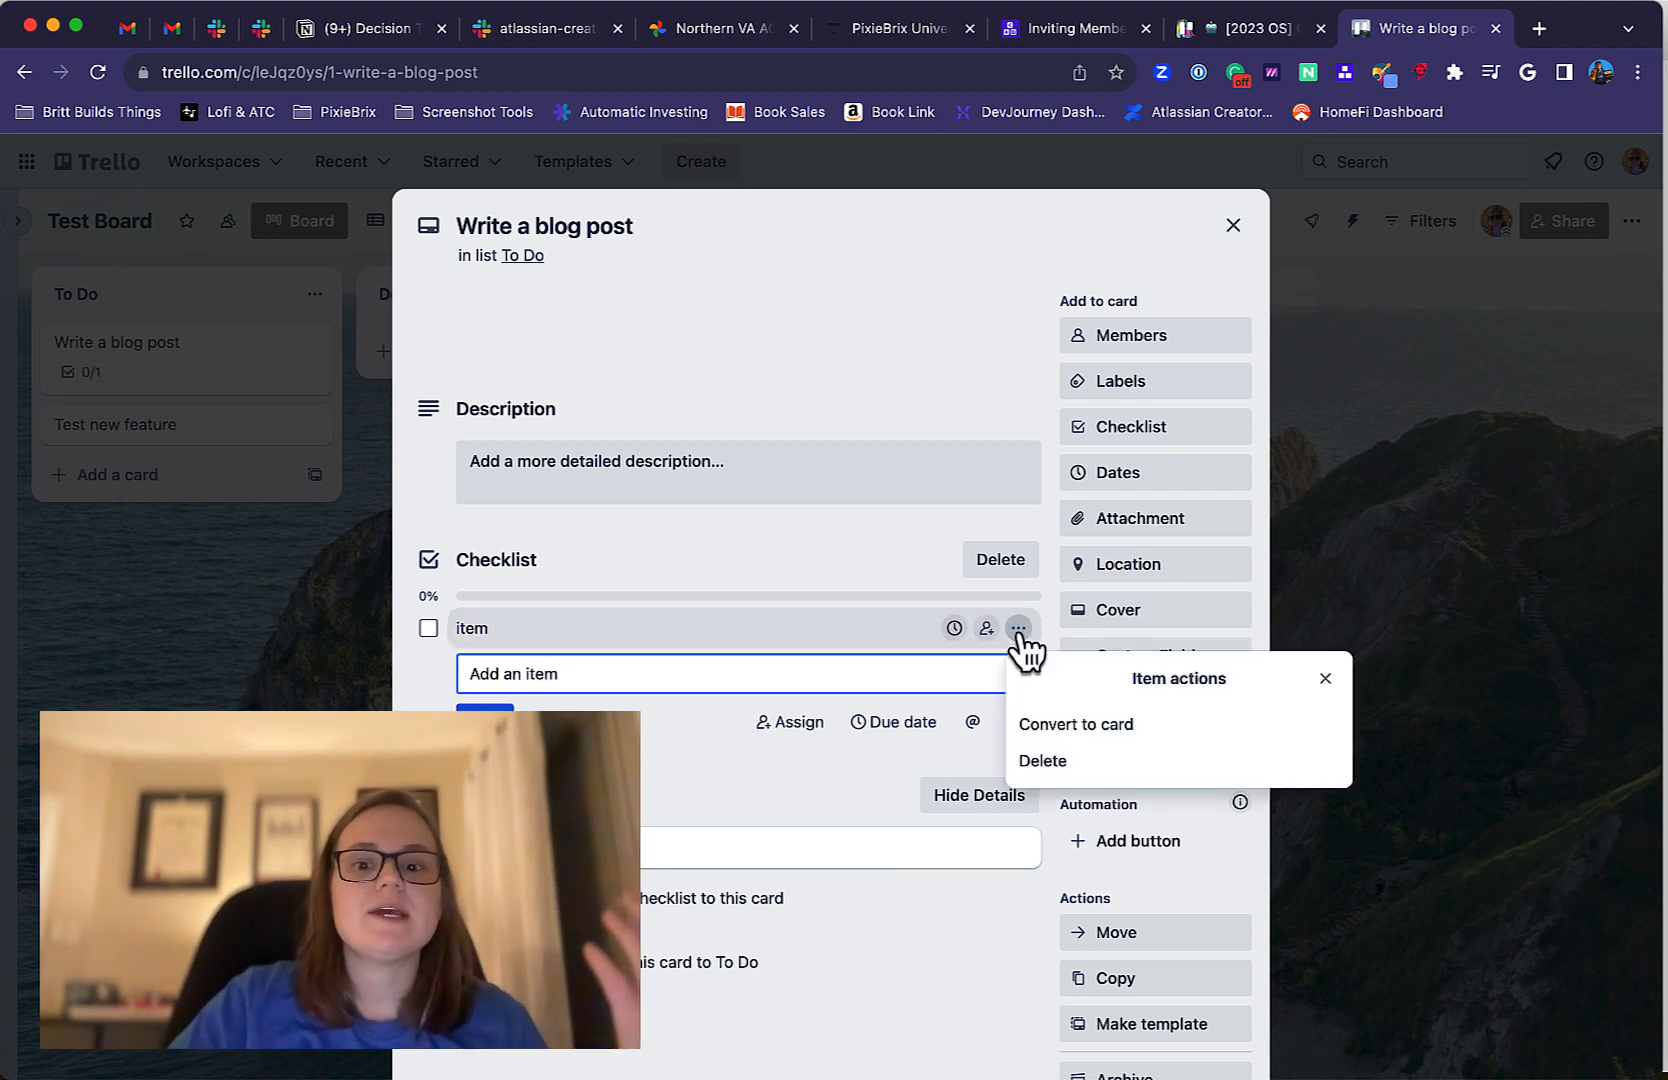
{"action": "left_click", "coordinate": [655, 628]}
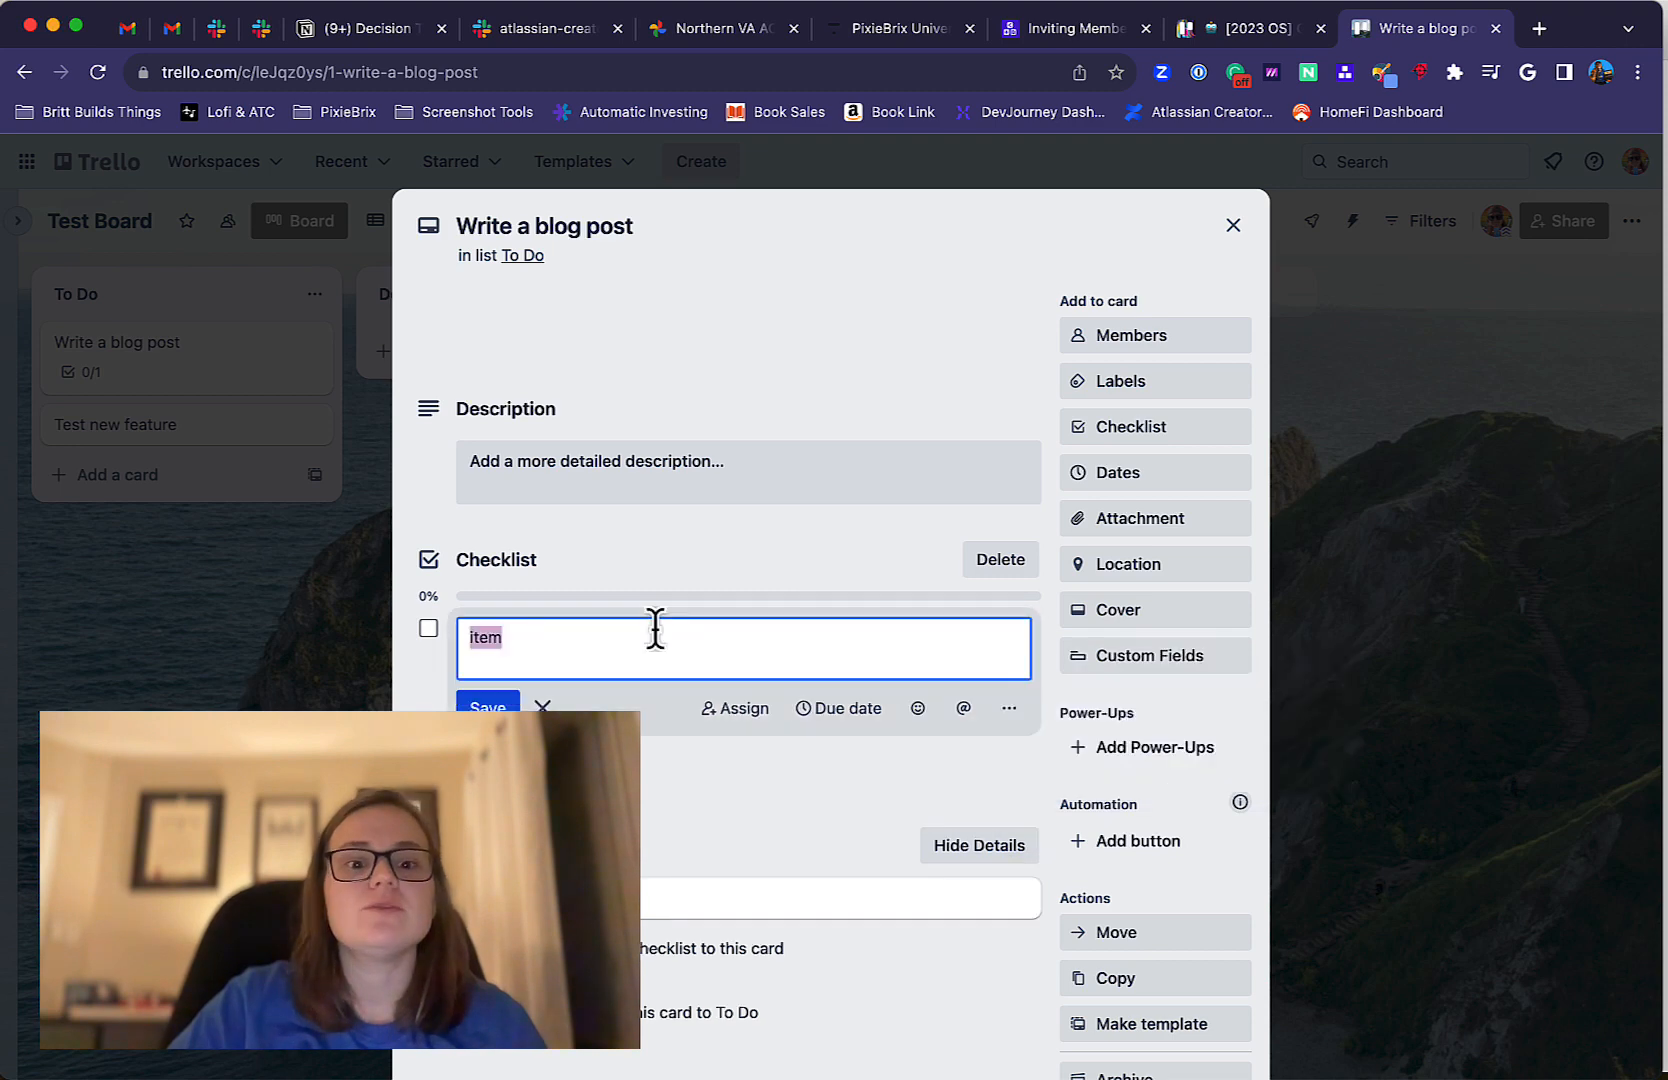
View the "Test new feature" card, return to the board and reopen the "Write a blog post" card.
{"action": "left_click", "coordinate": [207, 636]}
{"action": "left_click", "coordinate": [210, 455]}
{"action": "left_click", "coordinate": [176, 430]}
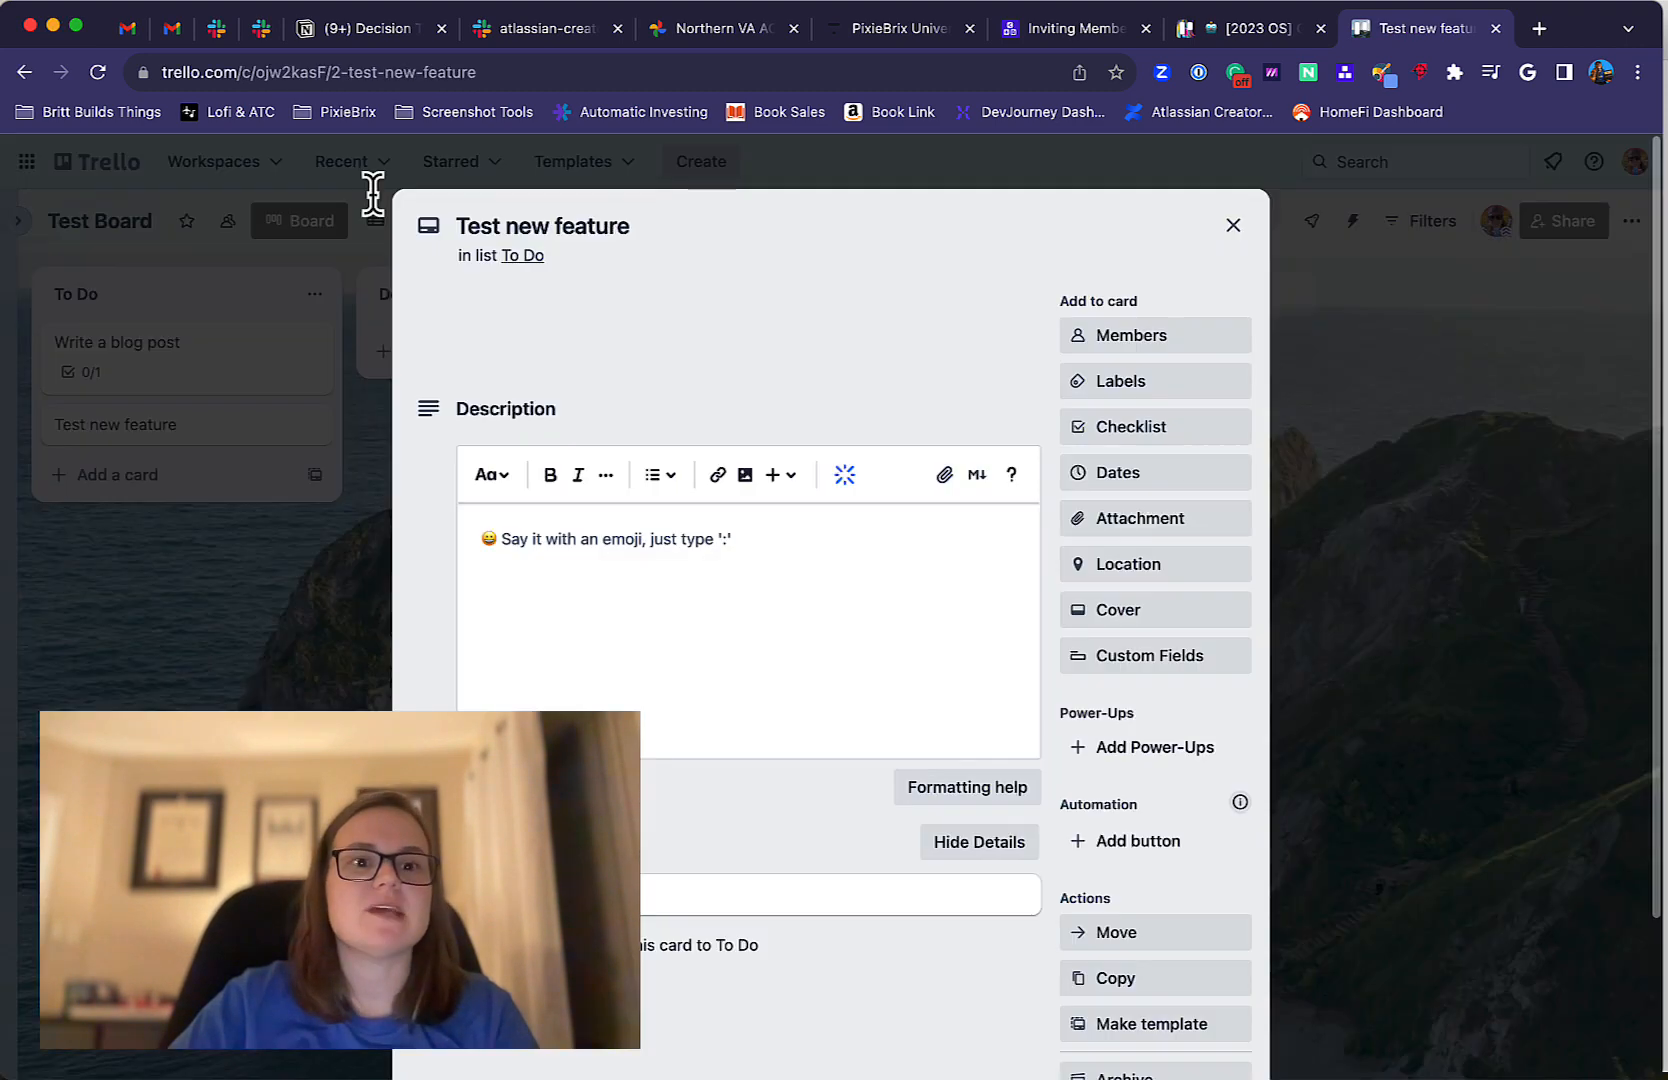
{"action": "left_click", "coordinate": [365, 80]}
{"action": "key", "text": "super+c"}
{"action": "left_click", "coordinate": [162, 361]}
{"action": "left_click", "coordinate": [180, 370]}
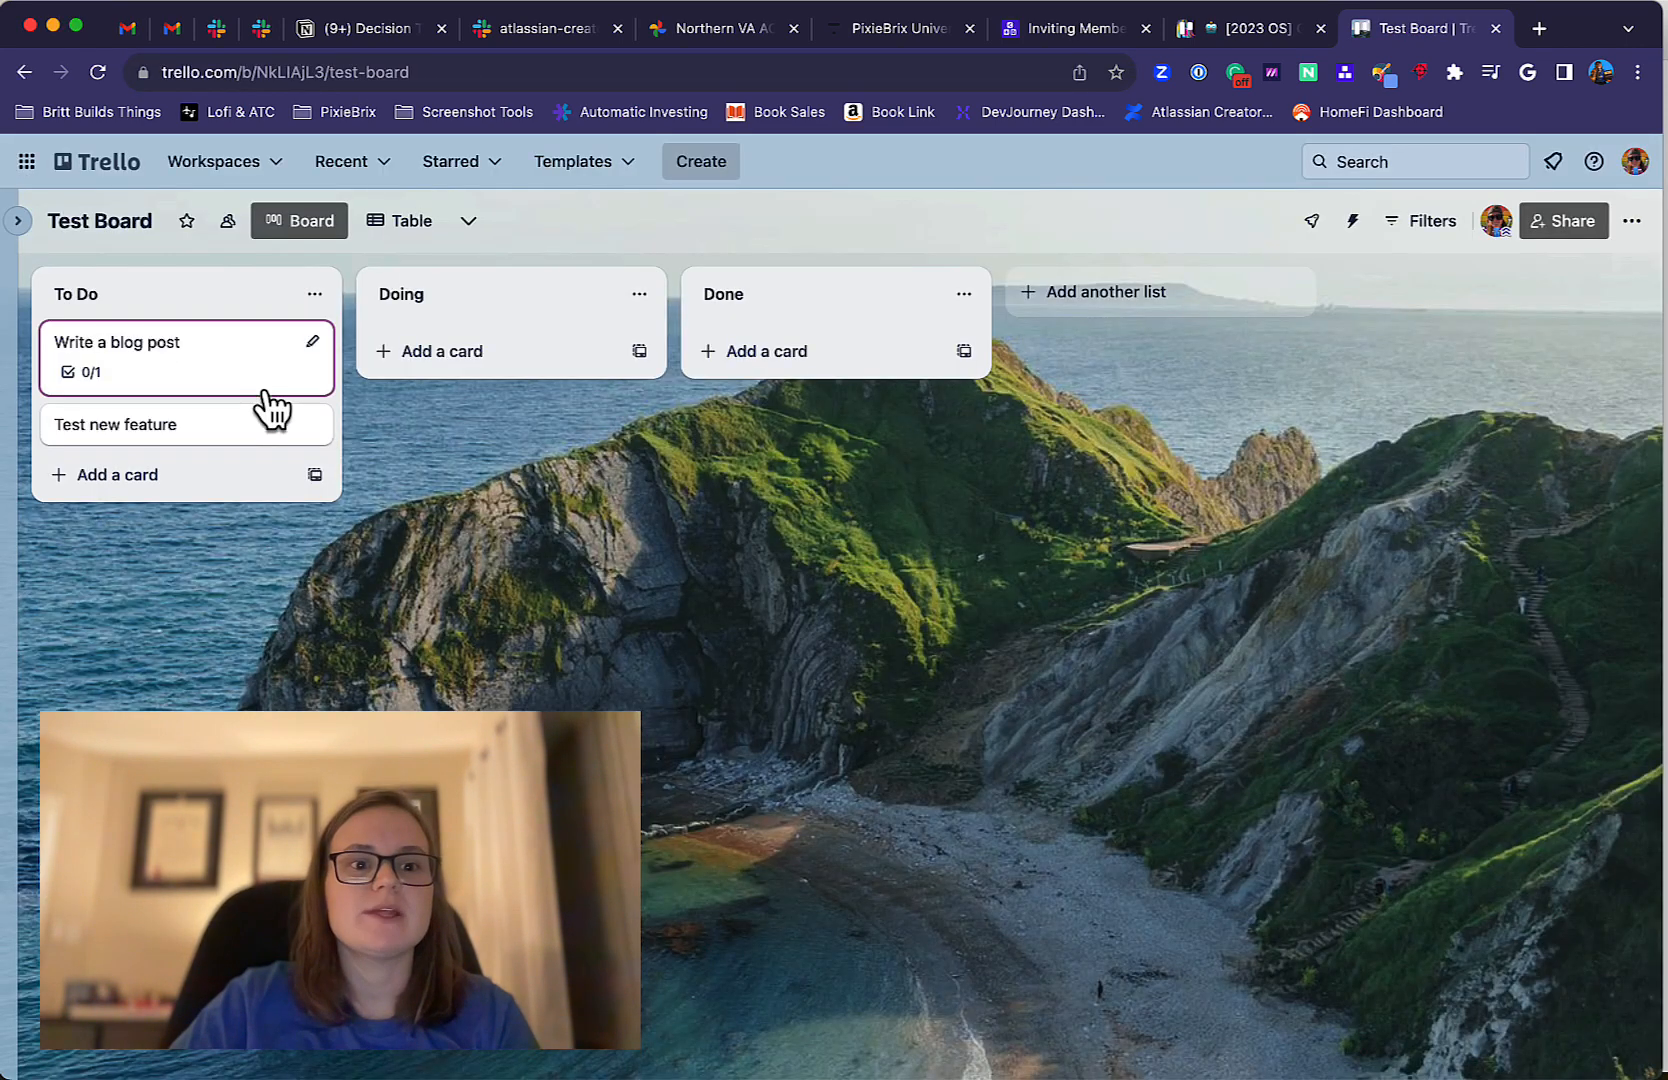
{"action": "left_click", "coordinate": [262, 395]}
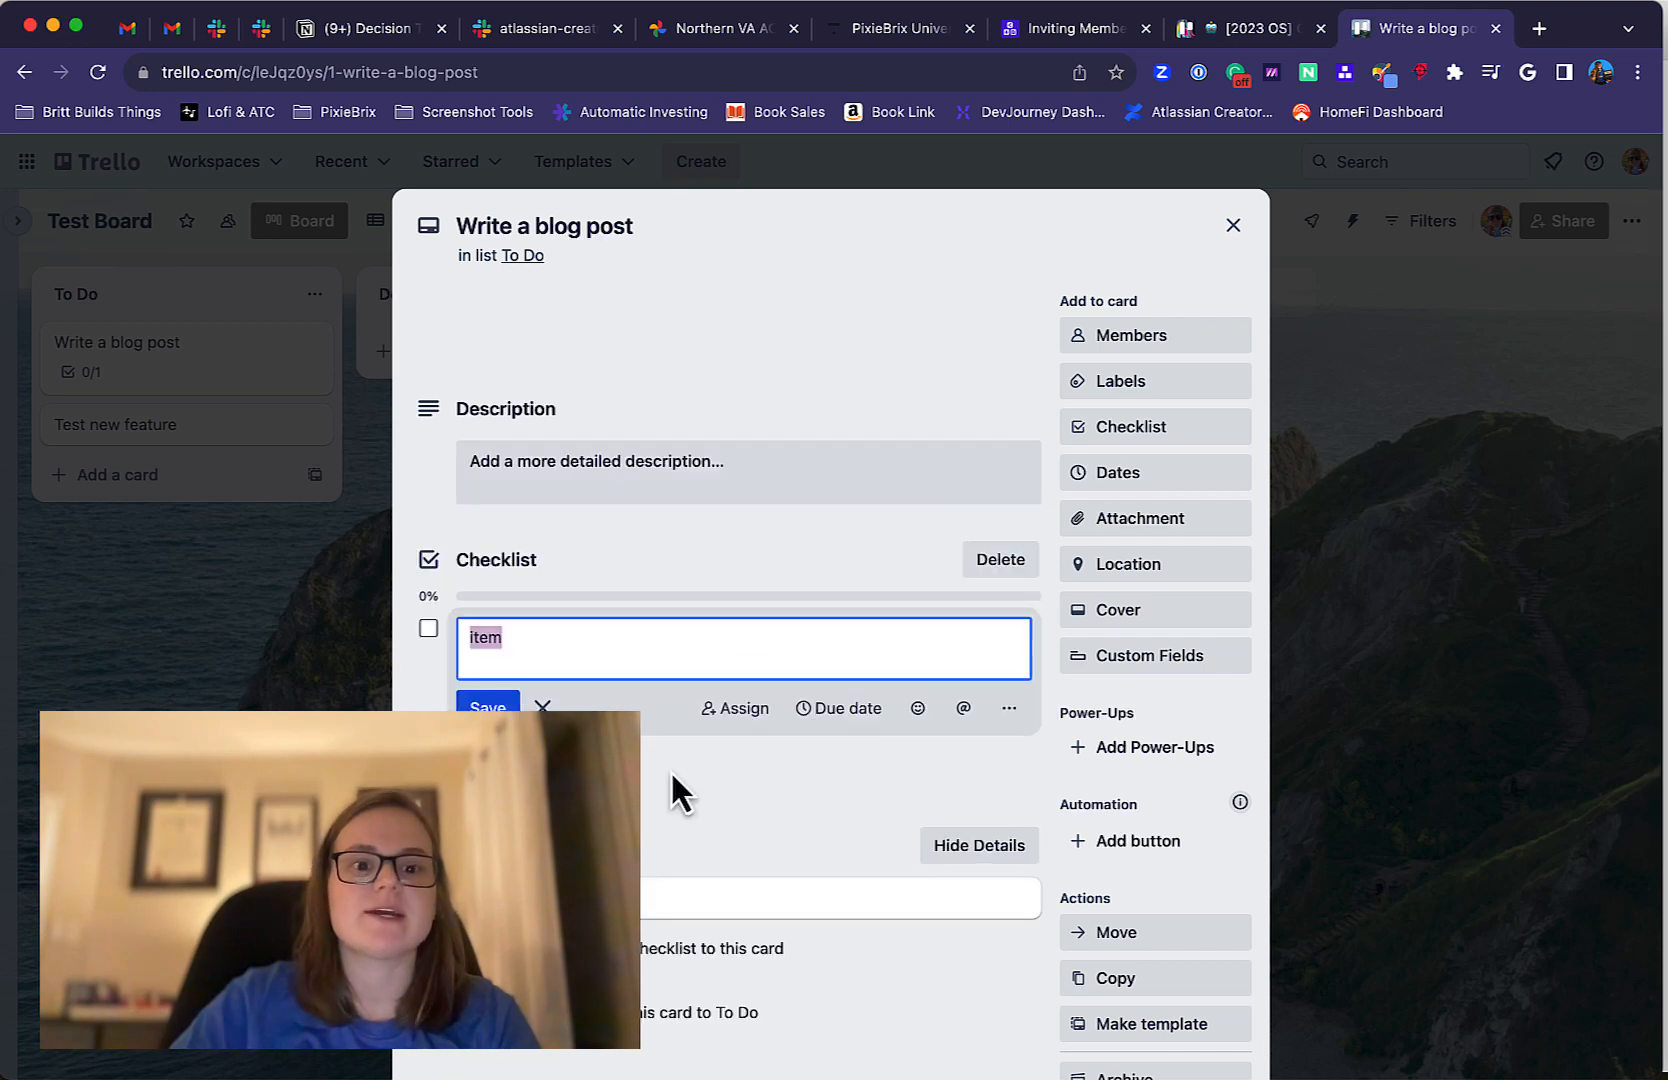
Replace the checklist entry "item" with the copied link to the "Test new feature" card and preview the linked card.
{"action": "key", "text": "super+v"}
{"action": "key", "text": "Return"}
{"action": "mouse_move", "coordinate": [641, 648]}
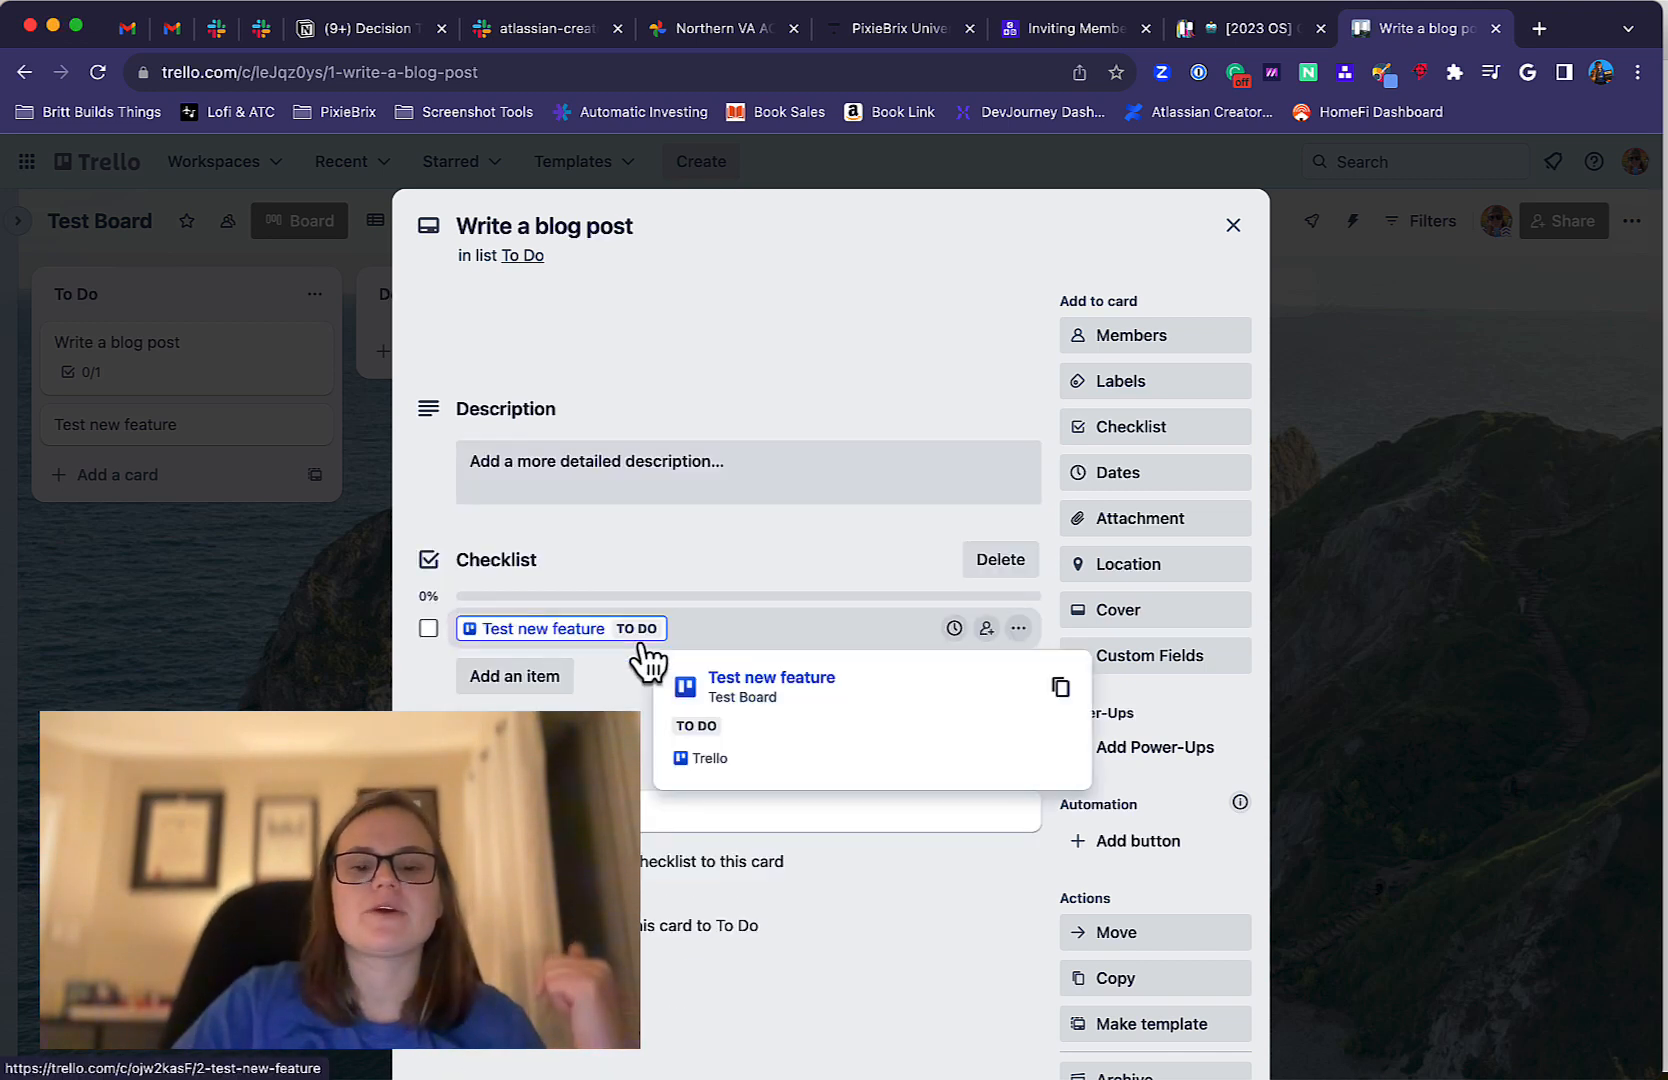
View the date settings and the attachment options for the "Write a blog post" card, leaving both unset.
{"action": "left_click", "coordinate": [1166, 474]}
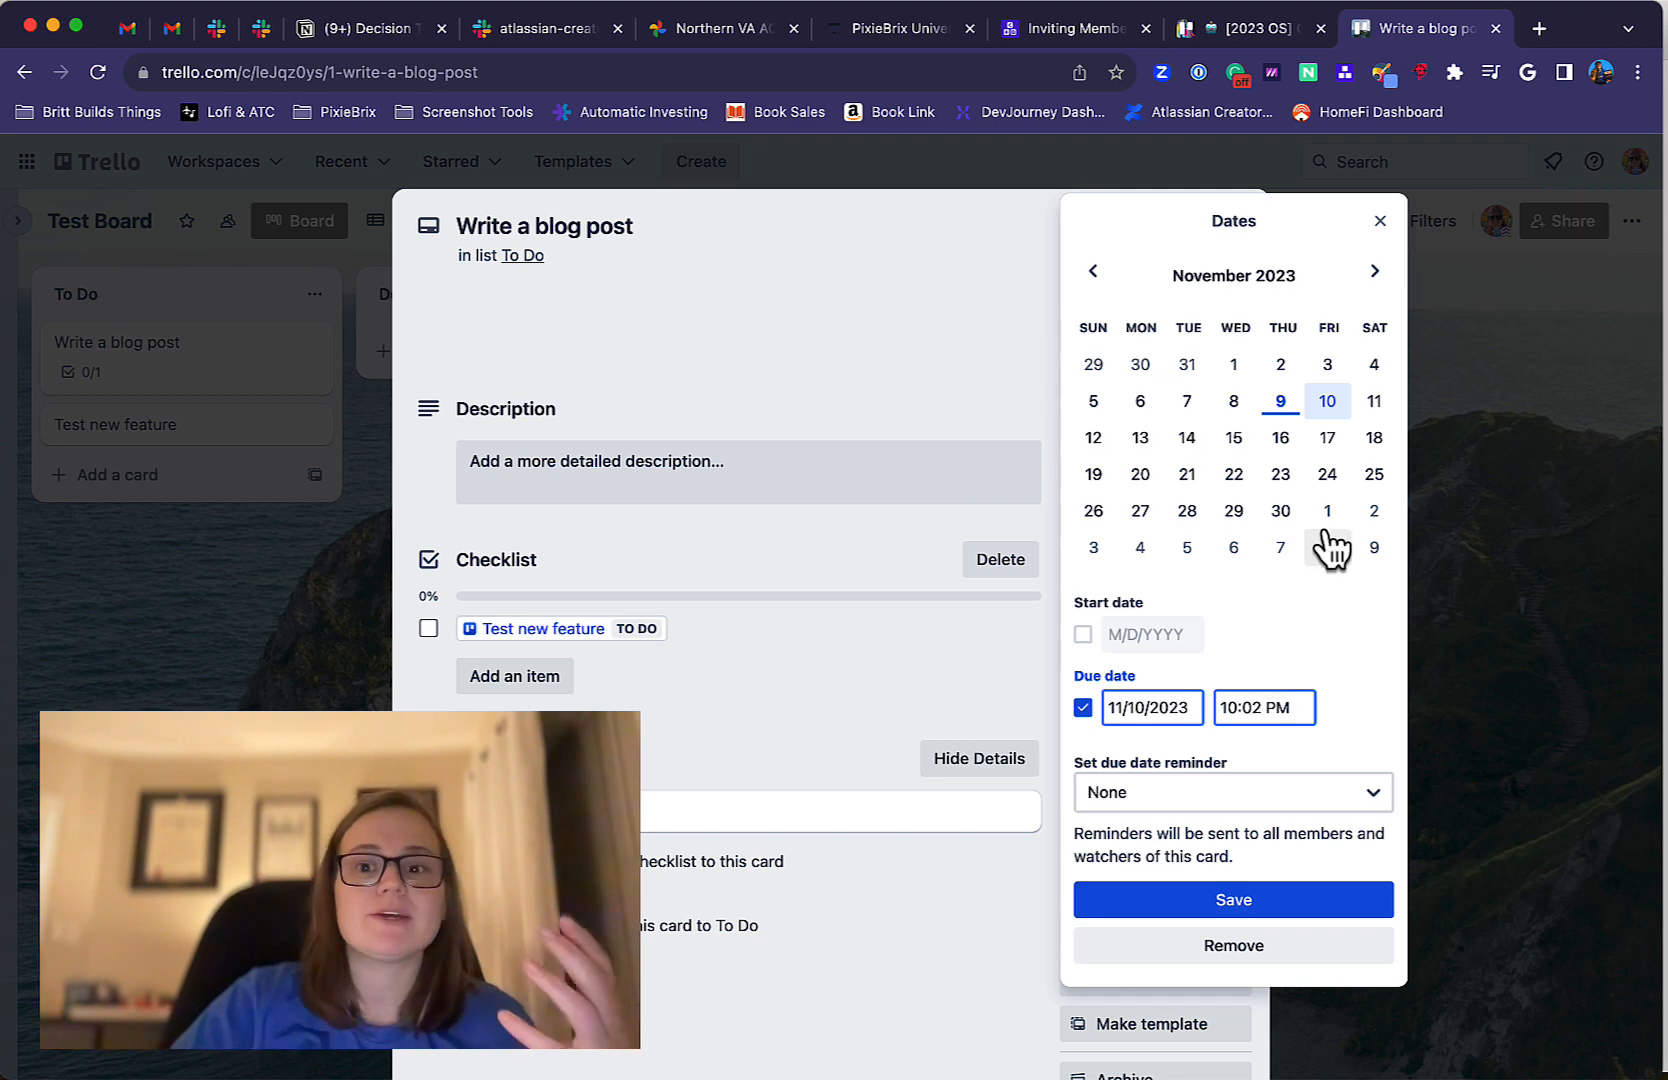
{"action": "left_click", "coordinate": [1380, 223]}
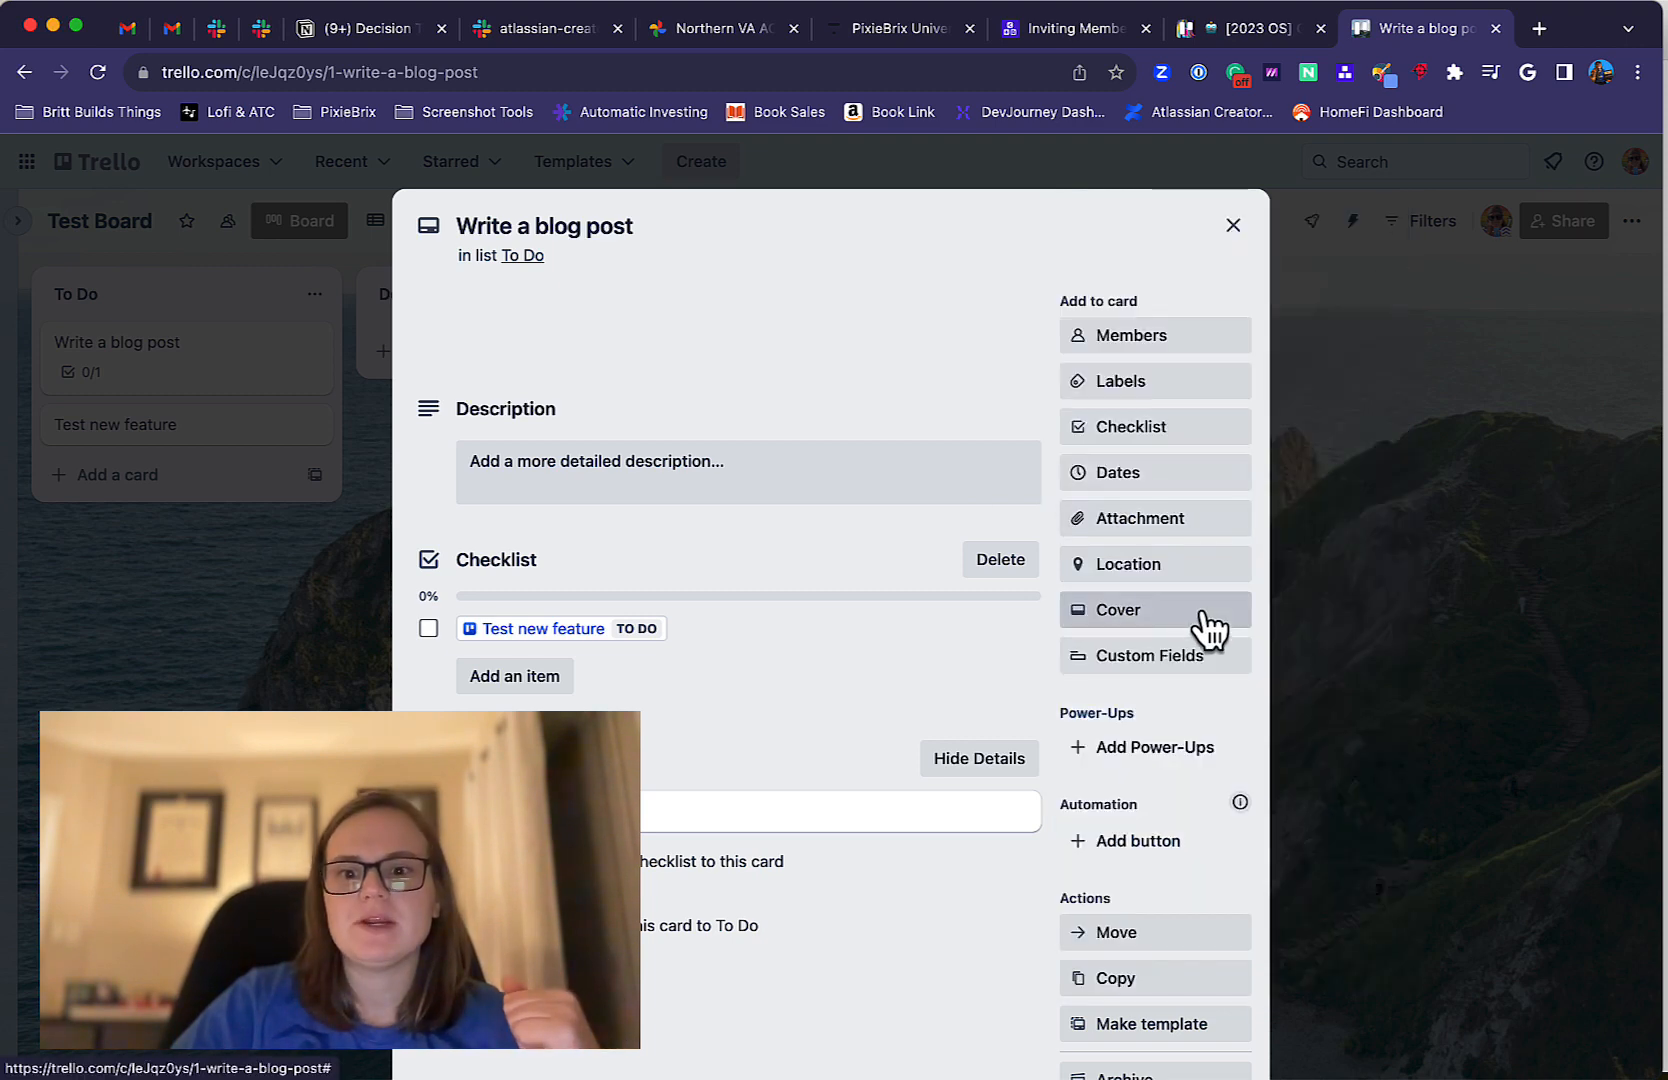
{"action": "left_click", "coordinate": [1200, 518]}
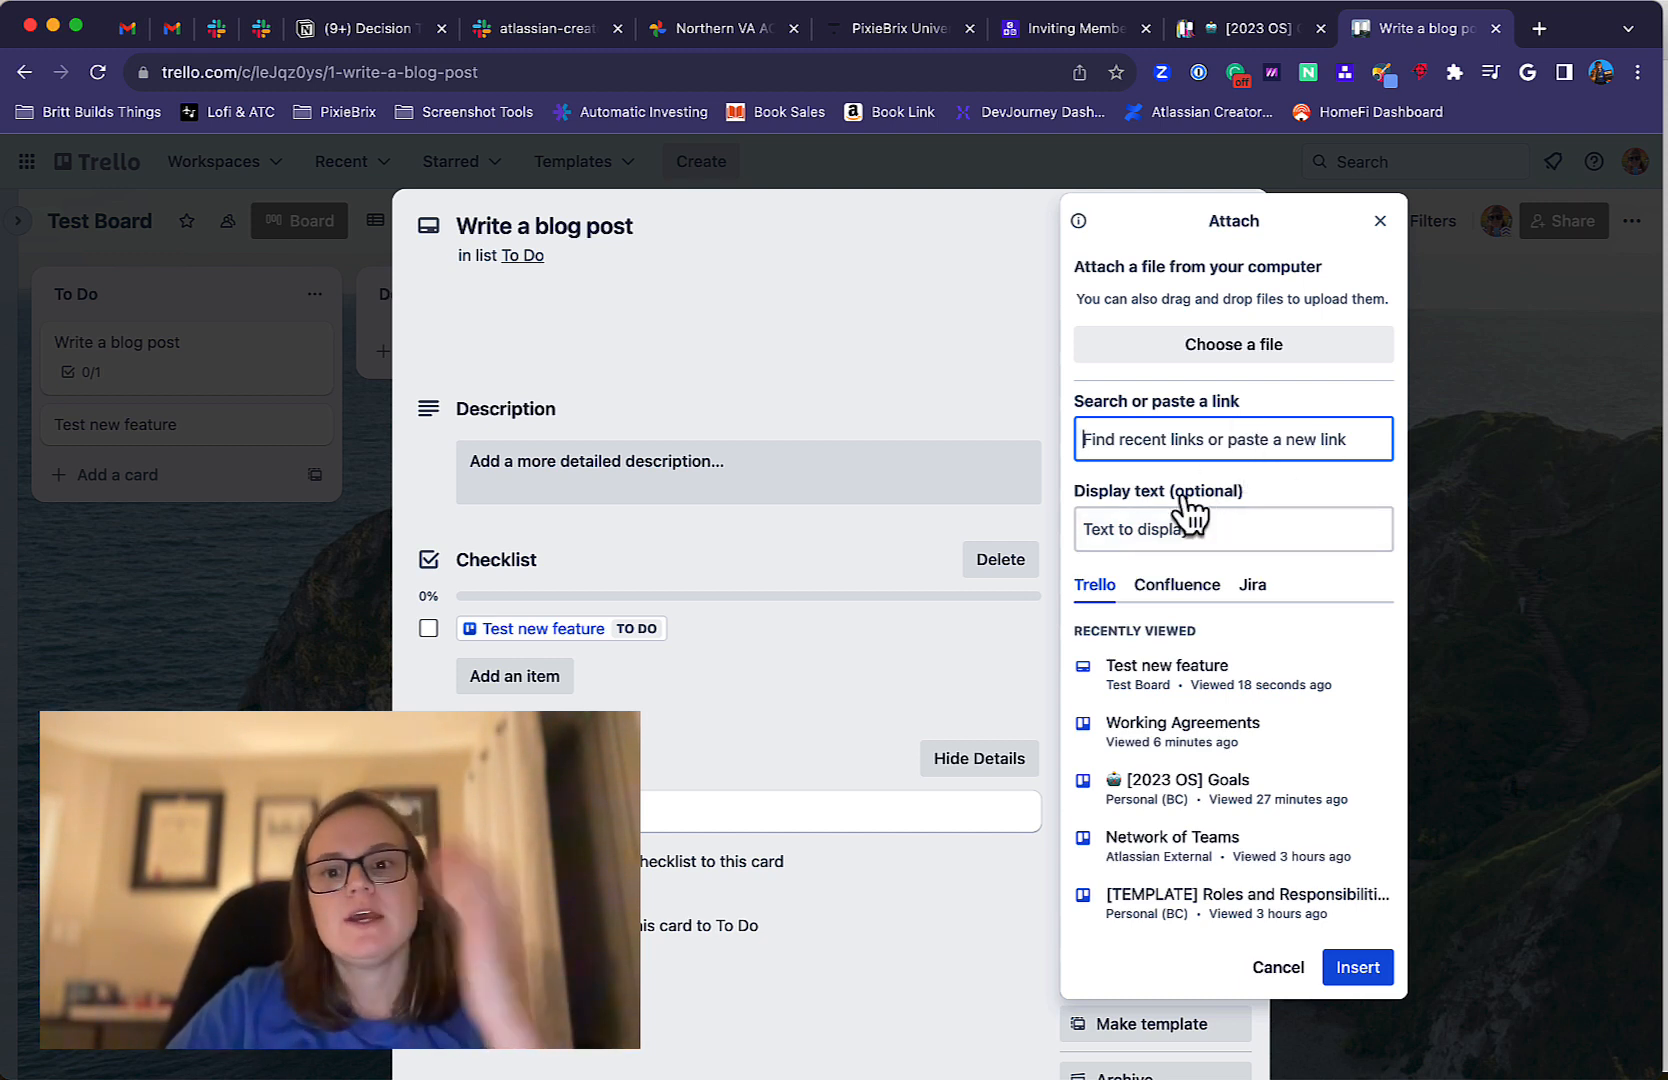
{"action": "left_click", "coordinate": [1380, 220]}
View the location search and the cover options for the "Write a blog post" card without setting either.
{"action": "scroll", "coordinate": [1200, 580], "scroll_direction": "down", "scroll_amount": 1}
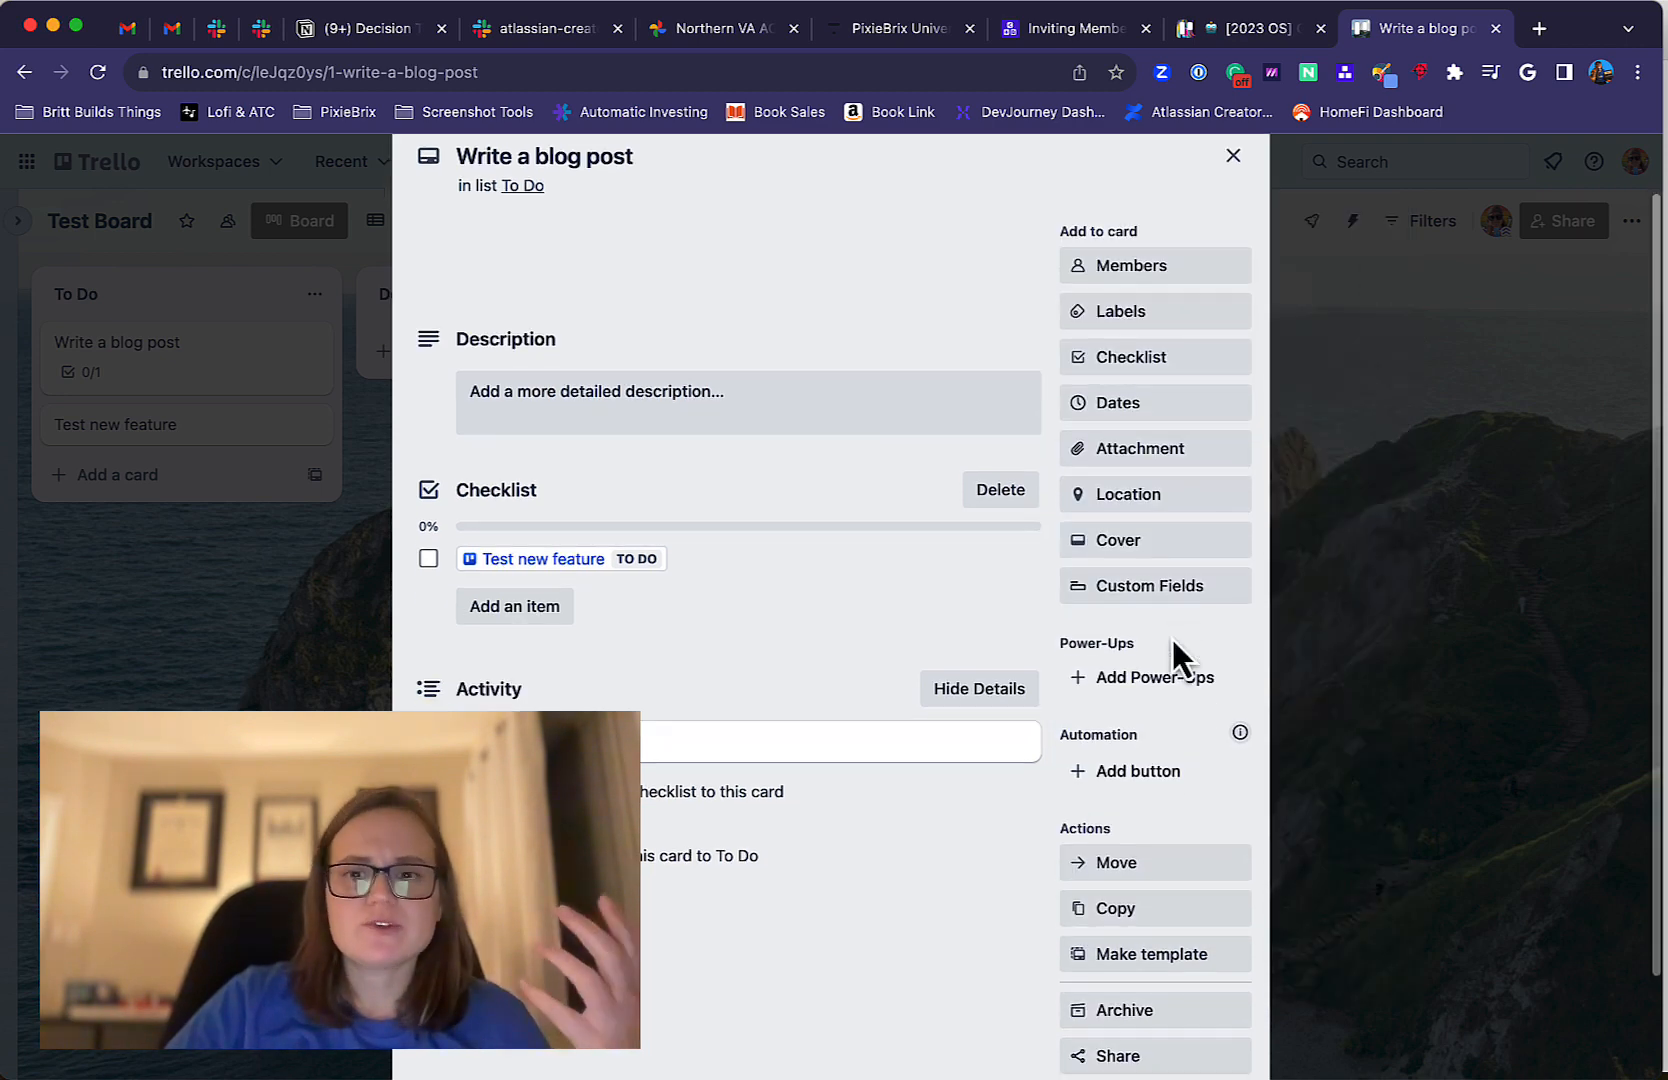
{"action": "left_click", "coordinate": [1153, 500]}
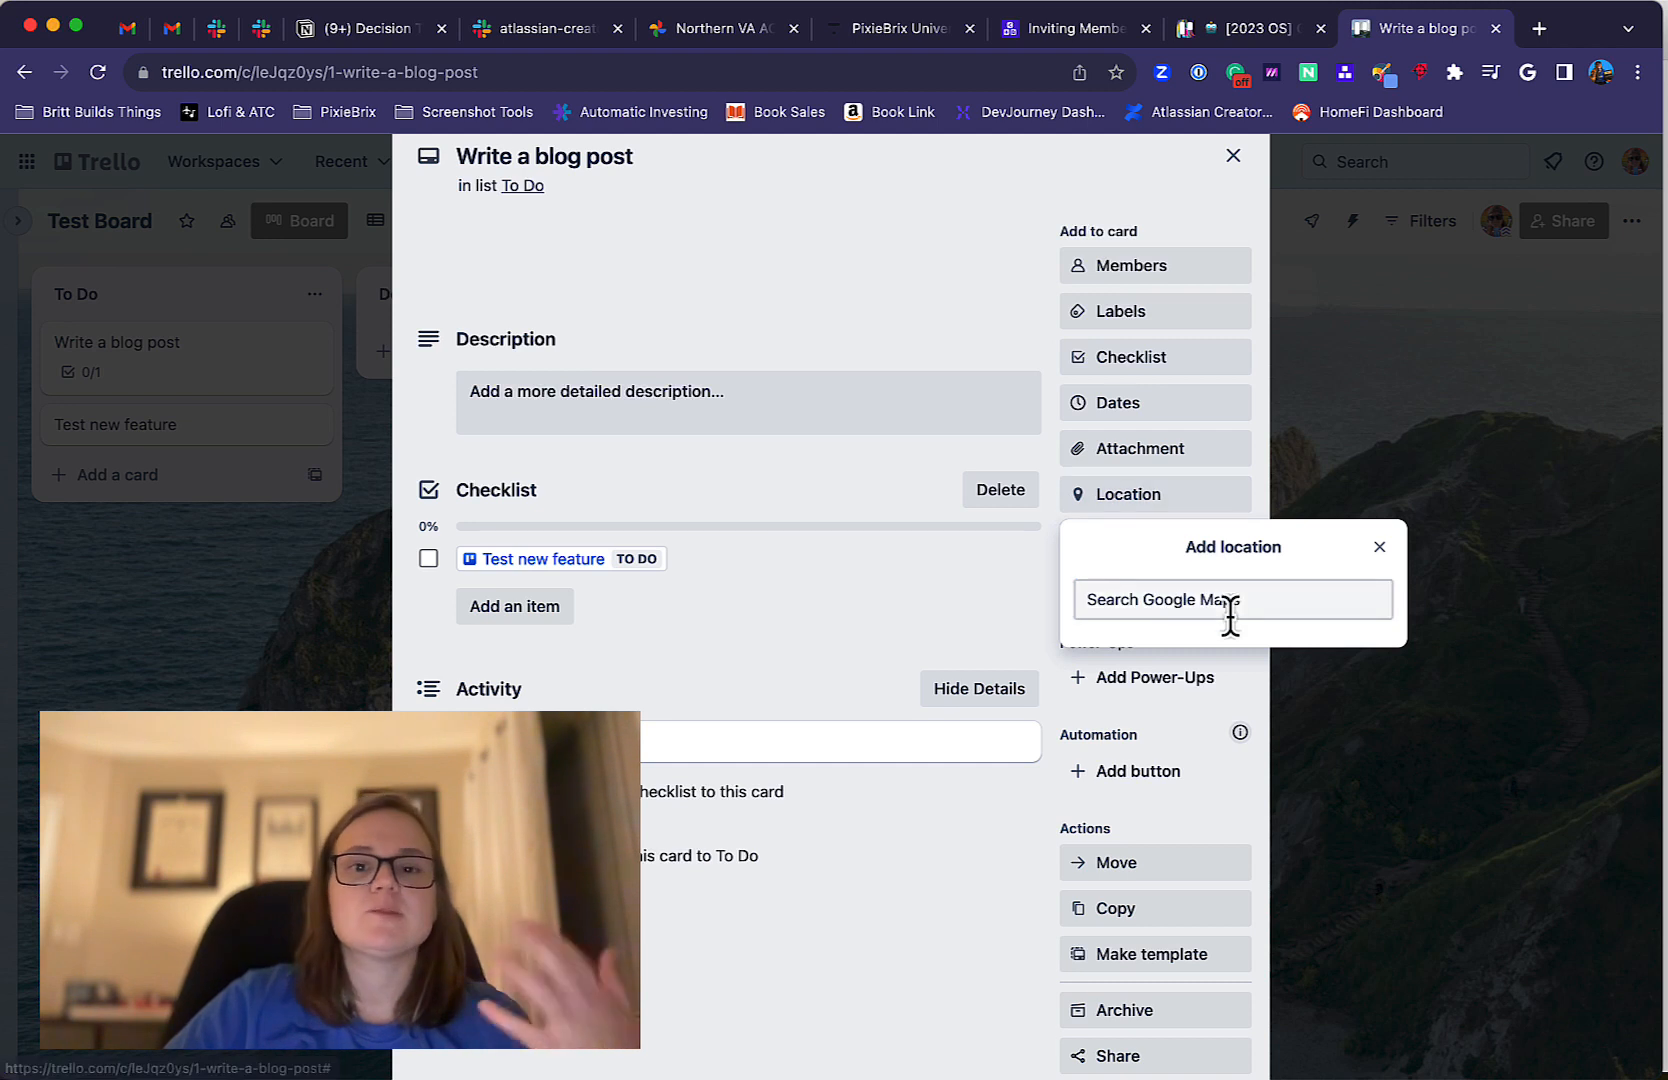
{"action": "left_click", "coordinate": [1378, 547]}
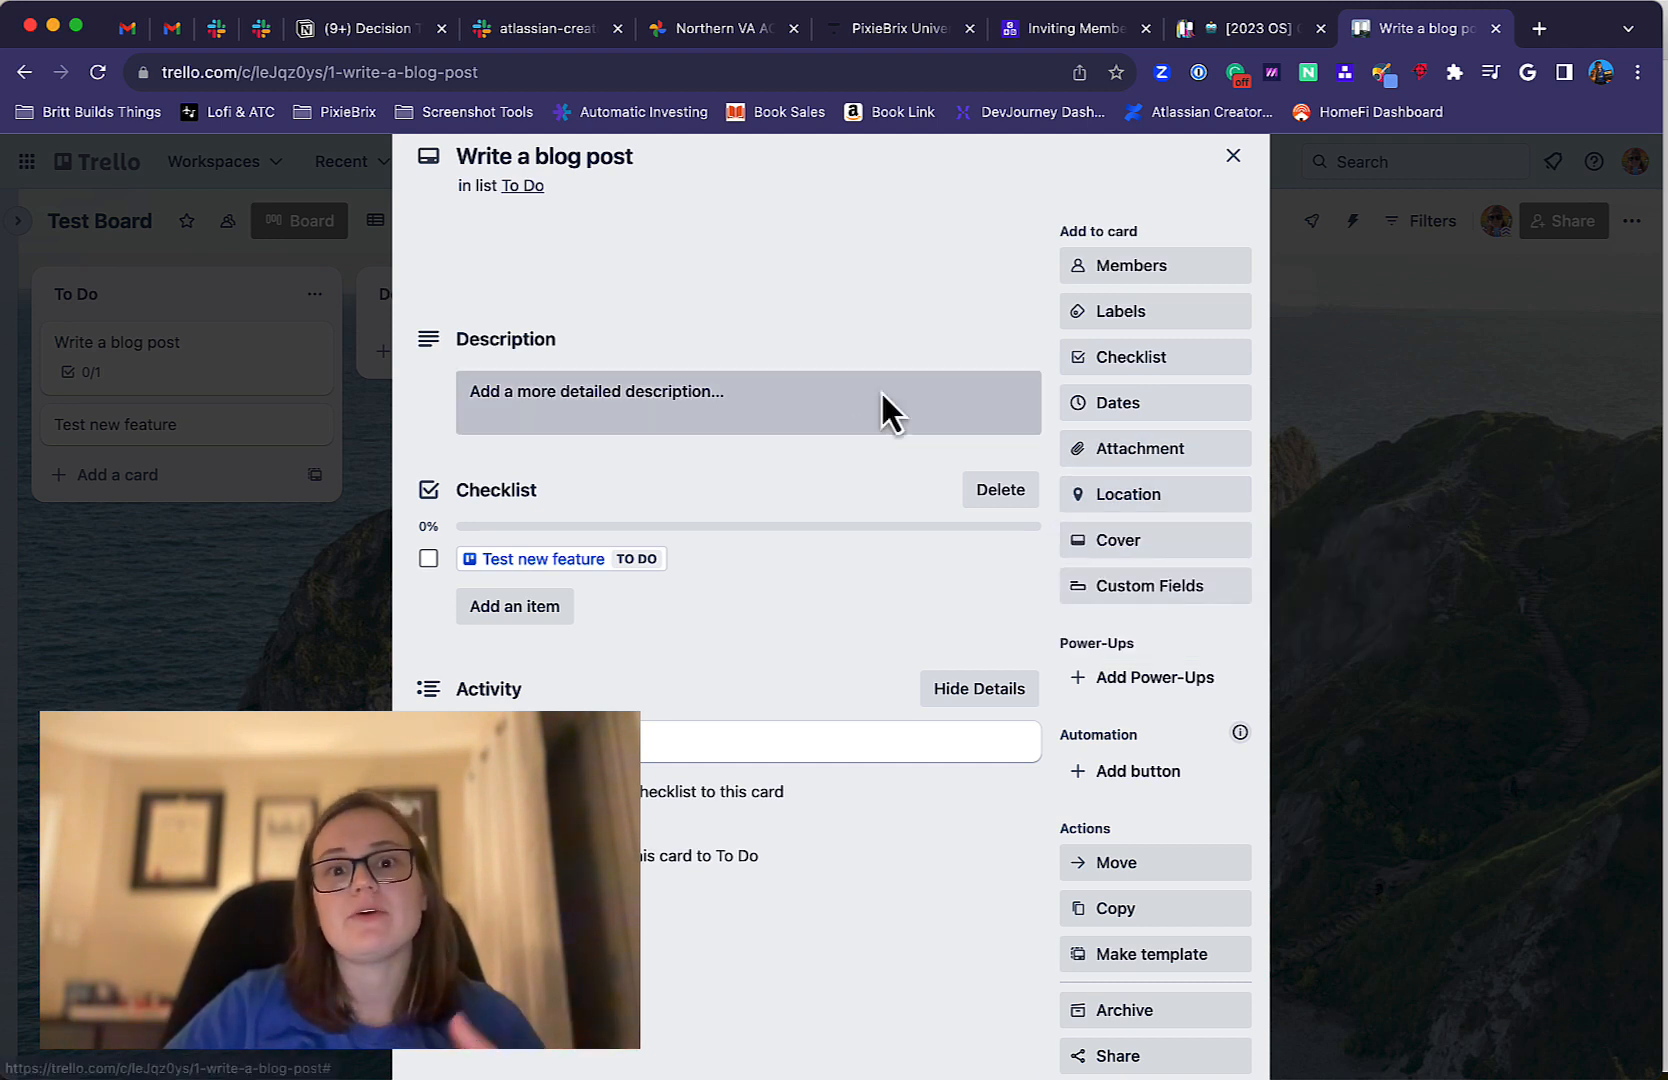
{"action": "left_click", "coordinate": [1118, 543]}
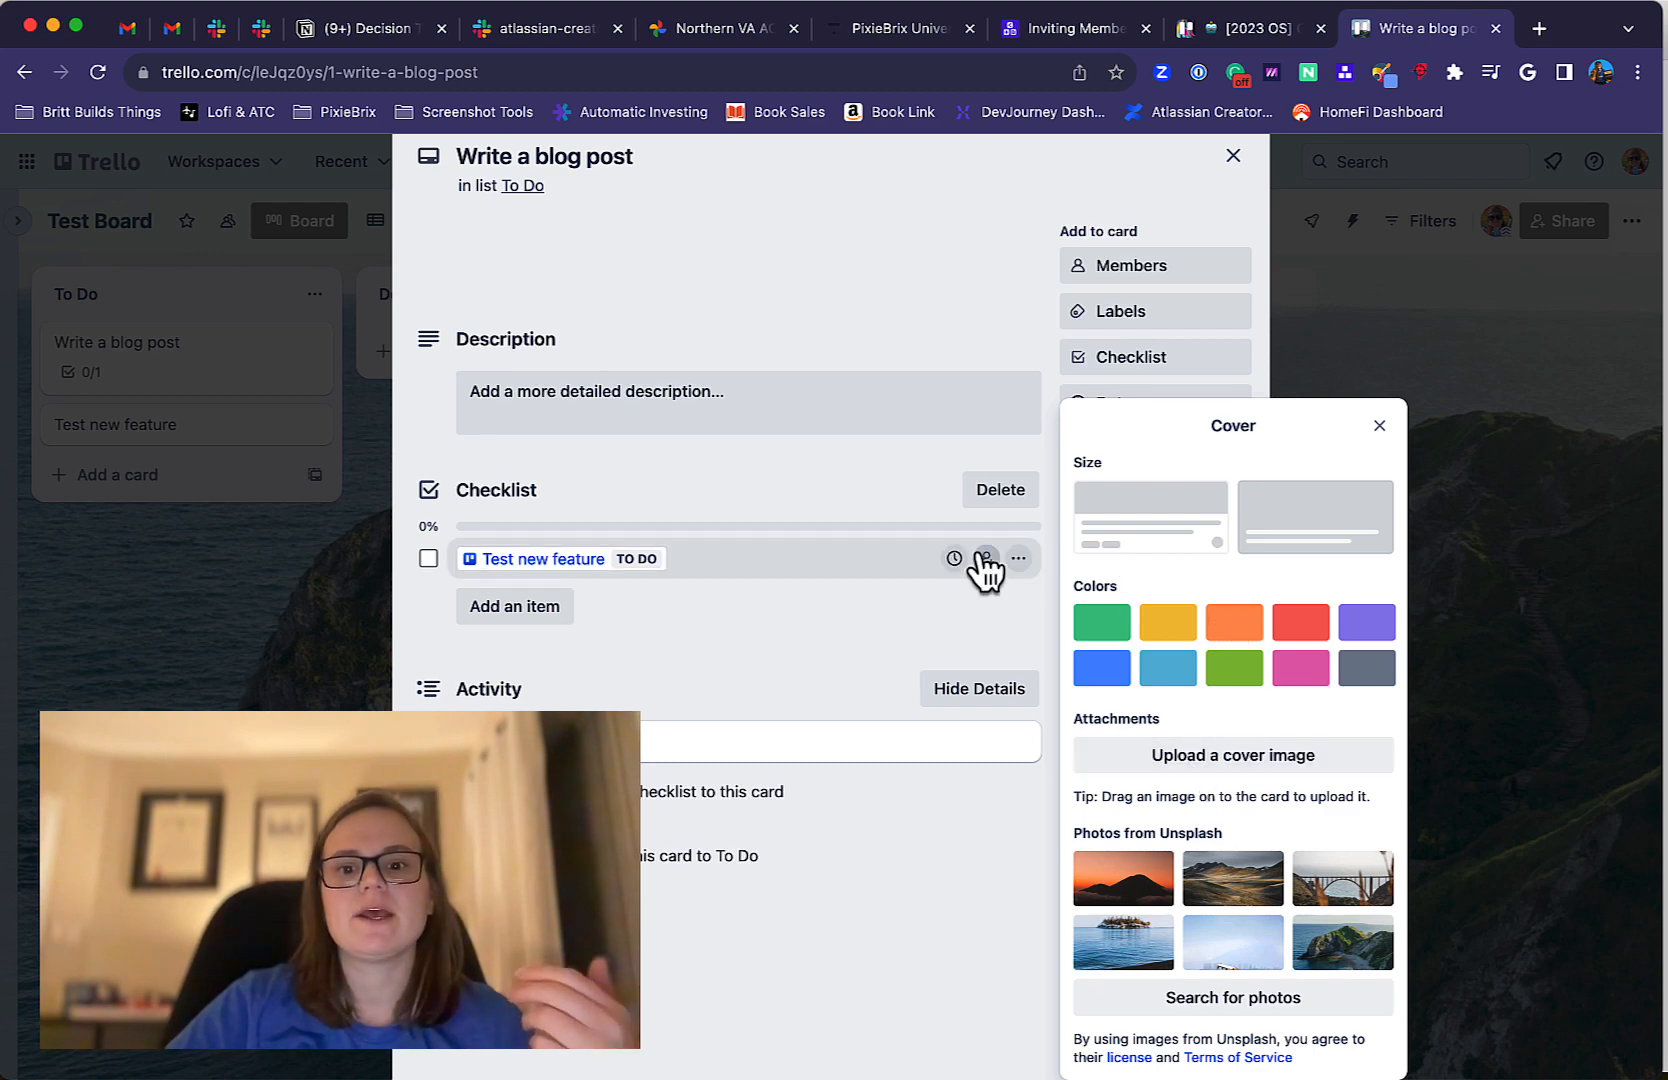
{"action": "left_click", "coordinate": [986, 558]}
{"action": "left_click", "coordinate": [1097, 548]}
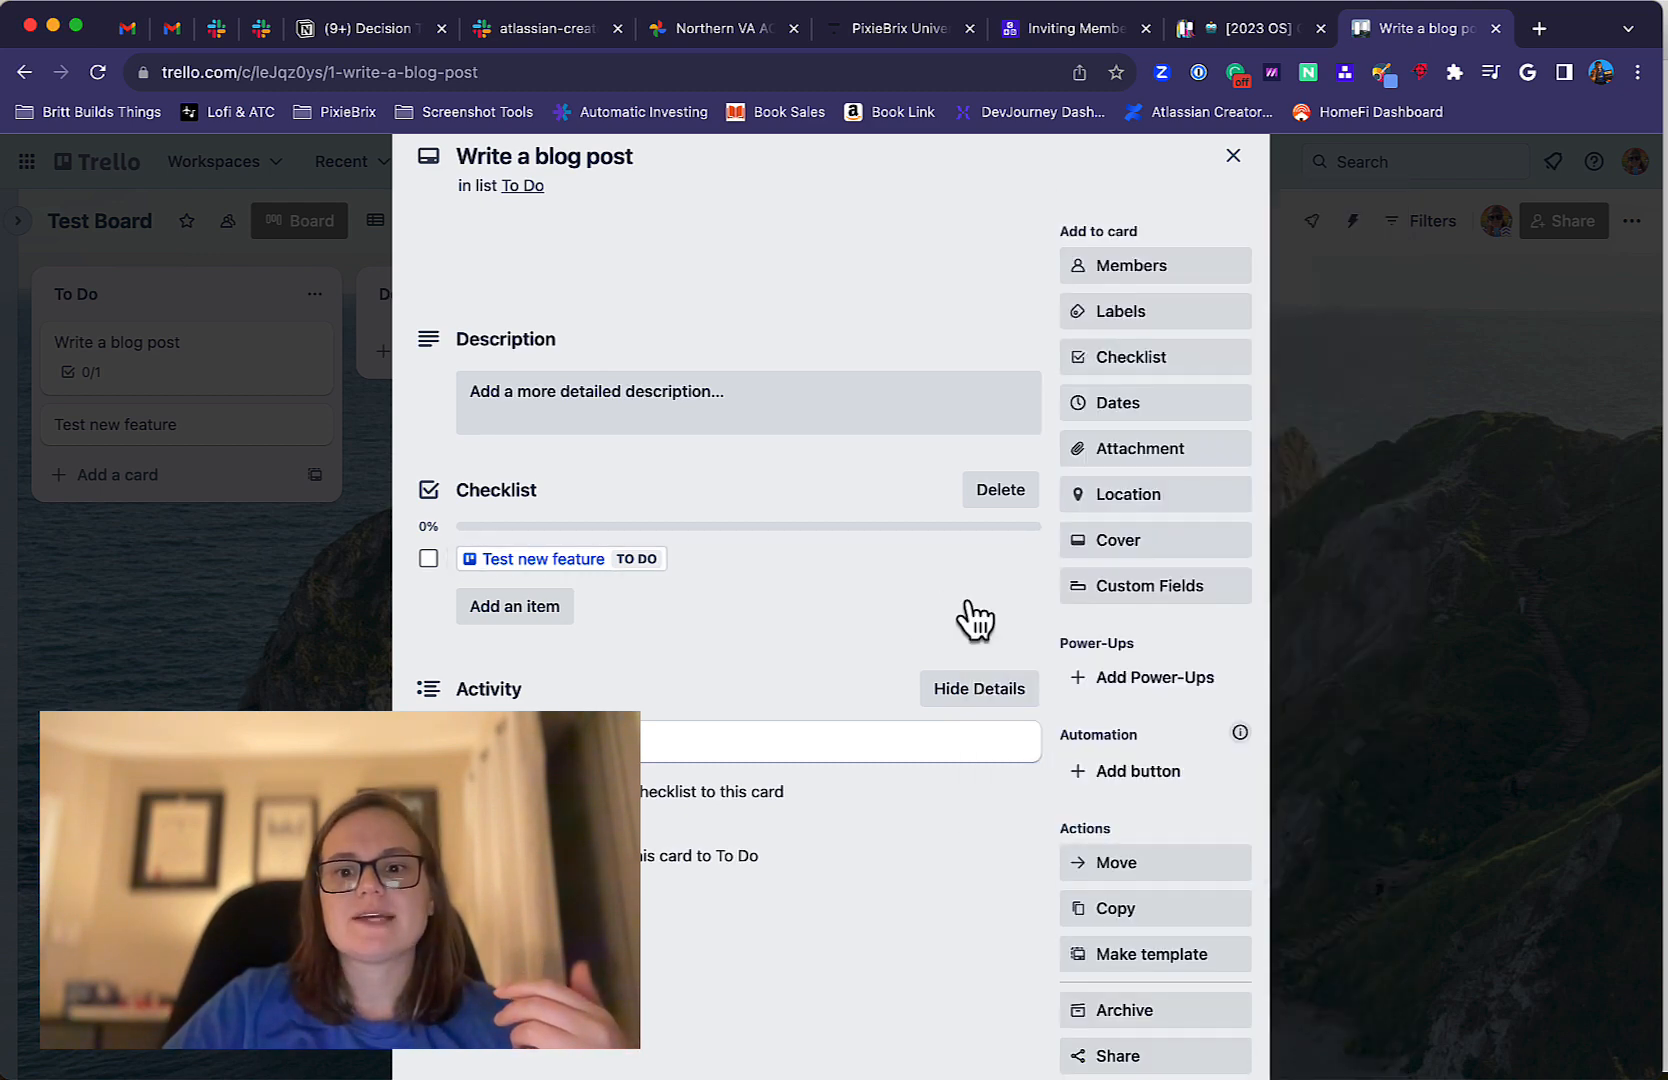
Look at the suggested custom fields and the types offered for a new field, without creating one.
{"action": "left_click", "coordinate": [1187, 598]}
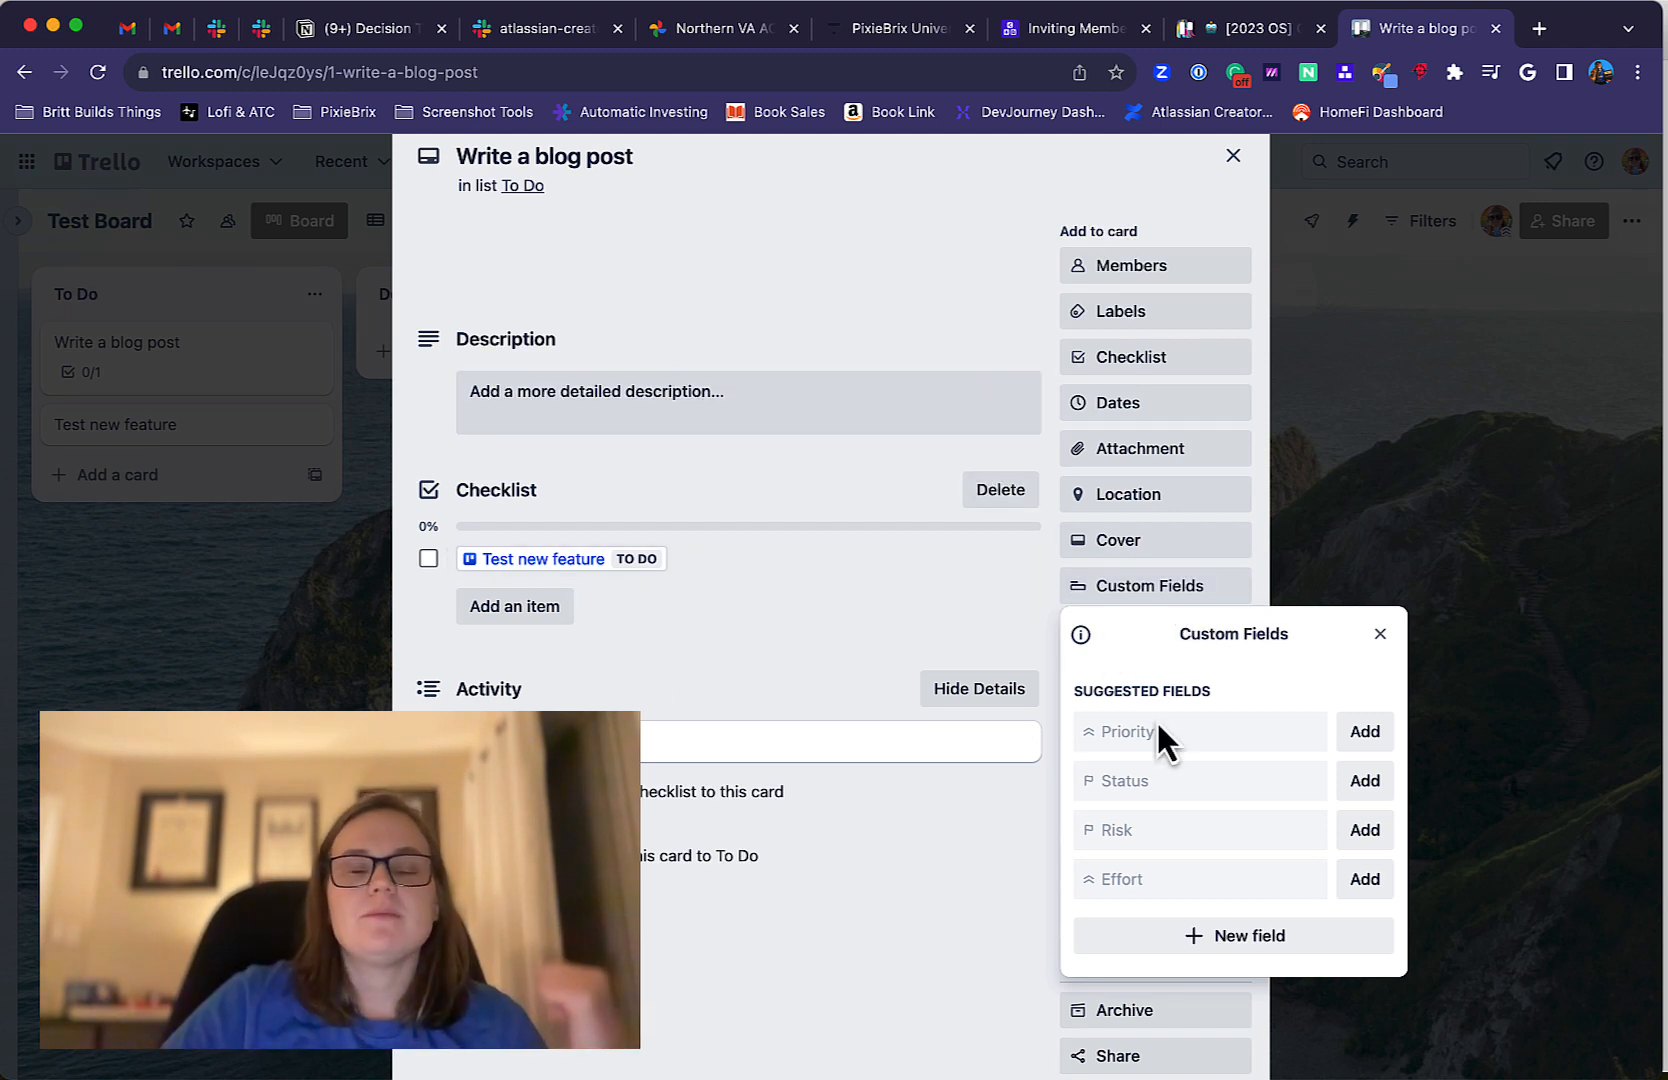
{"action": "left_click", "coordinate": [1190, 936]}
{"action": "left_click", "coordinate": [1150, 794]}
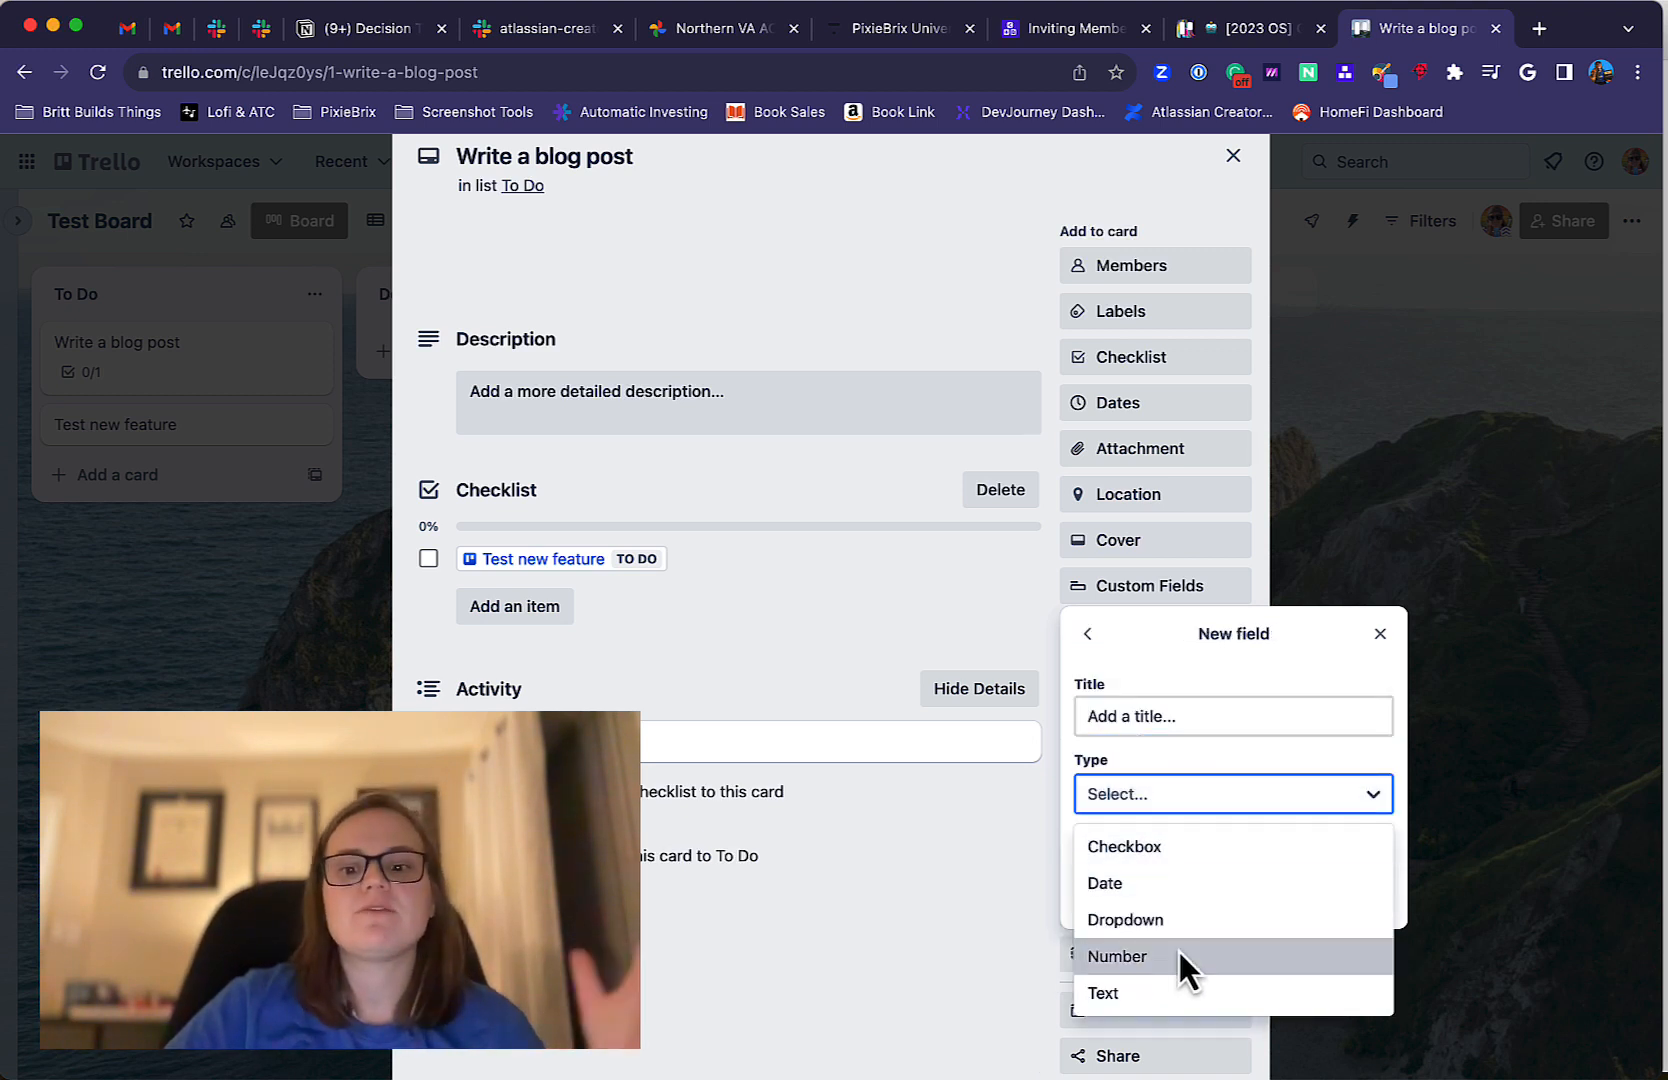
{"action": "left_click", "coordinate": [874, 948]}
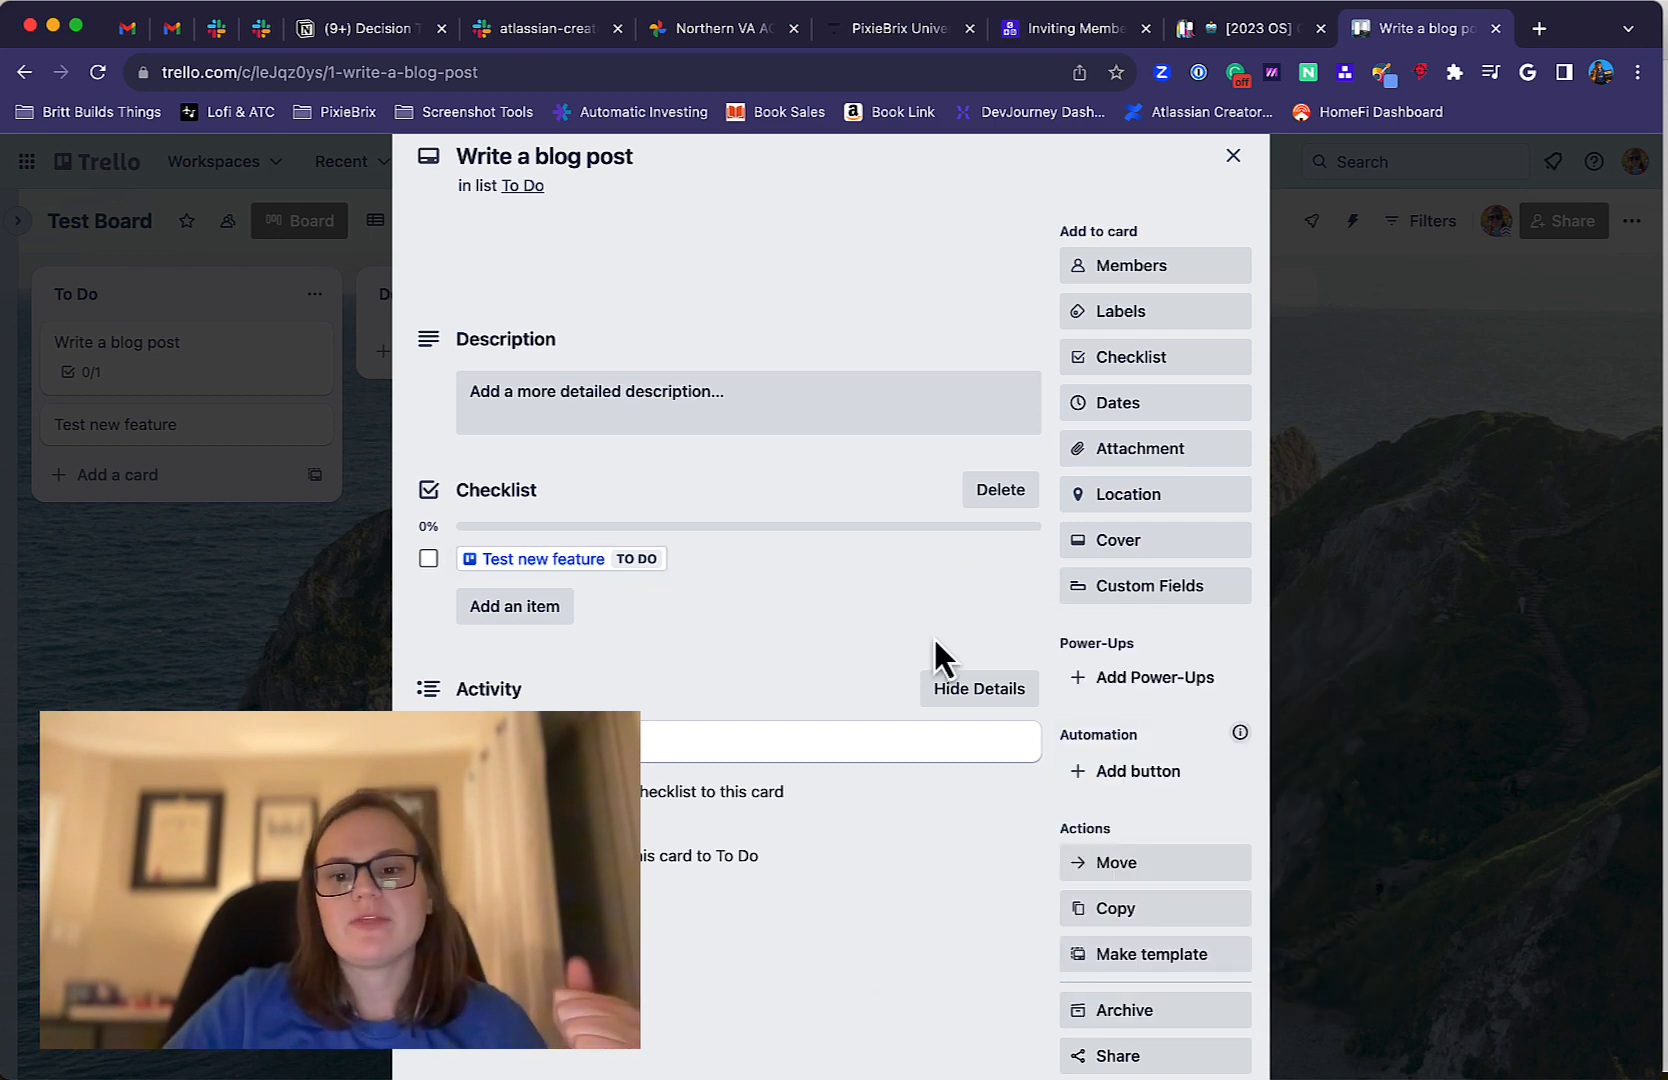
{"action": "scroll", "coordinate": [1109, 560], "scroll_direction": "down", "scroll_amount": 2}
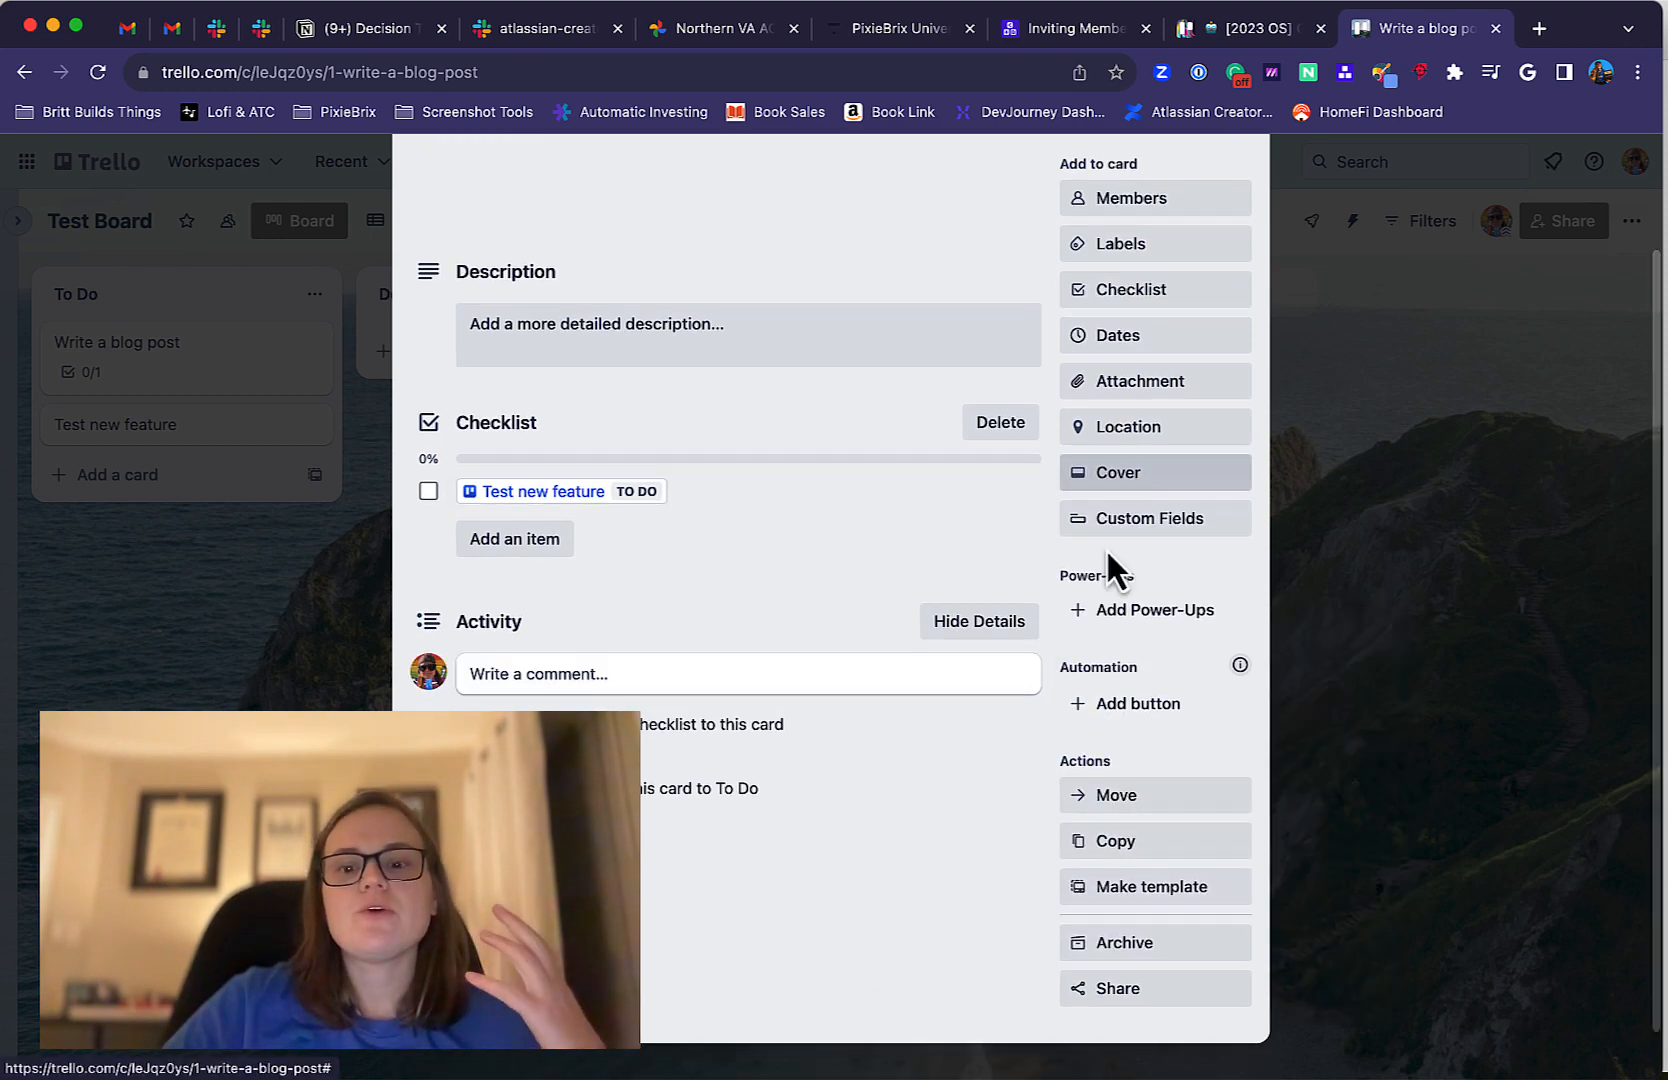
{"action": "scroll", "coordinate": [1105, 550], "scroll_direction": "up", "scroll_amount": 2}
{"action": "scroll", "coordinate": [1110, 565], "scroll_direction": "up", "scroll_amount": 2}
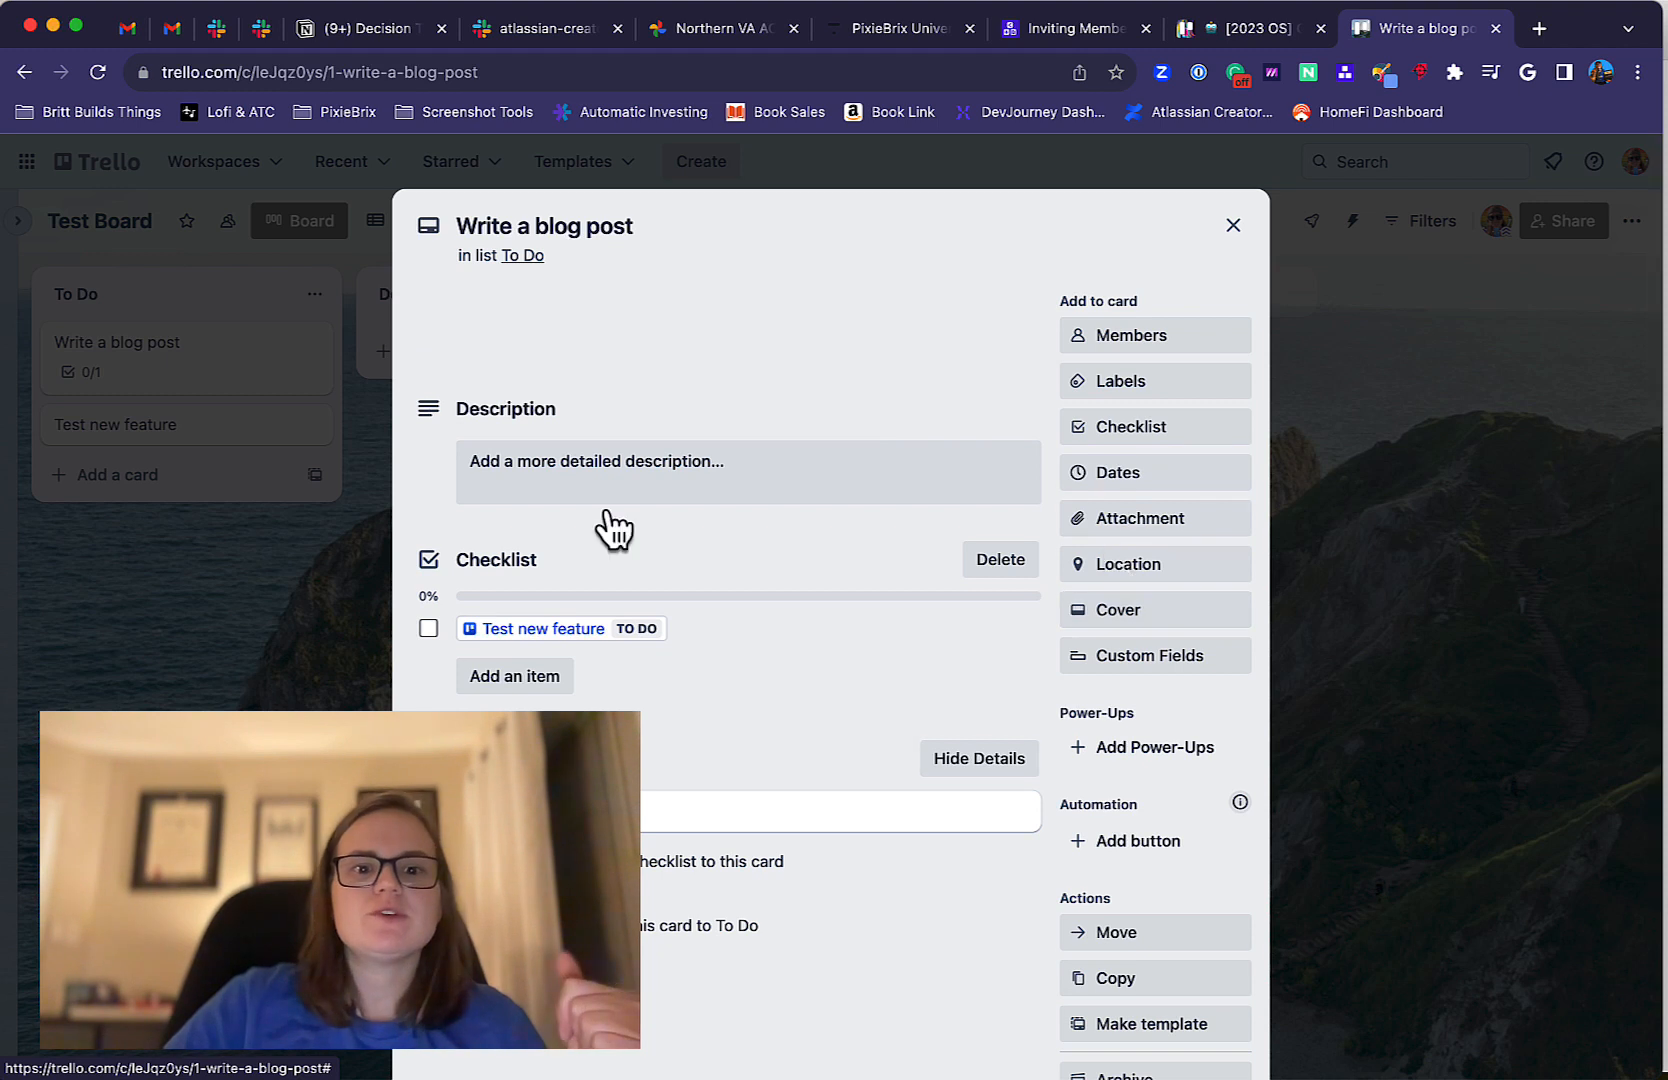
View the description and comment editors of the "Write a blog post" card without entering text, and return to the board.
{"action": "left_click", "coordinate": [590, 480]}
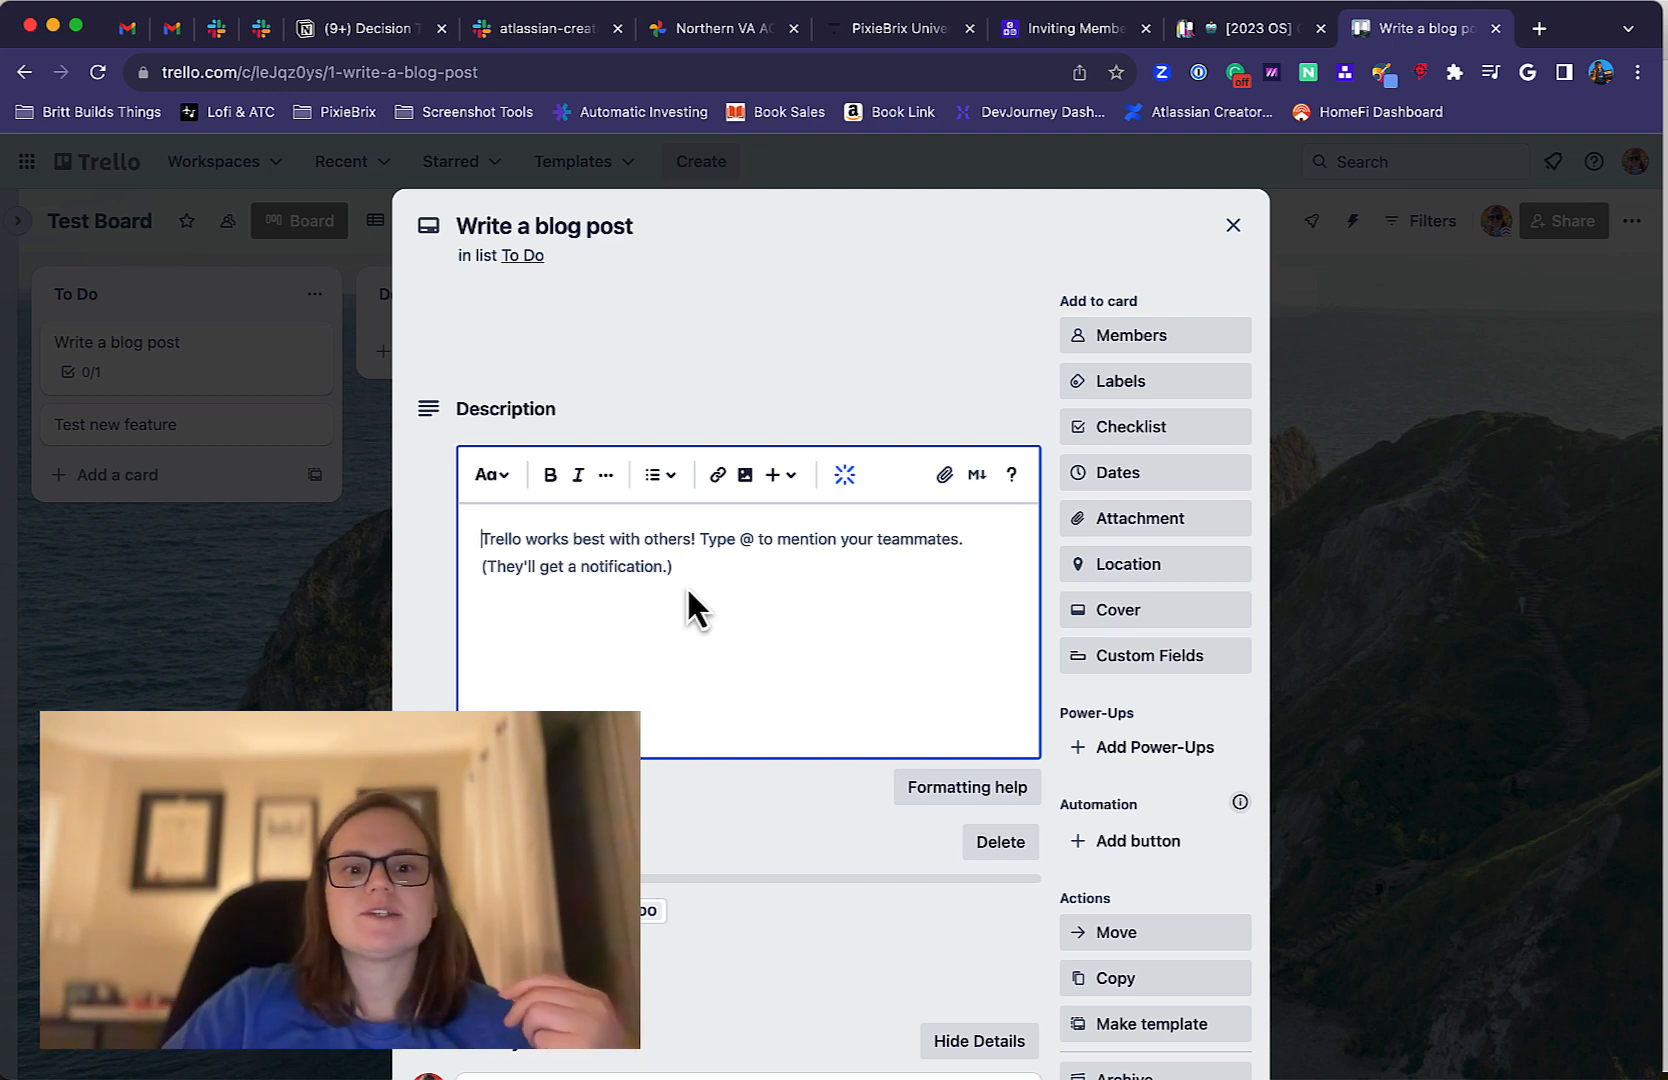
{"action": "scroll", "coordinate": [688, 592], "scroll_direction": "down", "scroll_amount": 3}
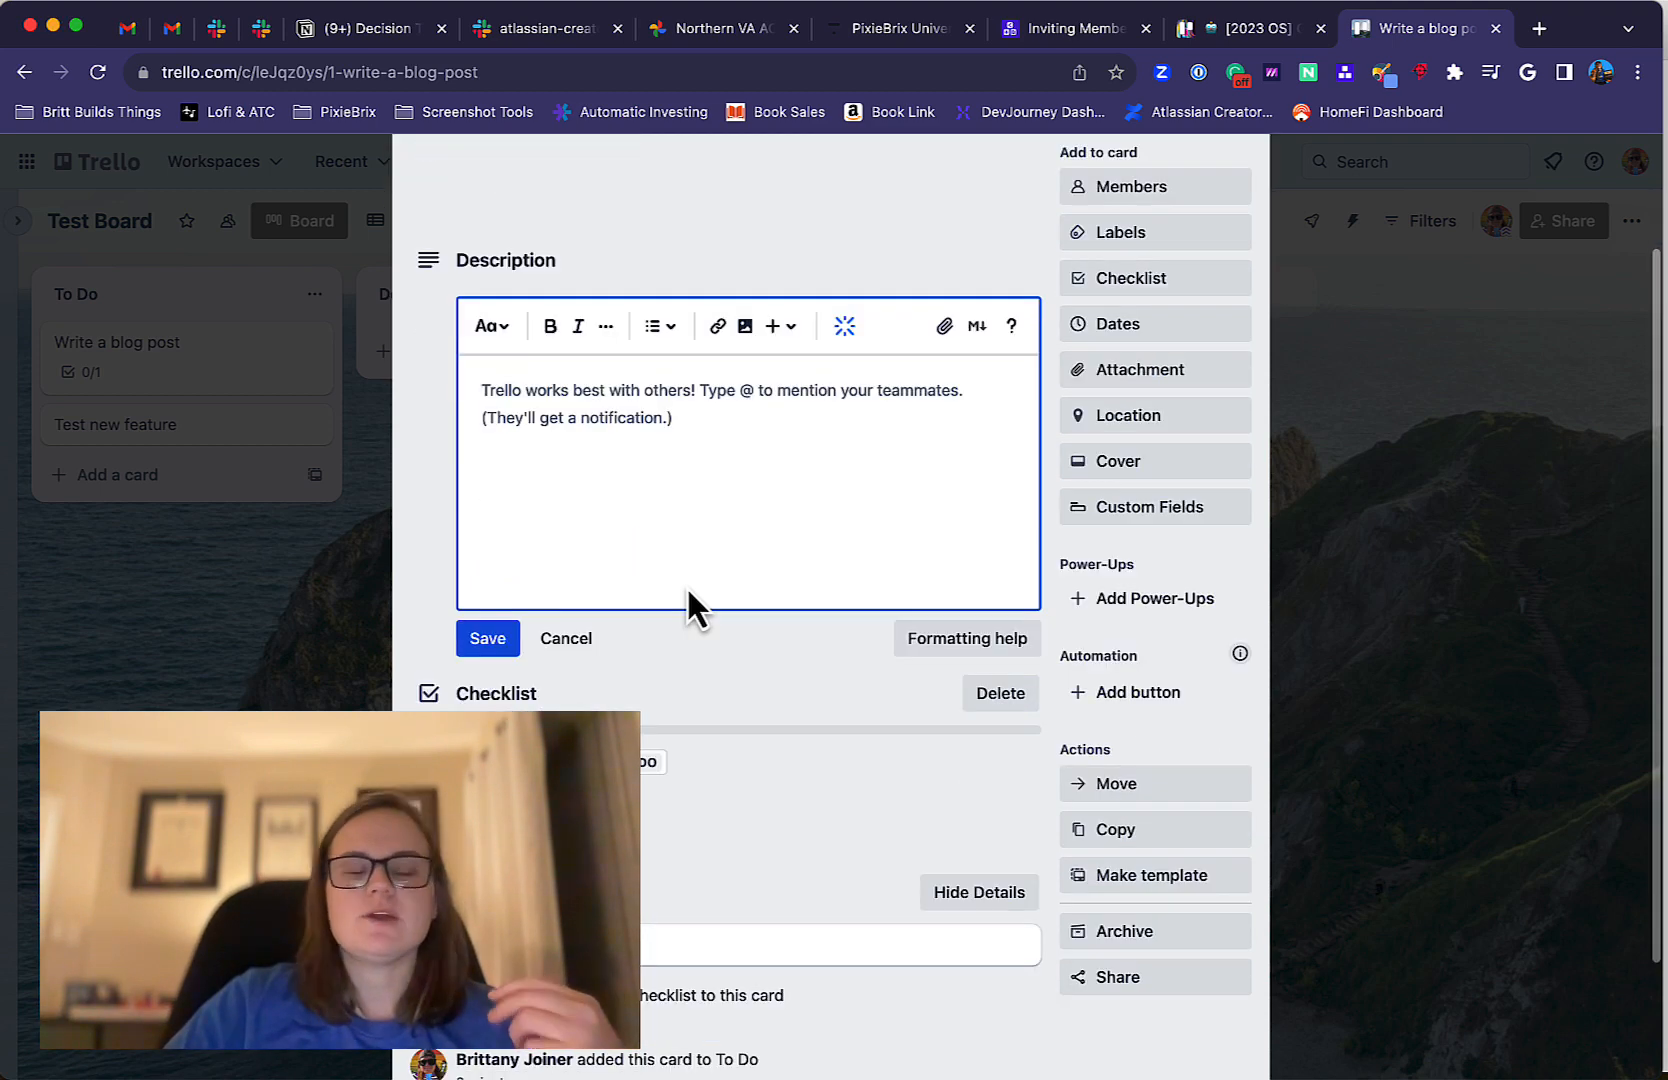
{"action": "left_click", "coordinate": [482, 645]}
{"action": "left_click", "coordinate": [558, 672]}
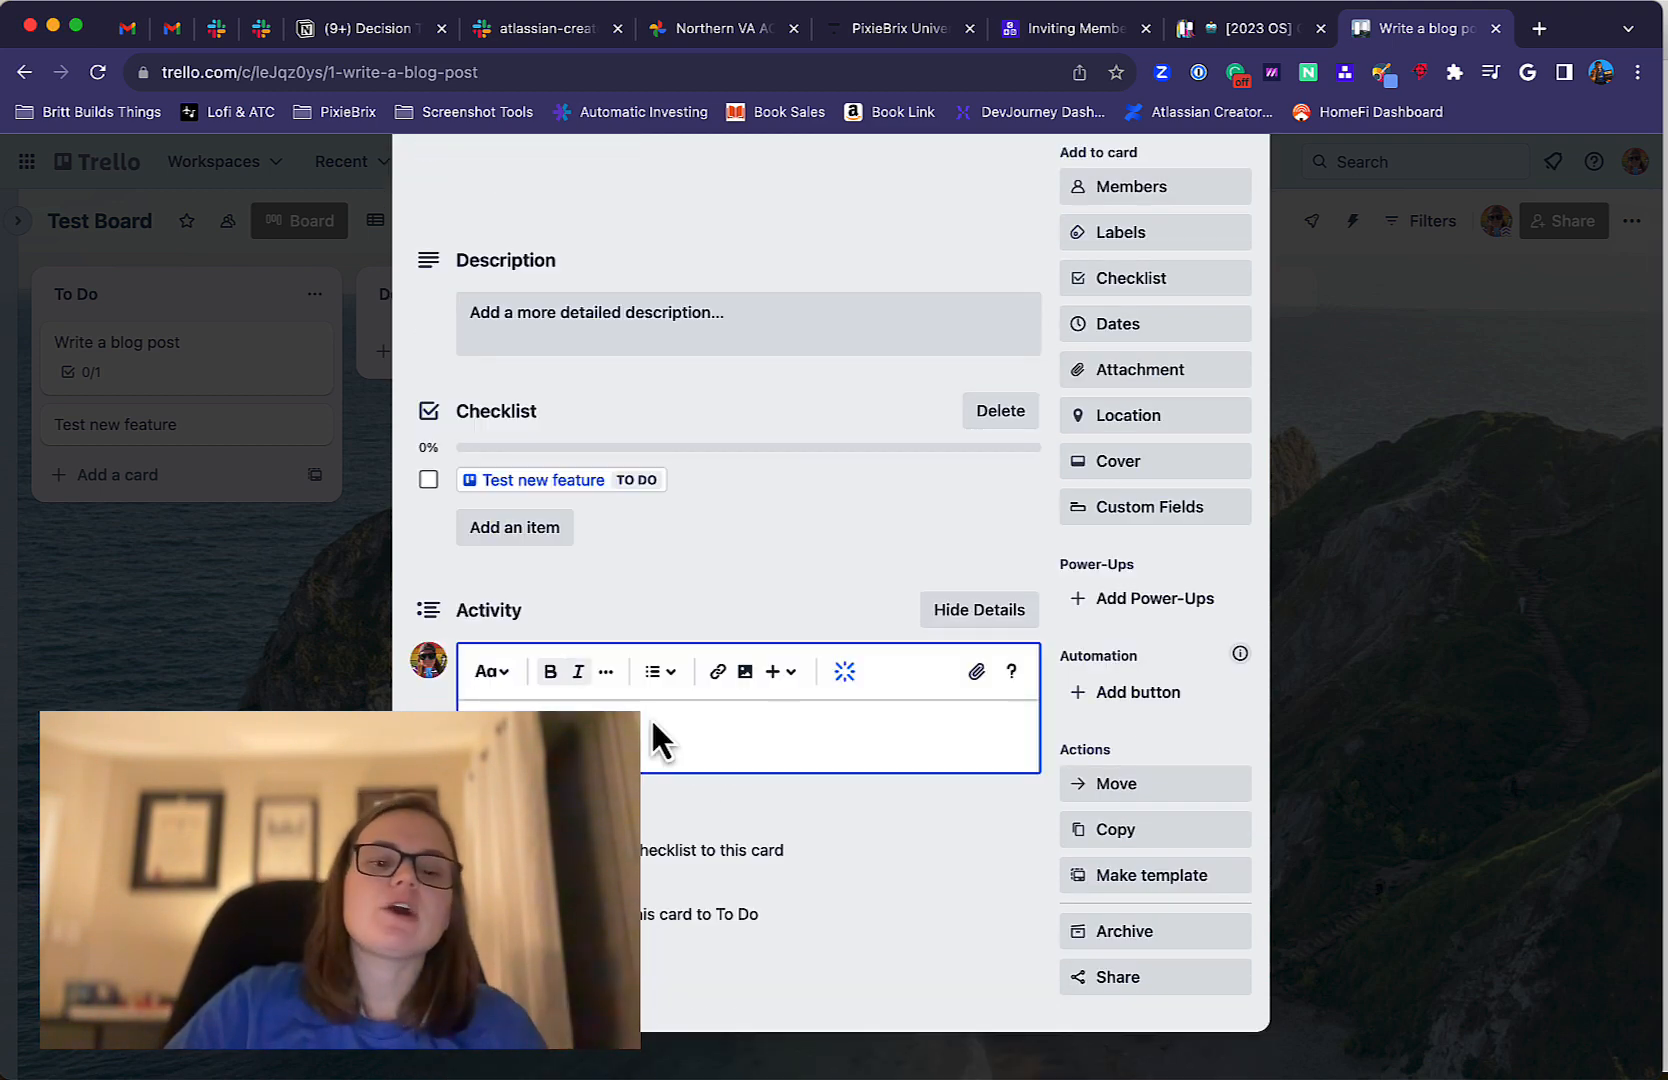
{"action": "scroll", "coordinate": [693, 756], "scroll_direction": "up", "scroll_amount": 3}
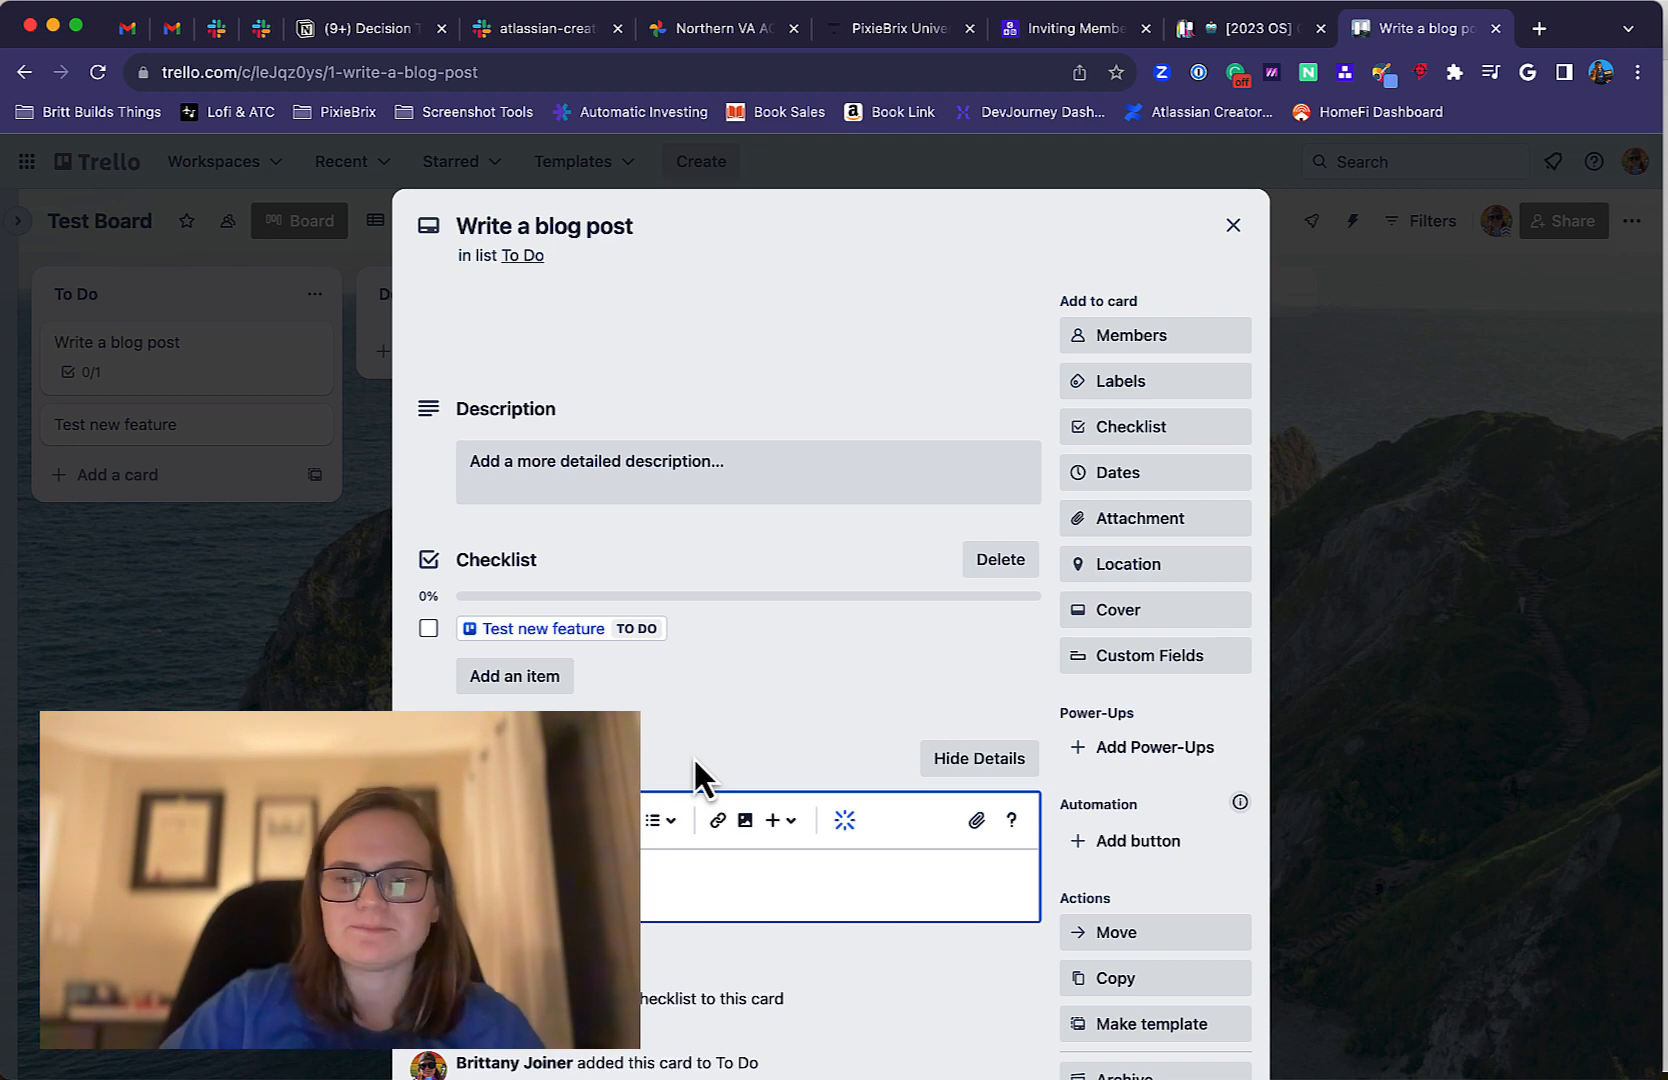
{"action": "left_click", "coordinate": [1231, 228]}
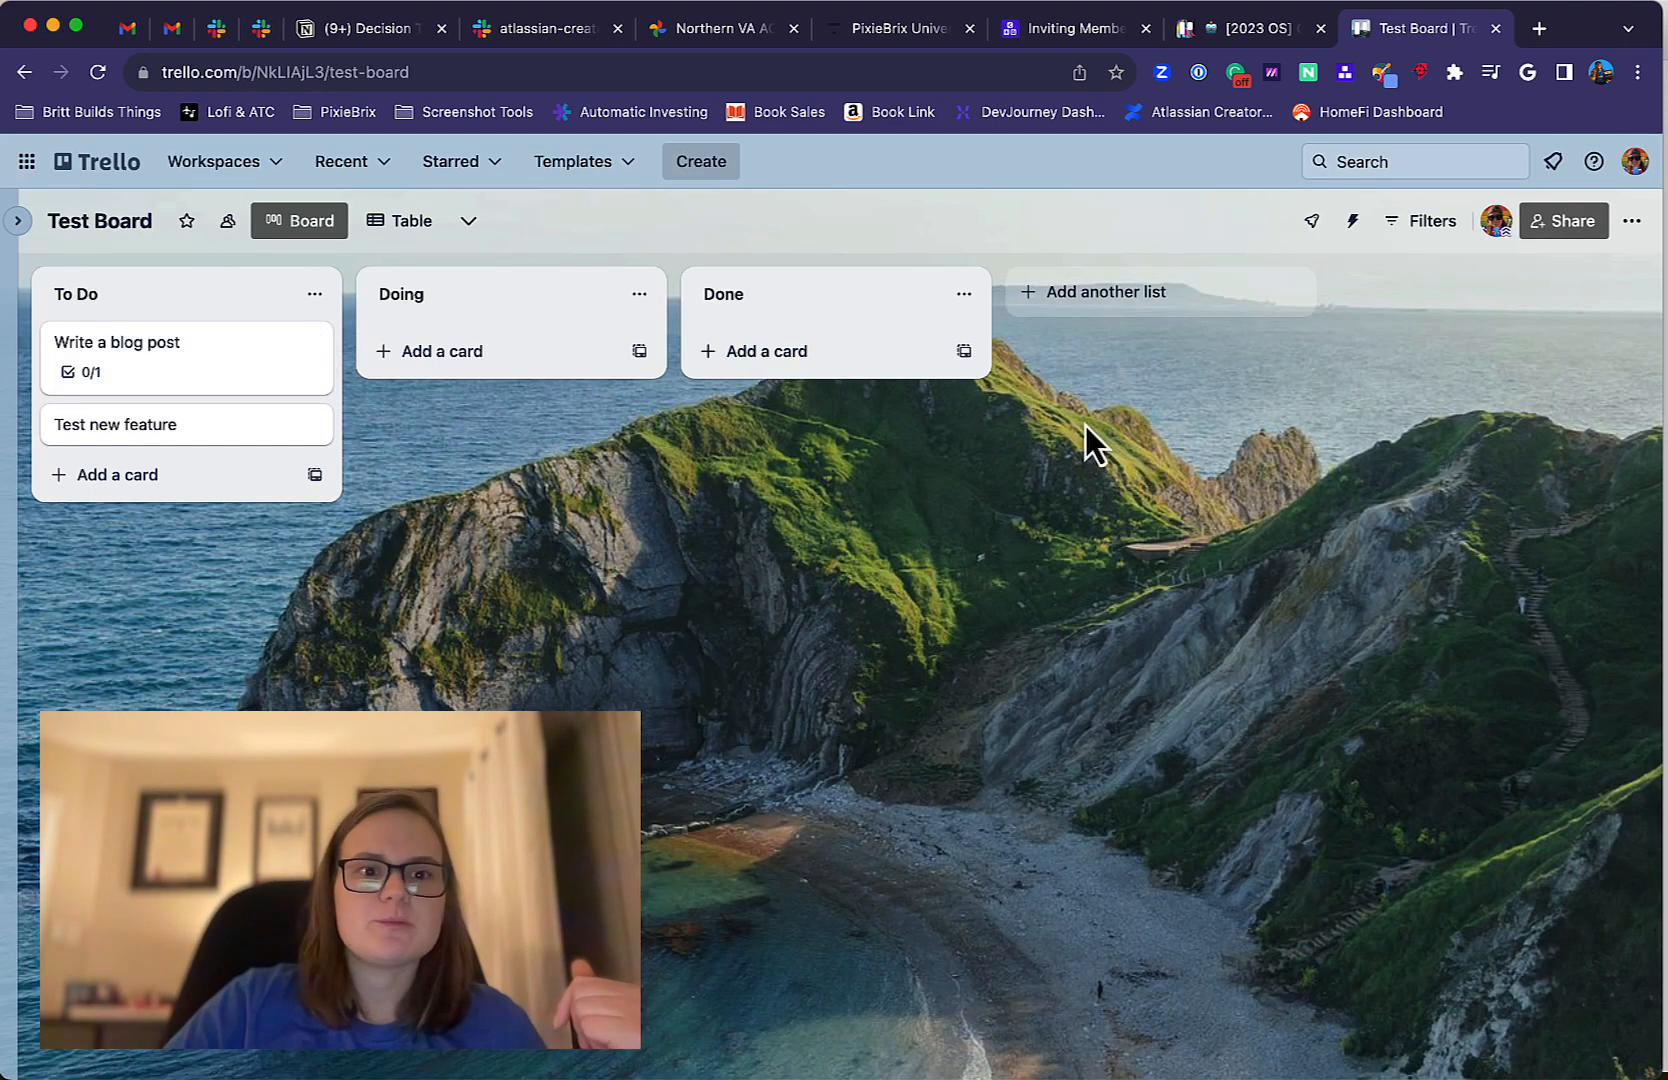
Reopen the "Write a blog post" card to look at its empty description editor, and go back to the board.
{"action": "left_click", "coordinate": [283, 346]}
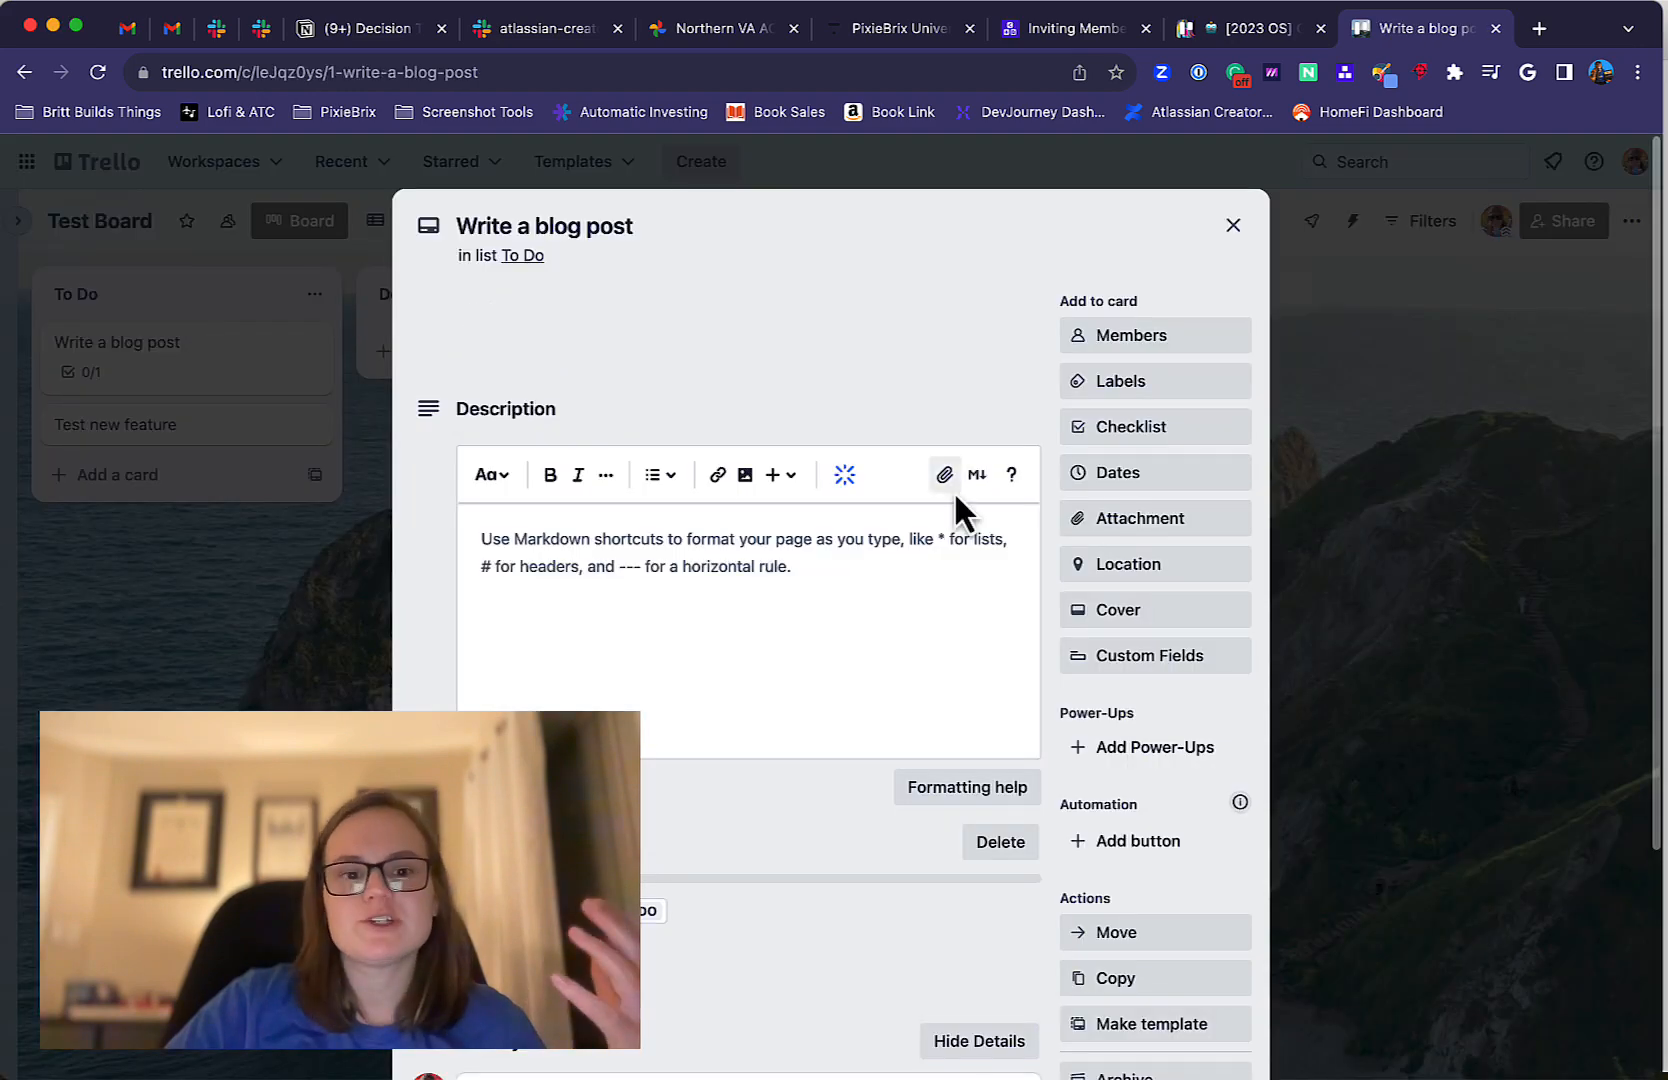
{"action": "left_click", "coordinate": [461, 625]}
{"action": "left_click", "coordinate": [228, 652]}
{"action": "left_click", "coordinate": [228, 652]}
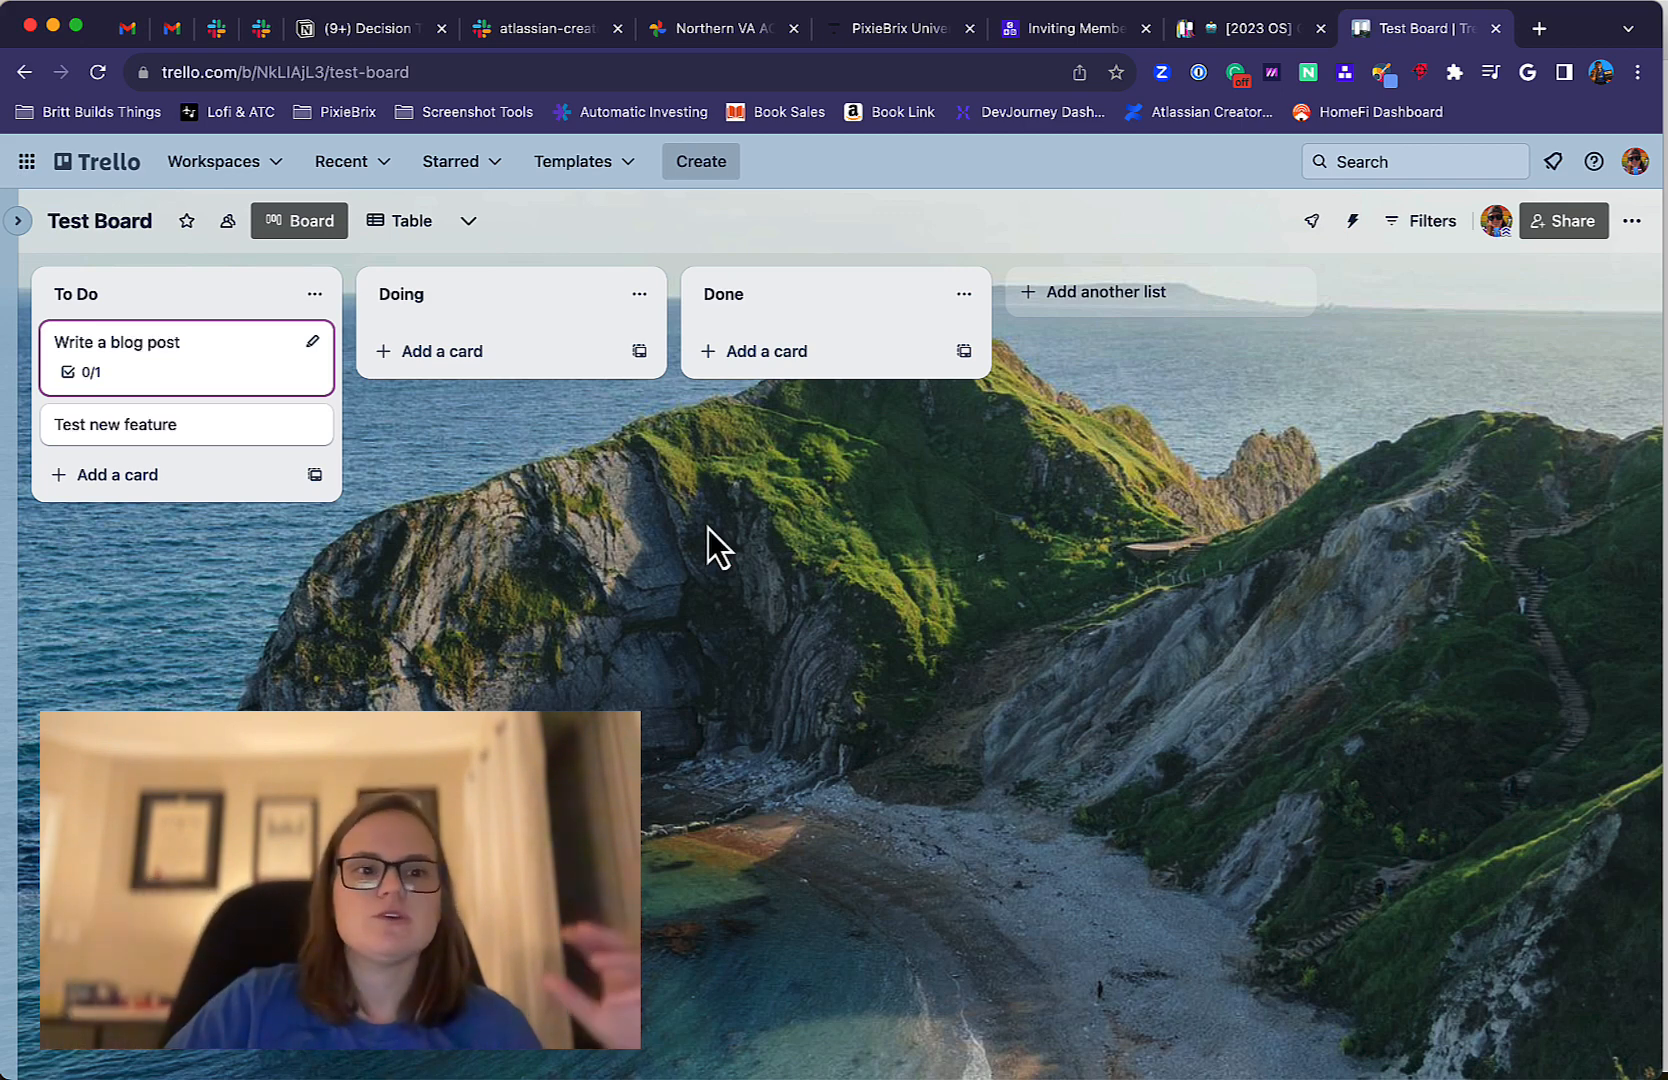
{"action": "left_click", "coordinate": [124, 376]}
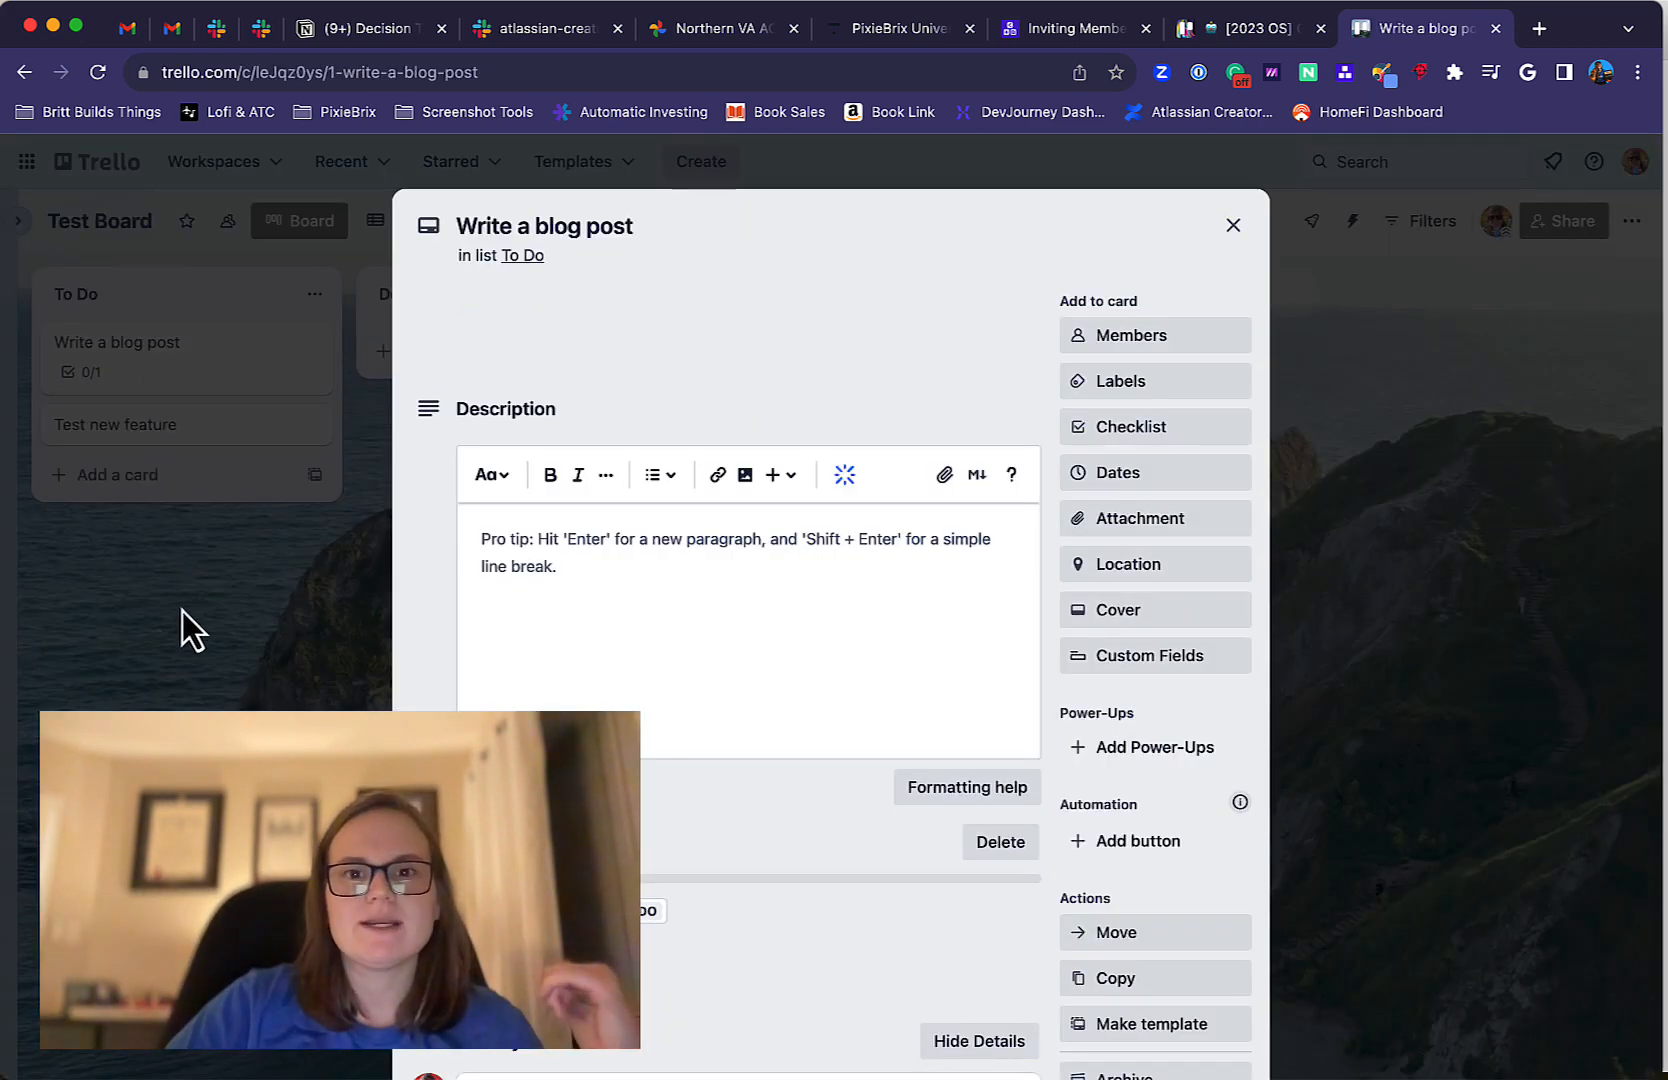
{"action": "left_click", "coordinate": [259, 611]}
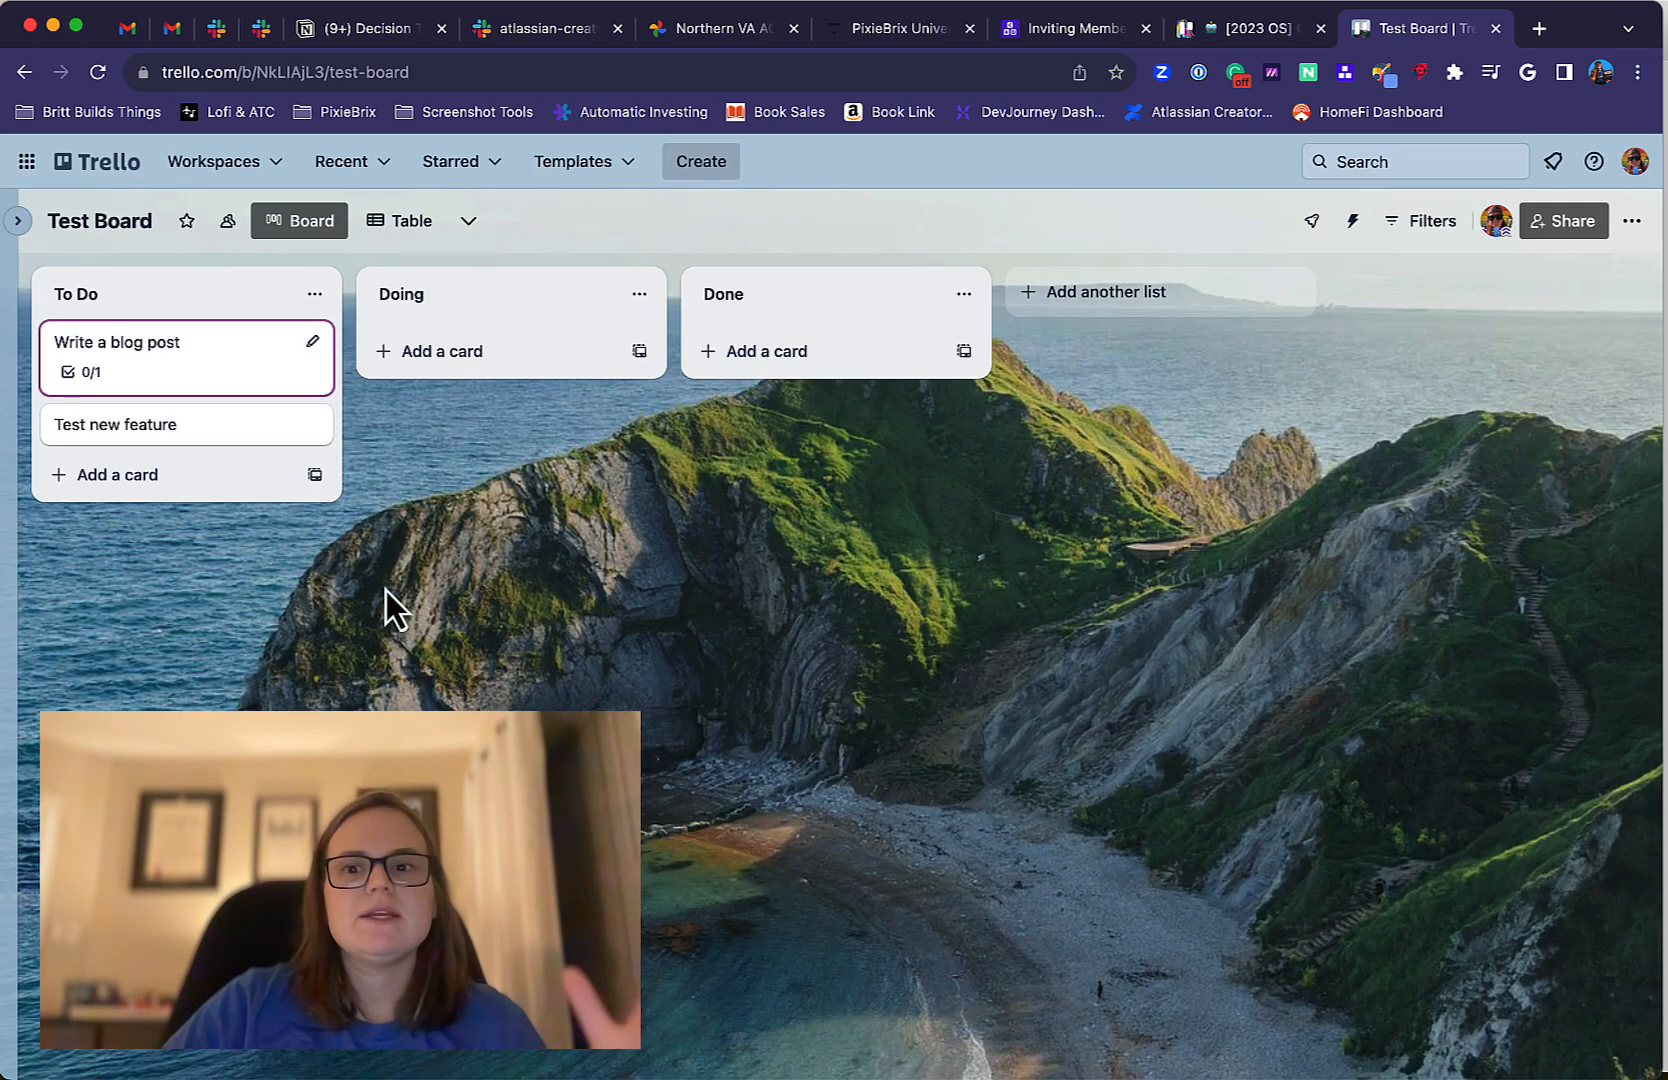
Filter the board to cards assigned to me, and remove that filter.
{"action": "left_click", "coordinate": [1437, 224]}
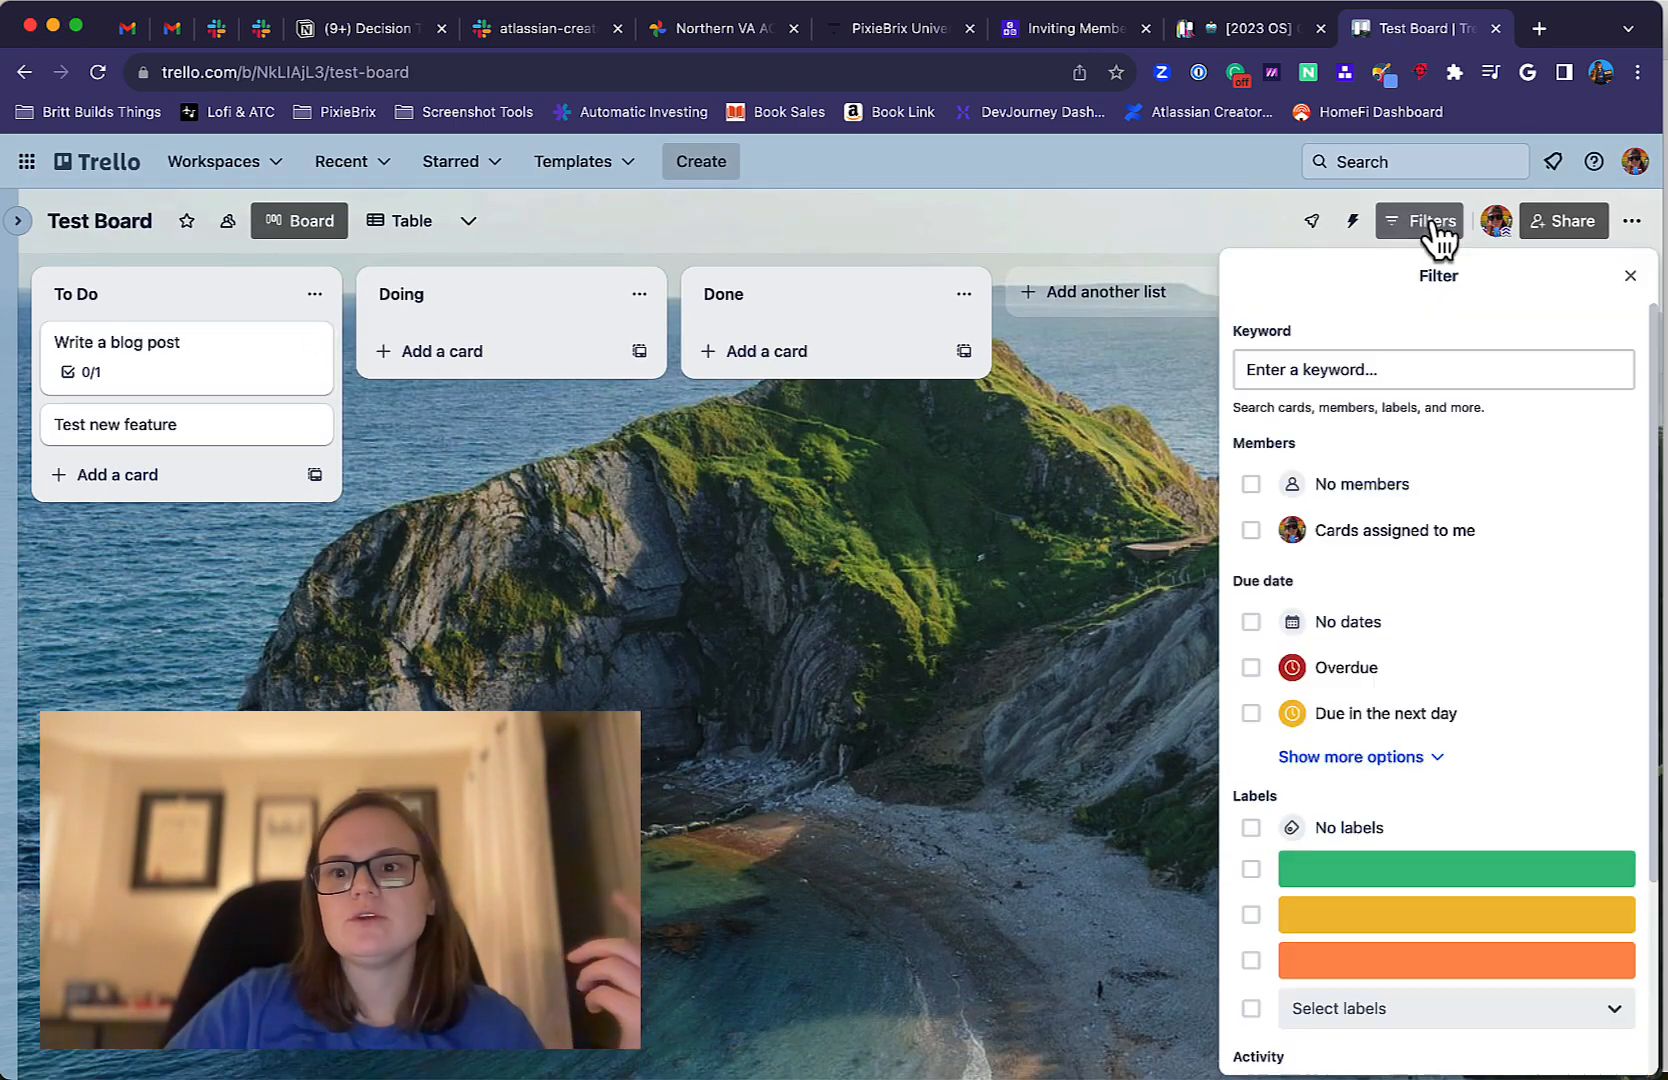
{"action": "left_click", "coordinate": [1380, 545]}
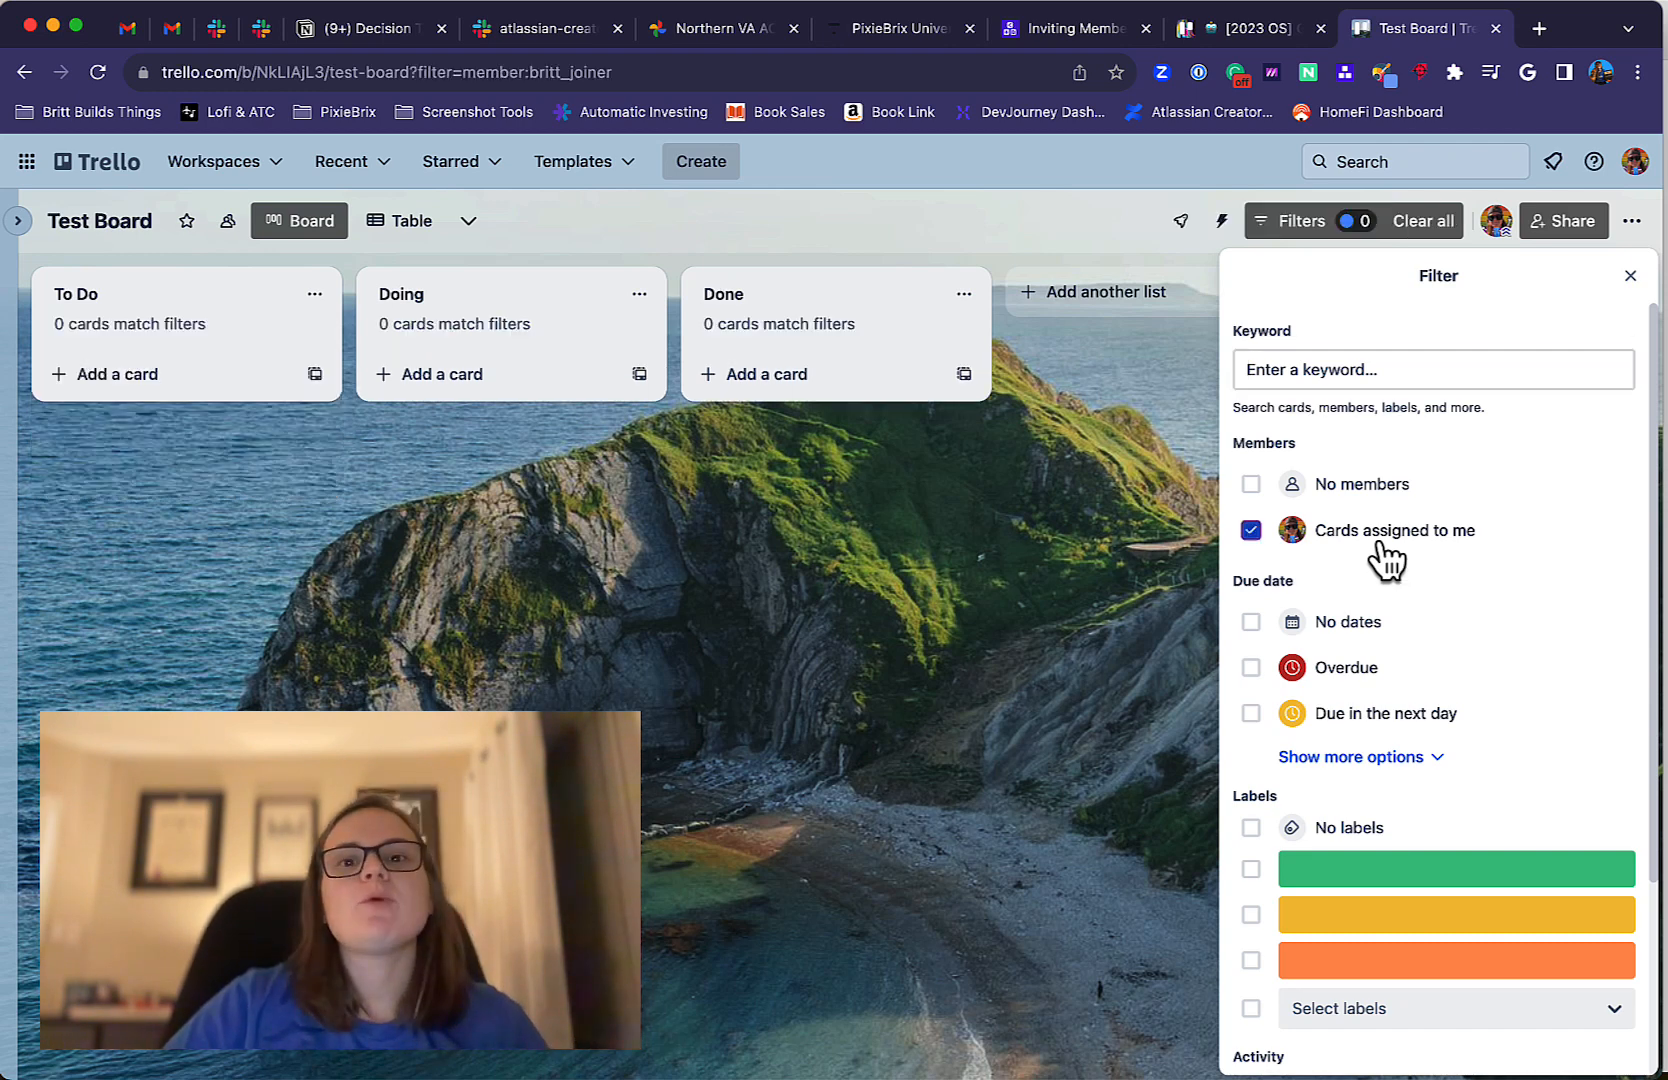
{"action": "left_click", "coordinate": [1380, 543]}
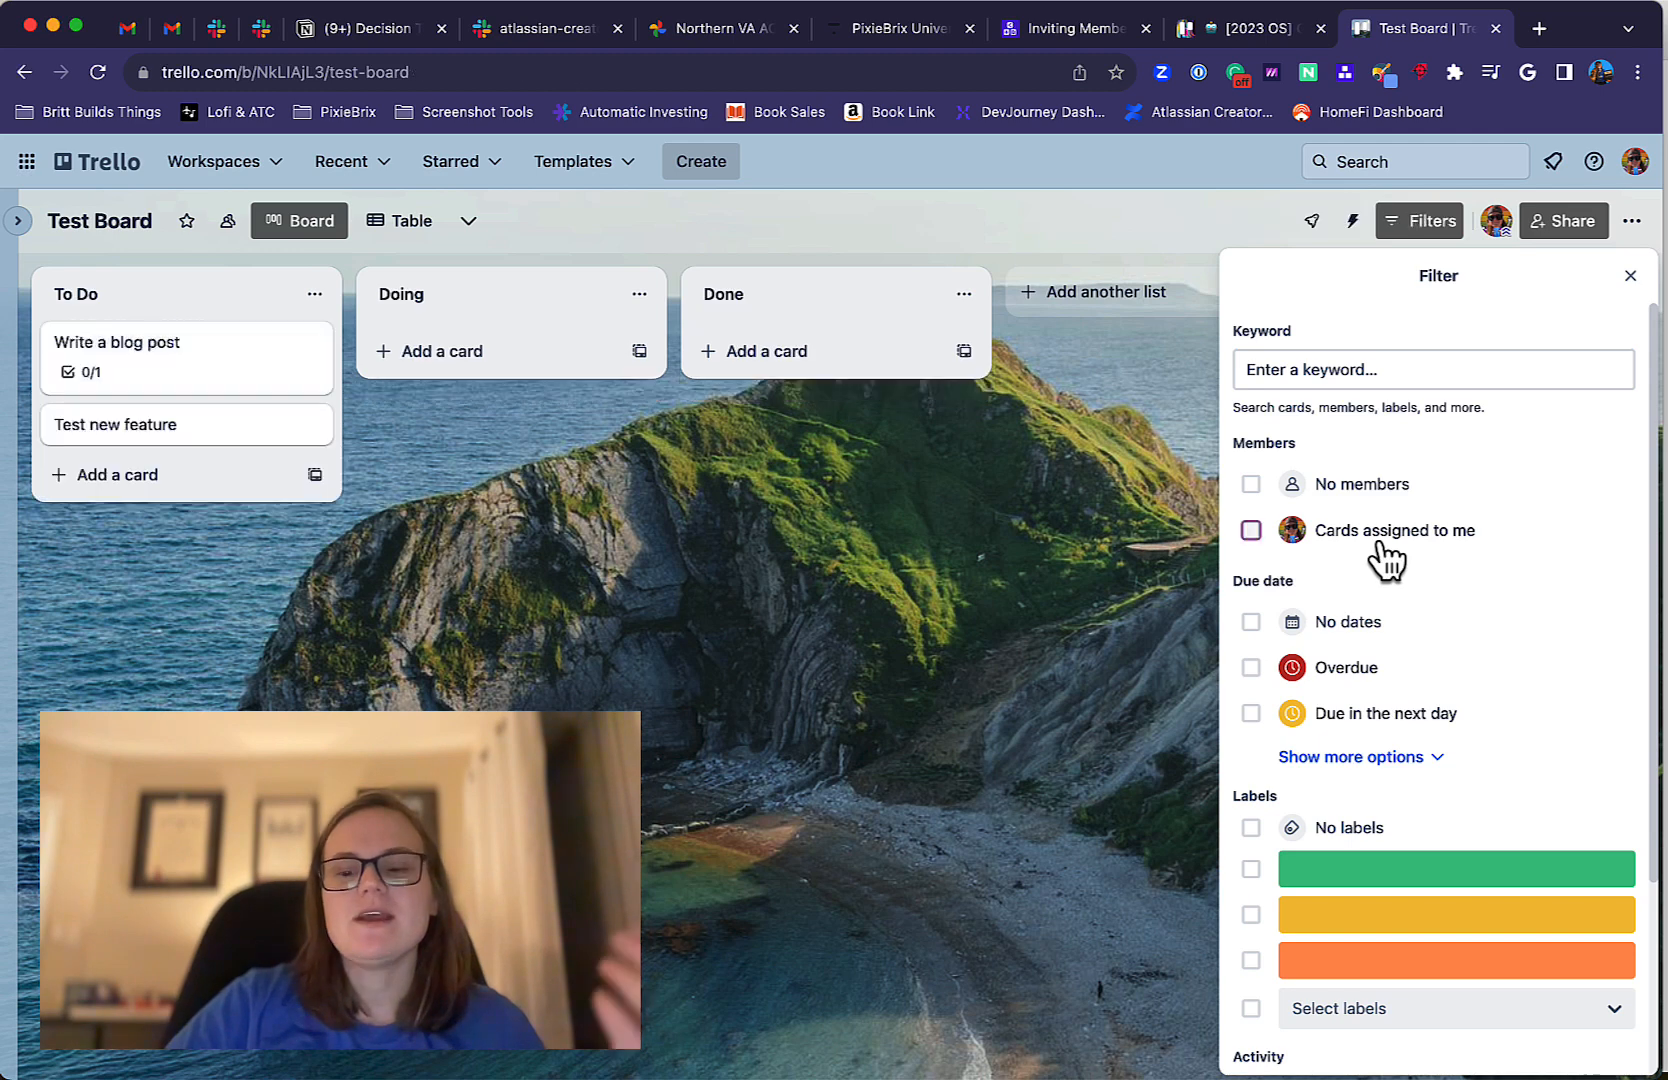
Filter the board to cards due in the next day, remove the filter, and view the additional due date options.
{"action": "scroll", "coordinate": [1403, 689], "scroll_direction": "down", "scroll_amount": 1}
{"action": "left_click", "coordinate": [1410, 665]}
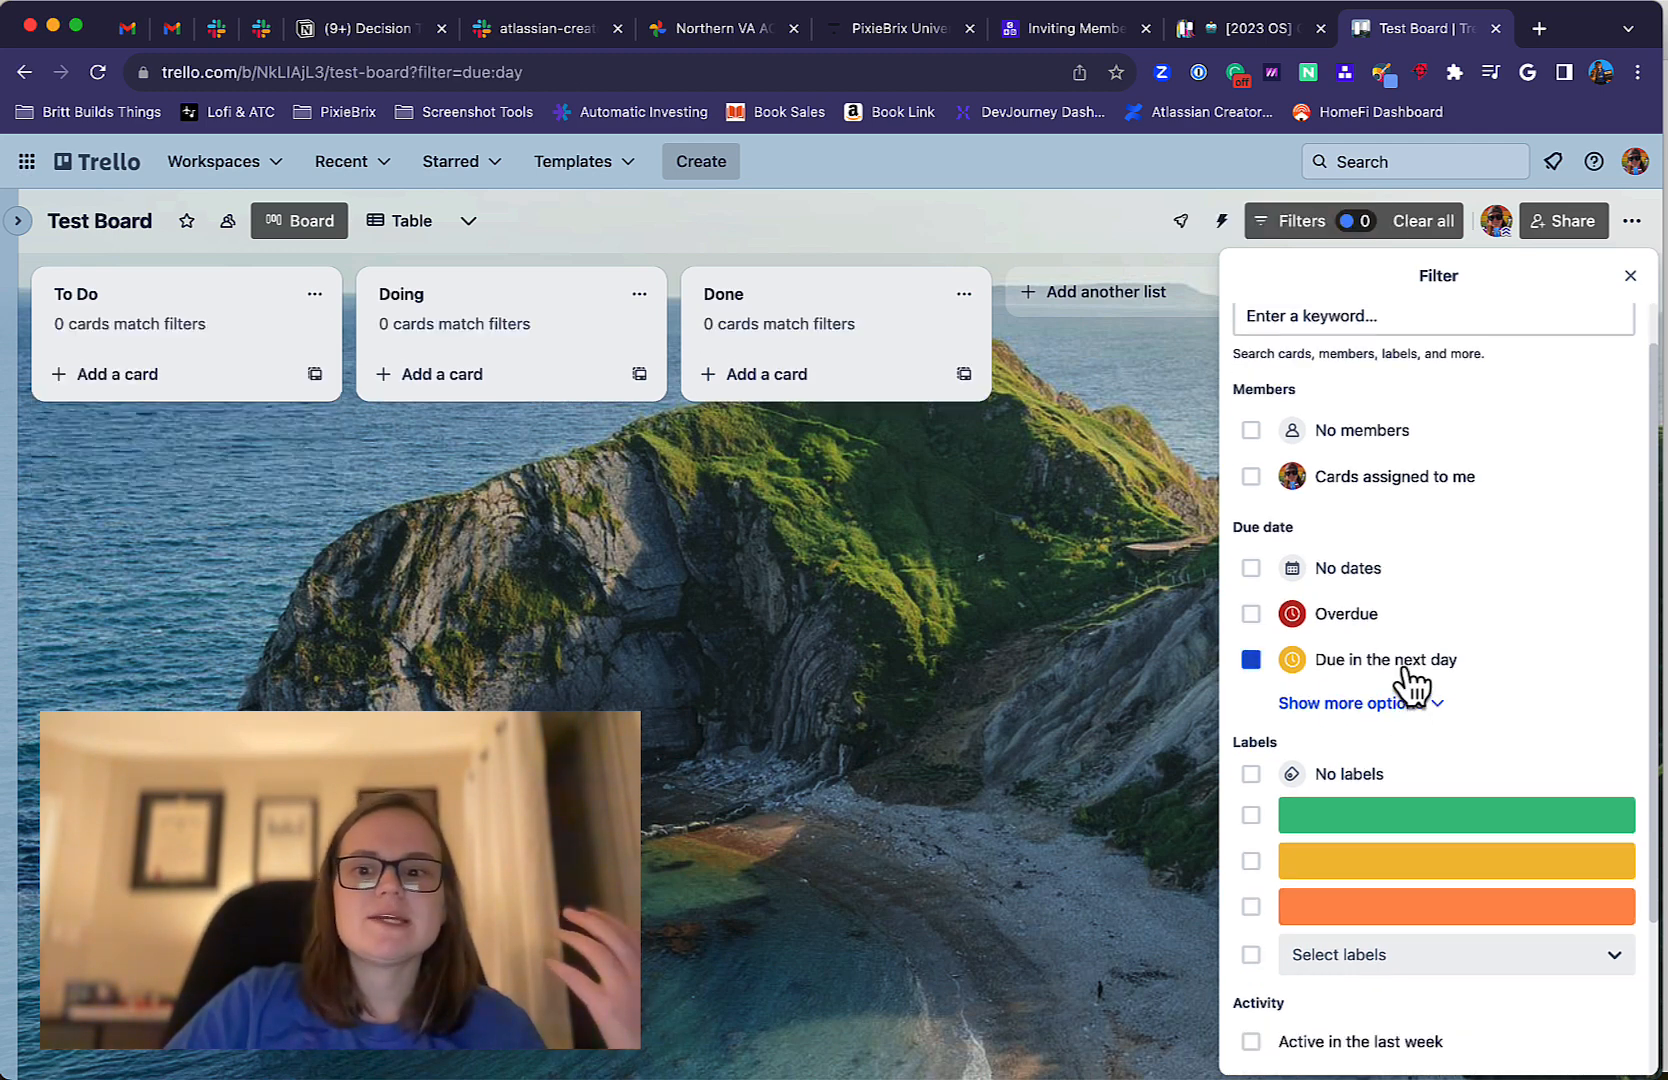
{"action": "left_click", "coordinate": [1410, 664]}
{"action": "left_click", "coordinate": [1412, 703]}
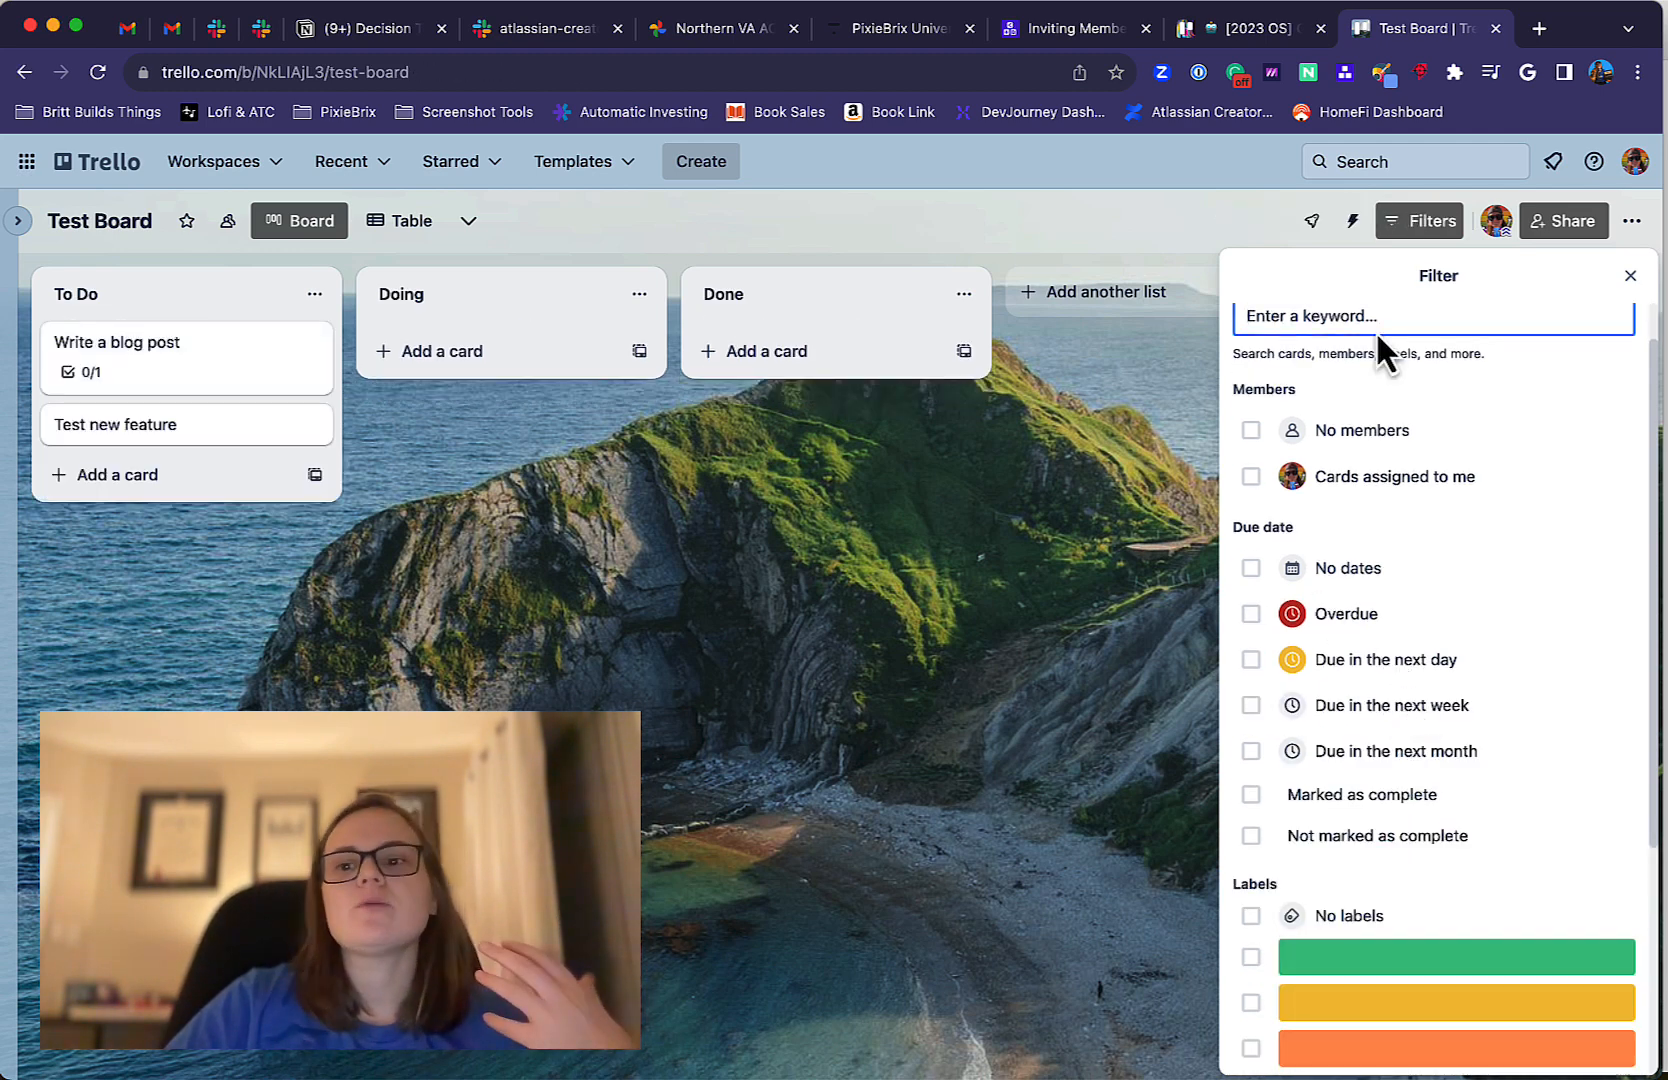
{"action": "left_click", "coordinate": [1628, 277]}
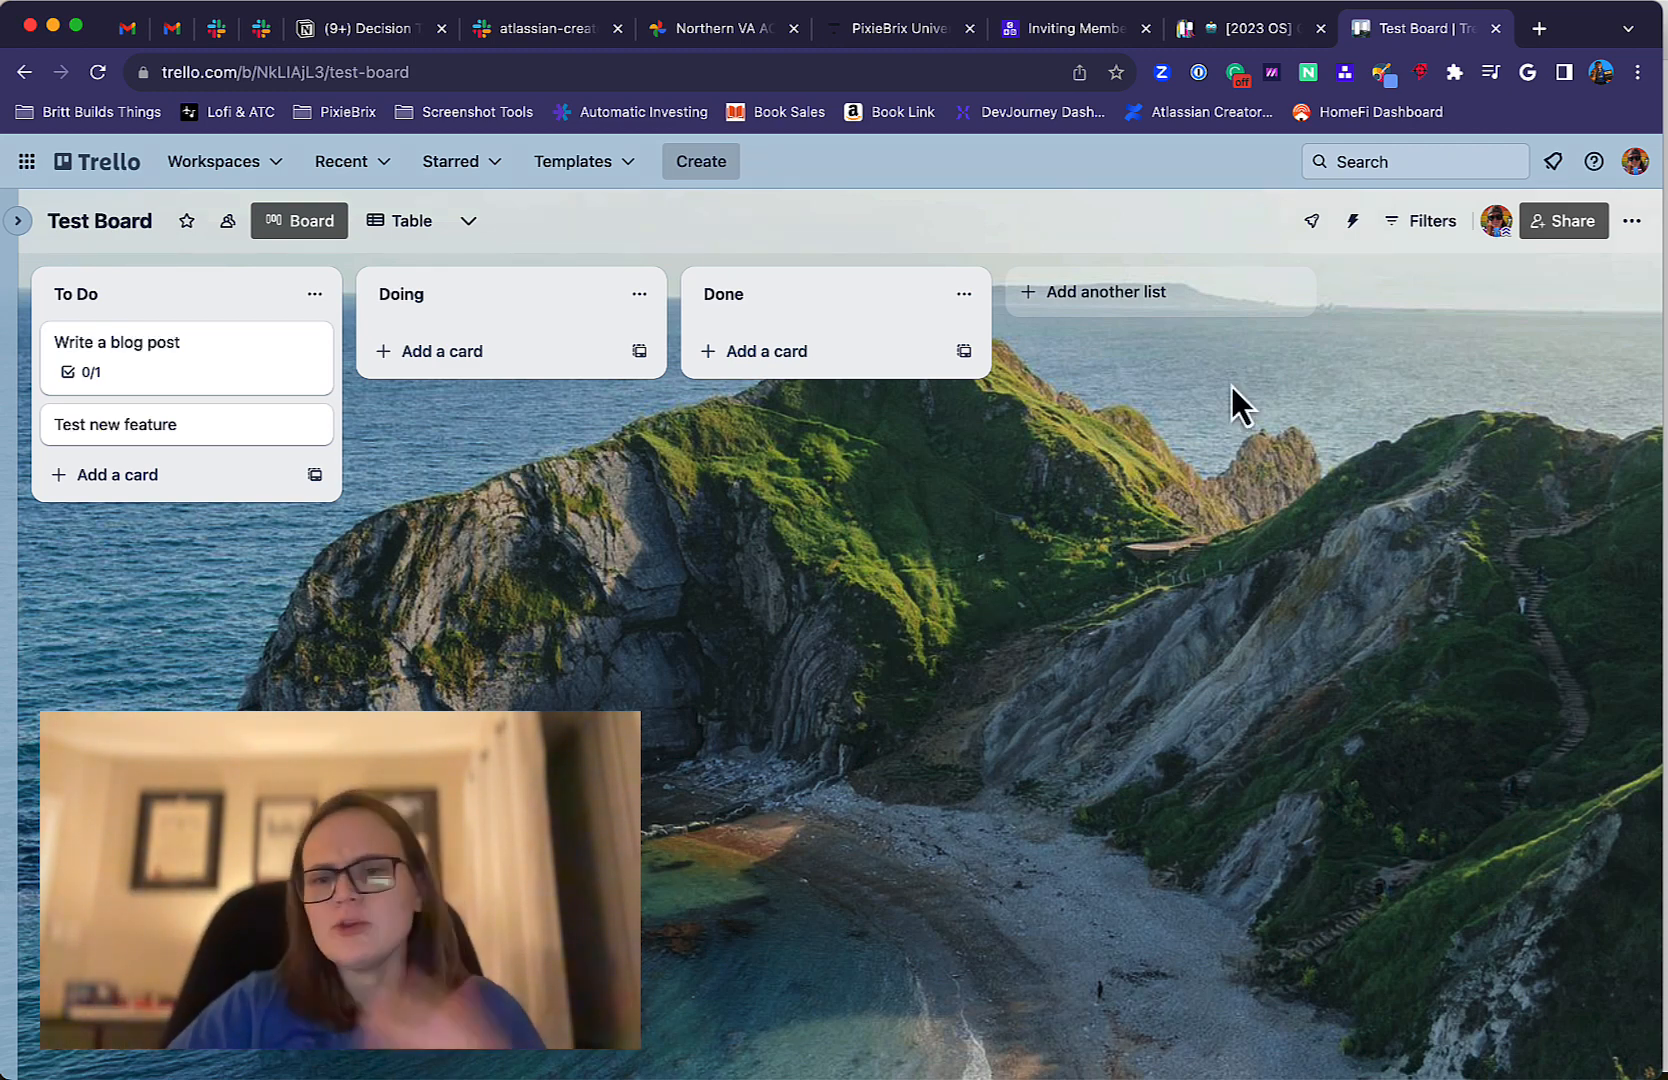
Examine the board's member, due date, label and activity filter options, including the additional due date choices.
{"action": "left_click", "coordinate": [1420, 224]}
{"action": "scroll", "coordinate": [1436, 630], "scroll_direction": "down", "scroll_amount": 2}
{"action": "scroll", "coordinate": [1436, 630], "scroll_direction": "up", "scroll_amount": 1}
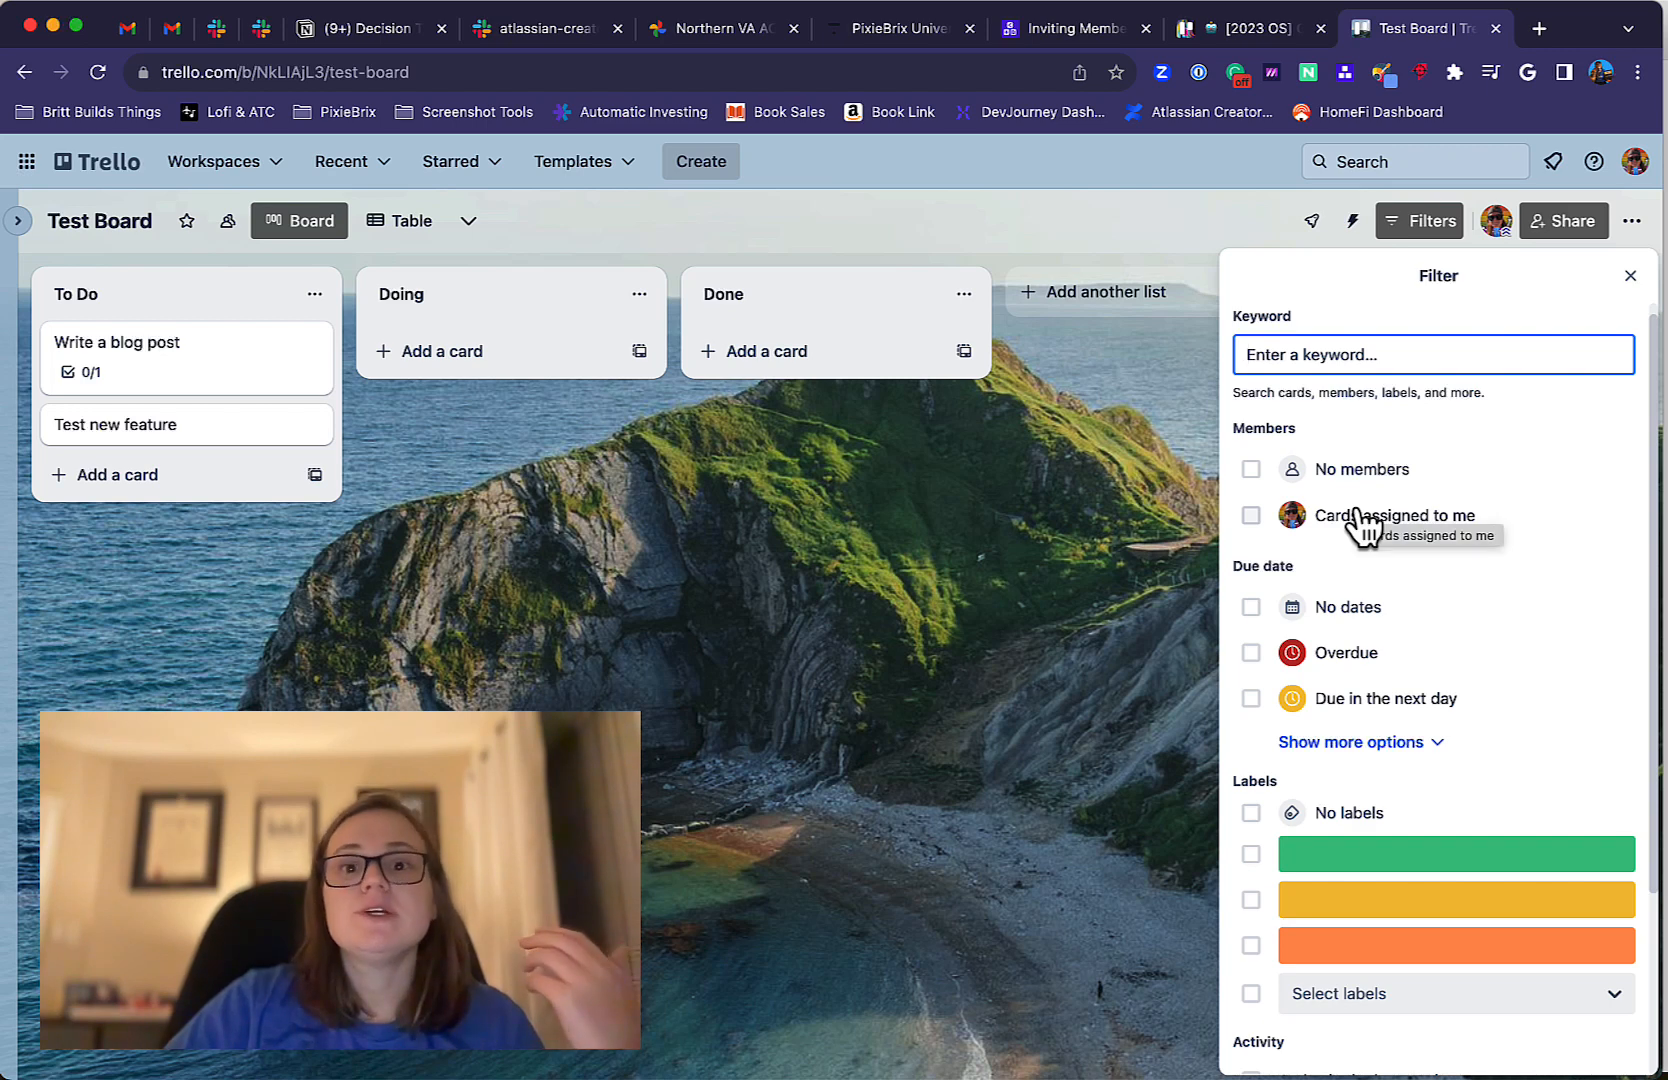
{"action": "scroll", "coordinate": [1347, 617], "scroll_direction": "down", "scroll_amount": 3}
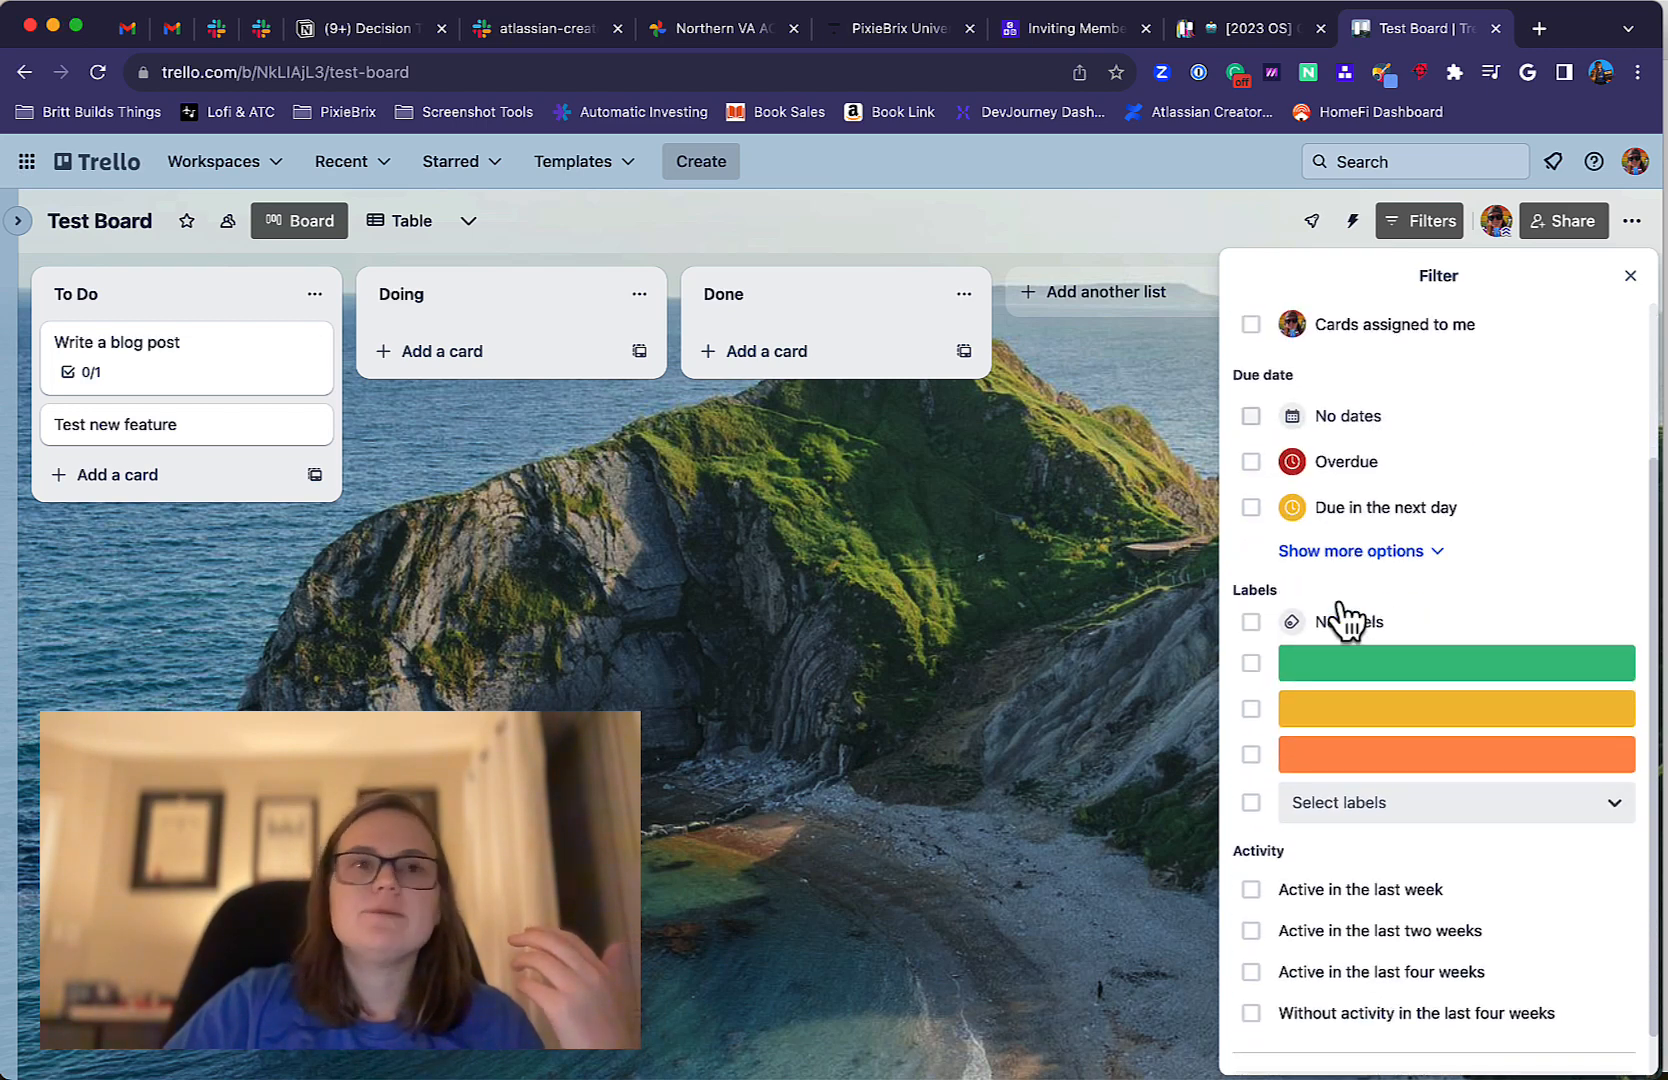
{"action": "scroll", "coordinate": [1347, 620], "scroll_direction": "down", "scroll_amount": 1}
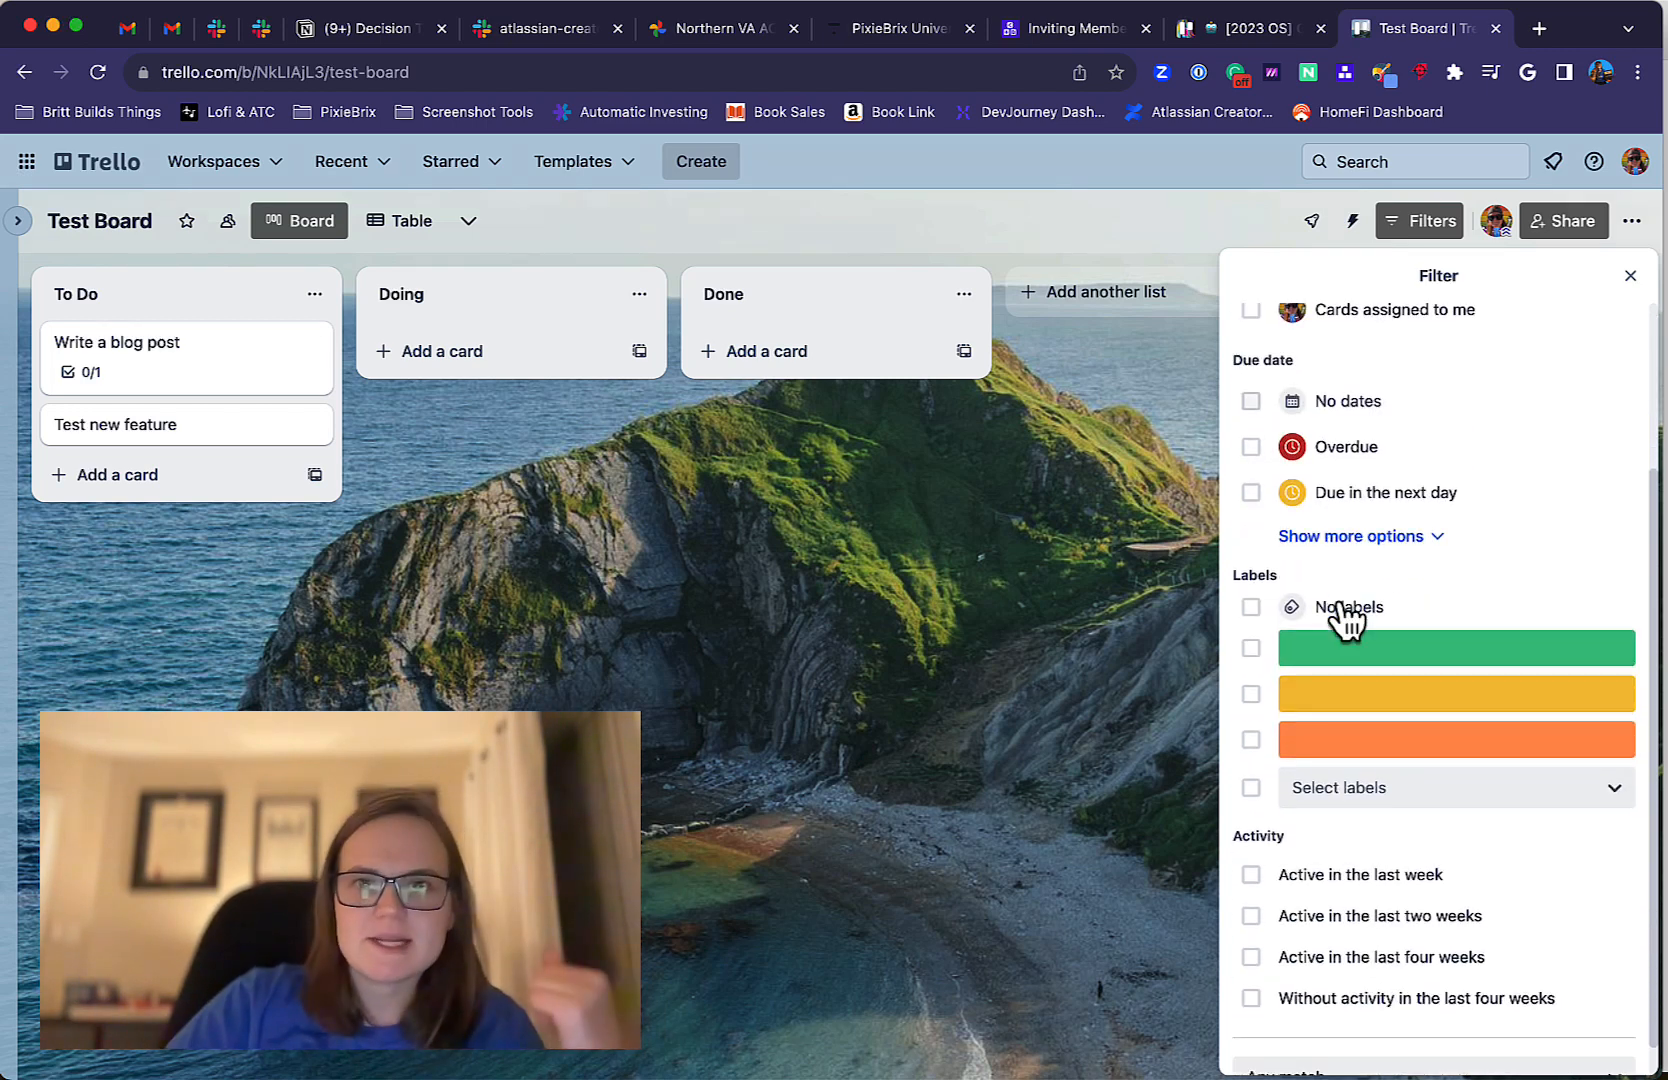
{"action": "scroll", "coordinate": [1350, 425], "scroll_direction": "up", "scroll_amount": 2}
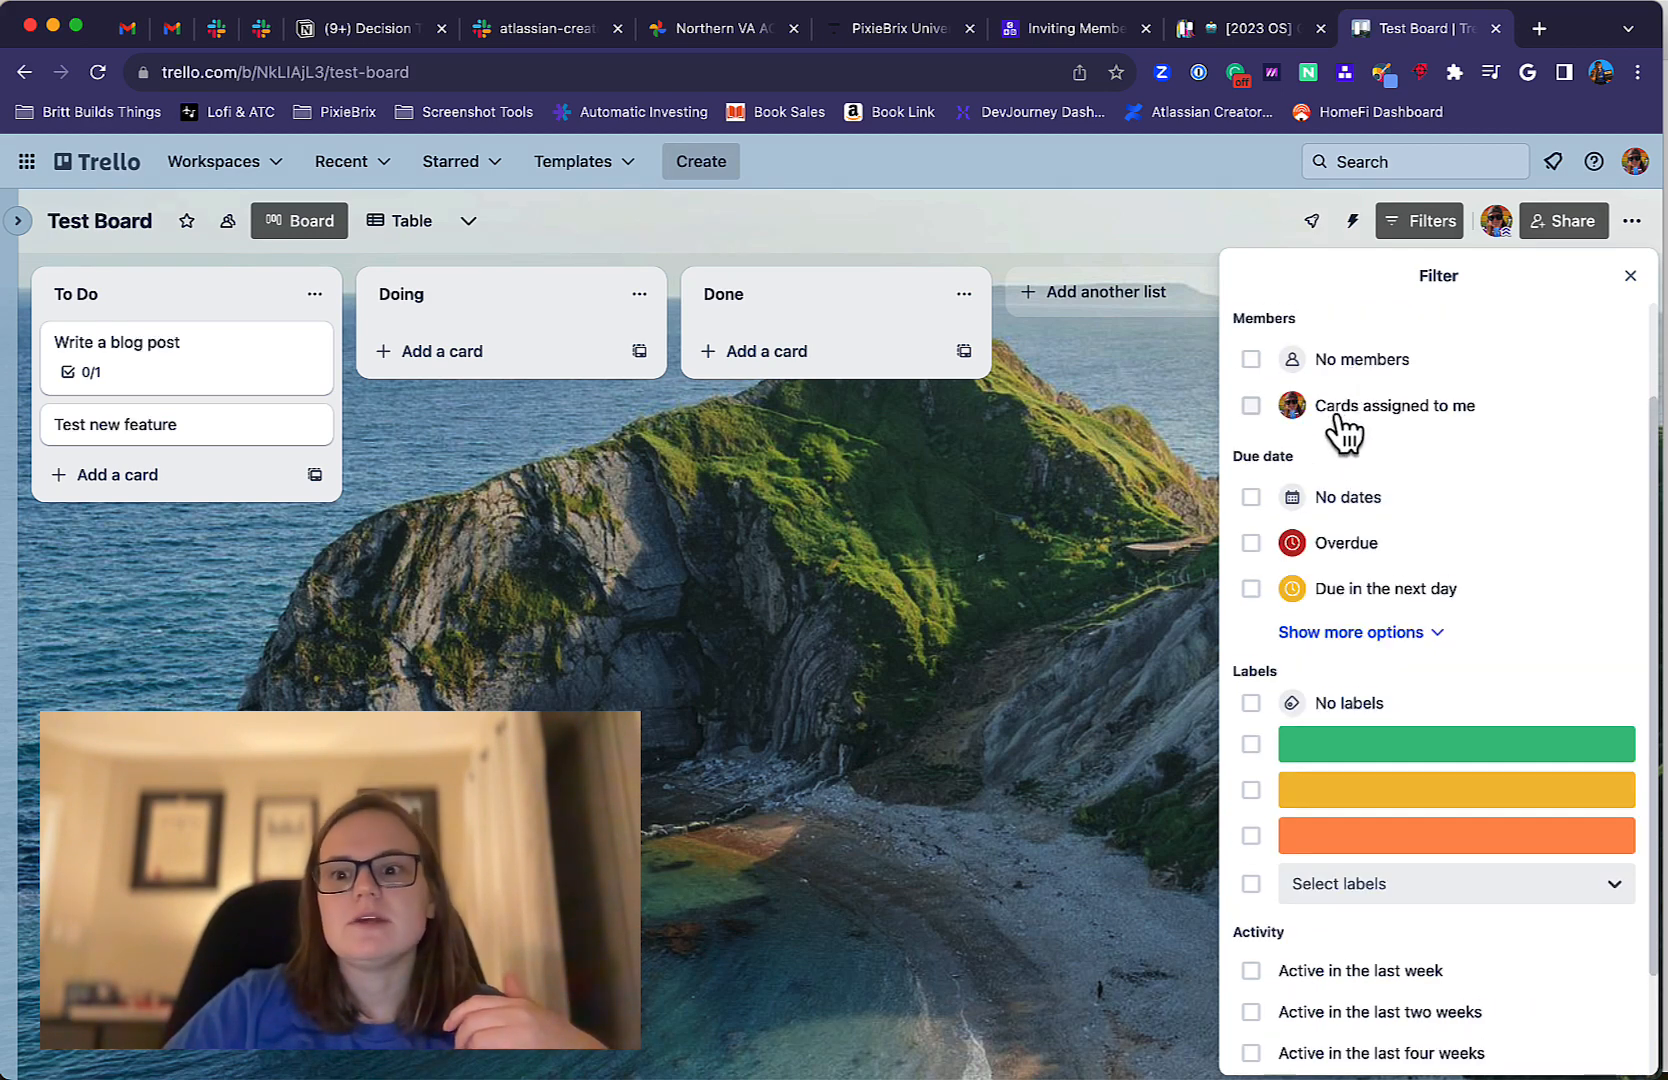
{"action": "left_click", "coordinate": [1340, 415]}
{"action": "left_click", "coordinate": [1340, 415]}
{"action": "left_click", "coordinate": [1360, 640]}
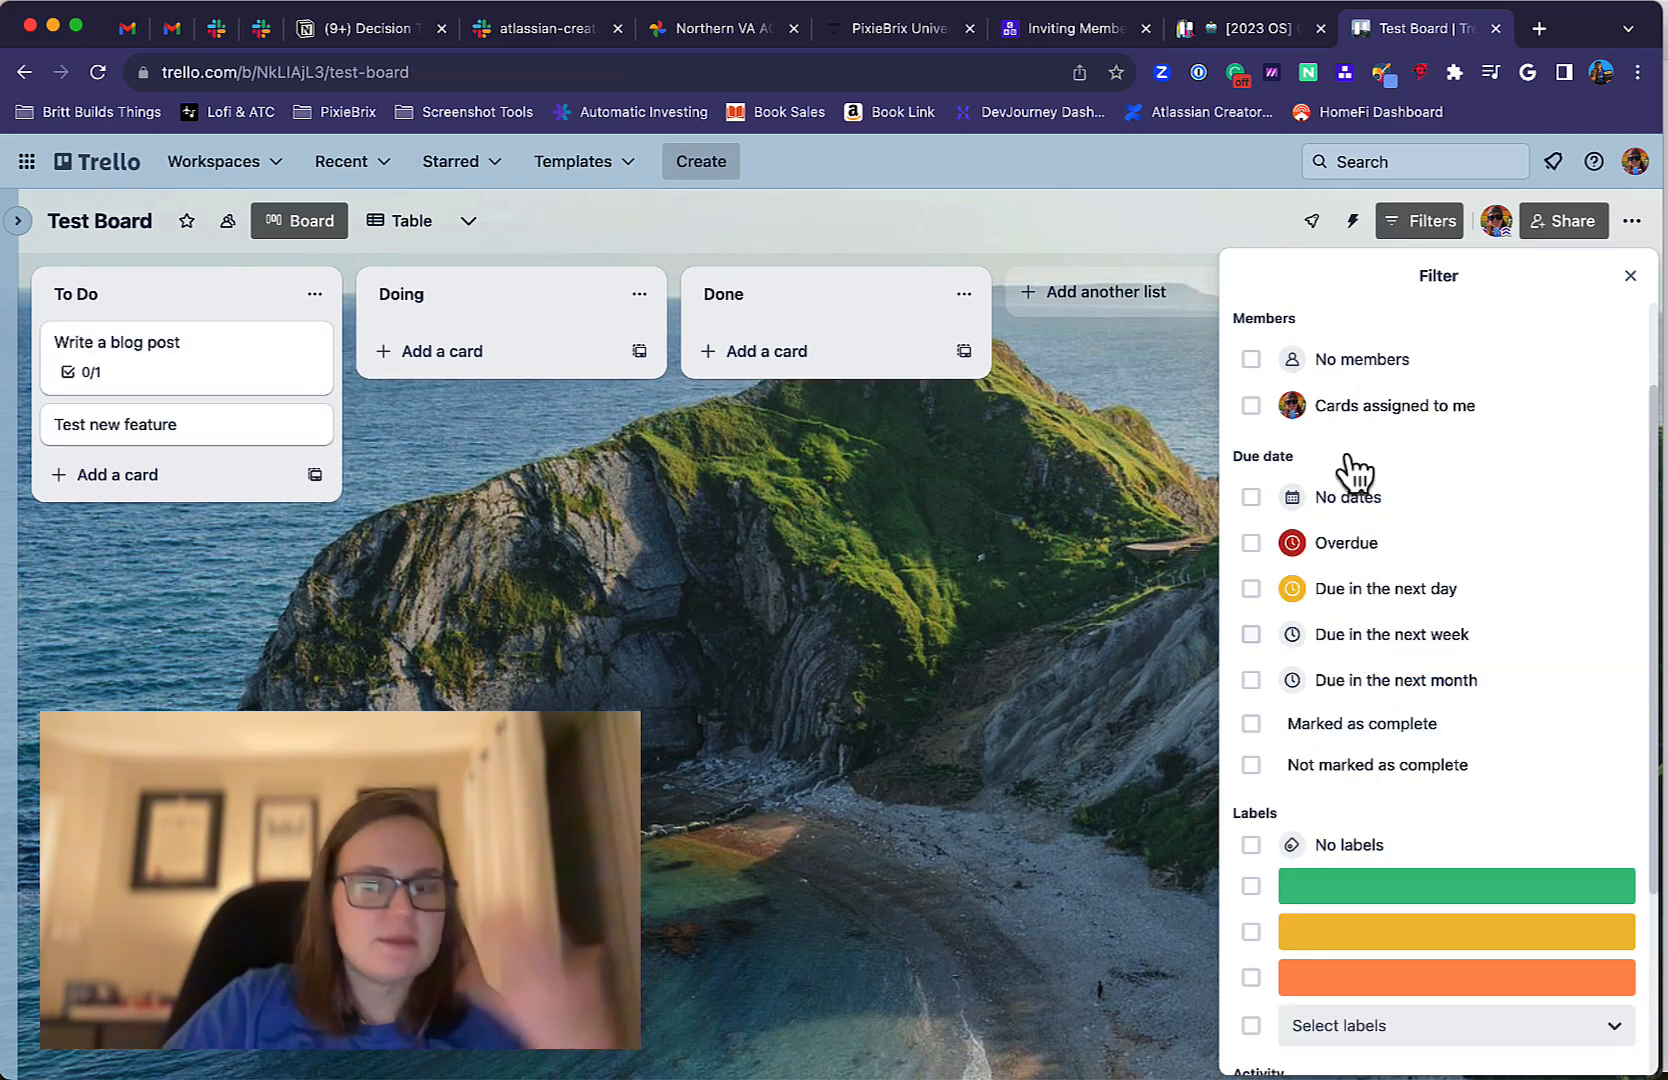
{"action": "scroll", "coordinate": [1360, 430], "scroll_direction": "down", "scroll_amount": 1}
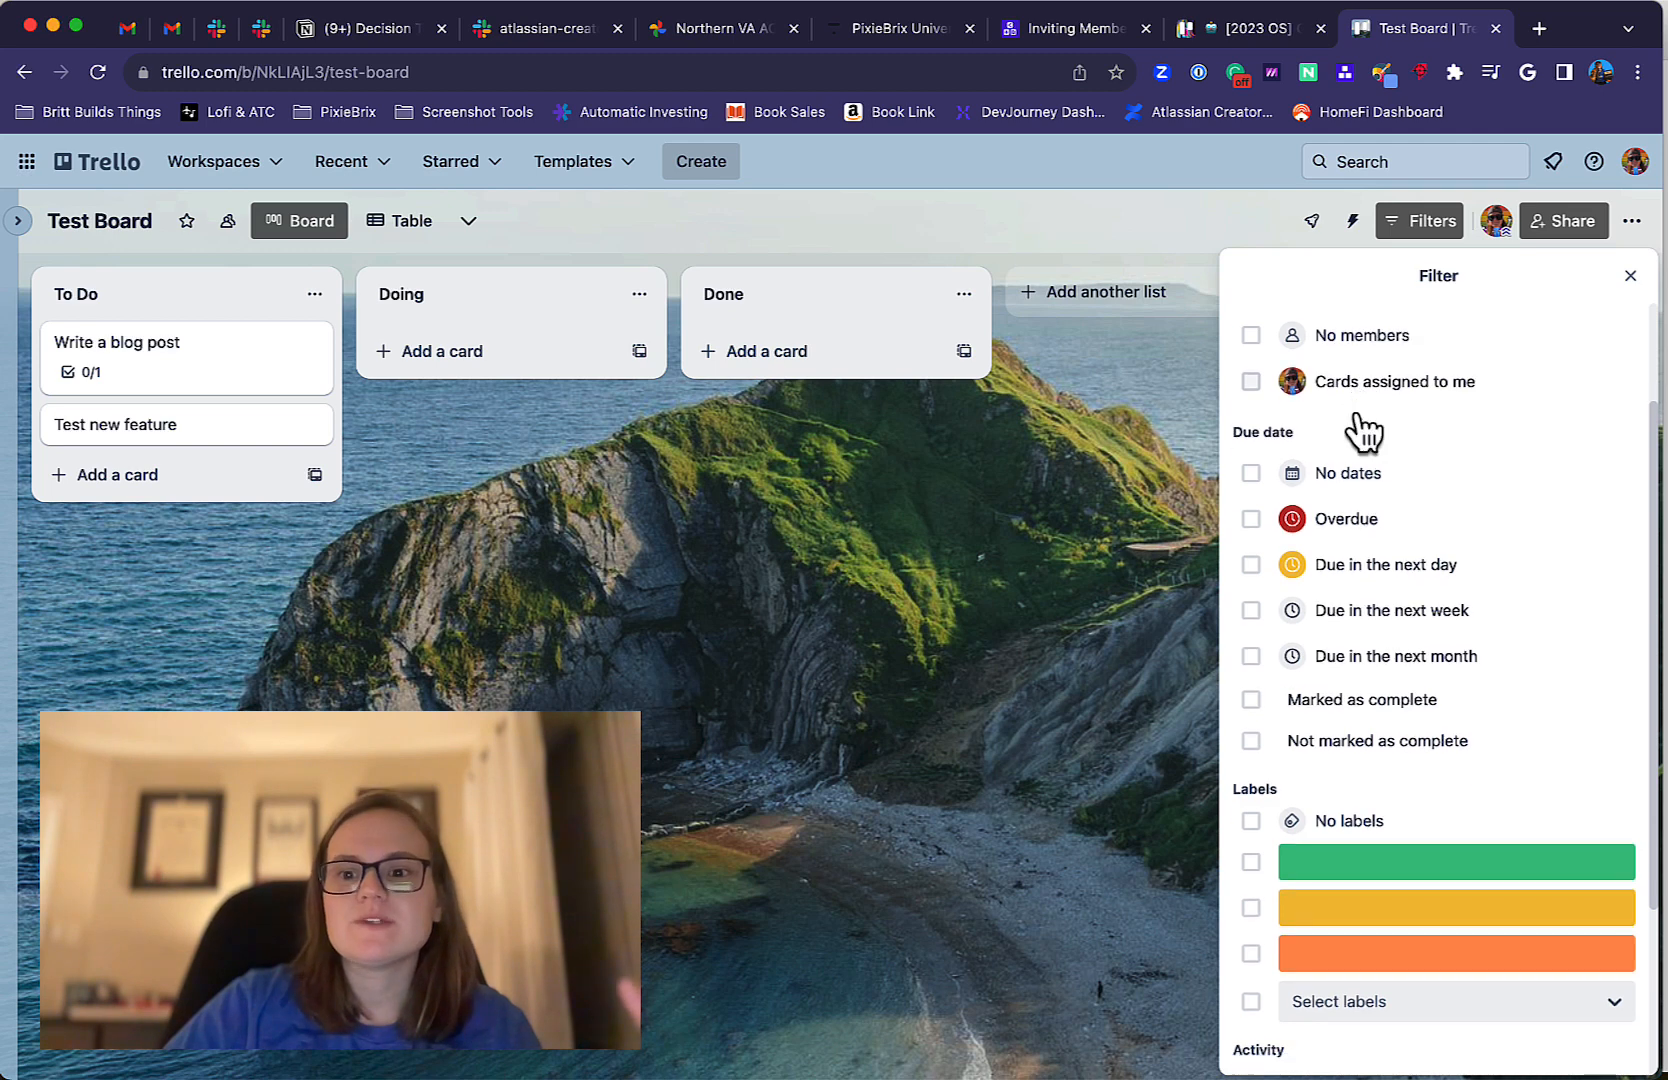
Filter the board to cards due in the next day with green and yellow labels, and remove those filters again.
{"action": "scroll", "coordinate": [1322, 672], "scroll_direction": "down", "scroll_amount": 2}
{"action": "left_click", "coordinate": [1358, 505]}
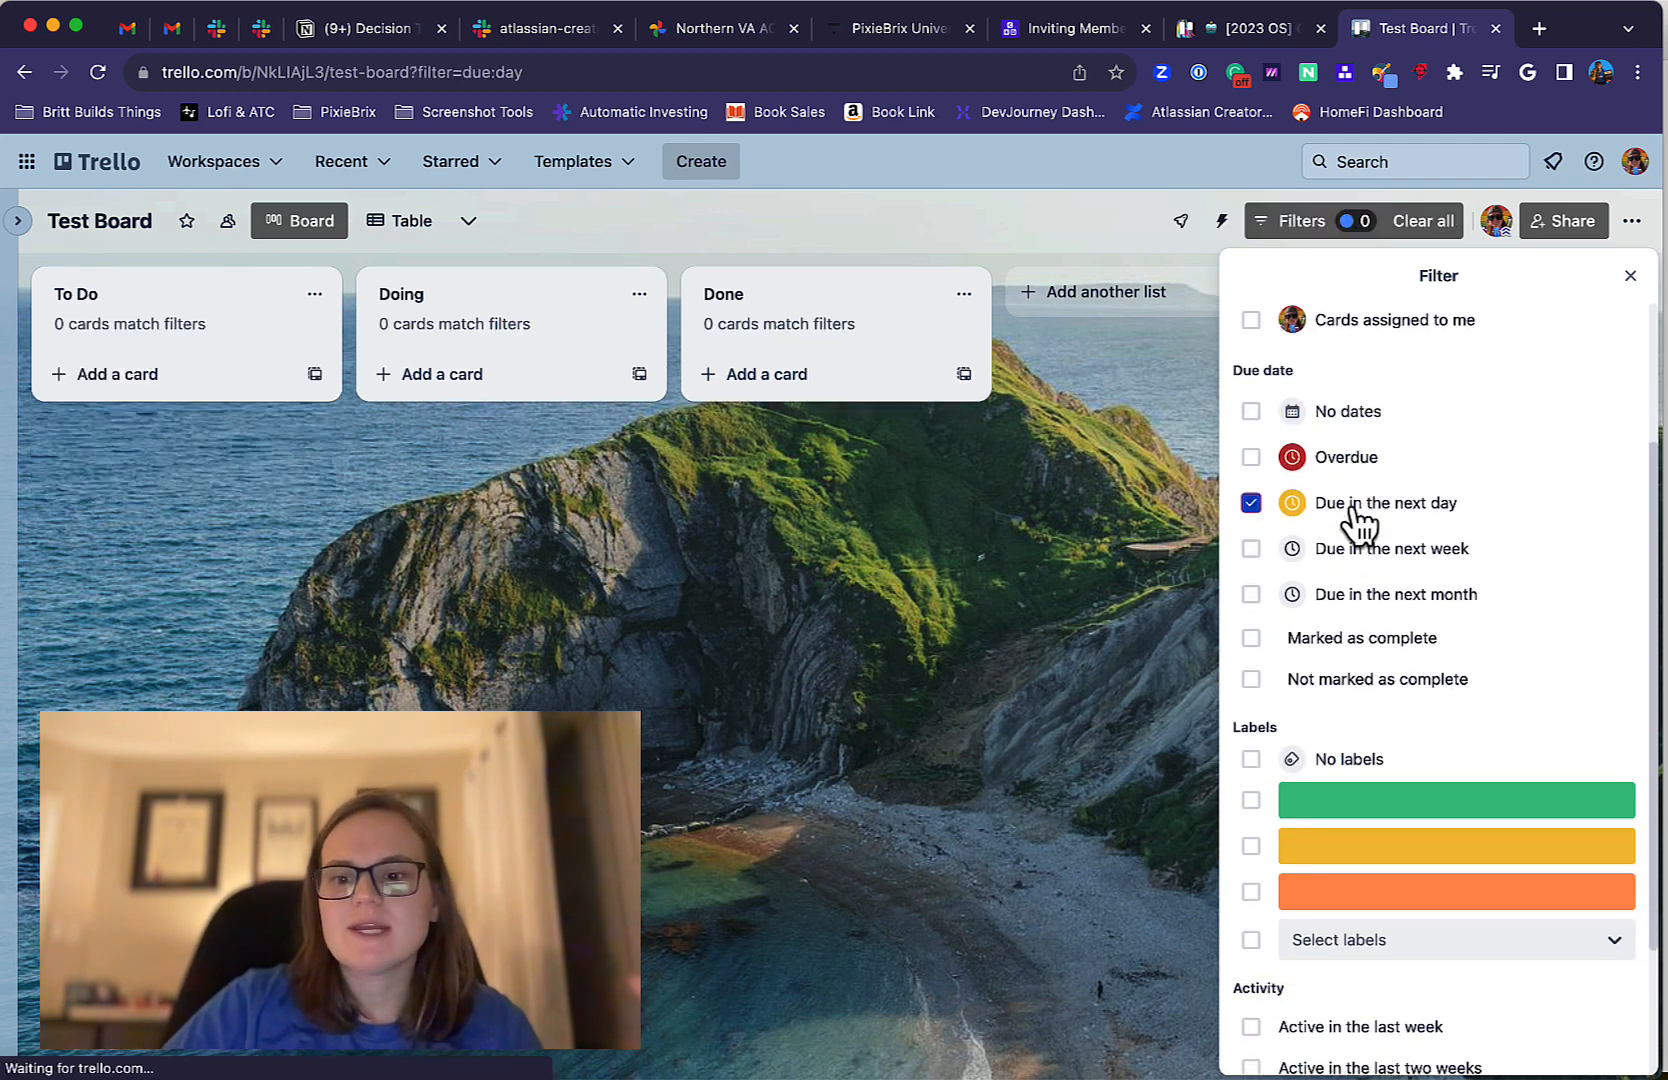
{"action": "left_click", "coordinate": [1251, 802]}
{"action": "left_click", "coordinate": [1252, 847]}
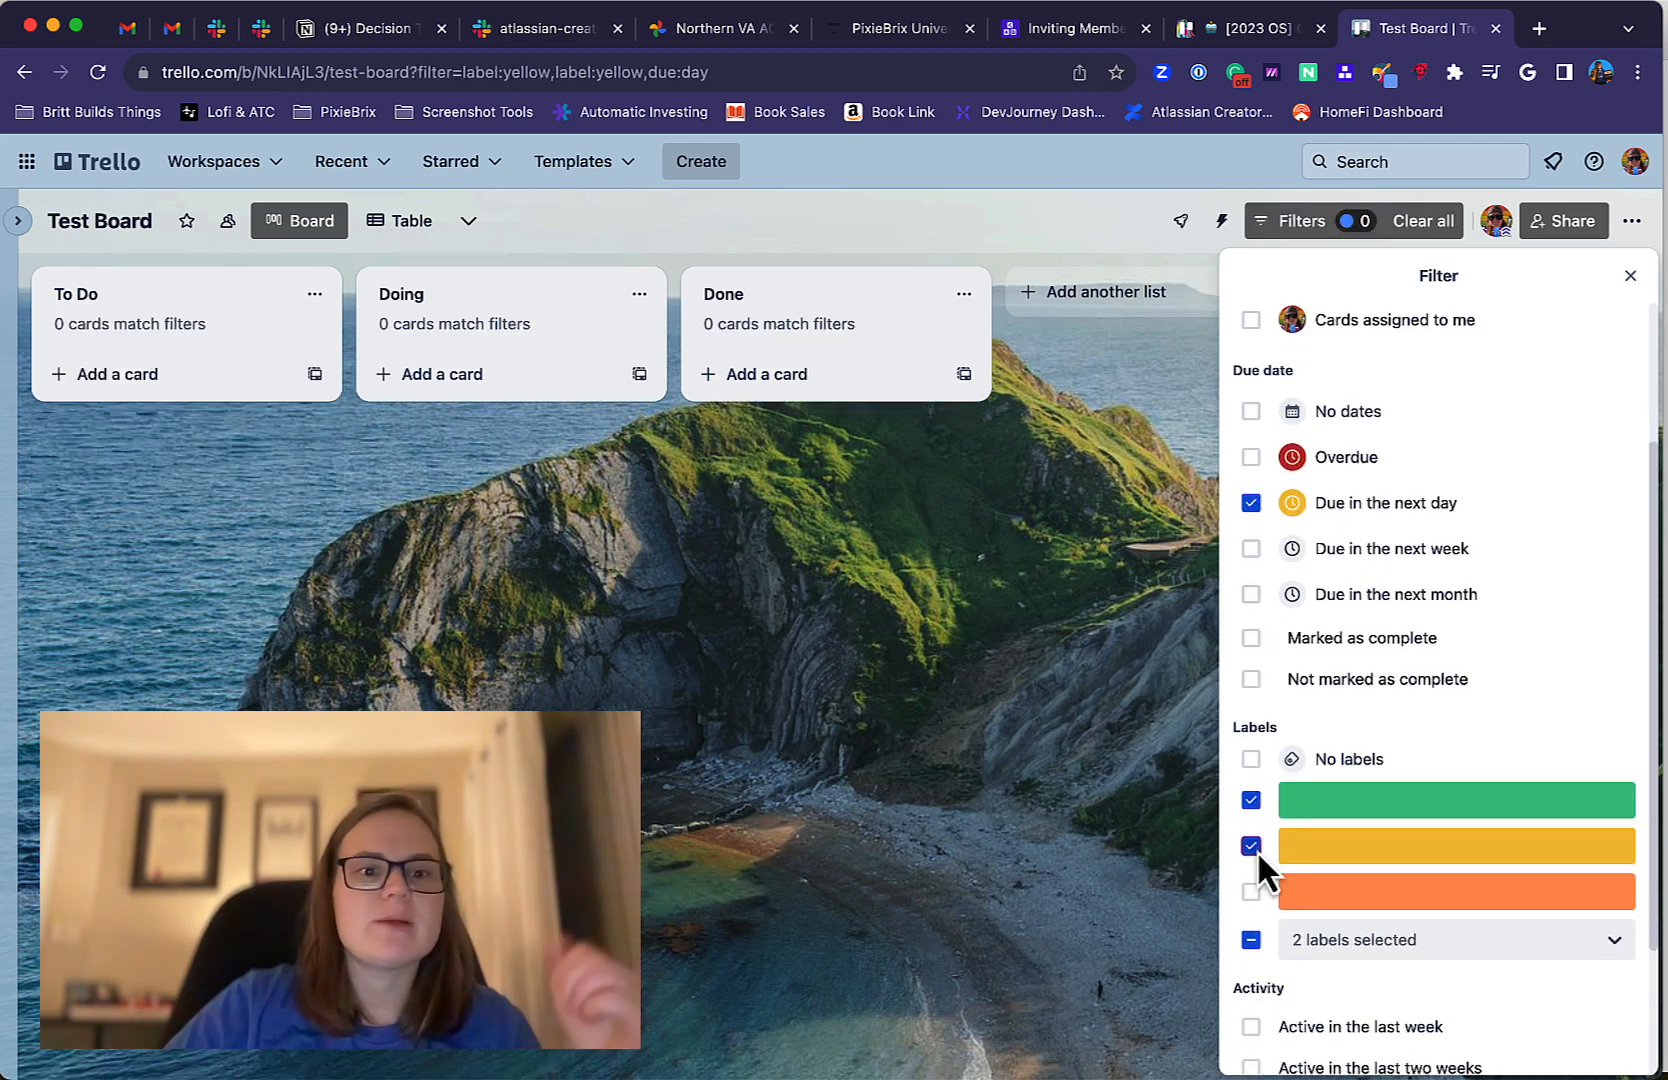
{"action": "left_click", "coordinate": [1252, 846]}
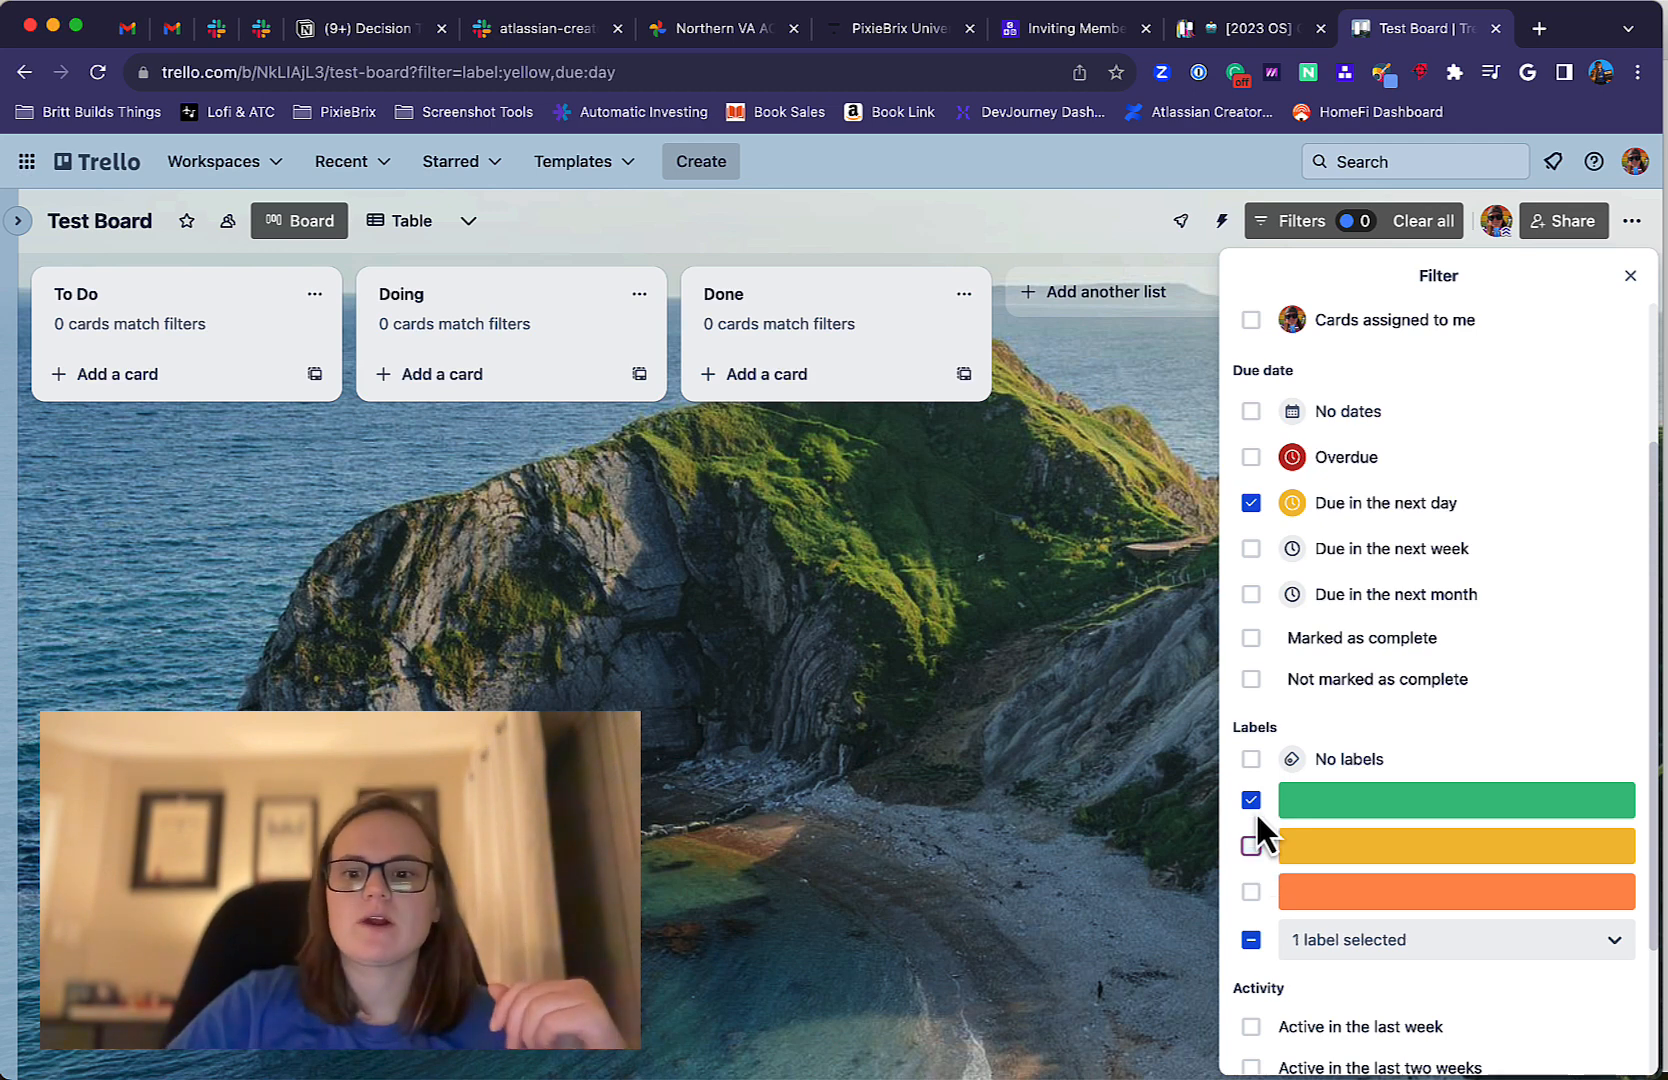
{"action": "left_click", "coordinate": [1251, 800]}
{"action": "left_click", "coordinate": [1251, 503]}
{"action": "scroll", "coordinate": [1257, 527], "scroll_direction": "up", "scroll_amount": 3}
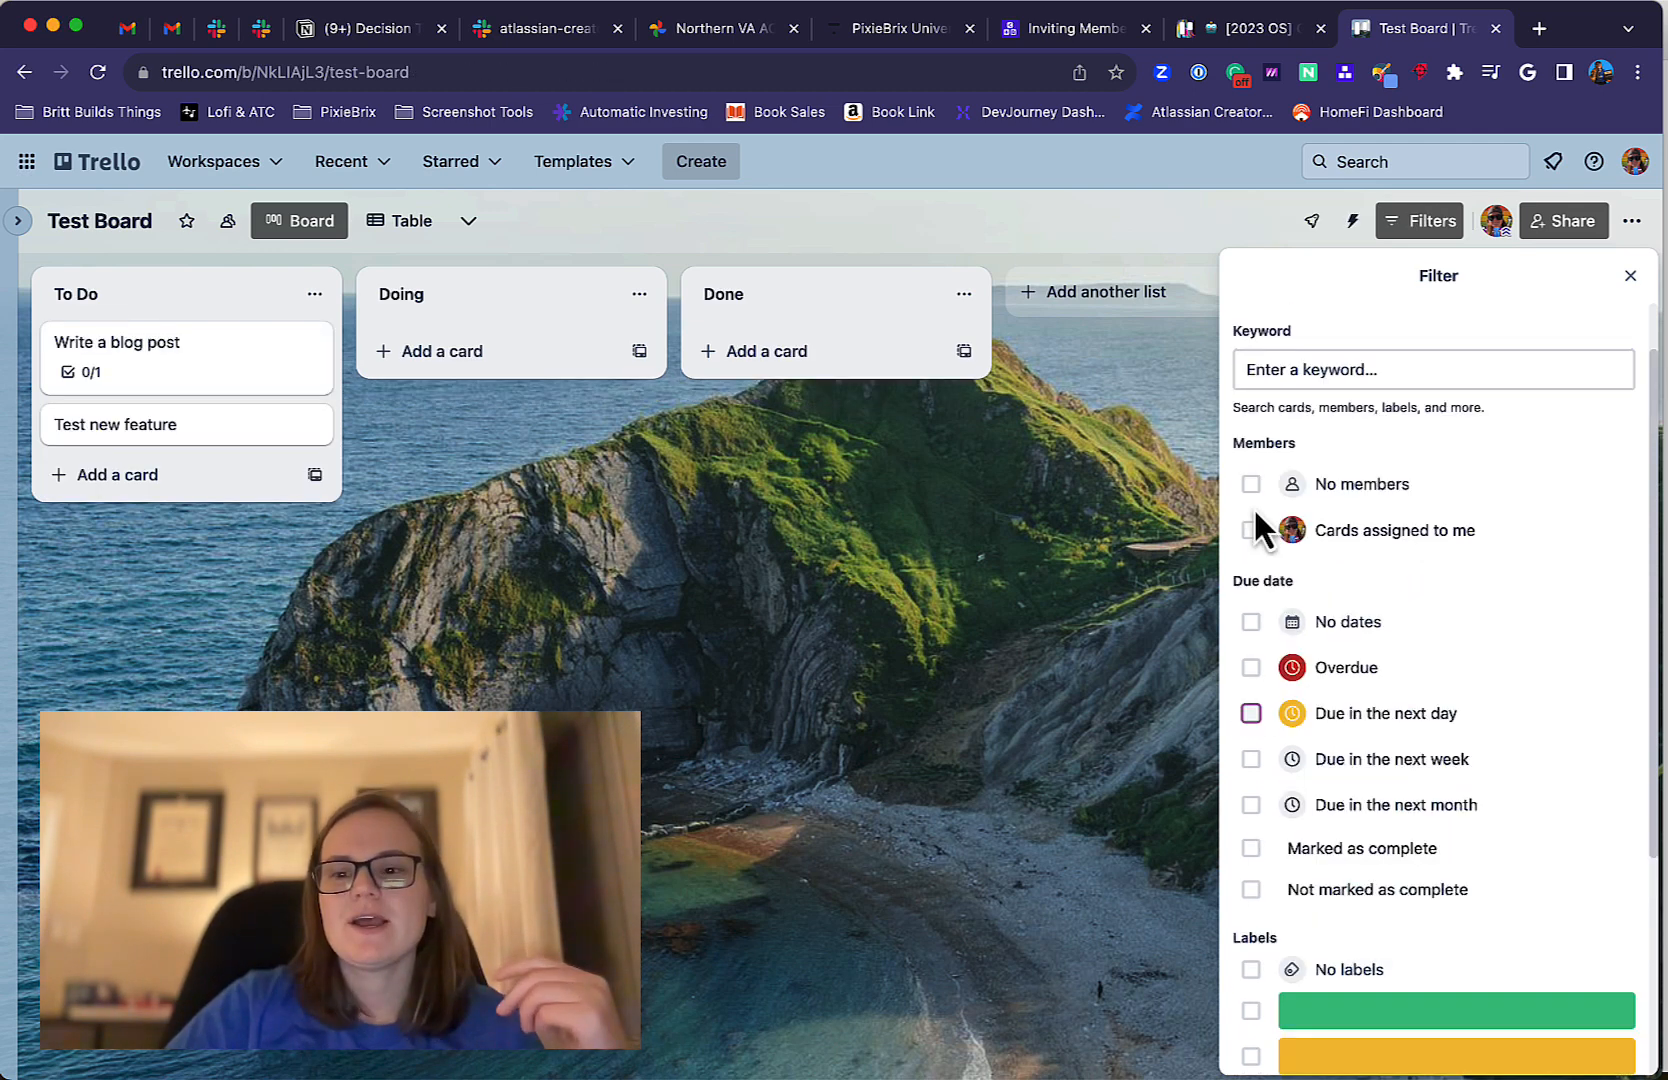
{"action": "left_click", "coordinate": [1628, 277]}
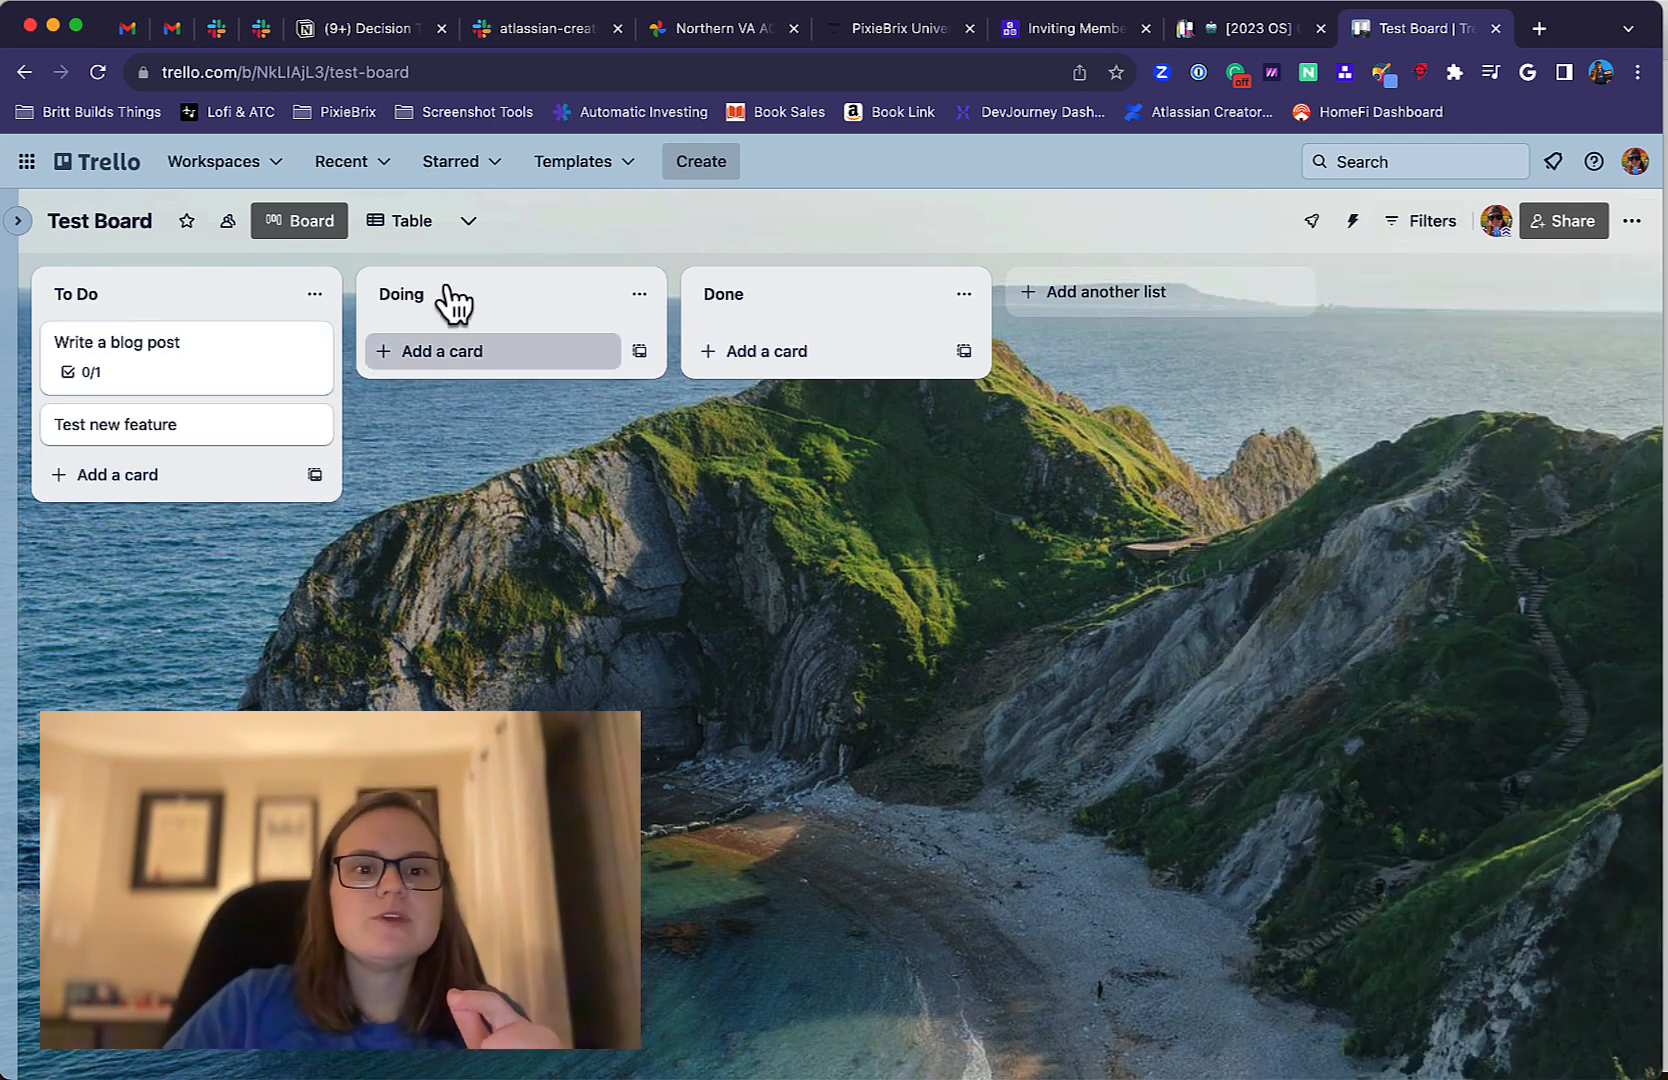
Show the board as a table and view the details of the "Write a blog post" card from there.
{"action": "left_click", "coordinate": [405, 228]}
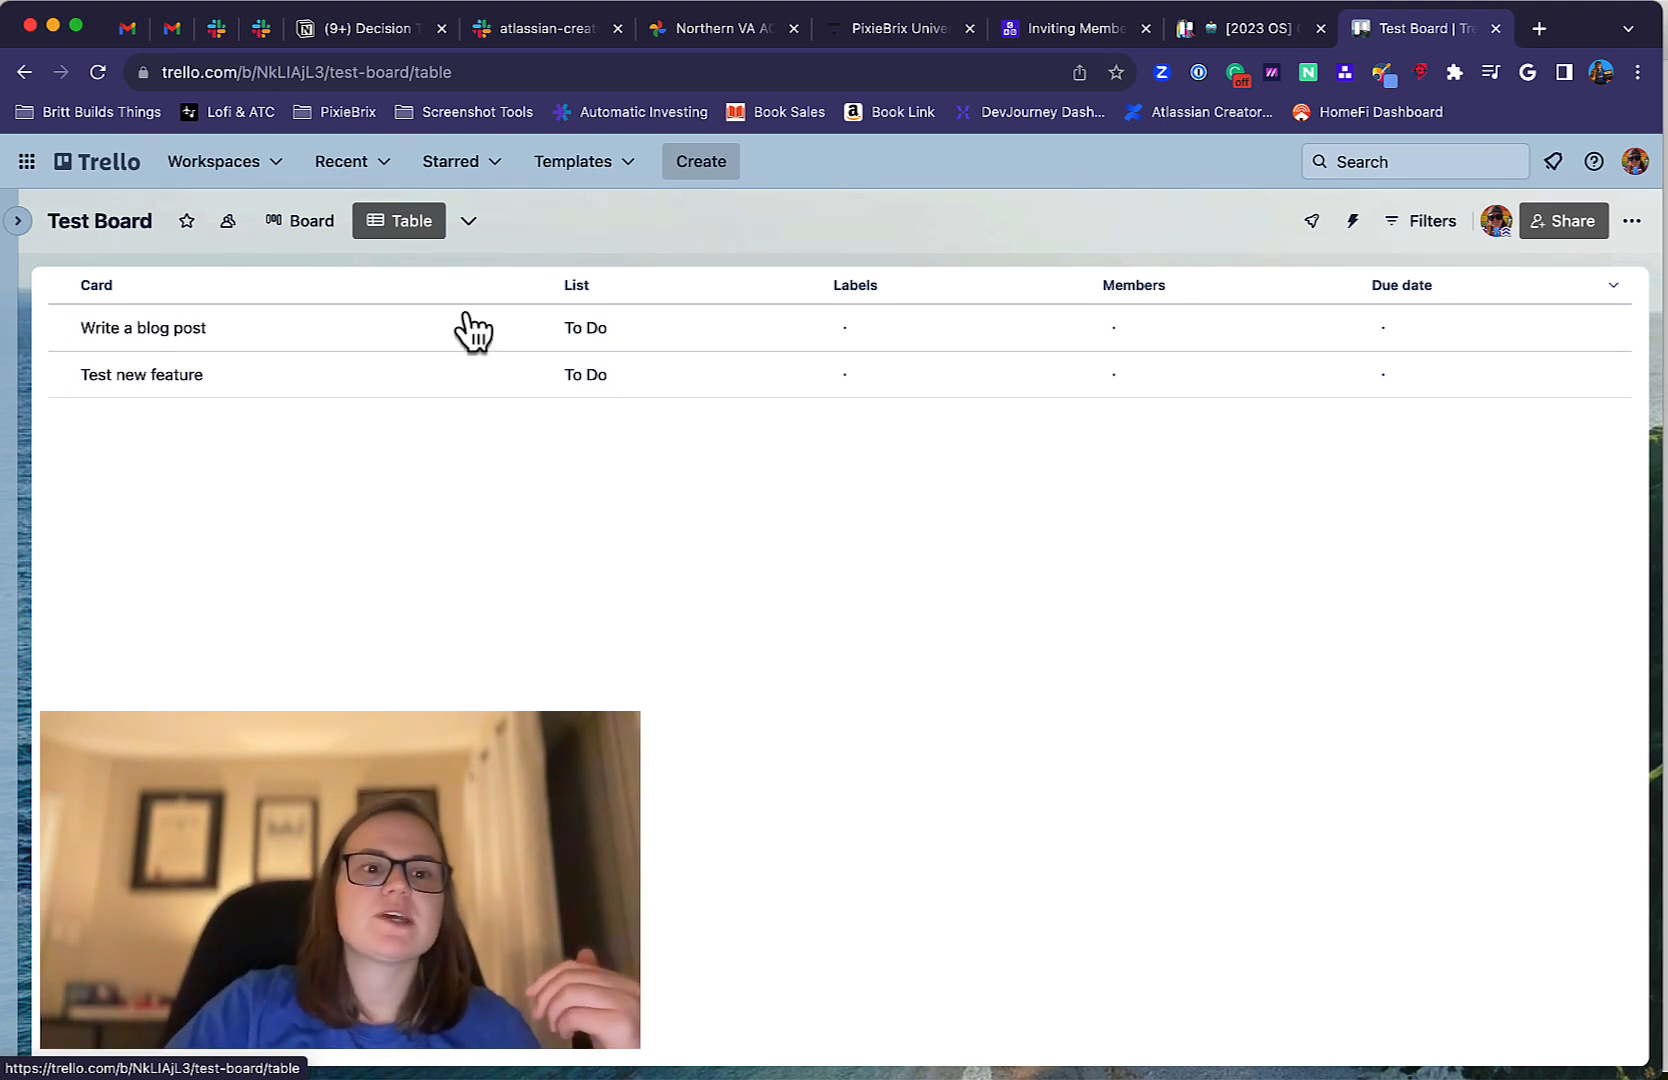
{"action": "left_click", "coordinate": [366, 336]}
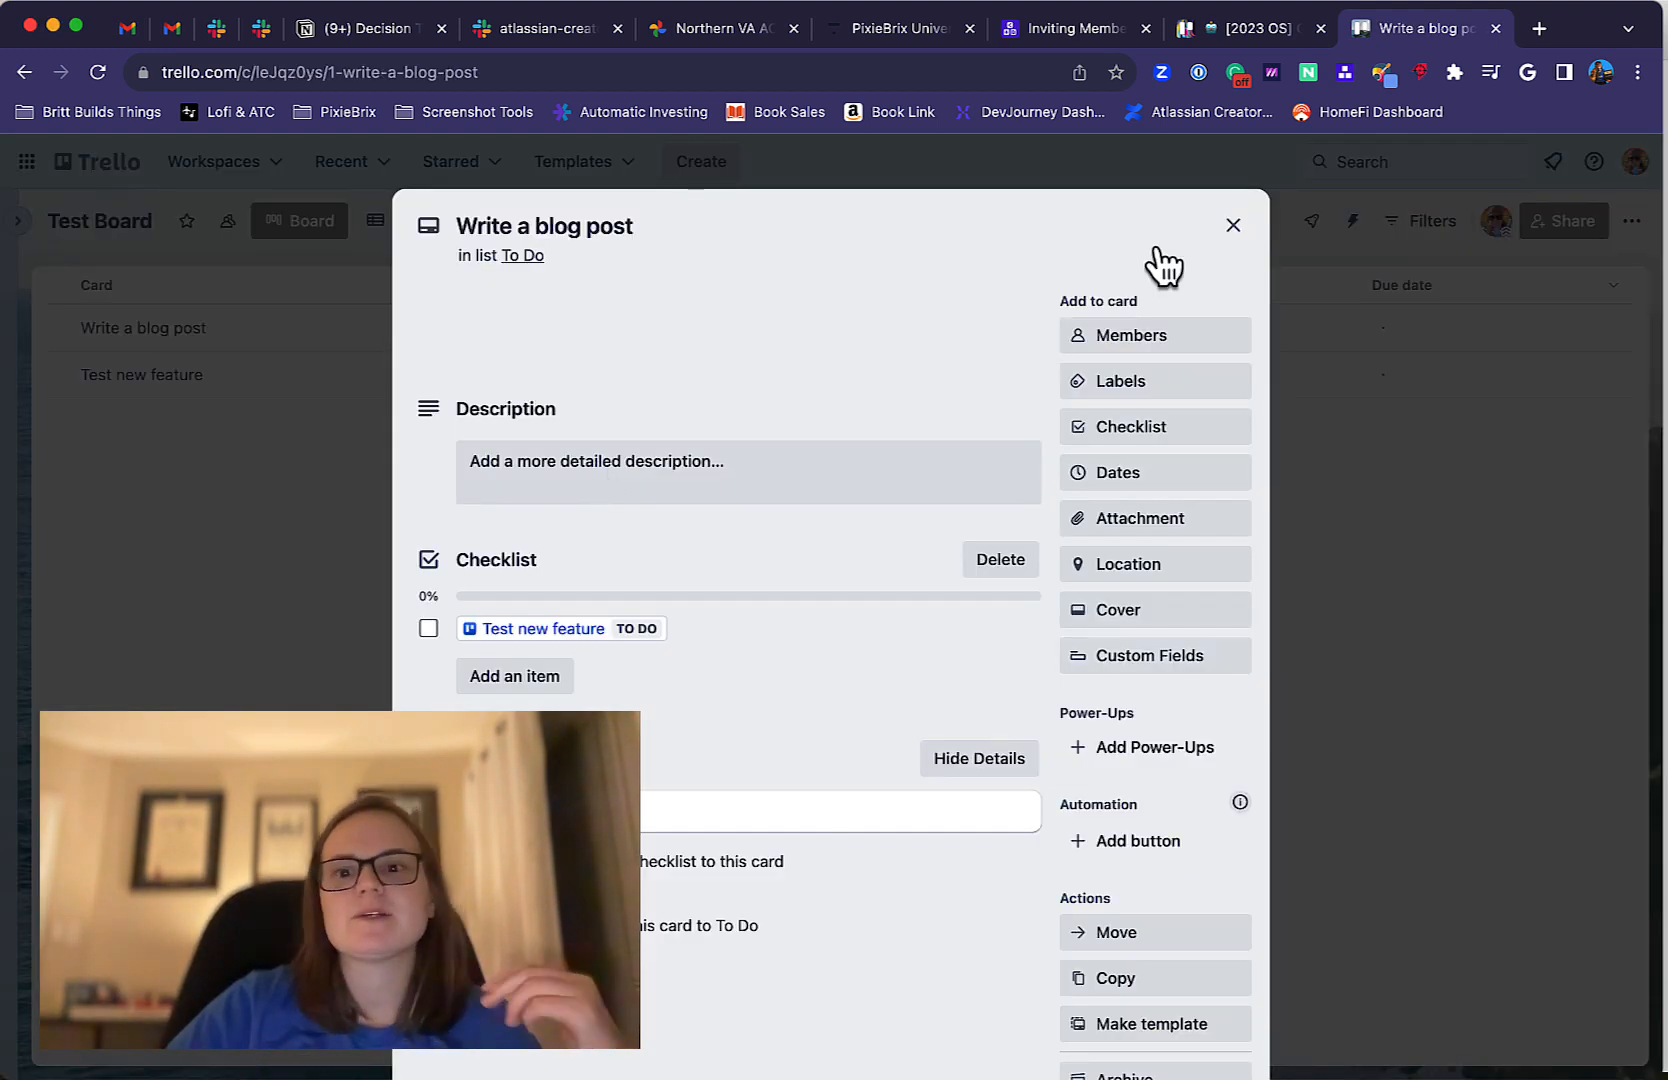
{"action": "left_click", "coordinate": [1233, 226]}
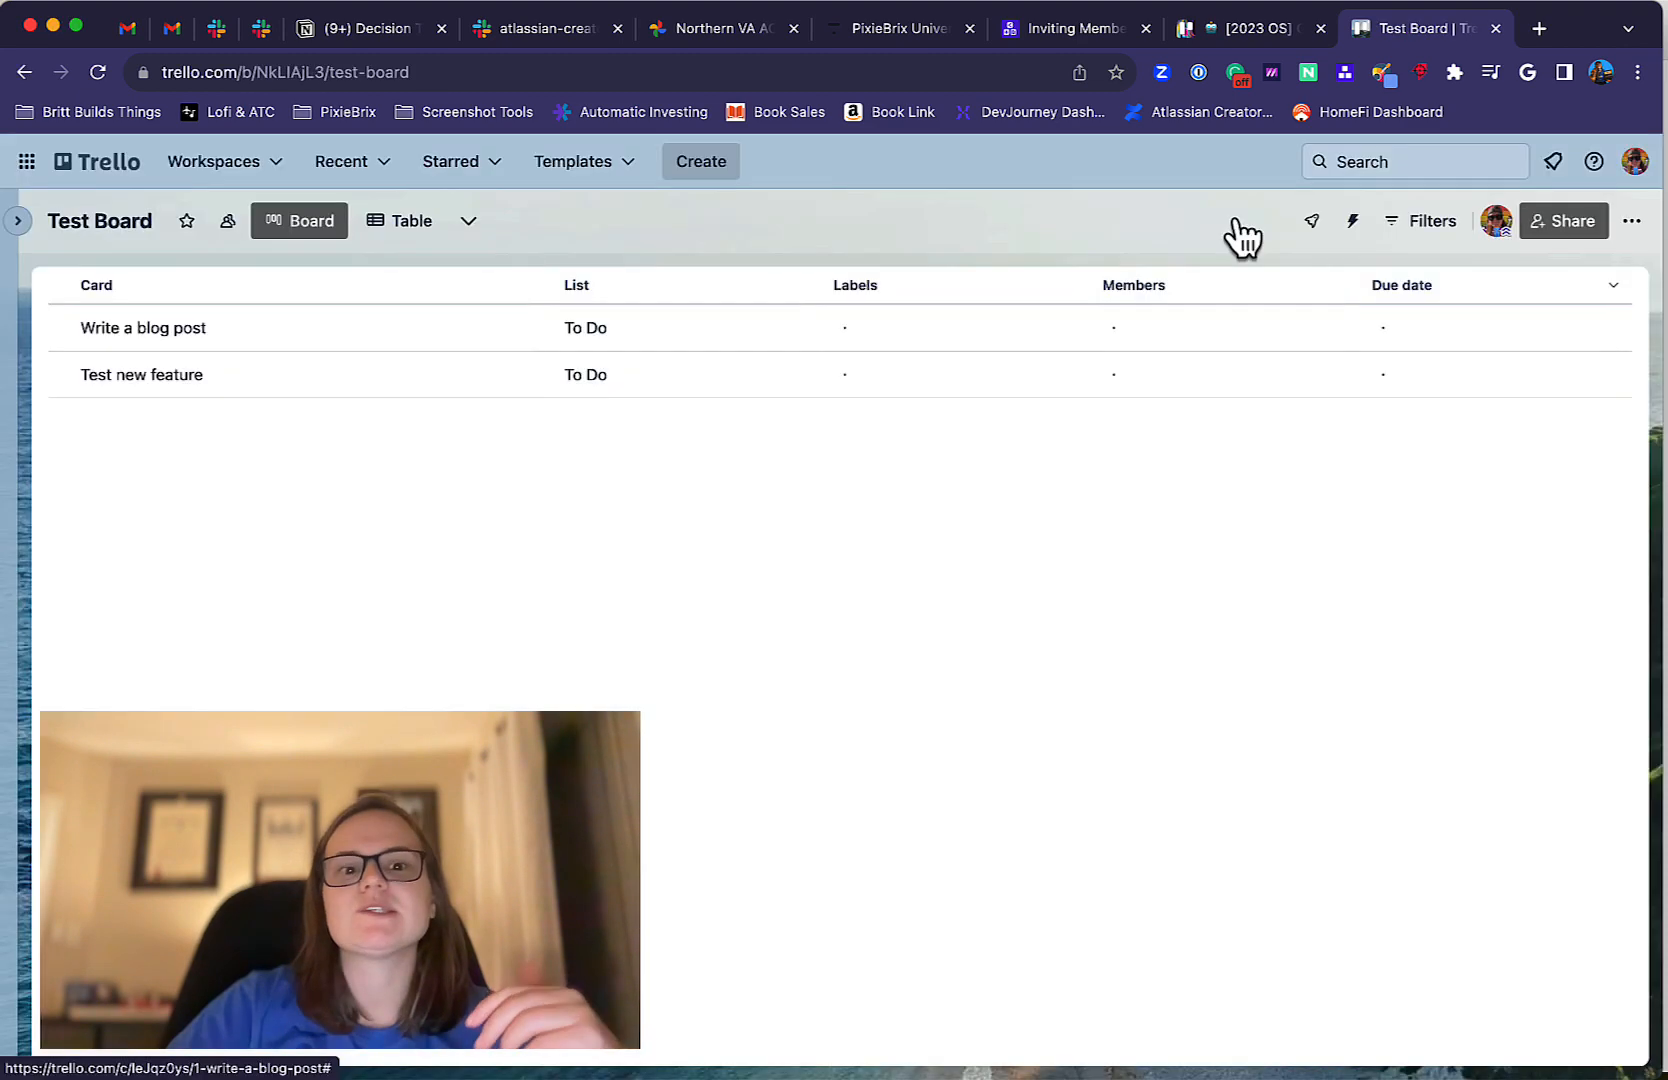
Add the Calendar view to the board and look over the November 2023 month.
{"action": "left_click", "coordinate": [469, 222]}
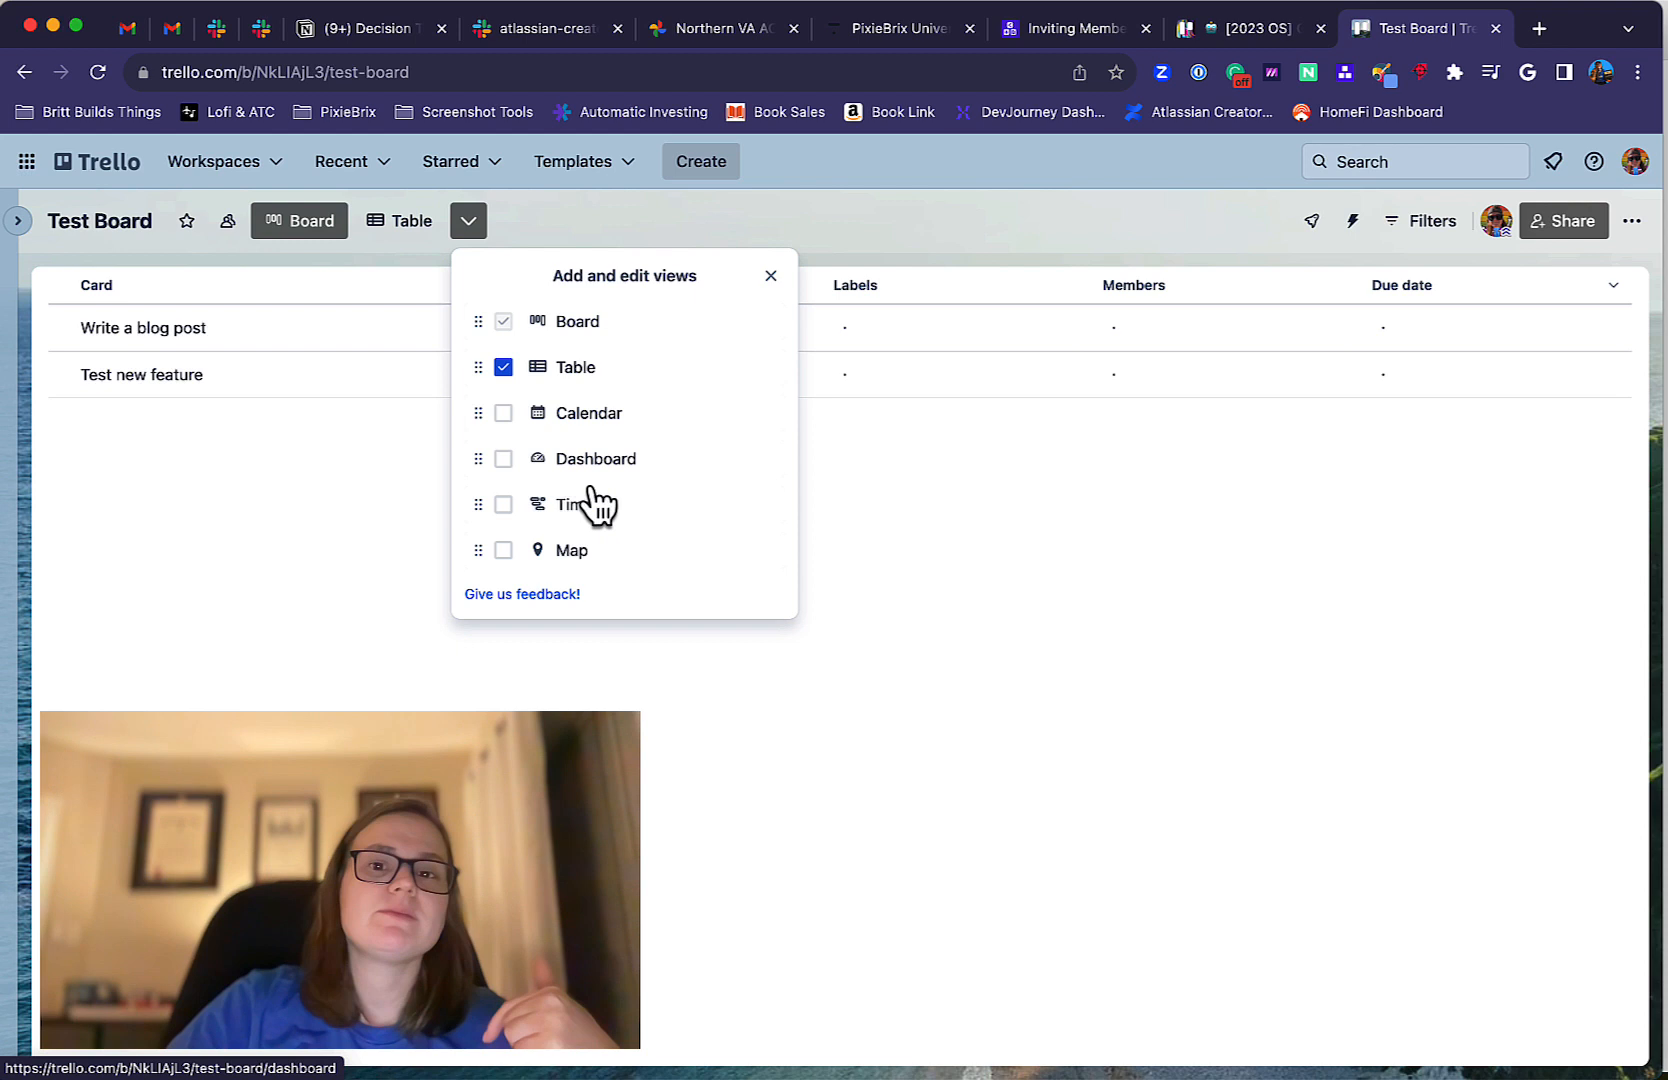
{"action": "left_click", "coordinate": [592, 412]}
{"action": "scroll", "coordinate": [508, 562], "scroll_direction": "down", "scroll_amount": 3}
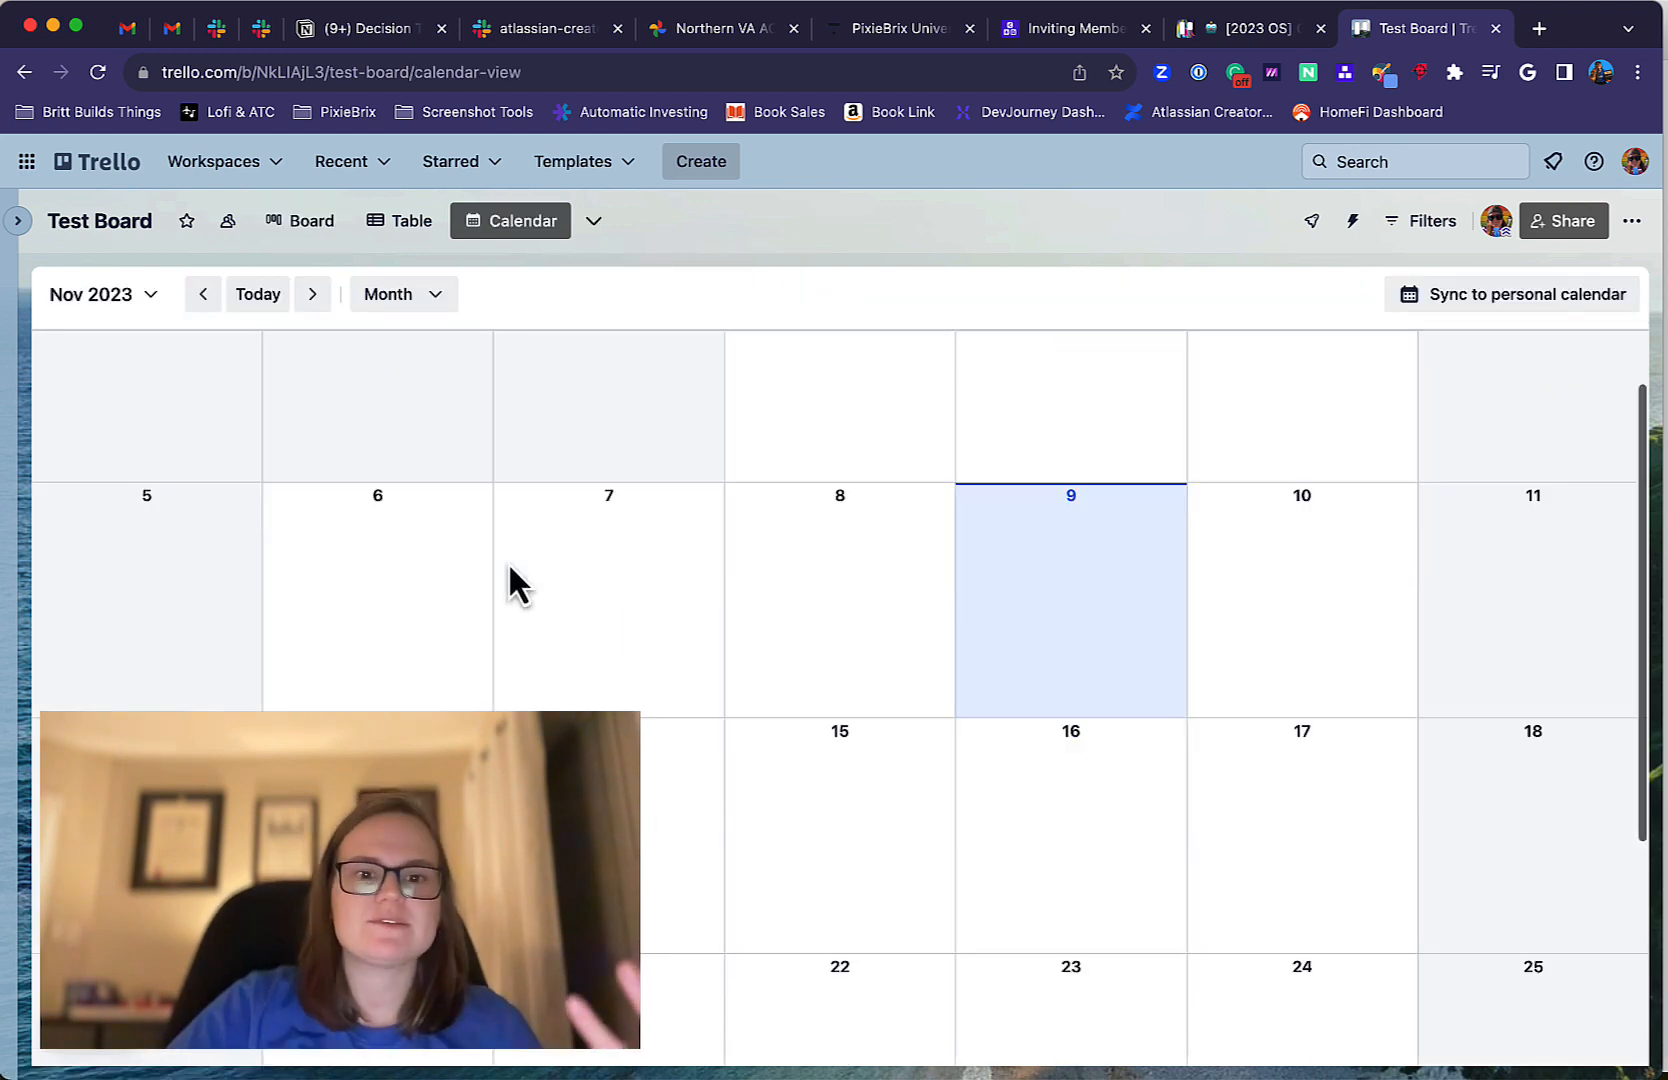
{"action": "scroll", "coordinate": [508, 562], "scroll_direction": "up", "scroll_amount": 3}
{"action": "scroll", "coordinate": [508, 562], "scroll_direction": "down", "scroll_amount": 1}
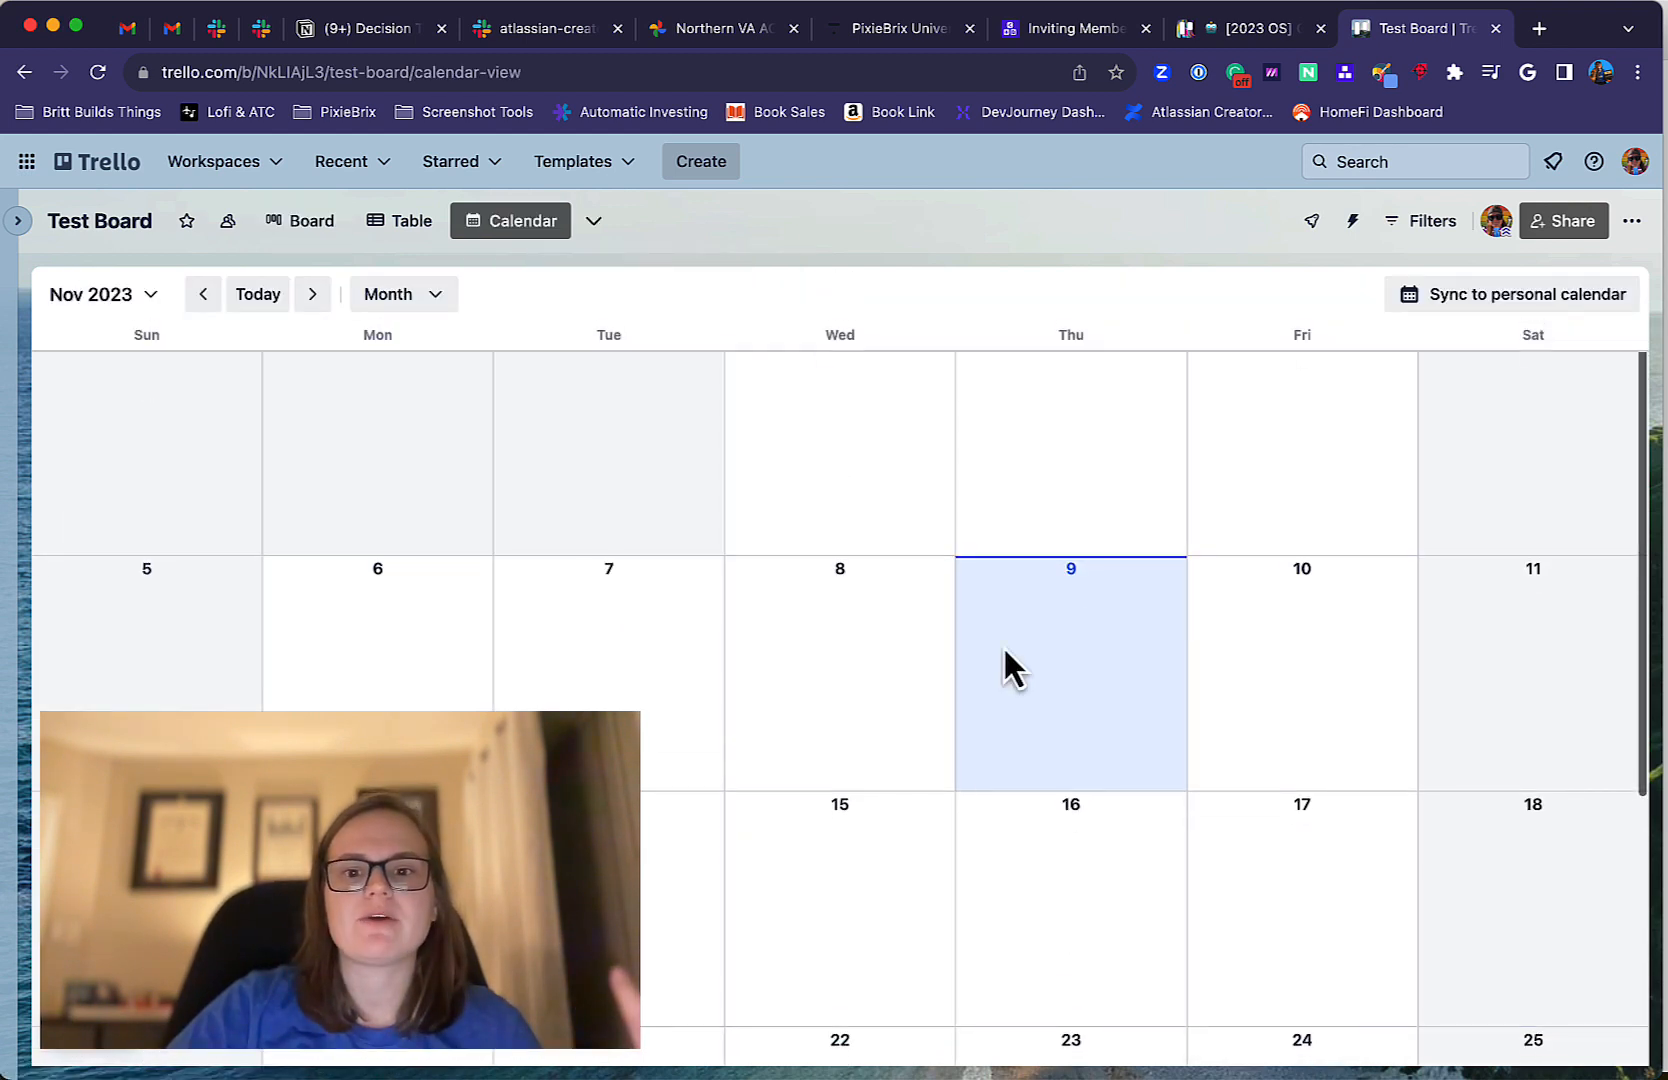
Create a card titled "Test card" in the To Do list, due 11/08/2023, from the calendar, and briefly open it.
{"action": "left_click", "coordinate": [852, 667]}
{"action": "type", "text": "Test card"}
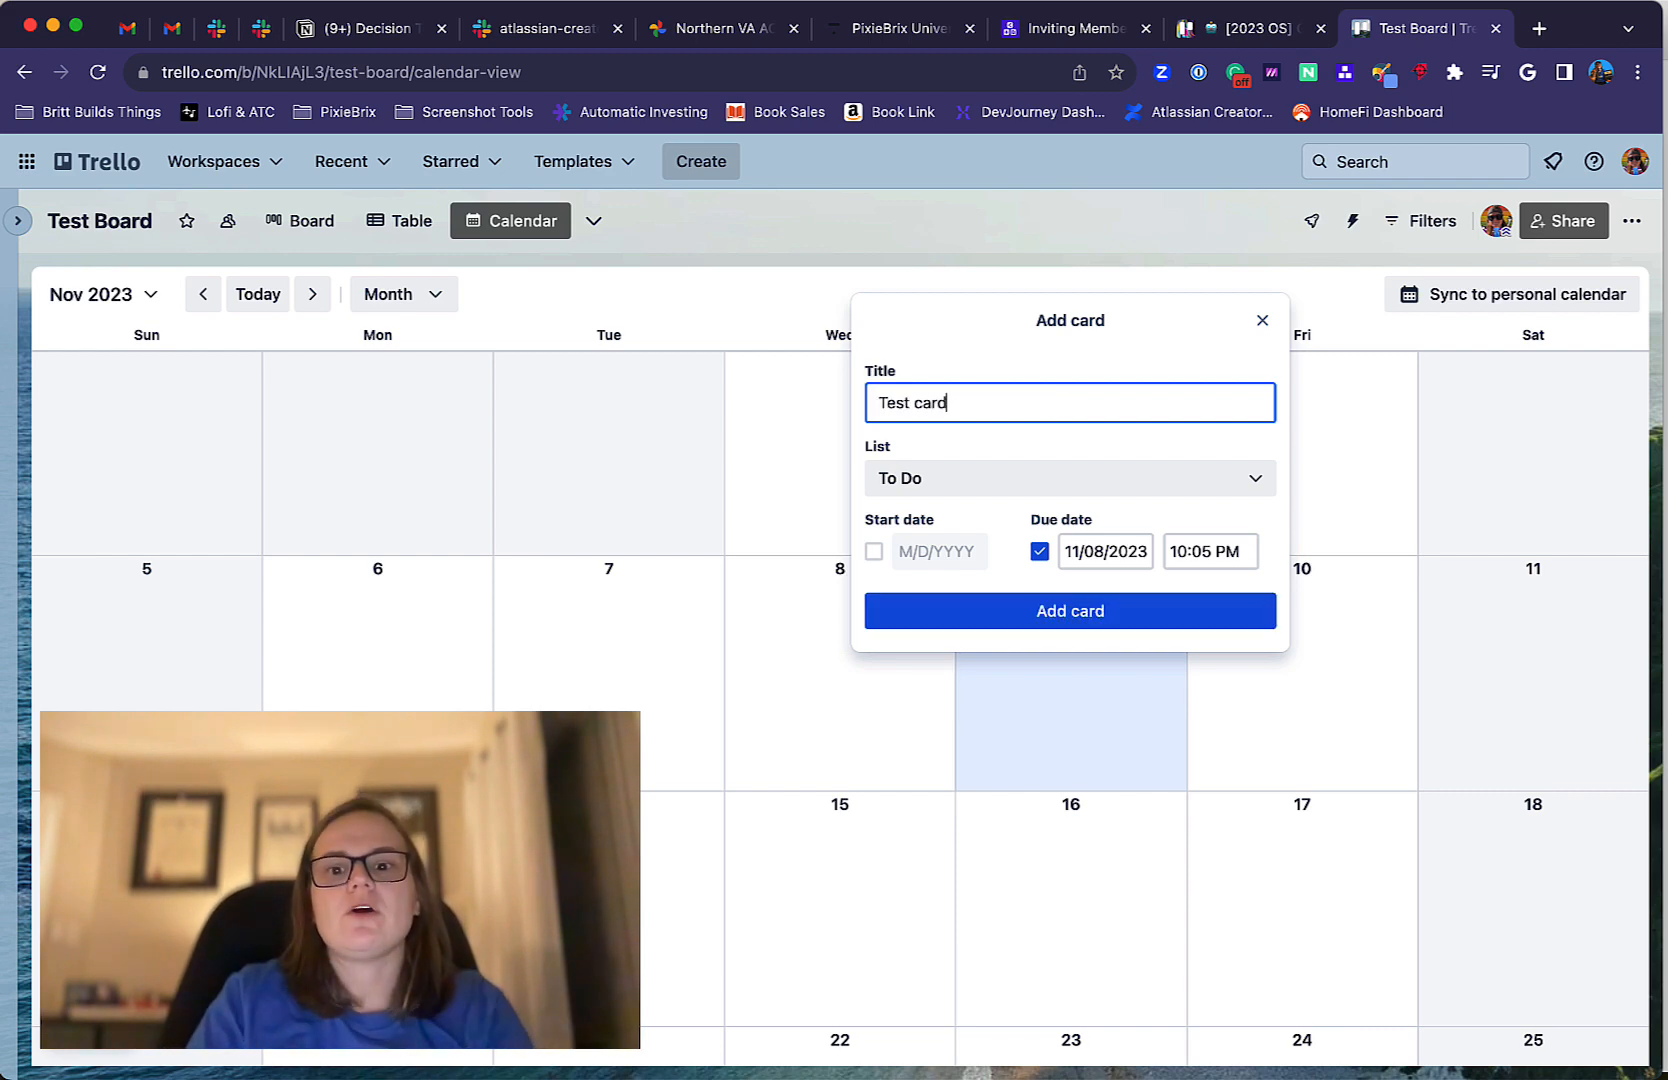
{"action": "key", "text": "Return"}
{"action": "left_click", "coordinate": [802, 622]}
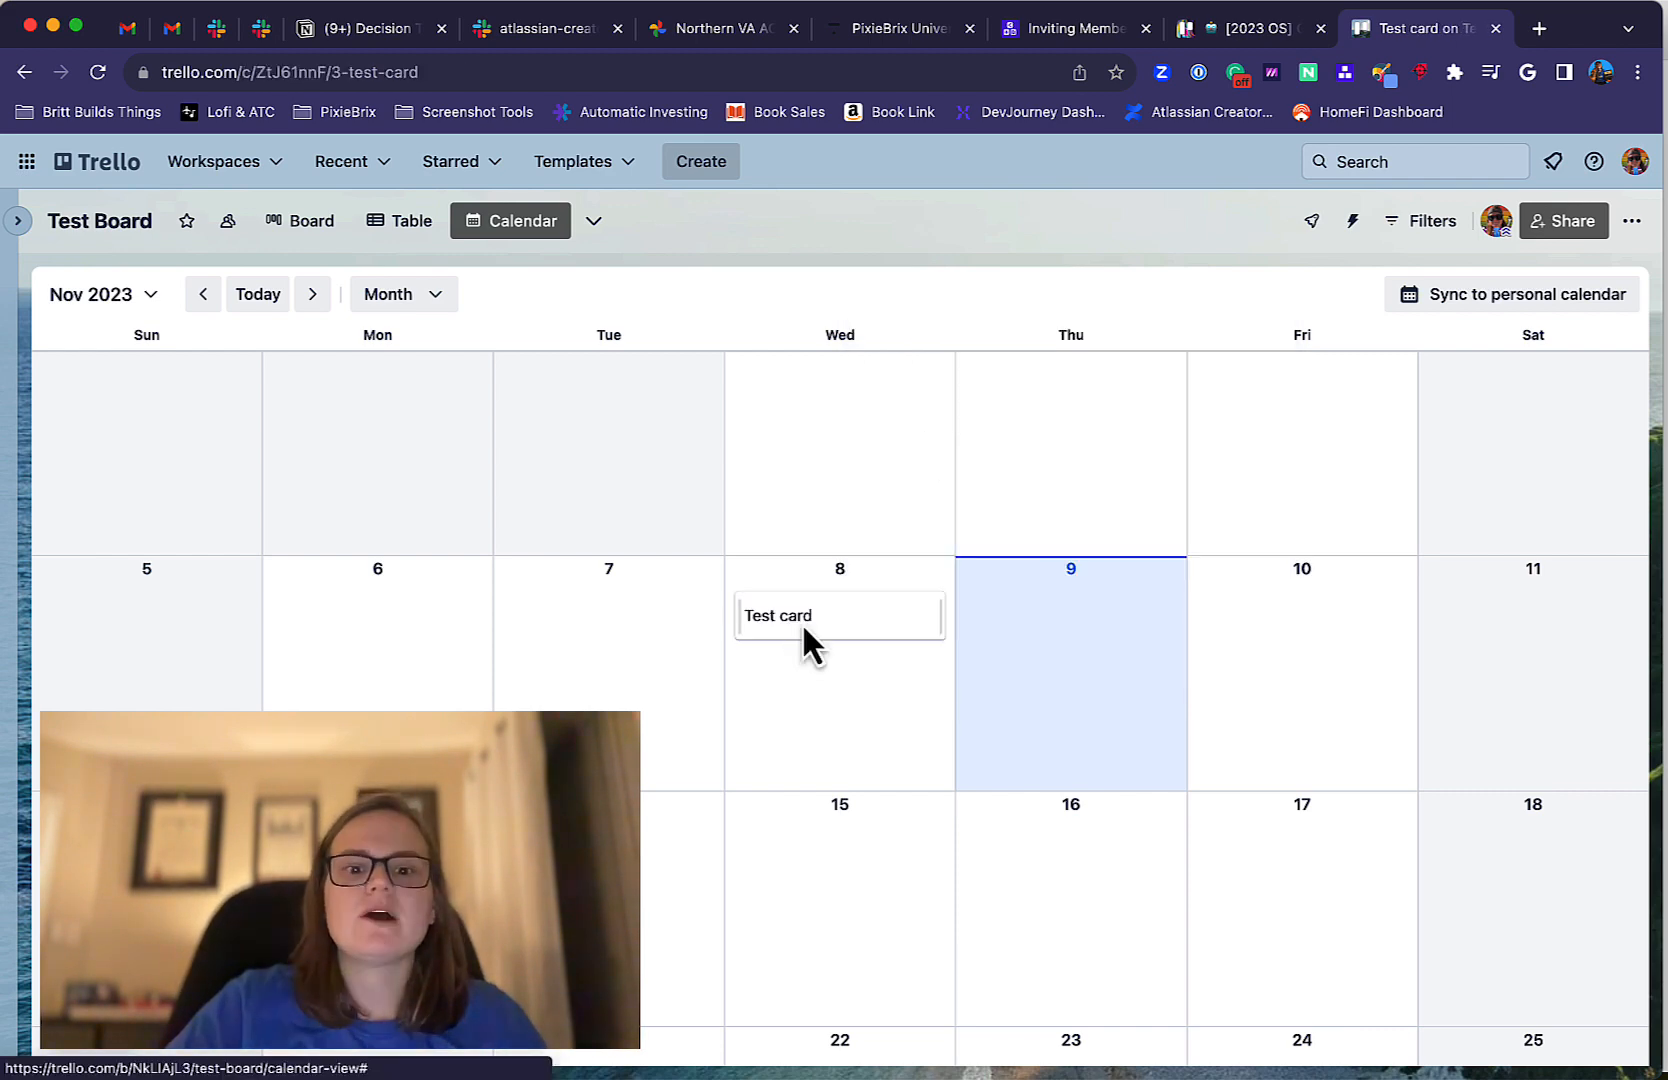
{"action": "left_click", "coordinate": [1238, 227]}
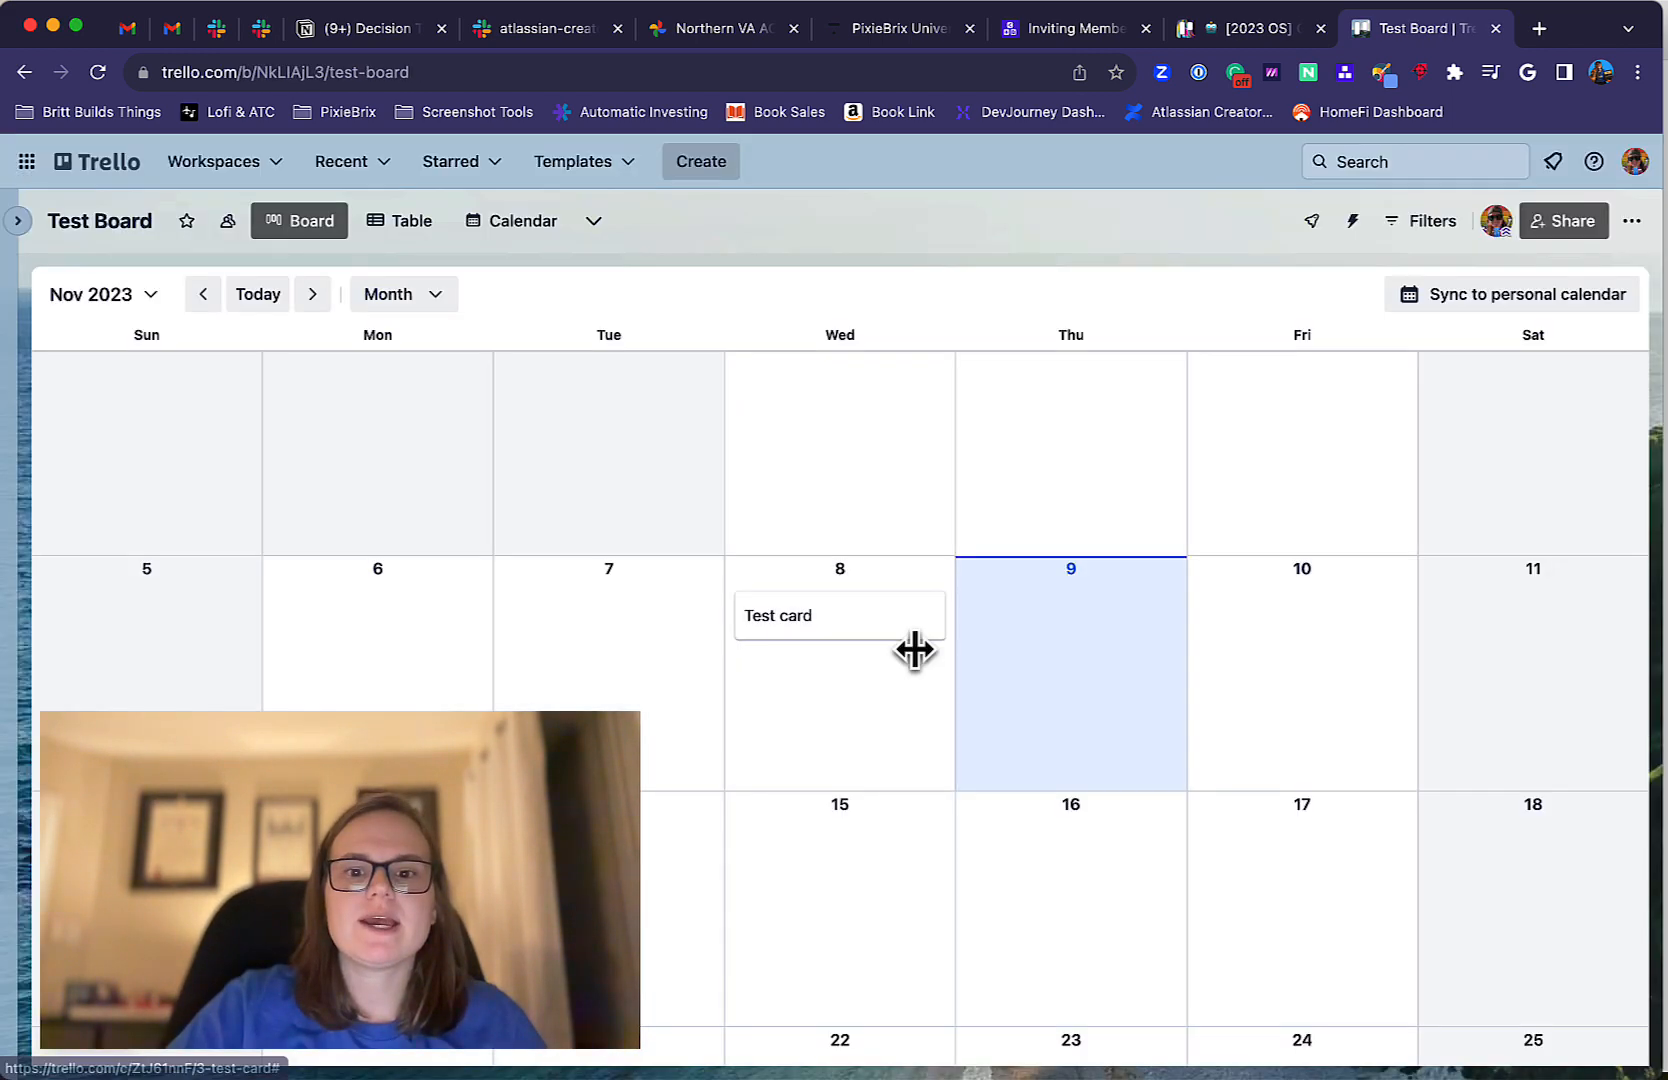
Extend "Test card" on the calendar to span November 8 to 10, and check the dates on the card.
{"action": "left_click_drag", "start_coordinate": [938, 618], "coordinate": [1285, 630]}
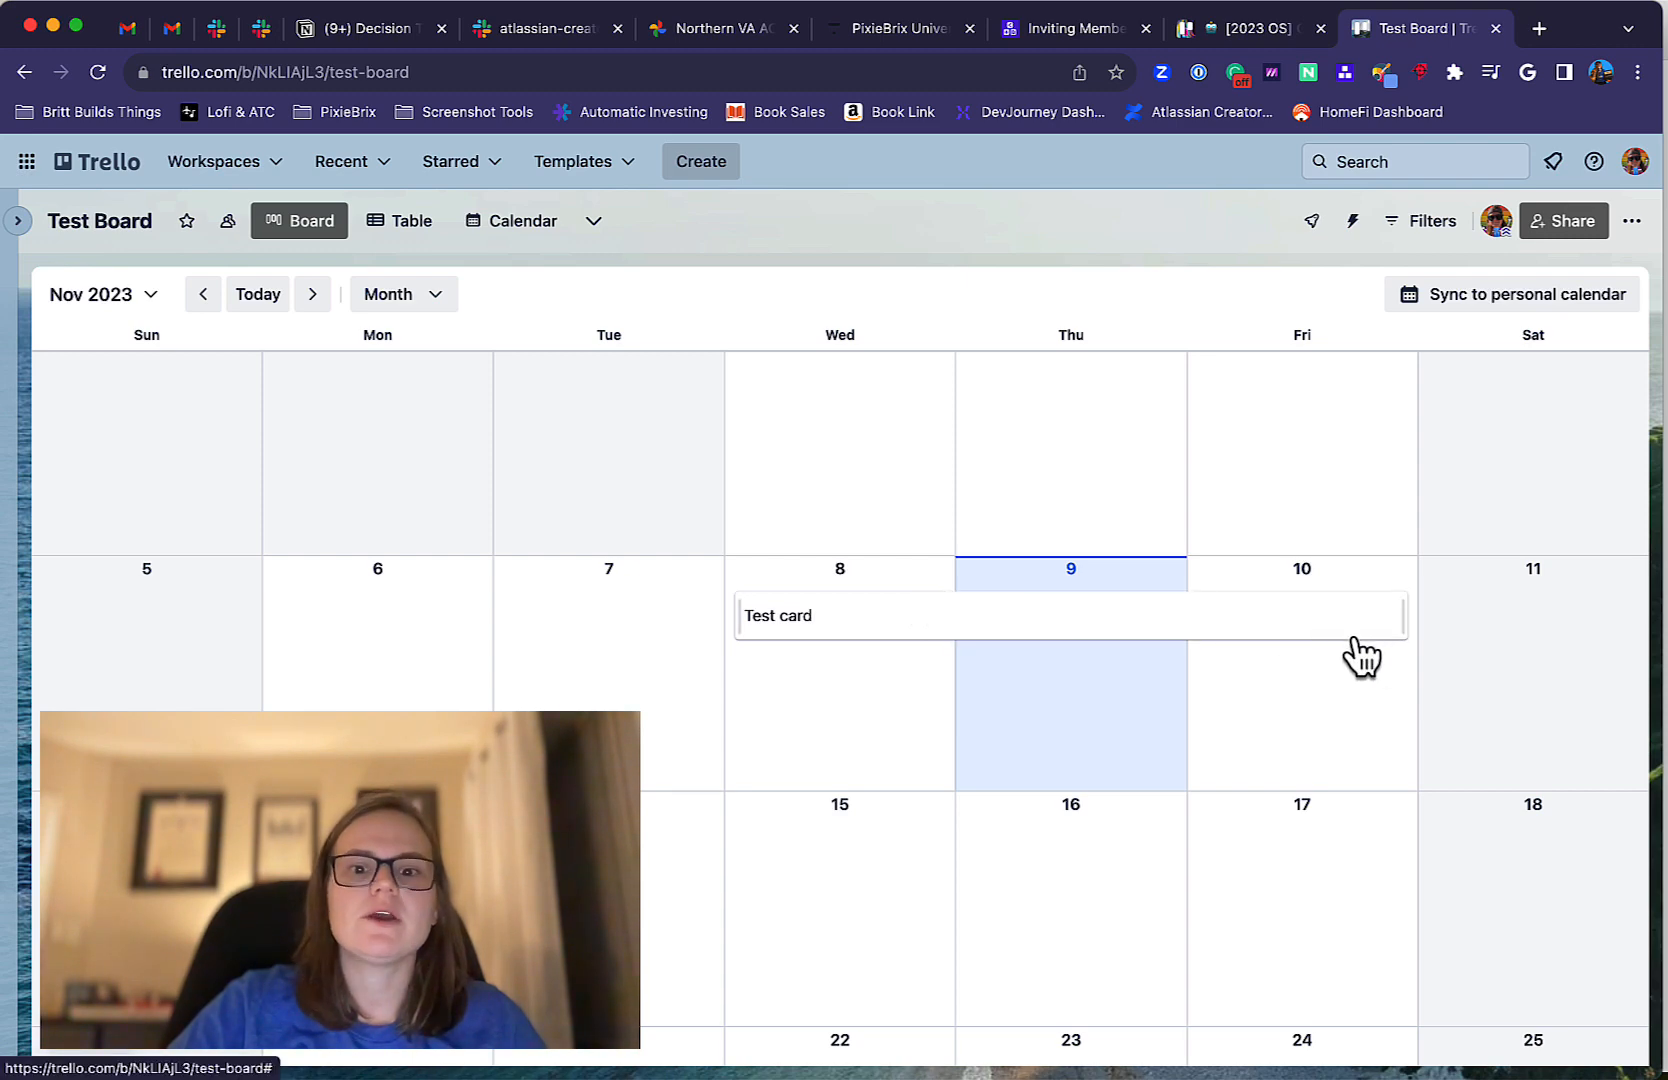
{"action": "left_click", "coordinate": [995, 622]}
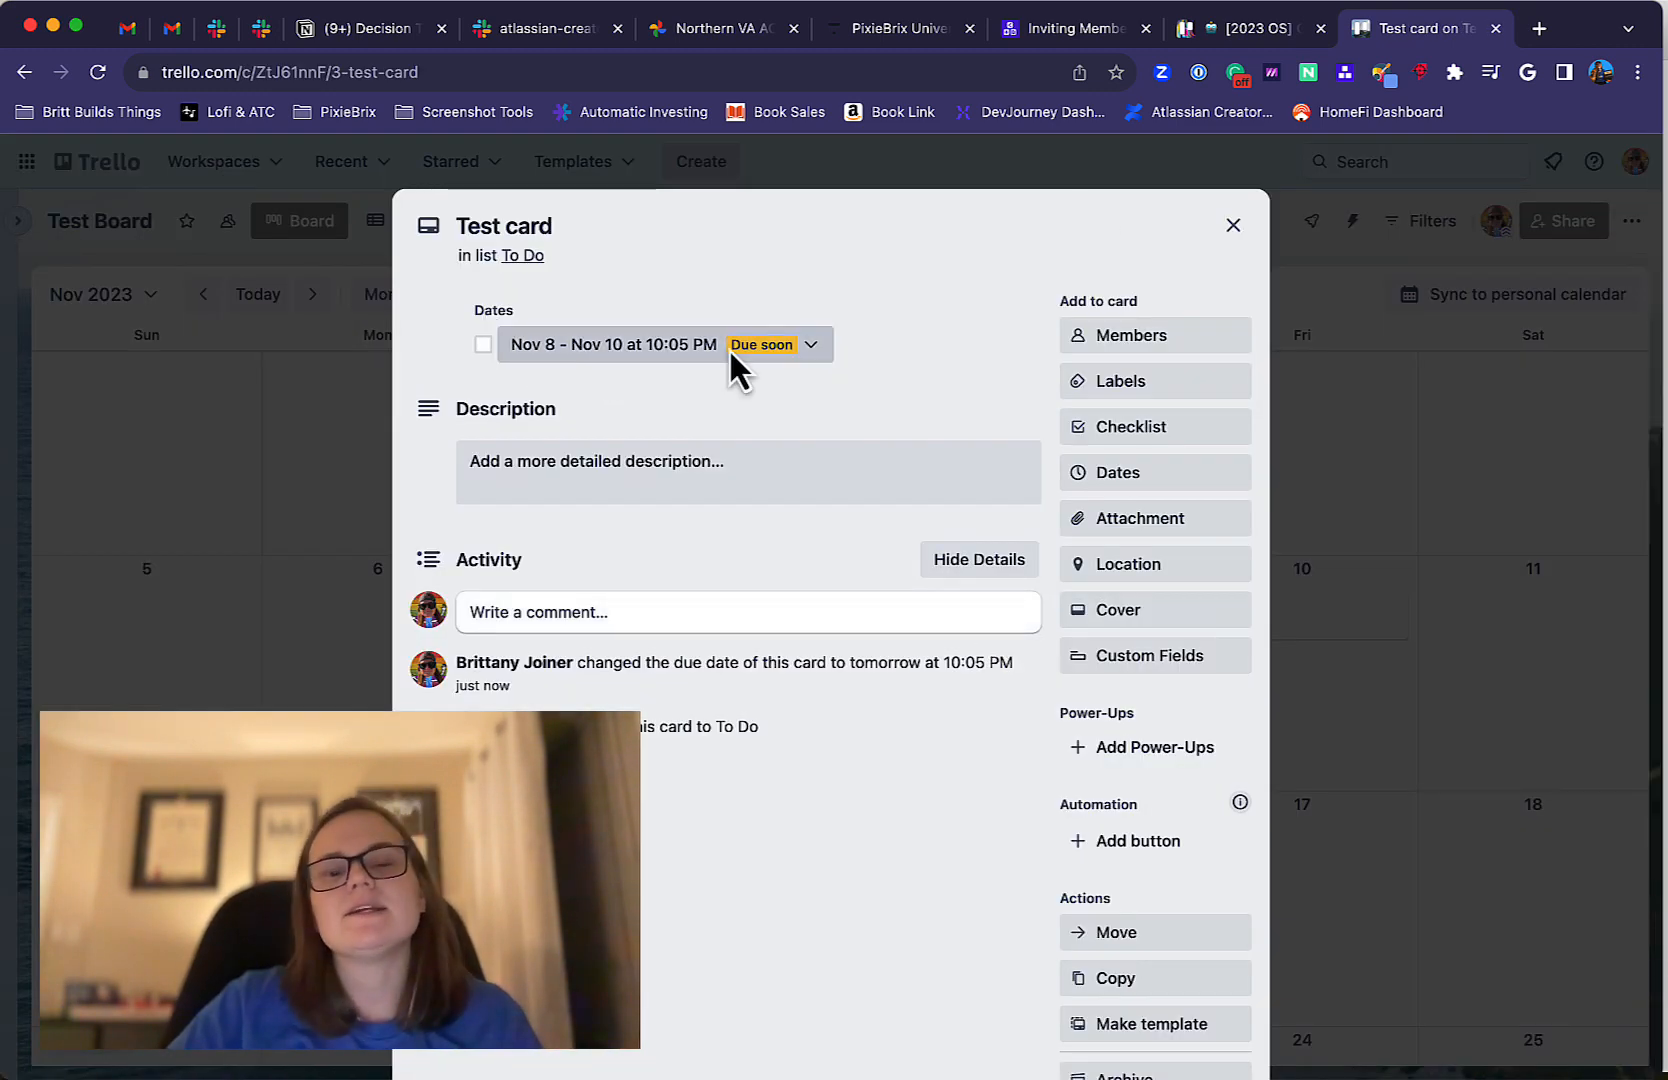
{"action": "left_click", "coordinate": [1233, 226]}
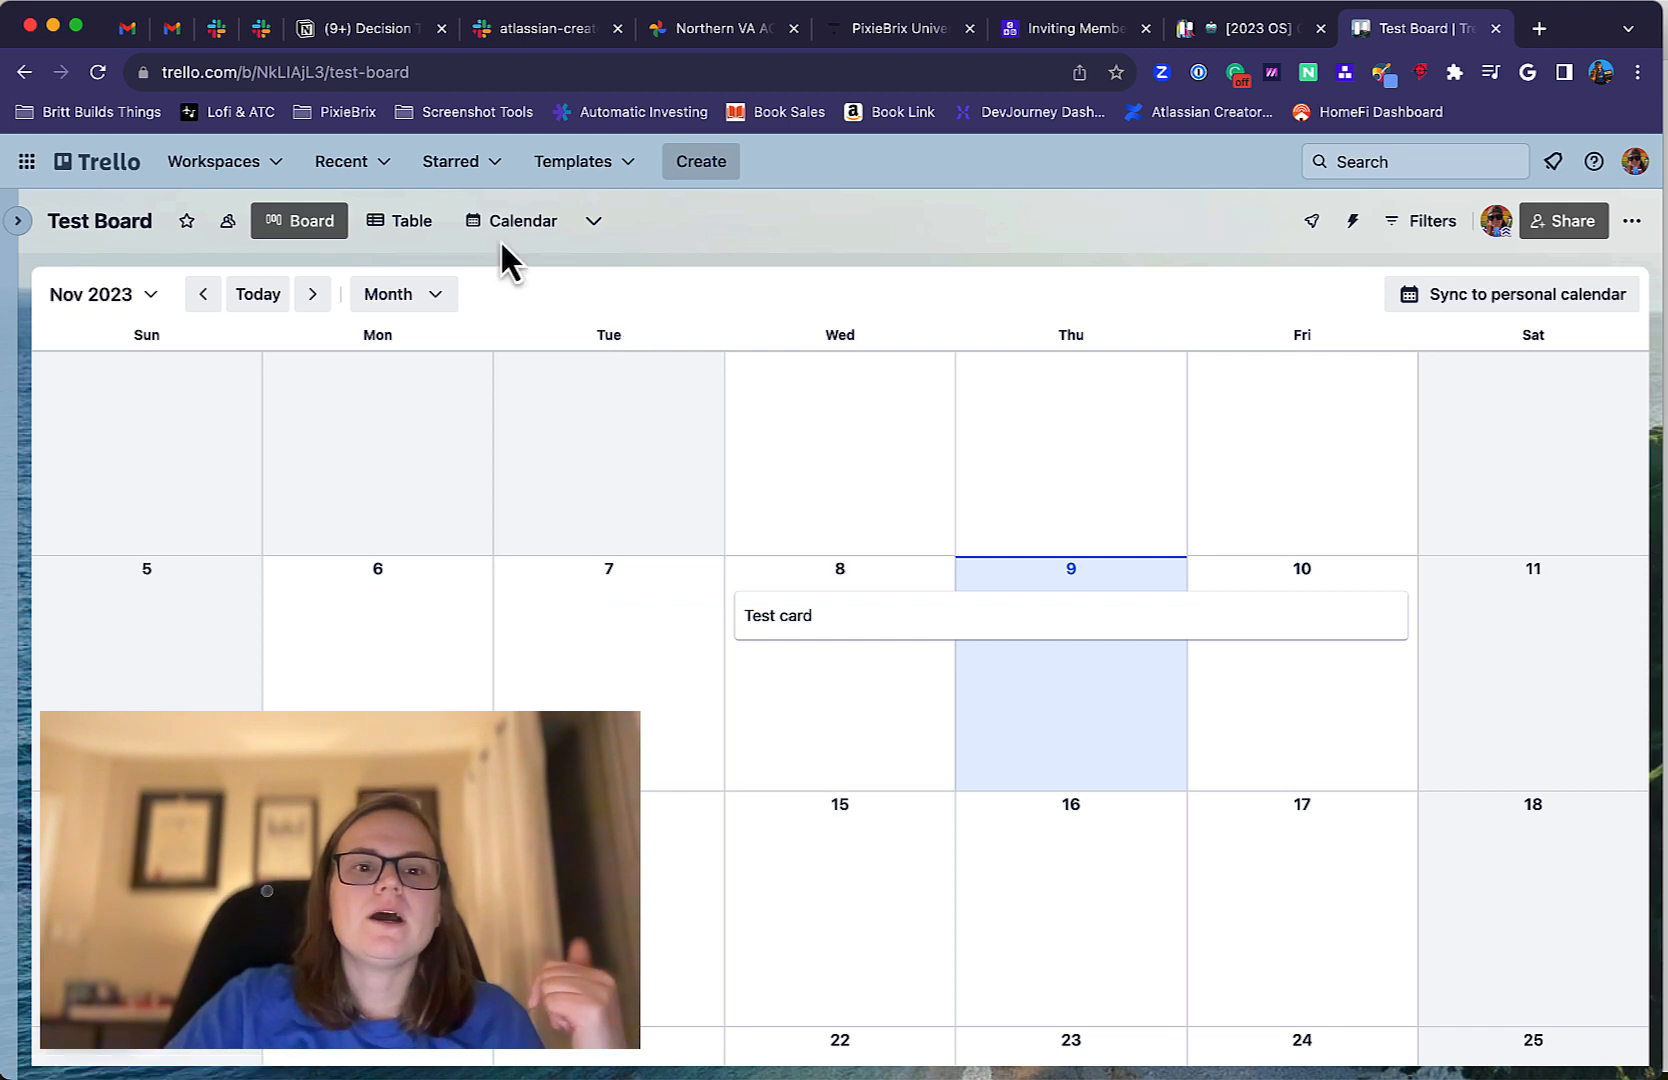
Add the Timeline view grouped by member, and shorten "Test card" there to November 8 only.
{"action": "left_click", "coordinate": [594, 222]}
{"action": "left_click", "coordinate": [709, 505]}
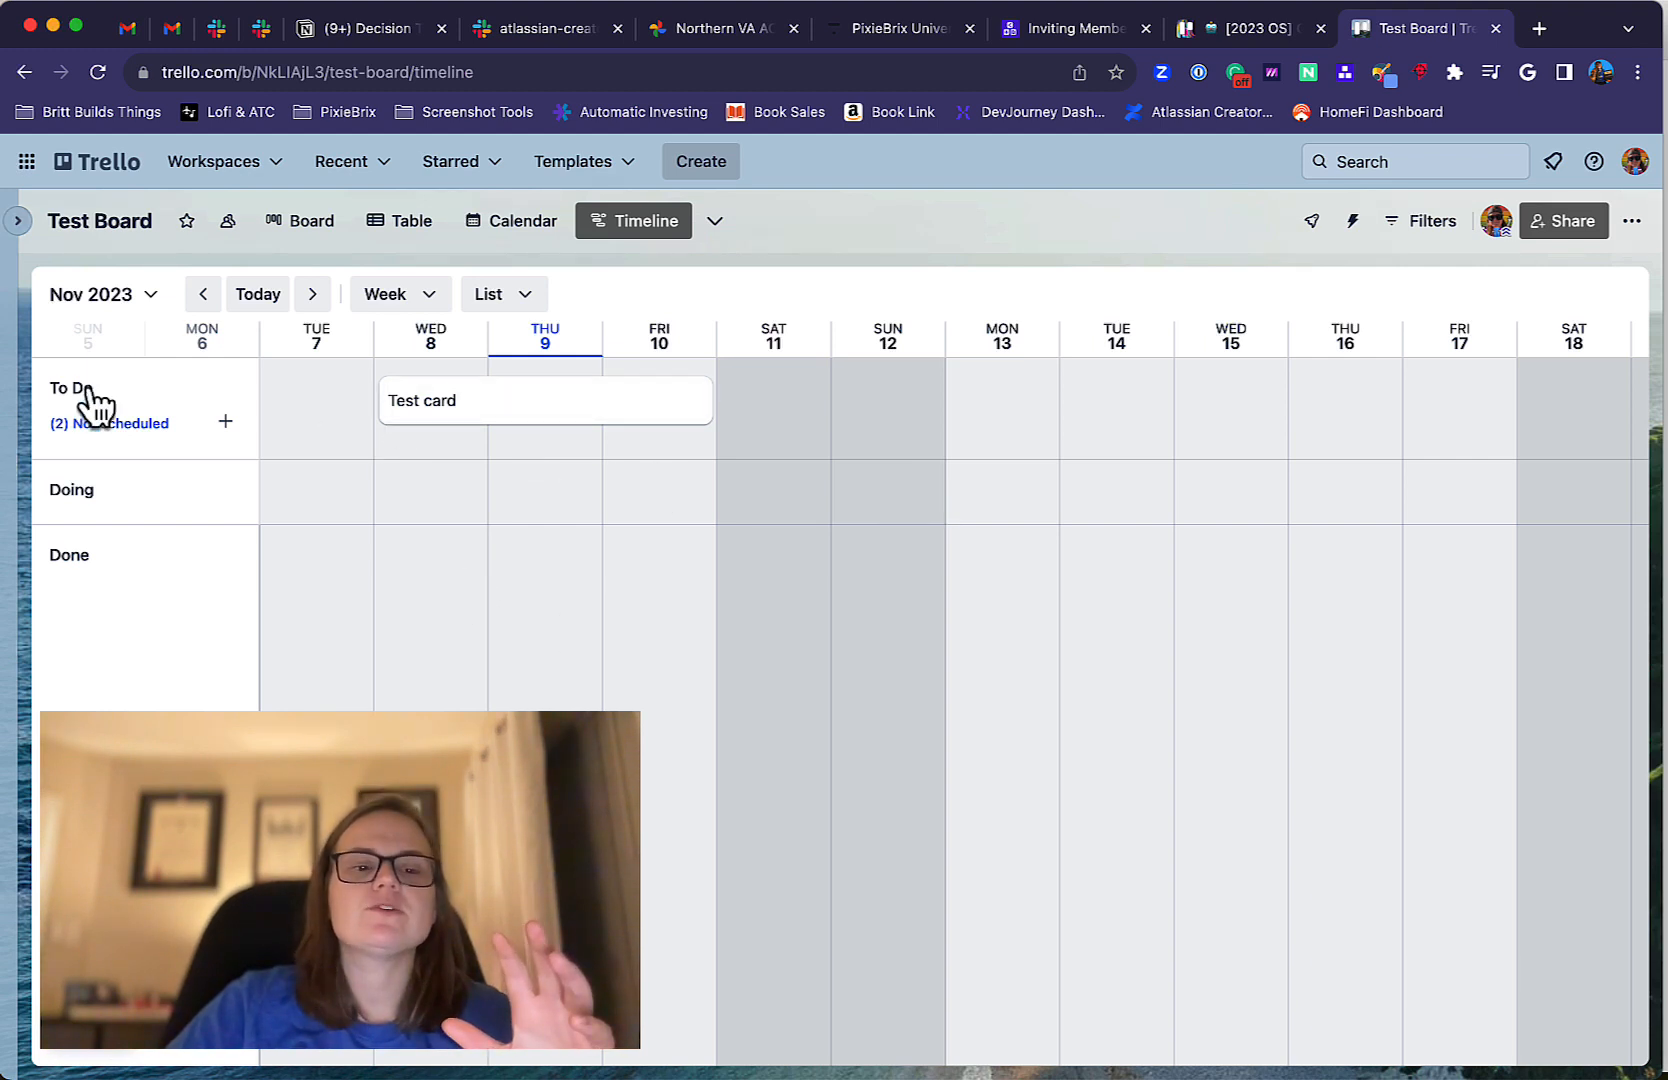
{"action": "left_click", "coordinate": [505, 300]}
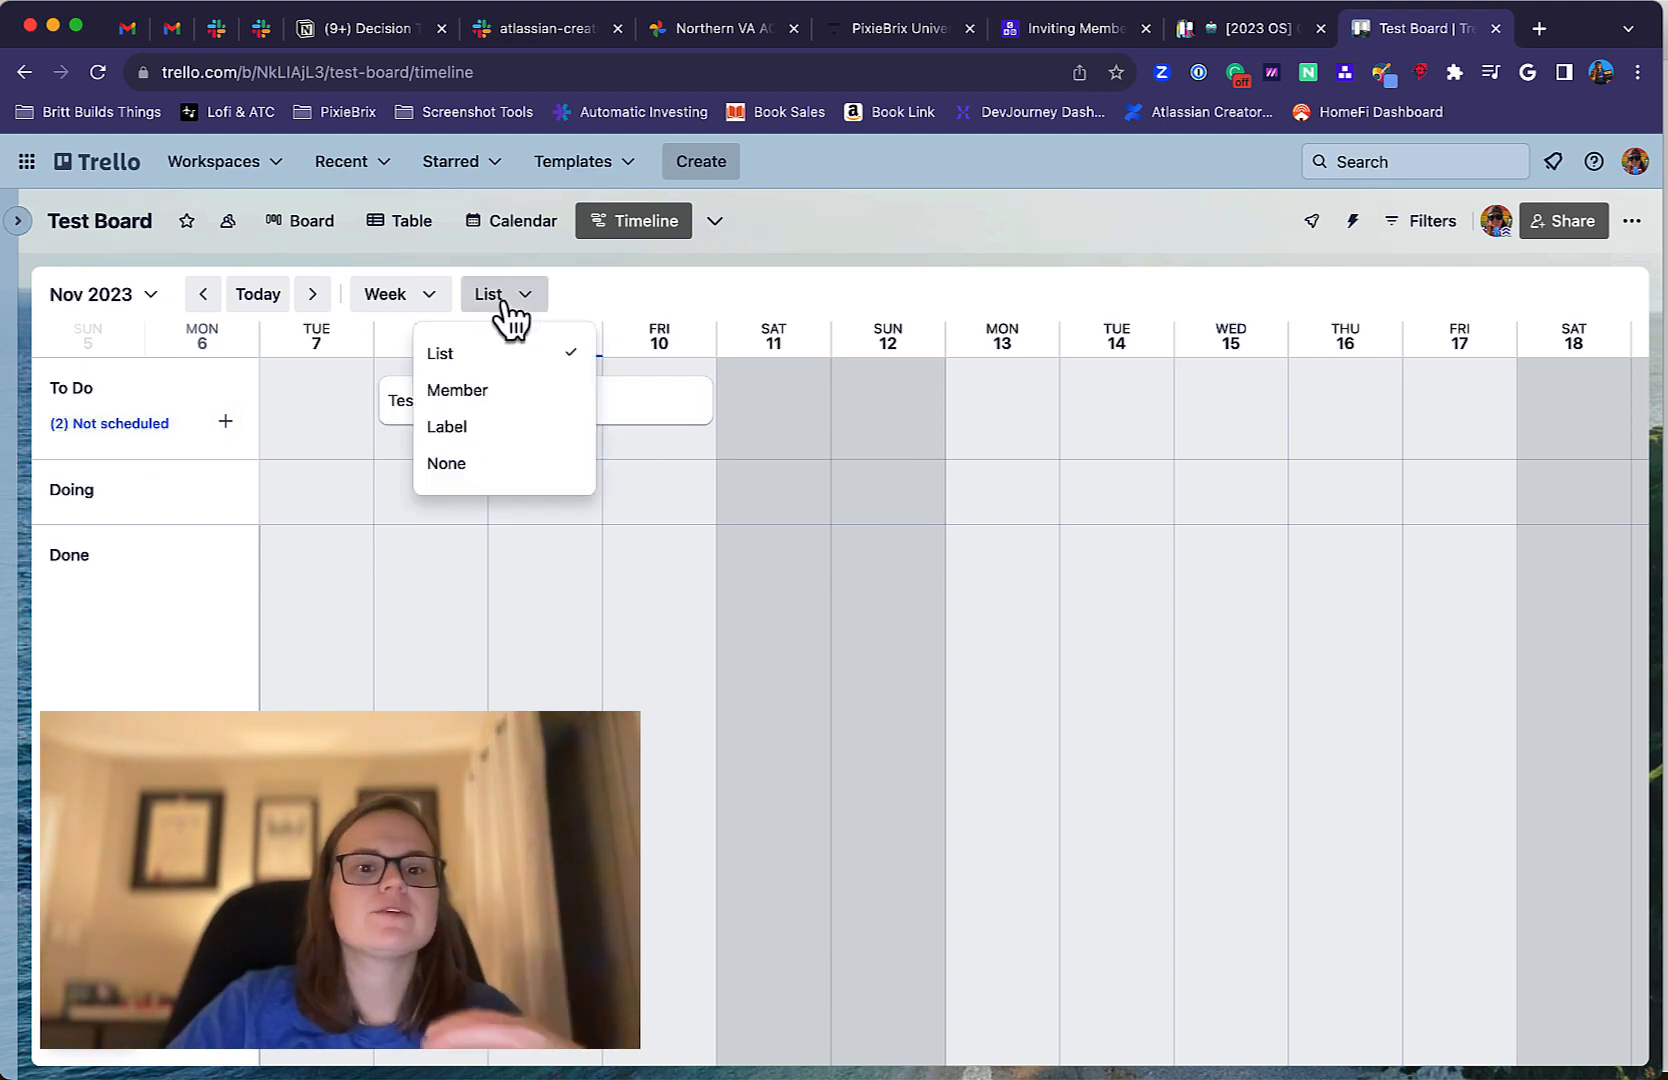
{"action": "left_click", "coordinate": [514, 390]}
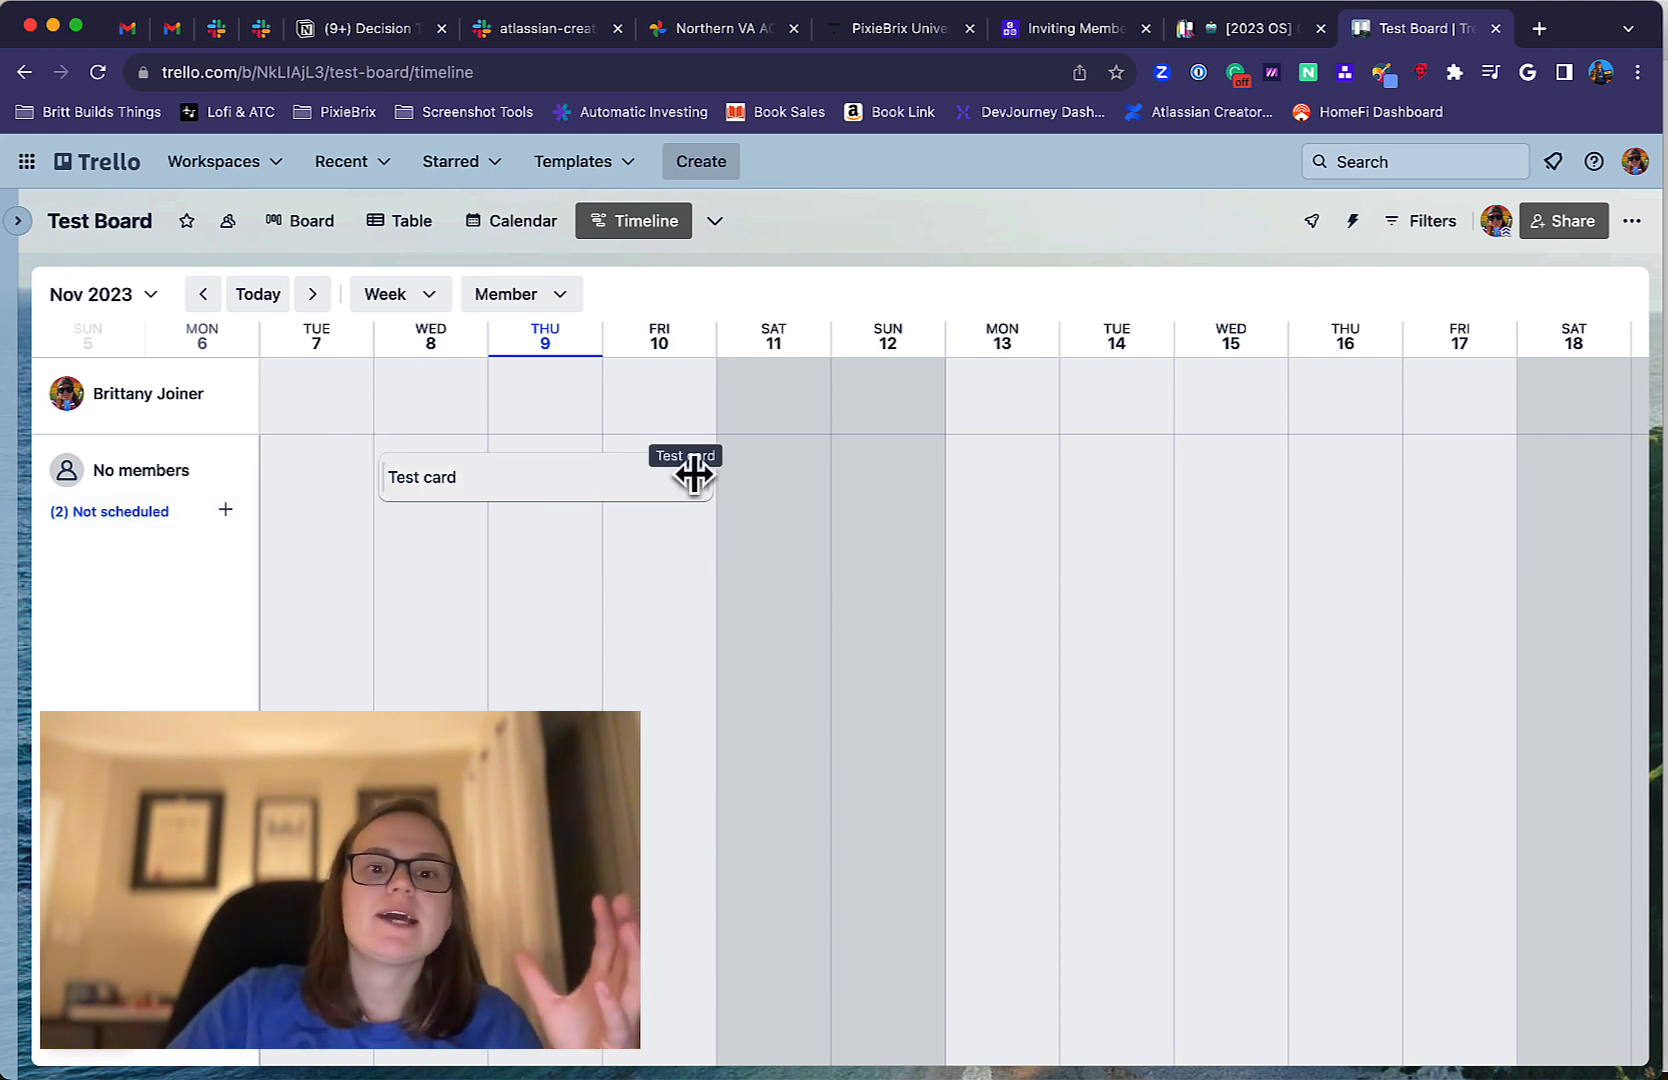
{"action": "left_click_drag", "start_coordinate": [692, 469], "coordinate": [484, 460]}
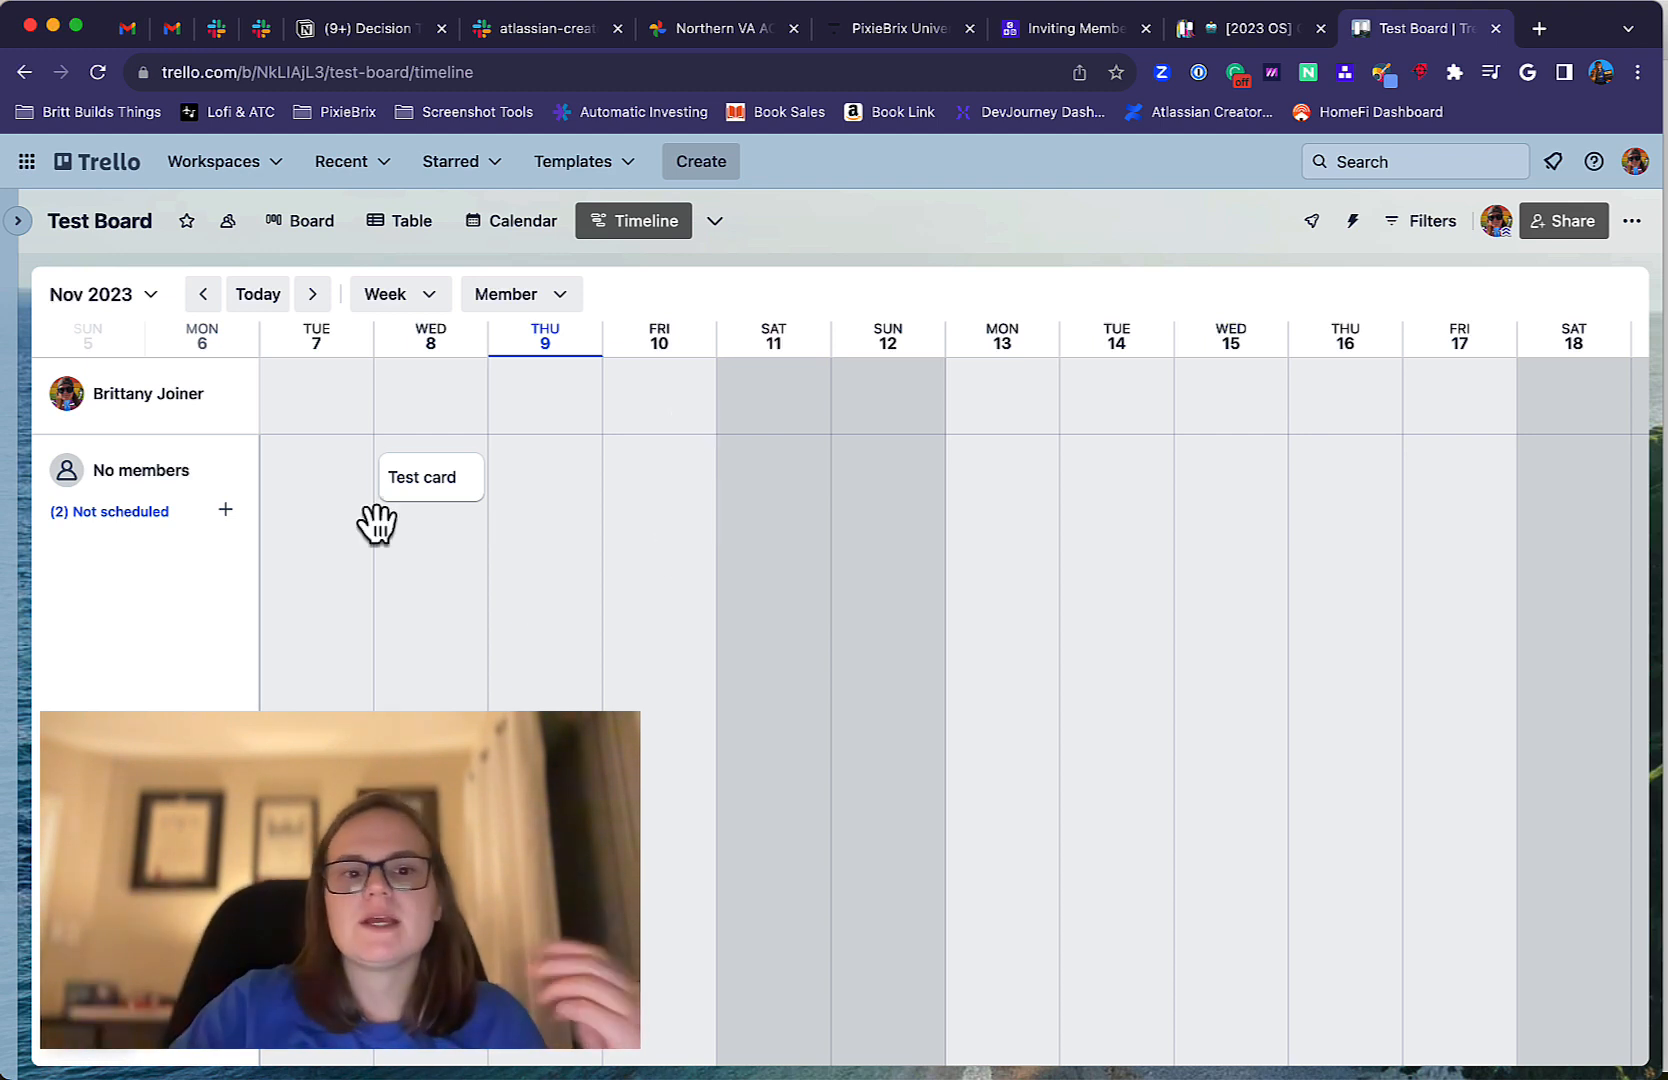
Add the Dashboard view to the board and look over its charts of cards per list, due date, member and label.
{"action": "left_click", "coordinate": [708, 222]}
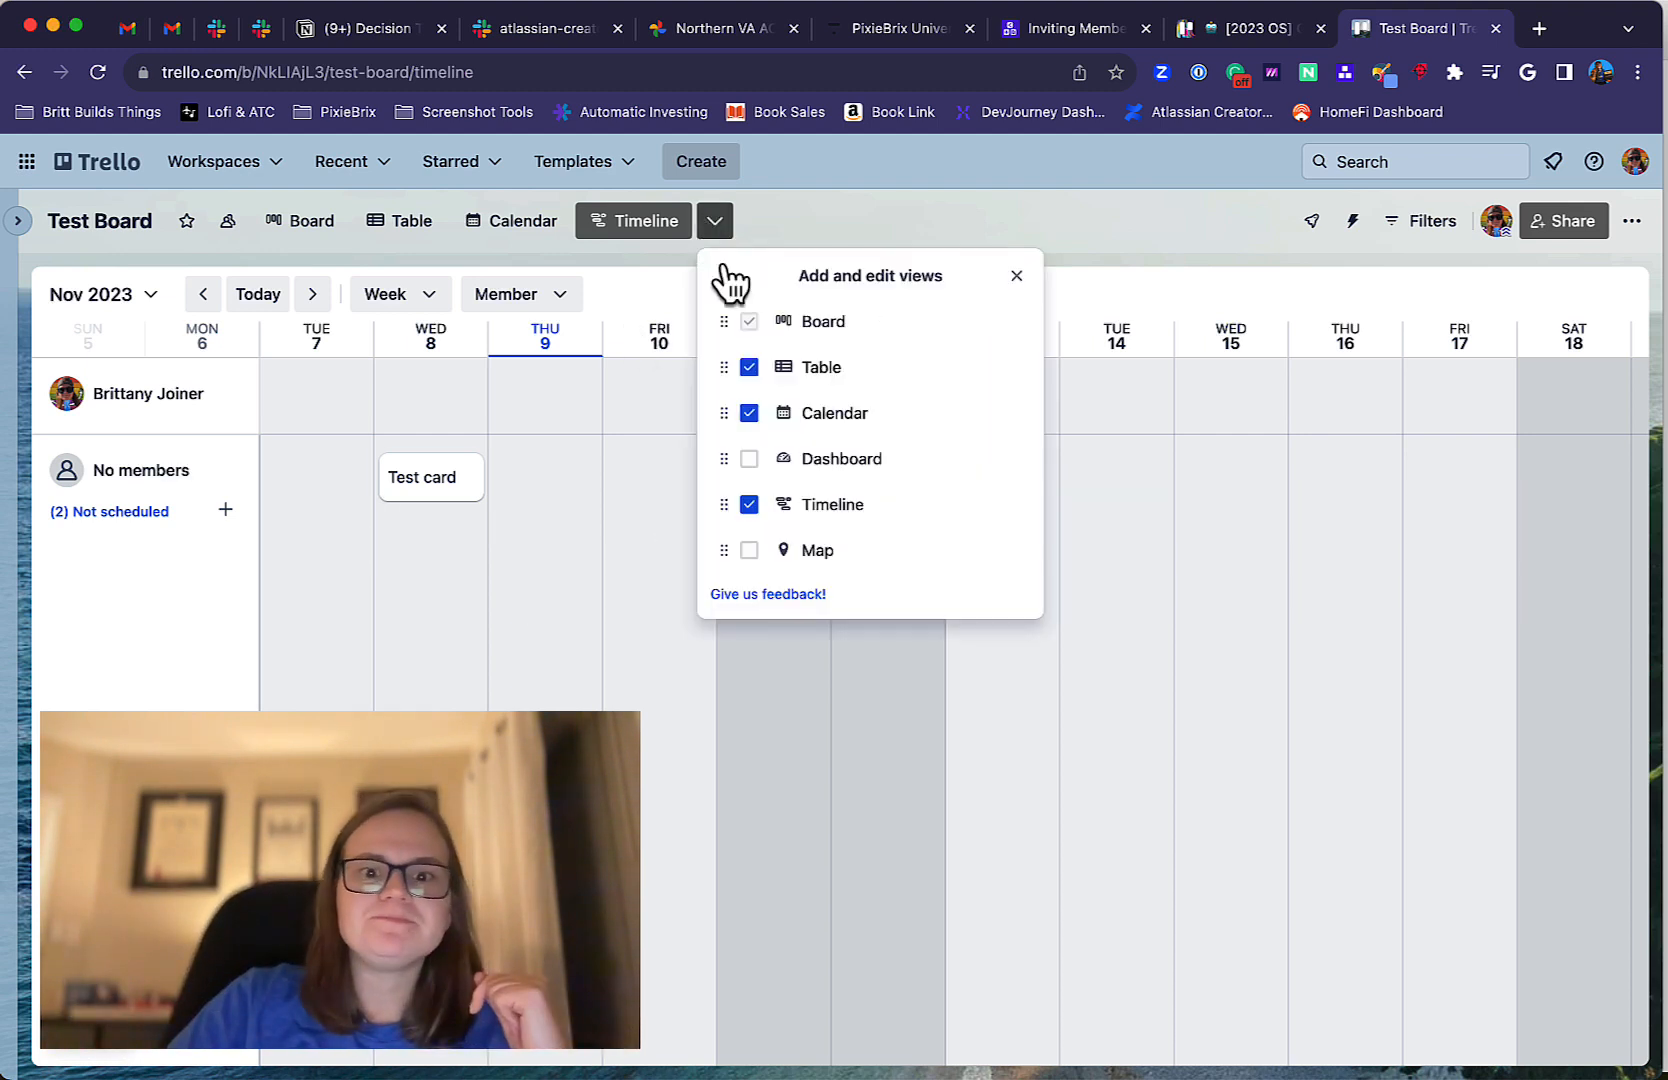
{"action": "left_click", "coordinate": [837, 467]}
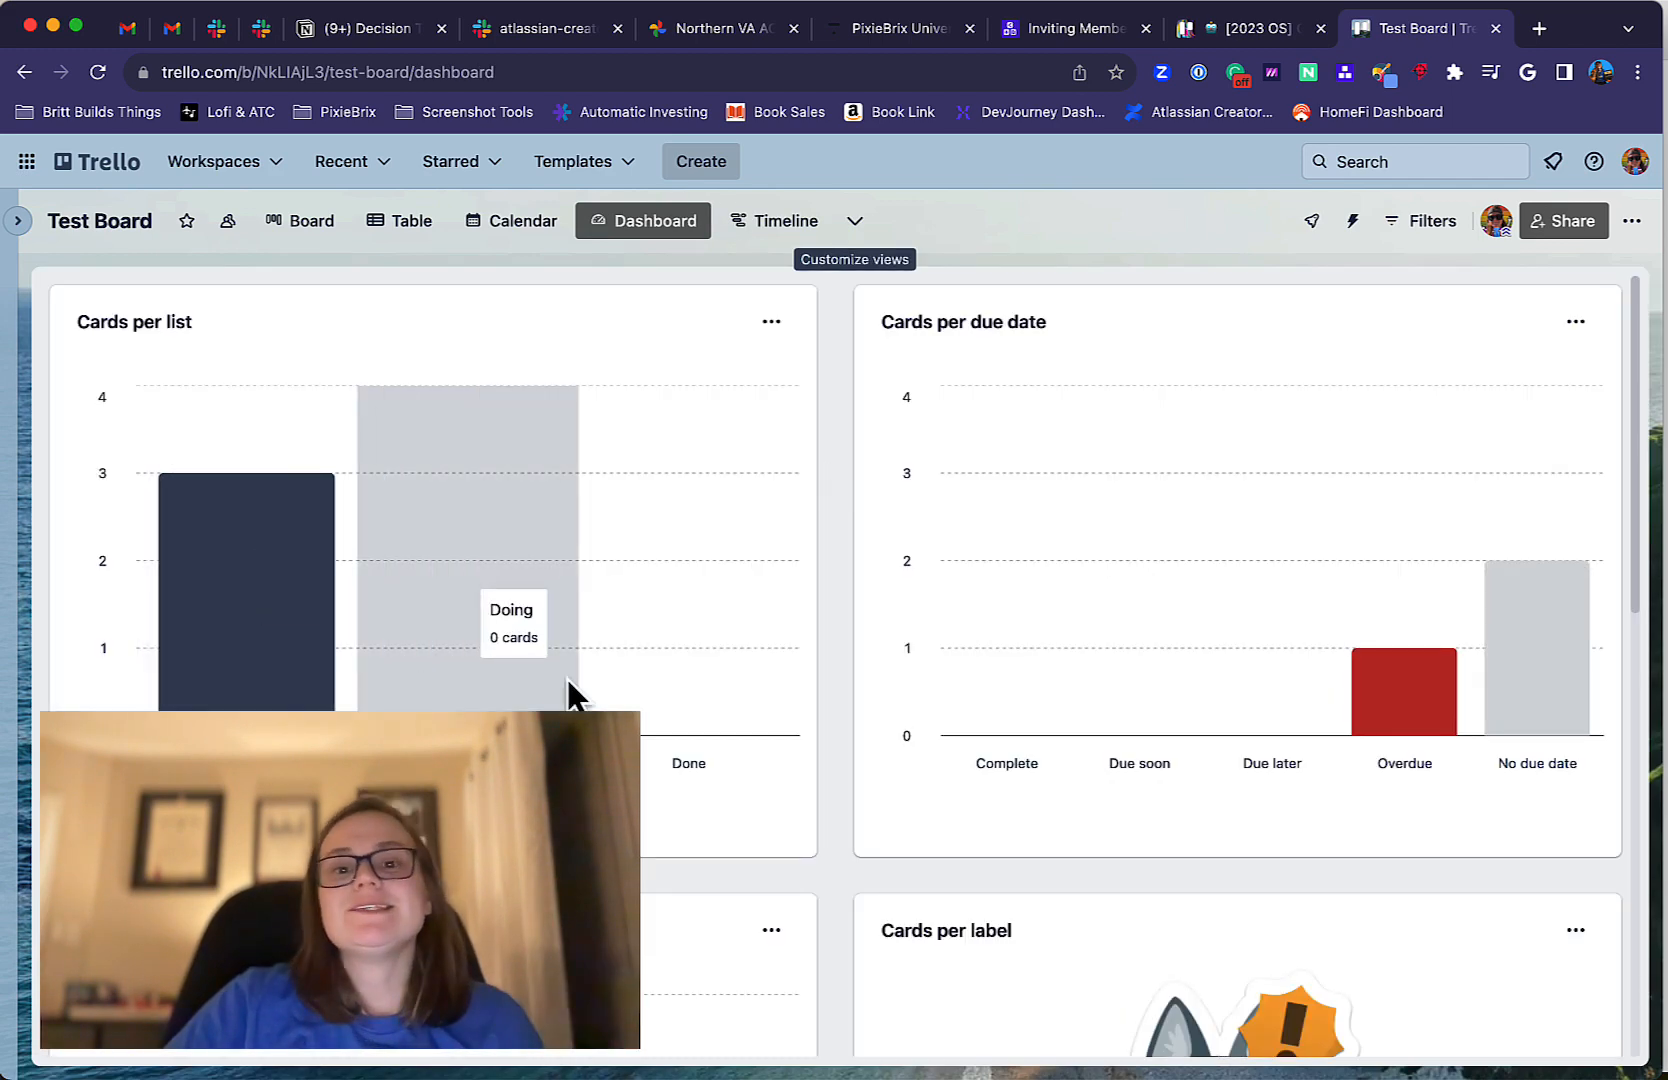
{"action": "scroll", "coordinate": [568, 695], "scroll_direction": "down", "scroll_amount": 4}
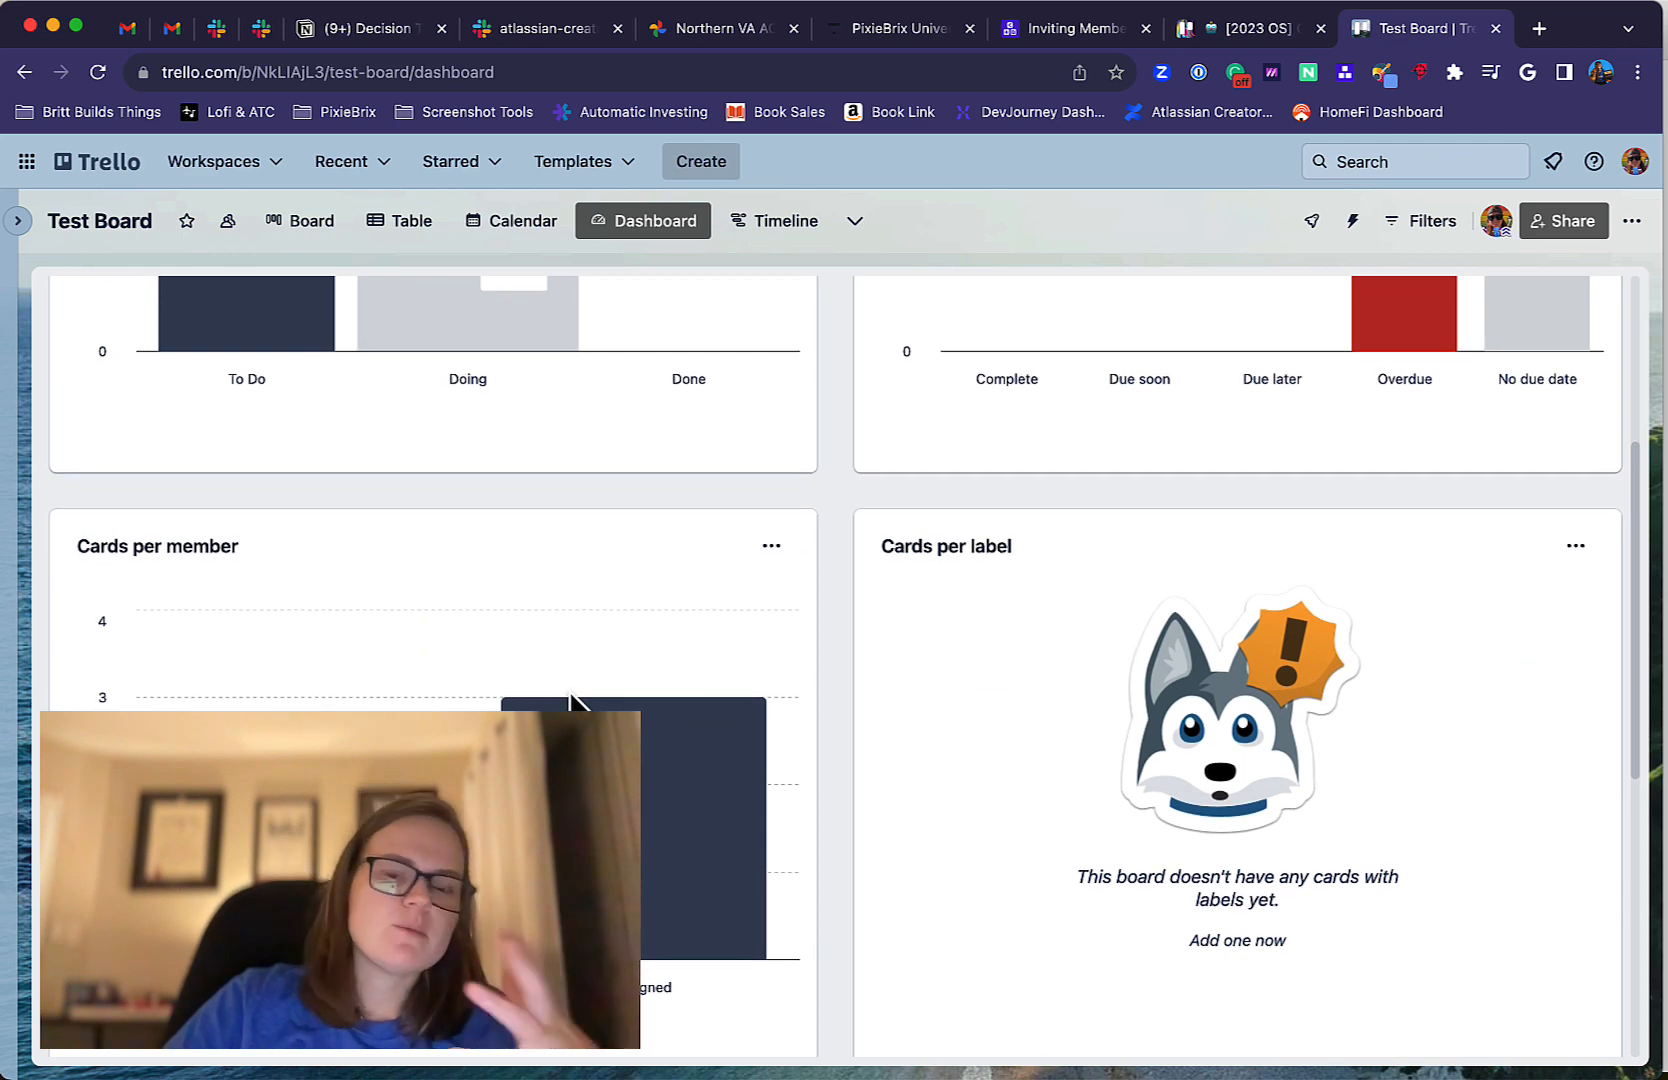
{"action": "scroll", "coordinate": [570, 697], "scroll_direction": "up", "scroll_amount": 4}
{"action": "scroll", "coordinate": [570, 697], "scroll_direction": "down", "scroll_amount": 1}
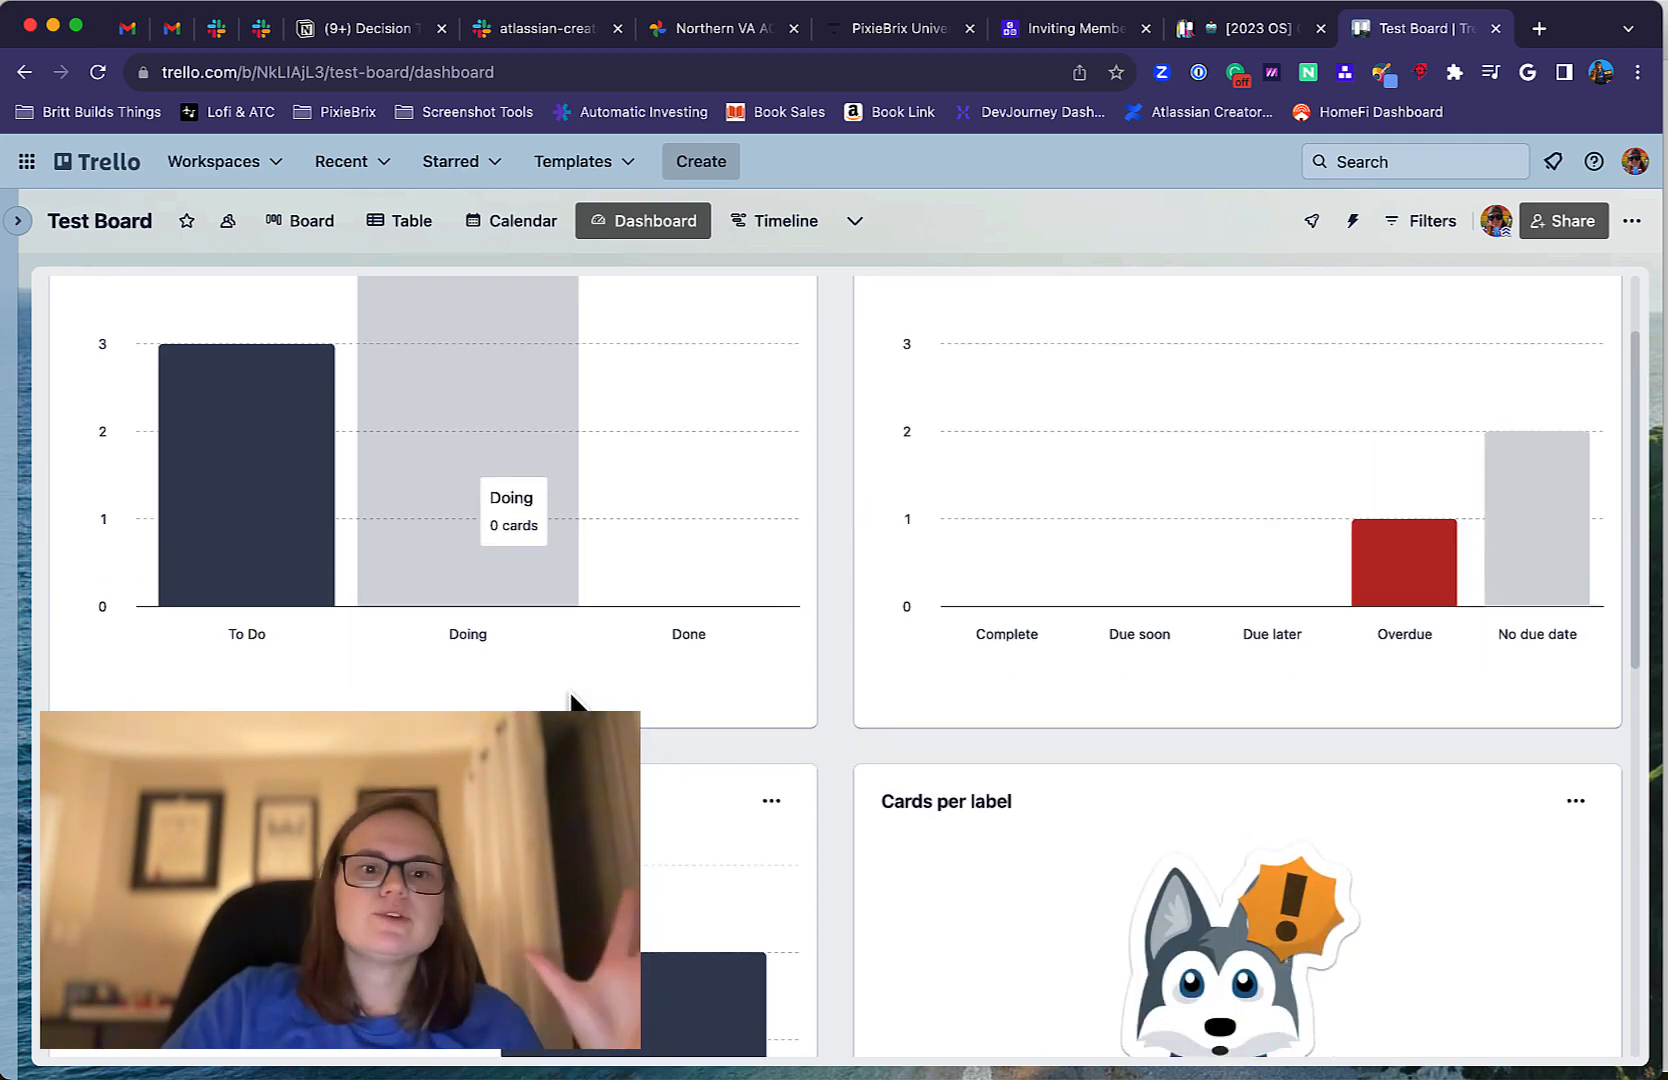
{"action": "scroll", "coordinate": [570, 697], "scroll_direction": "up", "scroll_amount": 2}
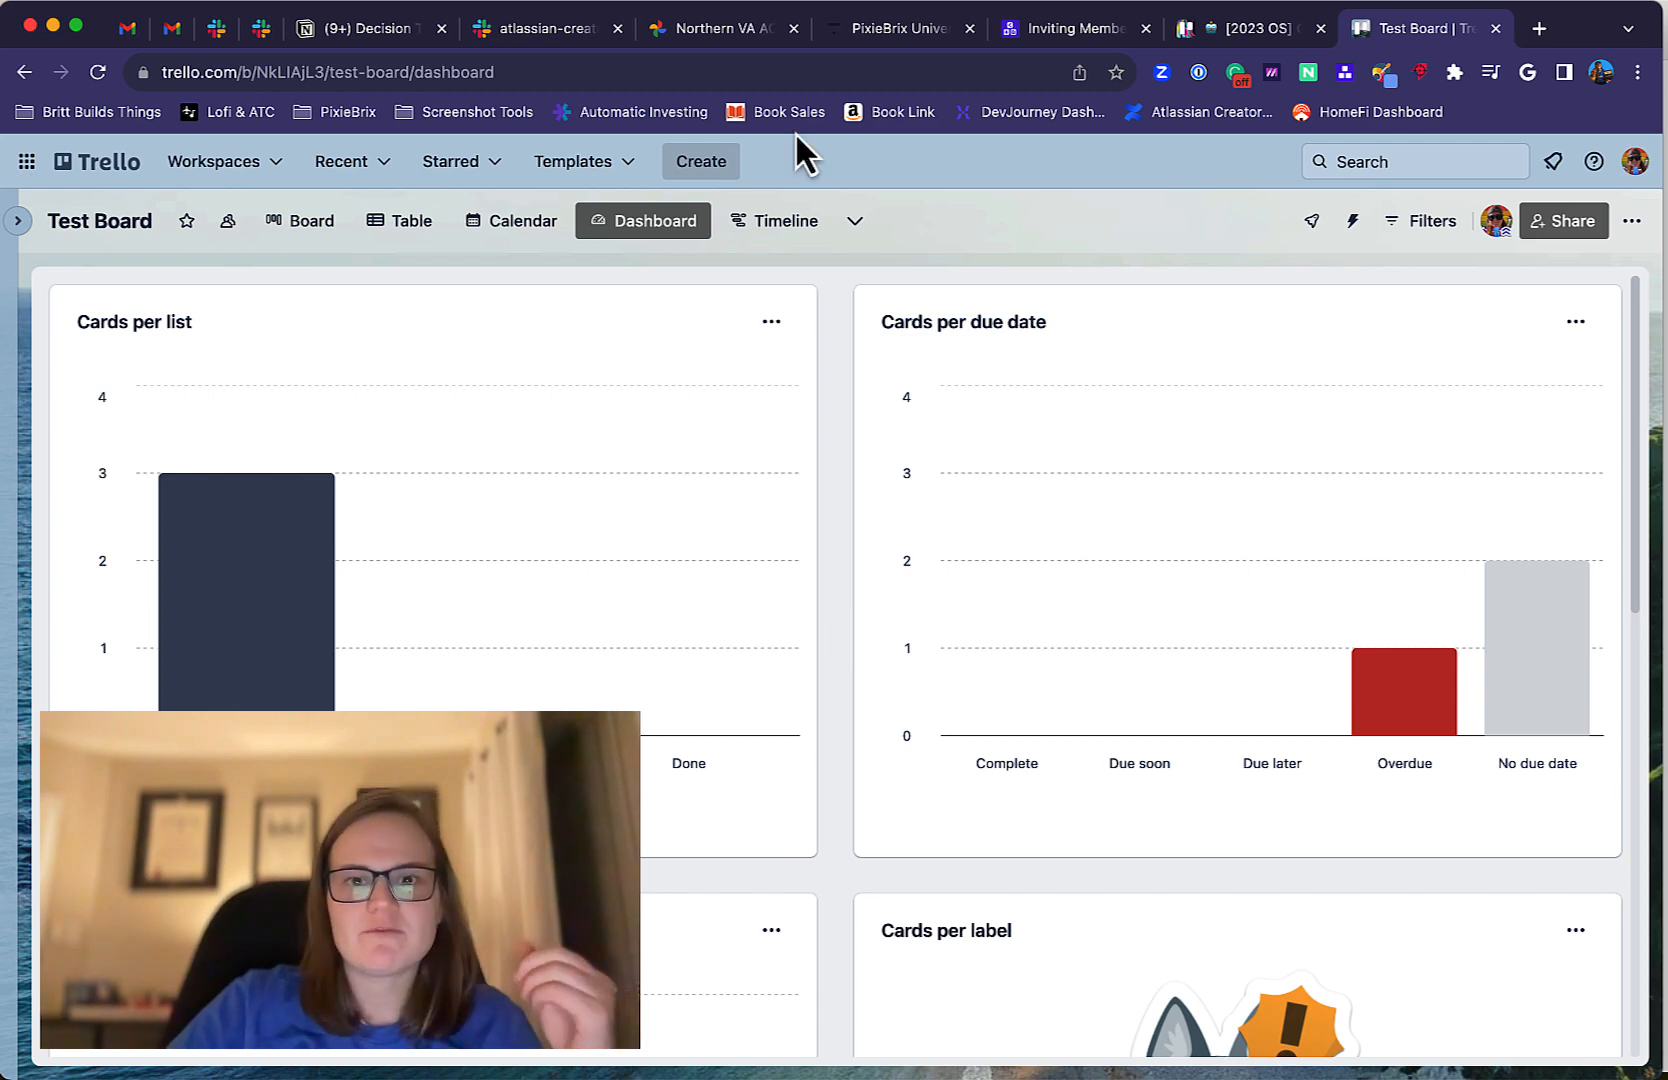
Add the Map view to the board and zoom out to the wider New York area.
{"action": "left_click", "coordinate": [854, 220]}
{"action": "left_click", "coordinate": [944, 563]}
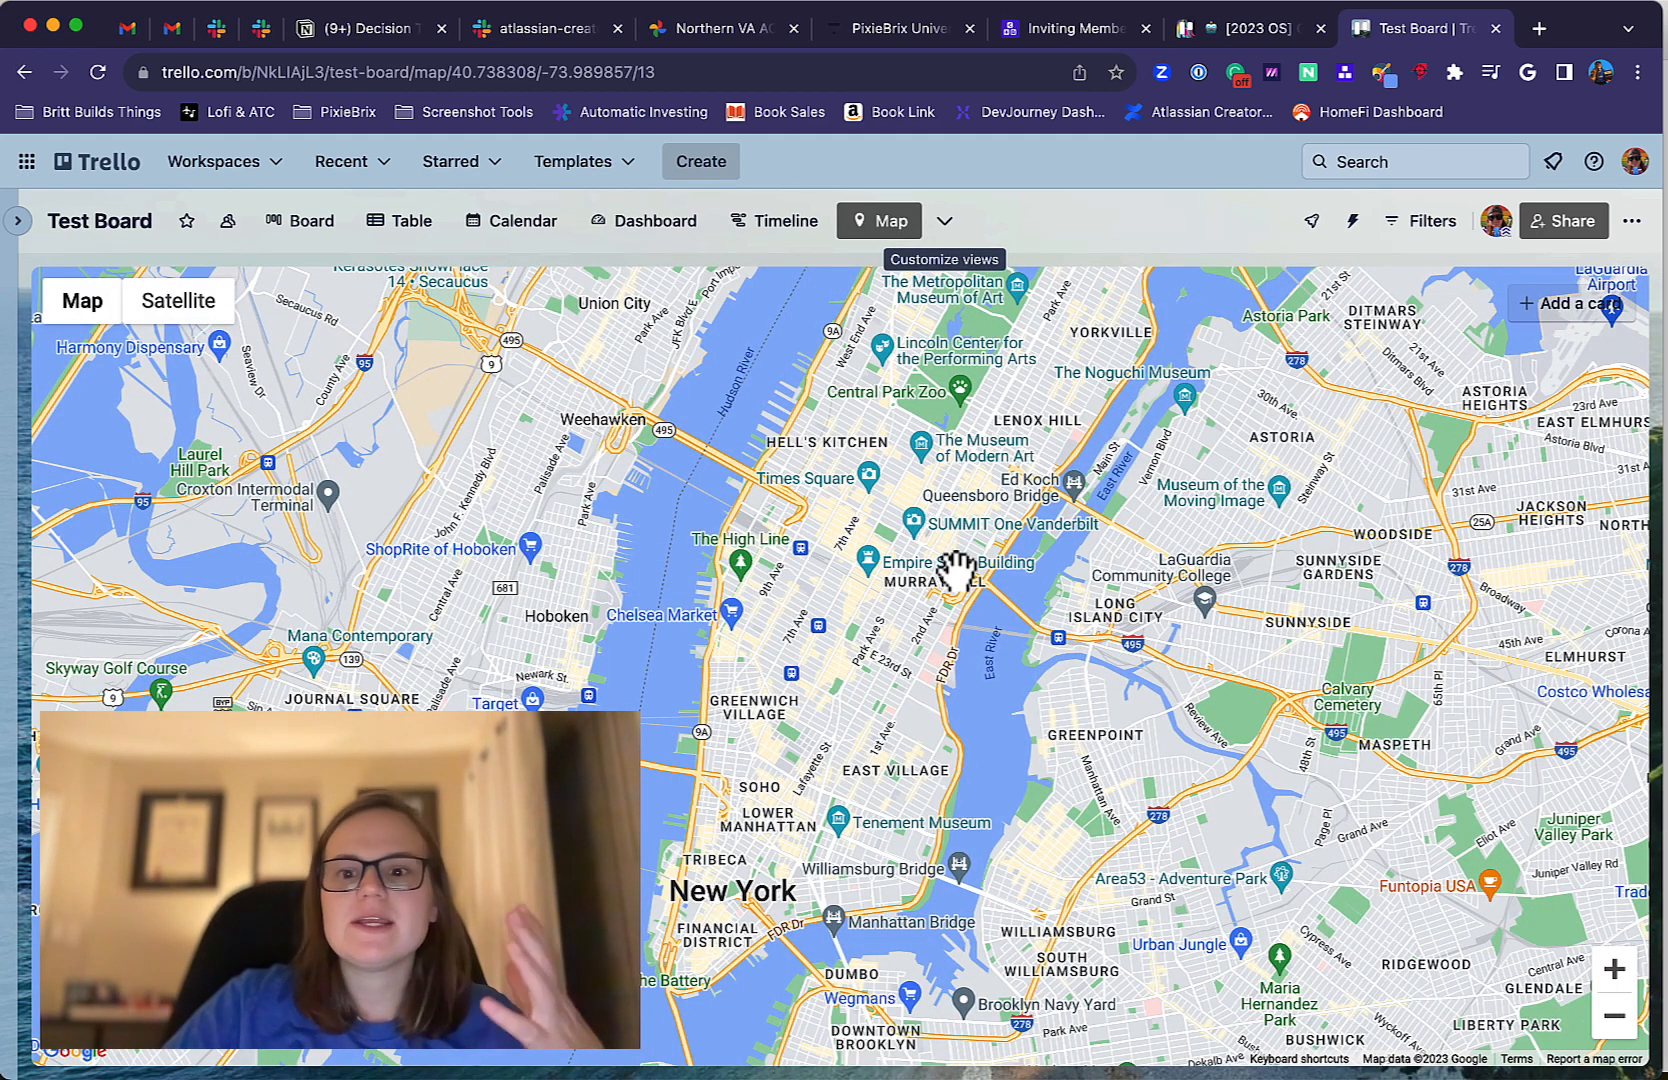
{"action": "scroll", "coordinate": [778, 668], "scroll_direction": "down", "scroll_amount": 3}
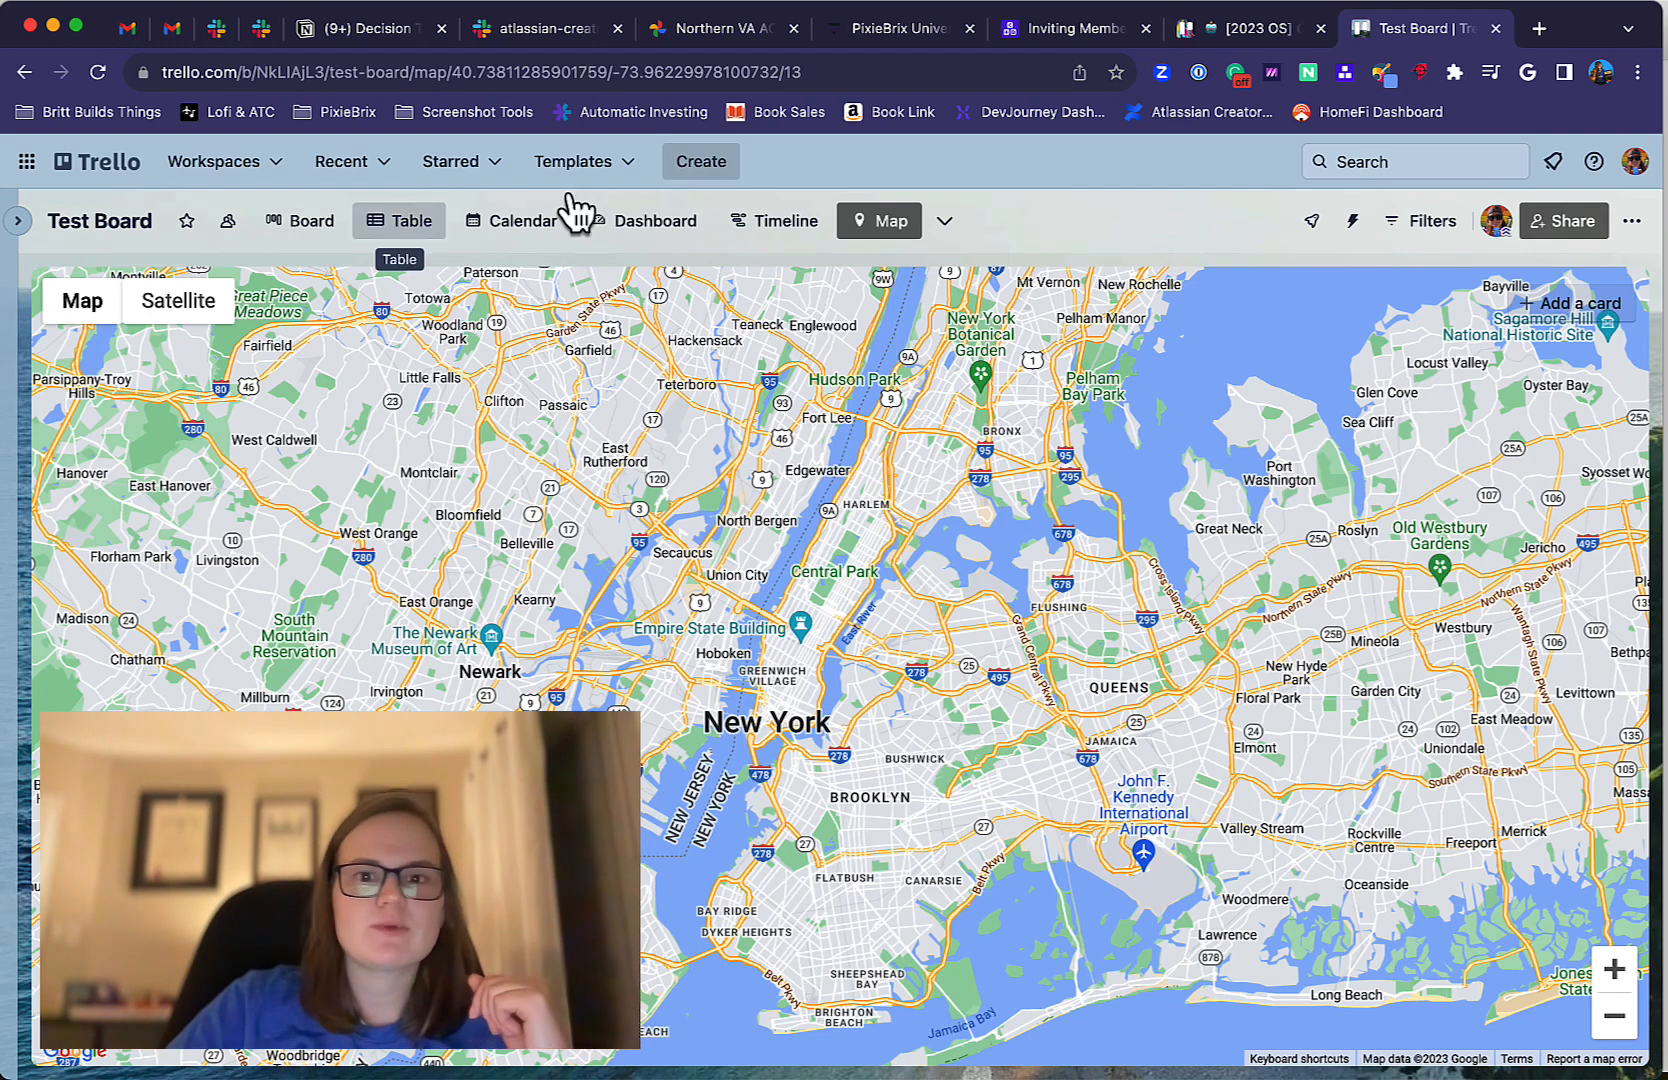
Open the Trello pricing page at trello.com/pricing.
{"action": "key", "text": "super+l"}
{"action": "type", "text": "pricing"}
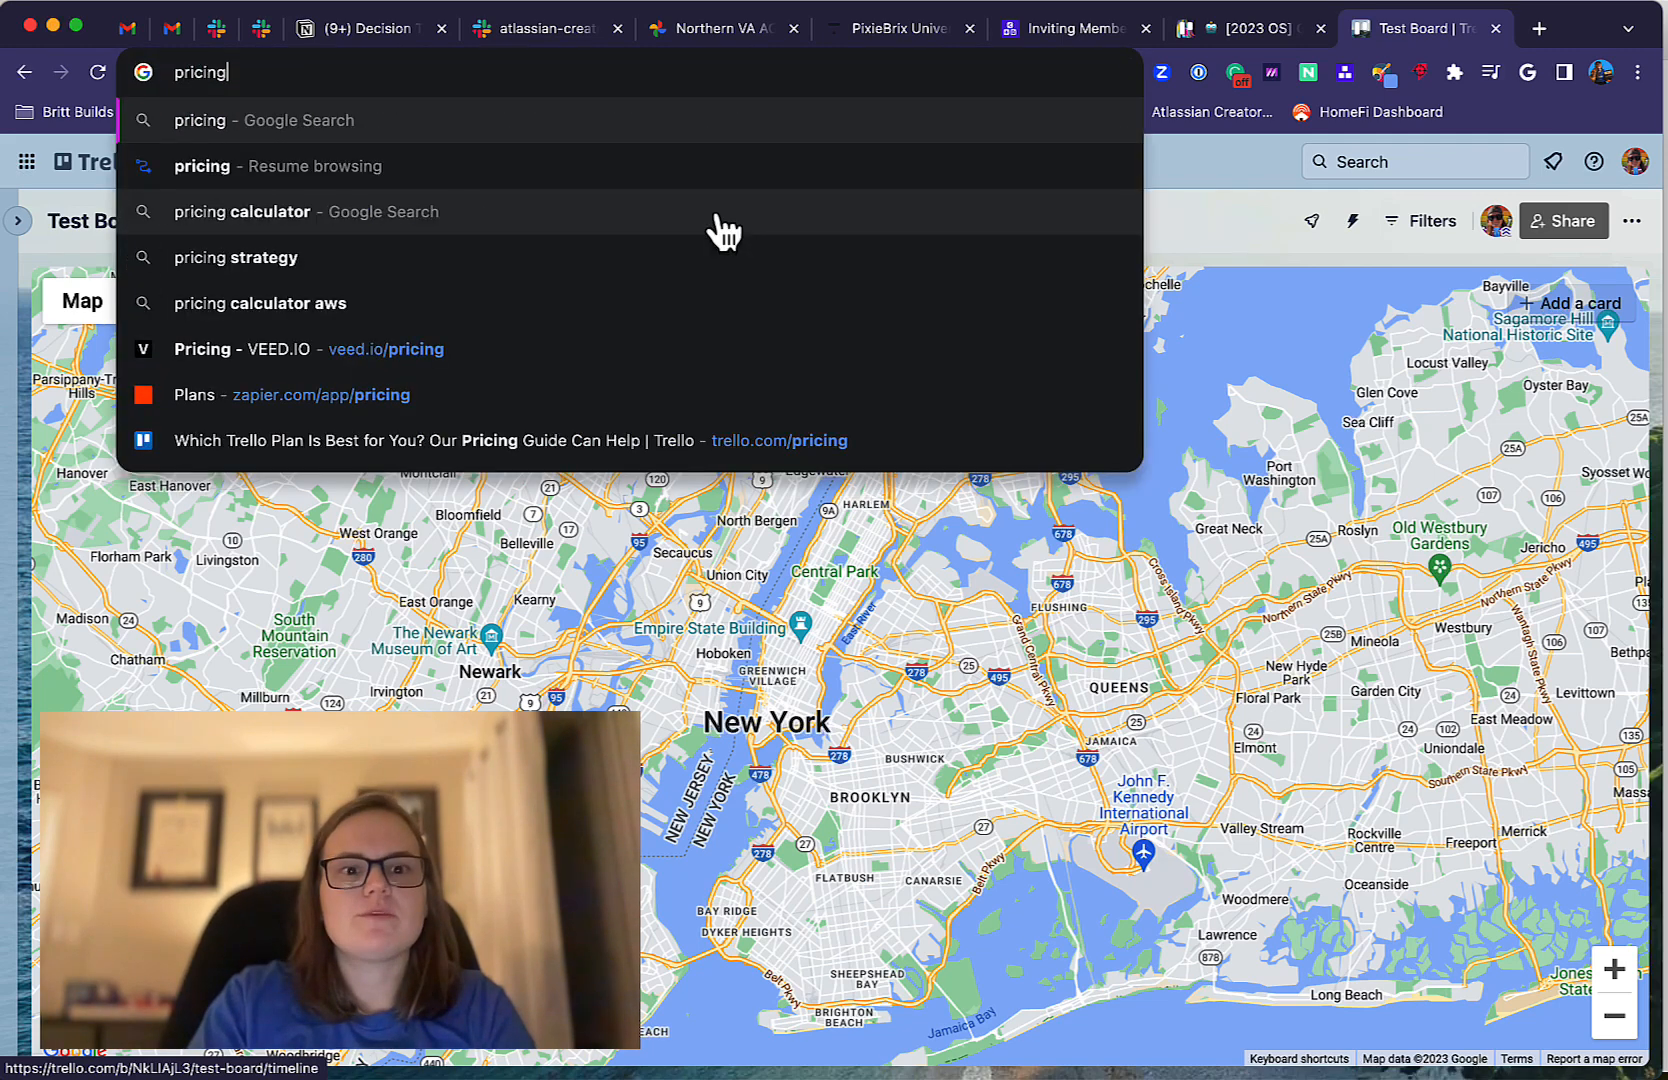
{"action": "key", "text": "Down"}
{"action": "key", "text": "Down"}
{"action": "key", "text": "Down"}
{"action": "key", "text": "Down"}
{"action": "key", "text": "Down"}
{"action": "key", "text": "Down"}
{"action": "key", "text": "Down"}
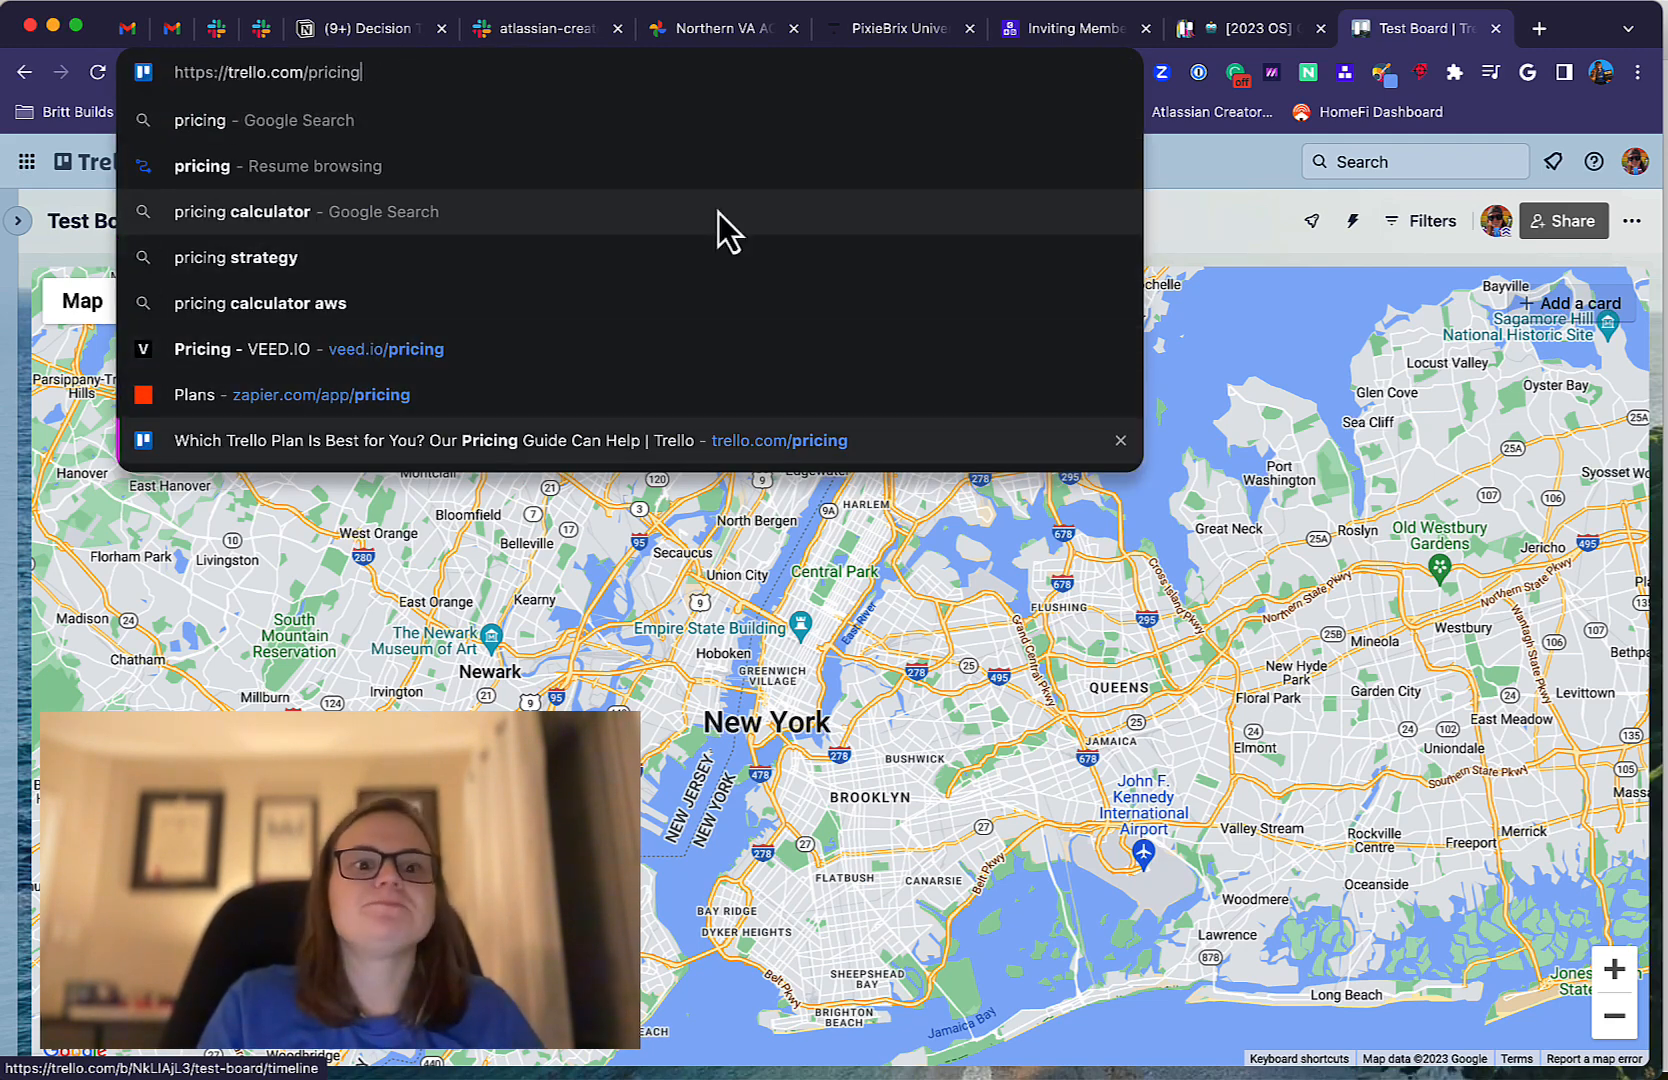
{"action": "key", "text": "Return"}
Compare the prices and included features of the Free, Standard, Premium and Enterprise plans.
{"action": "scroll", "coordinate": [764, 559], "scroll_direction": "down", "scroll_amount": 3}
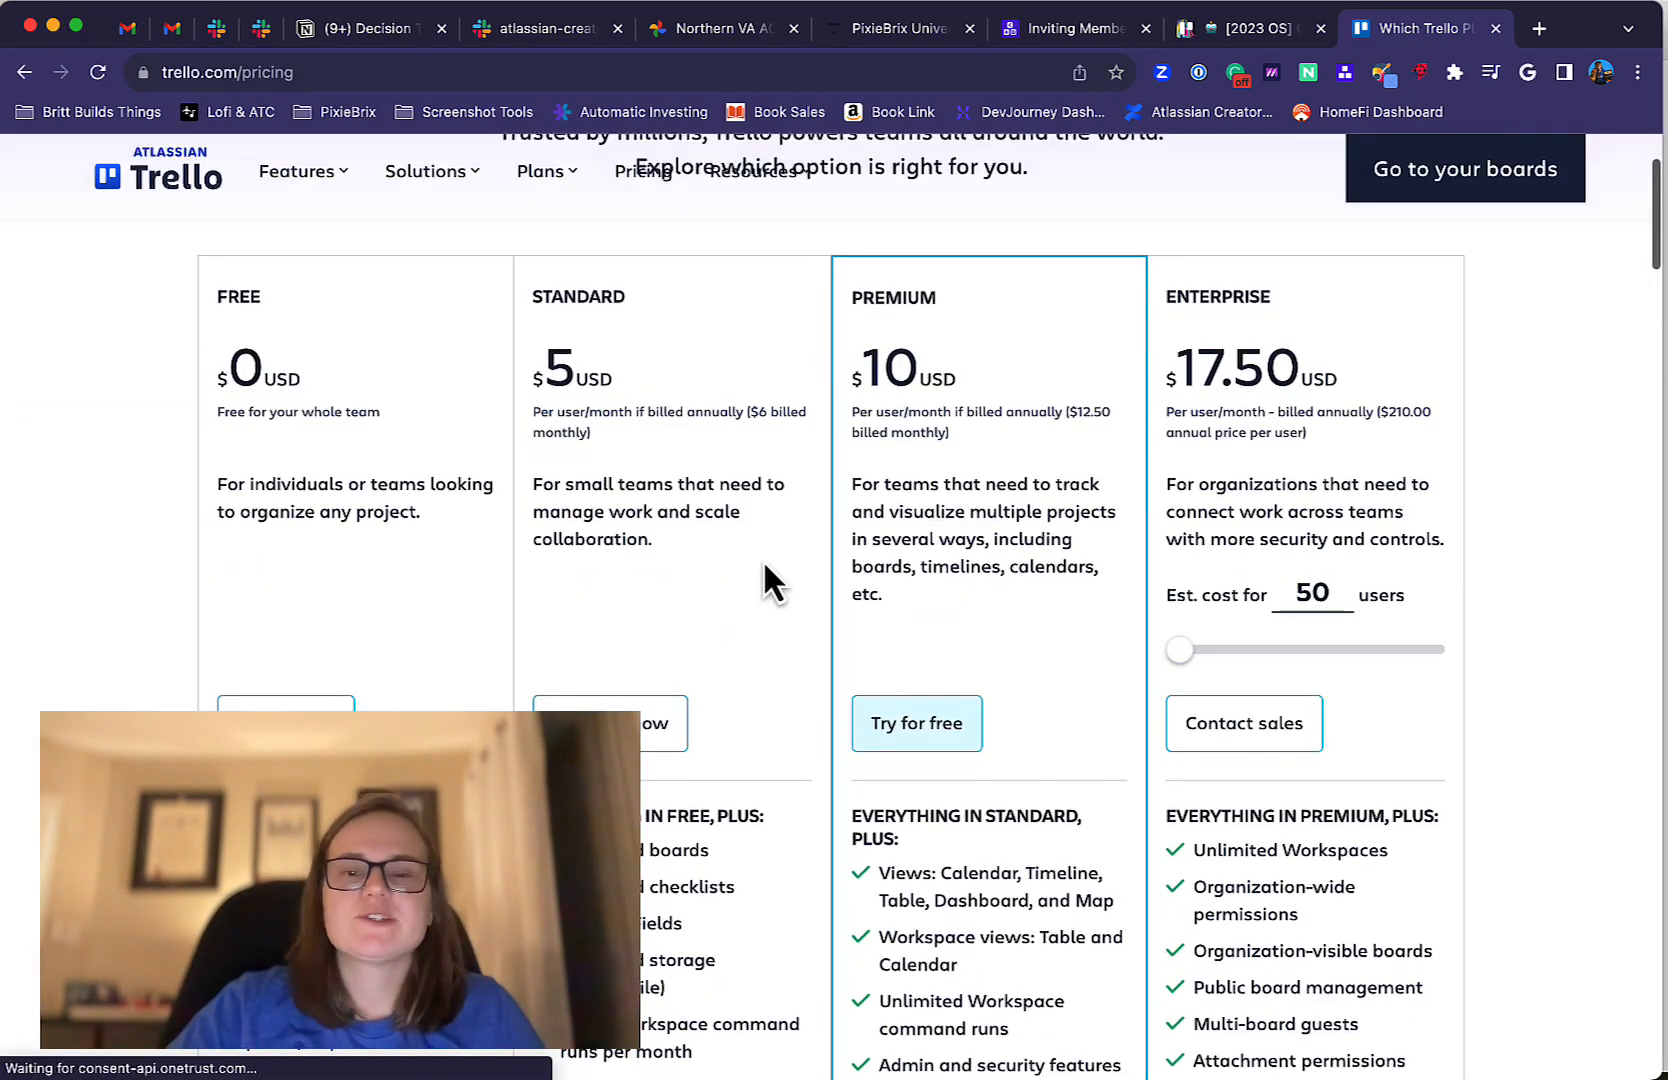
{"action": "scroll", "coordinate": [765, 565], "scroll_direction": "down", "scroll_amount": 3}
{"action": "scroll", "coordinate": [765, 565], "scroll_direction": "up", "scroll_amount": 3}
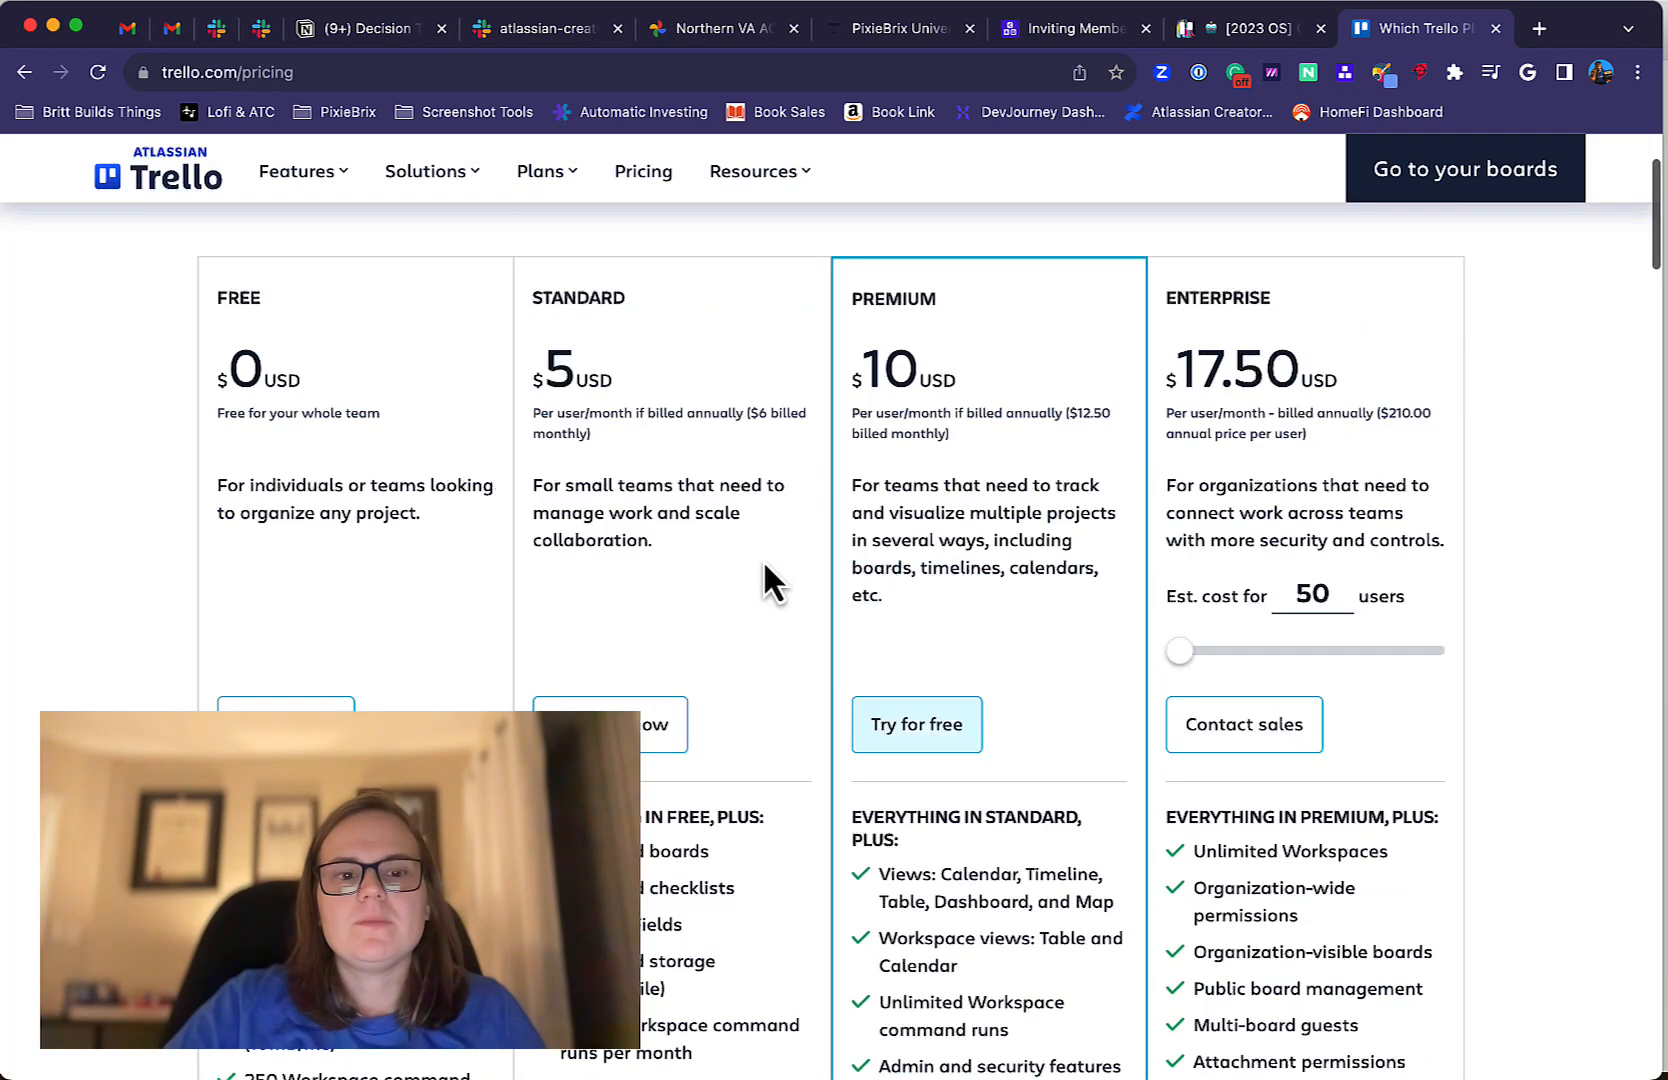
{"action": "scroll", "coordinate": [764, 559], "scroll_direction": "down", "scroll_amount": 1}
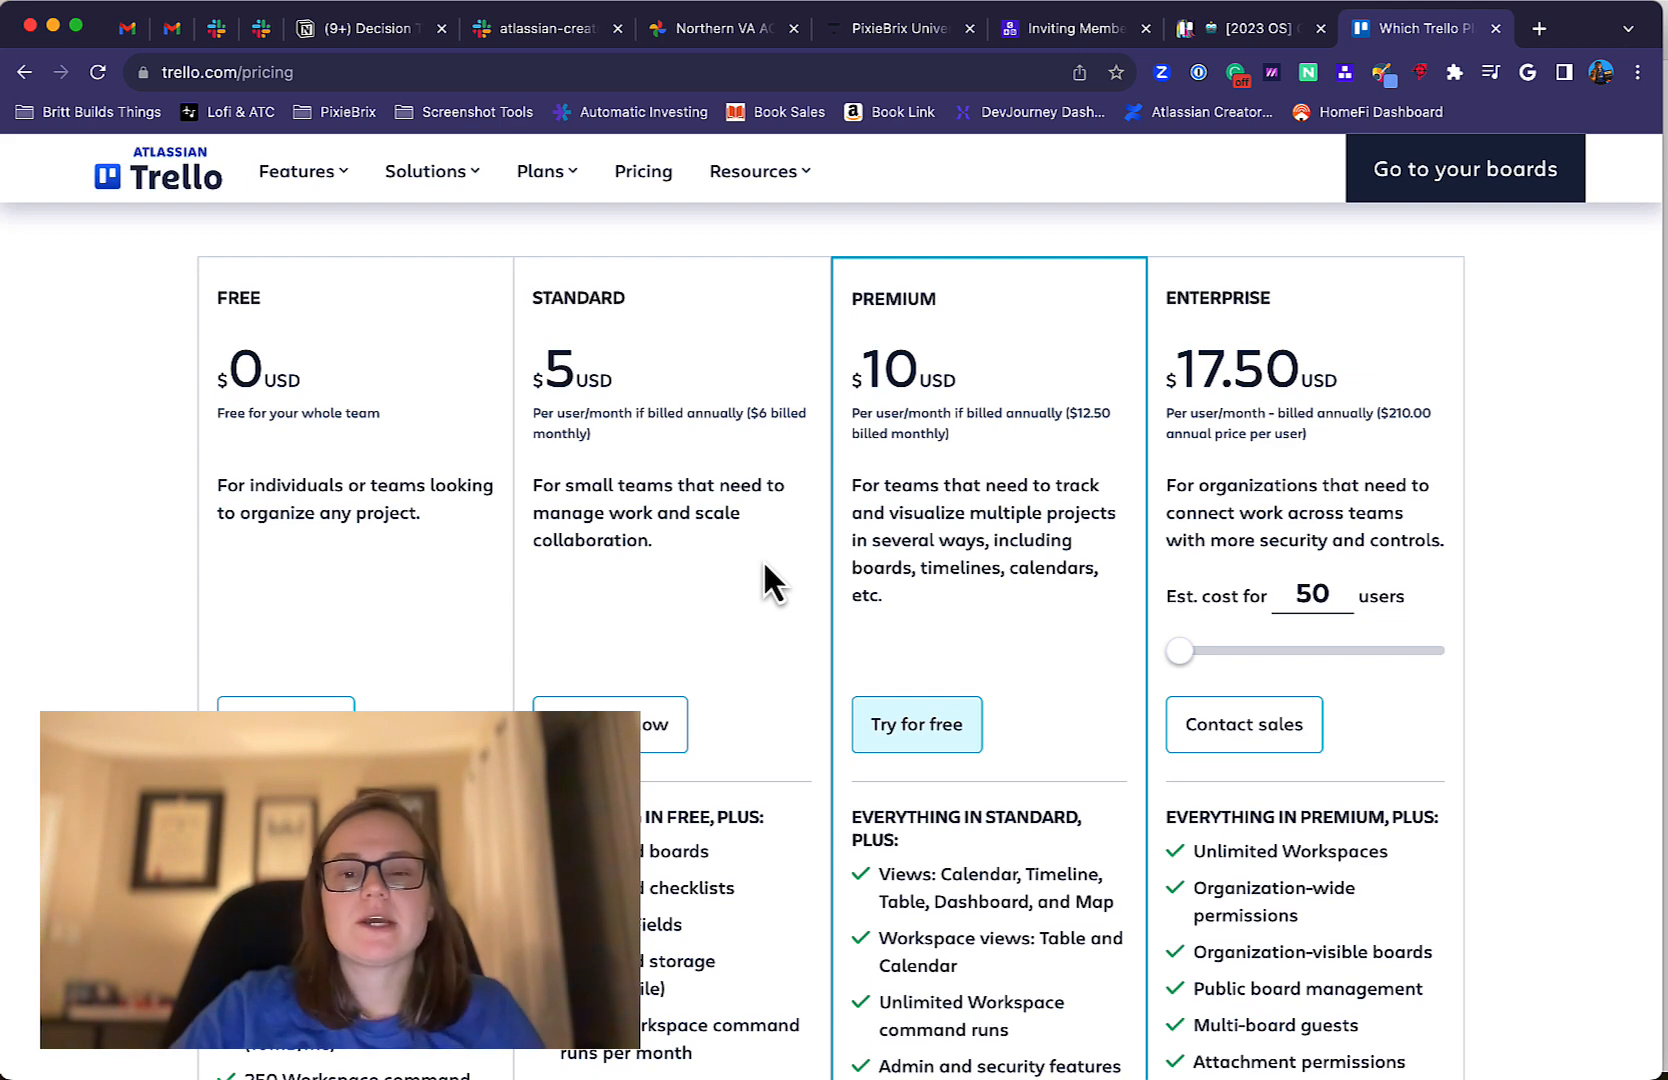
{"action": "scroll", "coordinate": [265, 678], "scroll_direction": "down", "scroll_amount": 3}
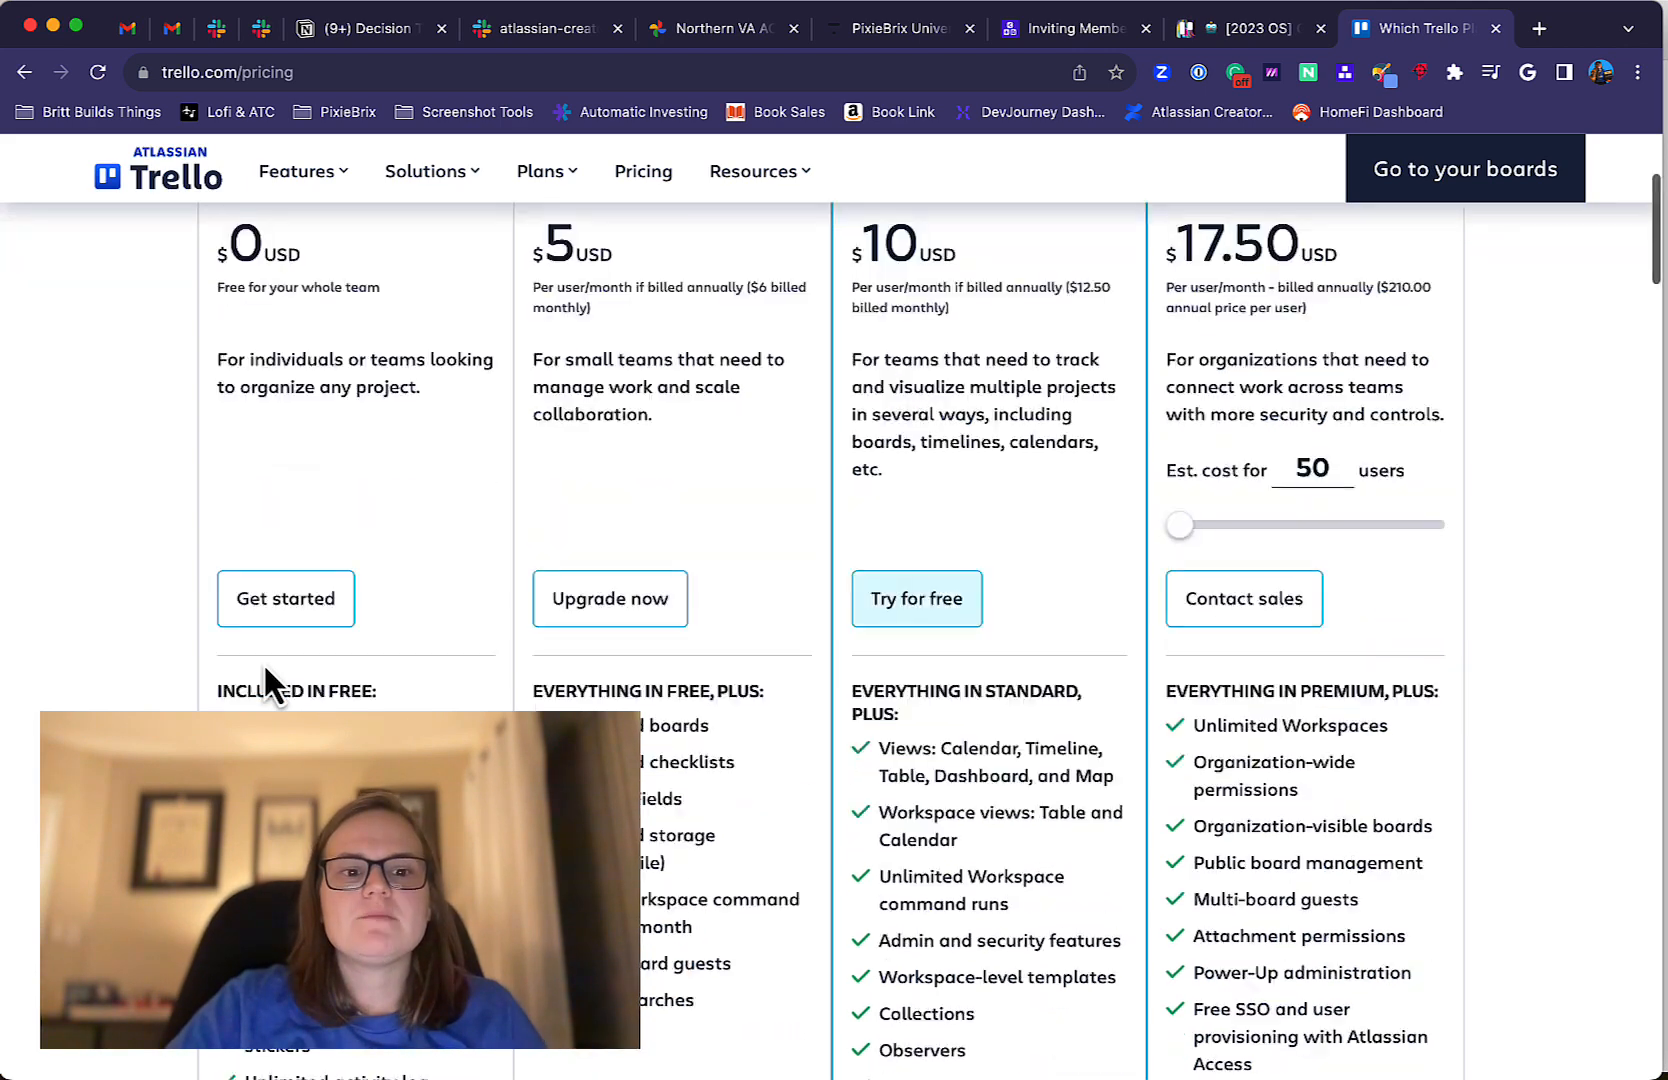
{"action": "scroll", "coordinate": [265, 678], "scroll_direction": "up", "scroll_amount": 3}
{"action": "scroll", "coordinate": [265, 678], "scroll_direction": "down", "scroll_amount": 3}
{"action": "scroll", "coordinate": [266, 680], "scroll_direction": "down", "scroll_amount": 2}
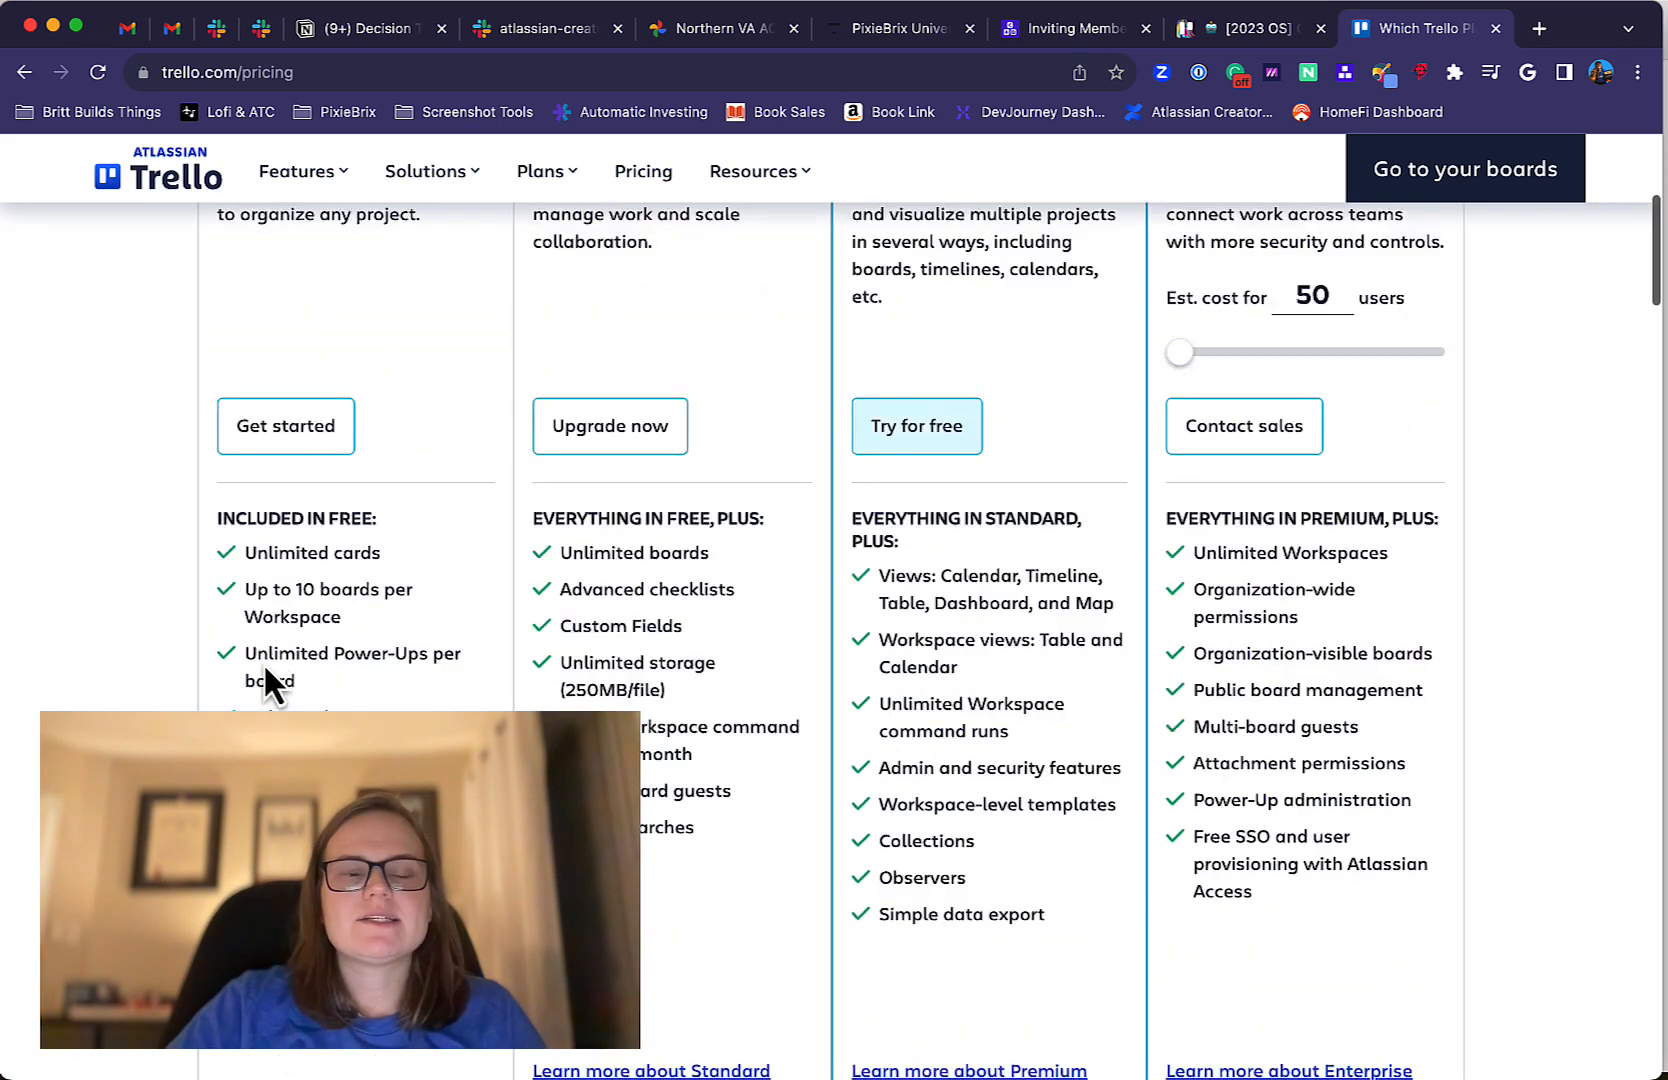
Examine the Free plan's included boards, Power-Ups and storage on the pricing page.
{"action": "scroll", "coordinate": [385, 425], "scroll_direction": "up", "scroll_amount": 3}
{"action": "scroll", "coordinate": [385, 425], "scroll_direction": "down", "scroll_amount": 3}
{"action": "scroll", "coordinate": [381, 405], "scroll_direction": "down", "scroll_amount": 1}
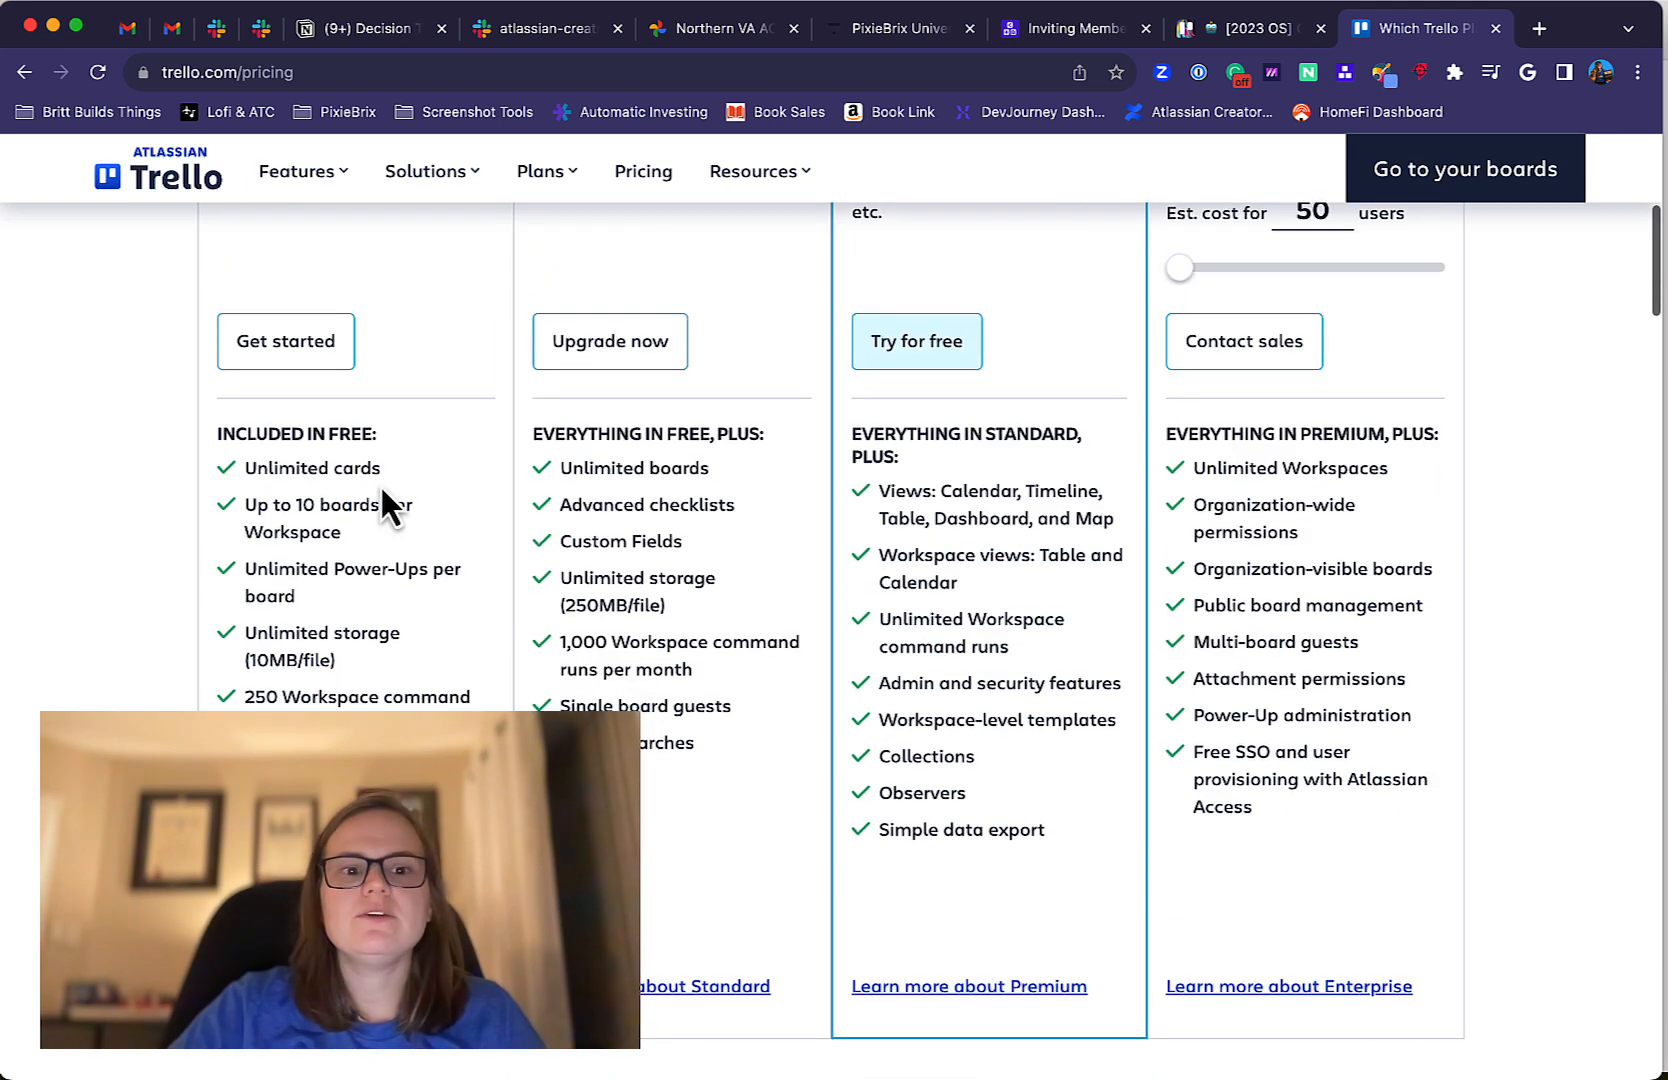
{"action": "double_click", "coordinate": [304, 507]}
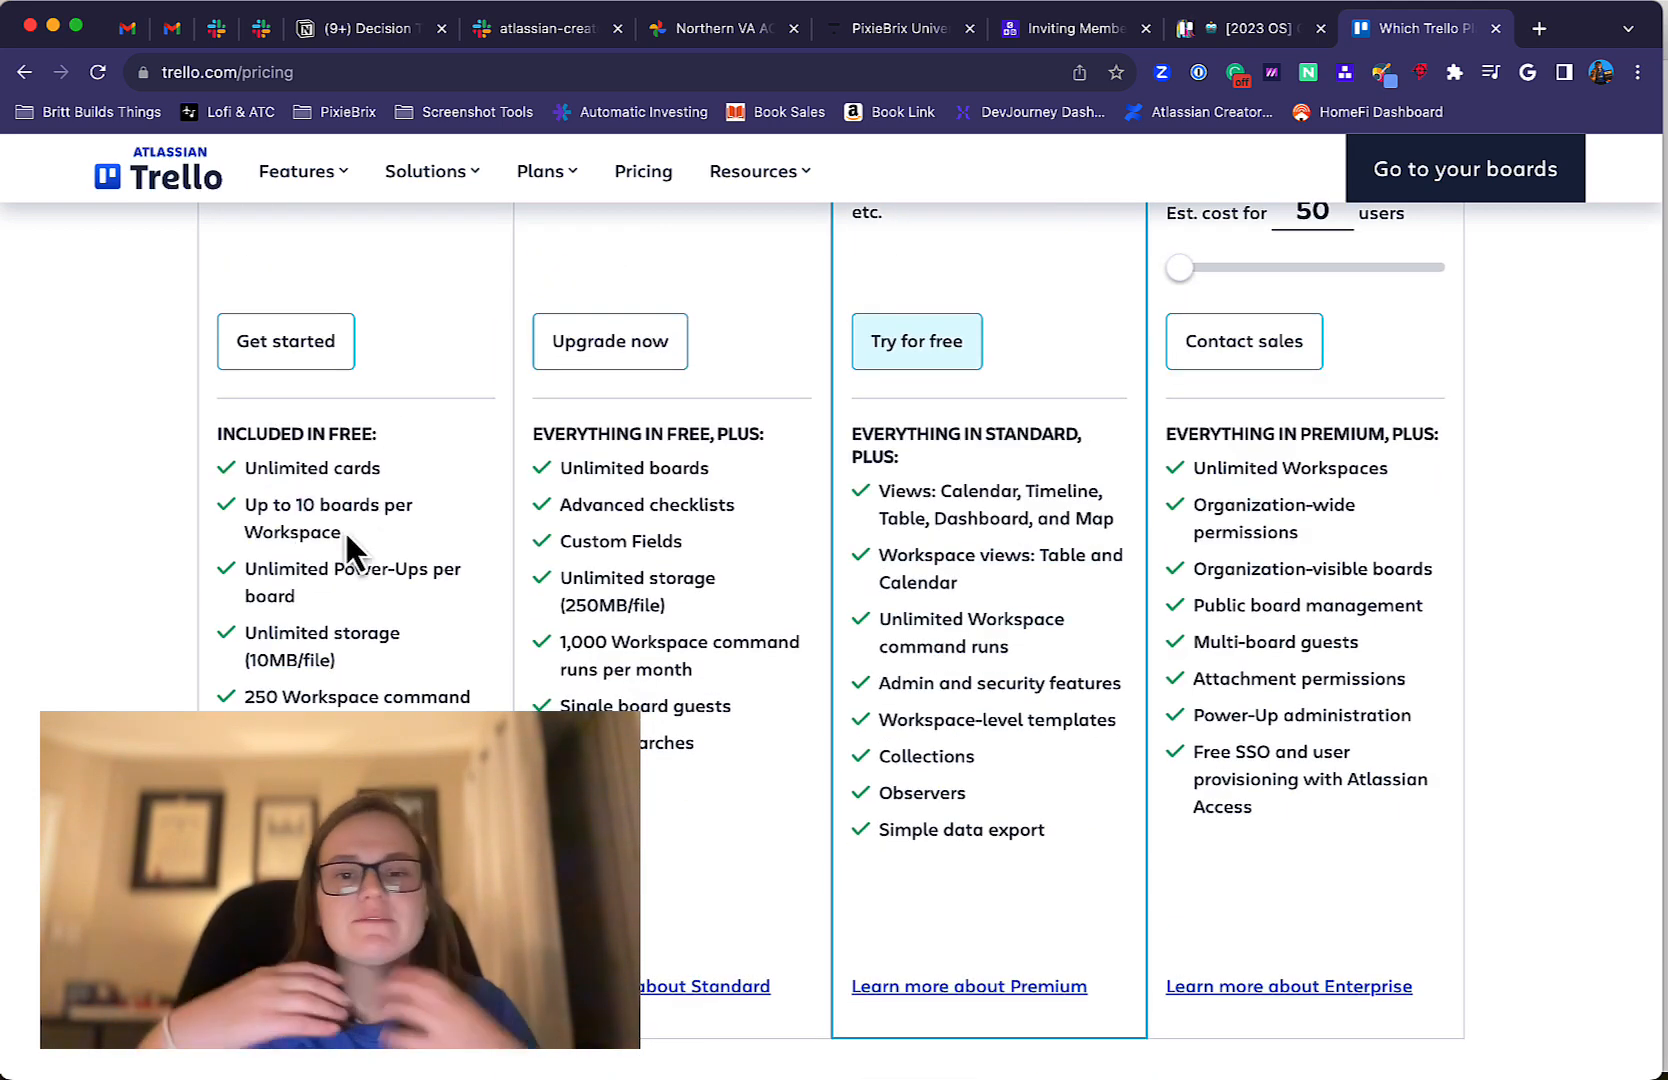
{"action": "scroll", "coordinate": [346, 537], "scroll_direction": "down", "scroll_amount": 1}
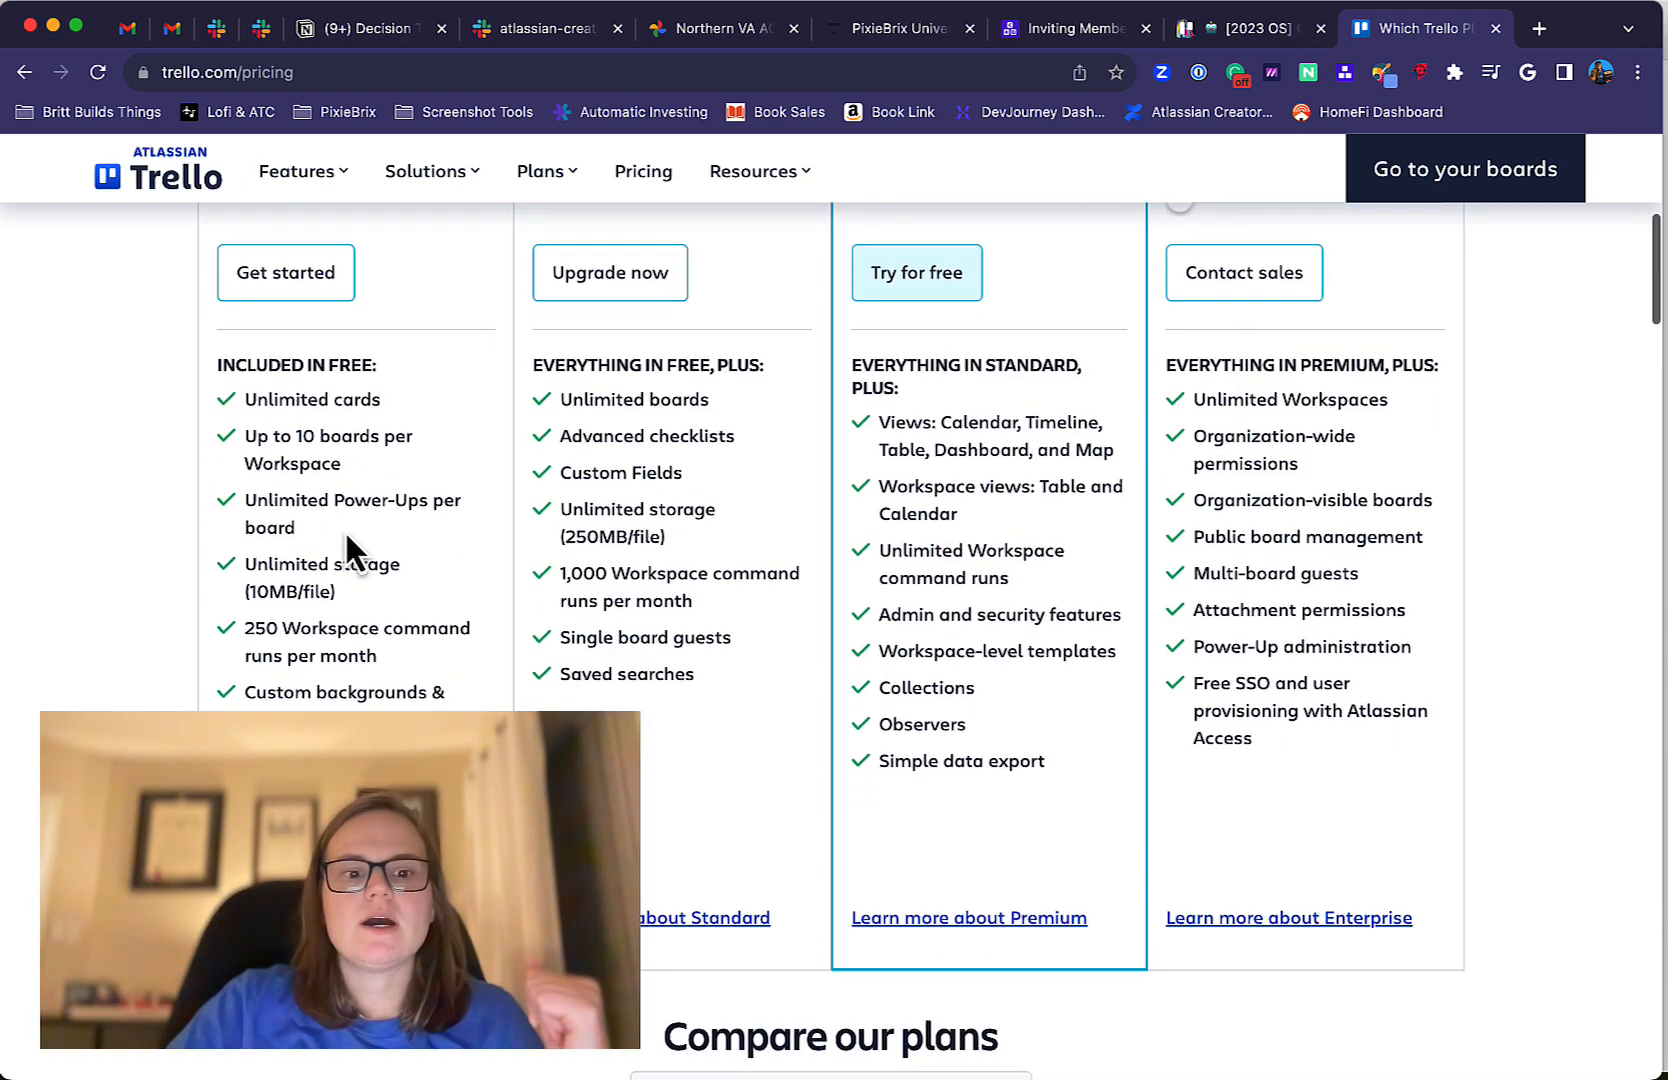
{"action": "scroll", "coordinate": [346, 540], "scroll_direction": "up", "scroll_amount": 5}
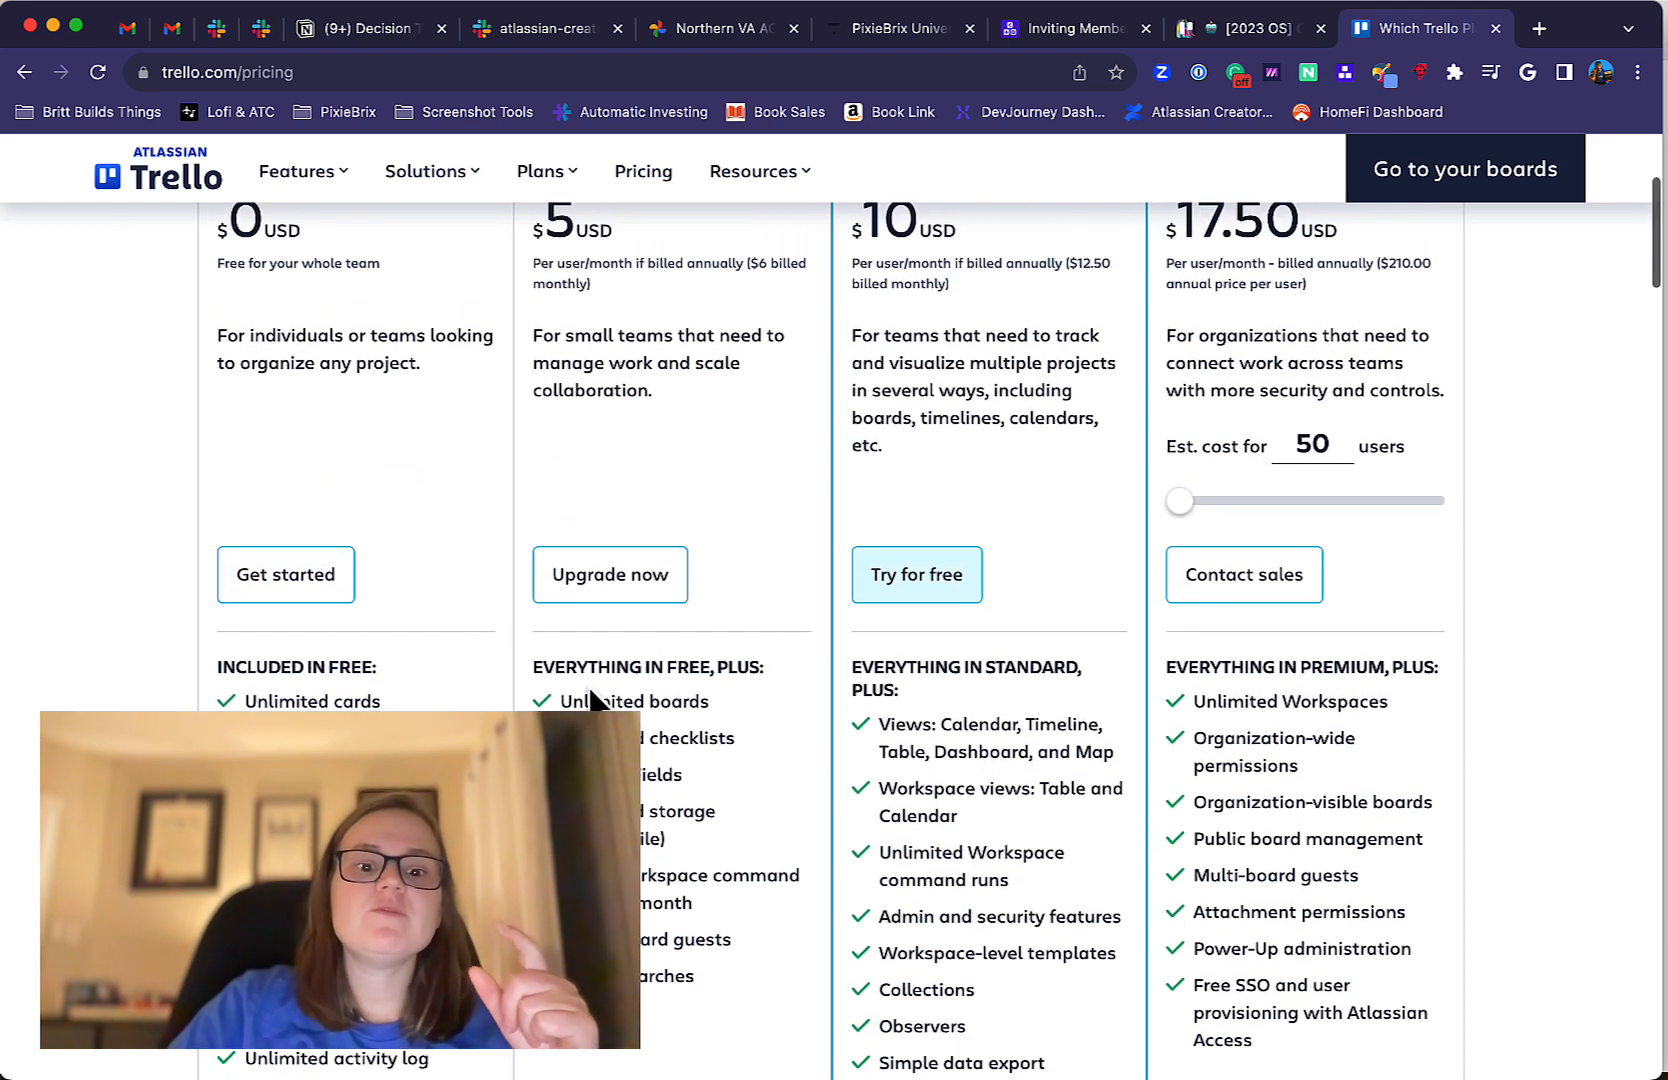
Examine the Standard plan's advanced checklists and Custom Fields entries, glancing at the [2023 OS] Goals board in between.
{"action": "triple_click", "coordinate": [627, 738]}
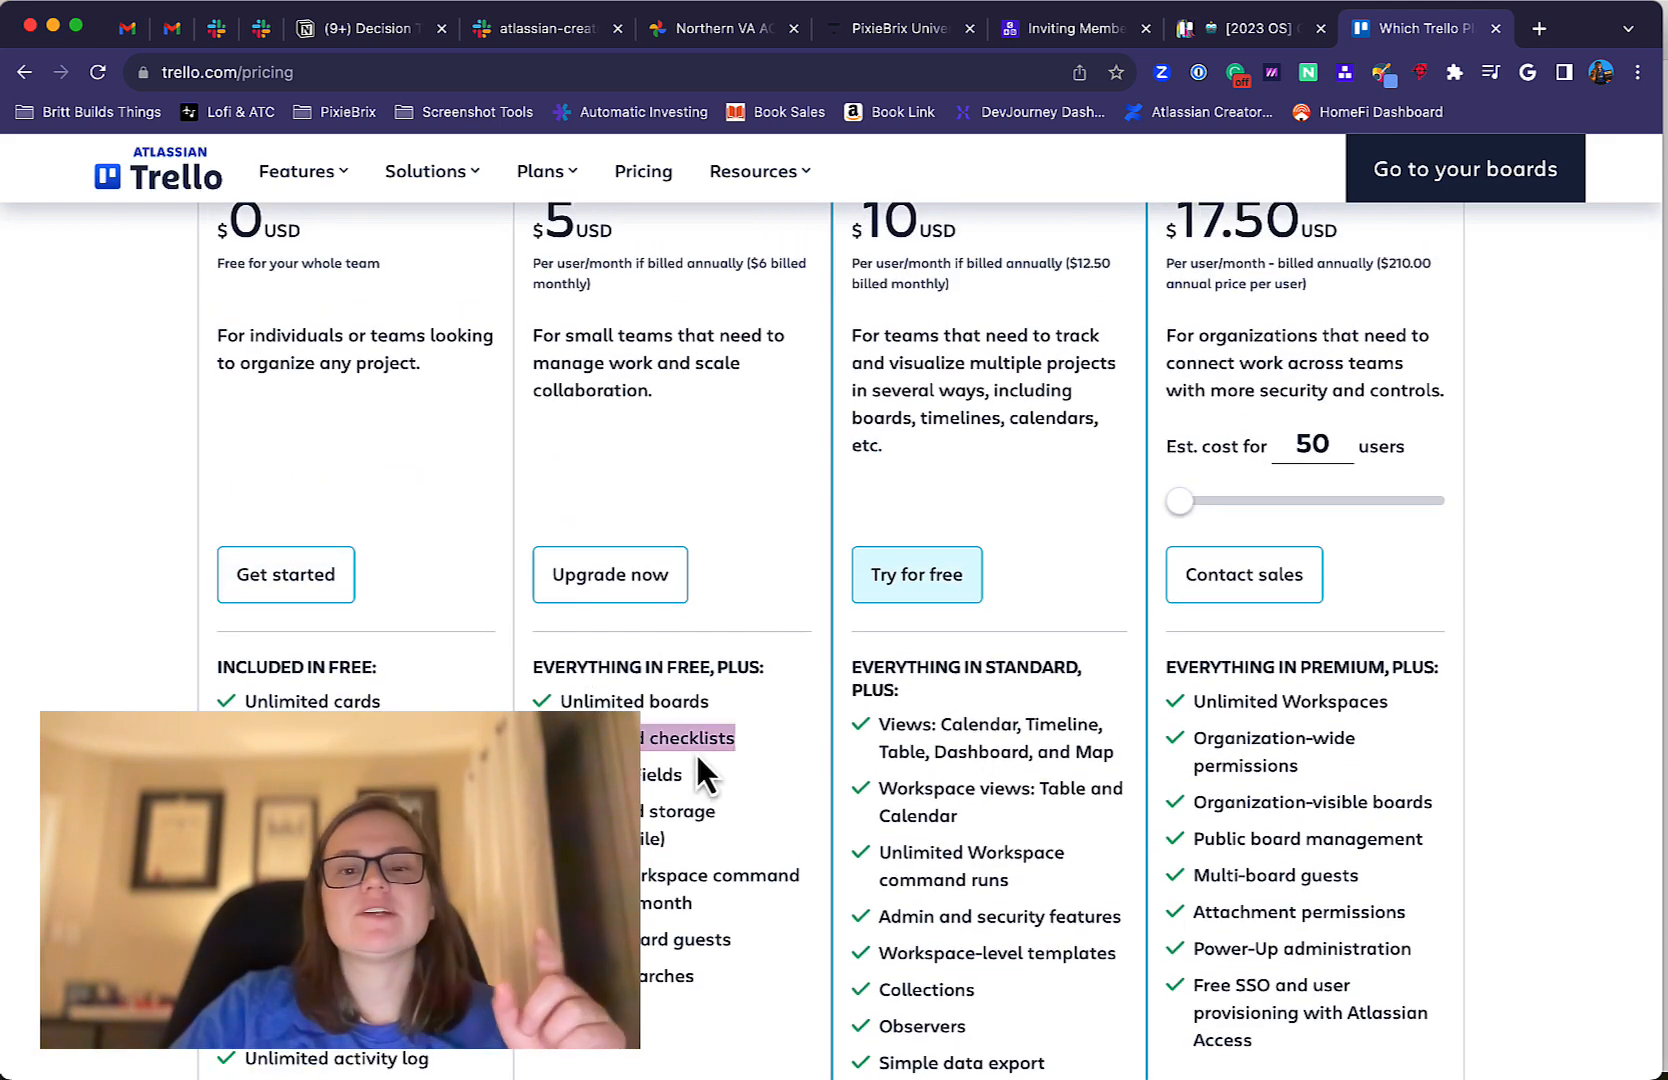
{"action": "left_click", "coordinate": [1259, 31]}
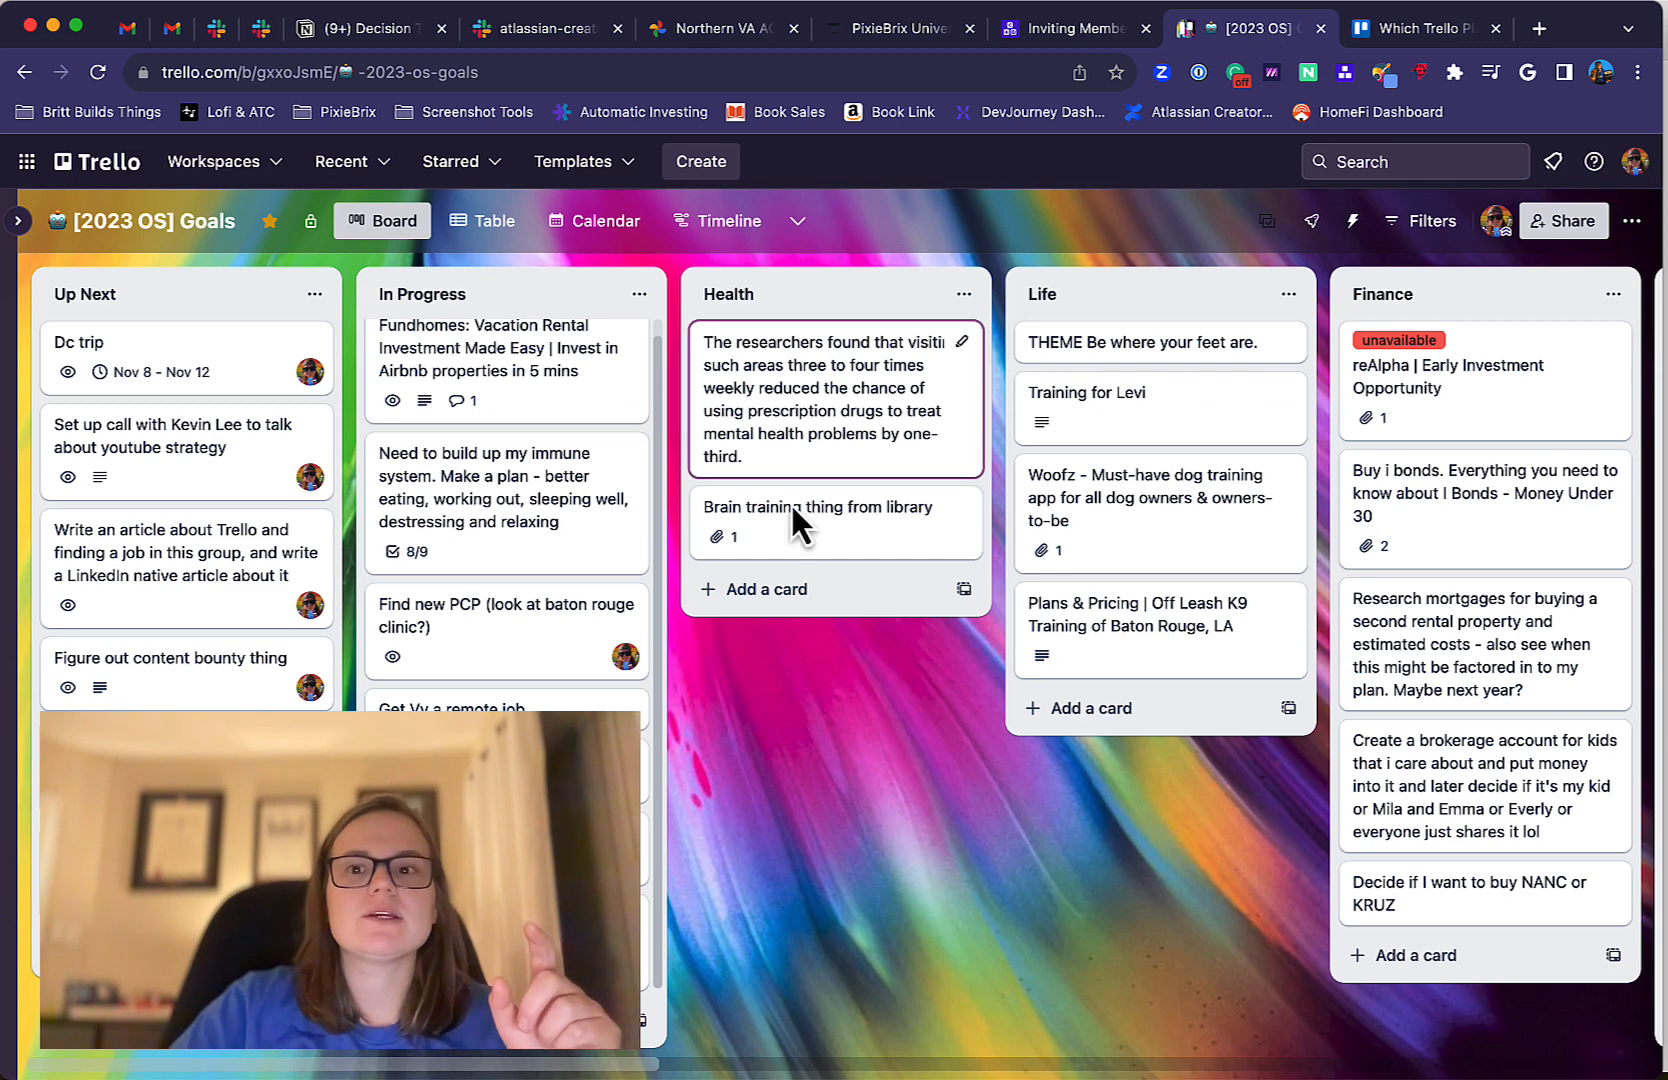
{"action": "left_click", "coordinate": [1410, 30]}
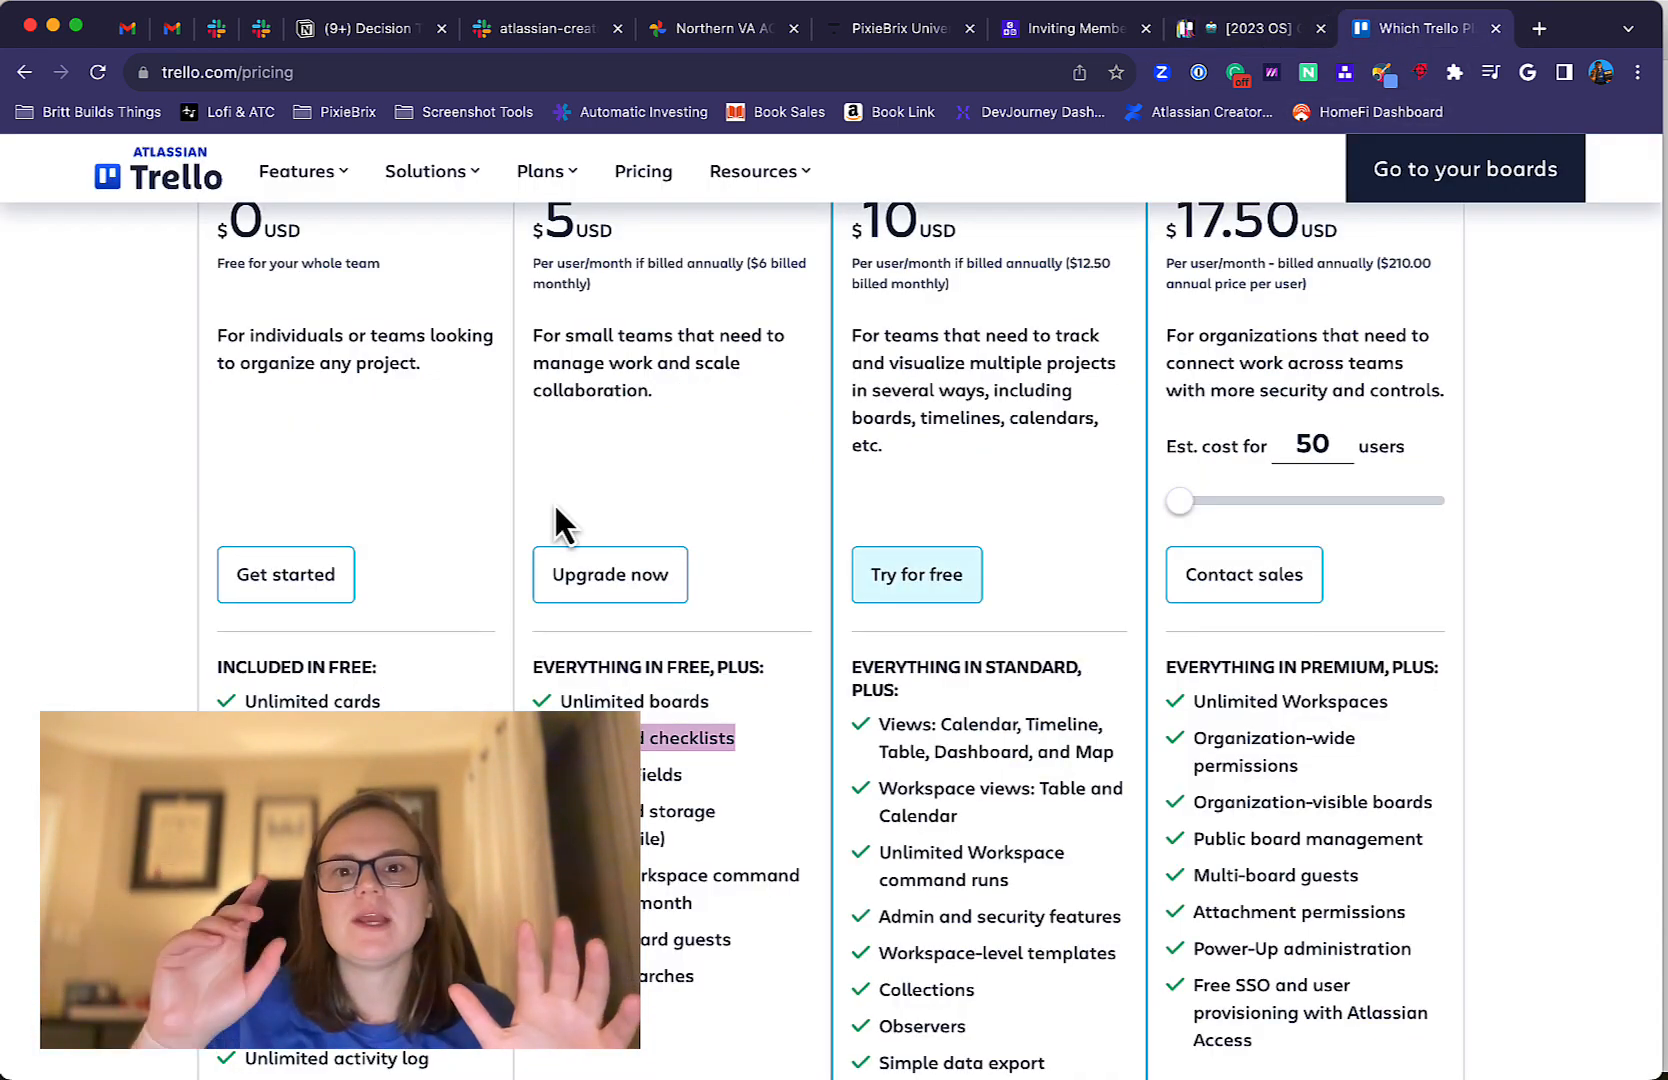
{"action": "left_click", "coordinate": [644, 769]}
{"action": "double_click", "coordinate": [634, 775]}
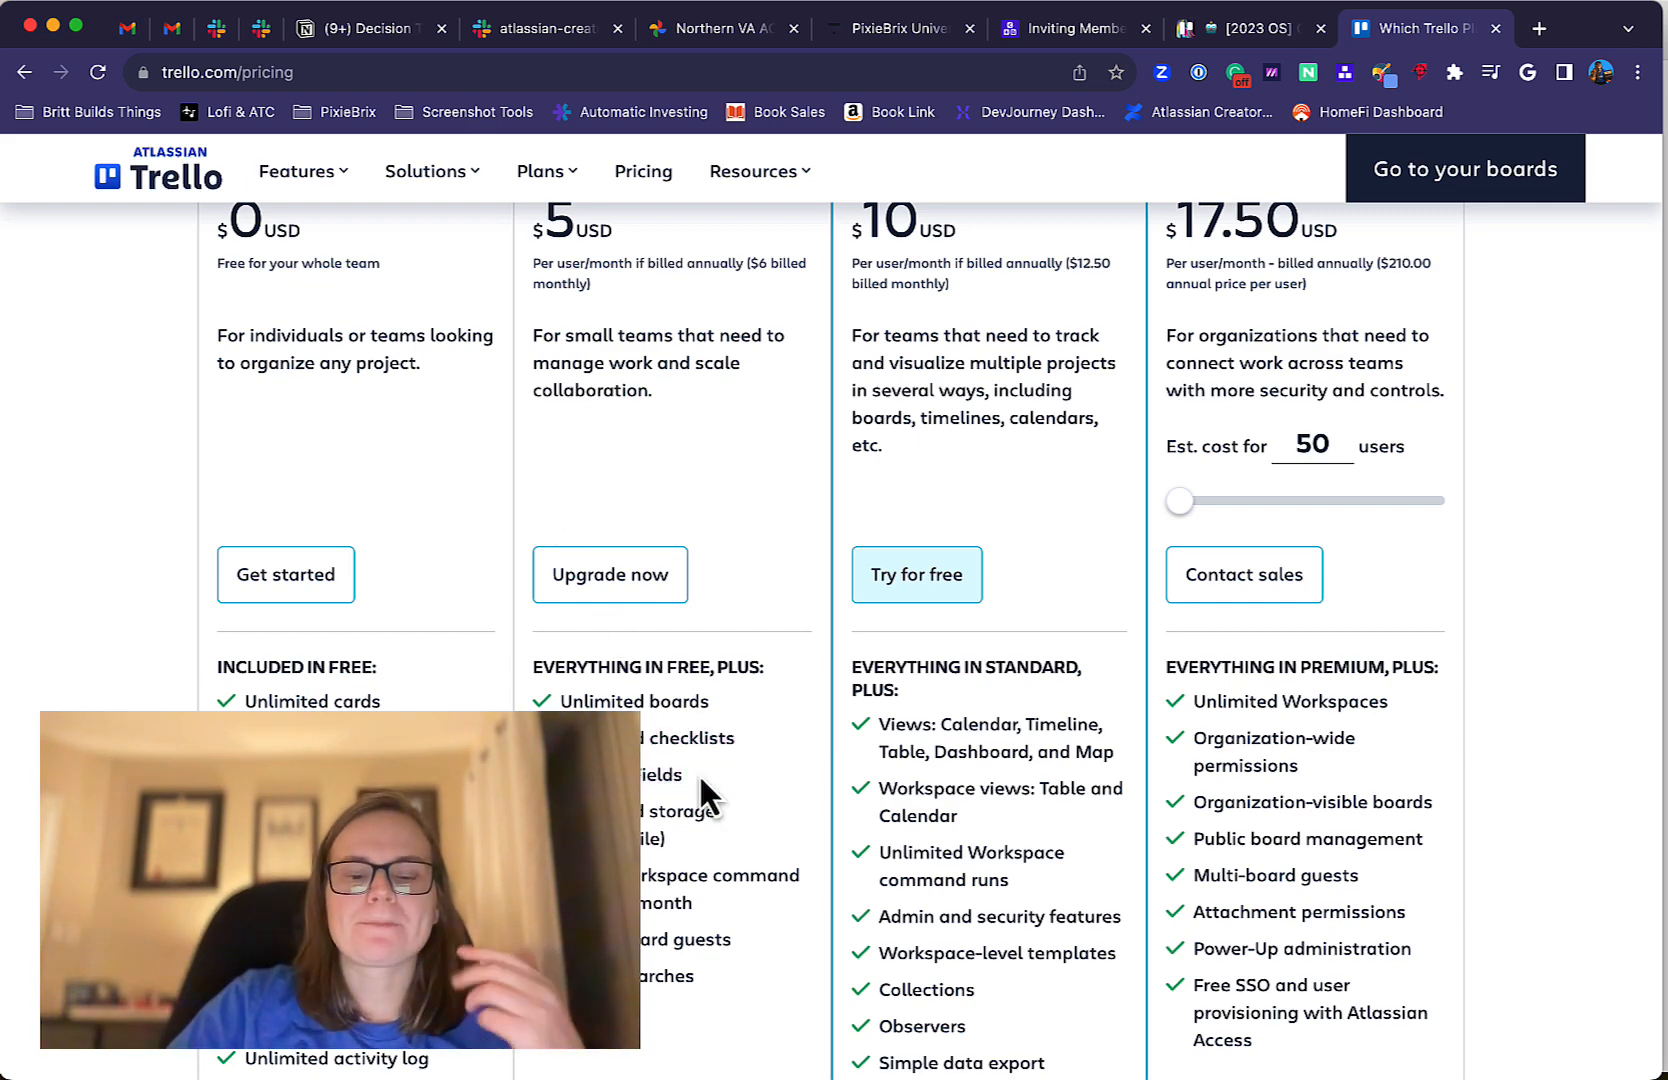
Compare the Standard and Premium plans' prices, target teams and included features.
{"action": "scroll", "coordinate": [648, 327], "scroll_direction": "up", "scroll_amount": 3}
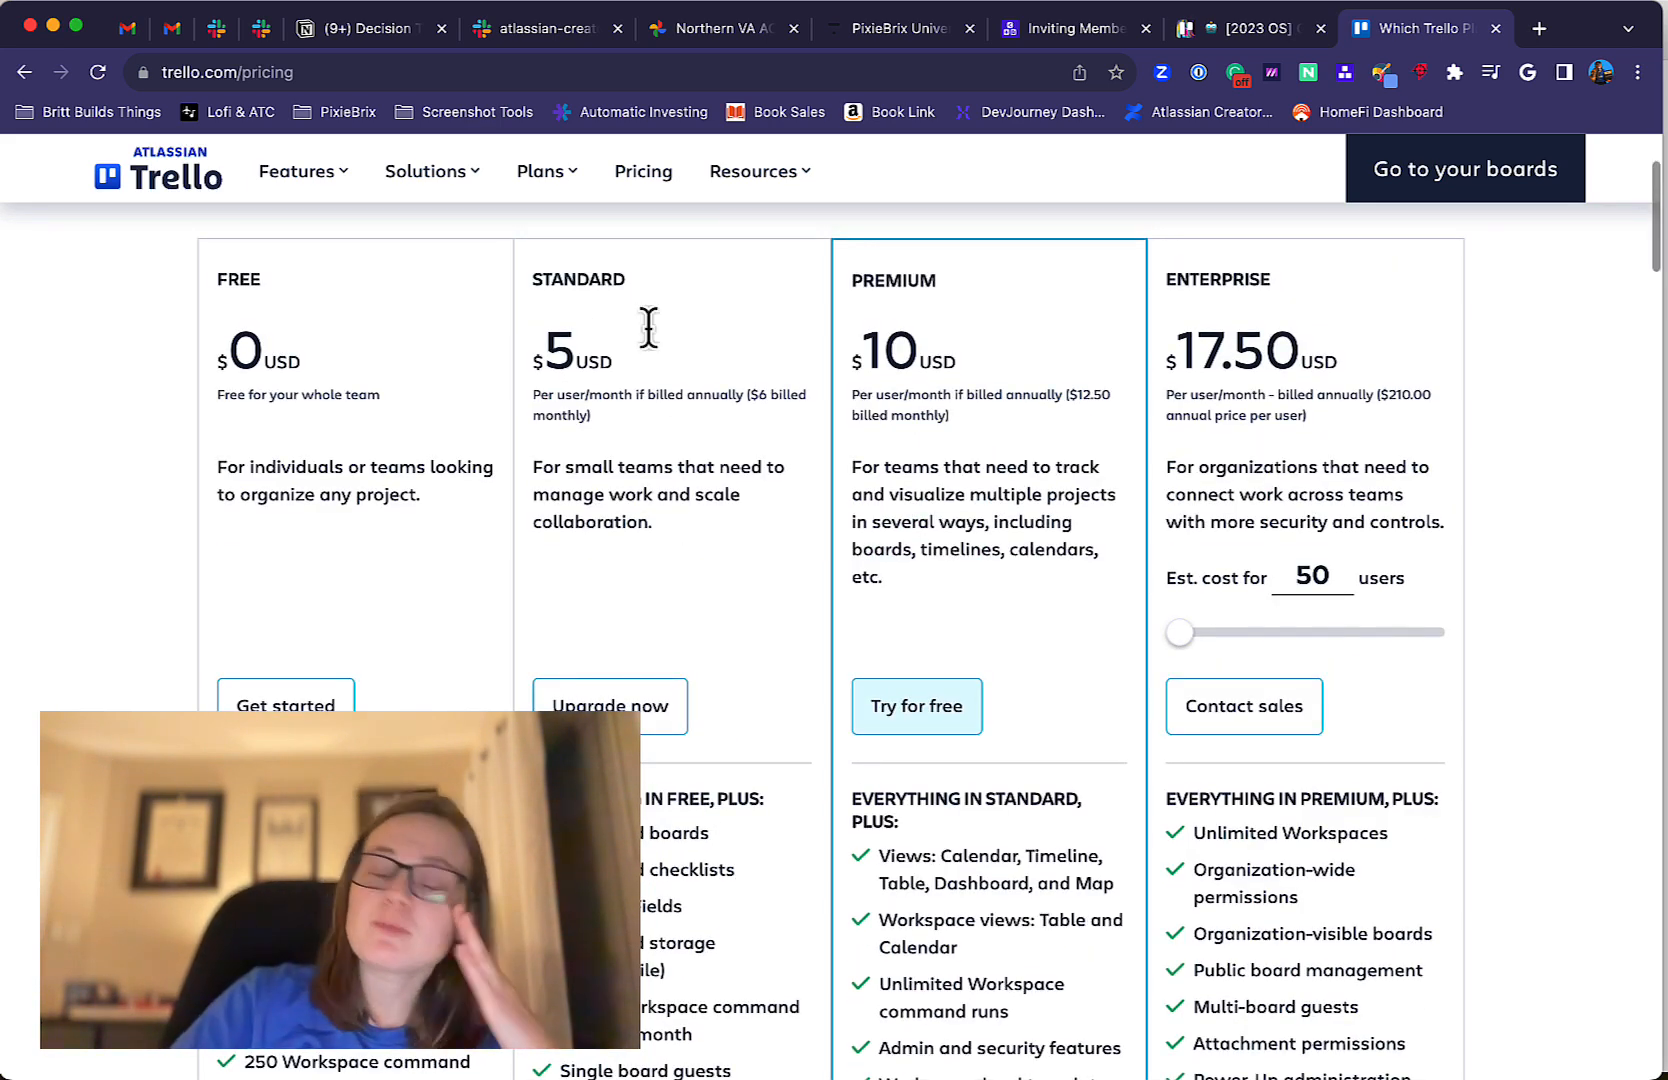
{"action": "scroll", "coordinate": [867, 469], "scroll_direction": "down", "scroll_amount": 3}
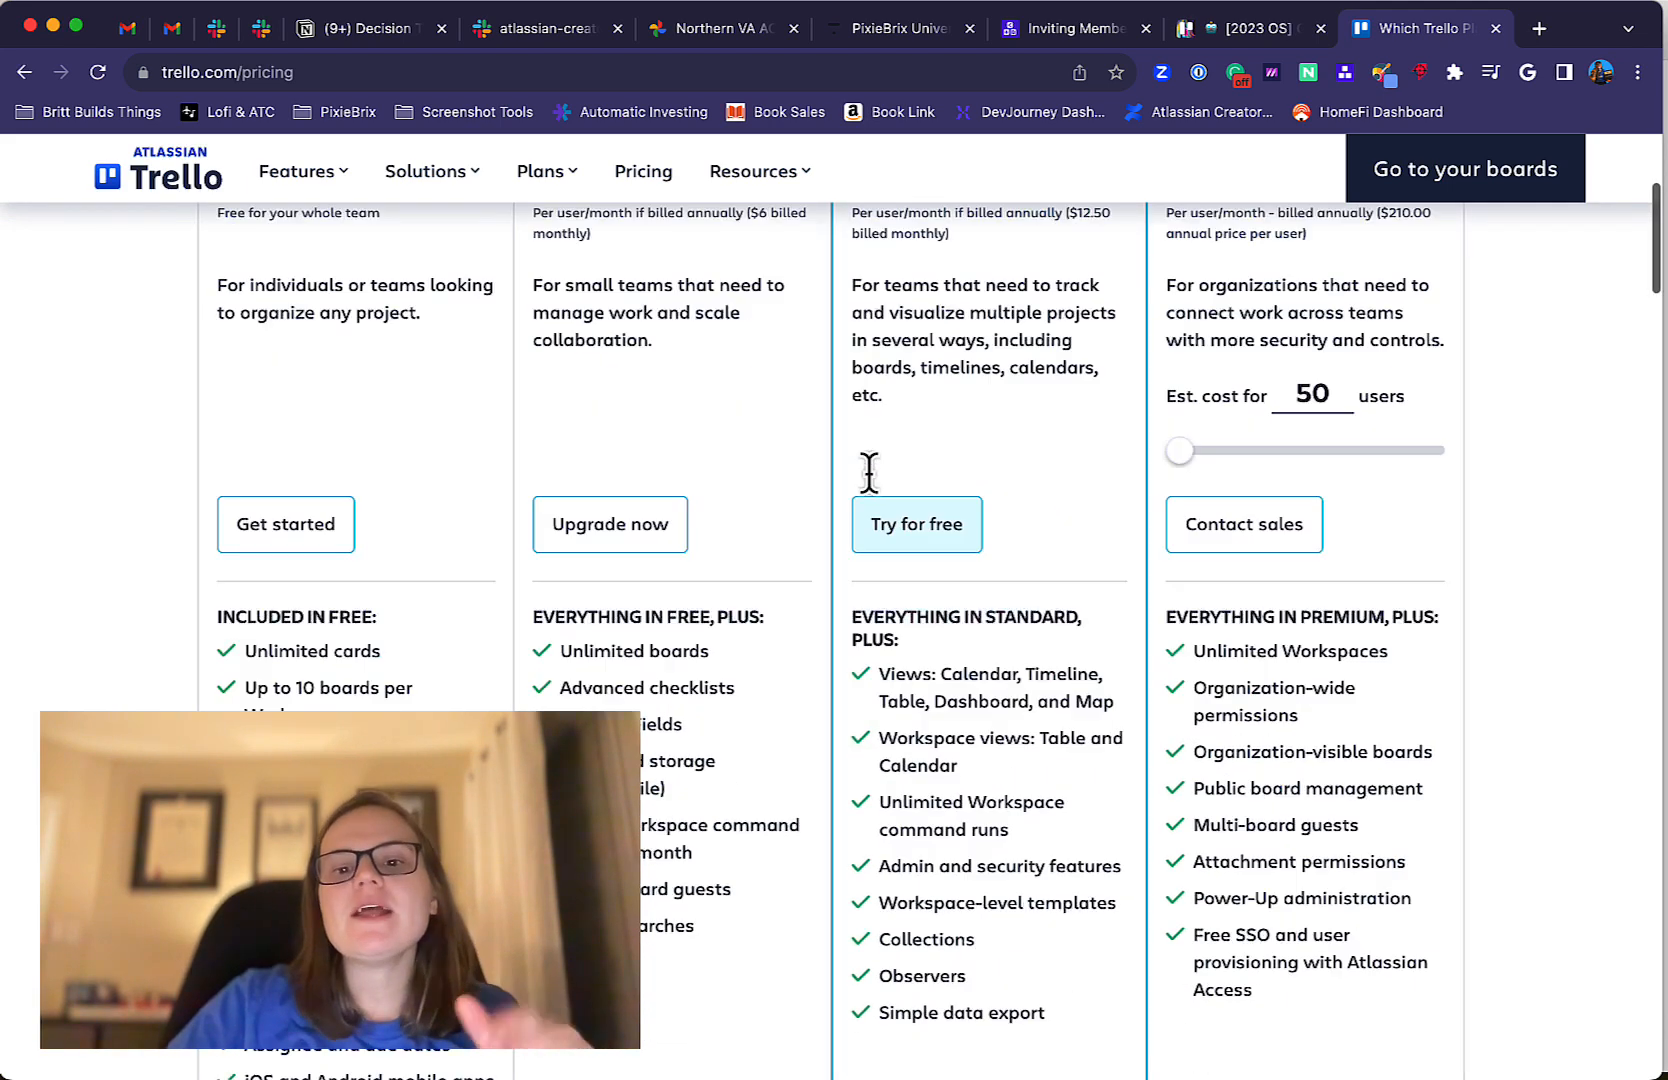
{"action": "scroll", "coordinate": [1010, 330], "scroll_direction": "up", "scroll_amount": 2}
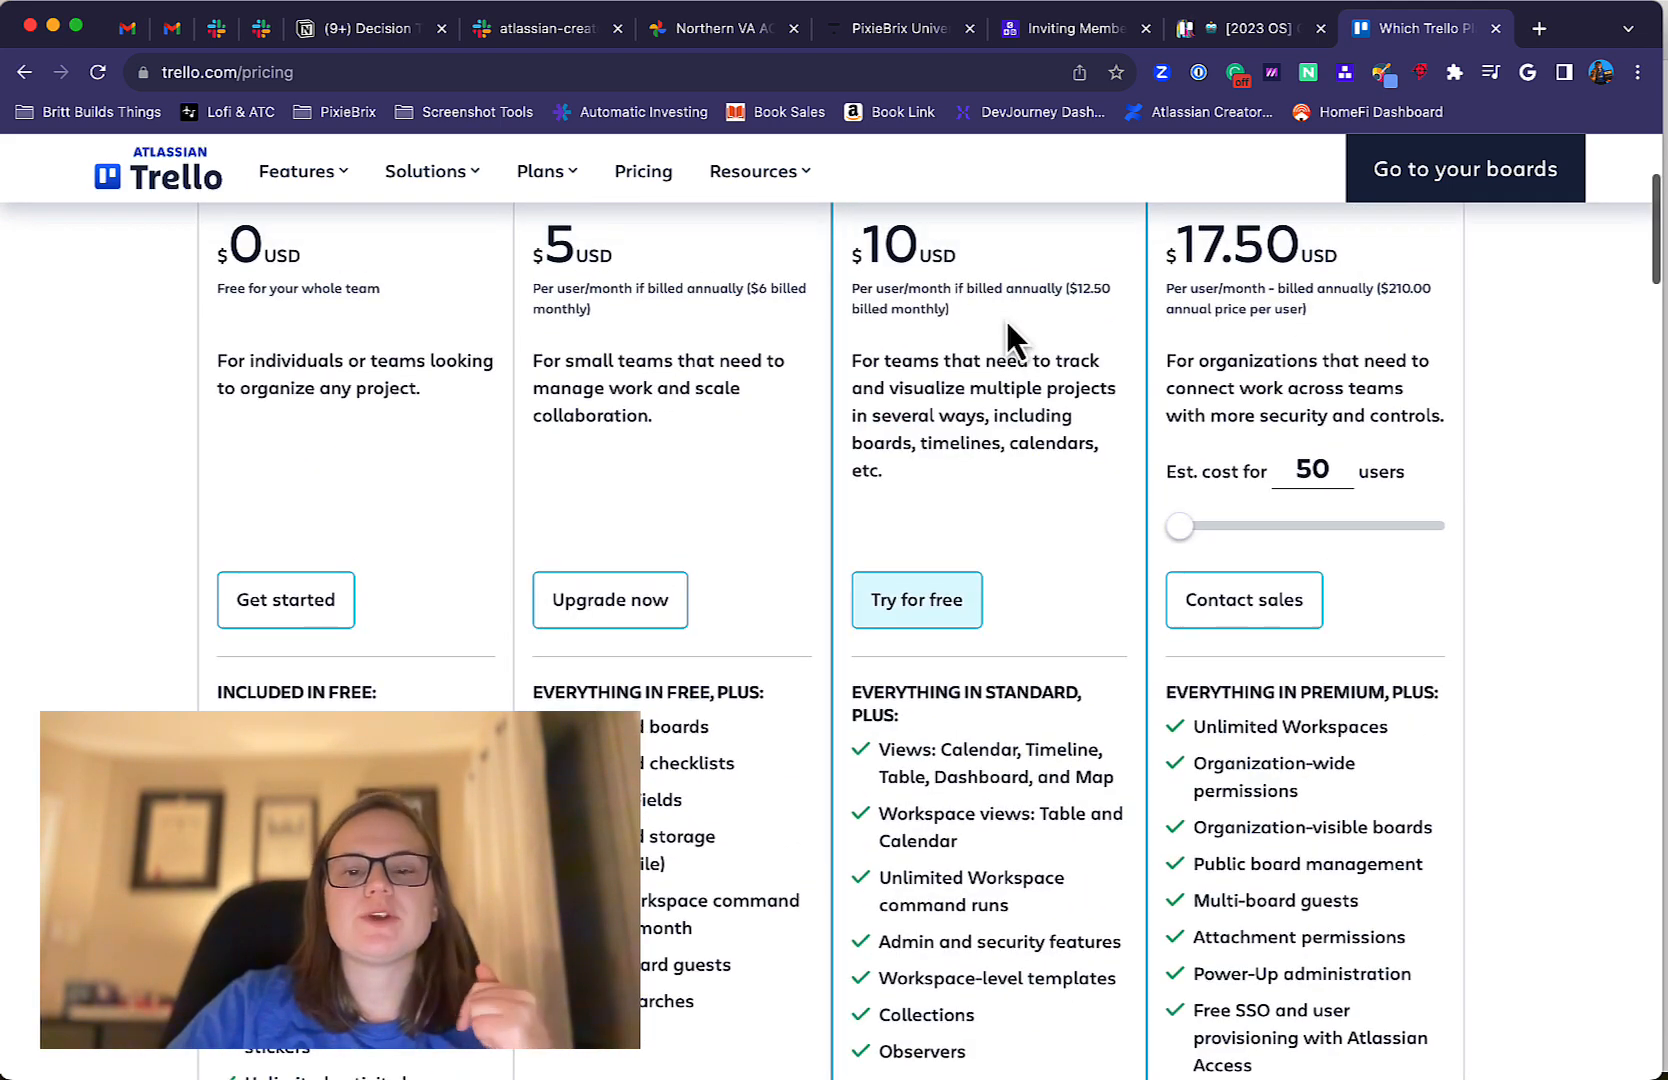
{"action": "scroll", "coordinate": [1005, 317], "scroll_direction": "up", "scroll_amount": 5}
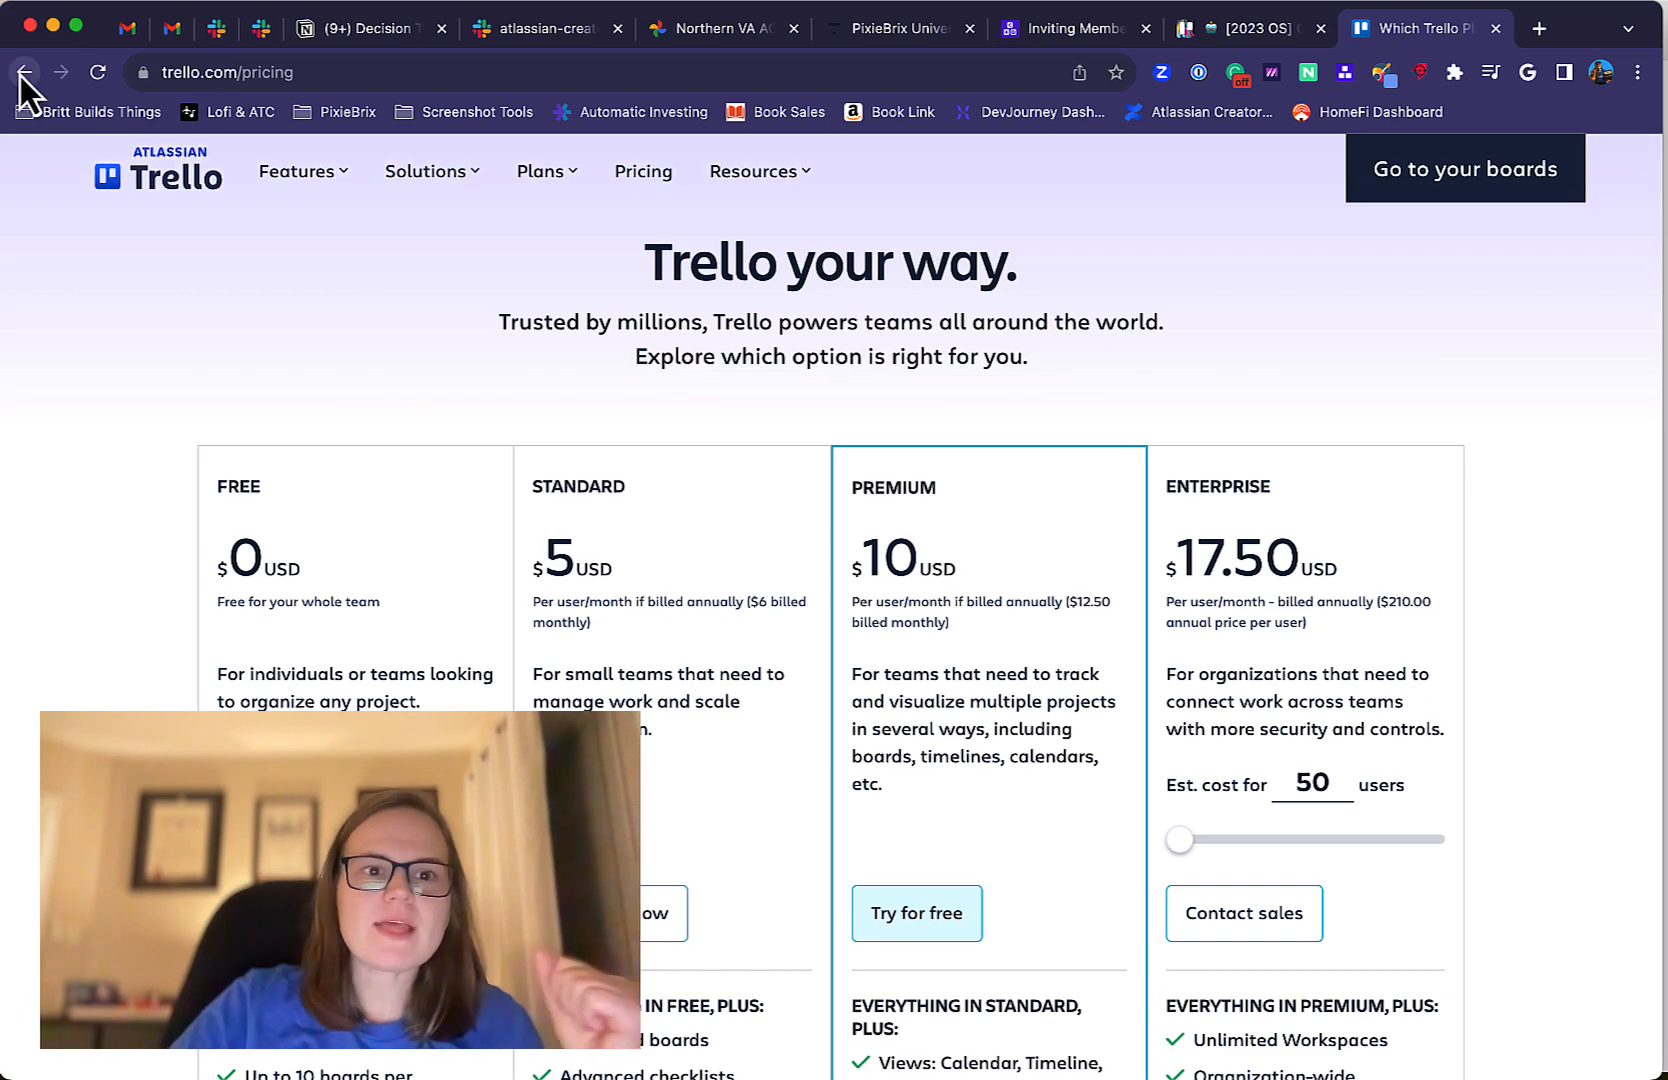
Return to the Test Board's Board view, move the "Write a blog post" card to the Doing list and reload the page.
{"action": "left_click", "coordinate": [22, 72]}
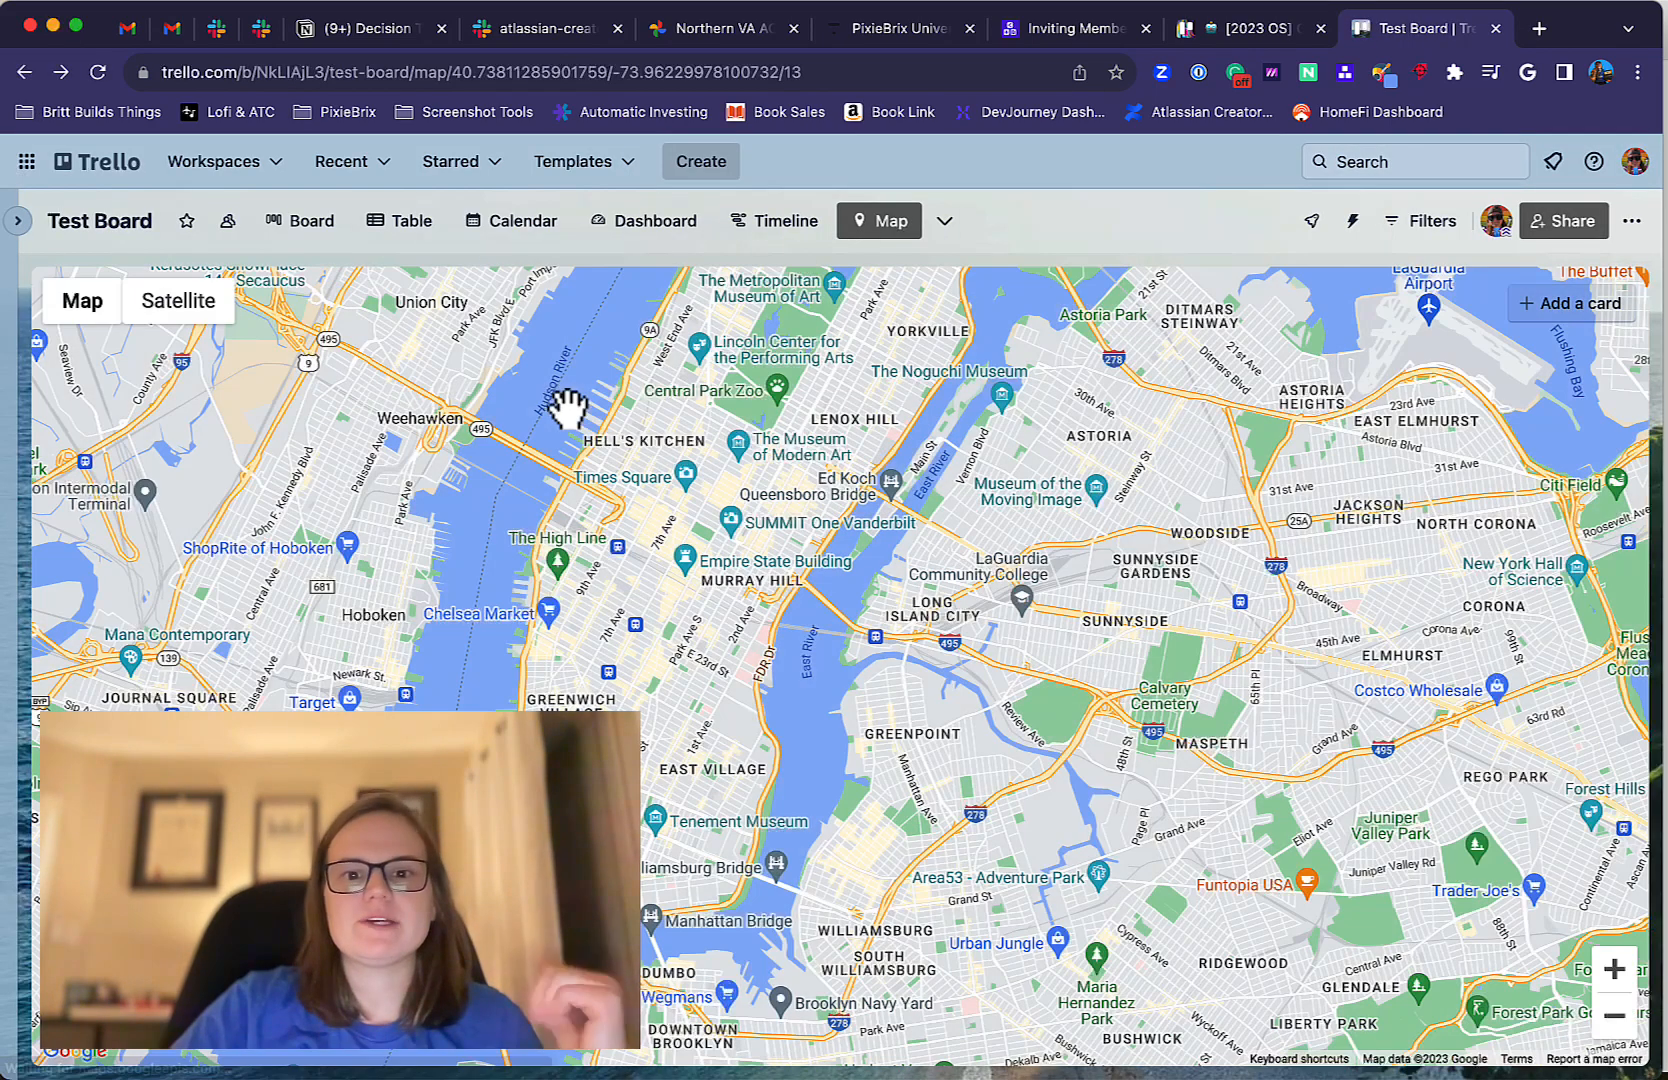
{"action": "left_click", "coordinate": [326, 236]}
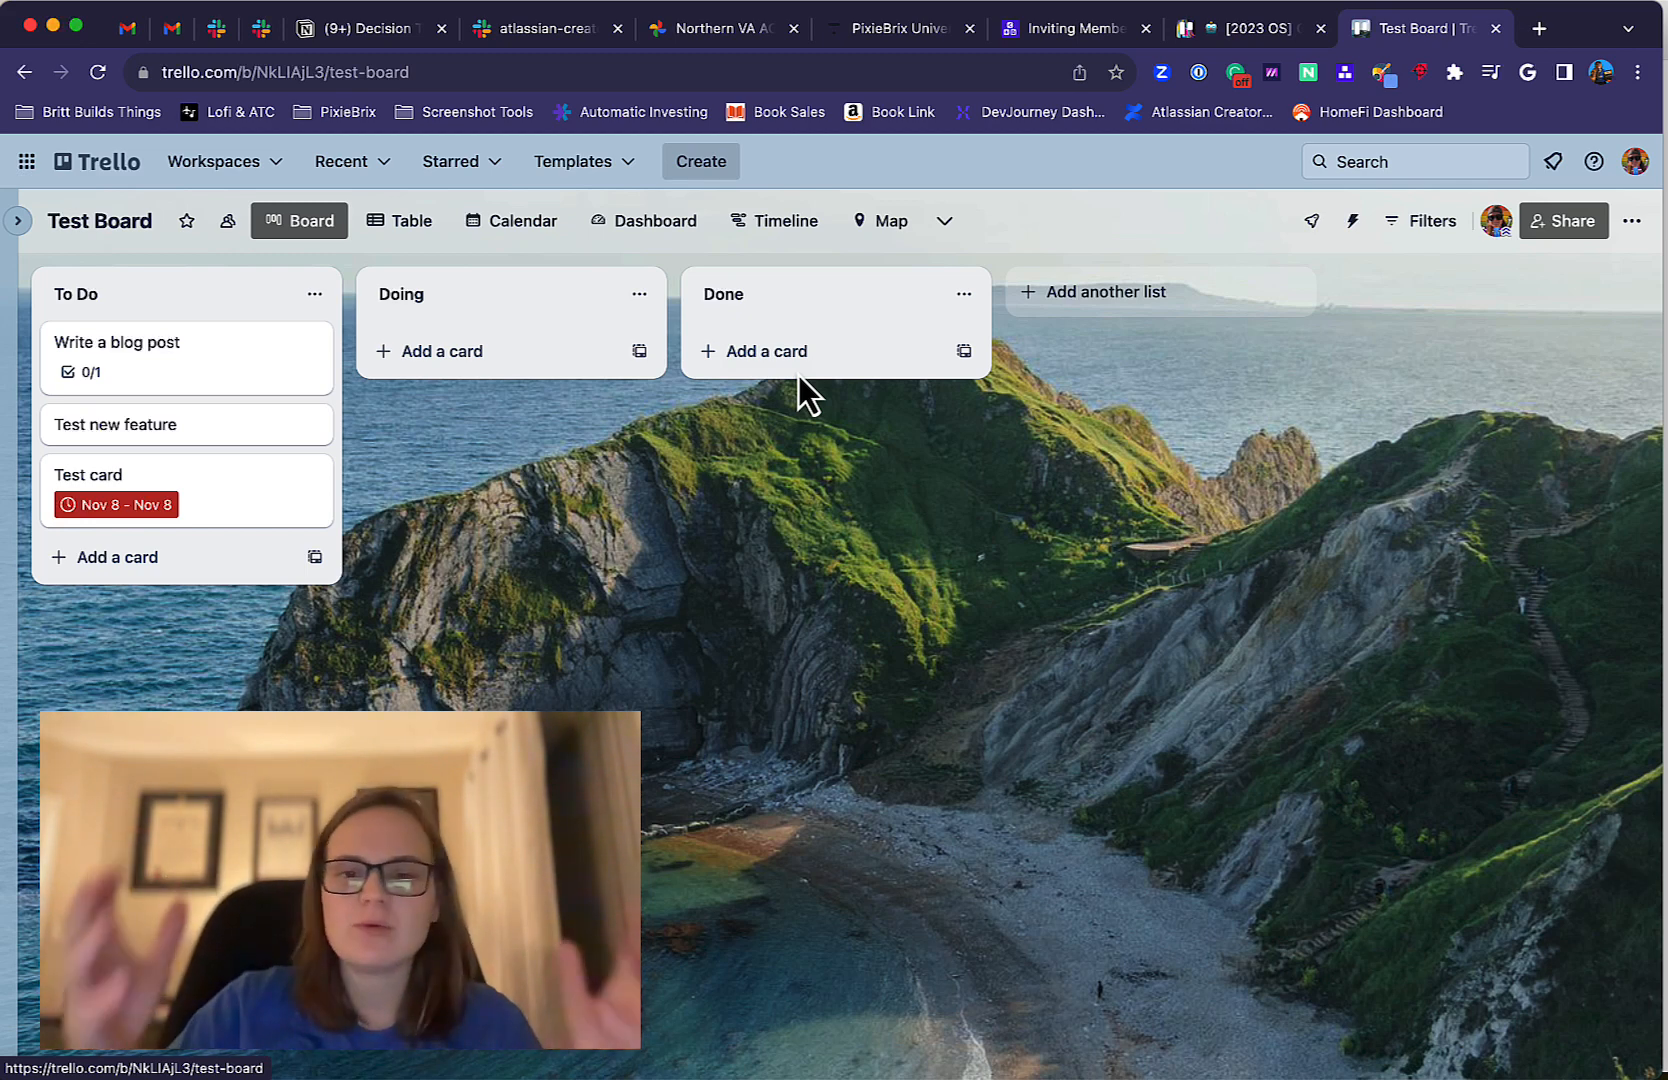
{"action": "left_click_drag", "start_coordinate": [223, 378], "coordinate": [404, 338]}
{"action": "left_click", "coordinate": [404, 340]}
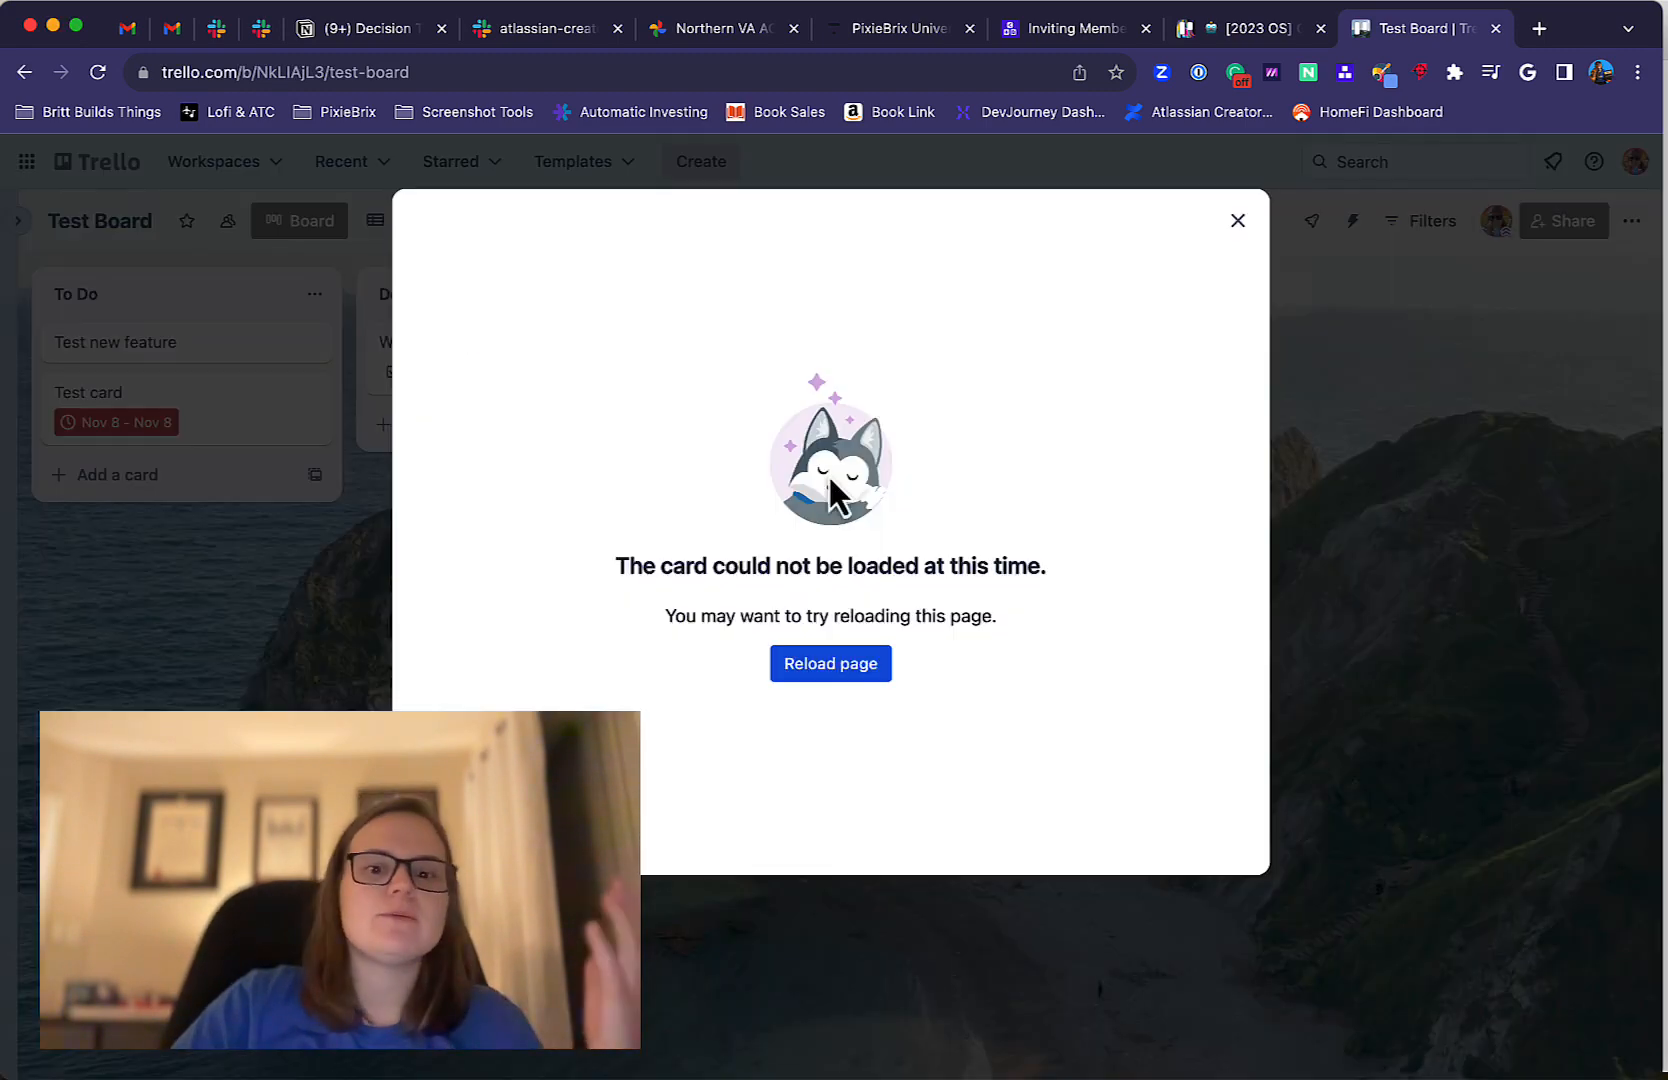
{"action": "left_click", "coordinate": [864, 663]}
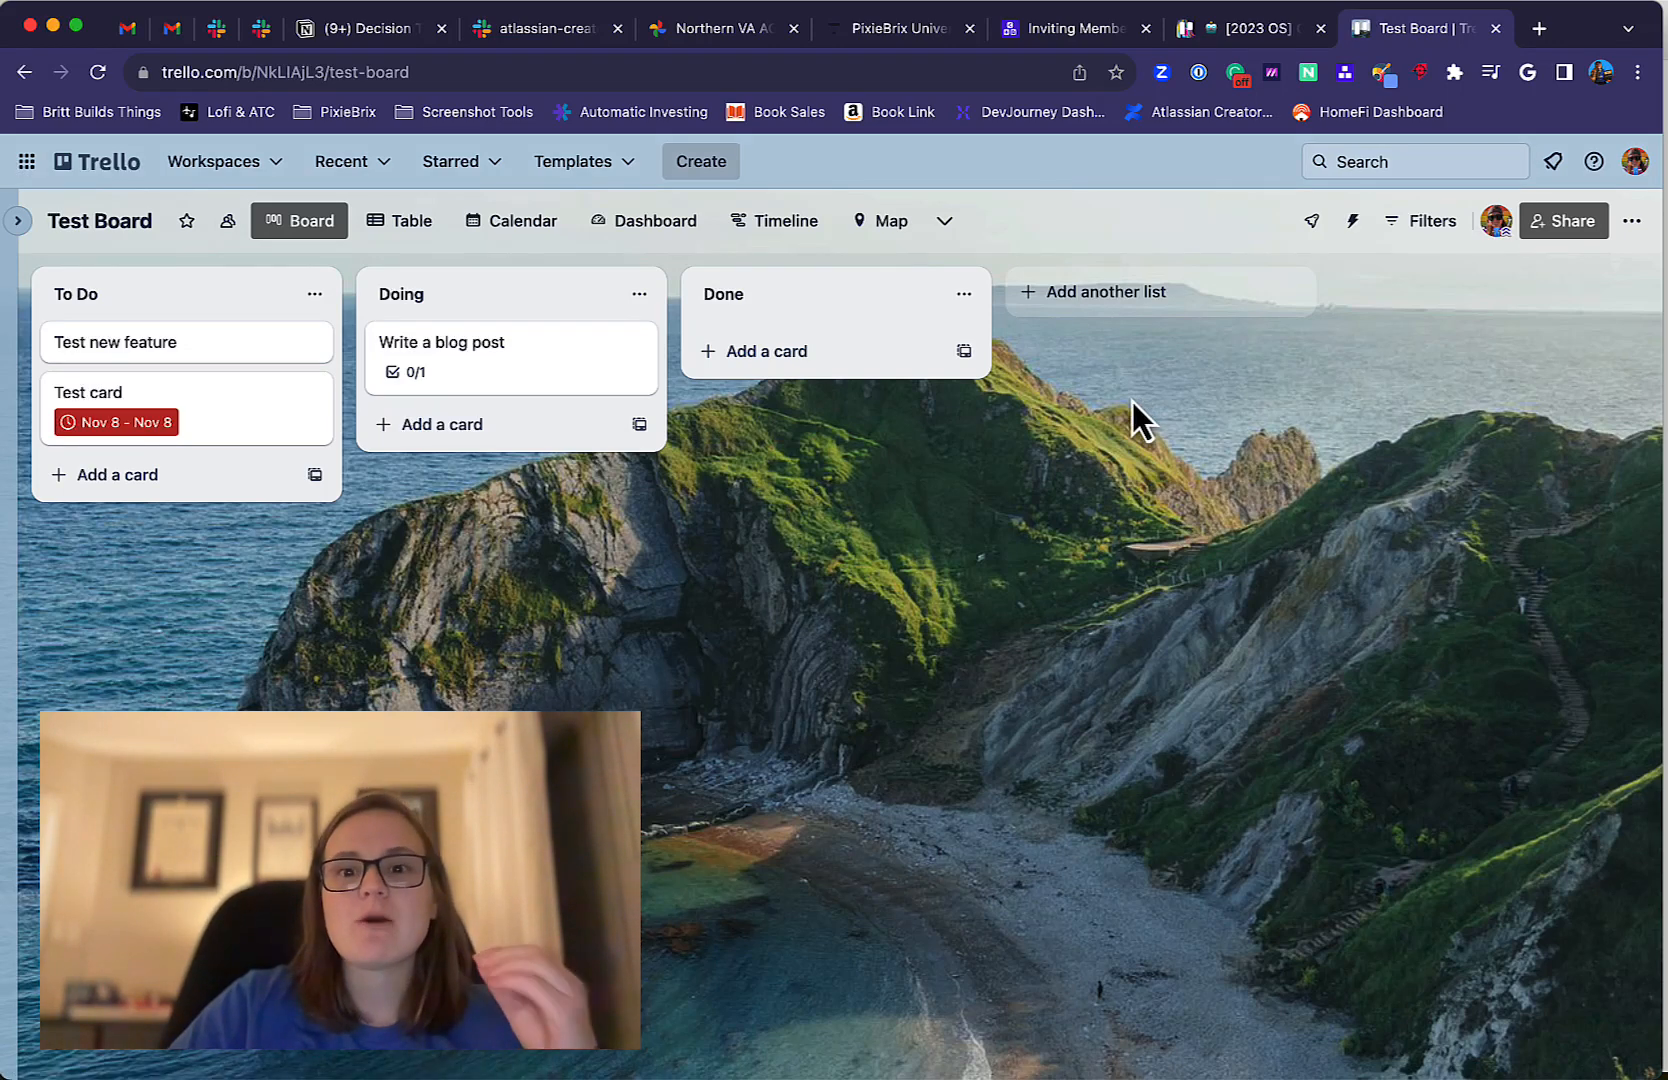
Open the board's automation rules and ignore the time zone mismatch notice.
{"action": "left_click", "coordinate": [1356, 232]}
{"action": "left_click", "coordinate": [1424, 352]}
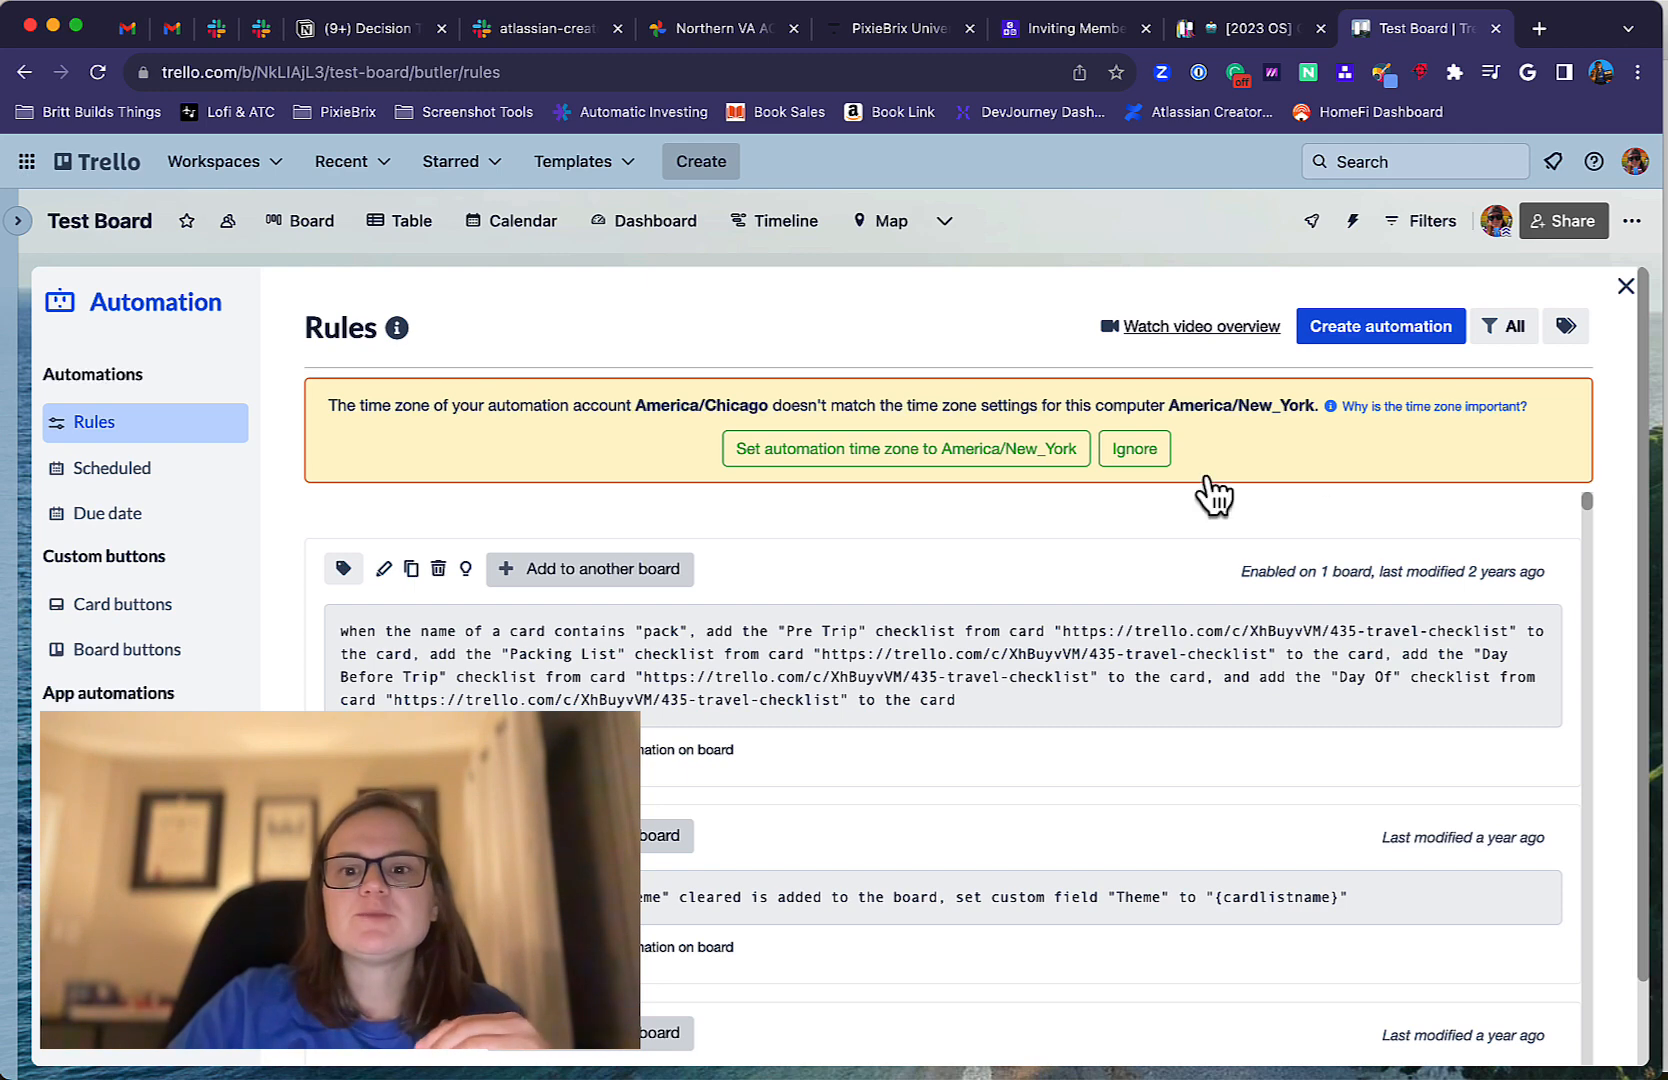
{"action": "left_click", "coordinate": [1136, 452]}
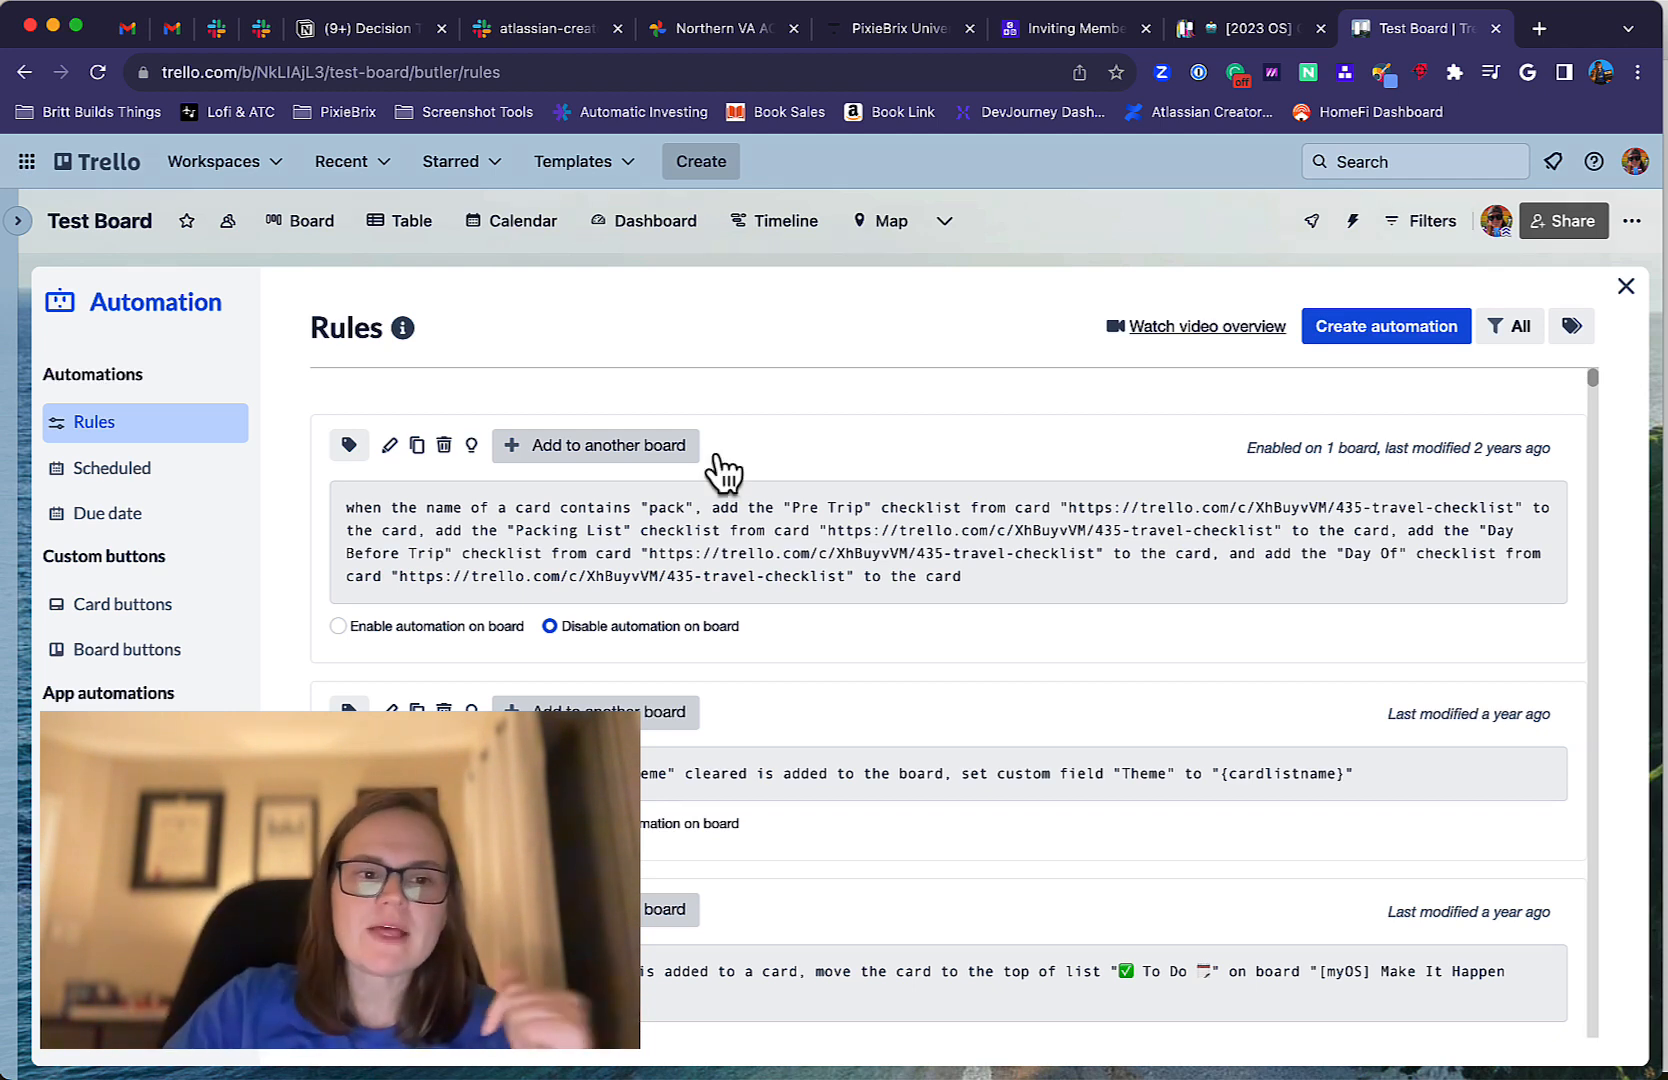
Look over the scheduled and due date automations and return to the rules list.
{"action": "left_click", "coordinate": [199, 474]}
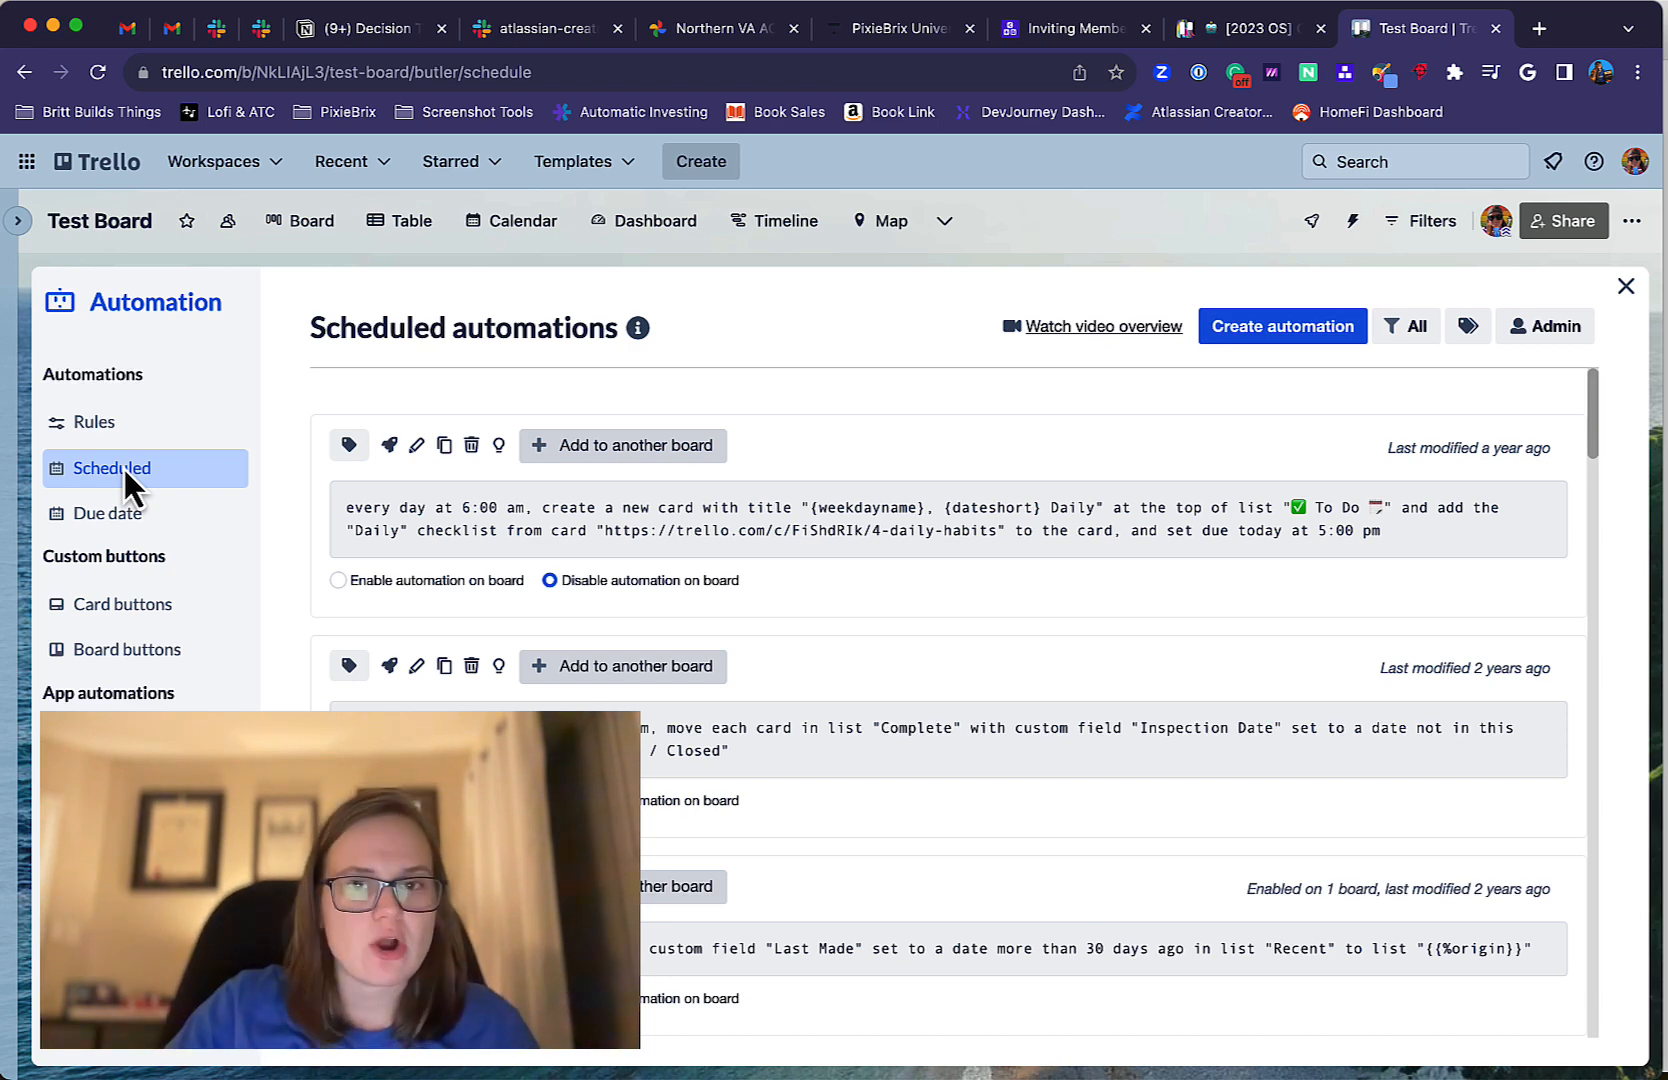
{"action": "left_click", "coordinate": [129, 535]}
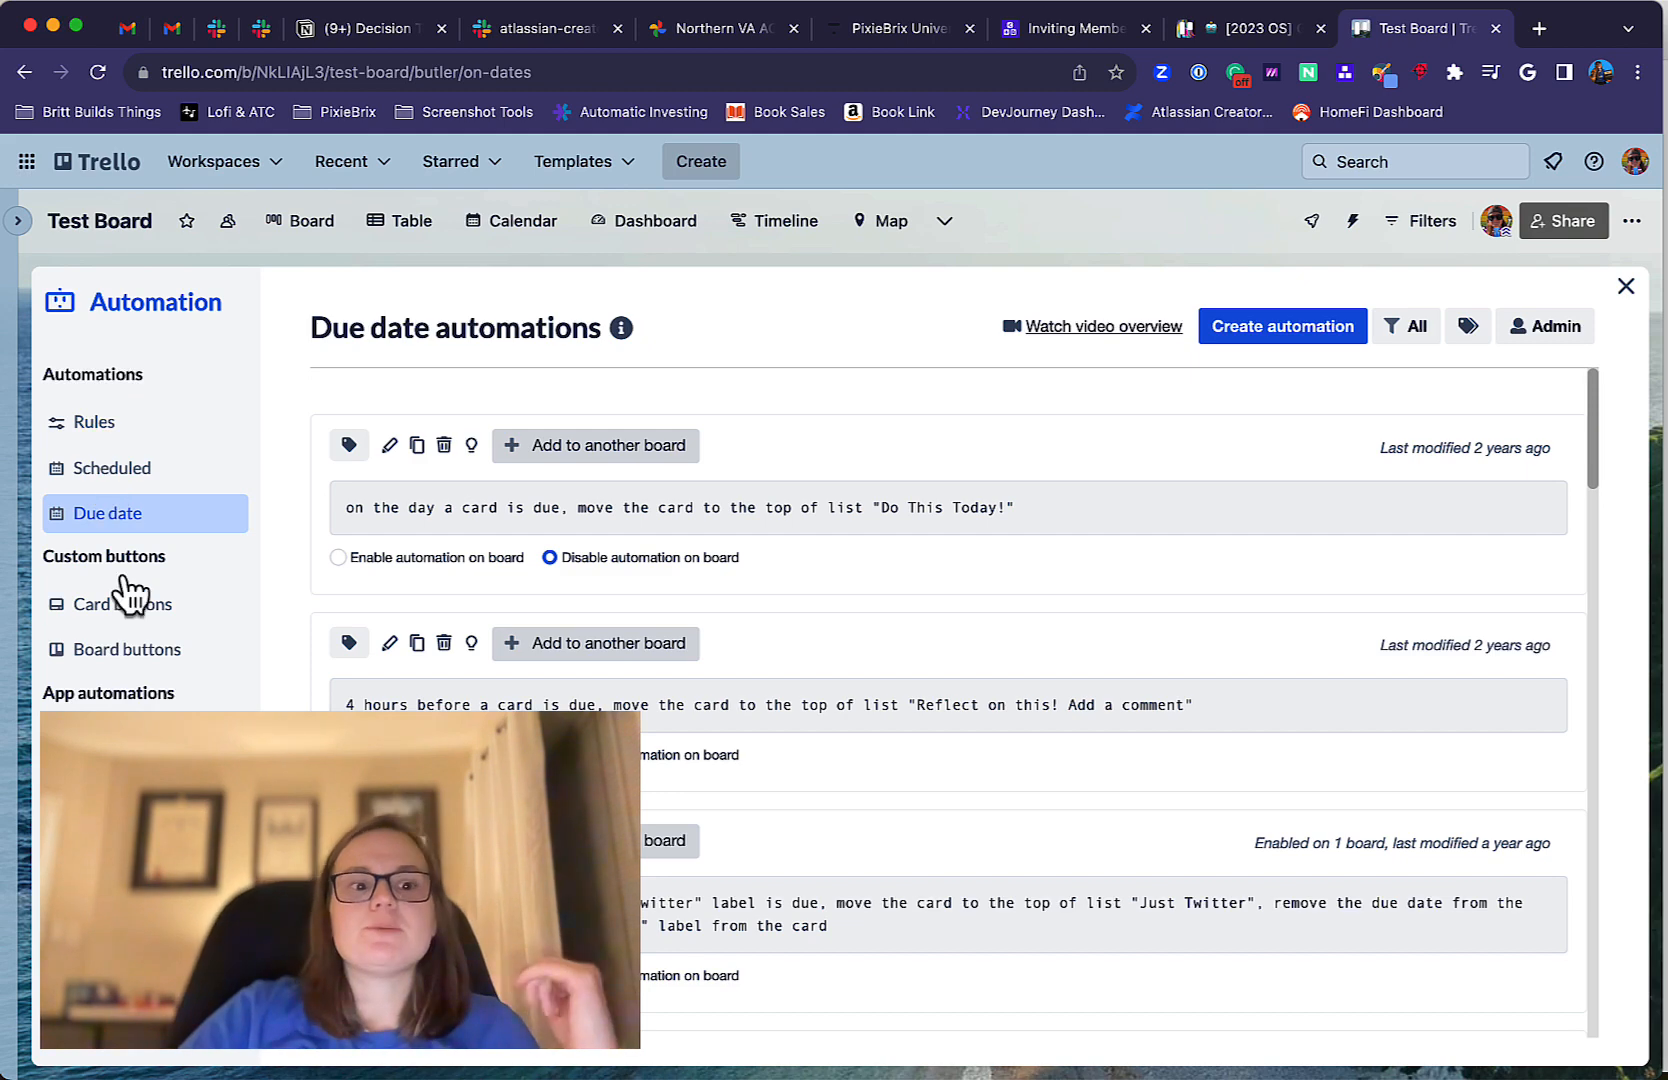
{"action": "left_click", "coordinate": [132, 444]}
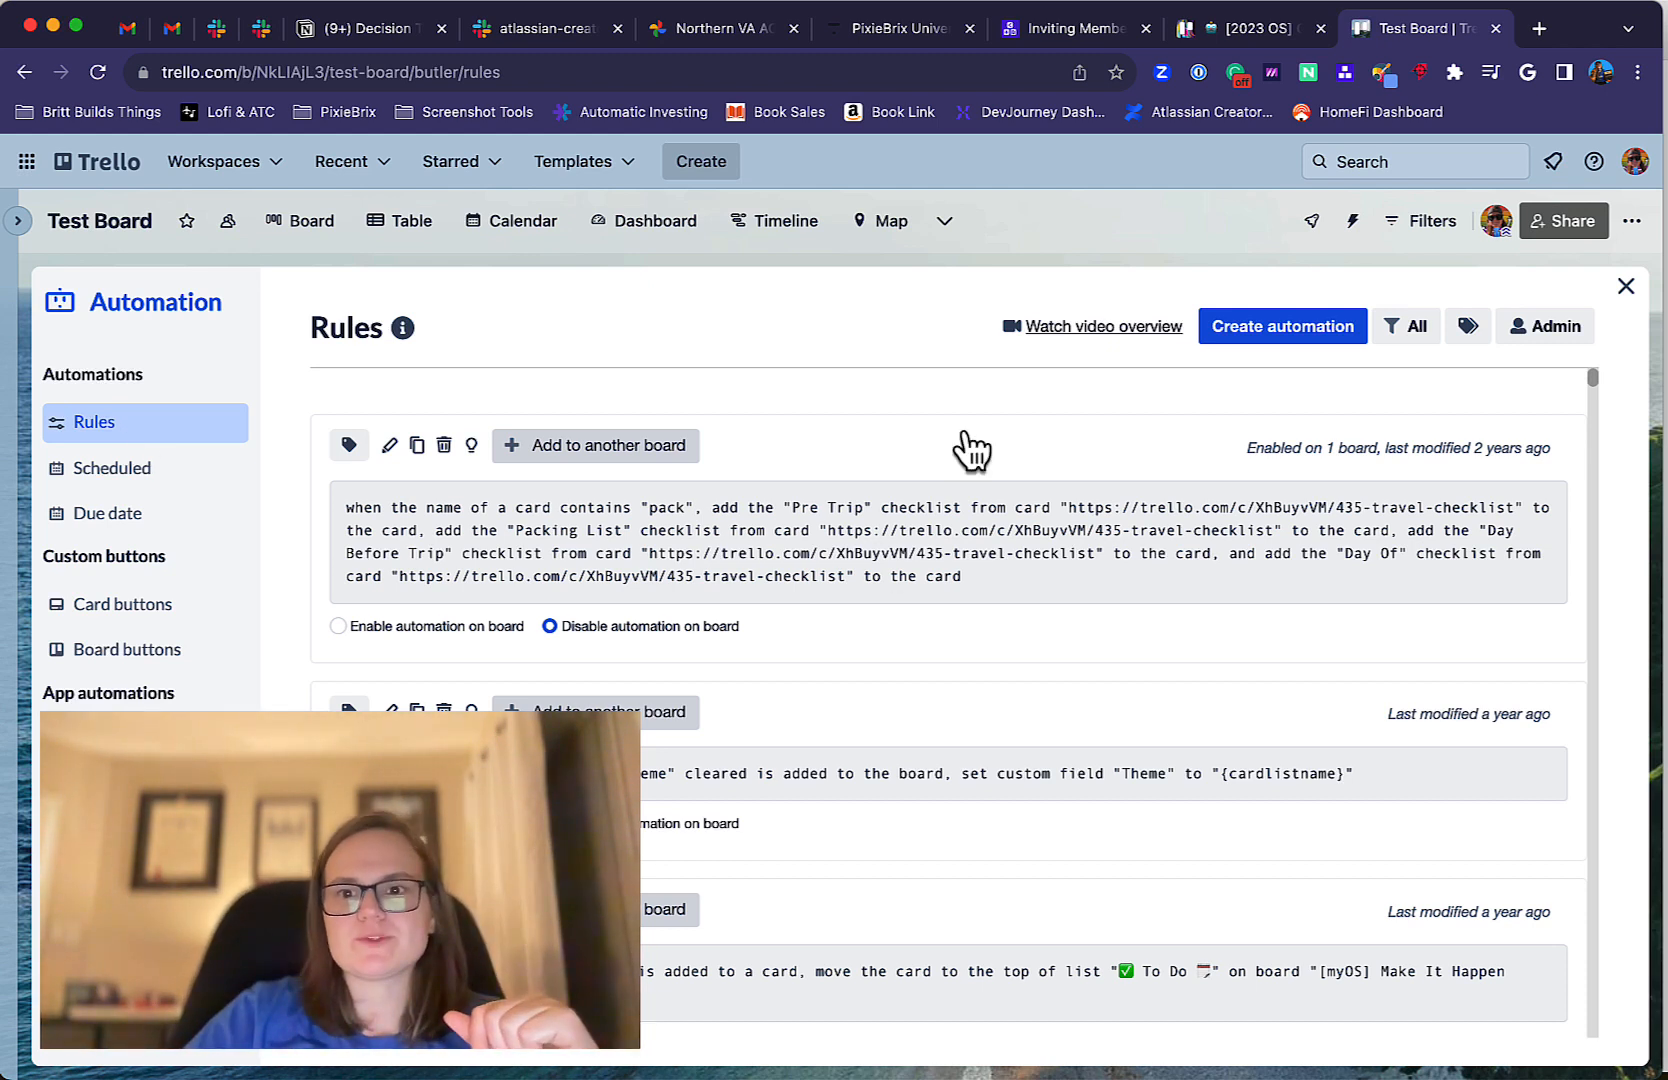
Start creating a new automation rule and look over the available Card Move triggers.
{"action": "left_click", "coordinate": [1287, 340]}
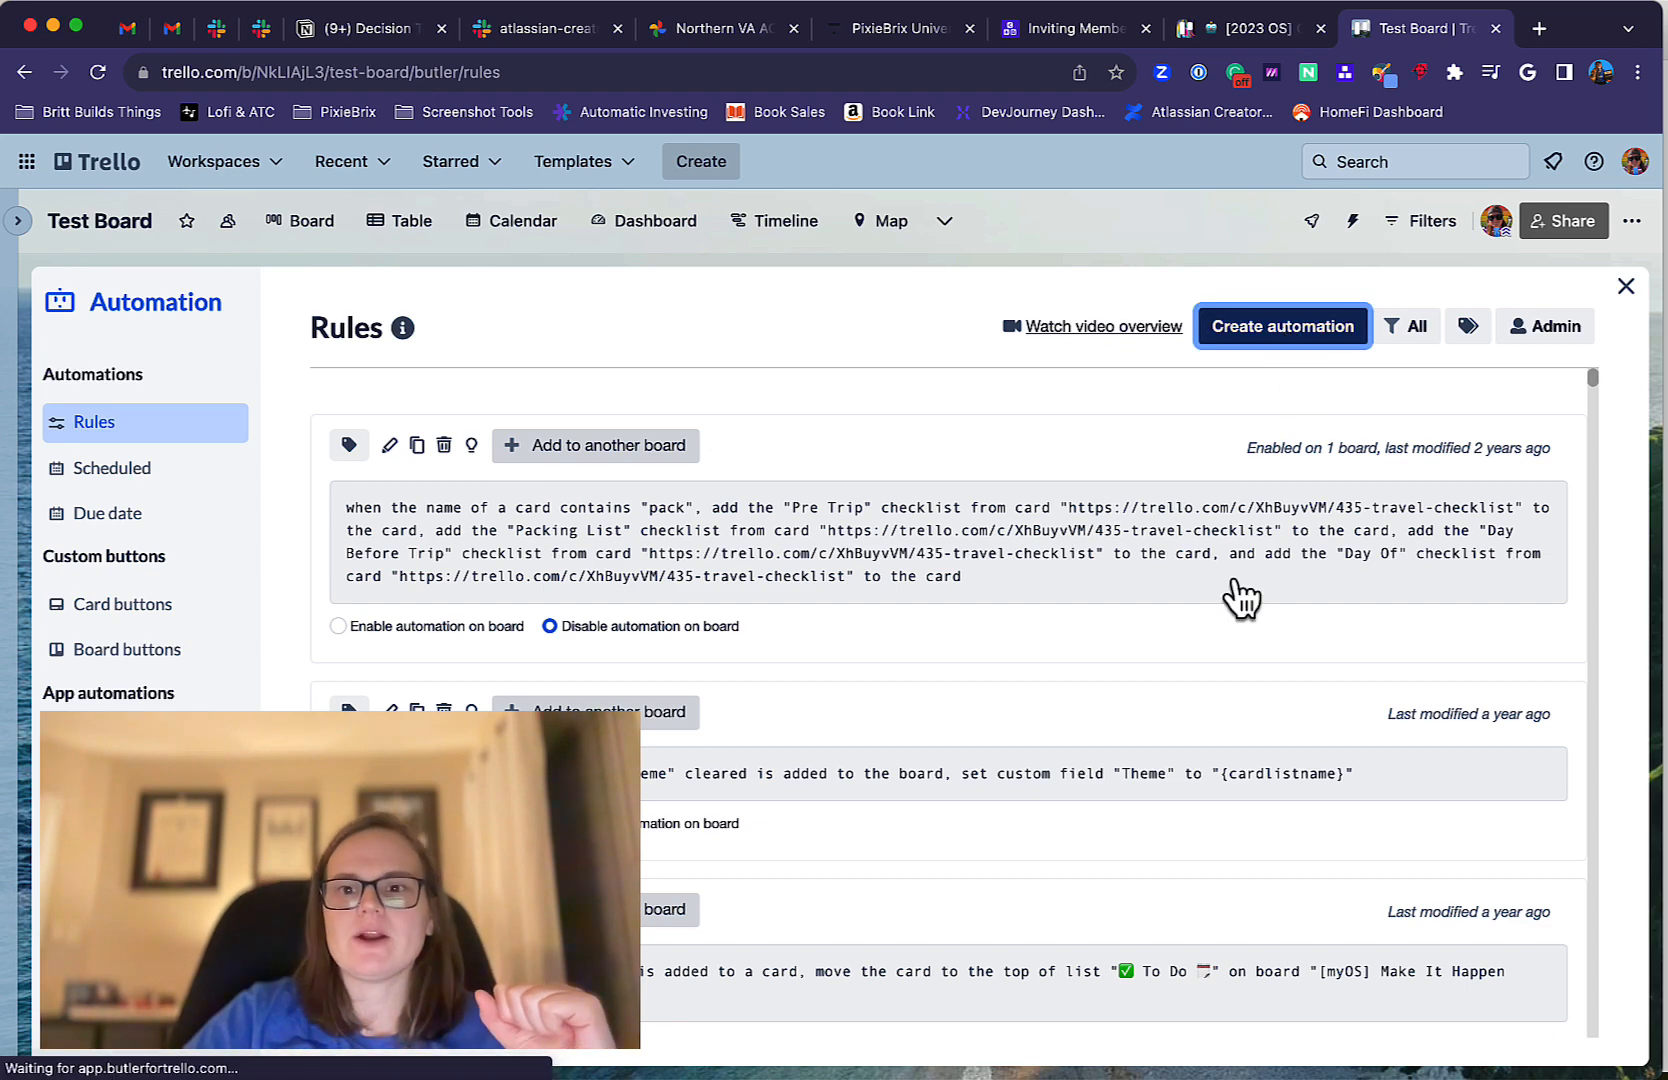
{"action": "left_click", "coordinate": [941, 598]}
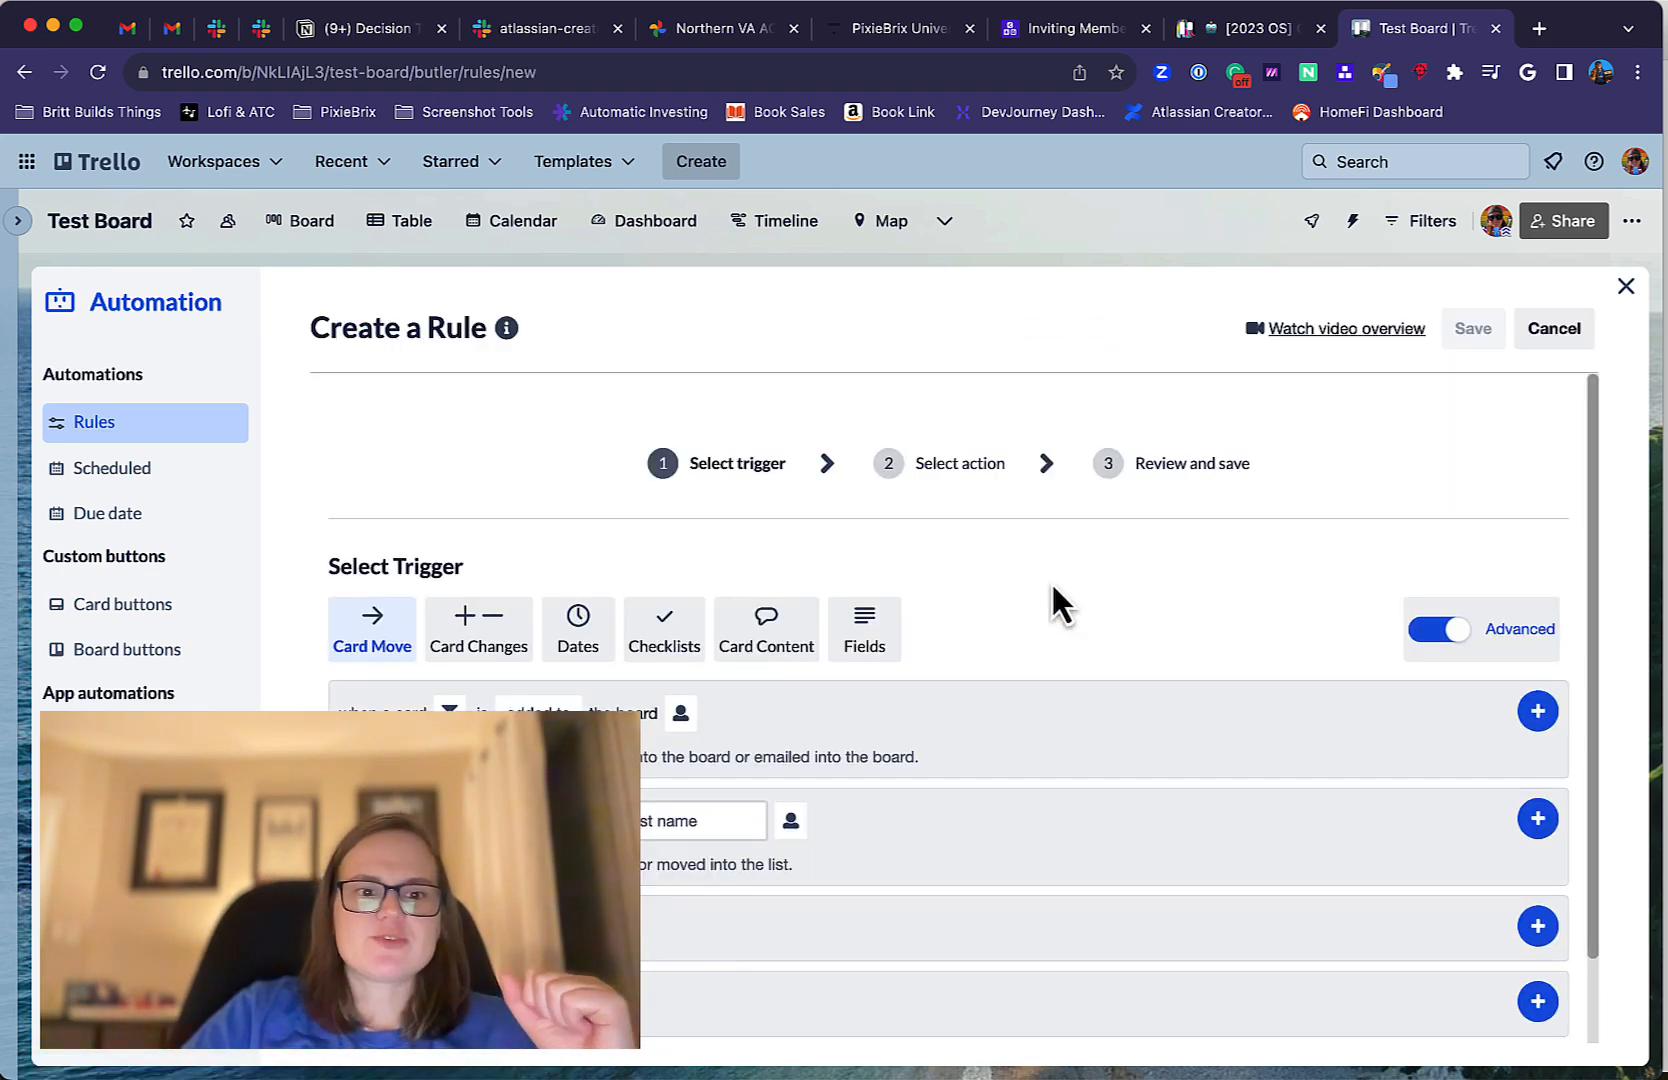
{"action": "scroll", "coordinate": [1052, 590], "scroll_direction": "down", "scroll_amount": 2}
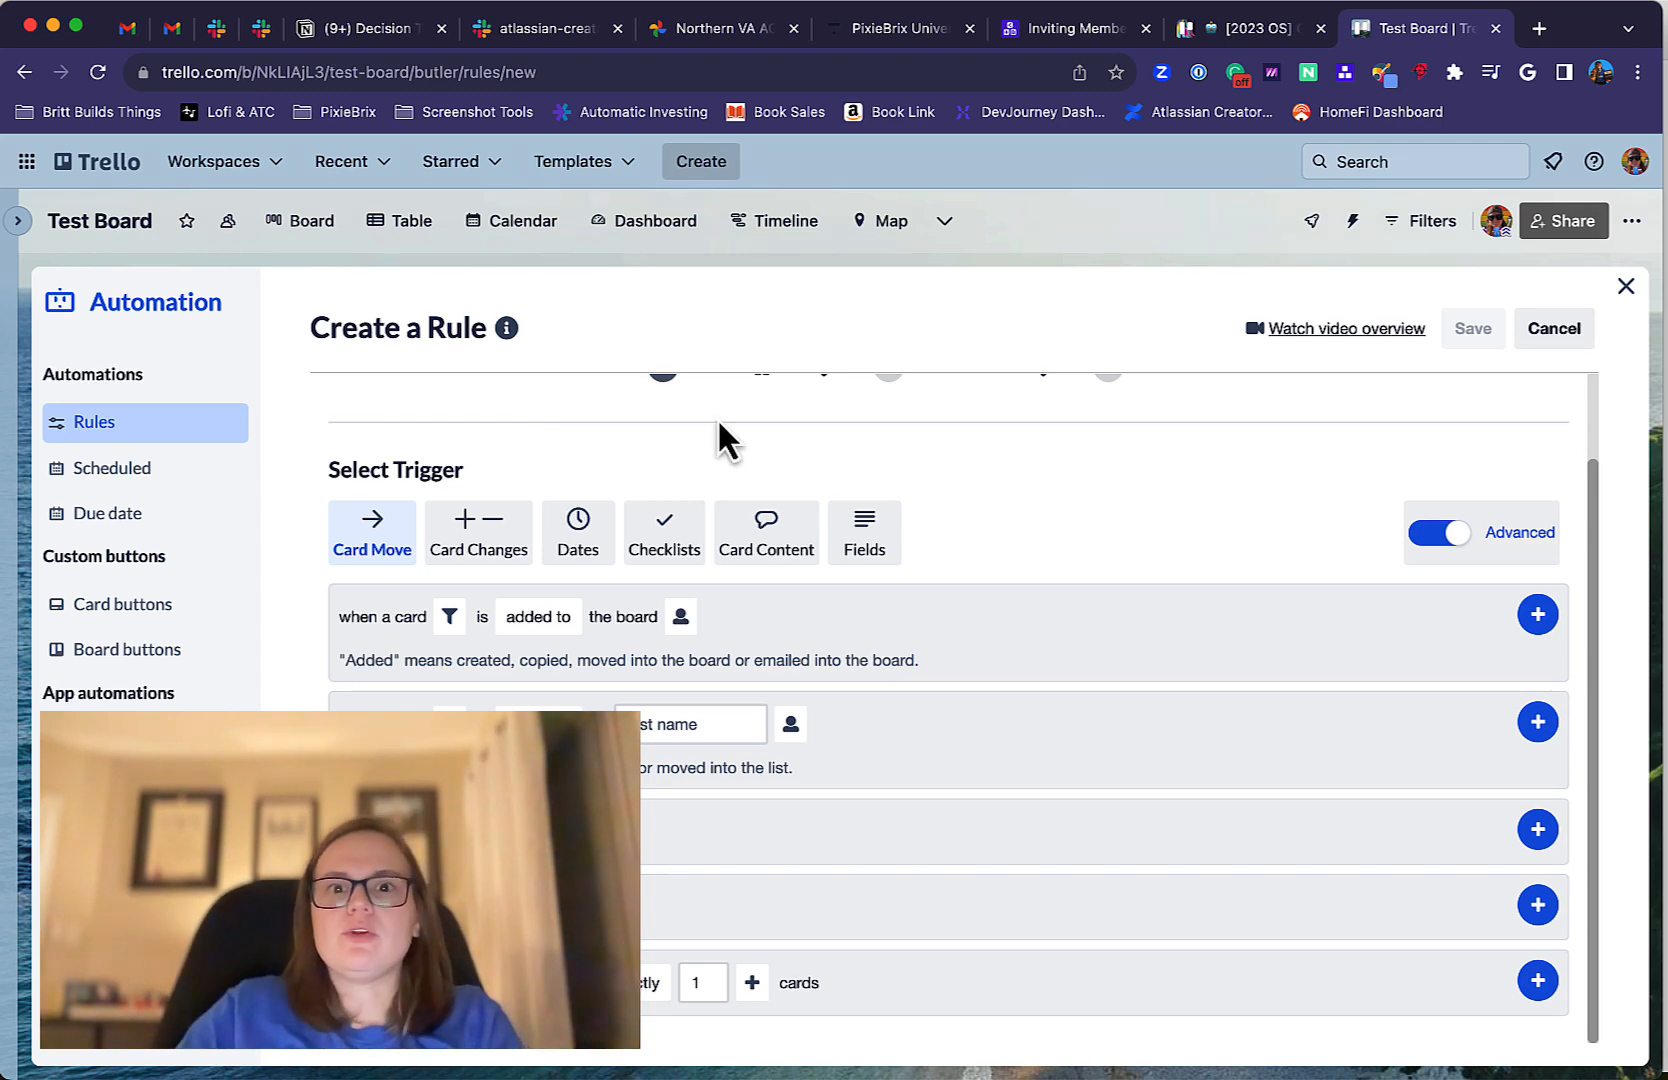
Open the Amazon page for the book "Supercharging Productivity with Trello" in a new tab and look over its details.
{"action": "key", "text": "super+t"}
{"action": "left_click", "coordinate": [884, 120]}
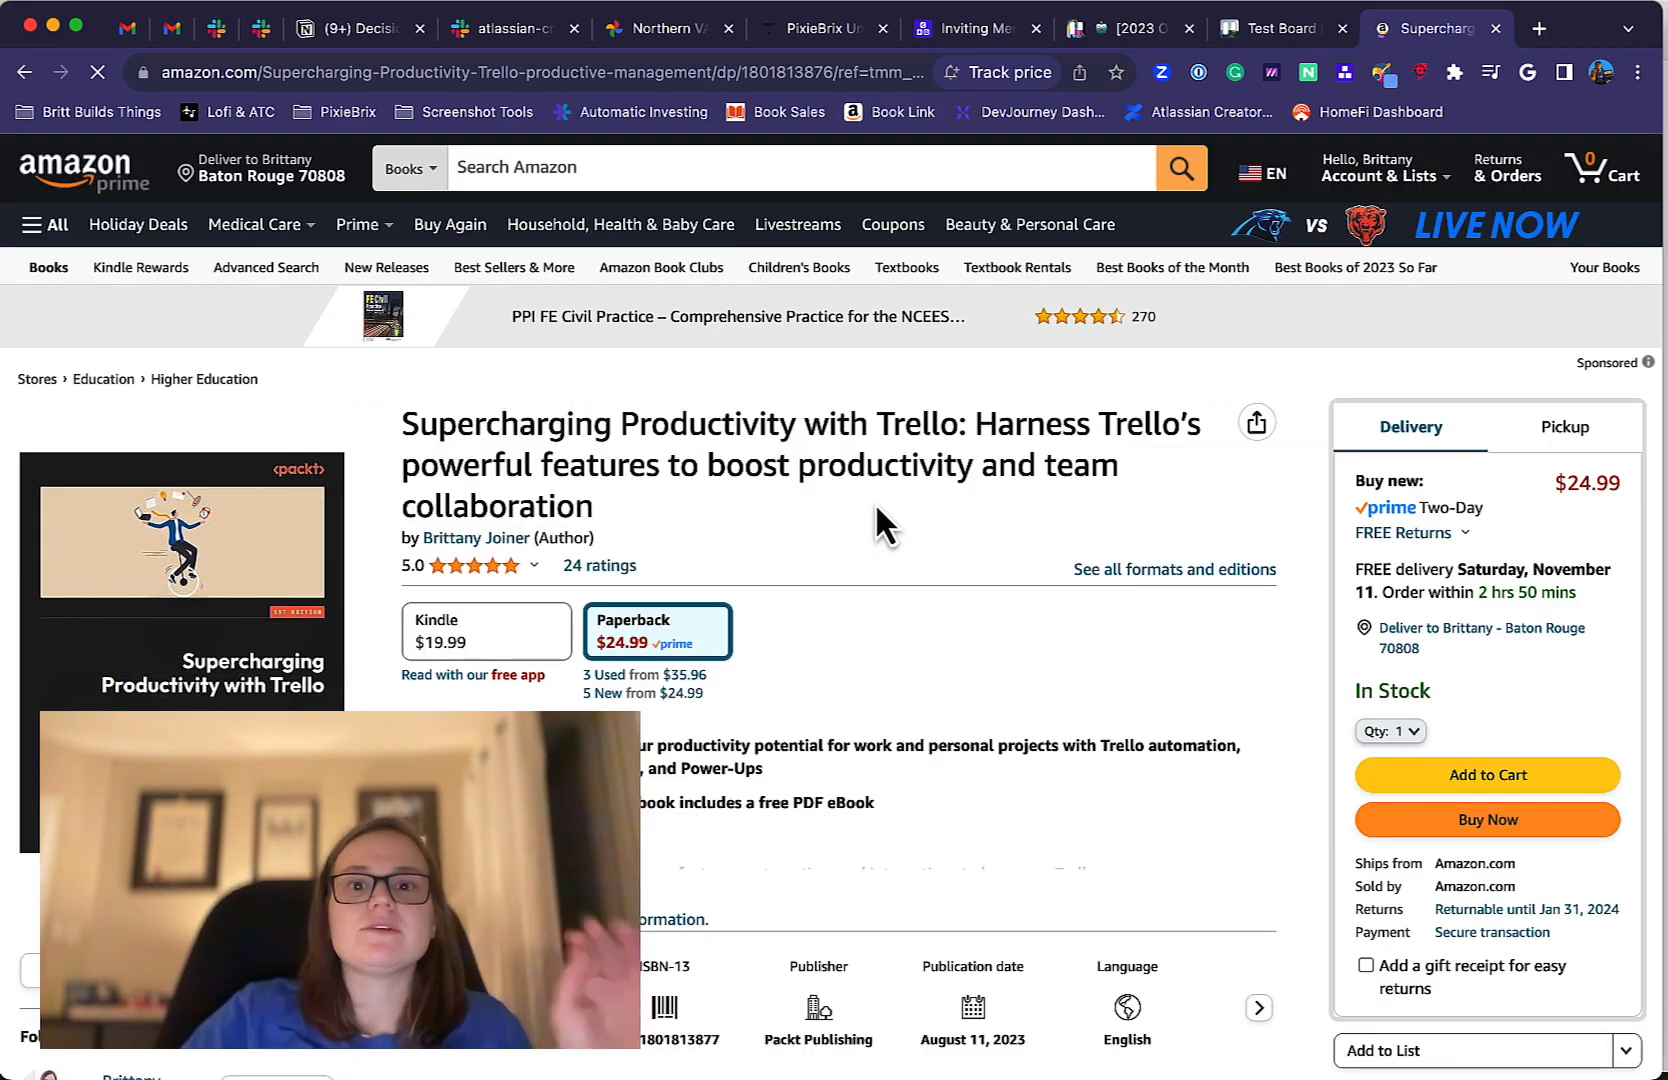
{"action": "scroll", "coordinate": [873, 530], "scroll_direction": "down", "scroll_amount": 1}
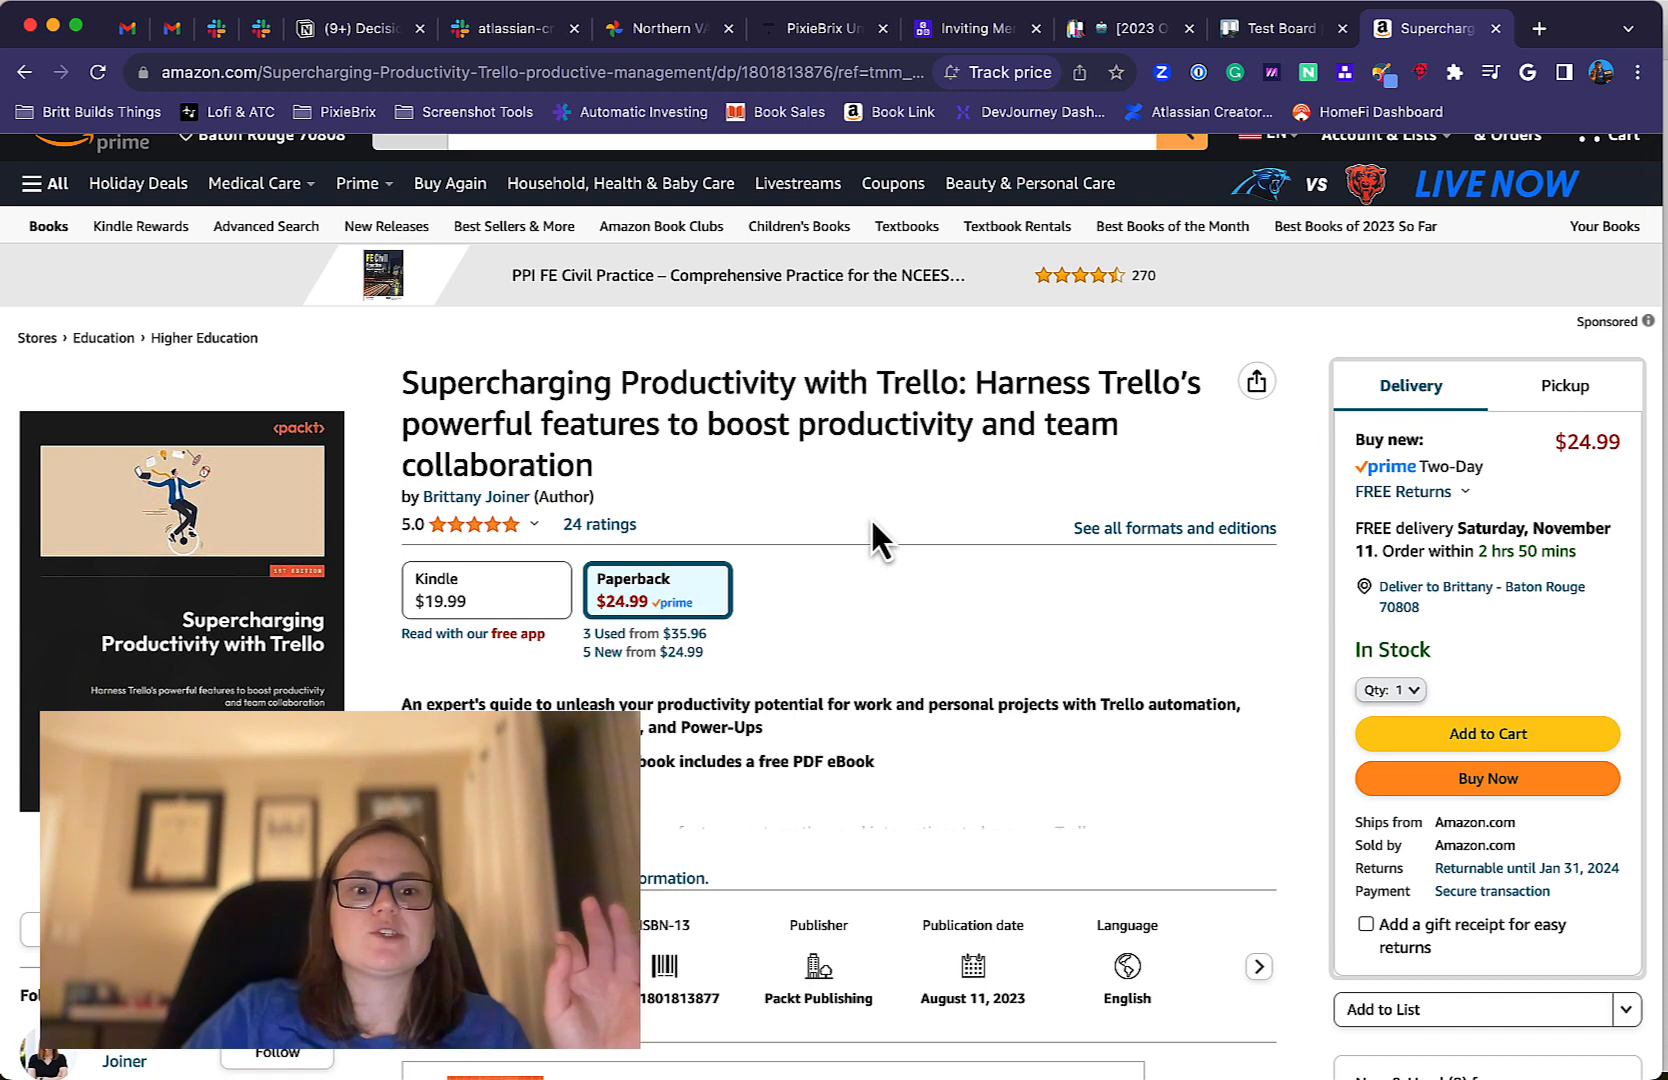
{"action": "scroll", "coordinate": [872, 524], "scroll_direction": "down", "scroll_amount": 1}
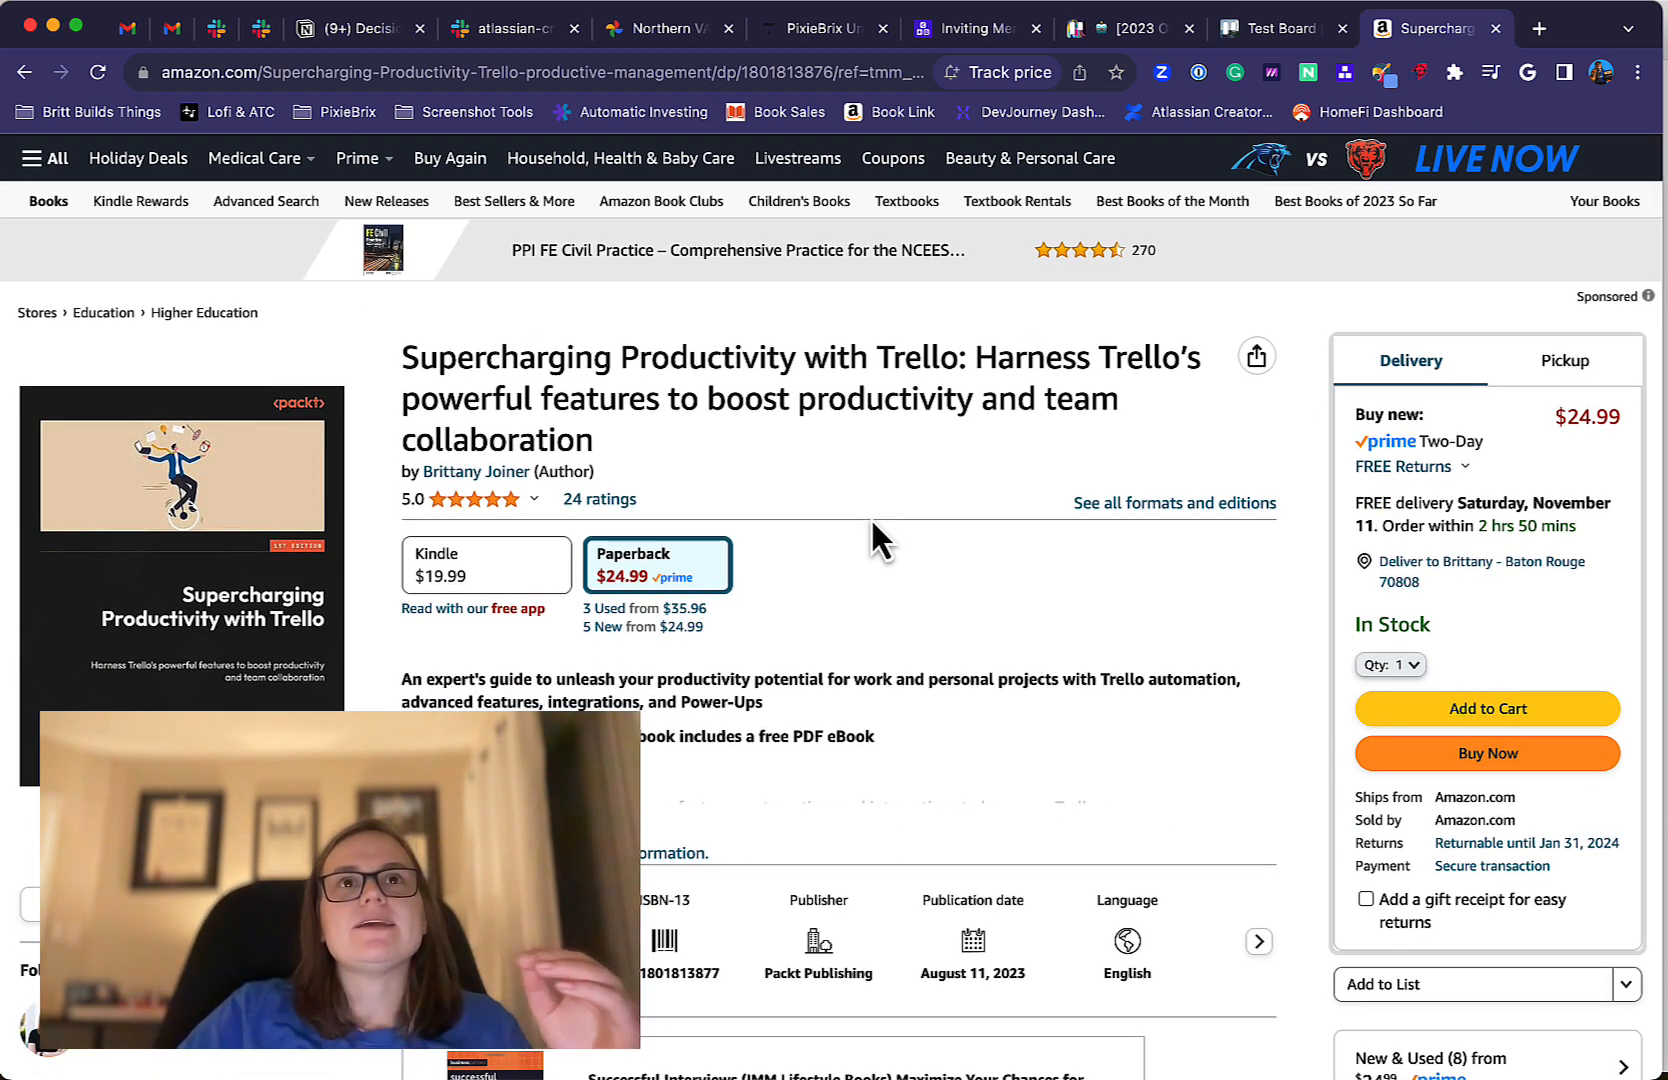
{"action": "scroll", "coordinate": [870, 516], "scroll_direction": "up", "scroll_amount": 1}
Return to the Trello rule and examine the Dates and Basic card filters of the "added to the board" trigger.
{"action": "left_click", "coordinate": [1273, 39]}
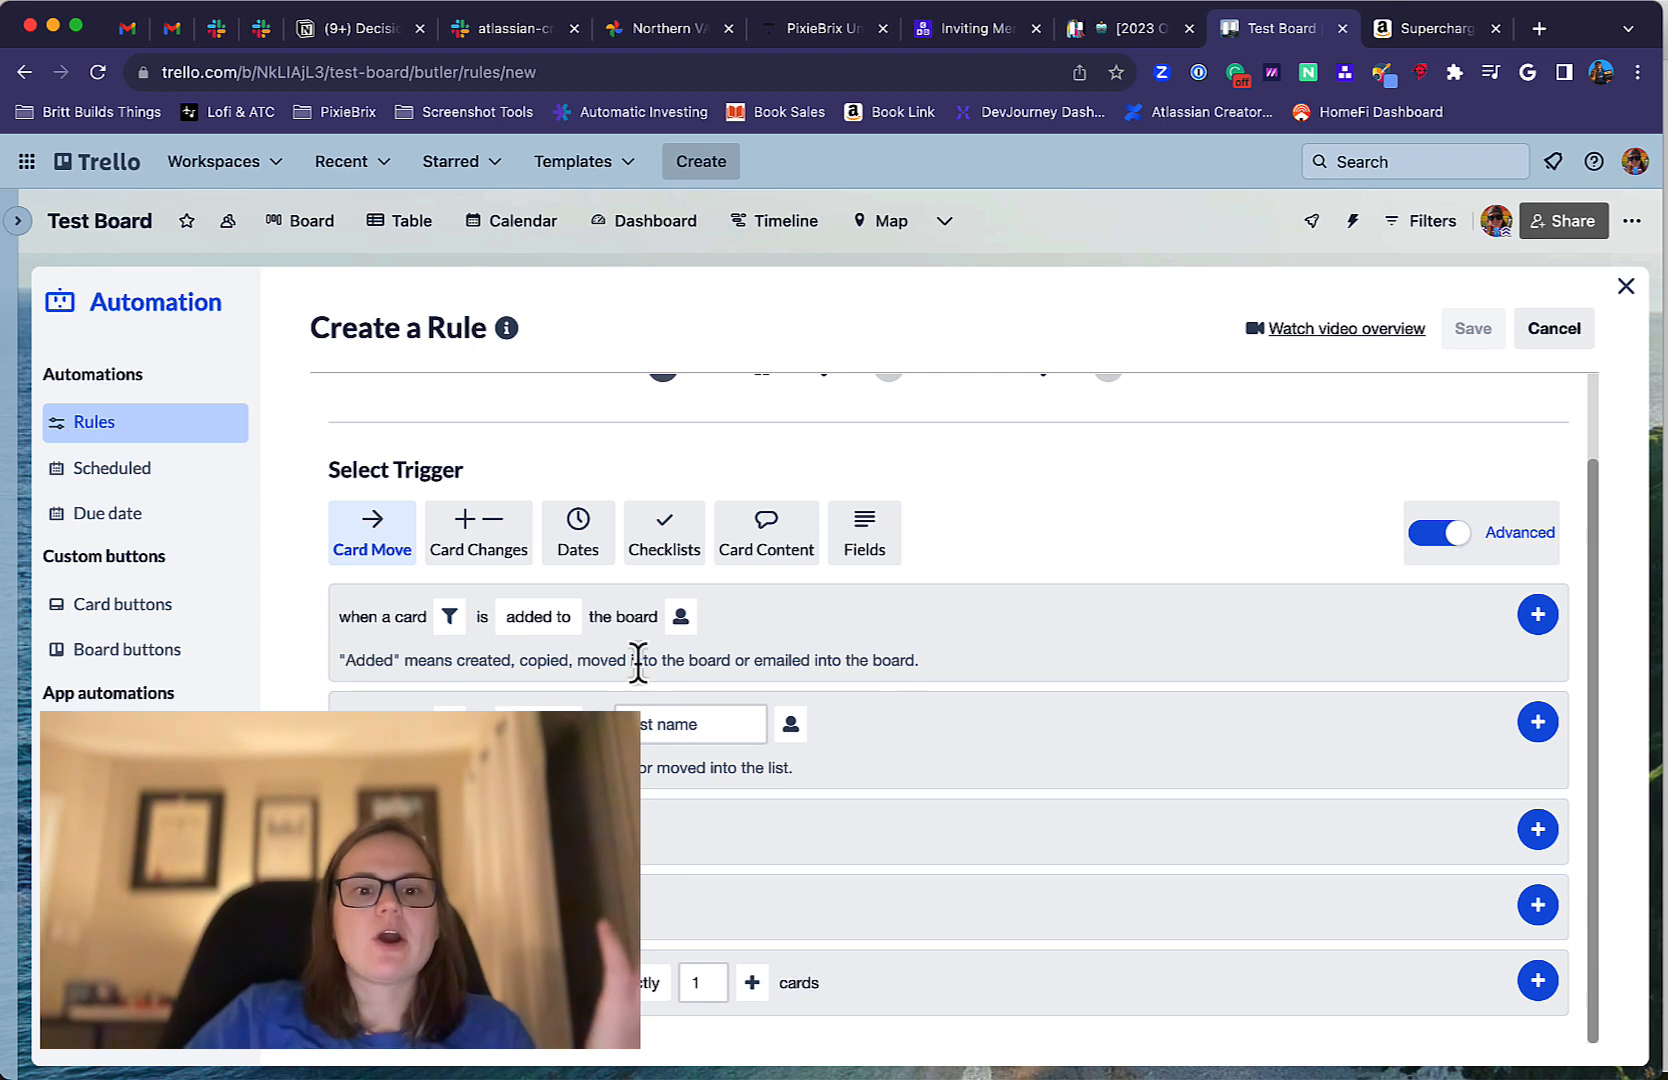
{"action": "left_click", "coordinate": [582, 632]}
{"action": "left_click", "coordinate": [452, 622]}
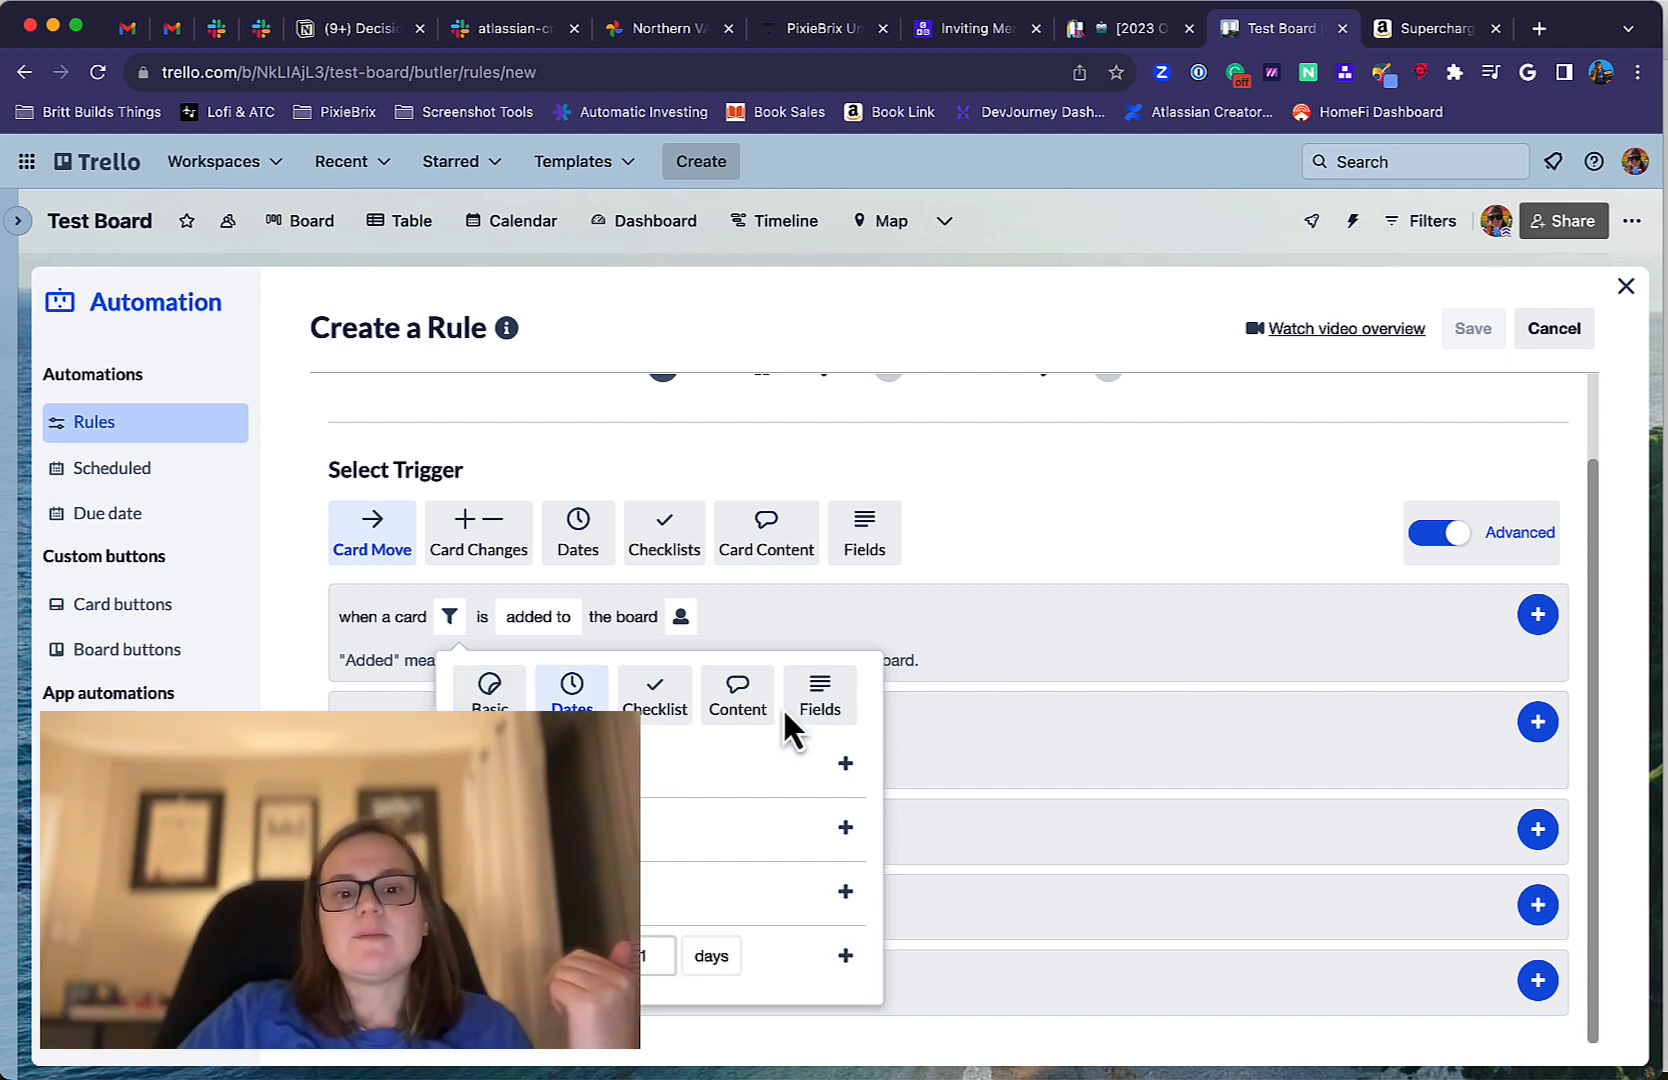
{"action": "left_click", "coordinate": [490, 711]}
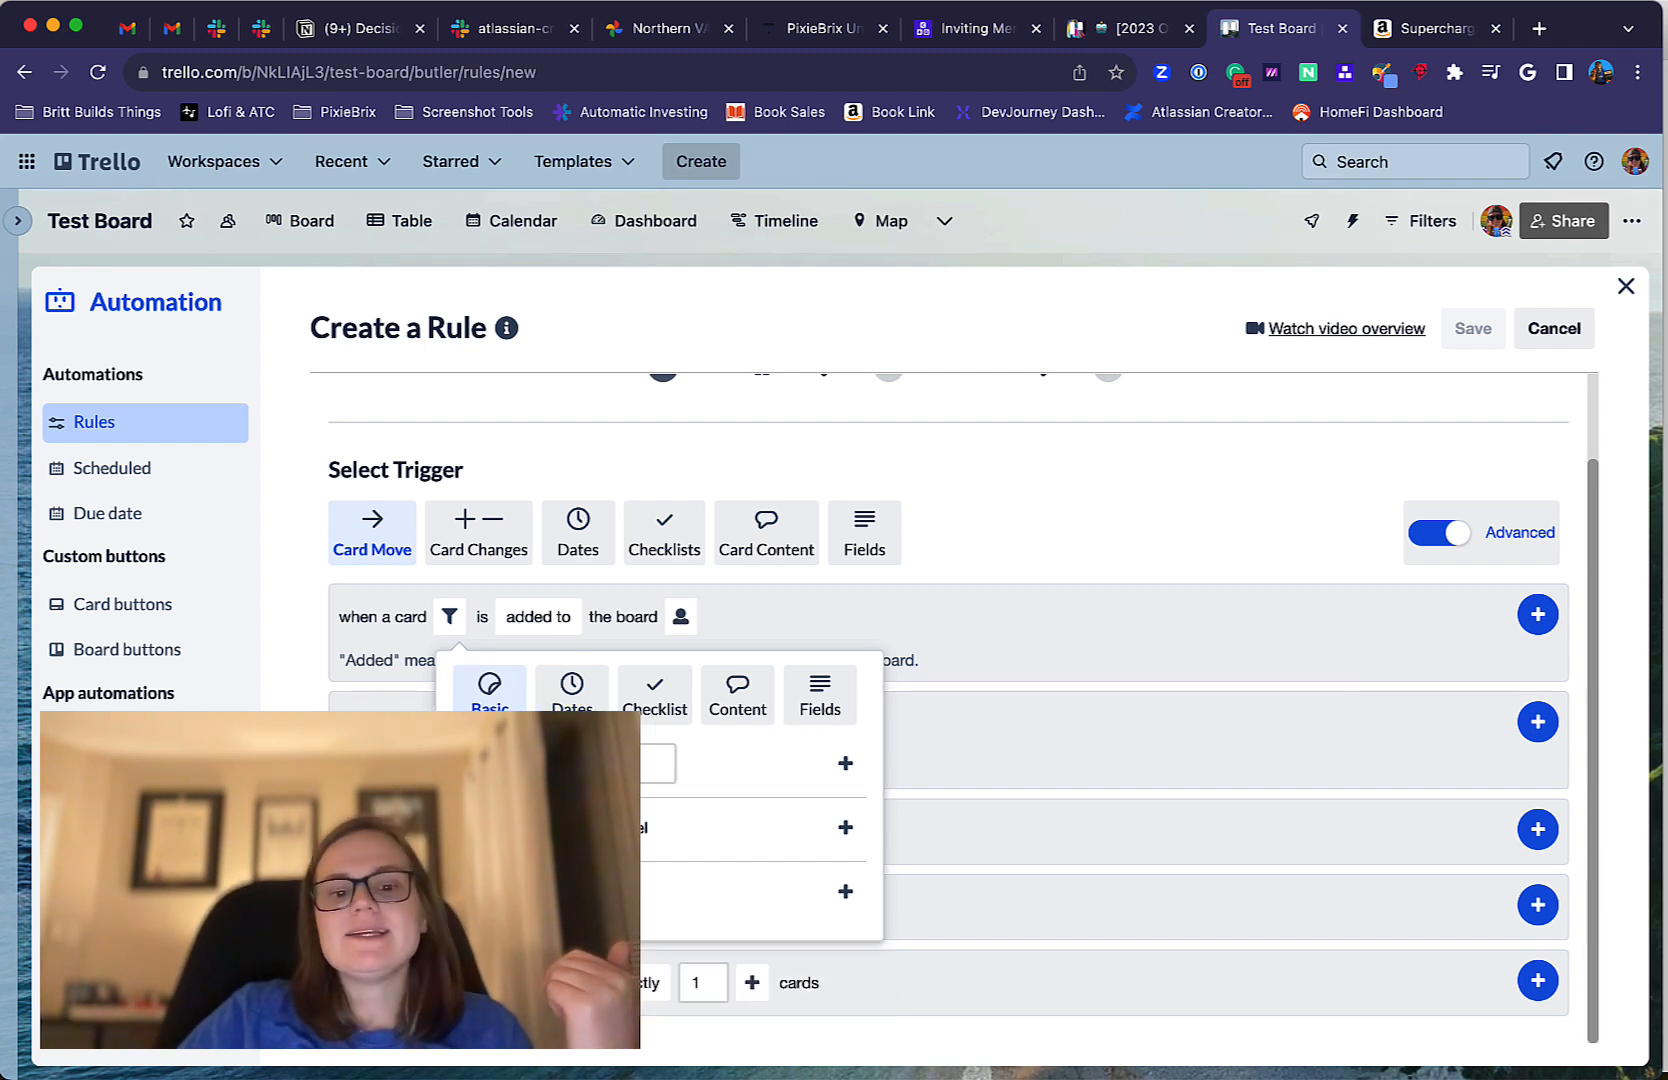
{"action": "left_click", "coordinate": [963, 619]}
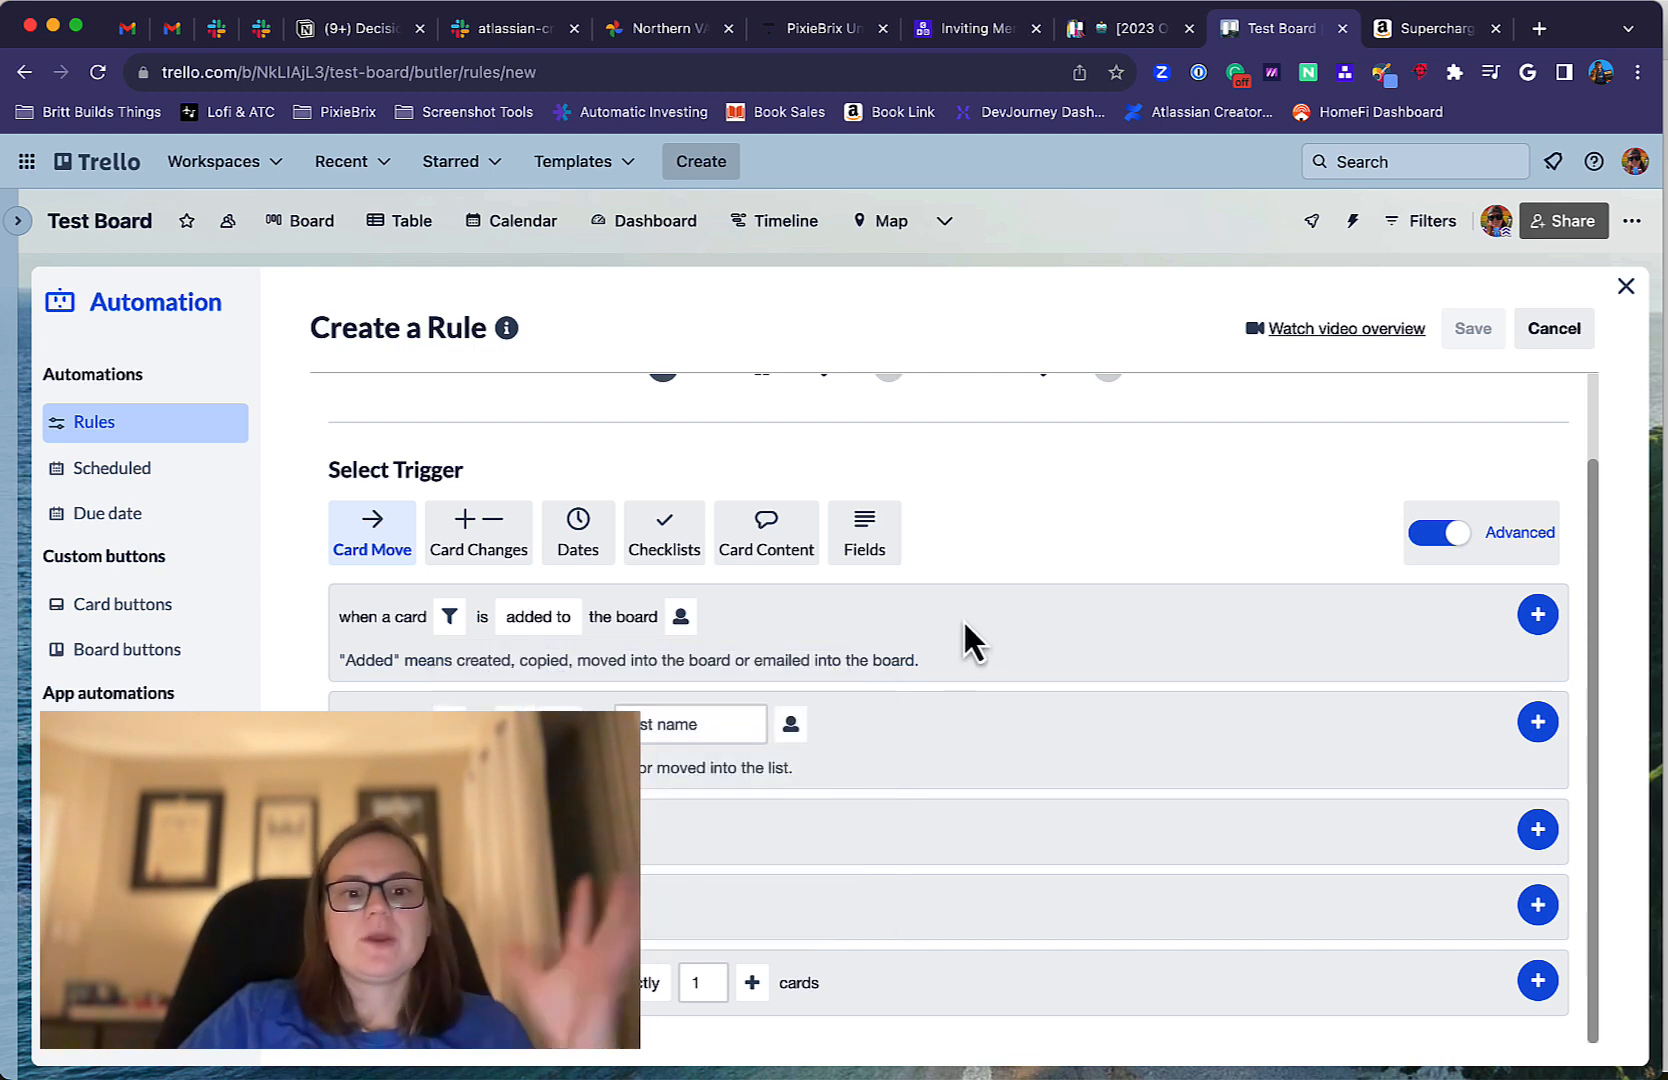
Add the trigger "when a card is added to the board" to the rule.
{"action": "left_click", "coordinate": [556, 616]}
{"action": "left_click", "coordinate": [653, 616]}
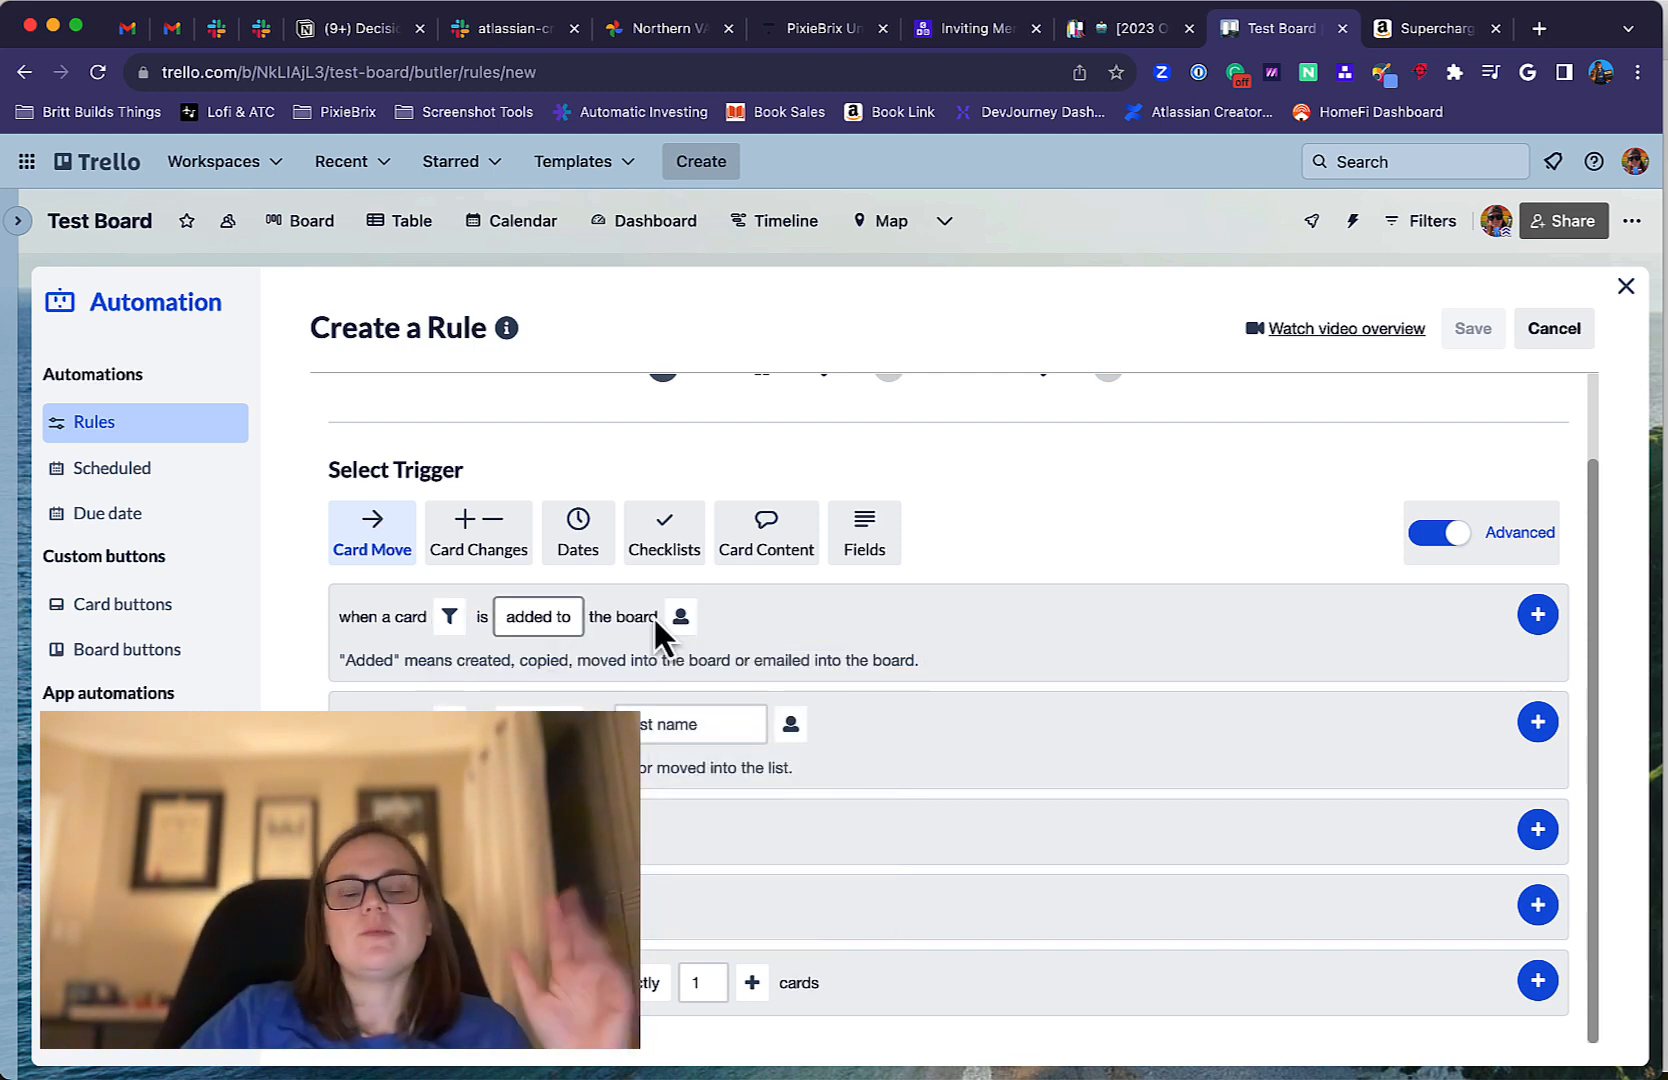
{"action": "left_click", "coordinate": [1538, 616]}
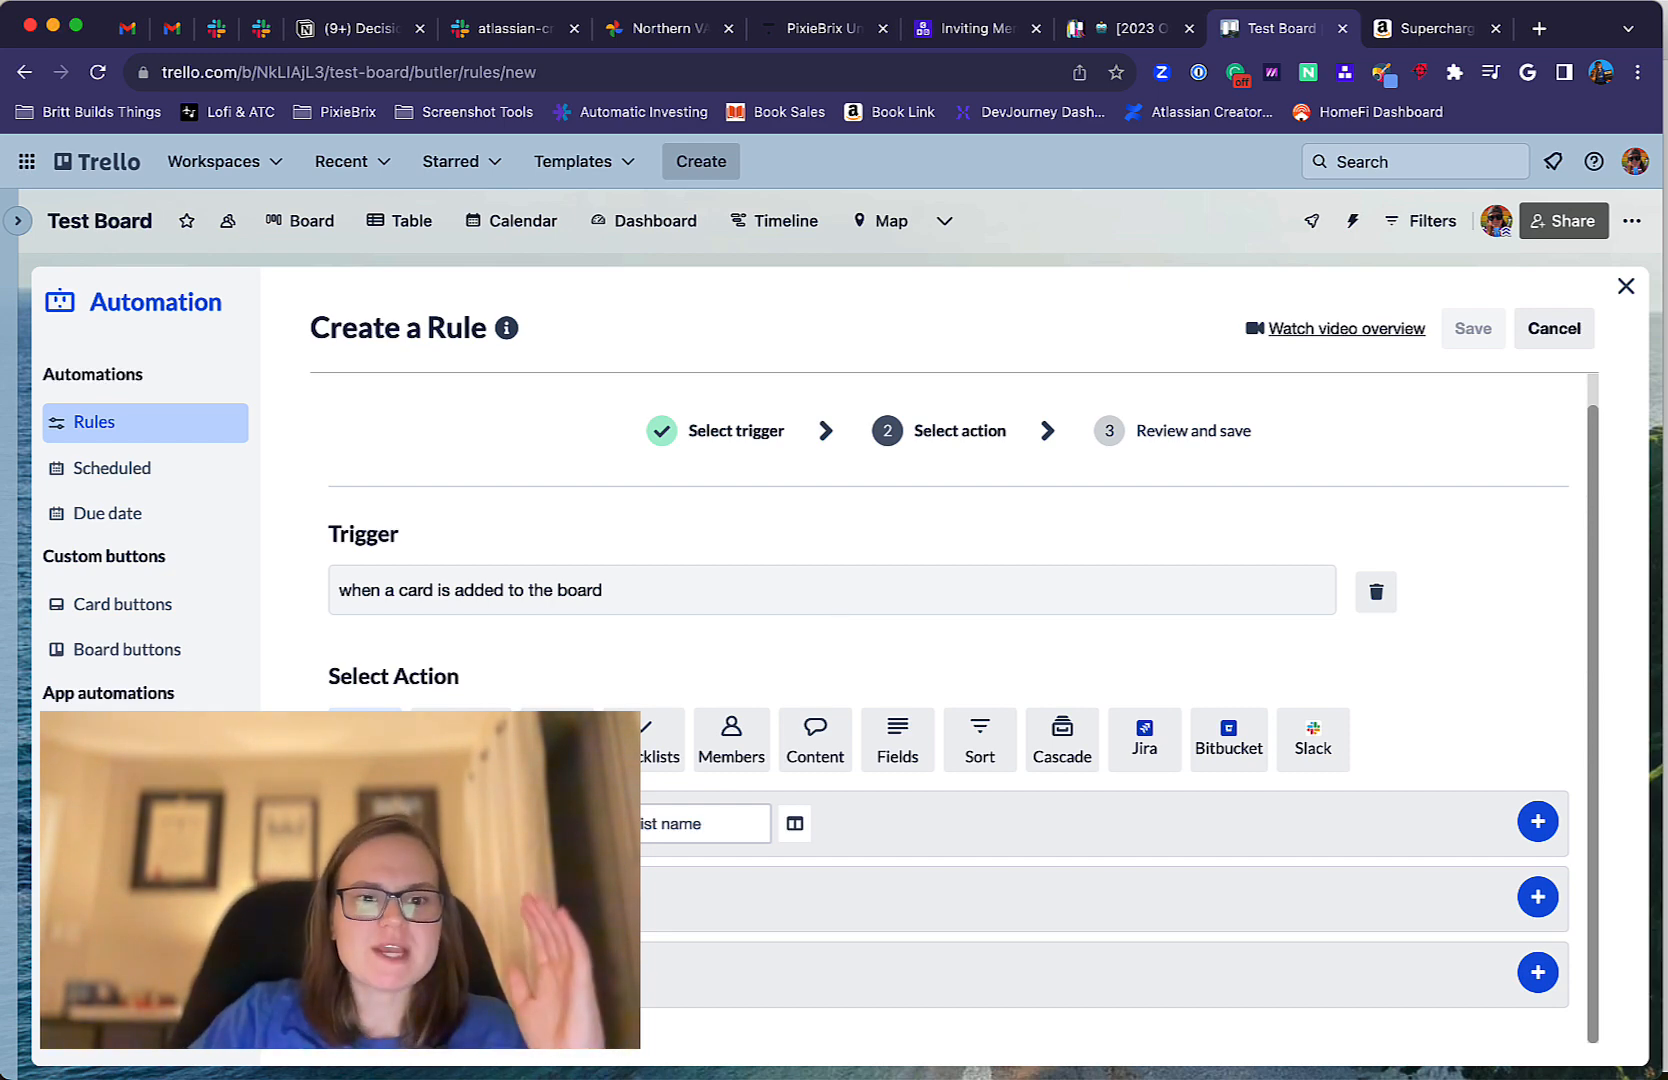
Look through the rule's action categories, including Content, Add/Remove, Checklists, Members, Fields, Sort and Cascade.
{"action": "scroll", "coordinate": [775, 745], "scroll_direction": "down", "scroll_amount": 1}
{"action": "left_click", "coordinate": [815, 696]}
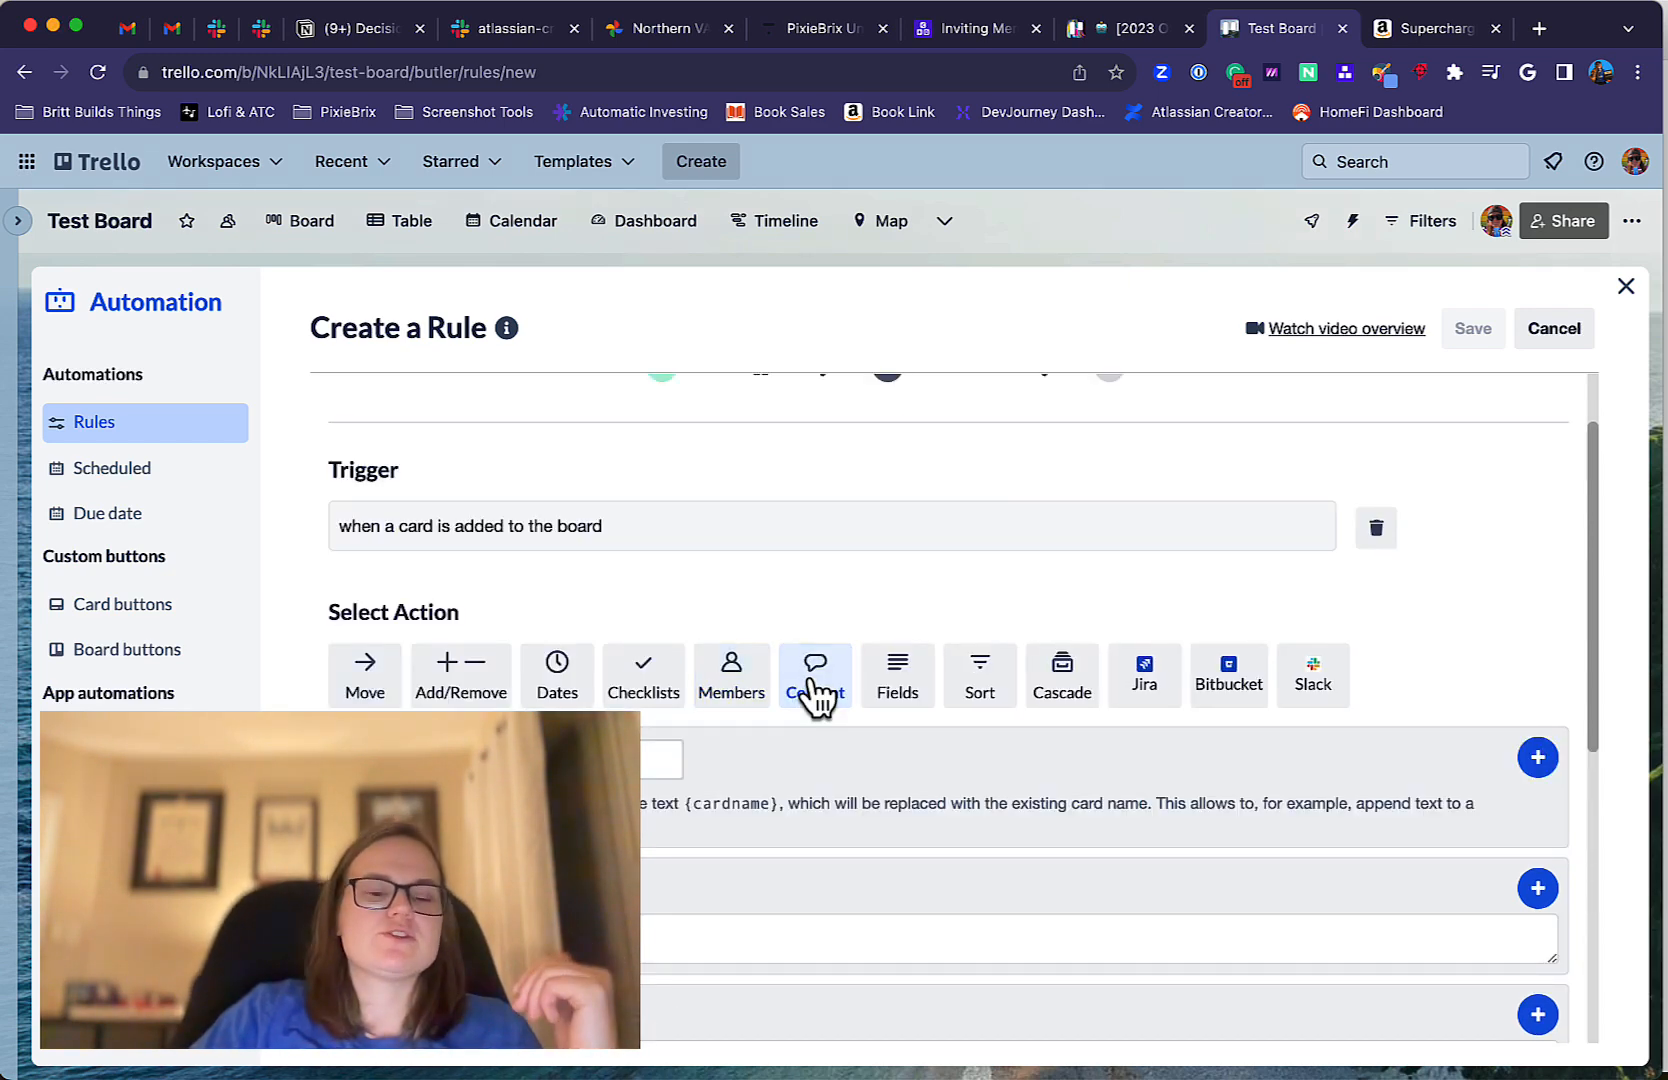
{"action": "left_click", "coordinate": [366, 675]}
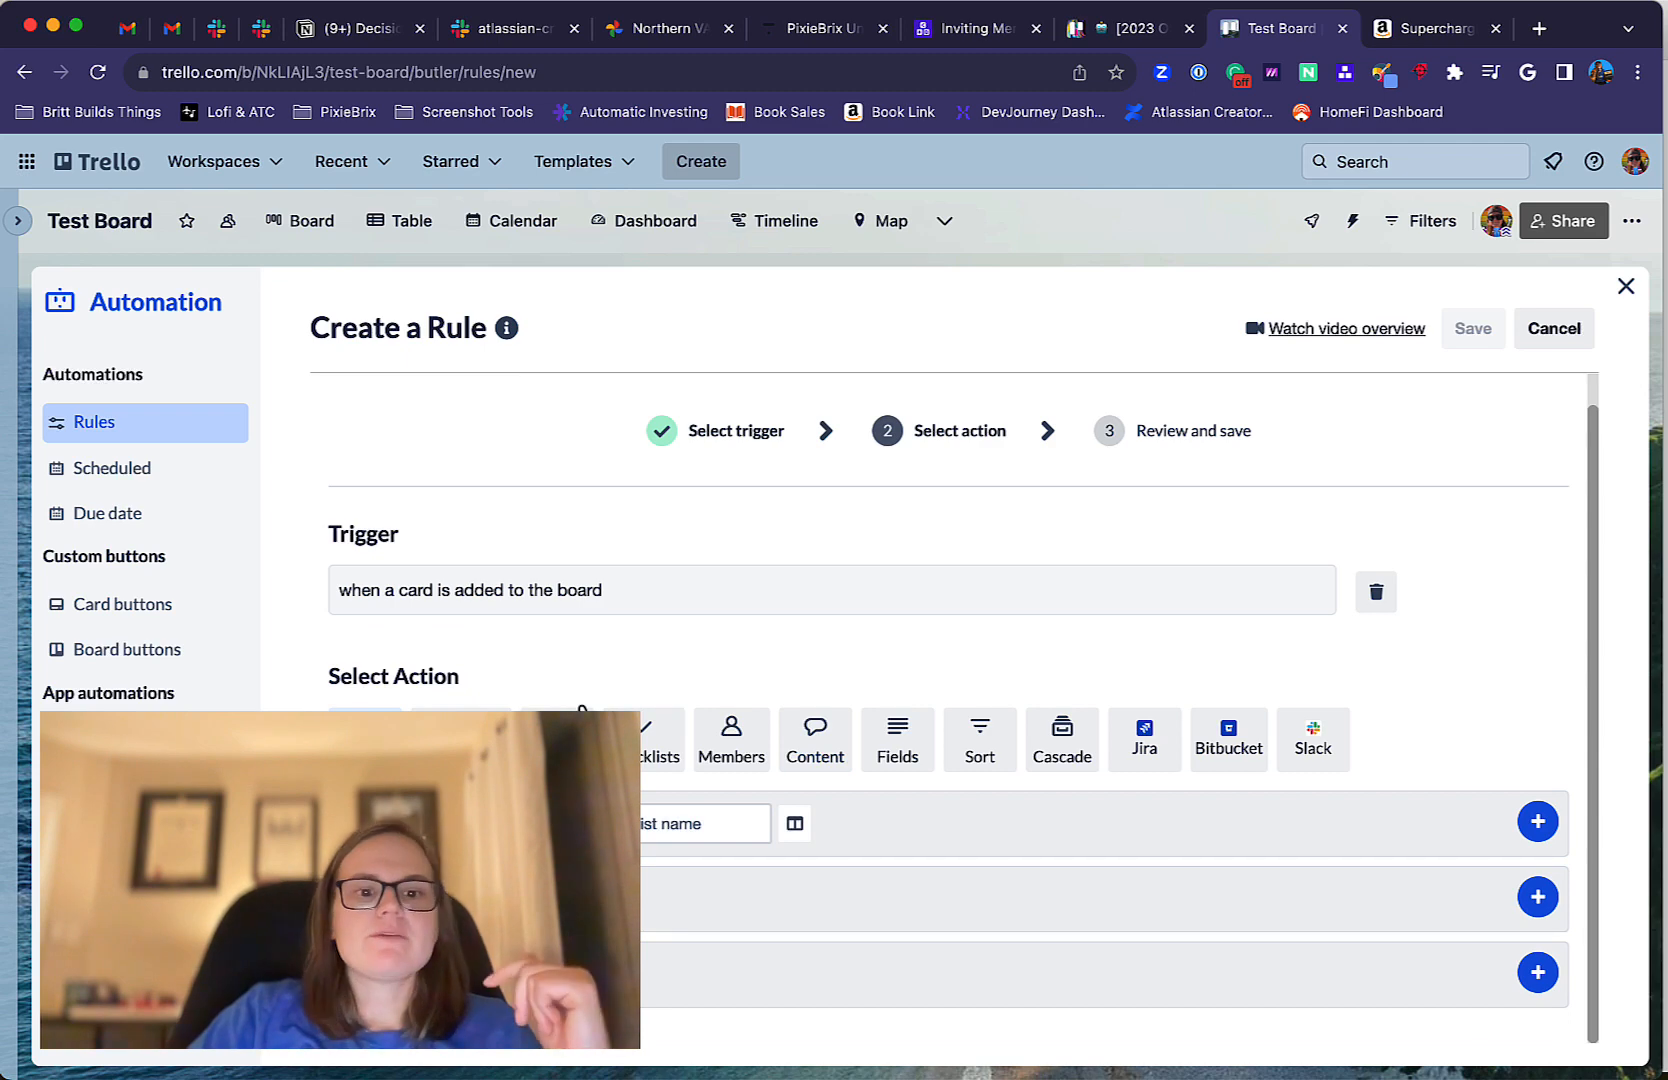
{"action": "left_click", "coordinate": [461, 733]}
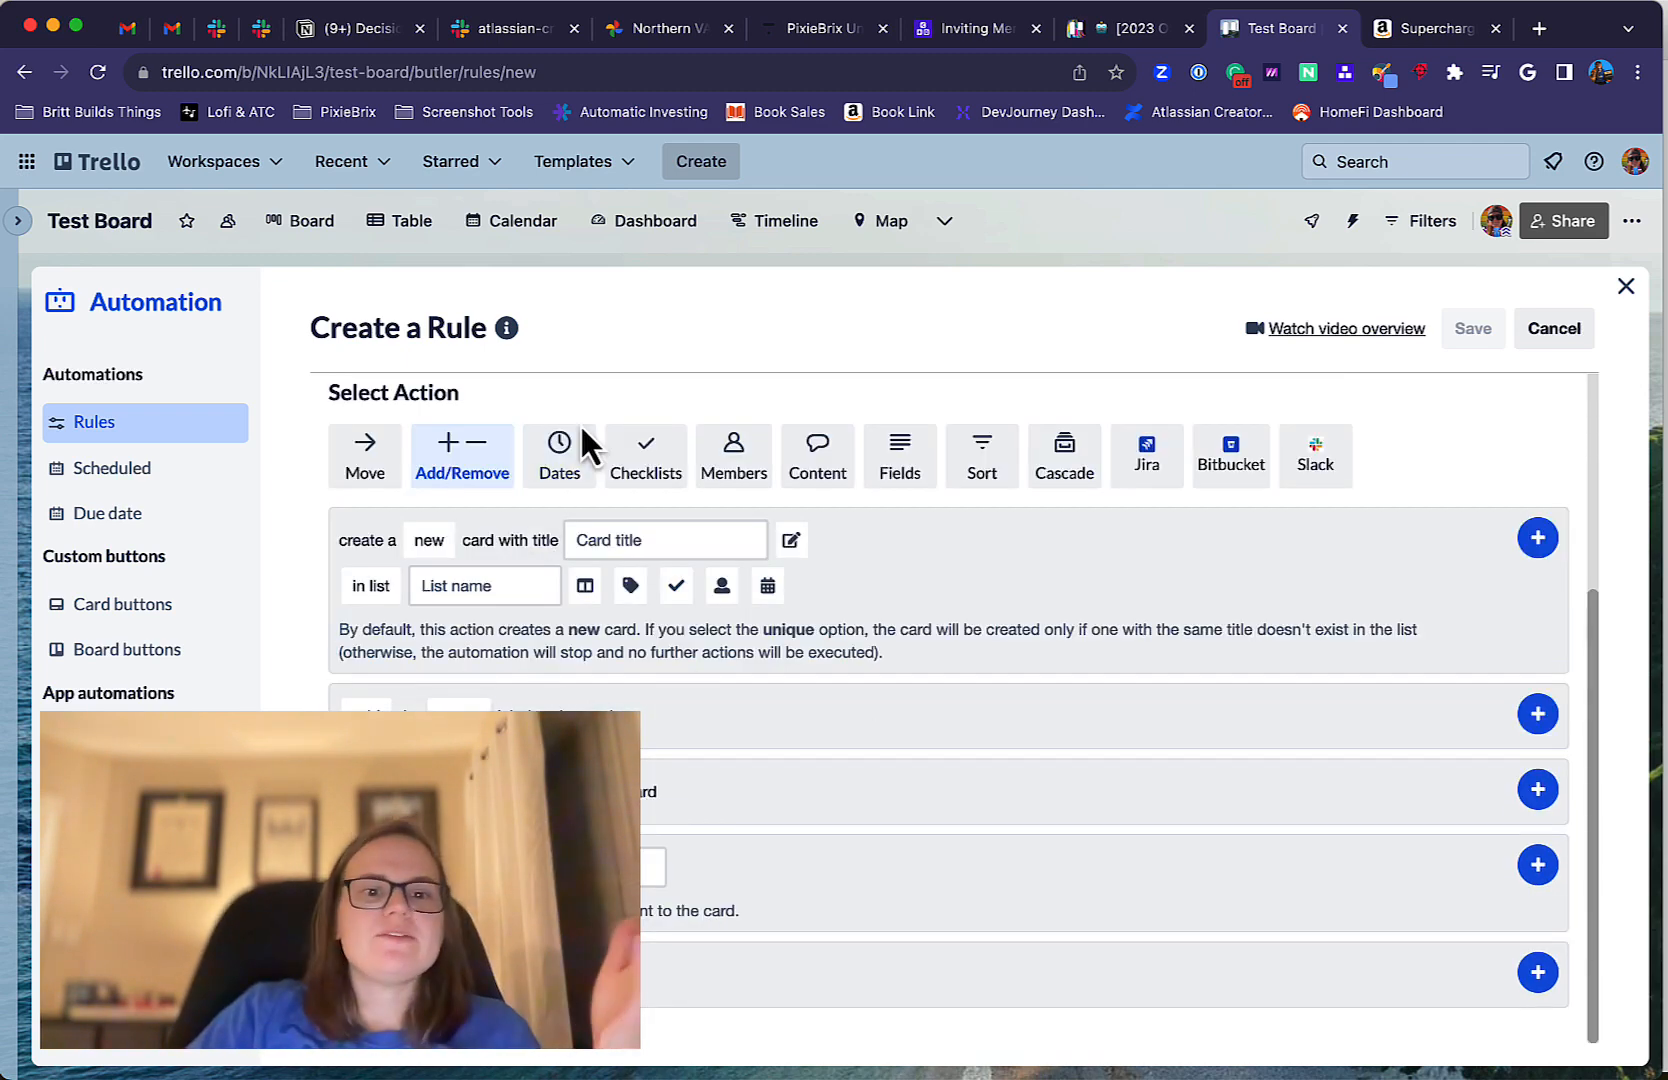
{"action": "left_click", "coordinate": [550, 468]}
{"action": "left_click", "coordinate": [659, 622]}
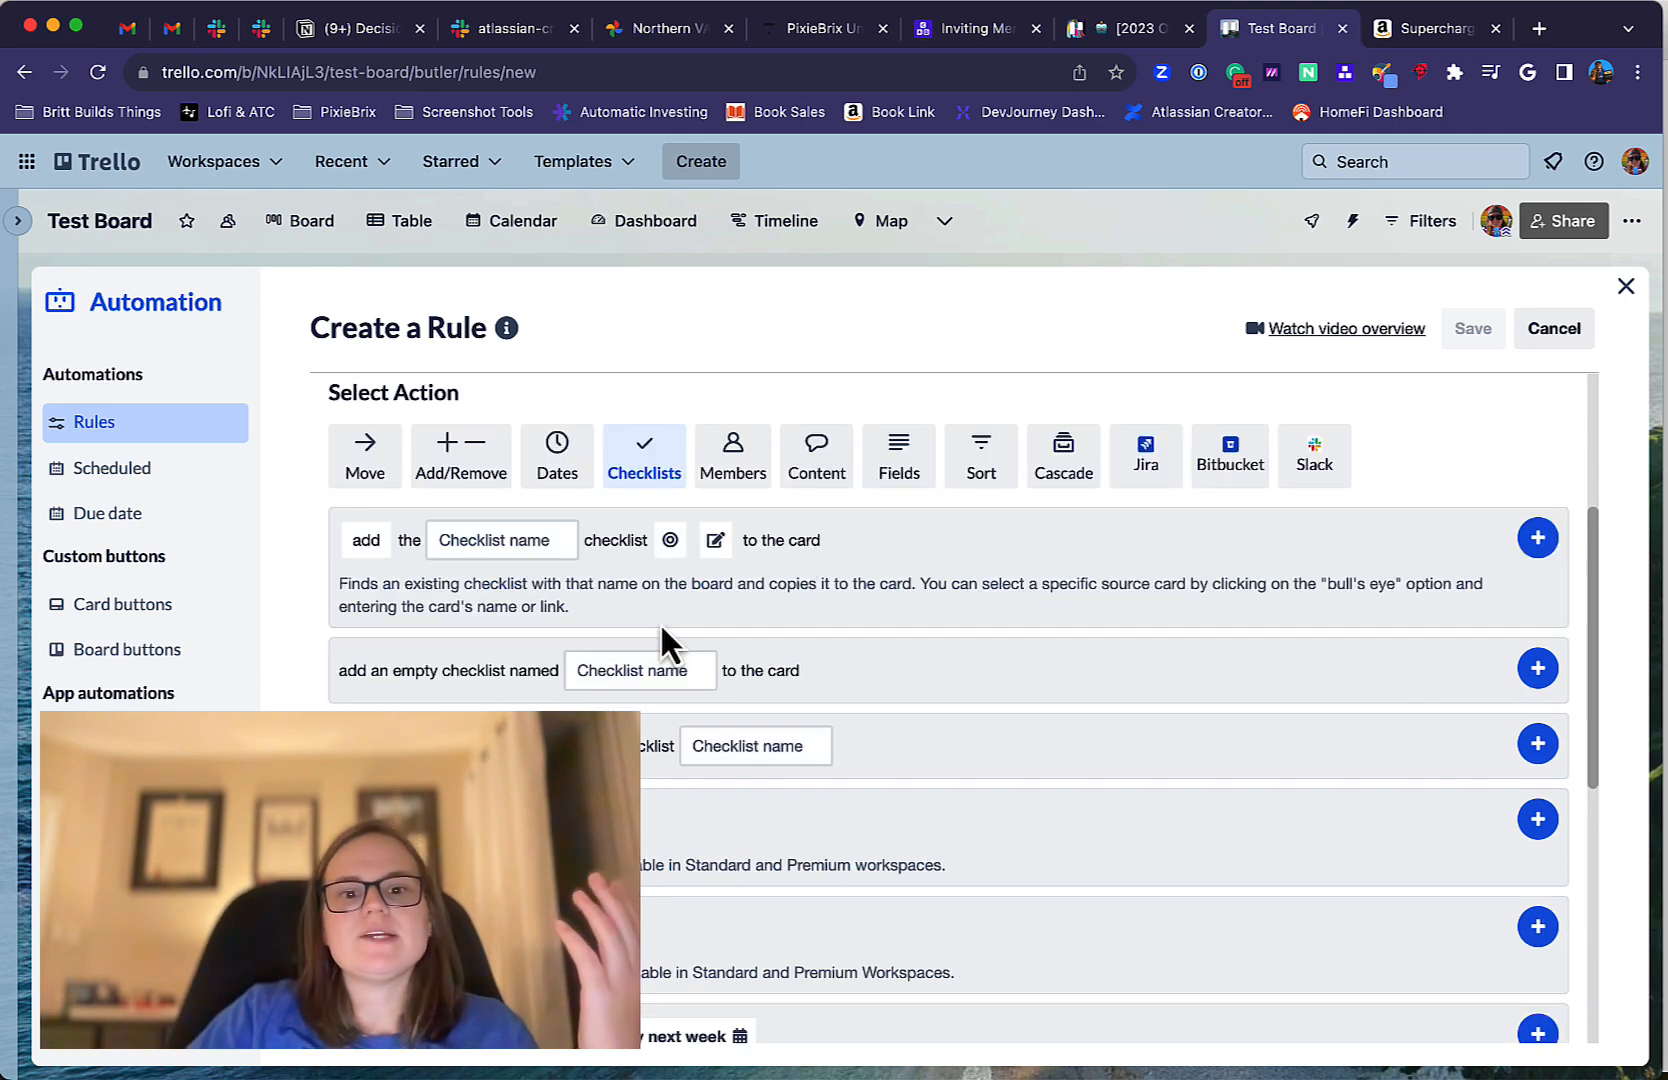
{"action": "left_click", "coordinate": [726, 469]}
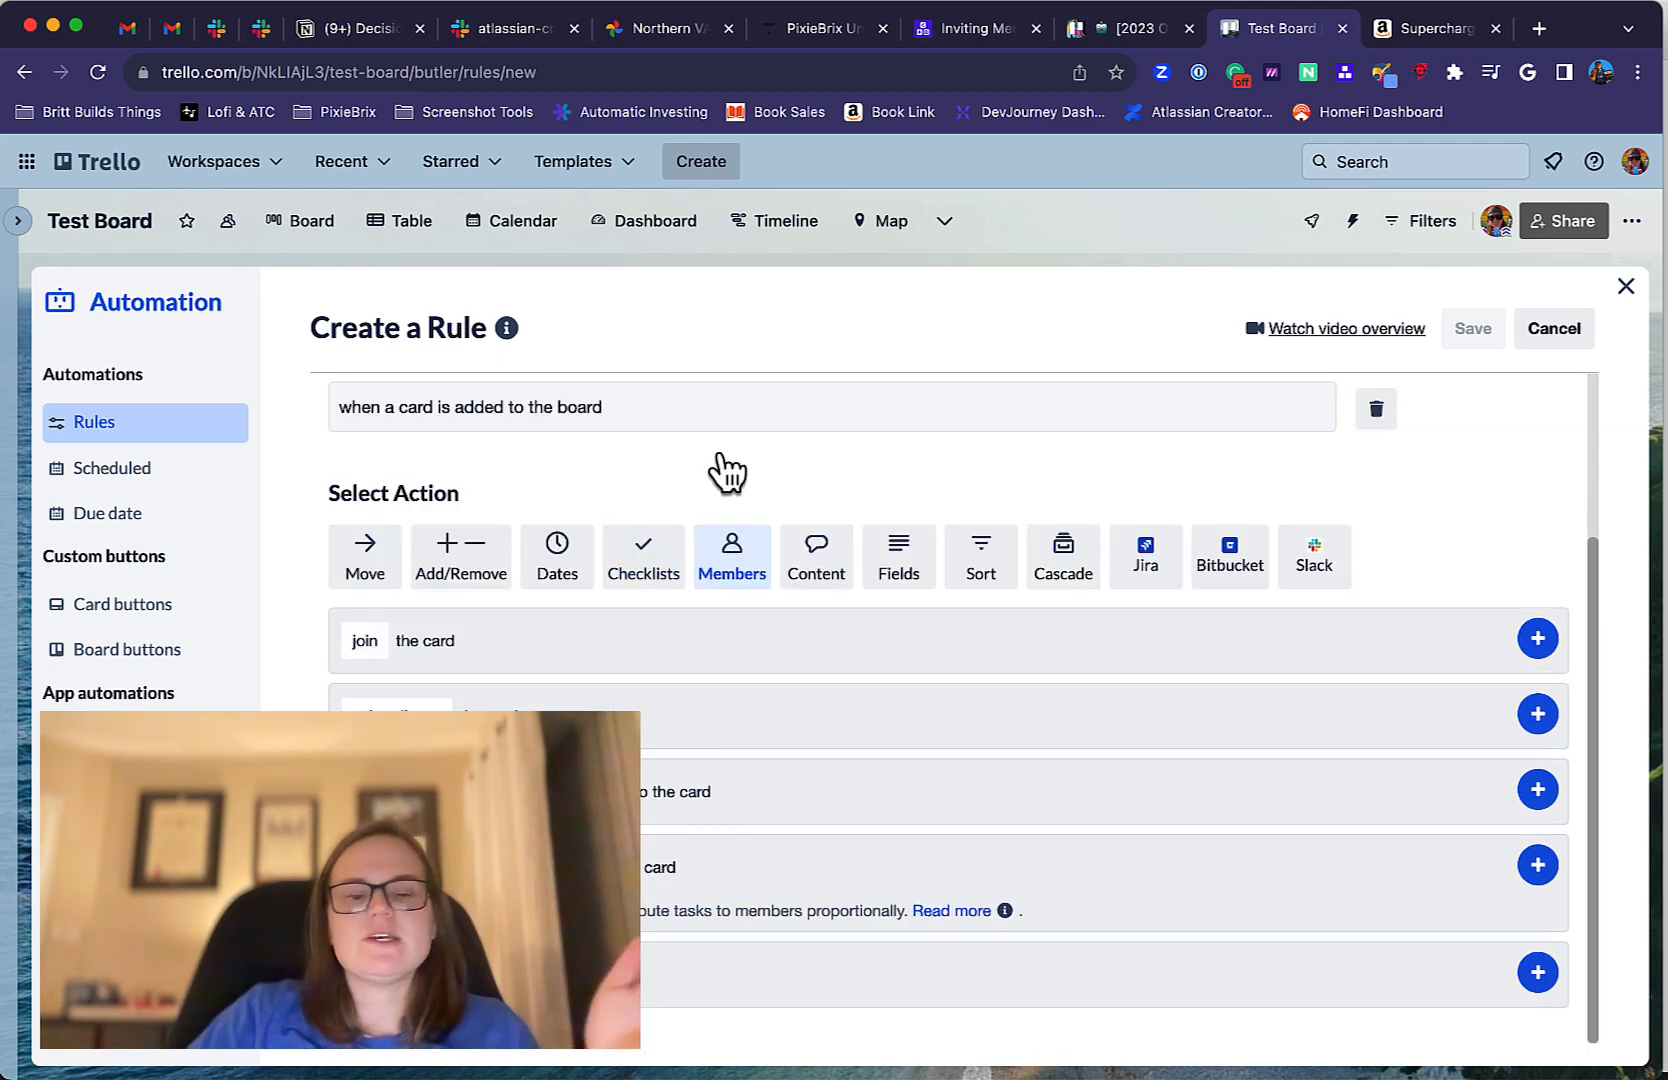
{"action": "left_click", "coordinate": [818, 568]}
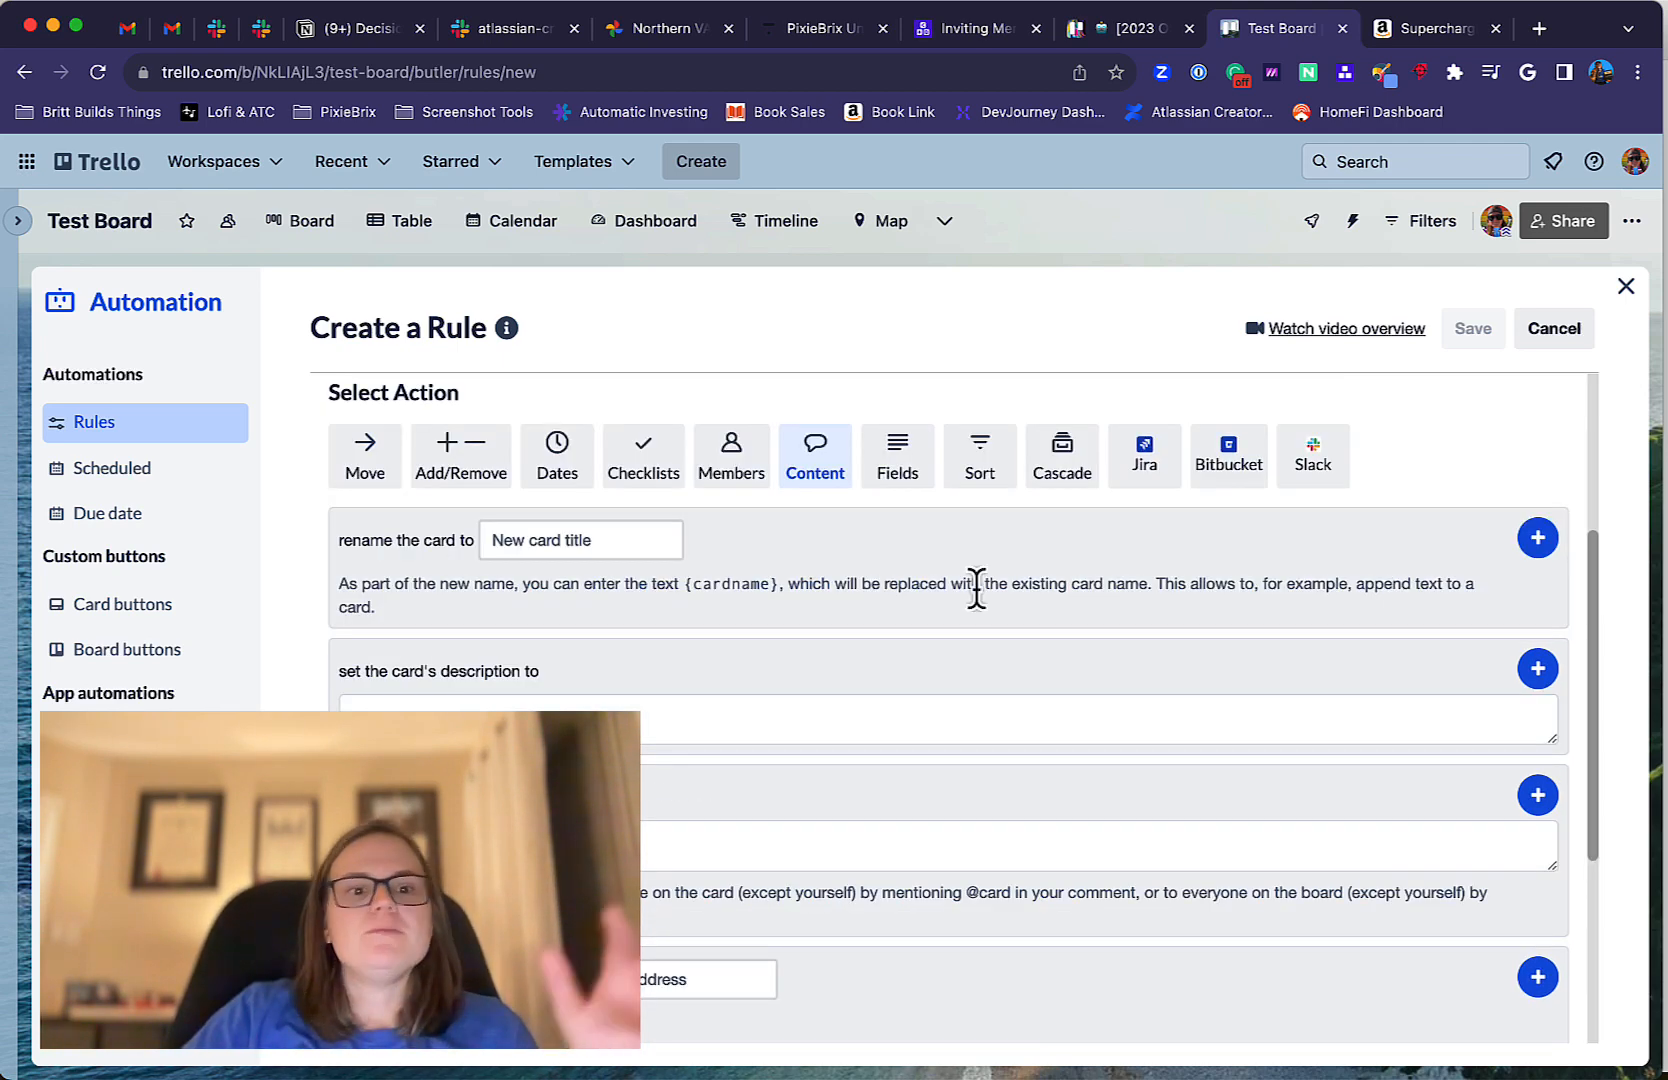
{"action": "left_click", "coordinate": [900, 477]}
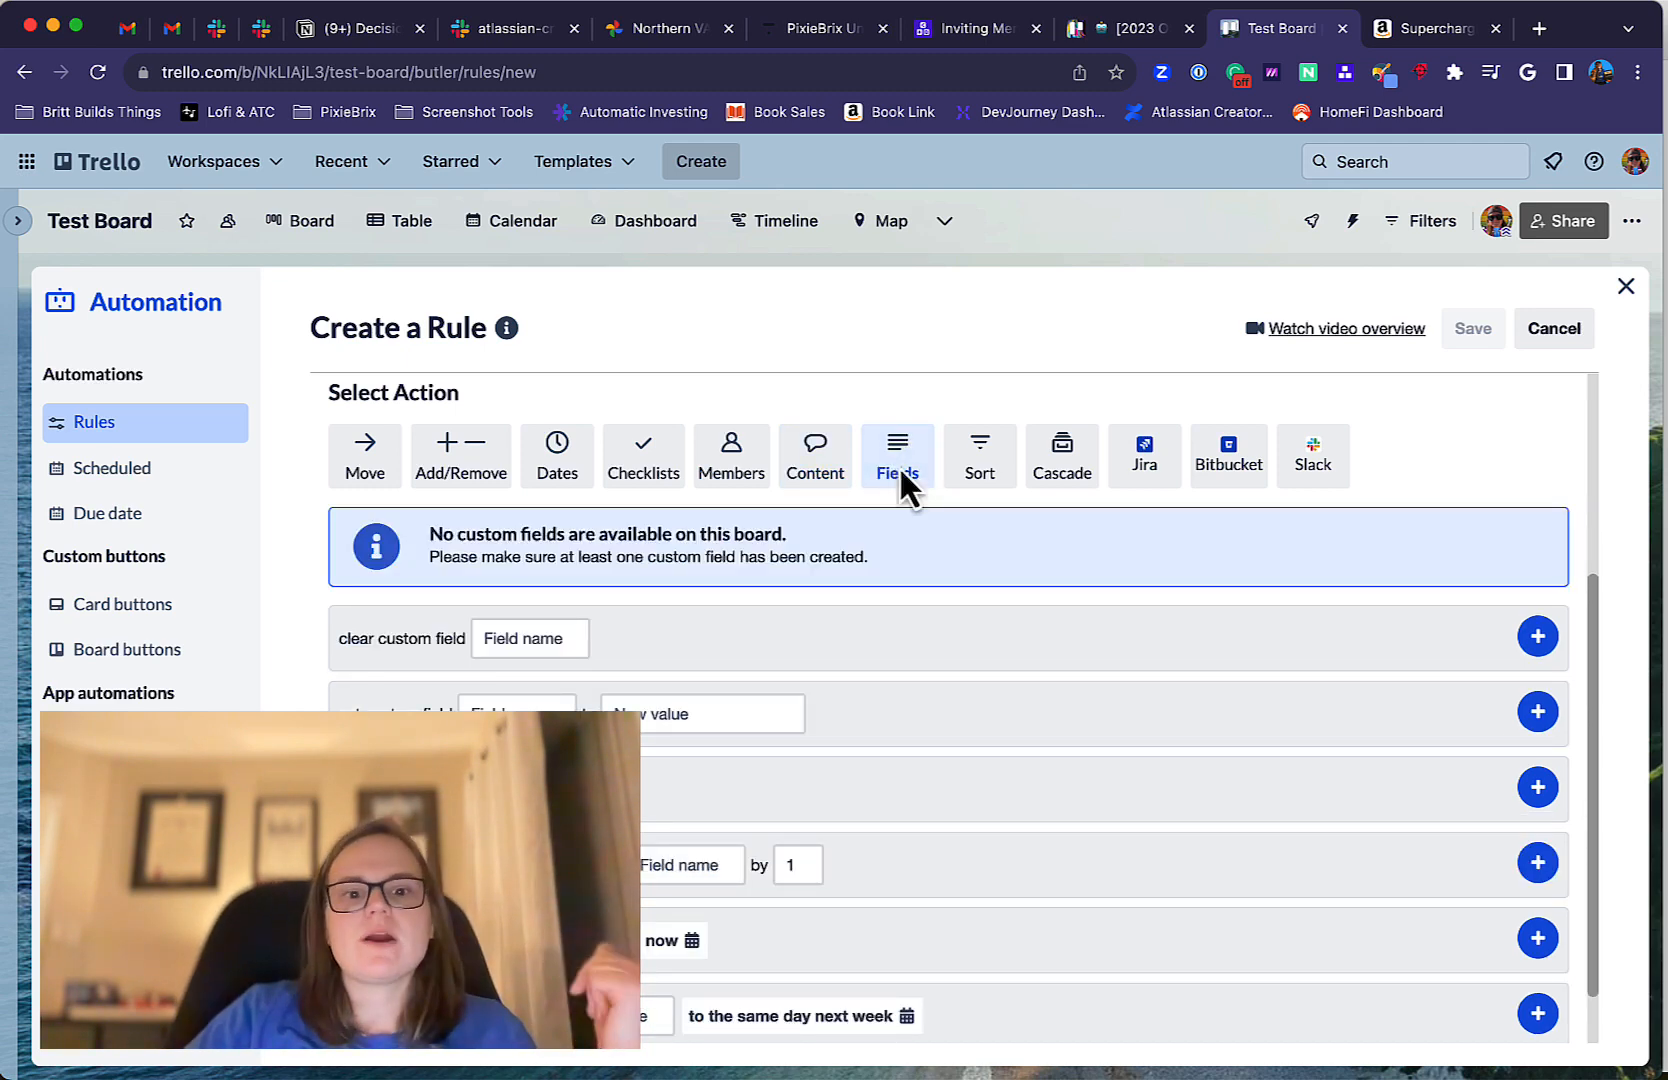
{"action": "left_click", "coordinate": [966, 466]}
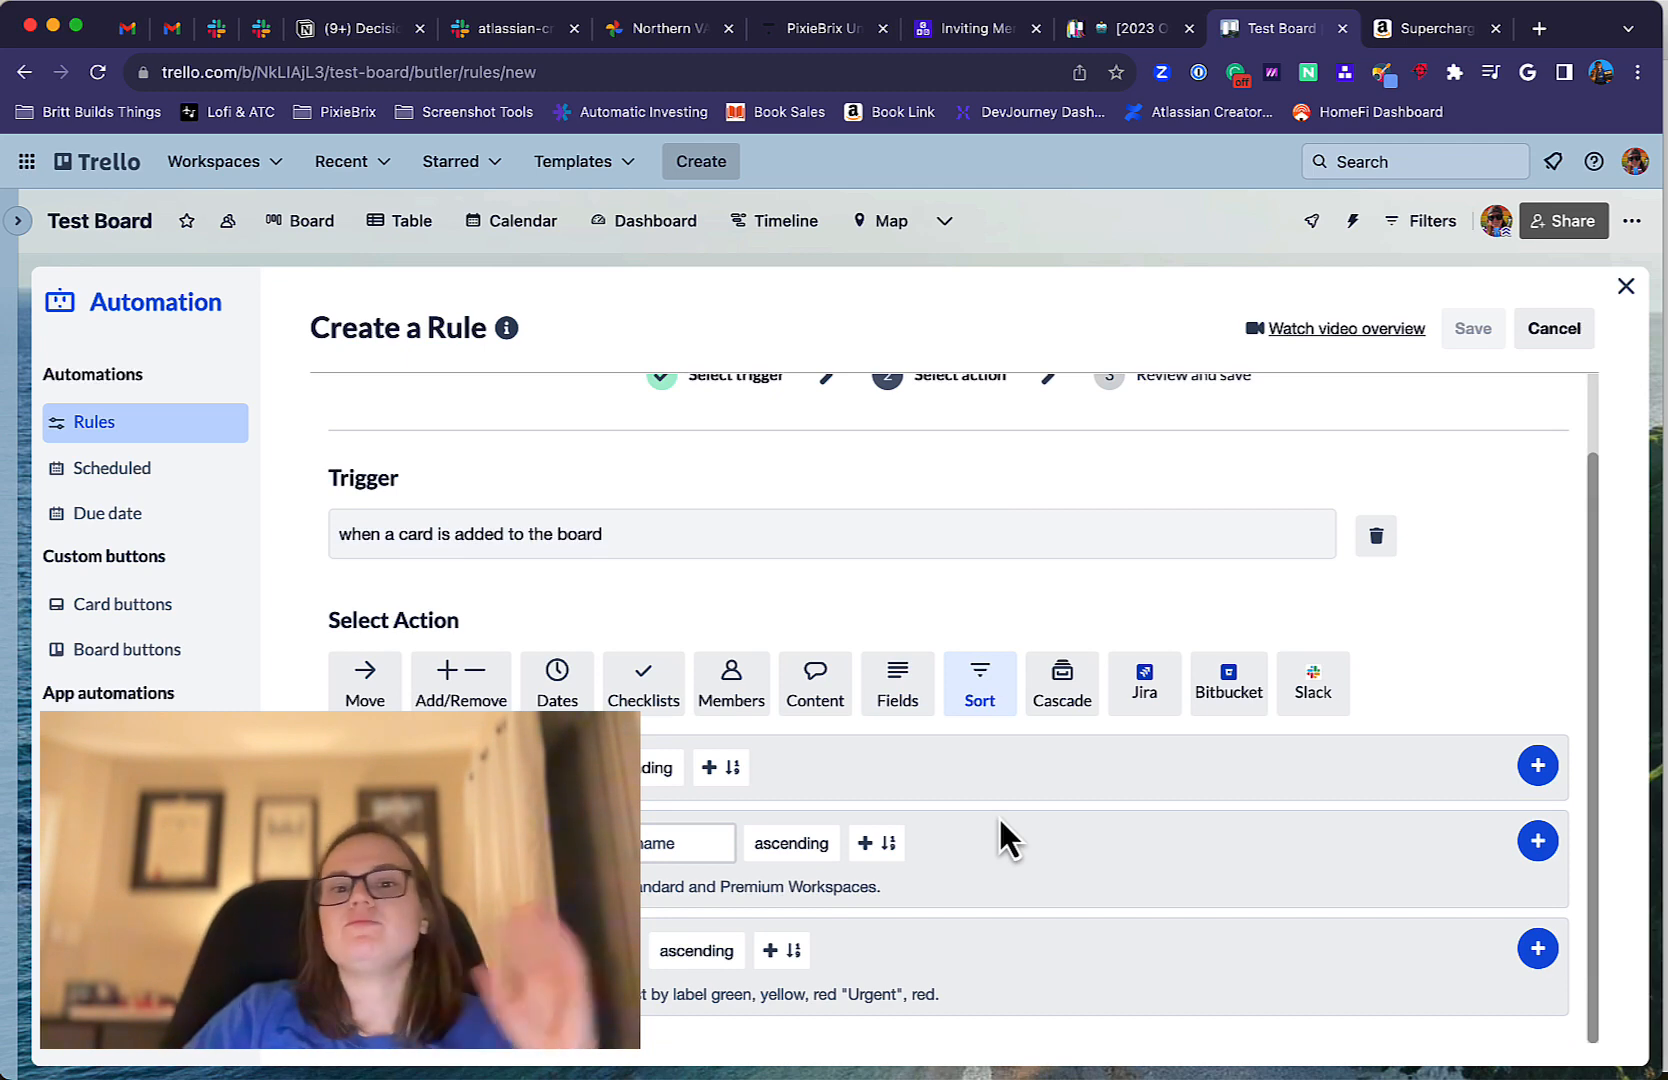
{"action": "left_click", "coordinate": [1072, 695]}
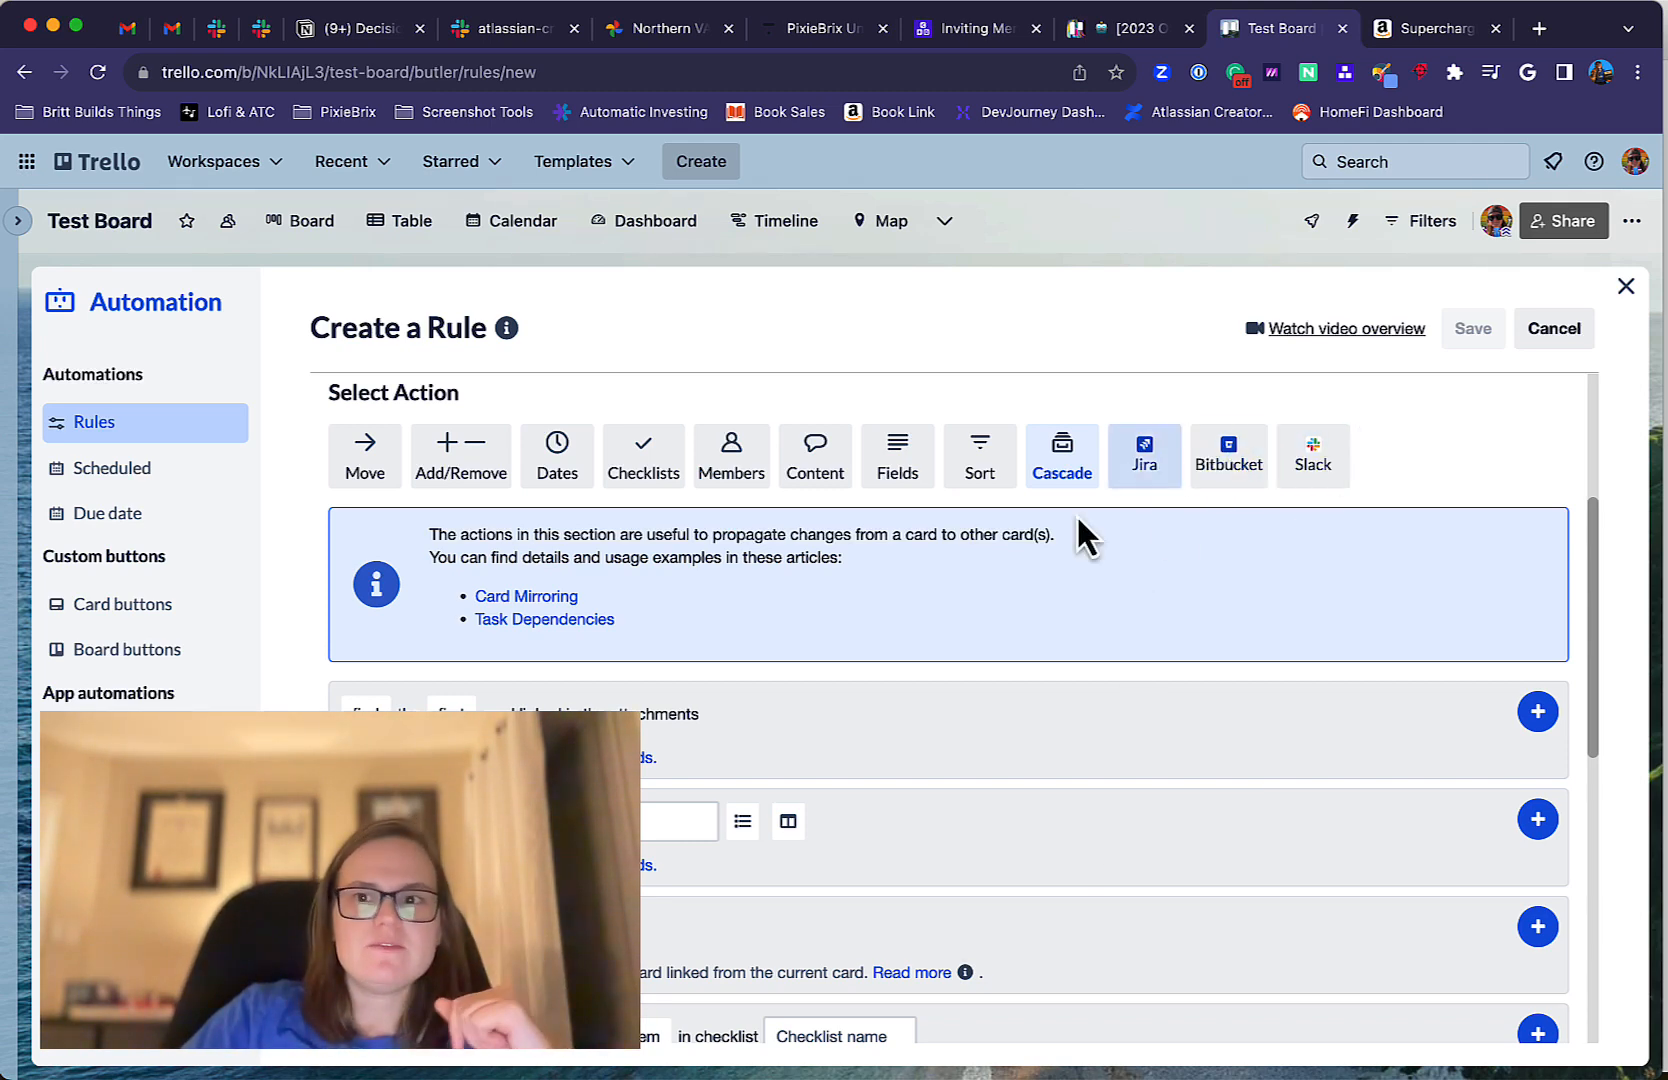
{"action": "scroll", "coordinate": [1076, 513], "scroll_direction": "up", "scroll_amount": 2}
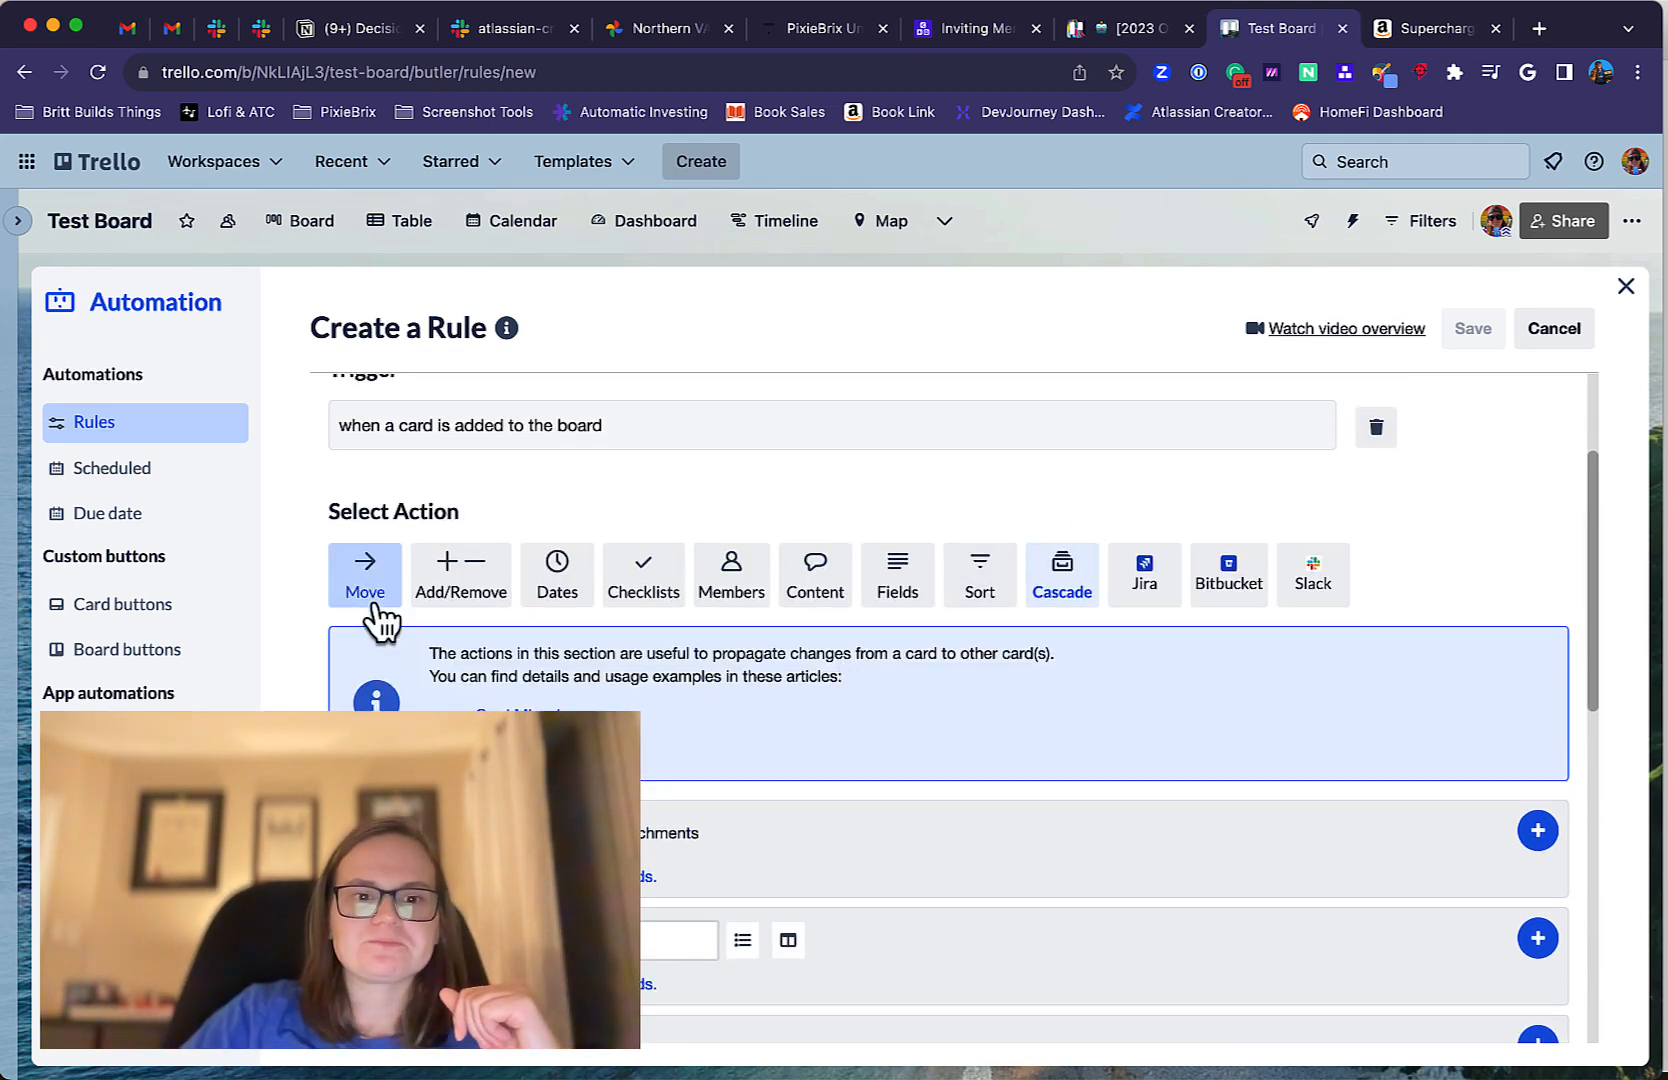
Add the Members action "join the card" to the rule, then save the rule and return to the board.
{"action": "left_click", "coordinate": [725, 595]}
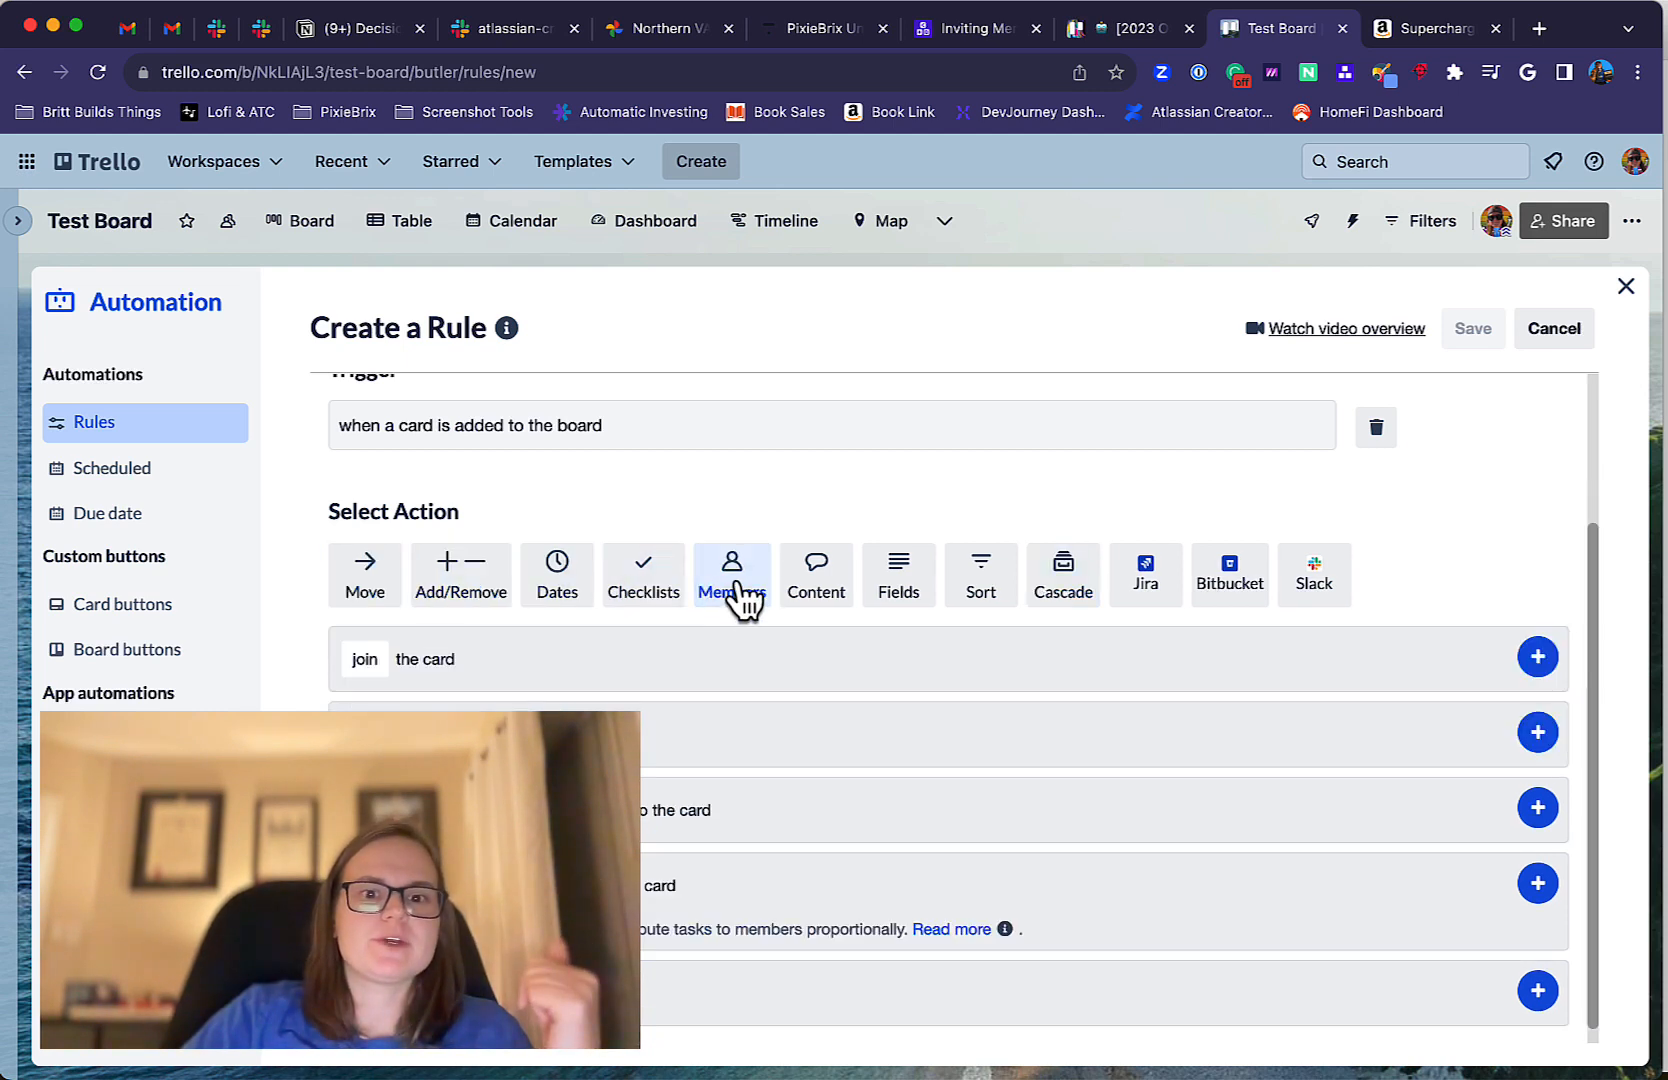
{"action": "left_click", "coordinate": [370, 664]}
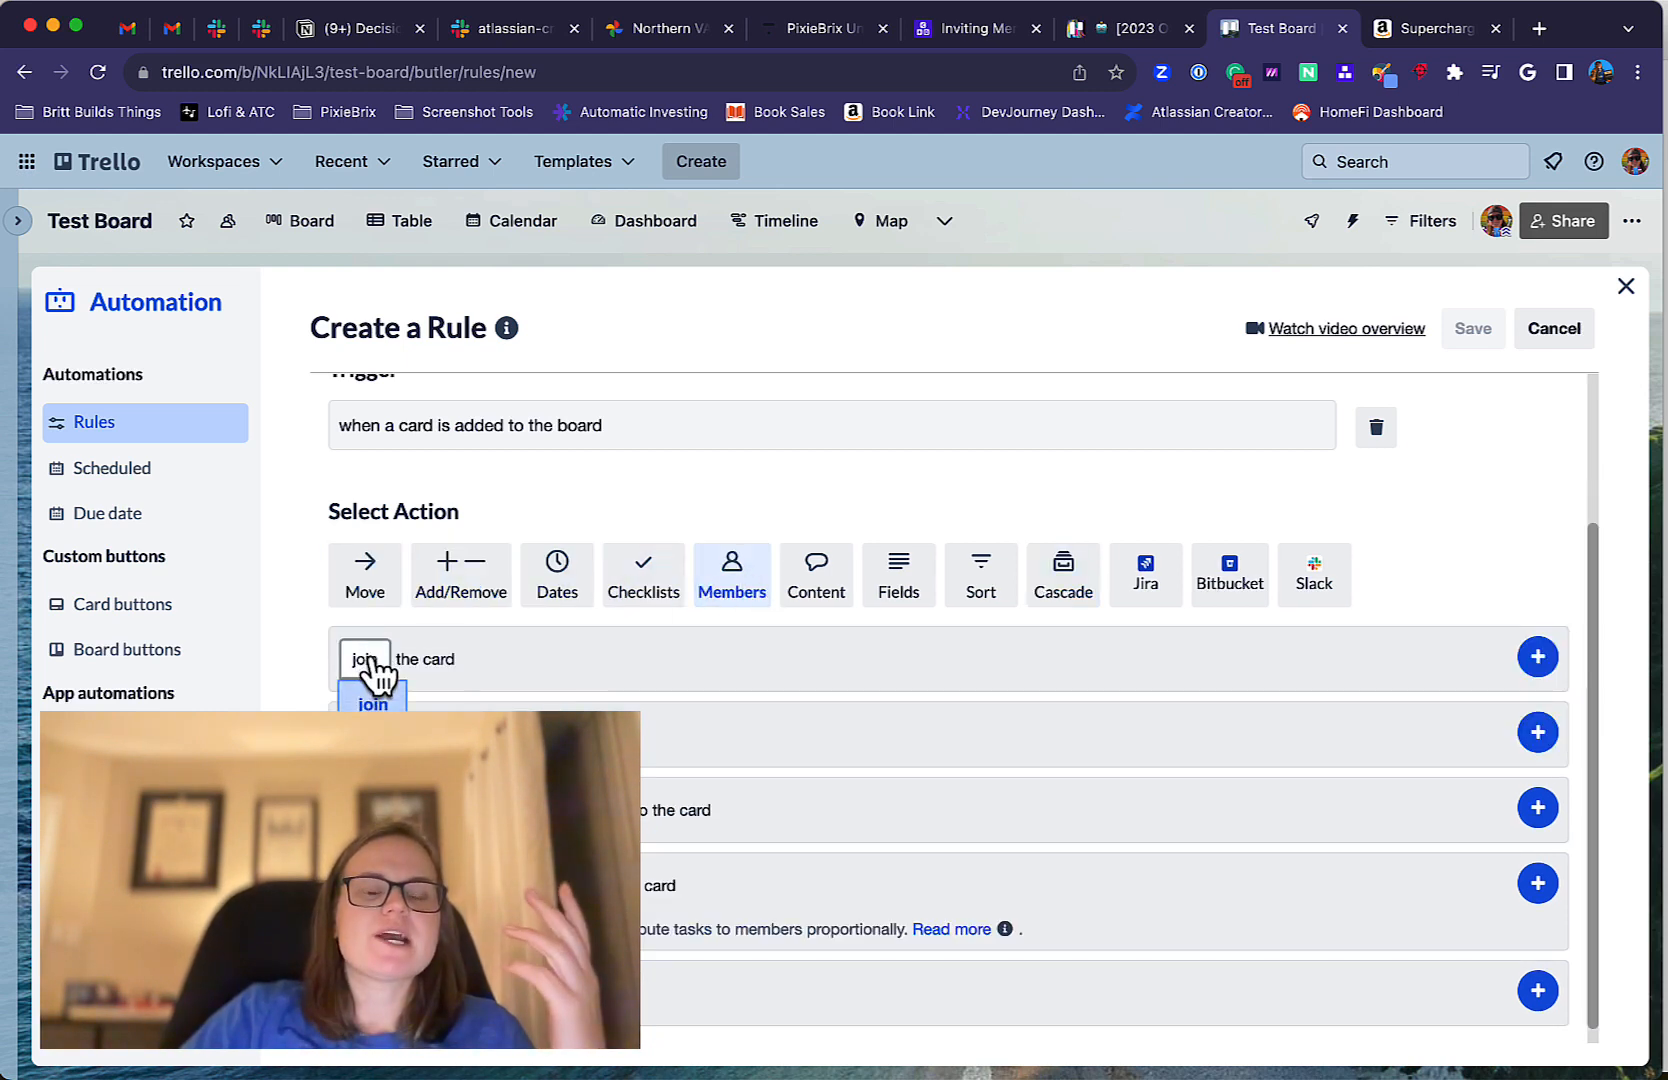
{"action": "left_click", "coordinate": [716, 698]}
{"action": "left_click", "coordinate": [1537, 657]}
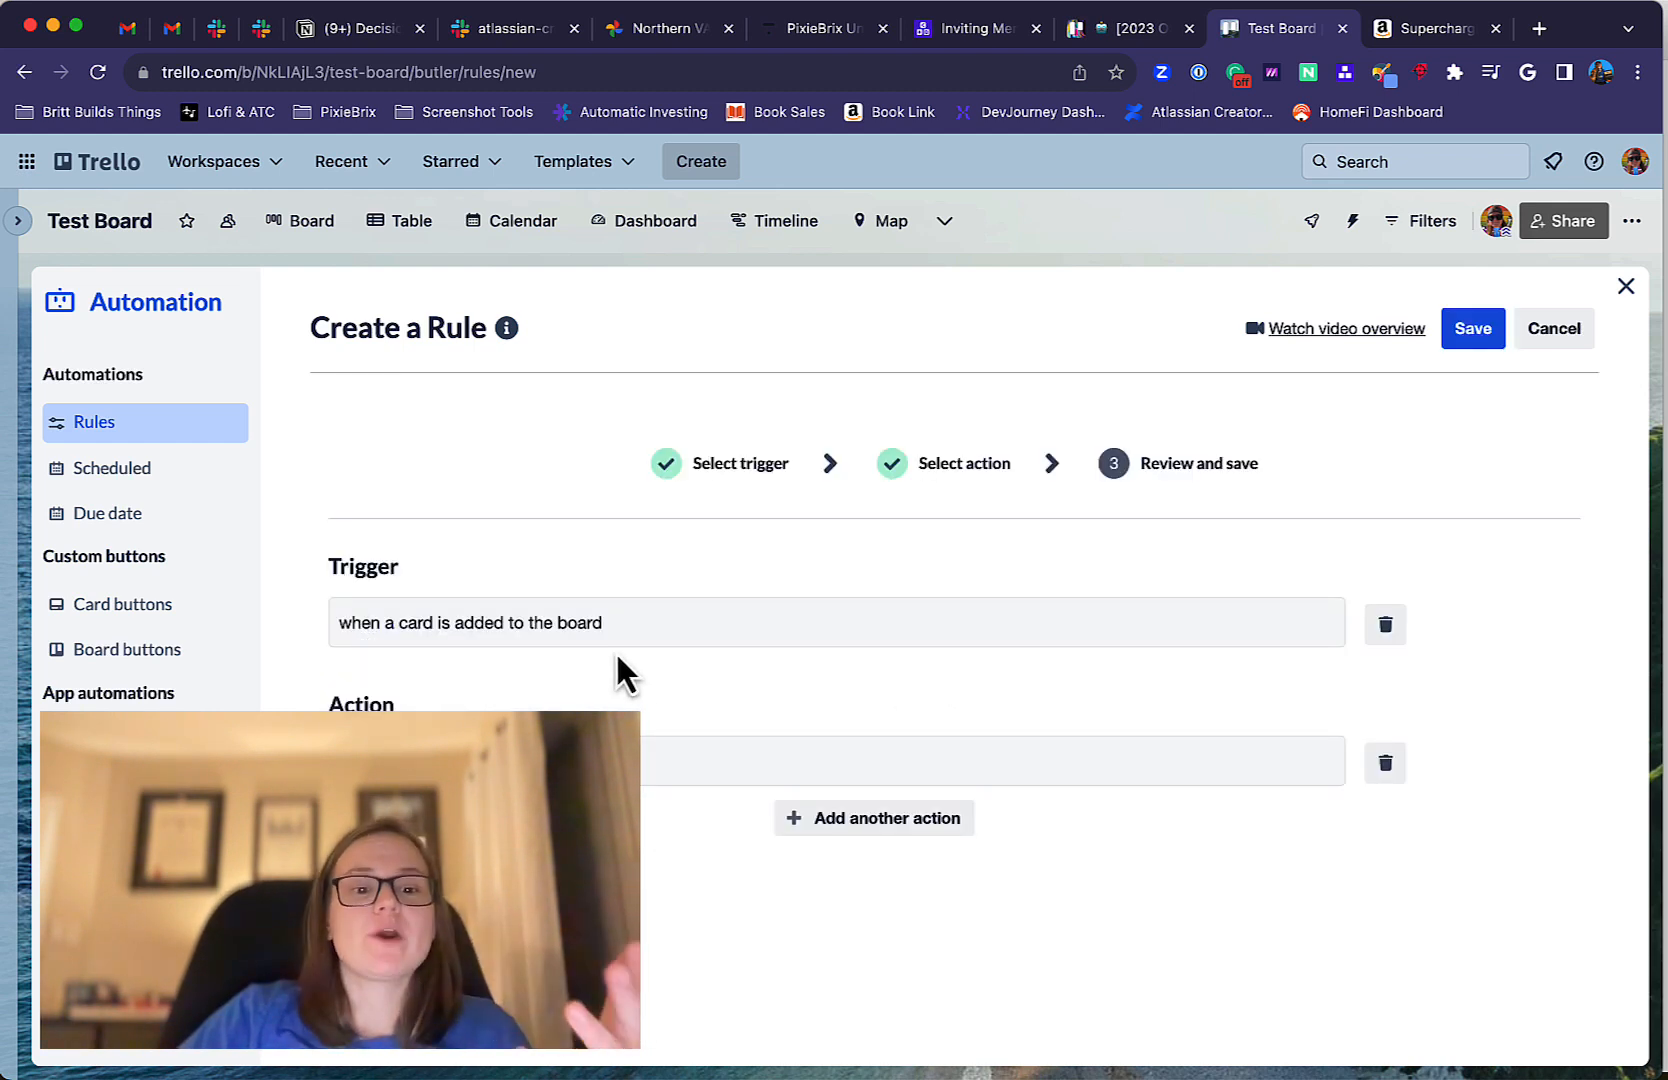
{"action": "left_click", "coordinate": [1470, 330]}
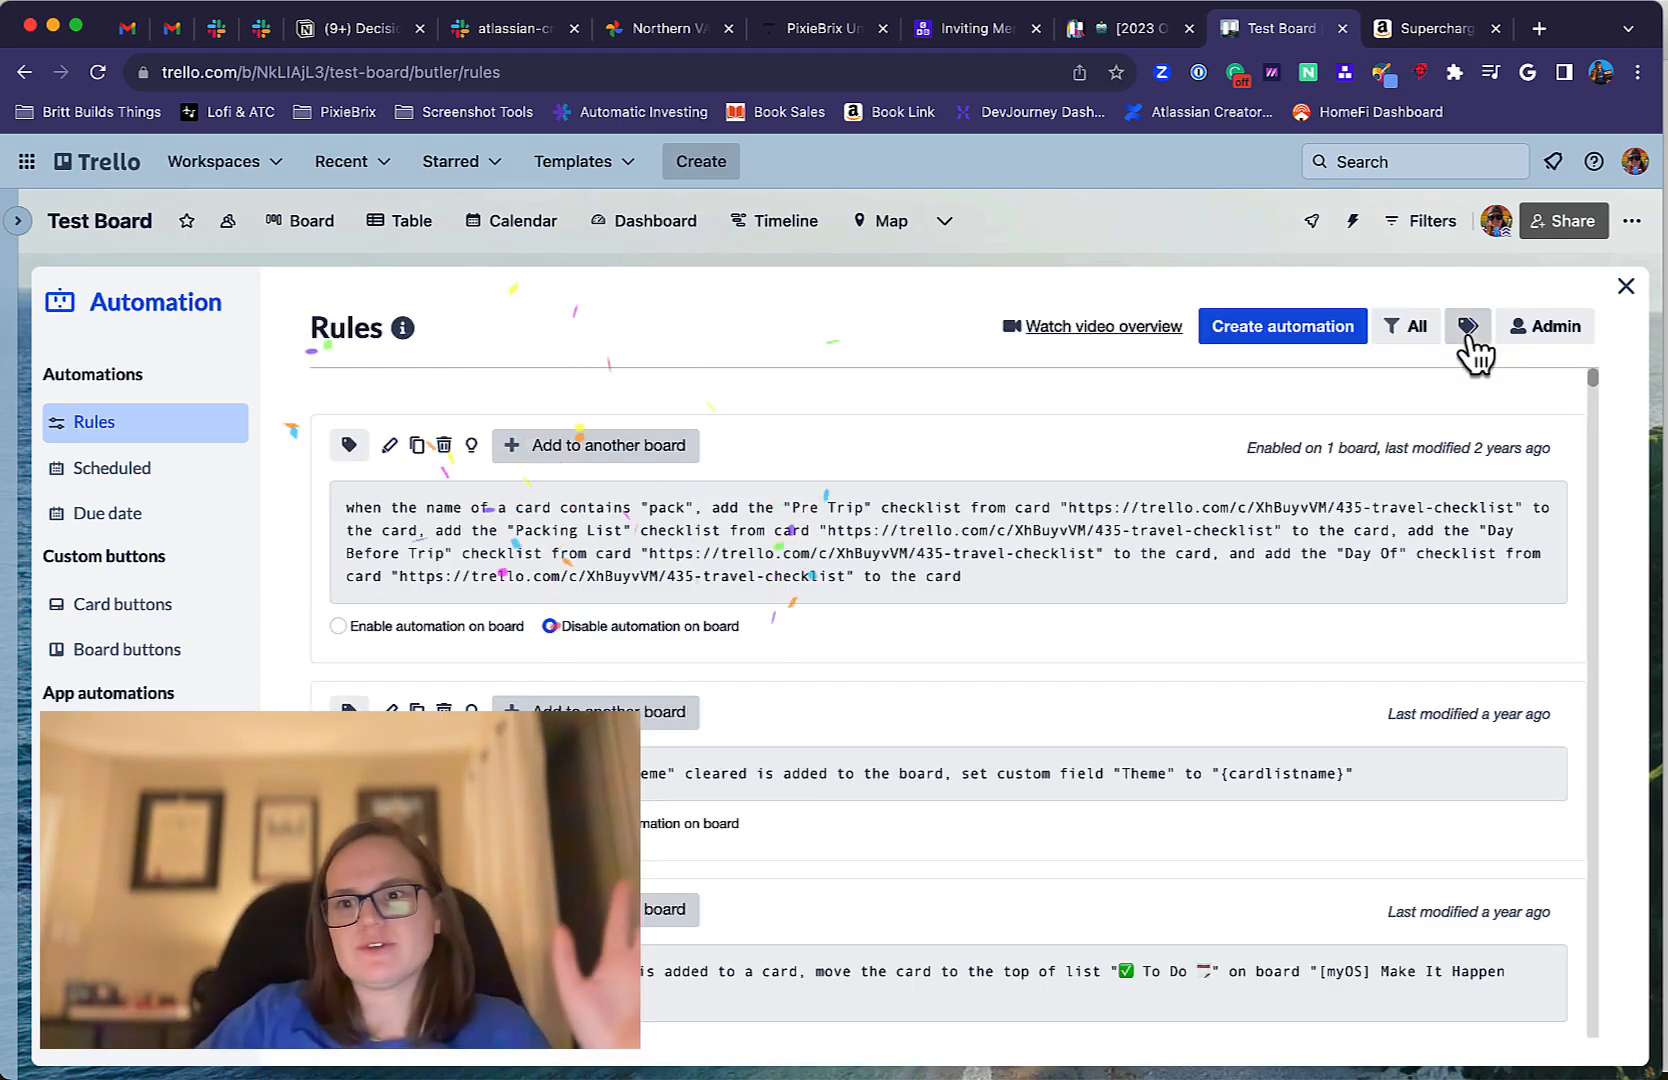
{"action": "left_click", "coordinate": [1625, 288]}
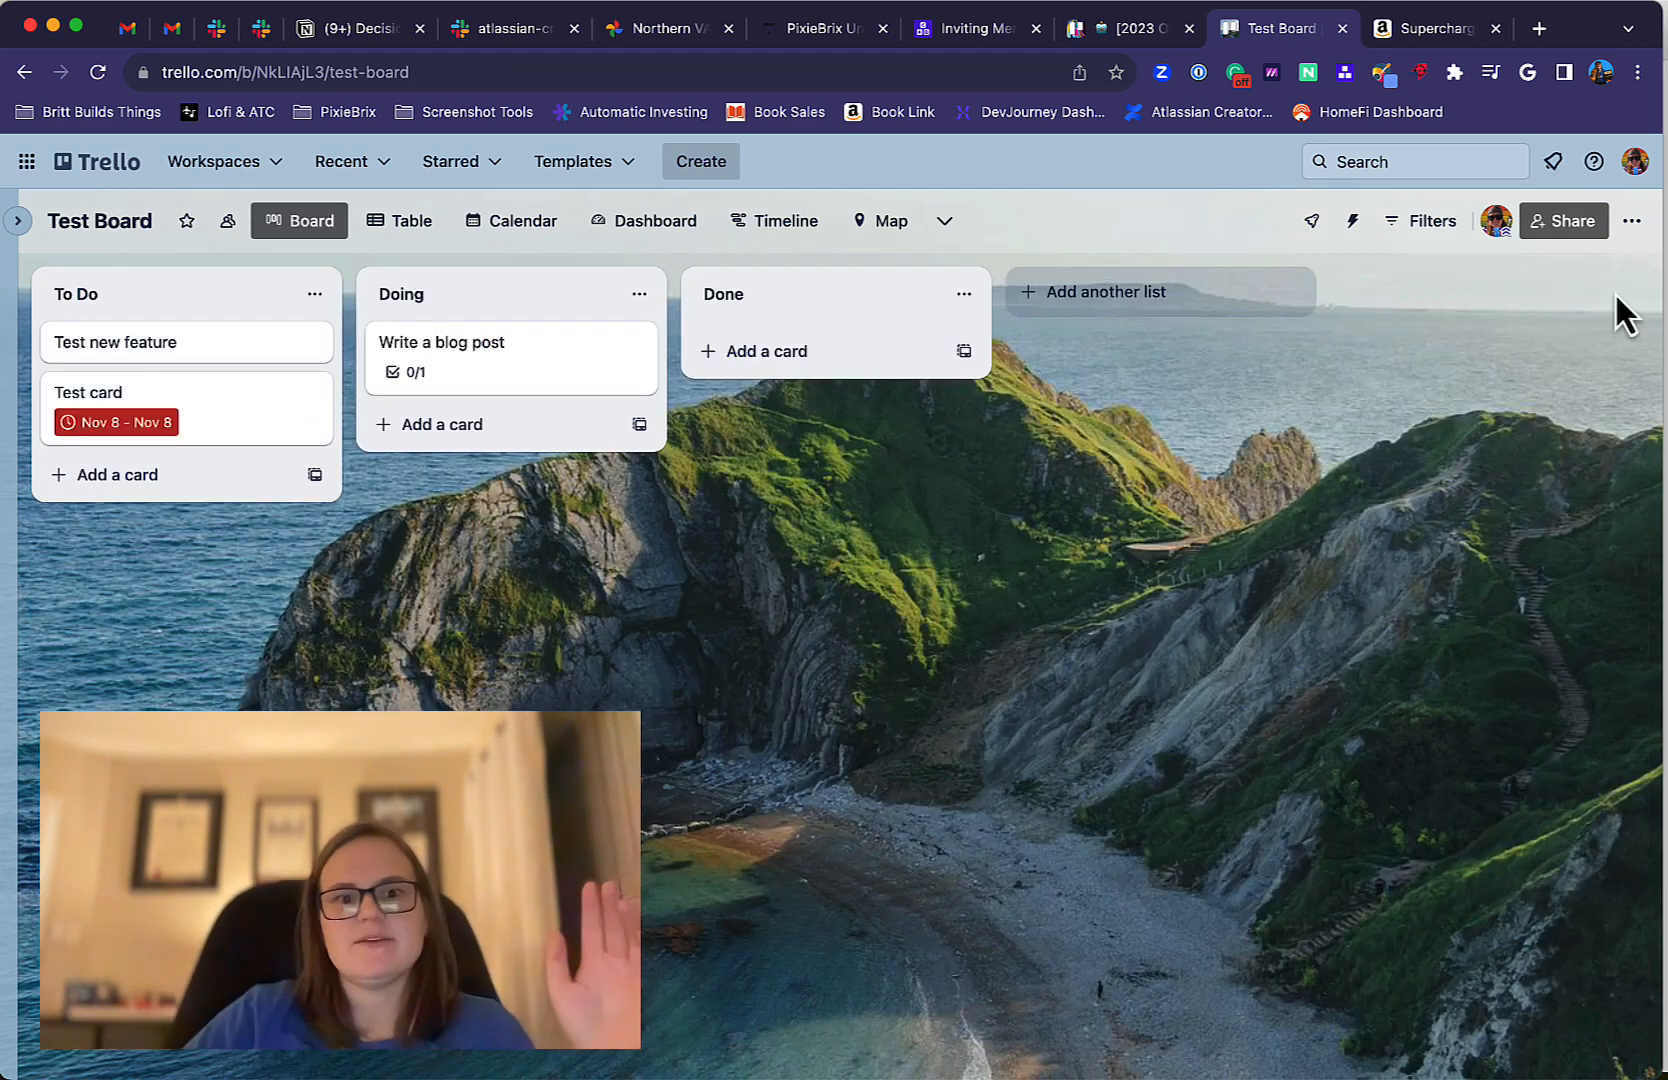
Add a card titled "new card" to the To Do list.
{"action": "left_click", "coordinate": [164, 466]}
{"action": "type", "text": "new card"}
{"action": "key", "text": "Return"}
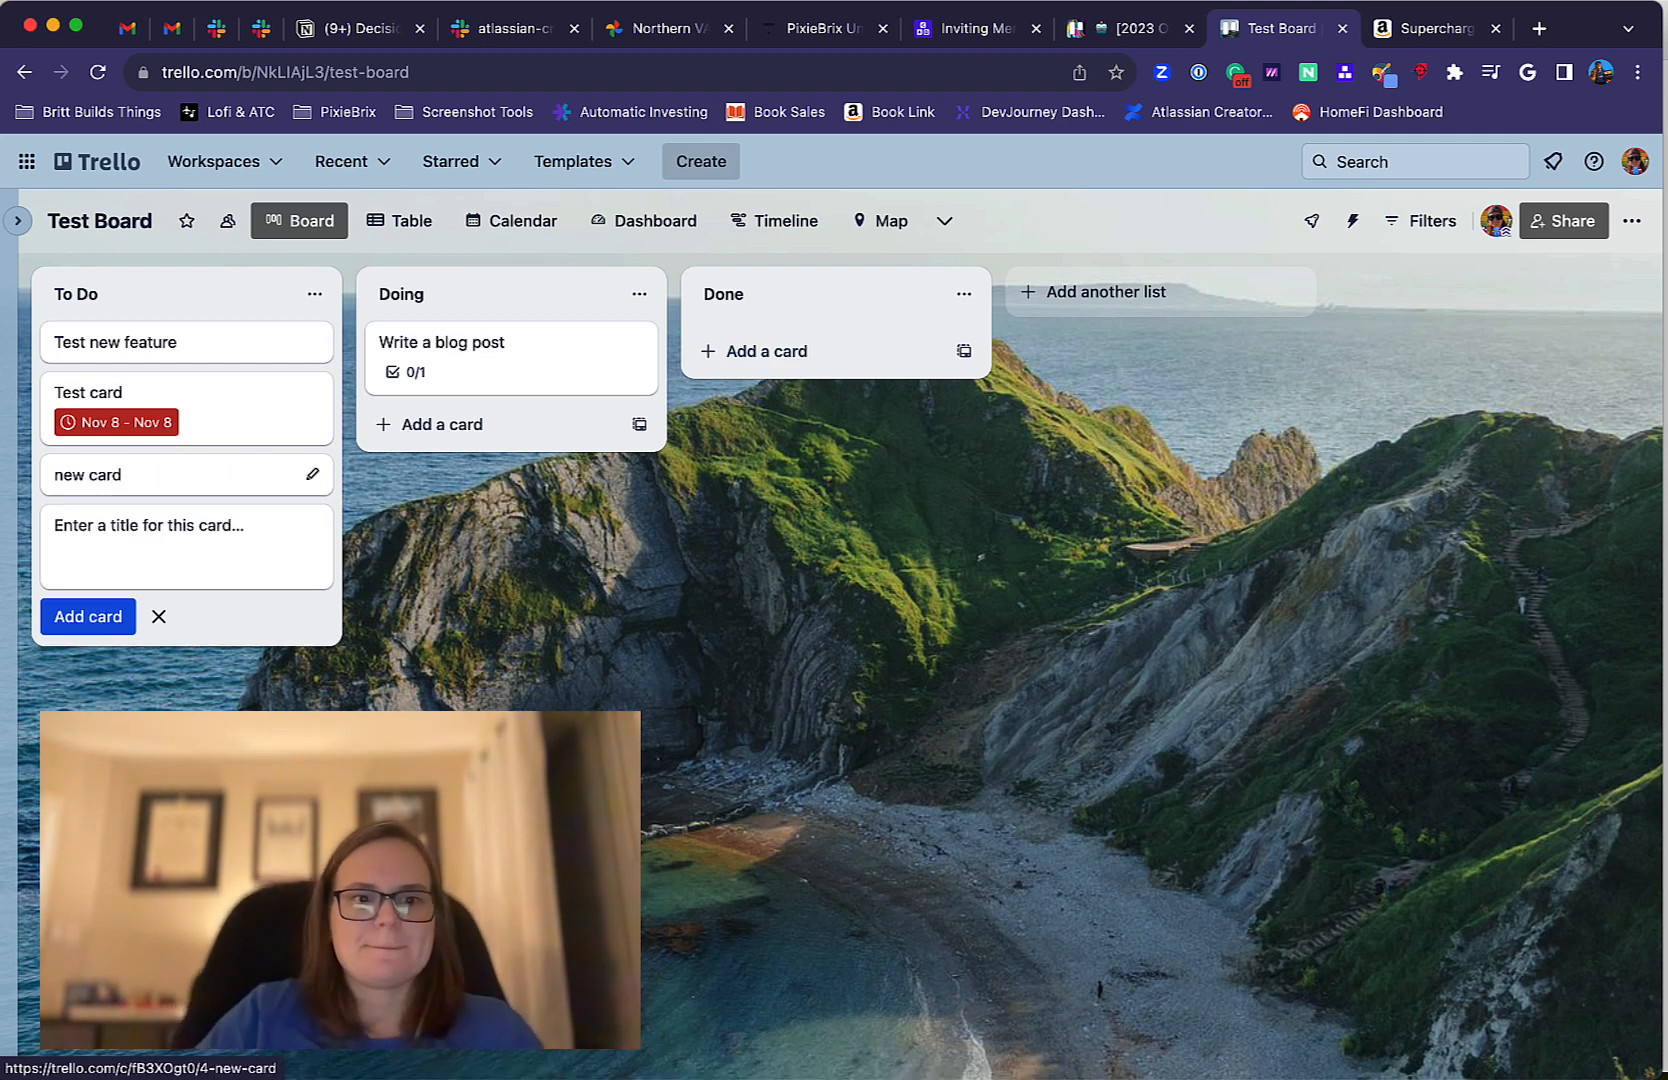
{"action": "left_click", "coordinate": [158, 616]}
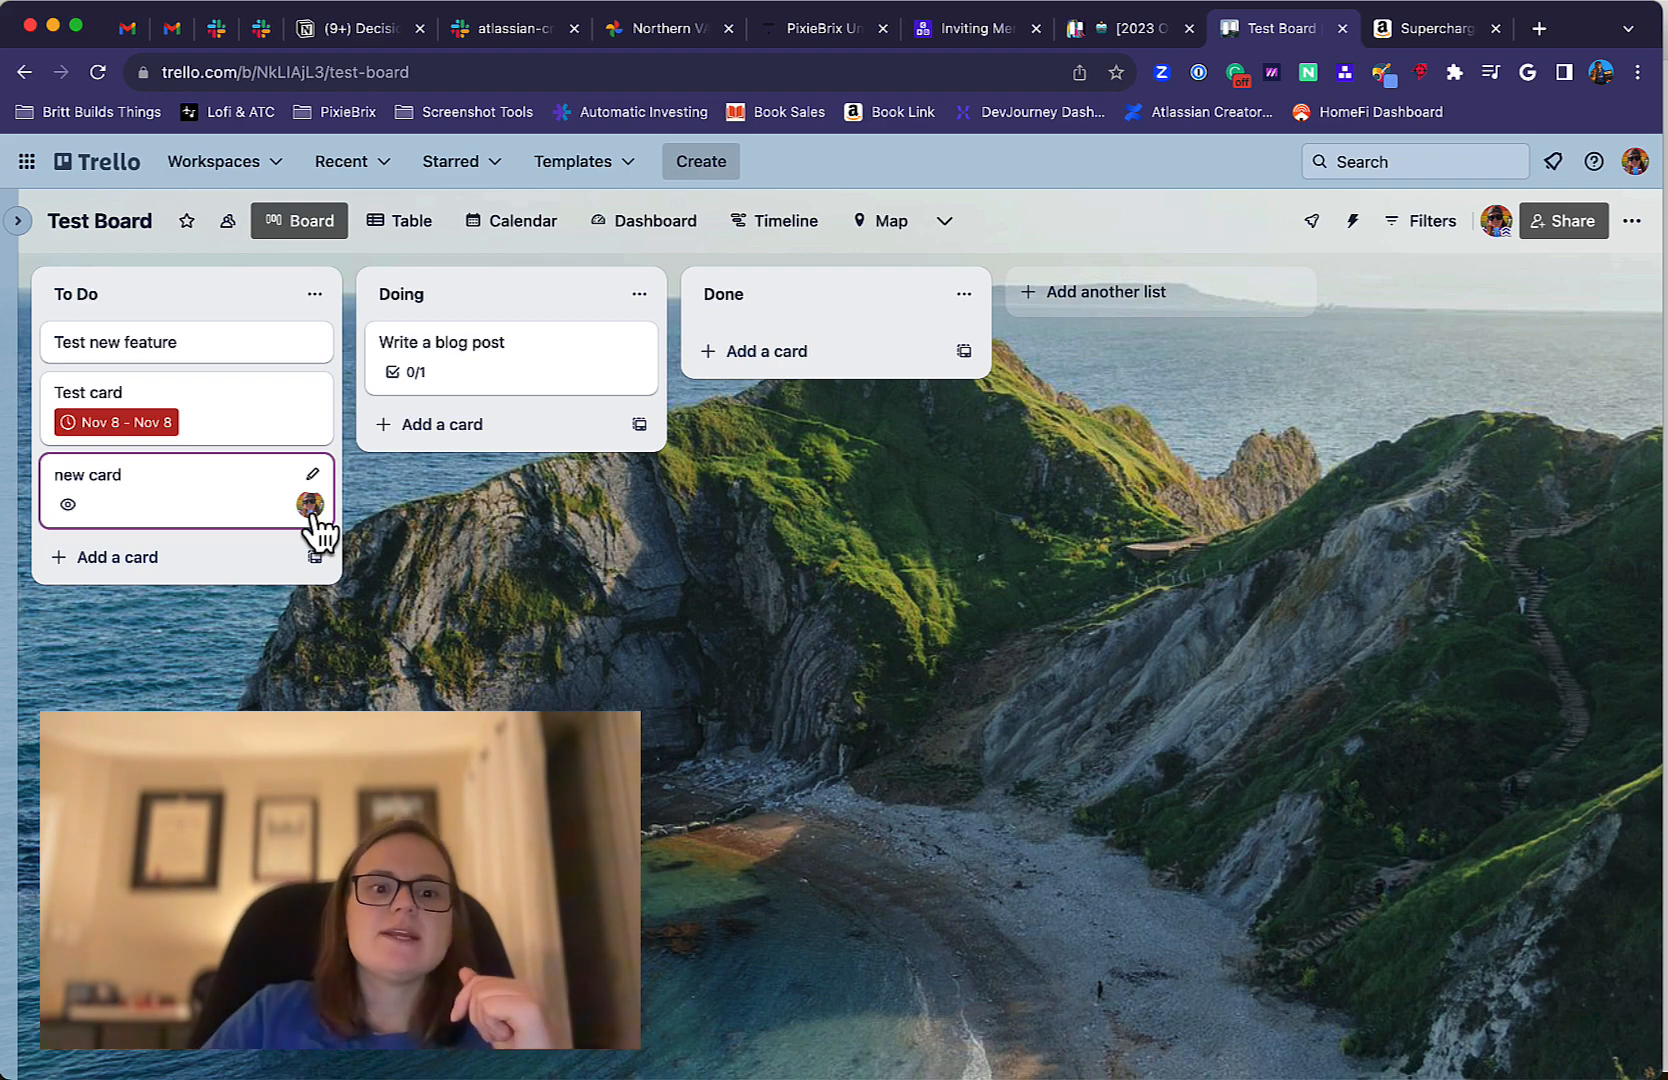
Open the "new card" card to check its members and activity, then return to the board.
{"action": "left_click", "coordinate": [206, 497]}
{"action": "left_click", "coordinate": [566, 787]}
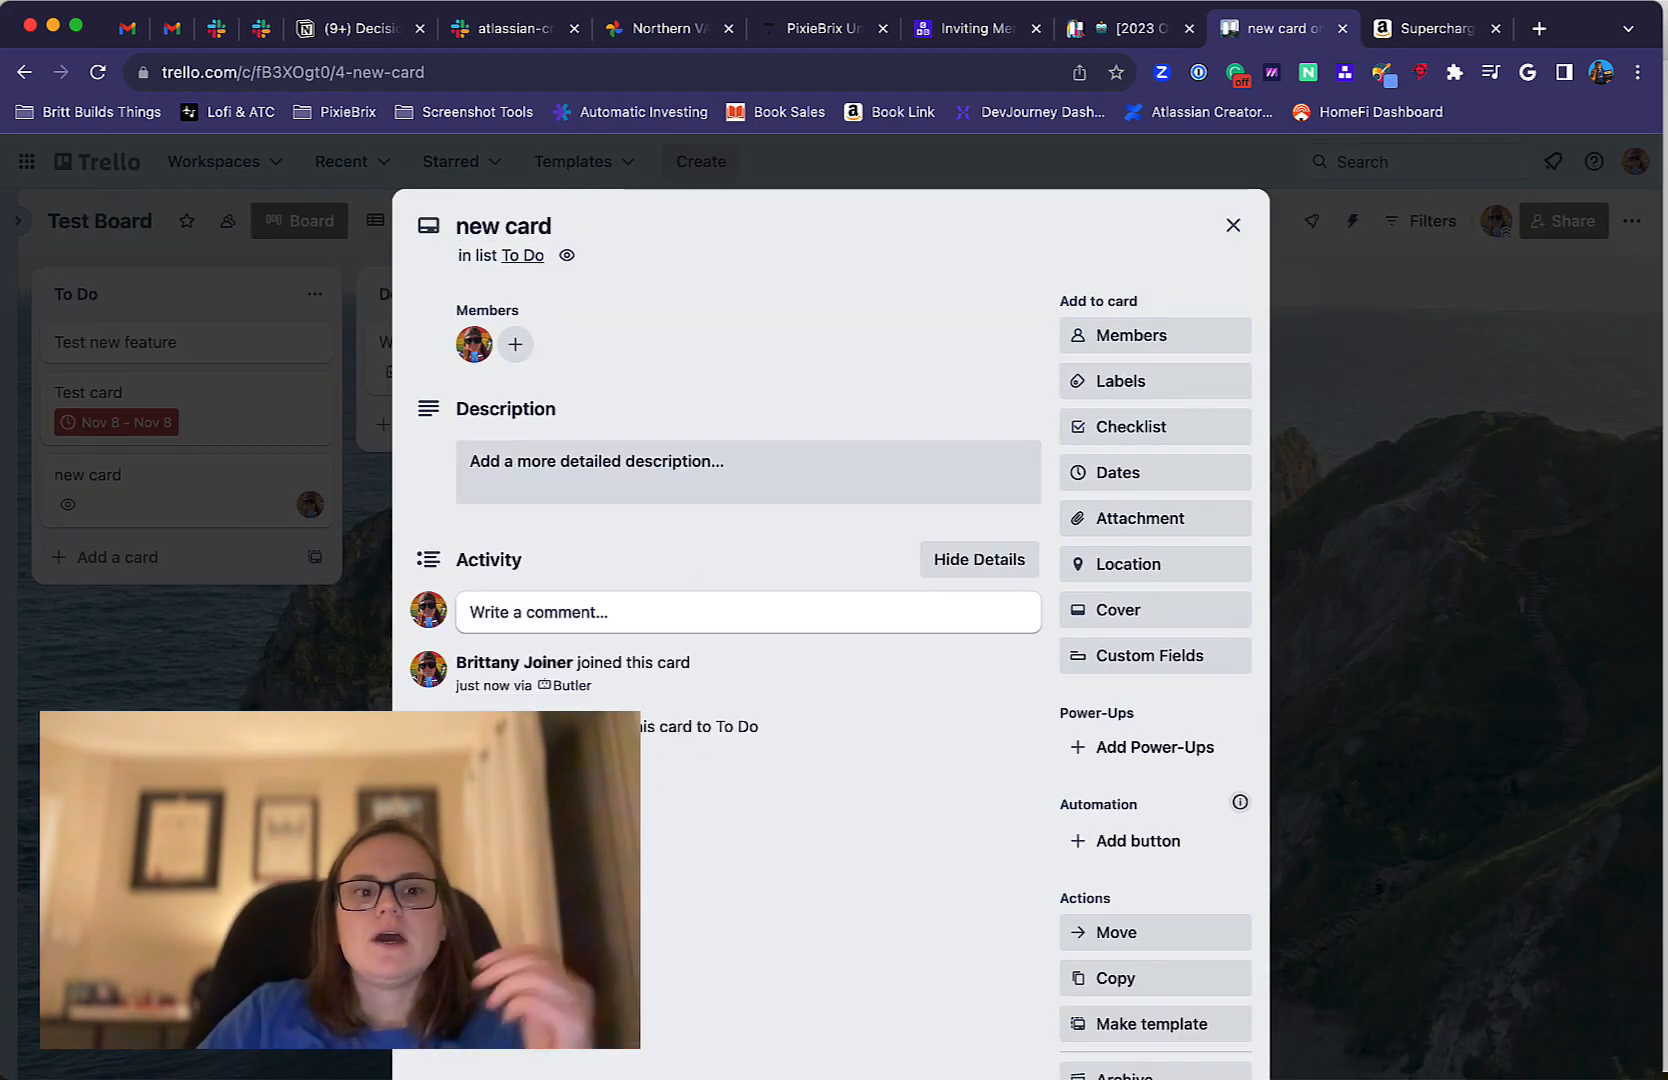
{"action": "left_click", "coordinate": [1231, 228]}
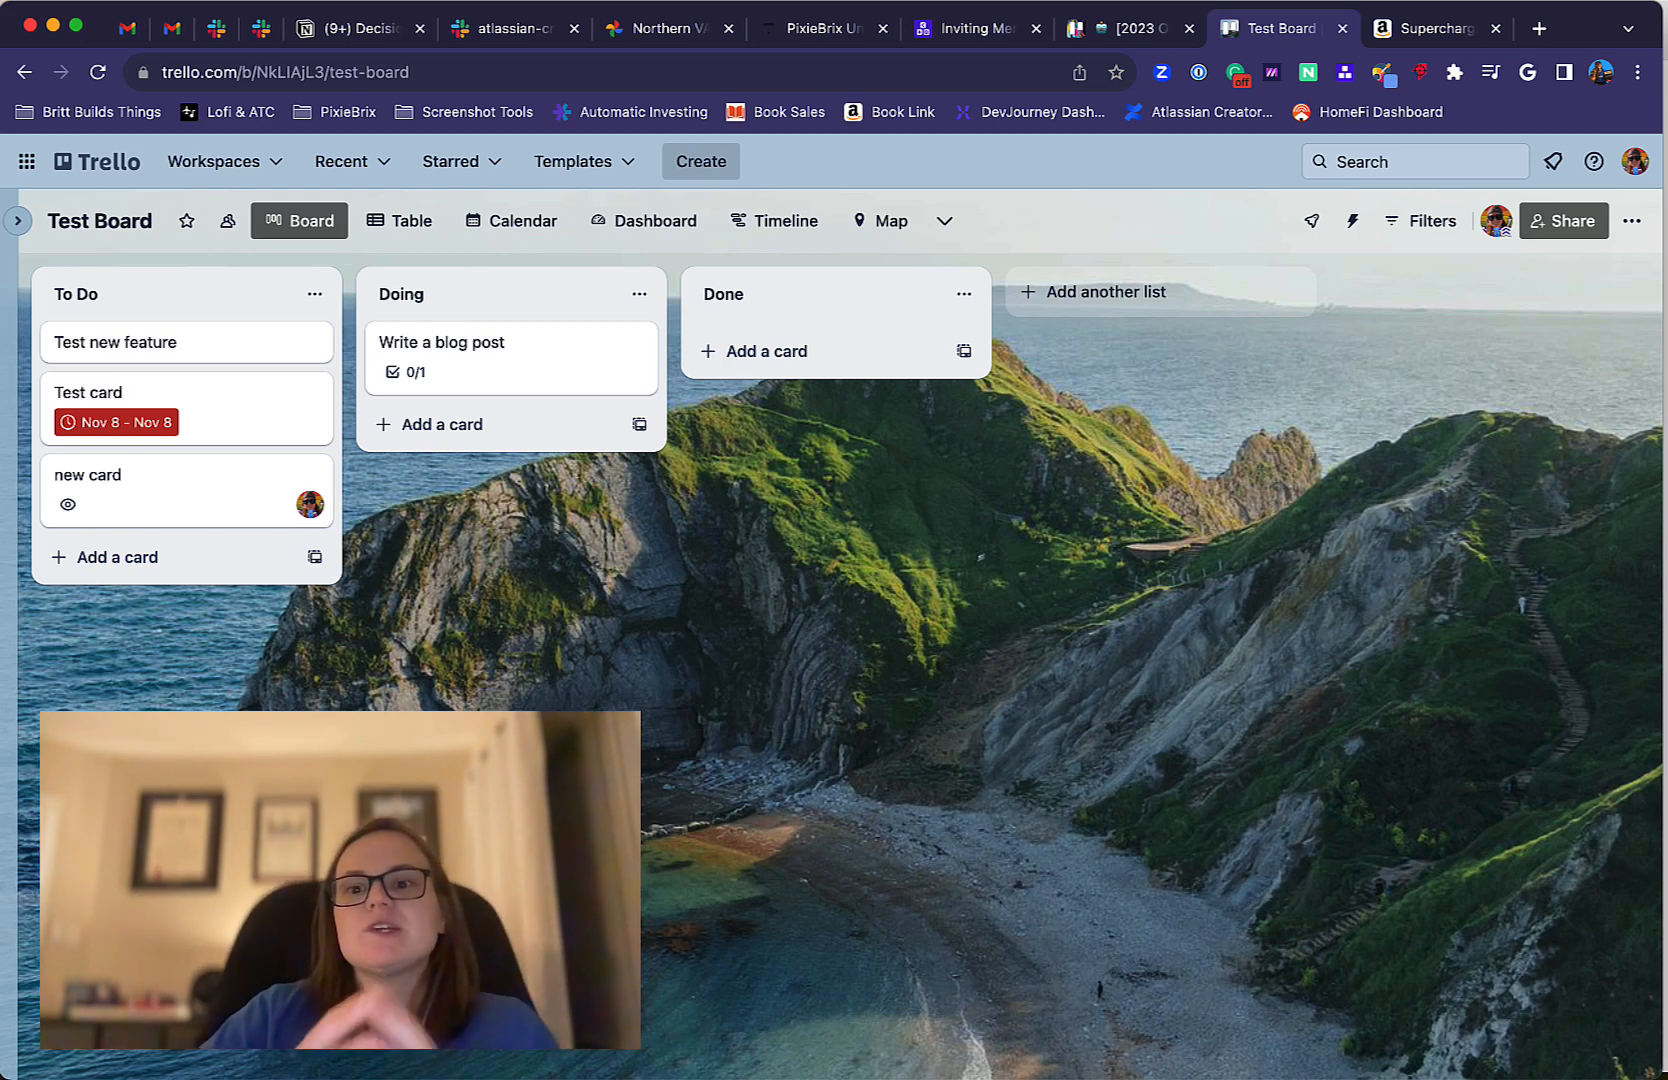
Open the Power-Ups directory for the board and look over the featured Power-Ups.
{"action": "left_click", "coordinate": [1311, 222]}
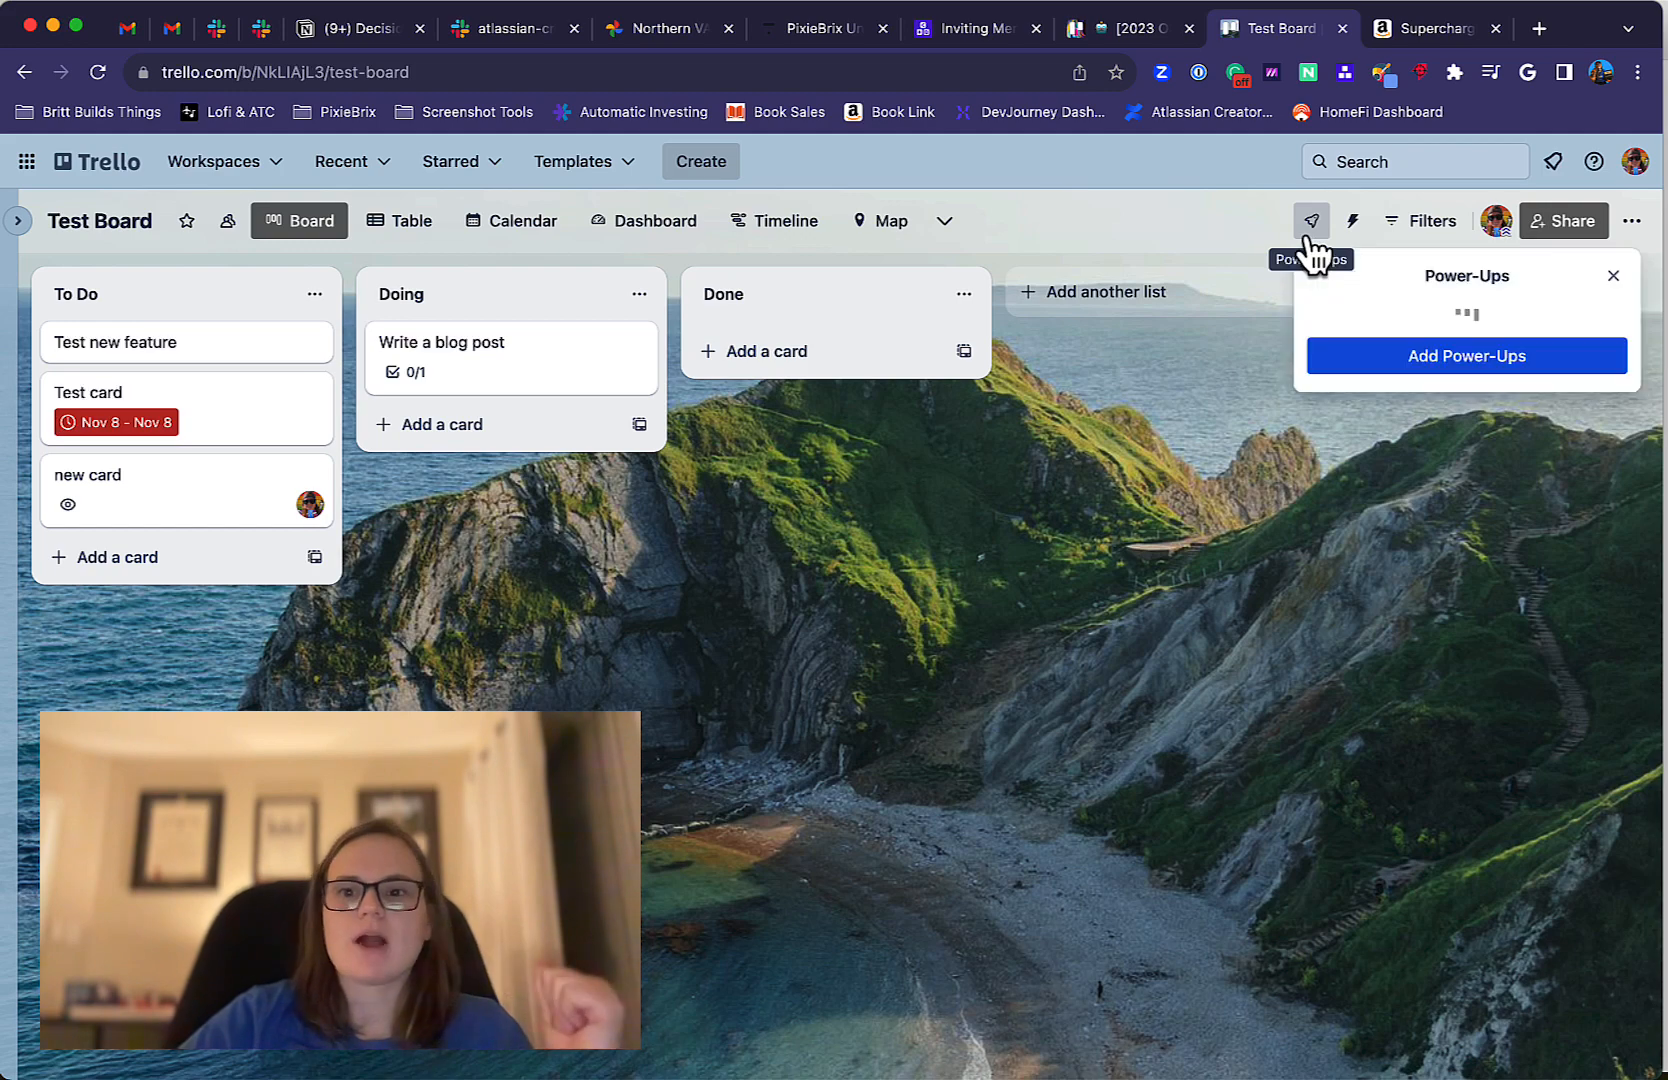
{"action": "left_click", "coordinate": [1448, 625]}
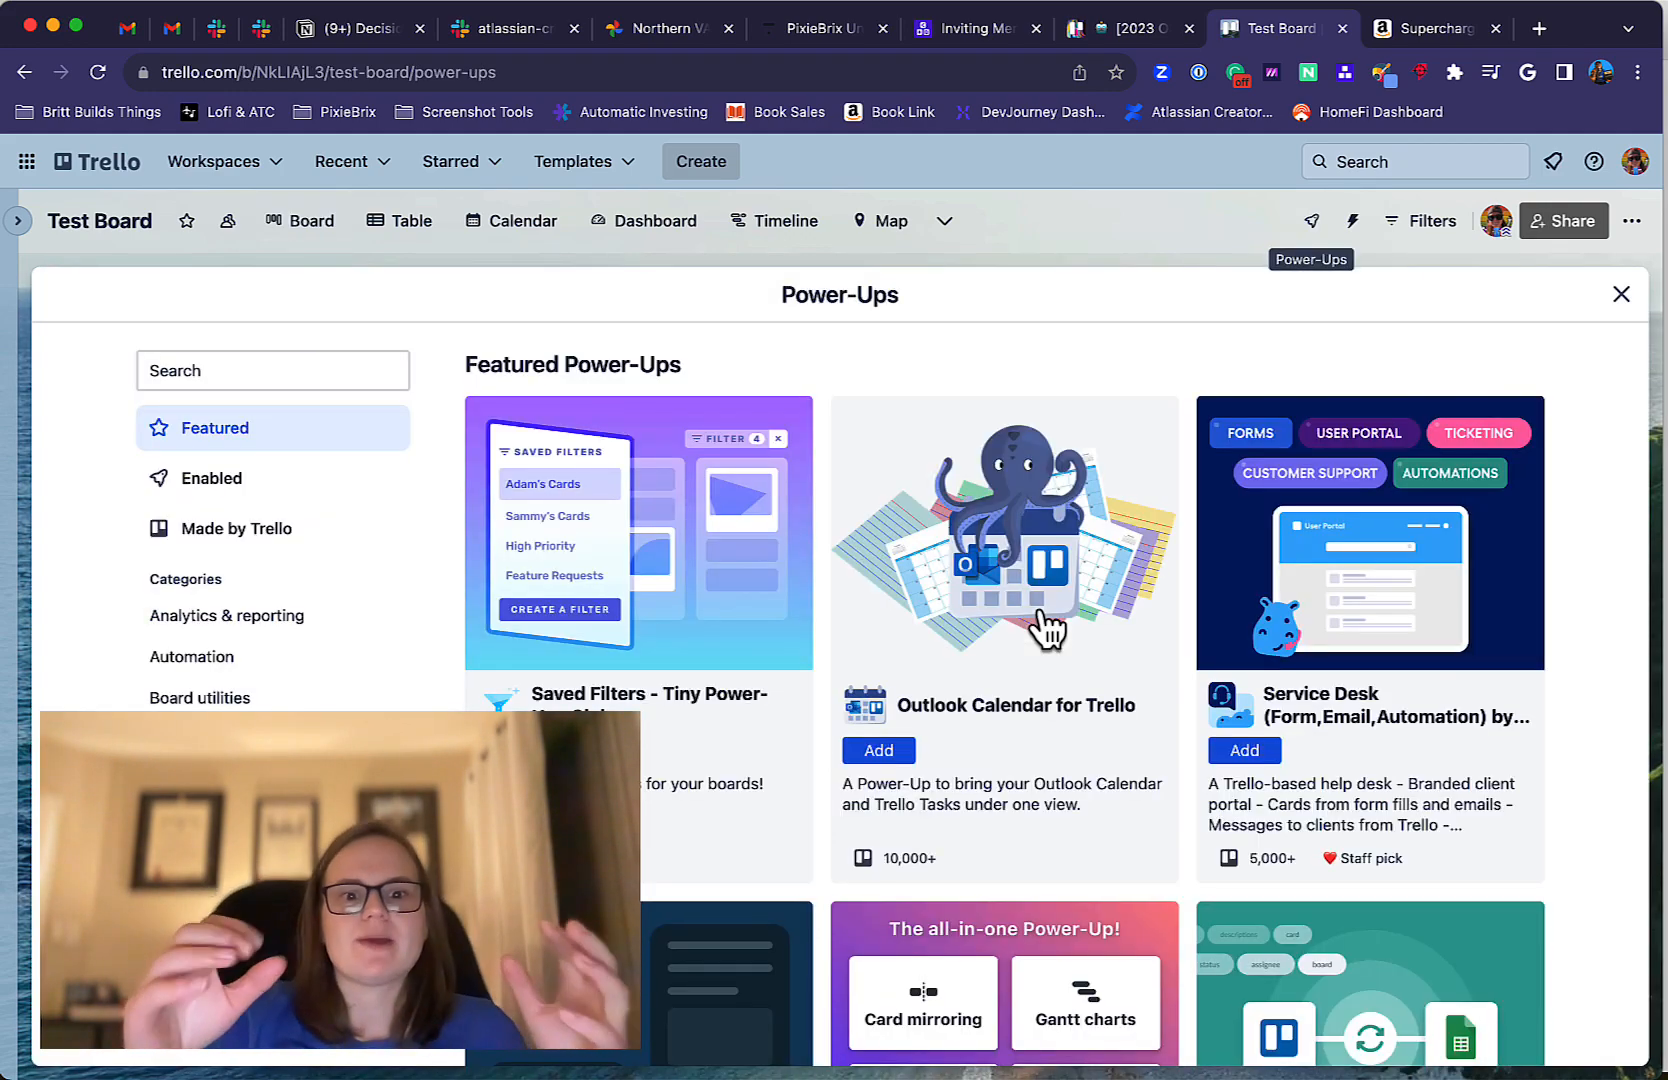
{"action": "scroll", "coordinate": [850, 890], "scroll_direction": "down", "scroll_amount": 3}
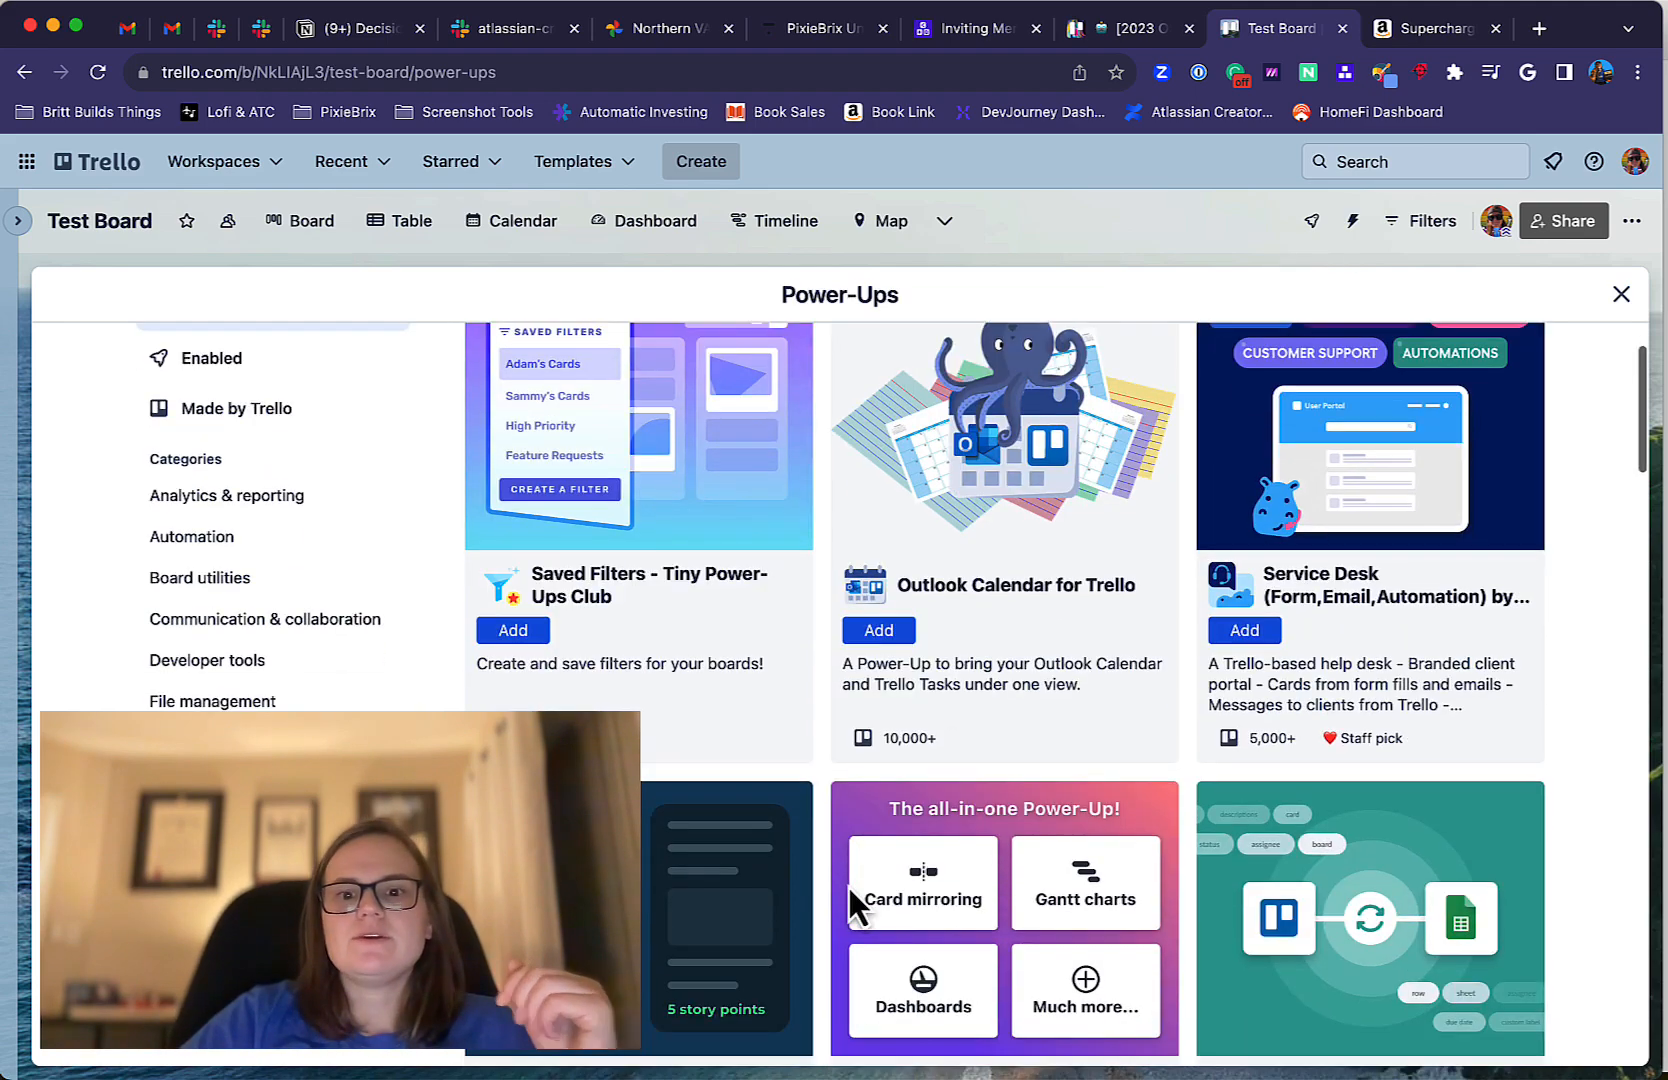
{"action": "scroll", "coordinate": [850, 890], "scroll_direction": "down", "scroll_amount": 10}
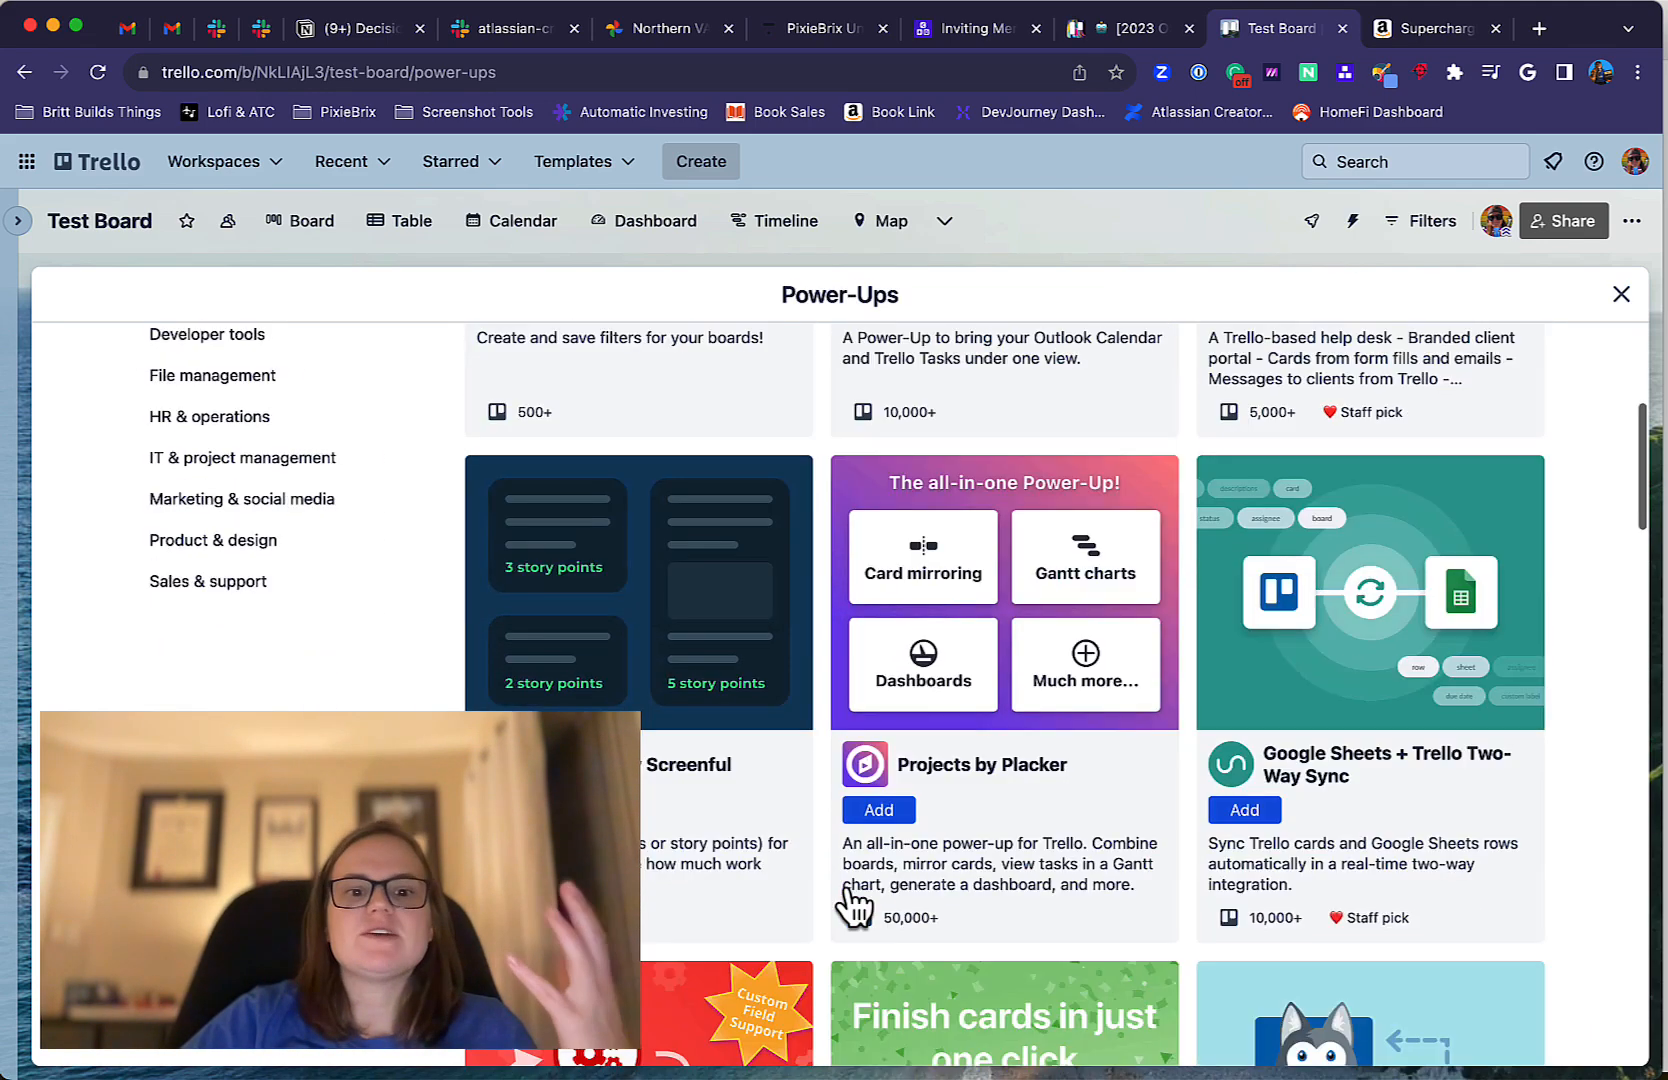
{"action": "scroll", "coordinate": [853, 905], "scroll_direction": "down", "scroll_amount": 2}
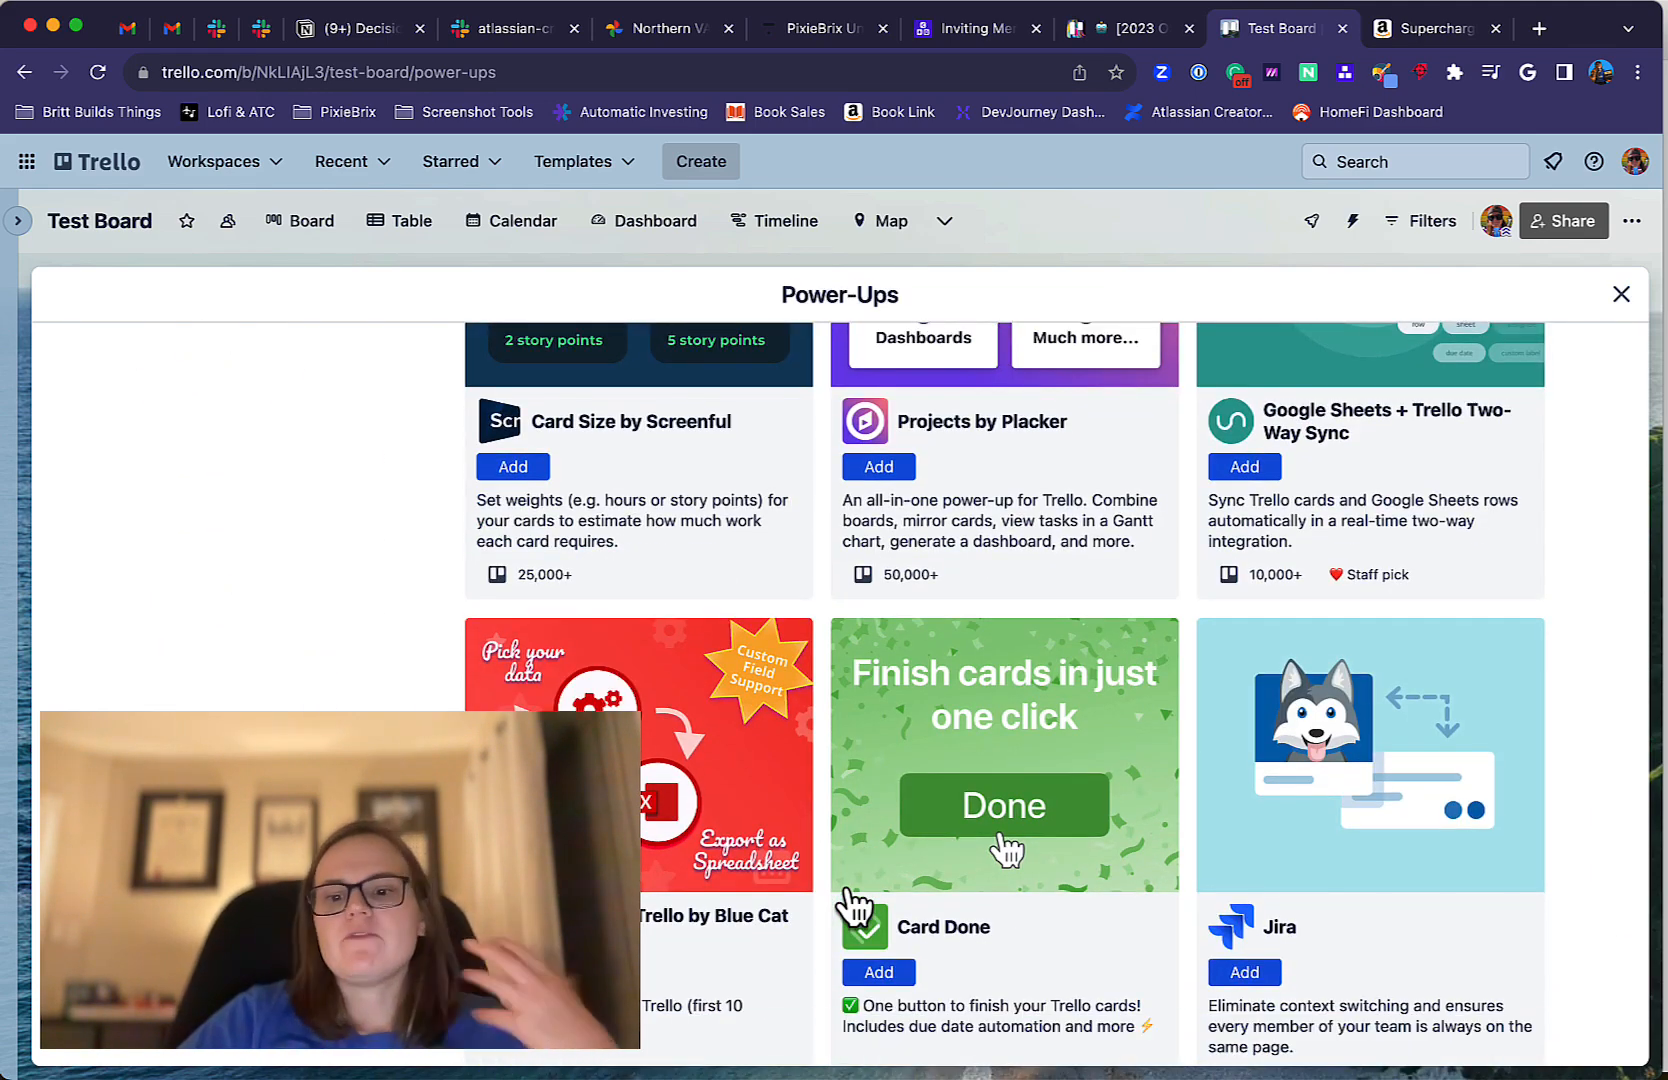
{"action": "scroll", "coordinate": [855, 905], "scroll_direction": "up", "scroll_amount": 11}
Search the Power-Ups directory for "calendar", look over the matches and clear the search.
{"action": "left_click", "coordinate": [207, 370]}
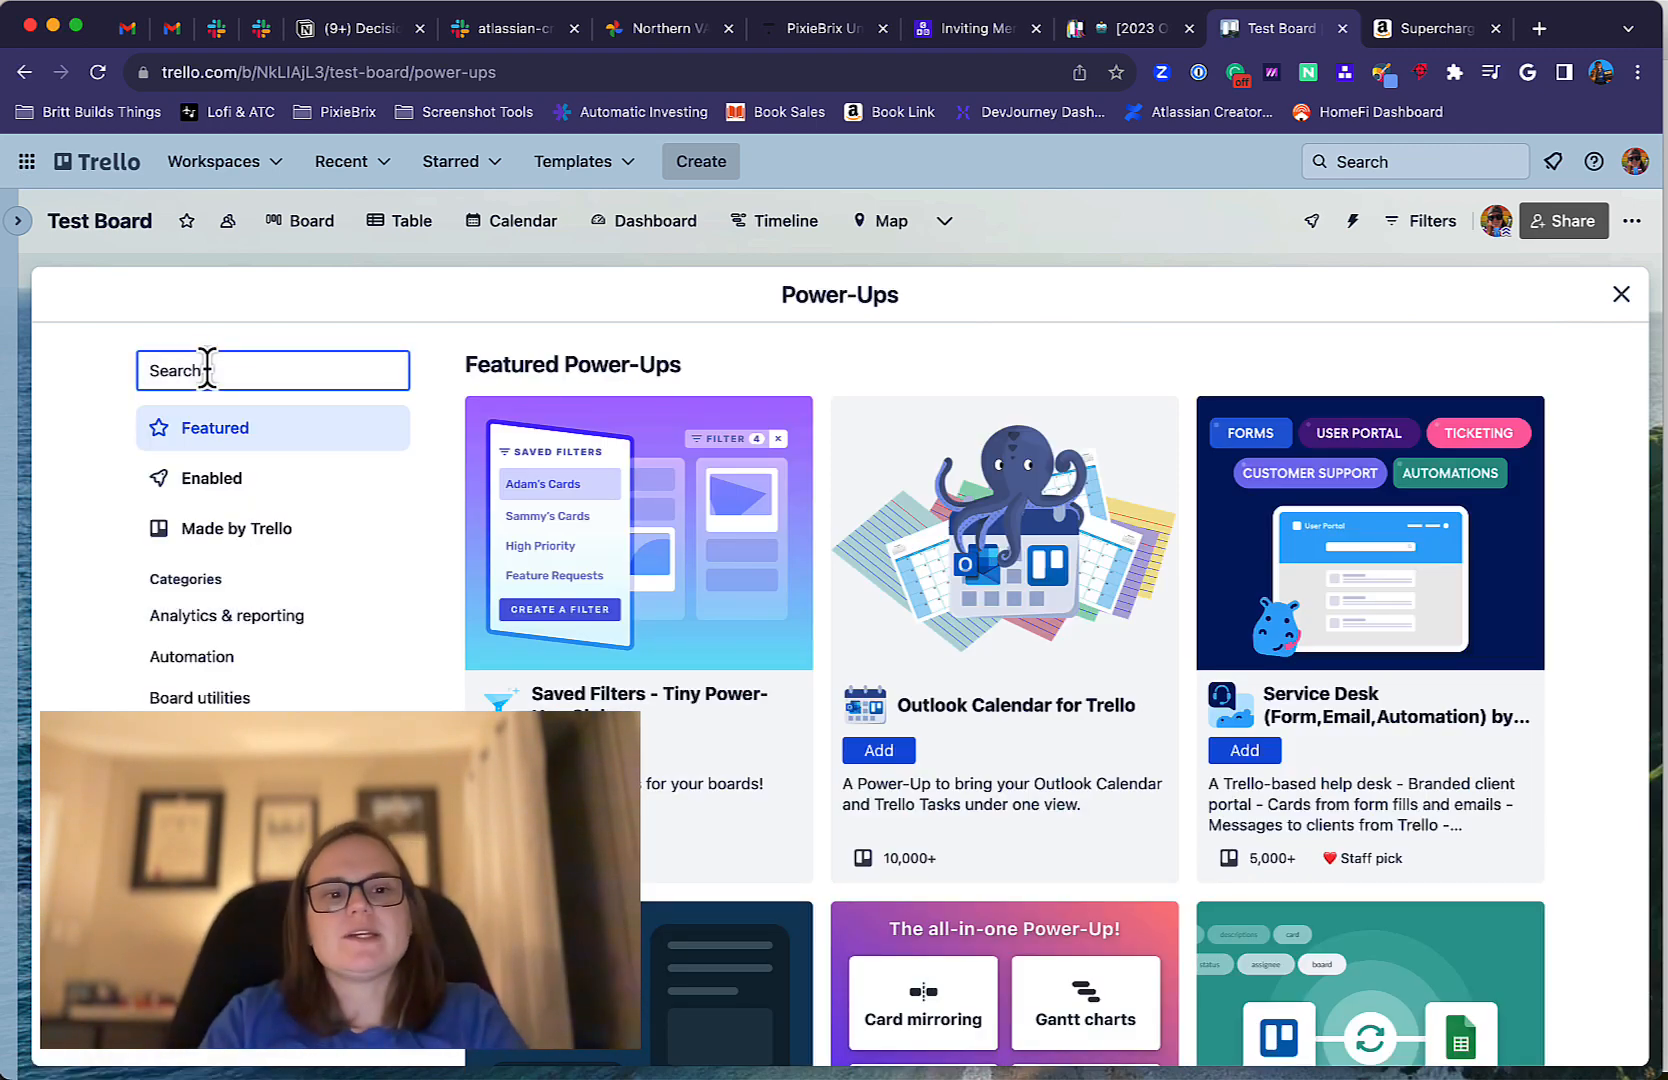
{"action": "type", "text": "calendar"}
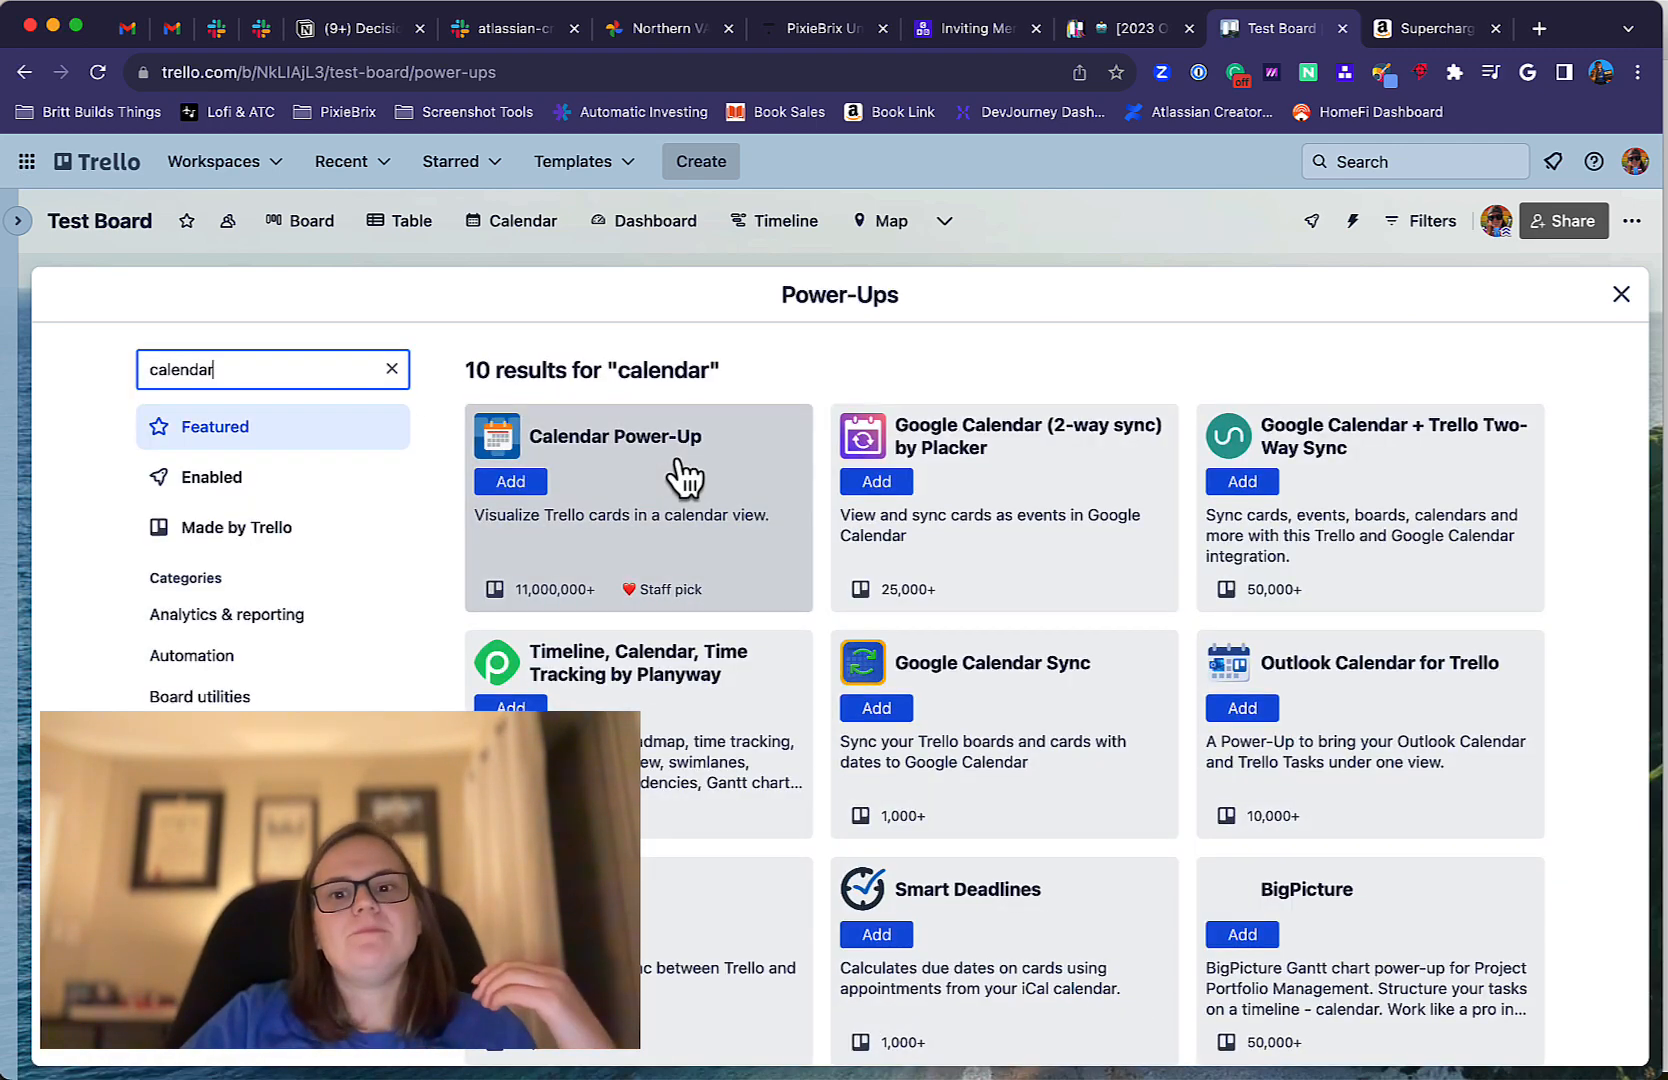
{"action": "scroll", "coordinate": [681, 473], "scroll_direction": "down", "scroll_amount": 3}
{"action": "scroll", "coordinate": [681, 473], "scroll_direction": "up", "scroll_amount": 3}
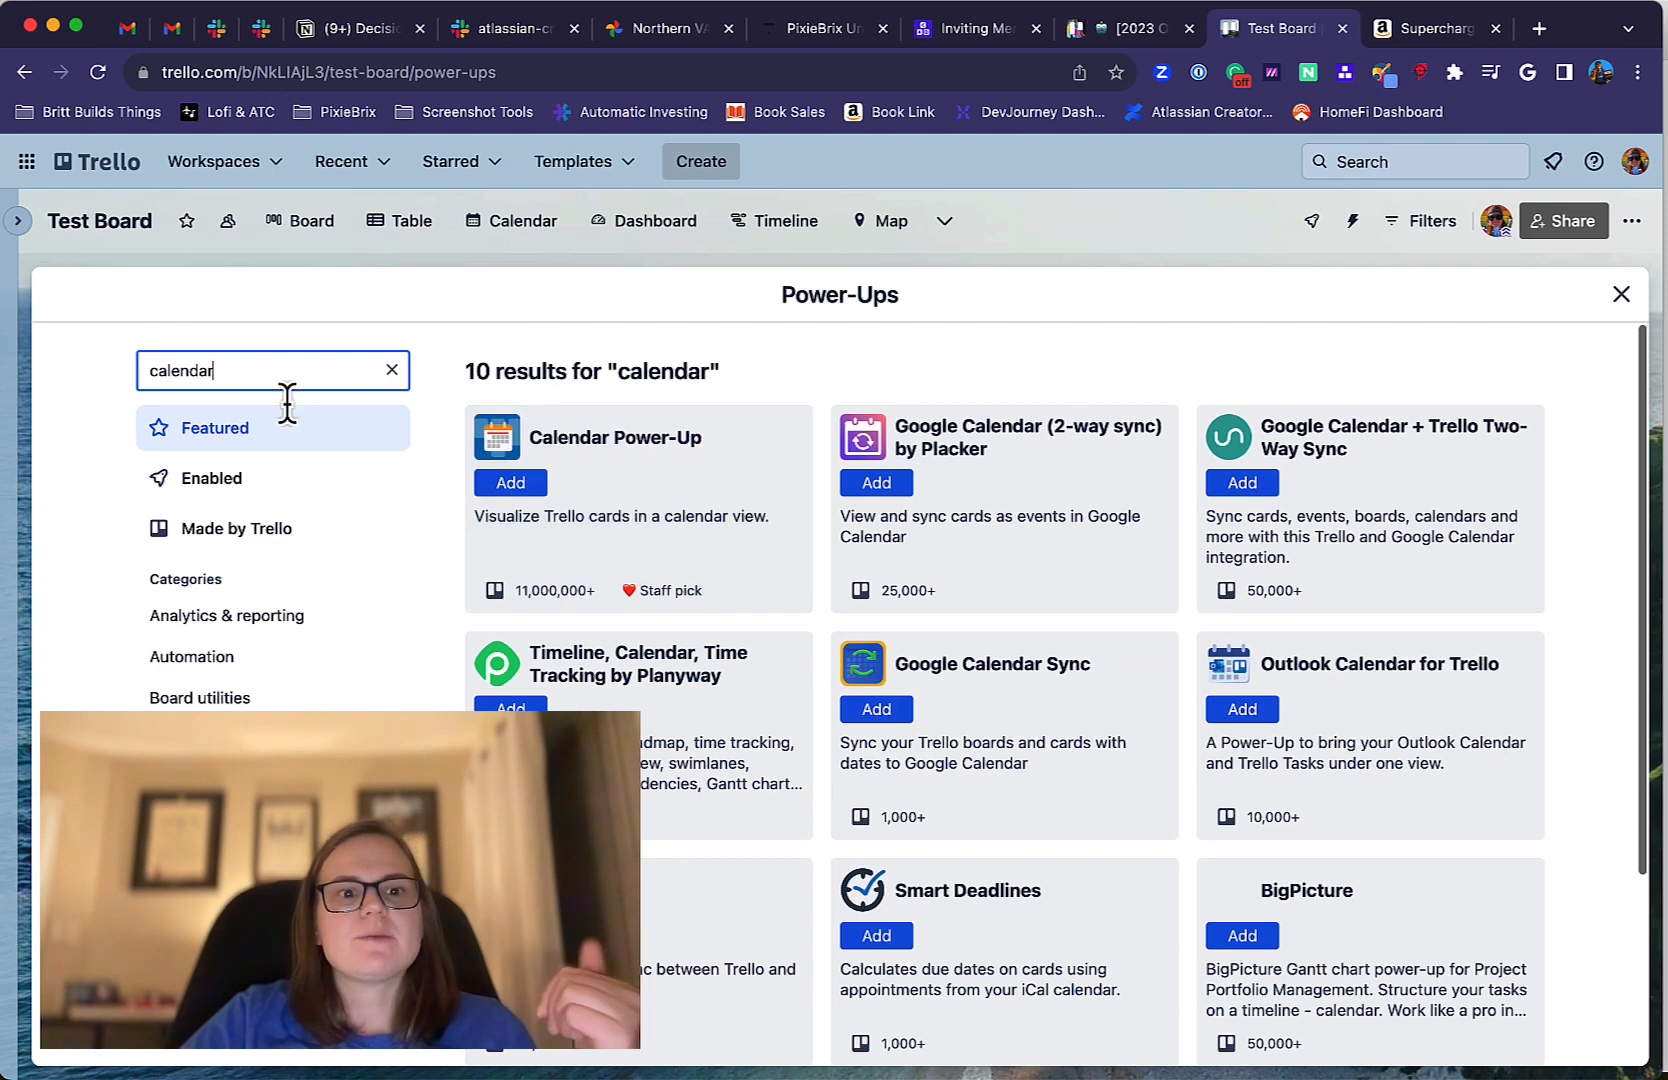
{"action": "double_click", "coordinate": [234, 372]}
{"action": "key", "text": "BackSpace"}
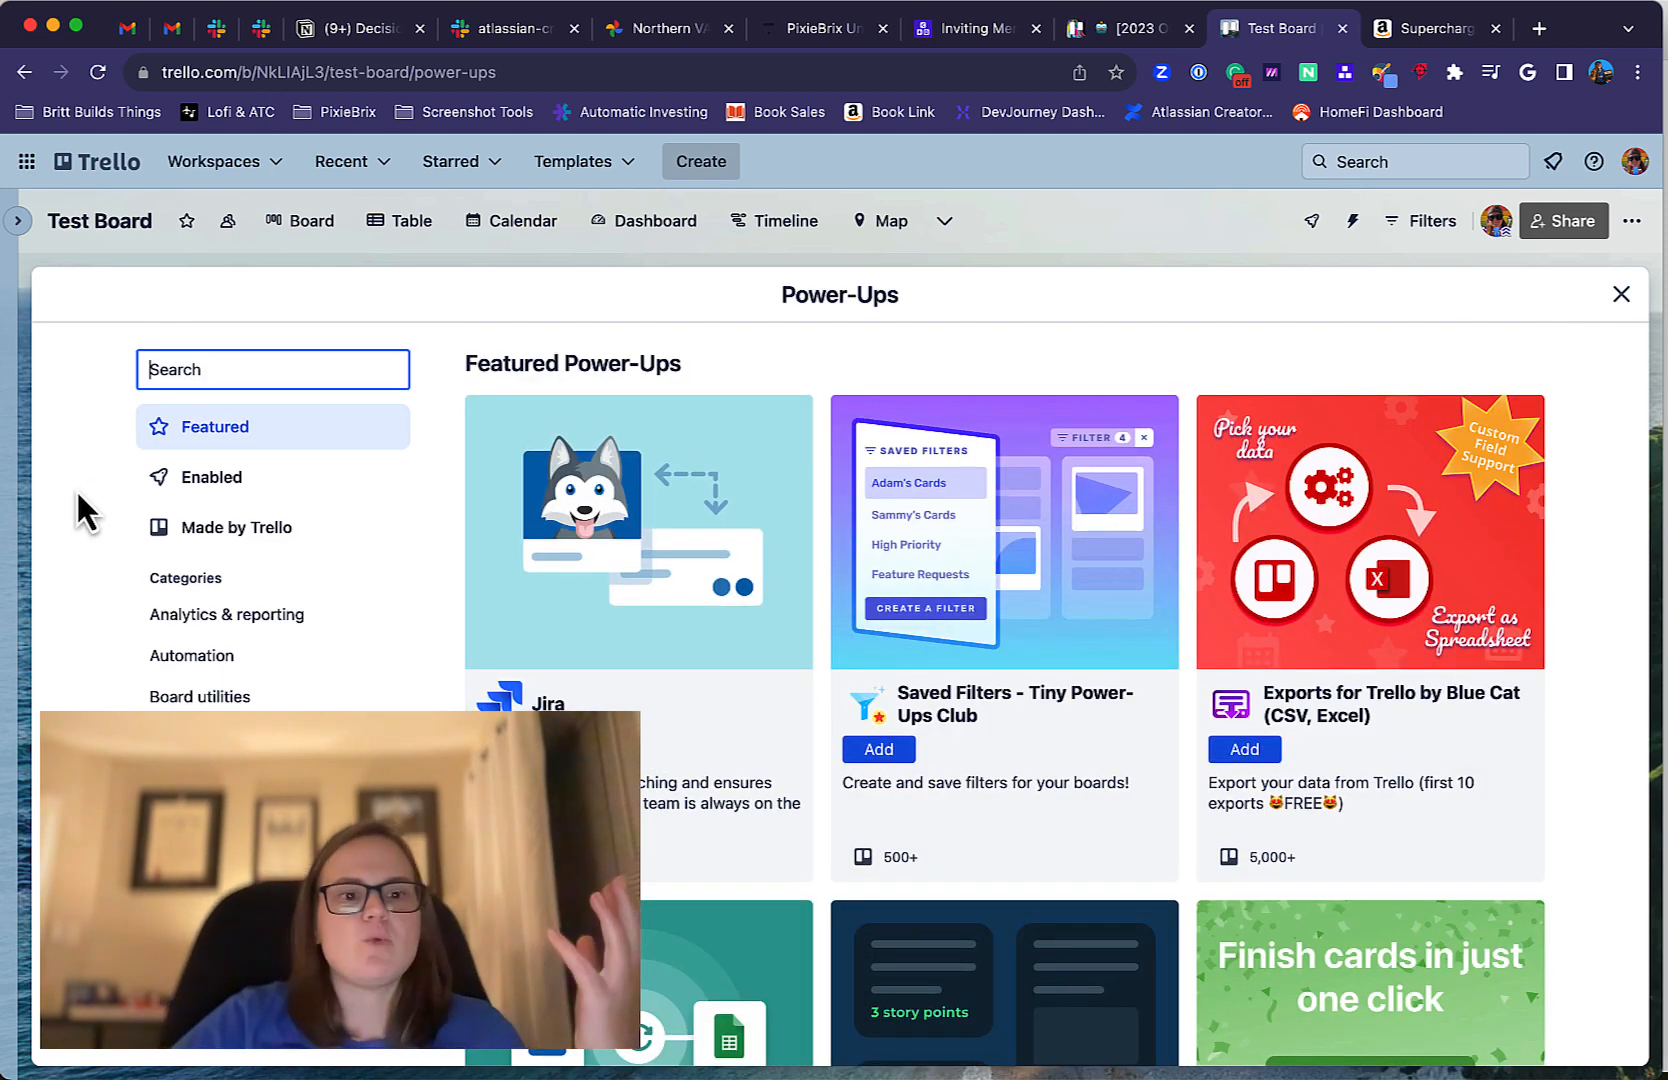
Browse the HR & operations category of Power-Ups and open the details of the Pipedrive Power-Up.
{"action": "scroll", "coordinate": [85, 512], "scroll_direction": "down", "scroll_amount": 2}
{"action": "scroll", "coordinate": [85, 512], "scroll_direction": "up", "scroll_amount": 1}
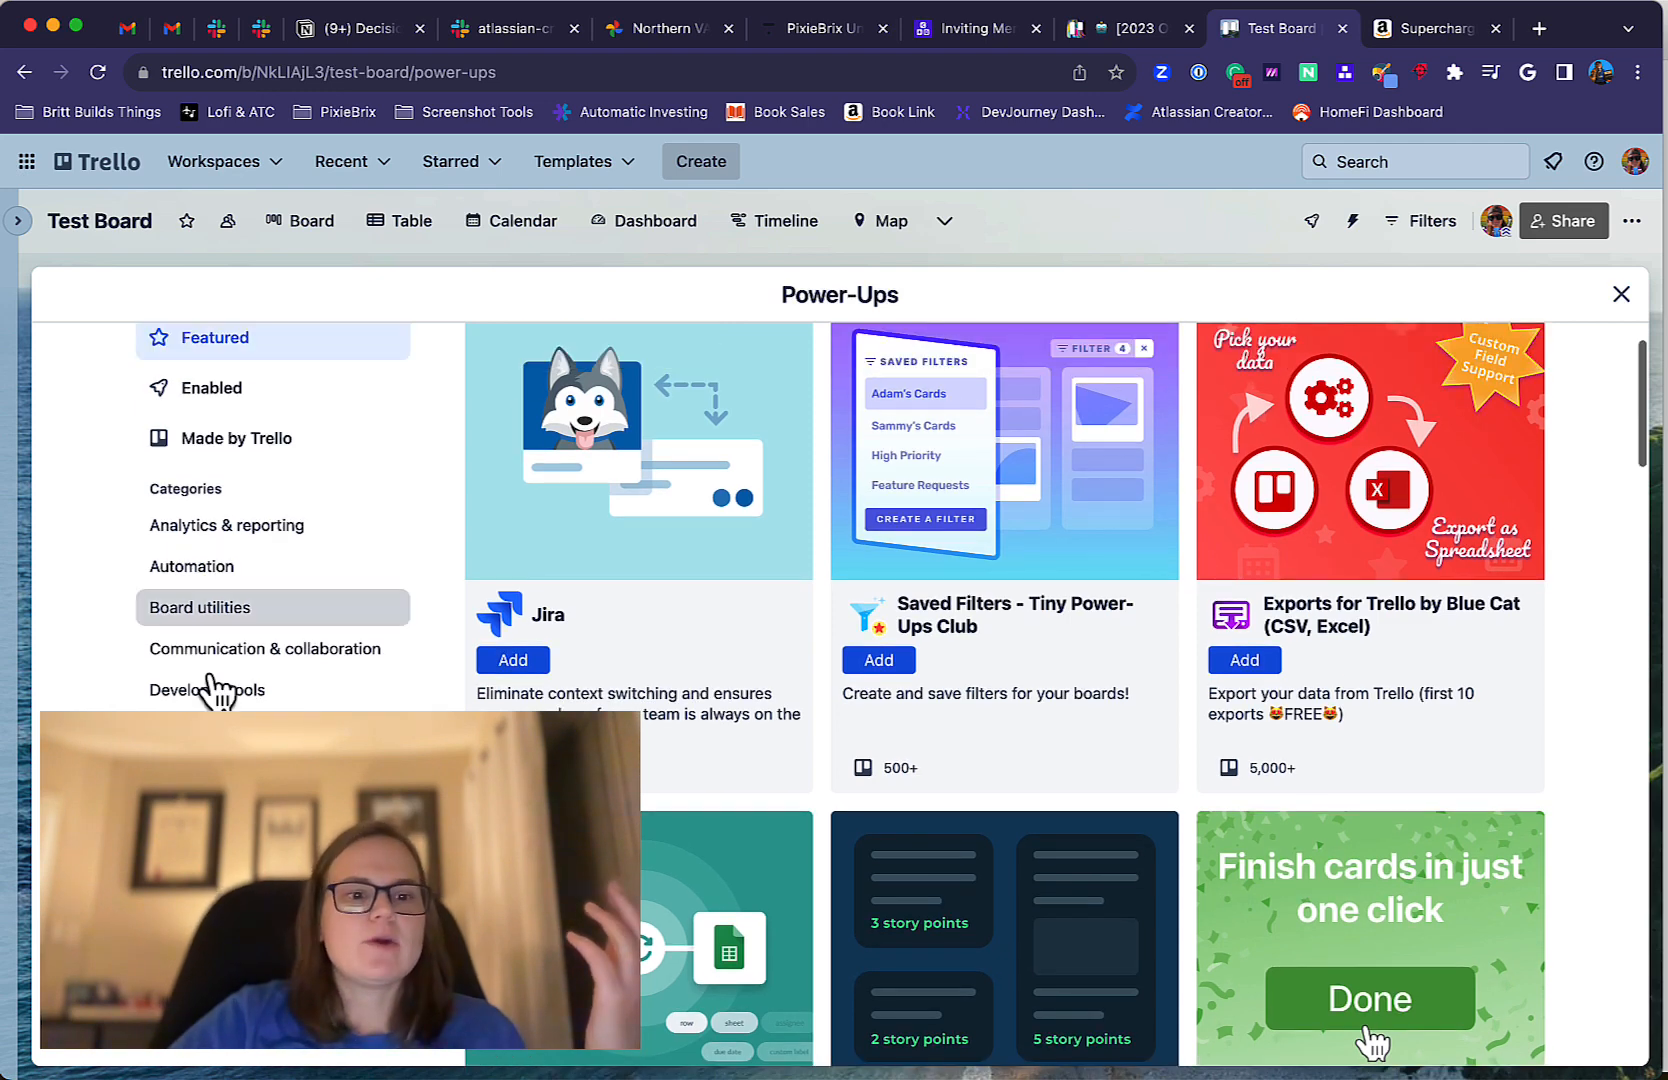
{"action": "left_click", "coordinate": [205, 771]}
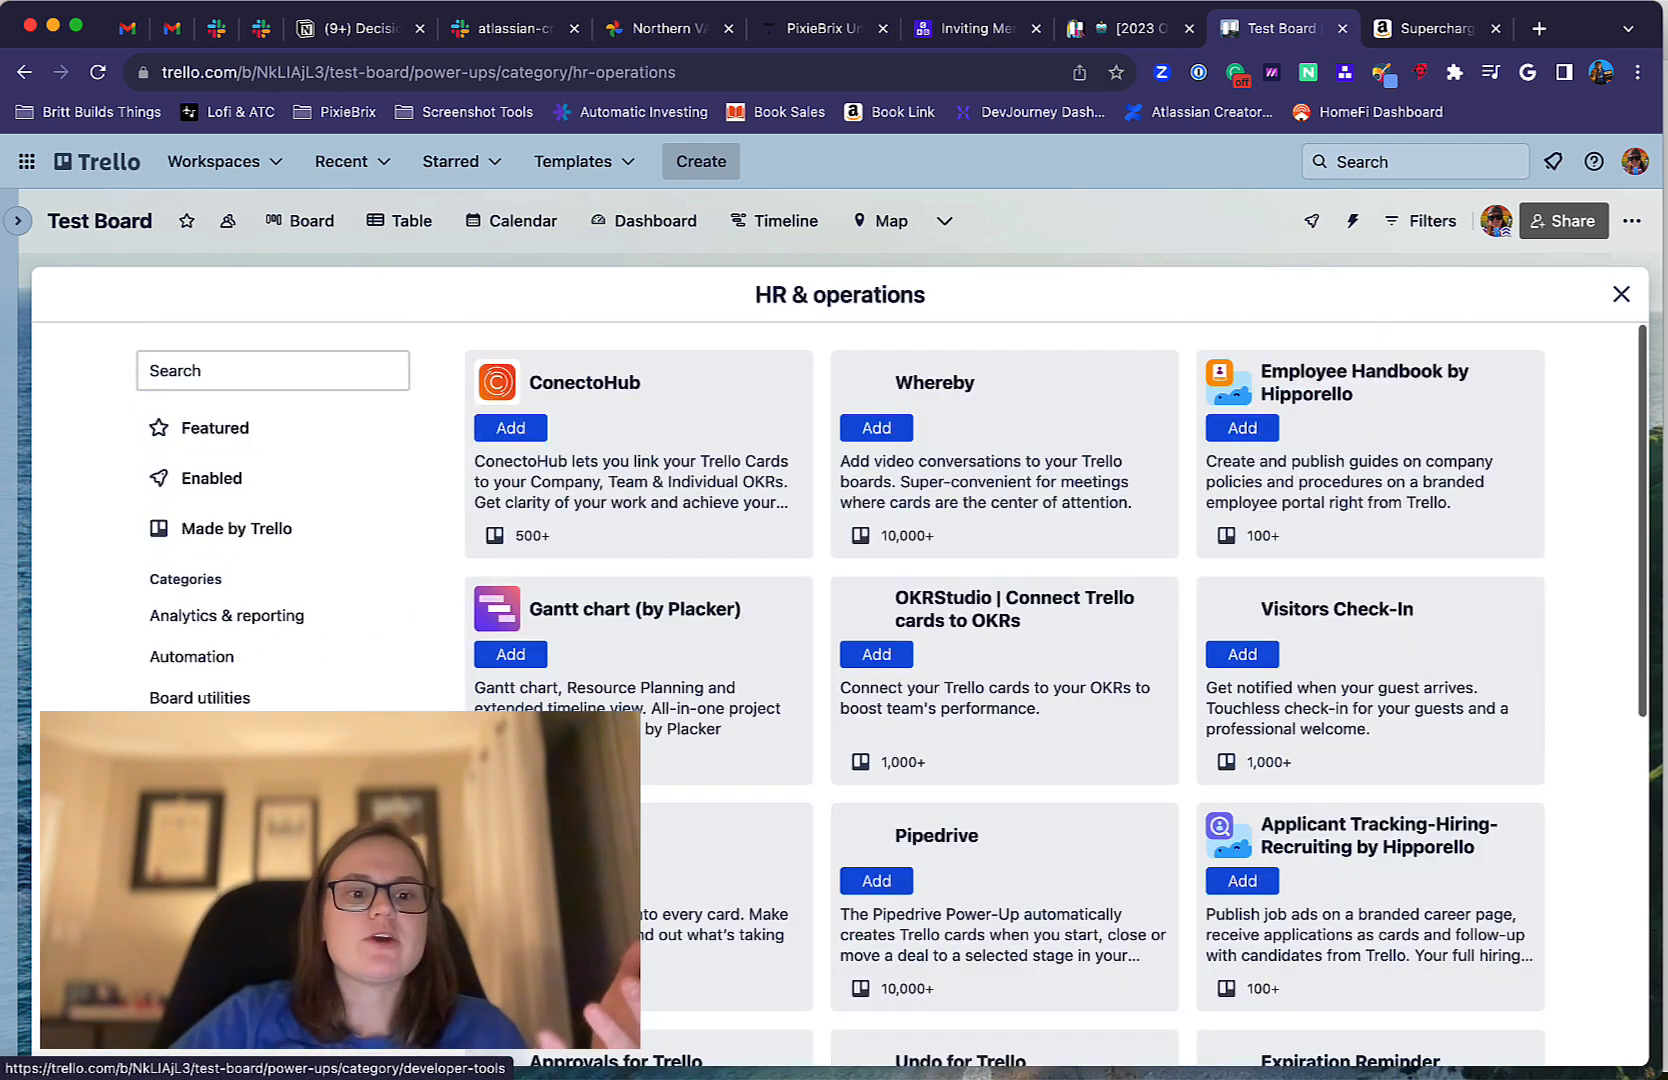
{"action": "scroll", "coordinate": [758, 514], "scroll_direction": "down", "scroll_amount": 1}
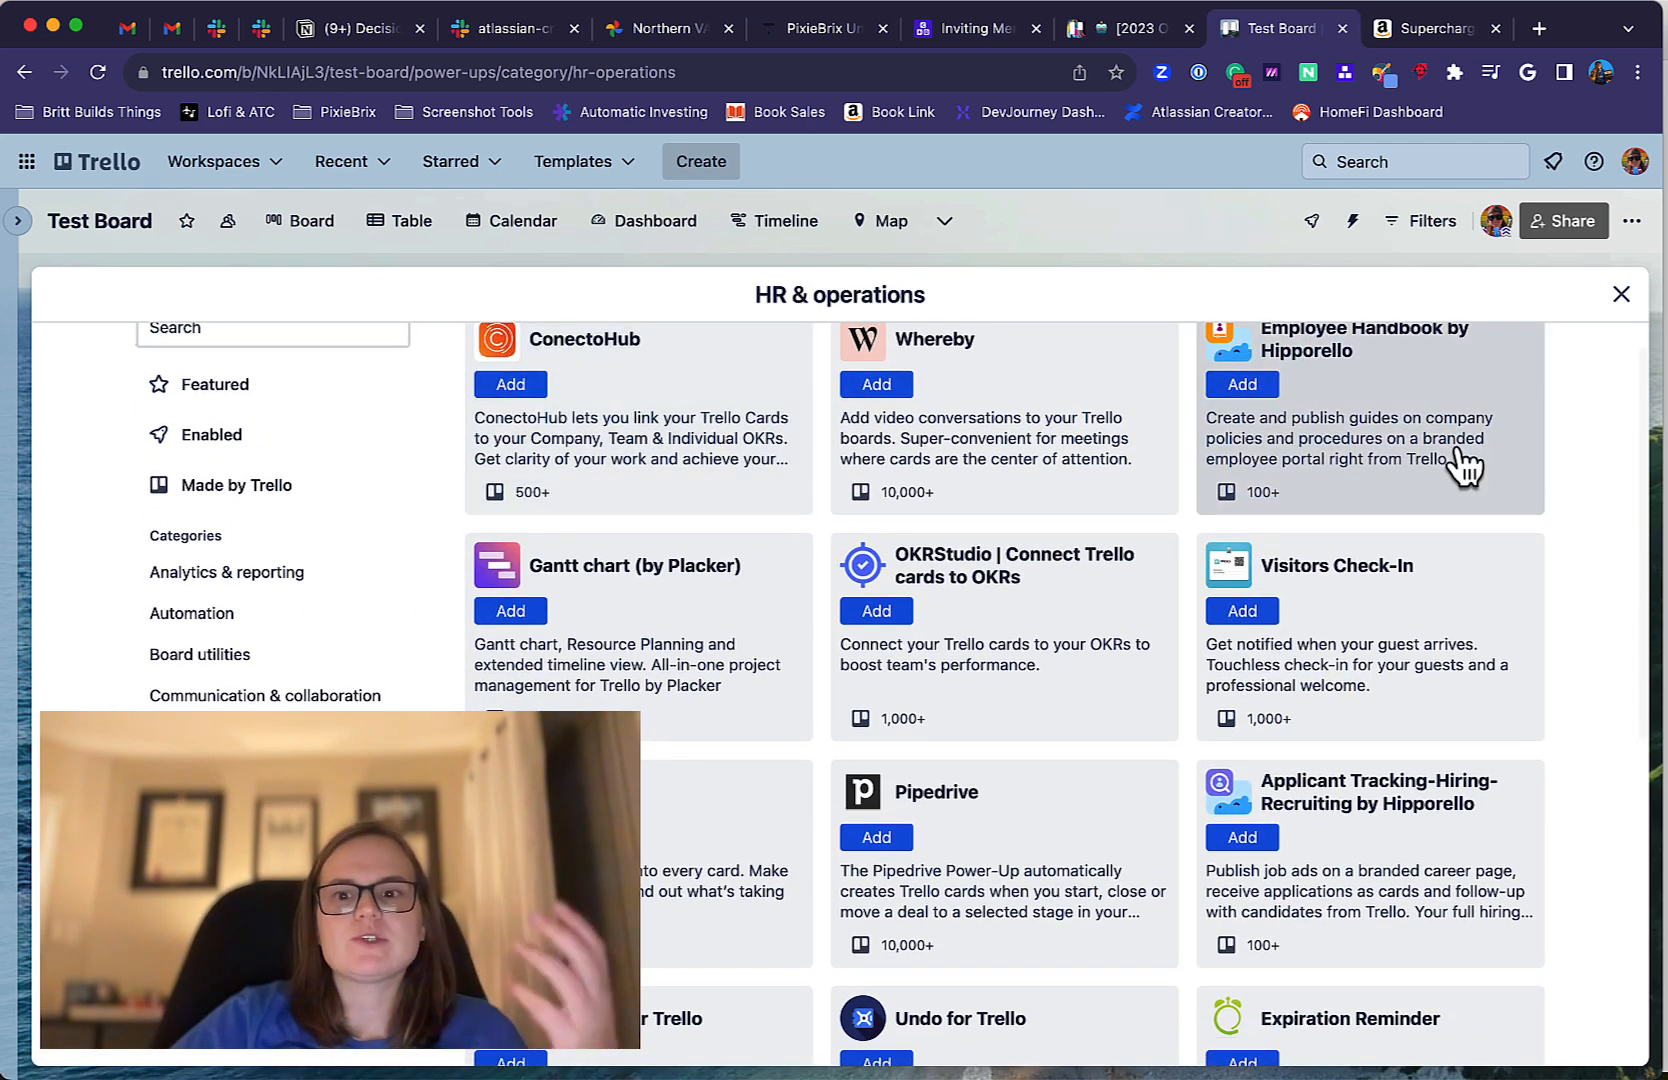
{"action": "scroll", "coordinate": [1460, 465], "scroll_direction": "down", "scroll_amount": 4}
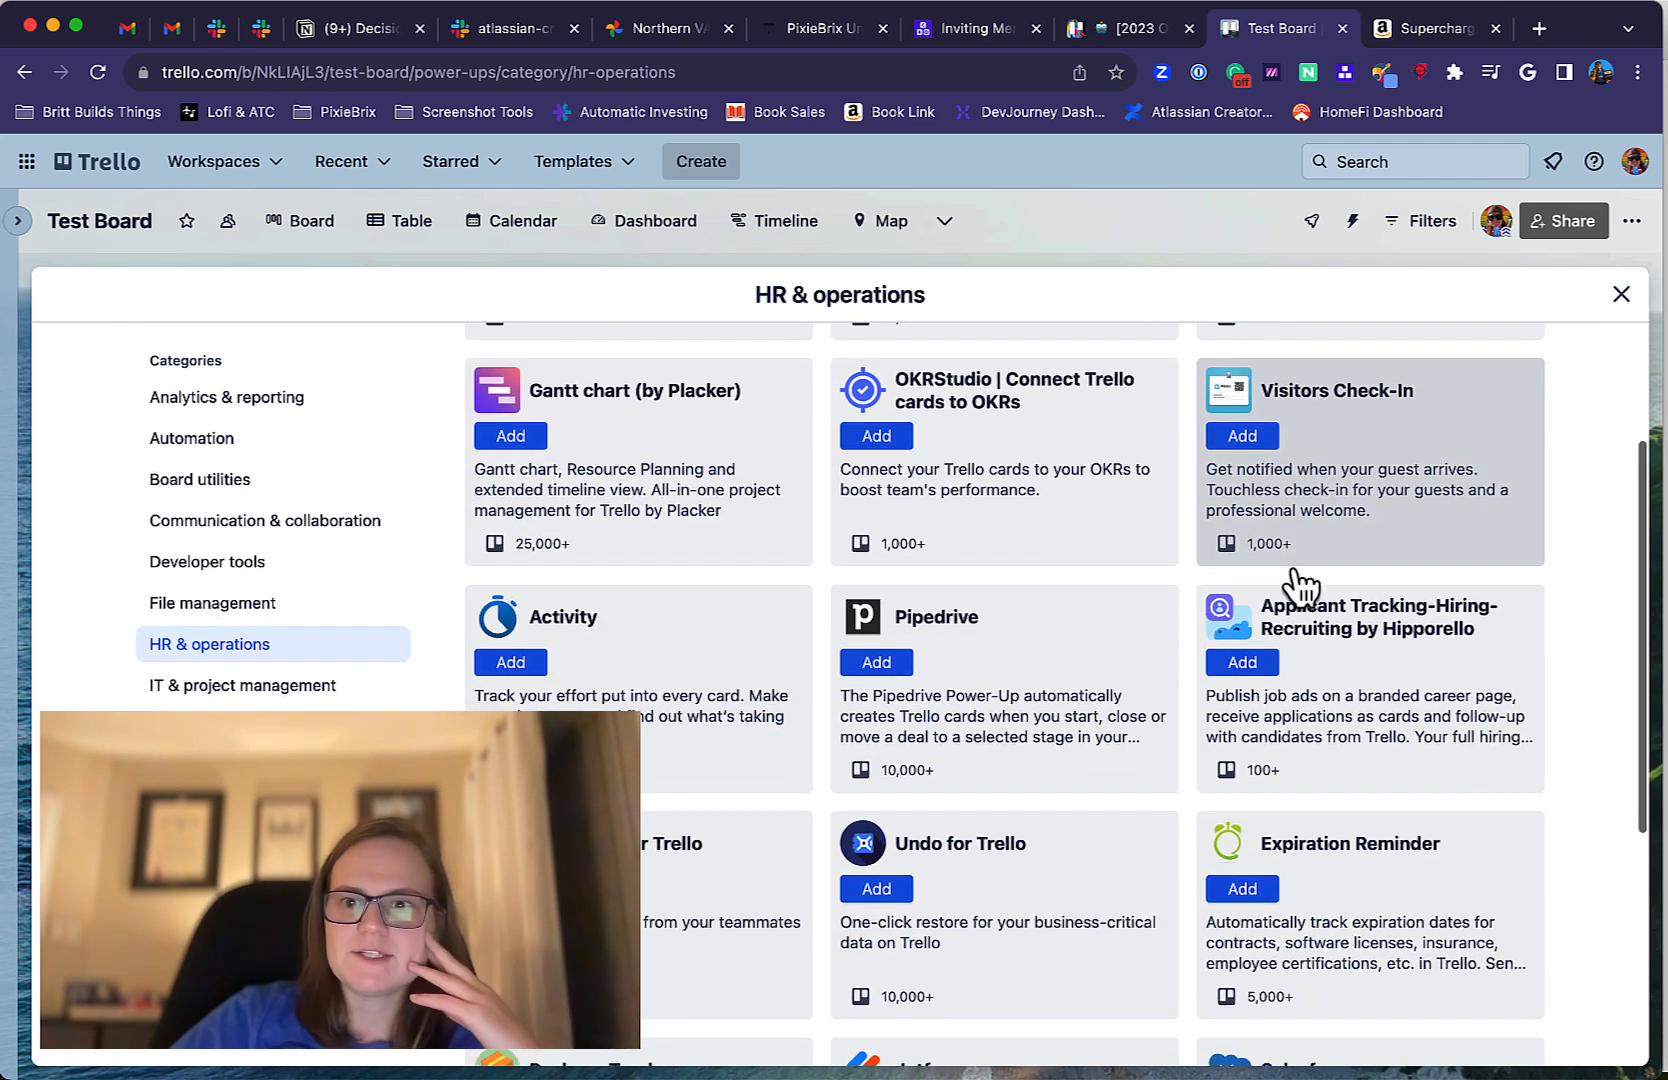
{"action": "scroll", "coordinate": [1296, 585], "scroll_direction": "down", "scroll_amount": 1}
{"action": "scroll", "coordinate": [1300, 587], "scroll_direction": "down", "scroll_amount": 1}
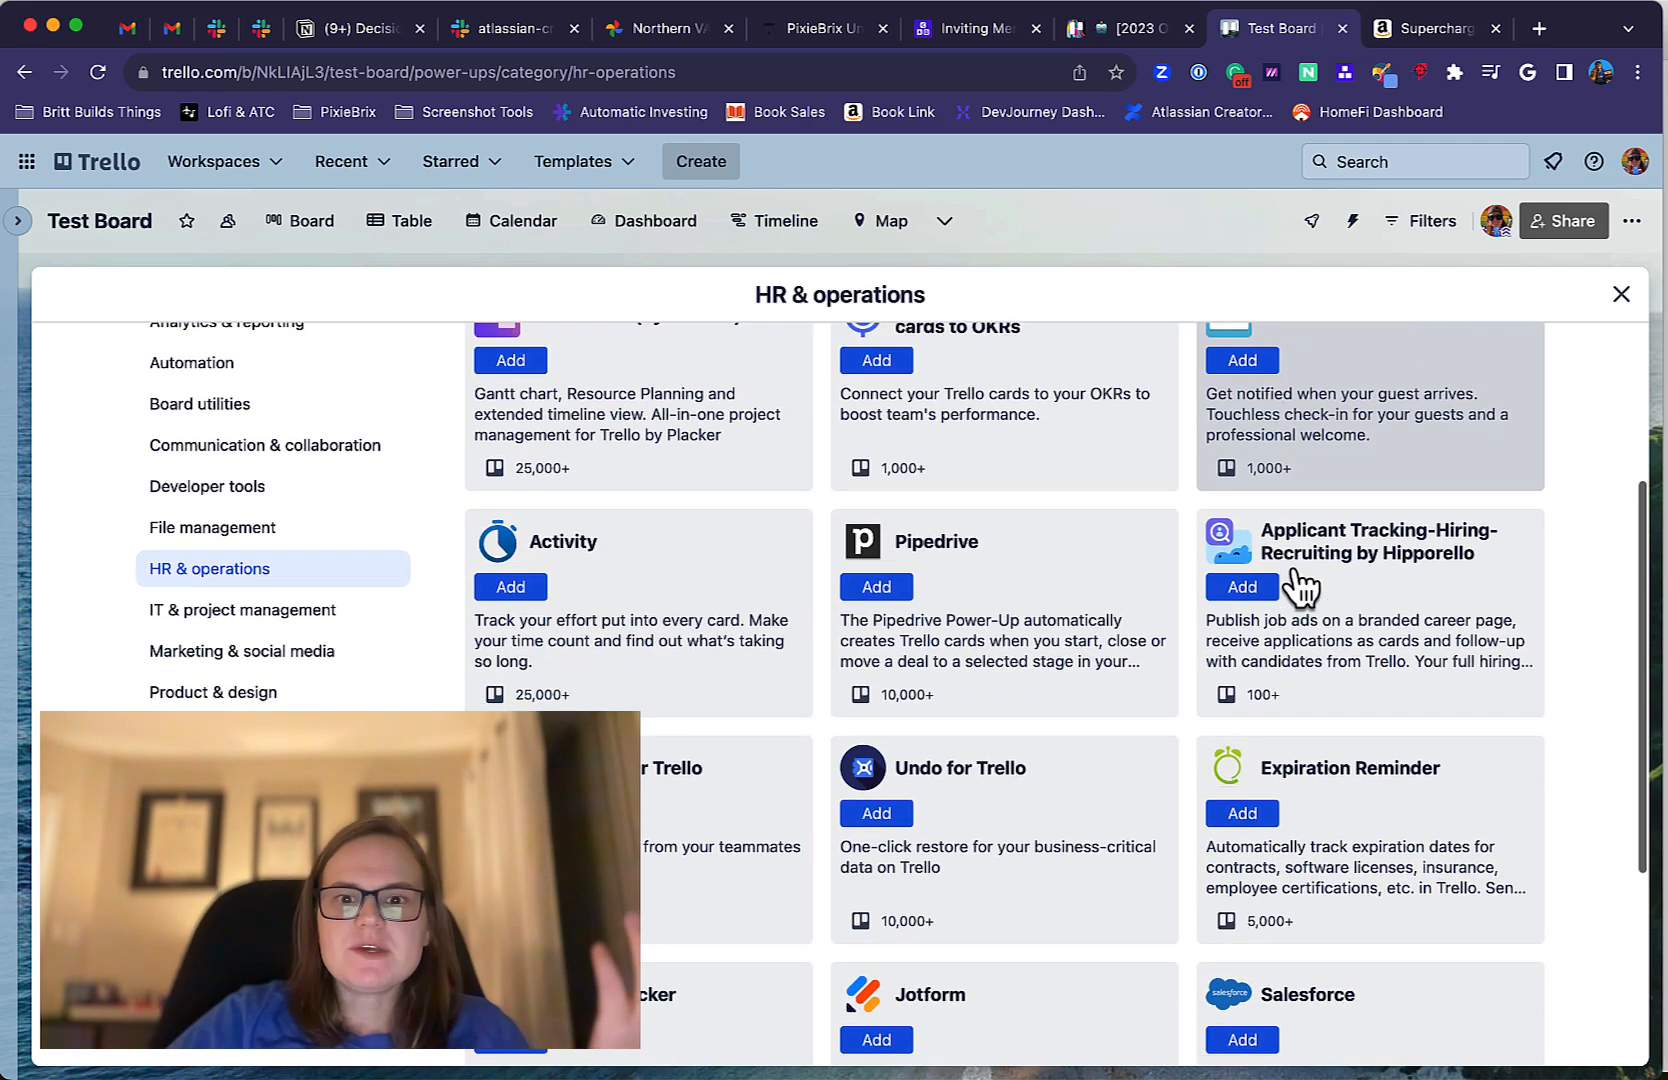
{"action": "scroll", "coordinate": [1298, 585], "scroll_direction": "up", "scroll_amount": 2}
{"action": "scroll", "coordinate": [1030, 707], "scroll_direction": "down", "scroll_amount": 1}
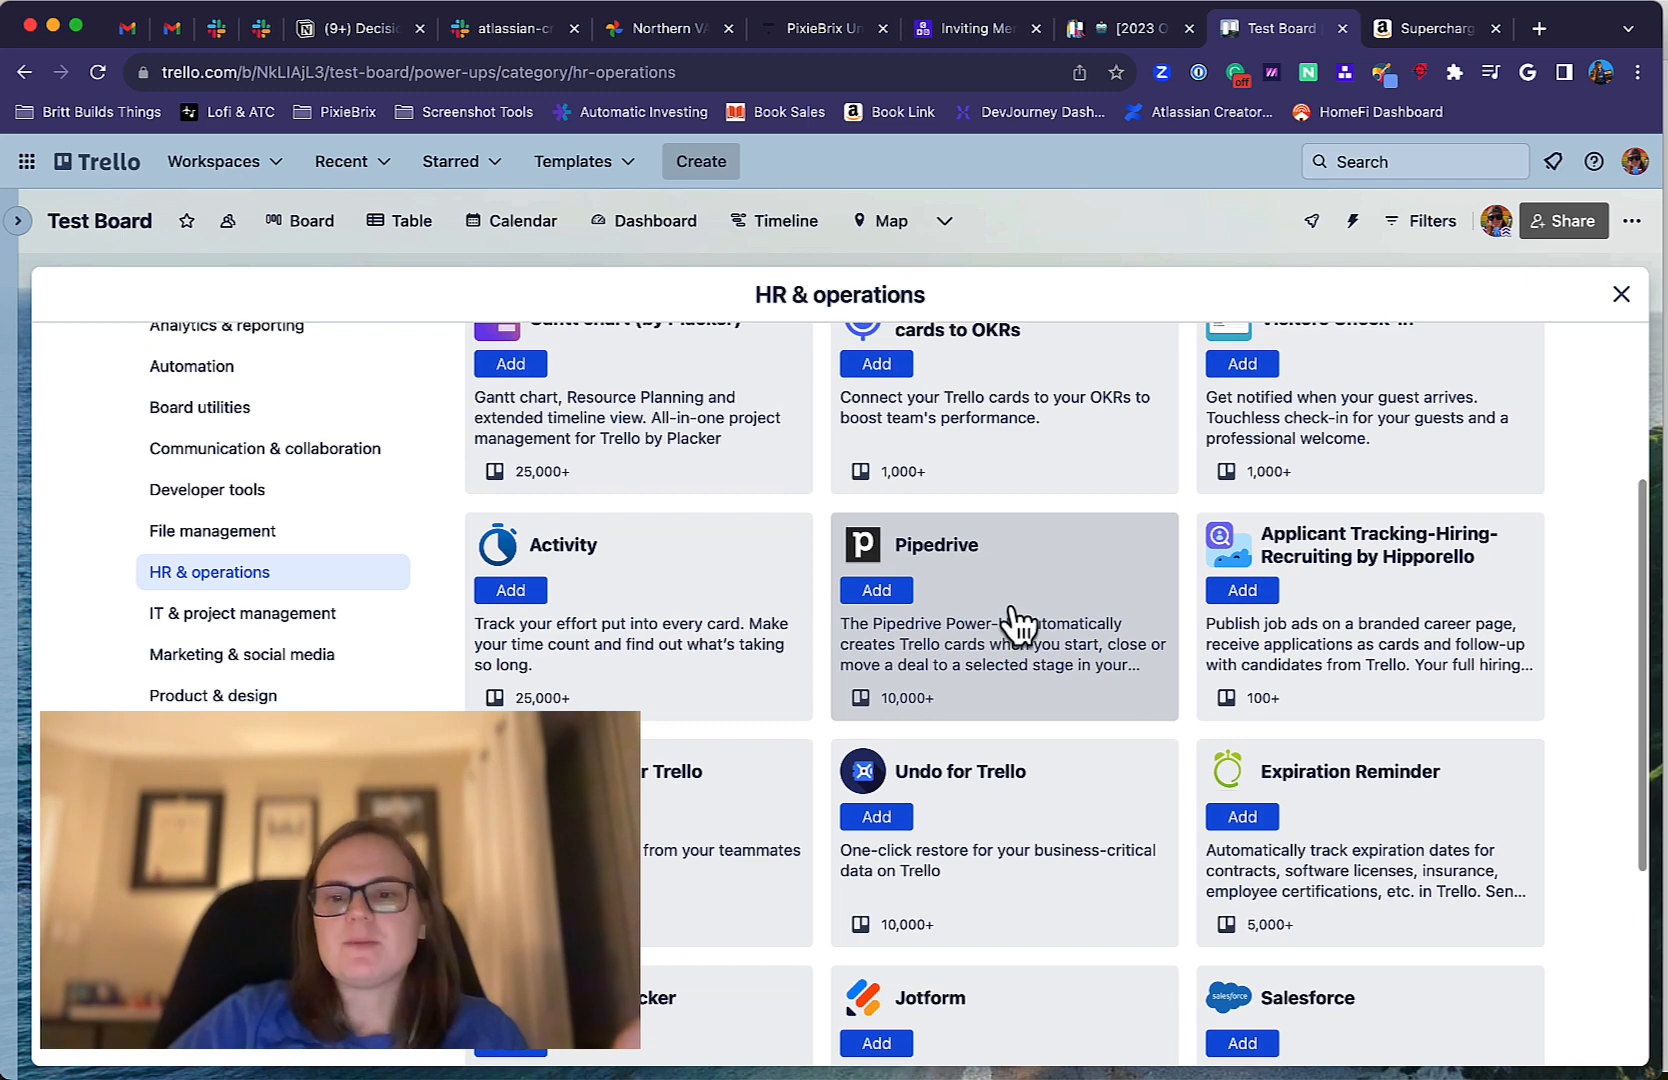
{"action": "left_click", "coordinate": [1000, 600]}
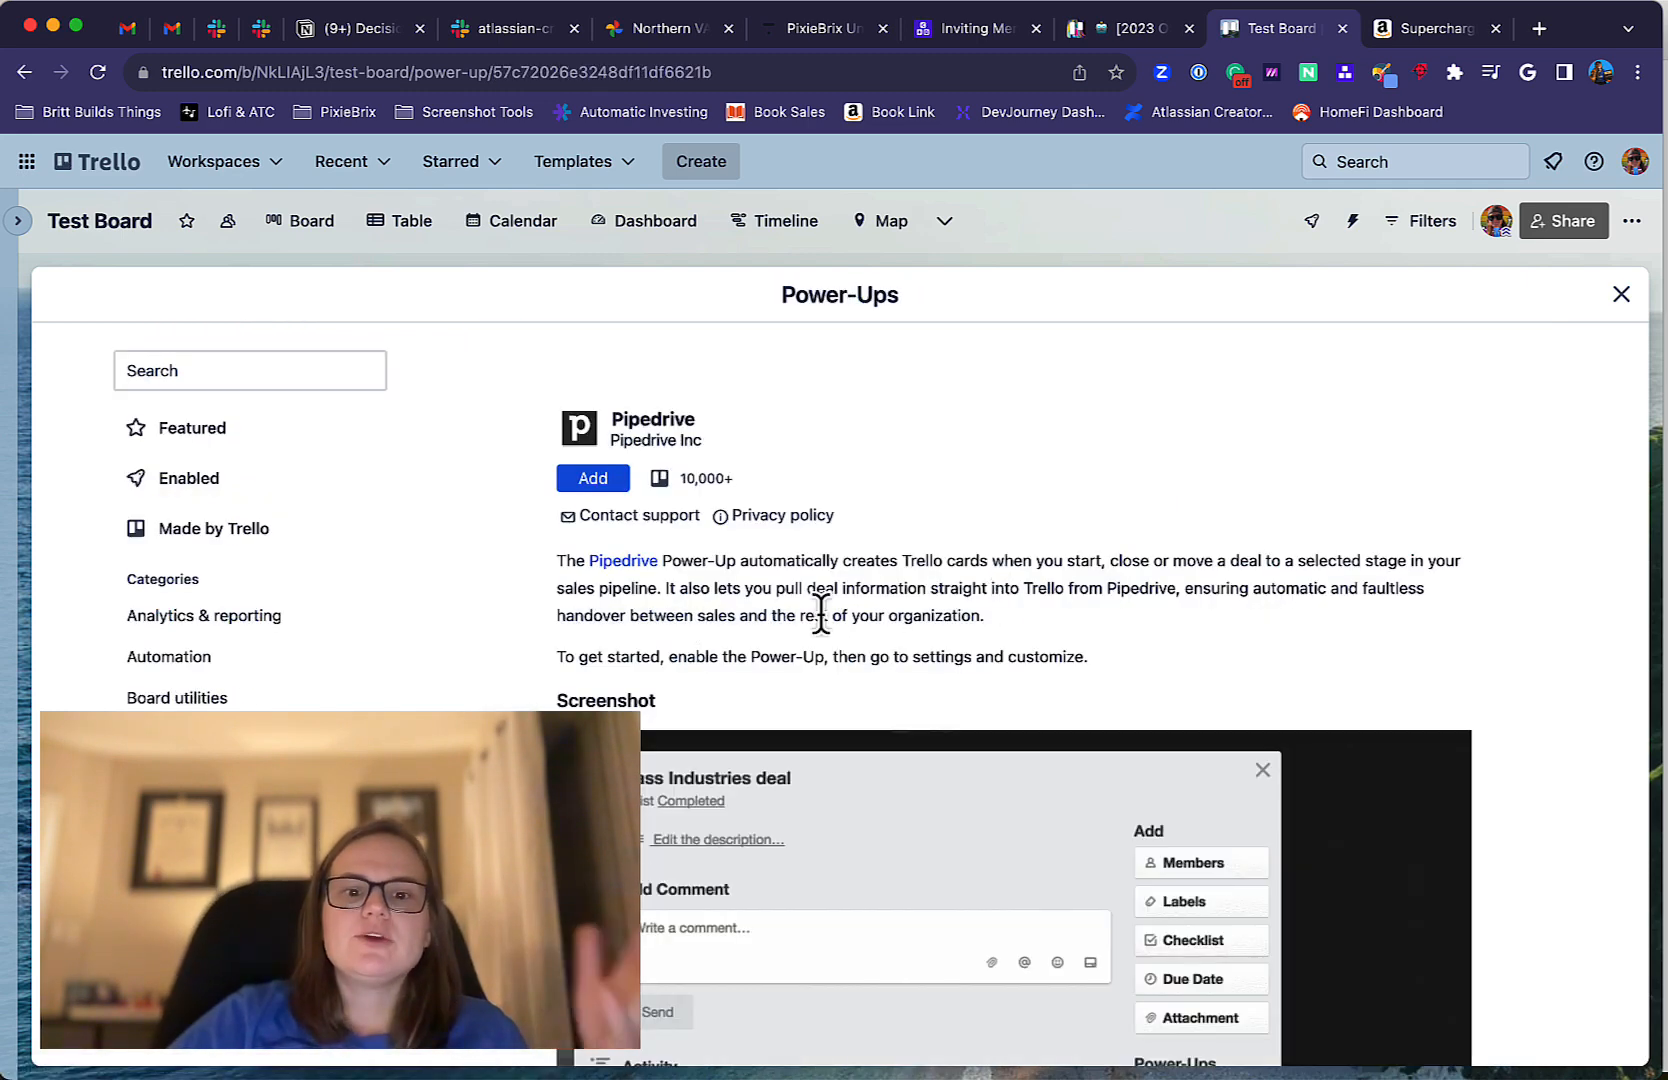
Read the Pipedrive Power-Up's description and look through its example screenshot of attaching a deal to a card.
{"action": "scroll", "coordinate": [820, 612], "scroll_direction": "down", "scroll_amount": 2}
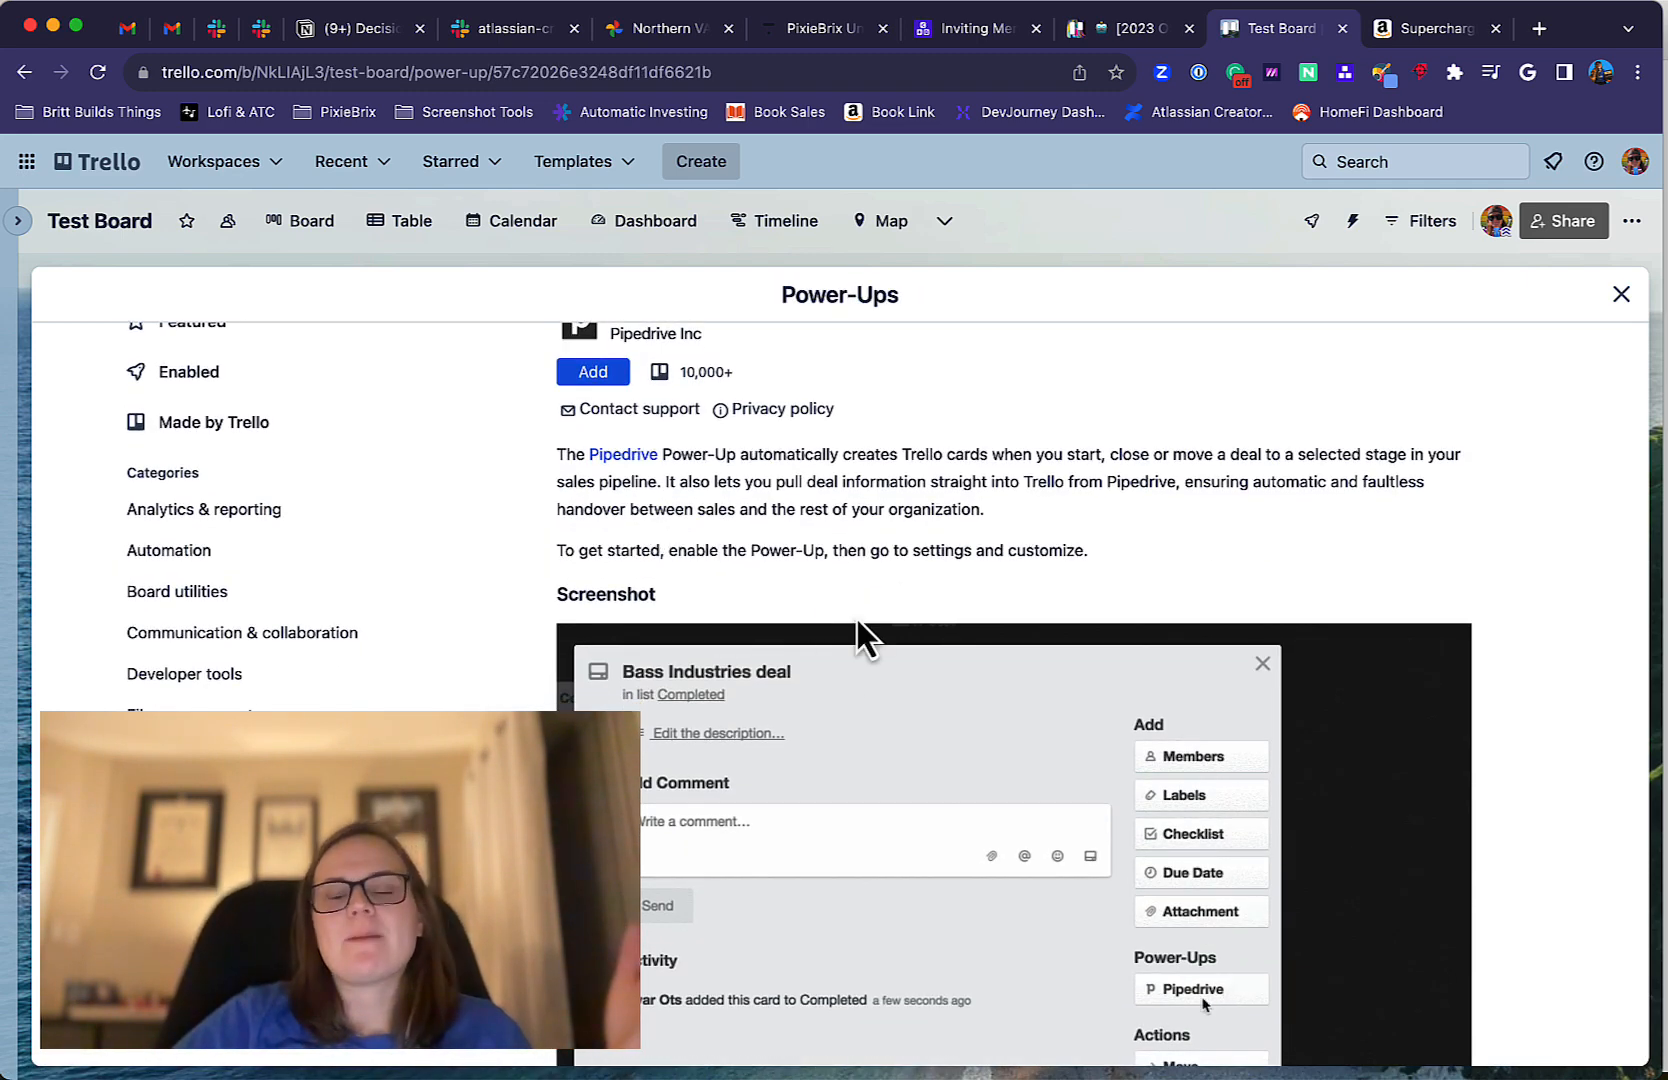
{"action": "scroll", "coordinate": [857, 619], "scroll_direction": "down", "scroll_amount": 1}
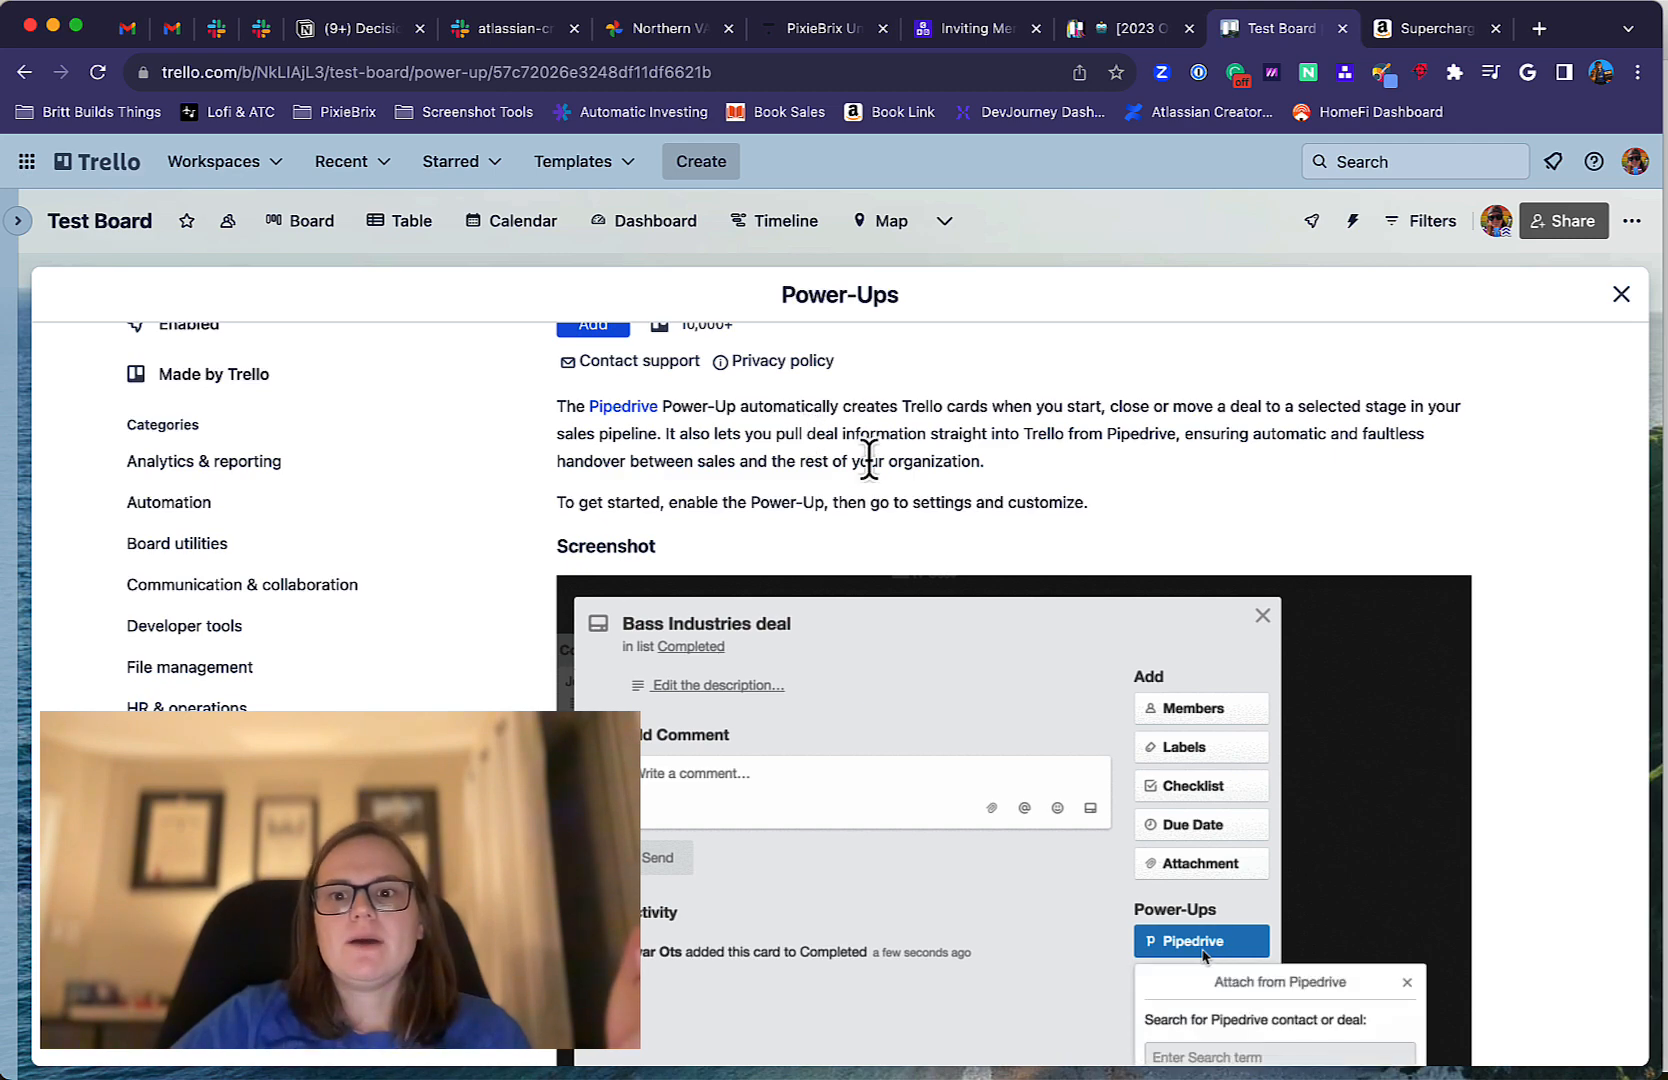
{"action": "scroll", "coordinate": [870, 465], "scroll_direction": "down", "scroll_amount": 2}
{"action": "scroll", "coordinate": [878, 469], "scroll_direction": "up", "scroll_amount": 1}
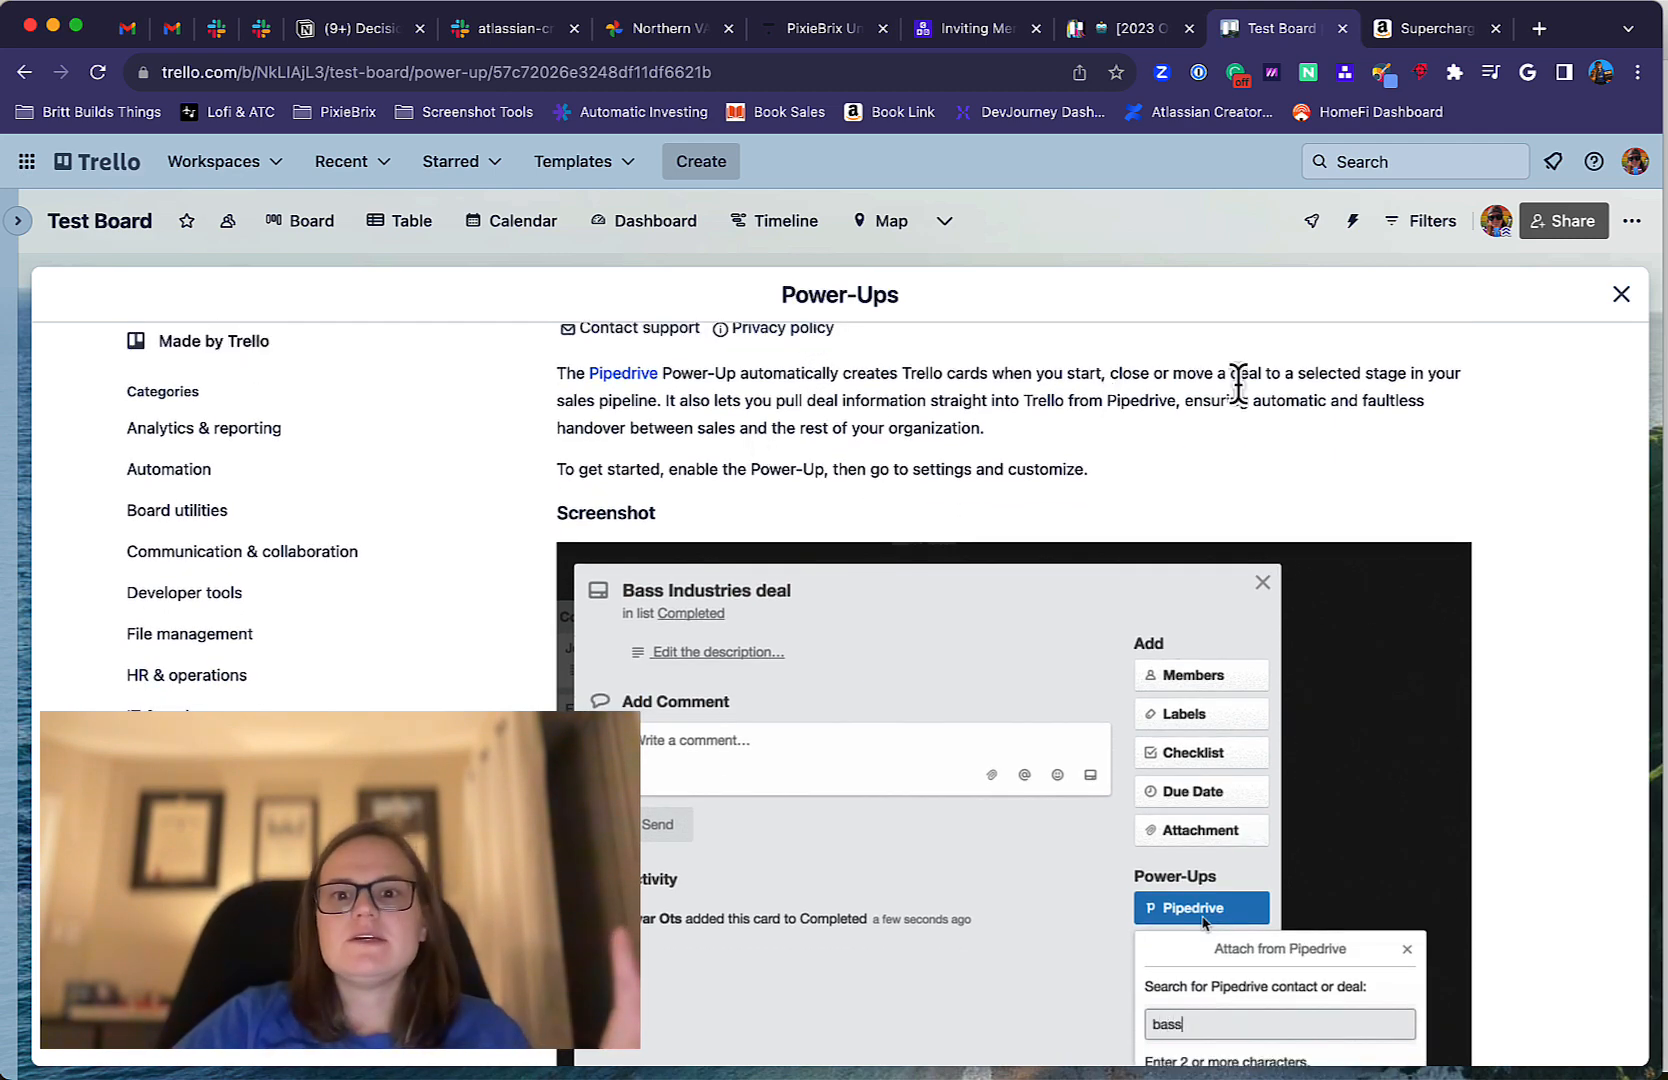
{"action": "scroll", "coordinate": [830, 405], "scroll_direction": "down", "scroll_amount": 5}
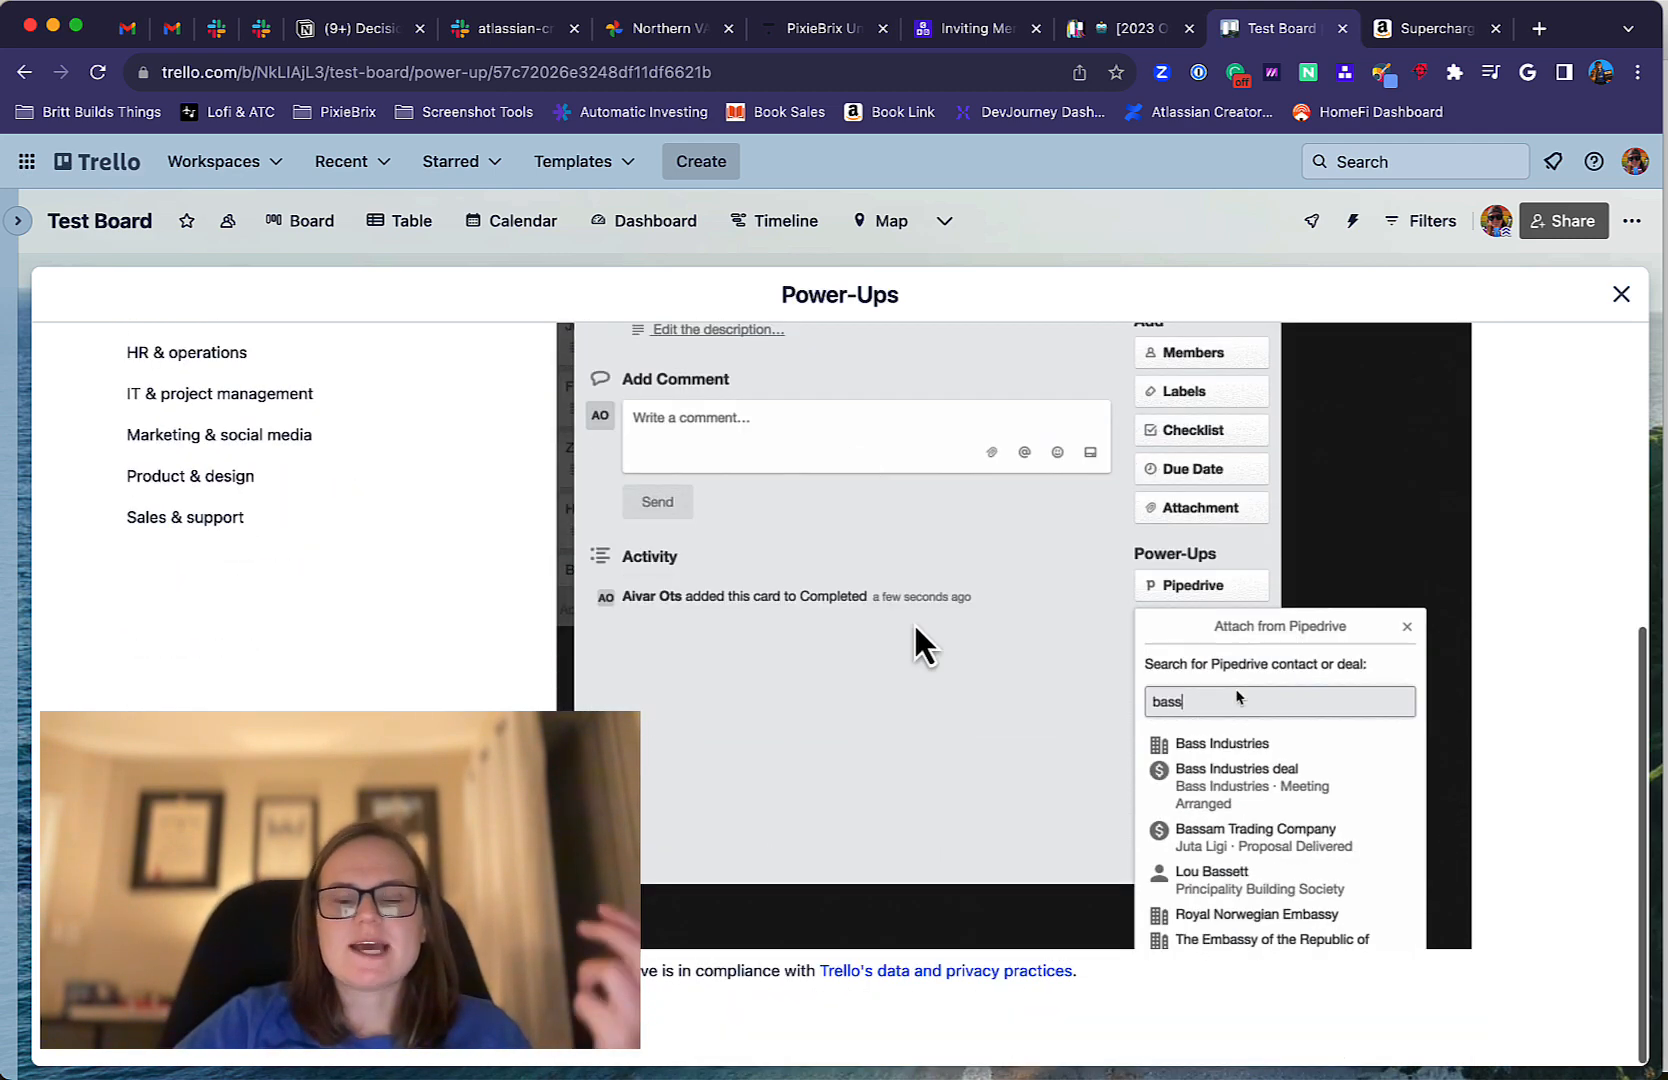
{"action": "scroll", "coordinate": [913, 622], "scroll_direction": "up", "scroll_amount": 8}
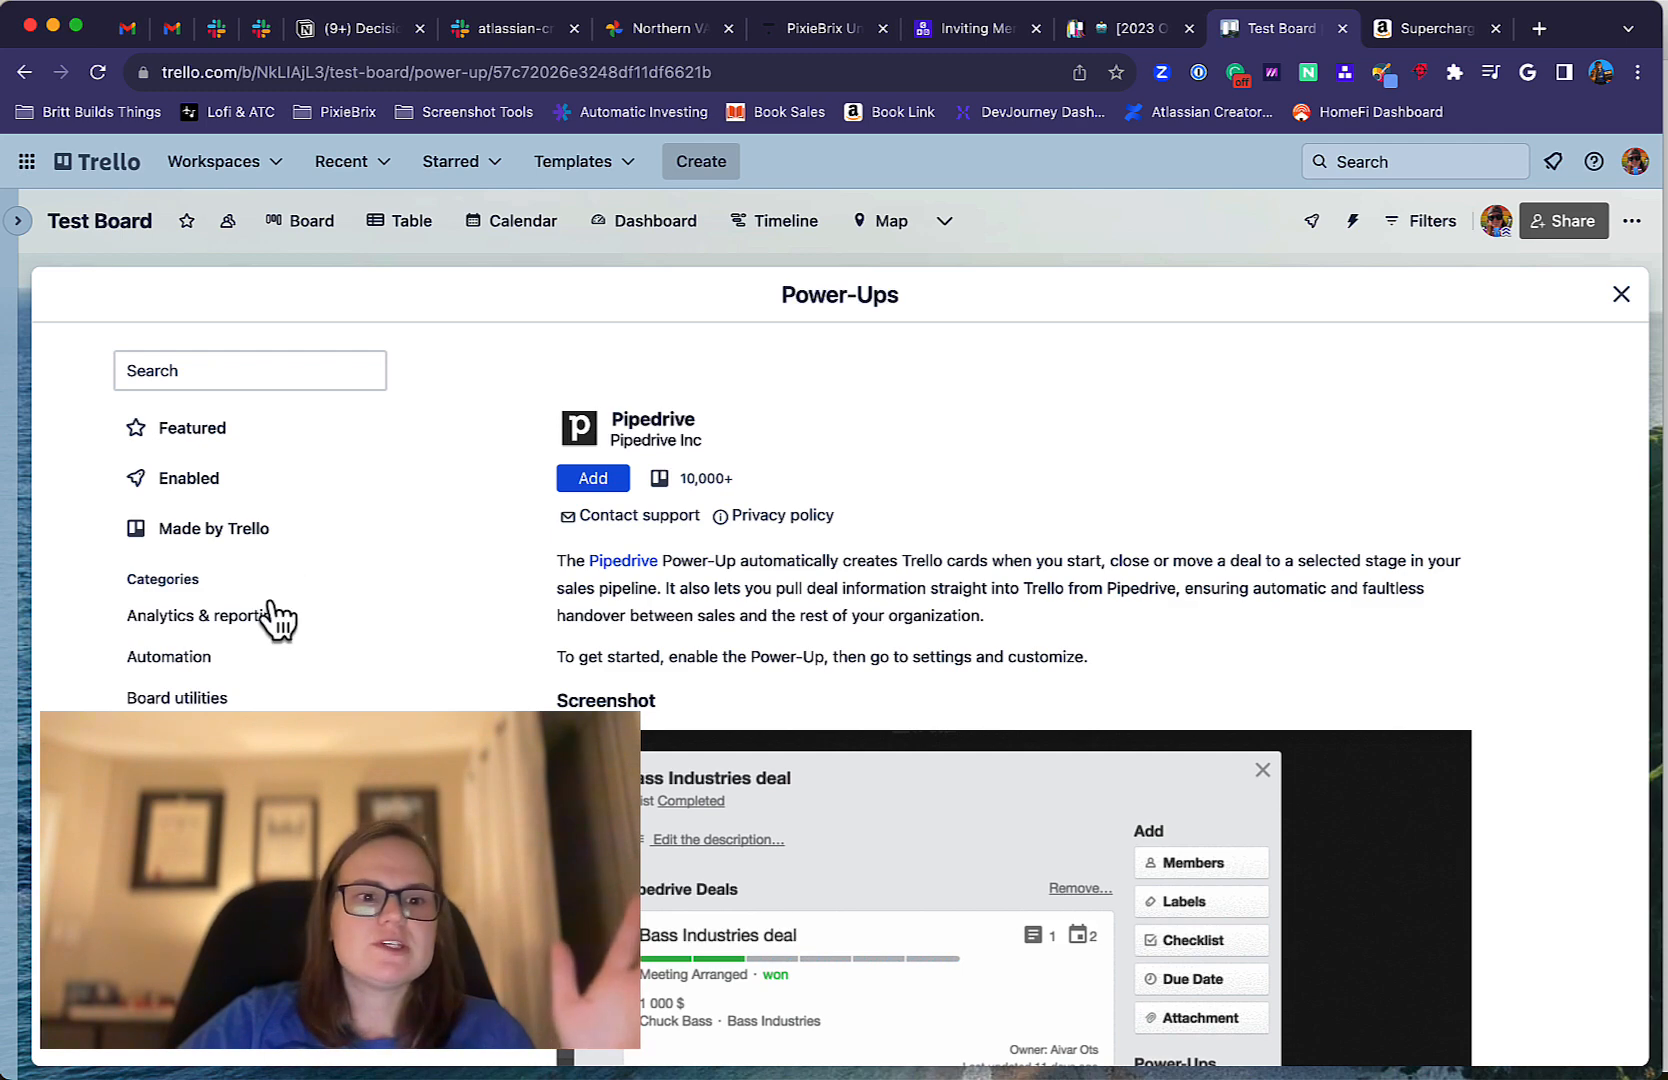
Open the Burn Down the List Power-Up from the Analytics & reporting category and read through its feature overview and pricing.
{"action": "left_click", "coordinate": [205, 620]}
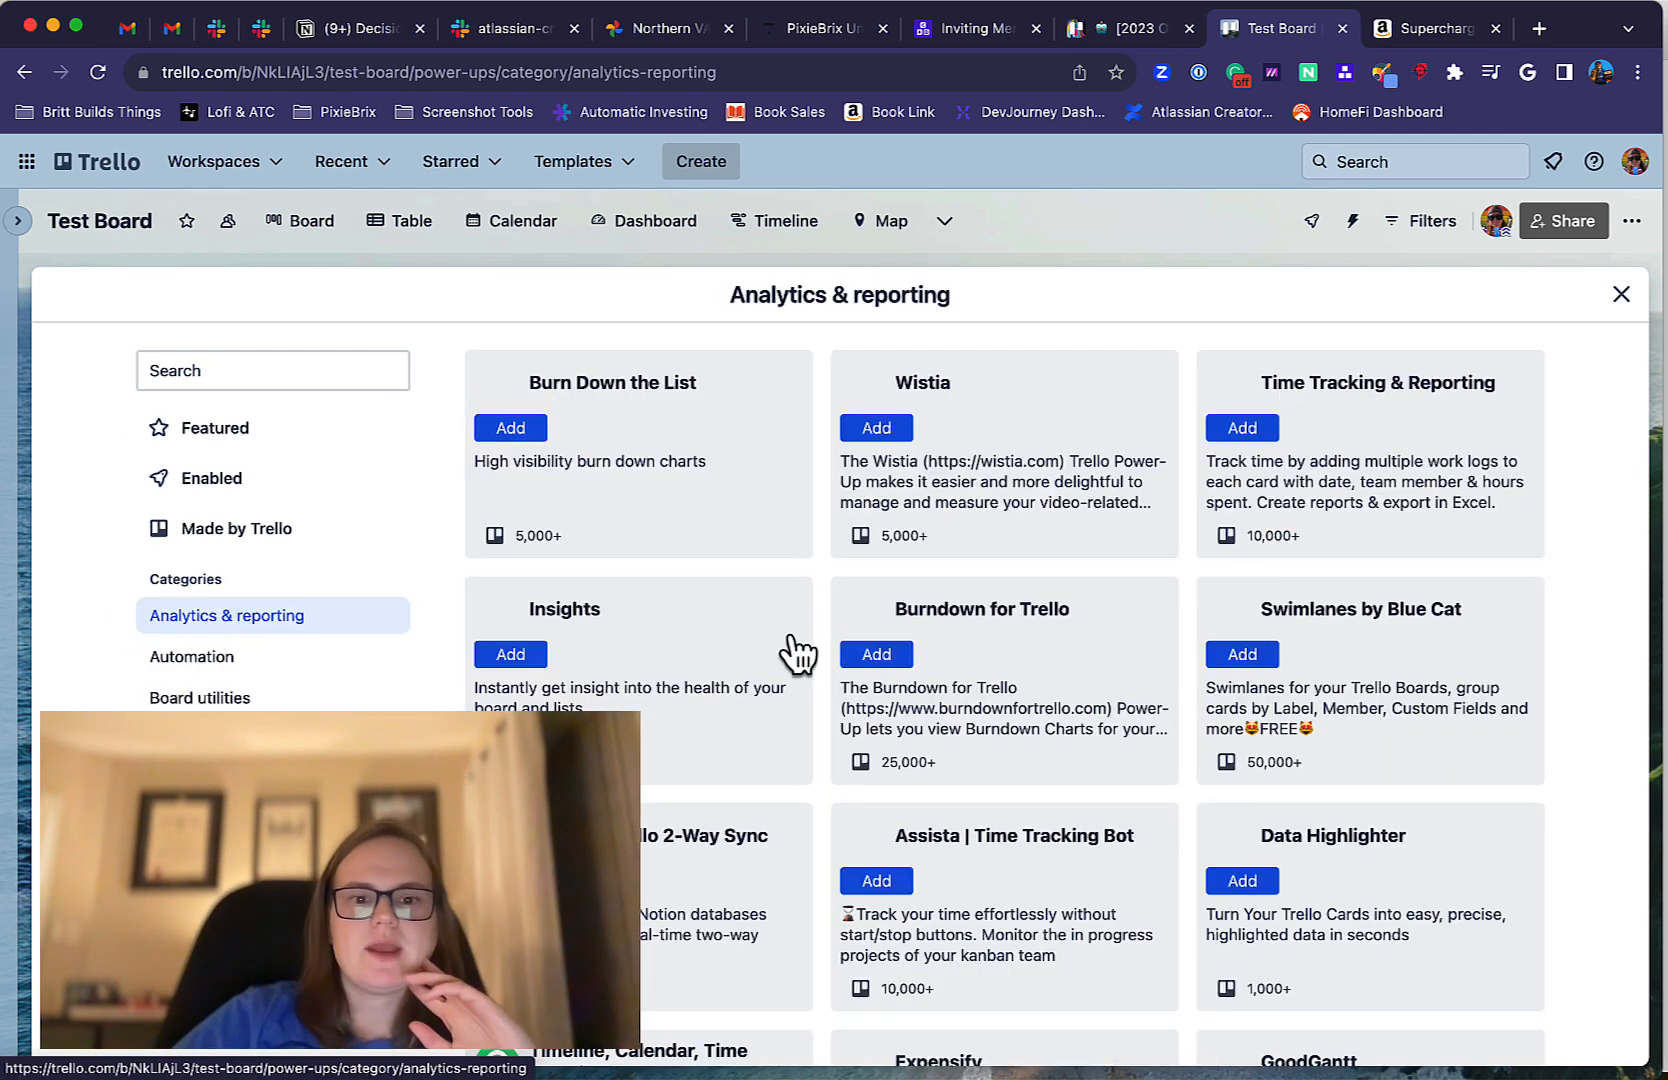
{"action": "left_click", "coordinate": [640, 461]}
{"action": "scroll", "coordinate": [1106, 800], "scroll_direction": "down", "scroll_amount": 15}
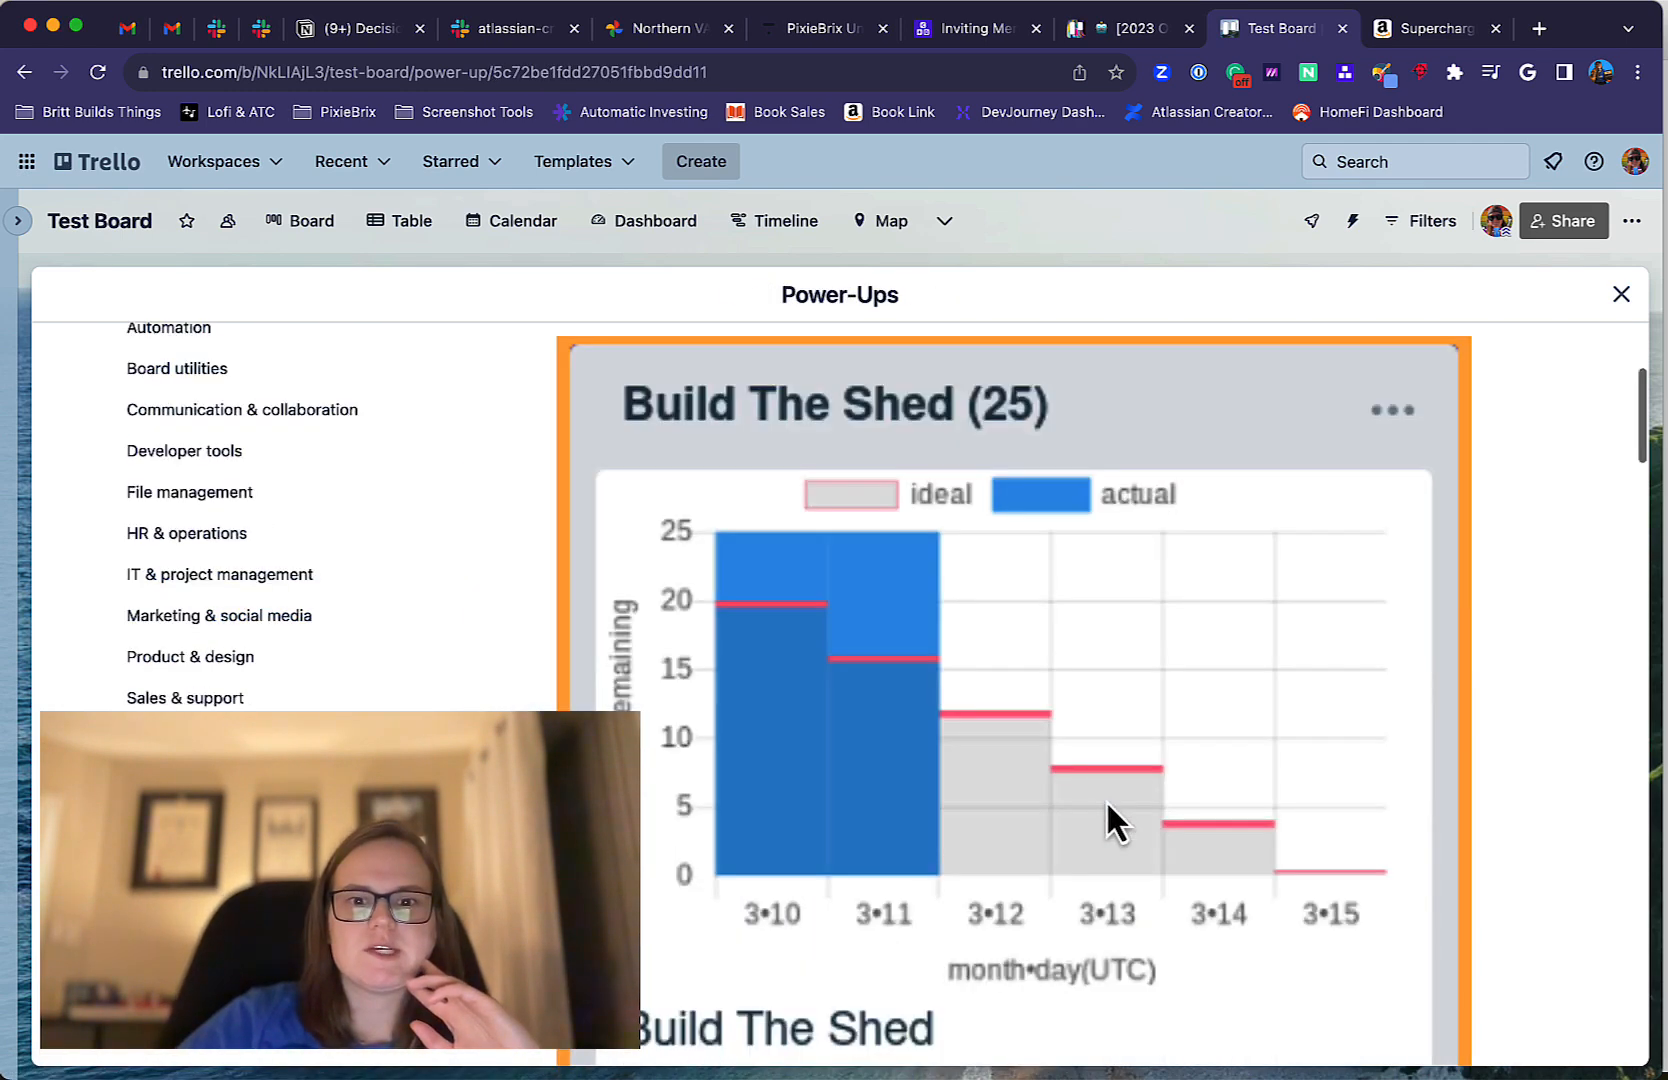
{"action": "scroll", "coordinate": [1106, 801], "scroll_direction": "down", "scroll_amount": 15}
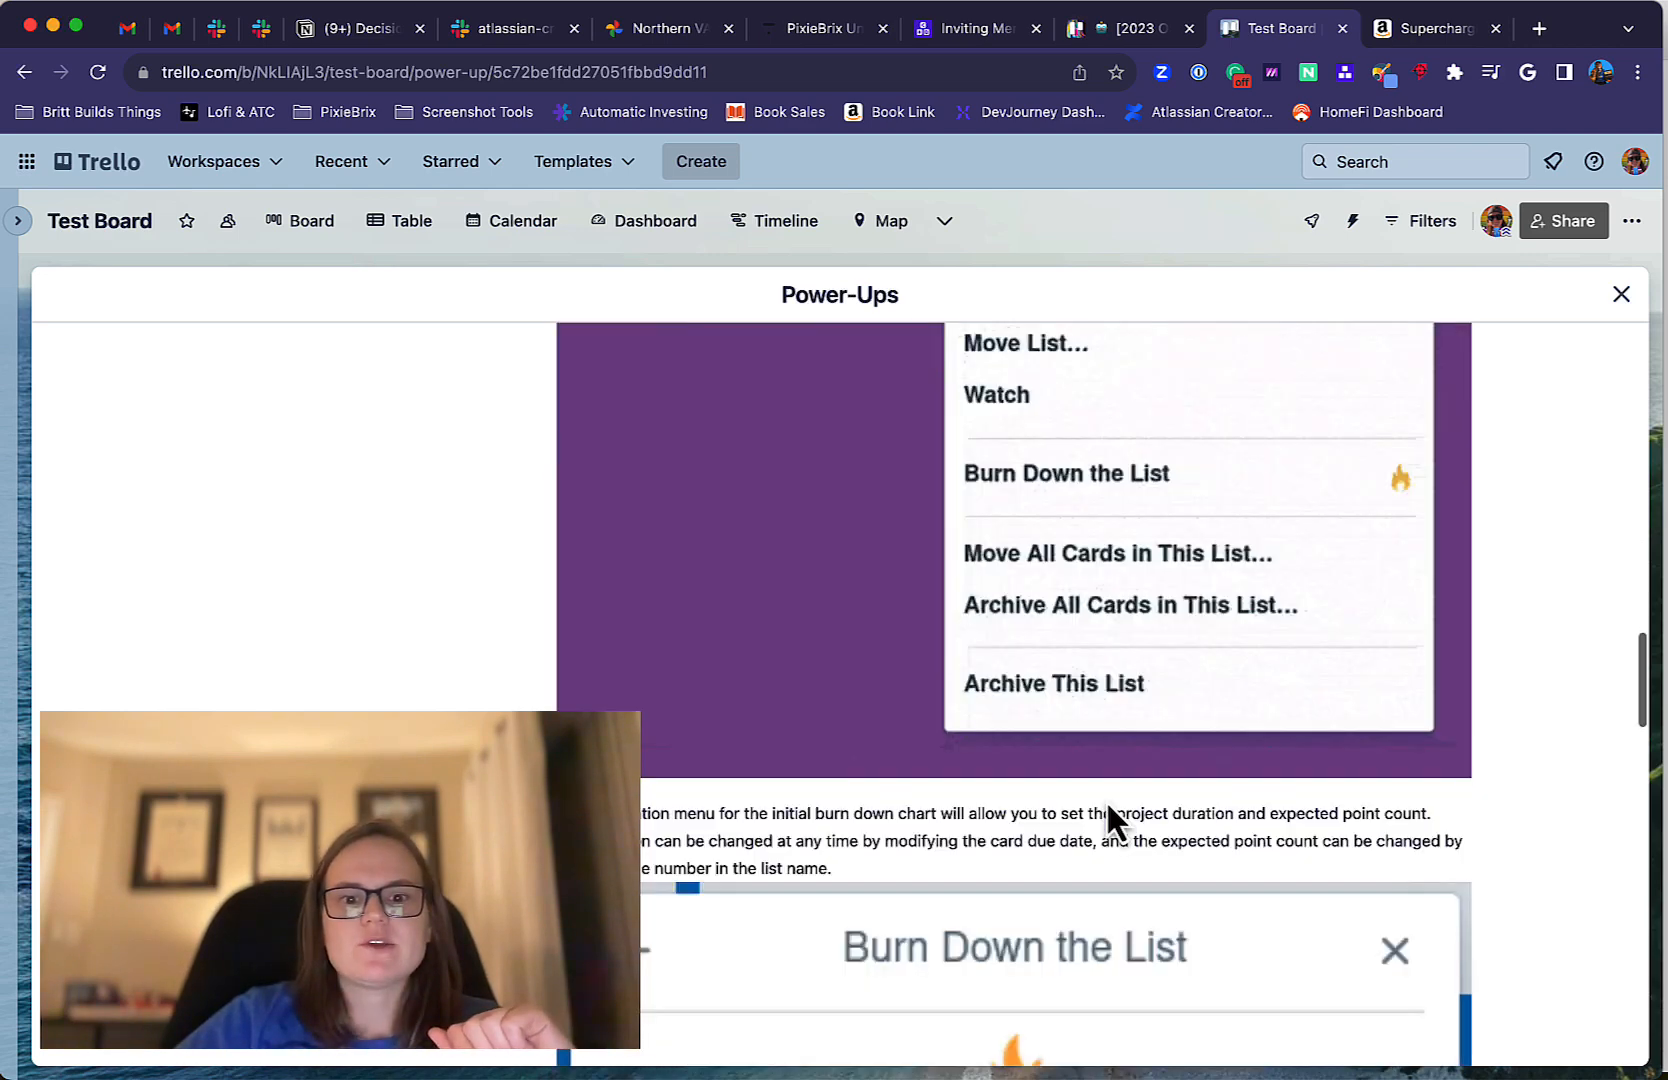
{"action": "scroll", "coordinate": [1105, 799], "scroll_direction": "down", "scroll_amount": 15}
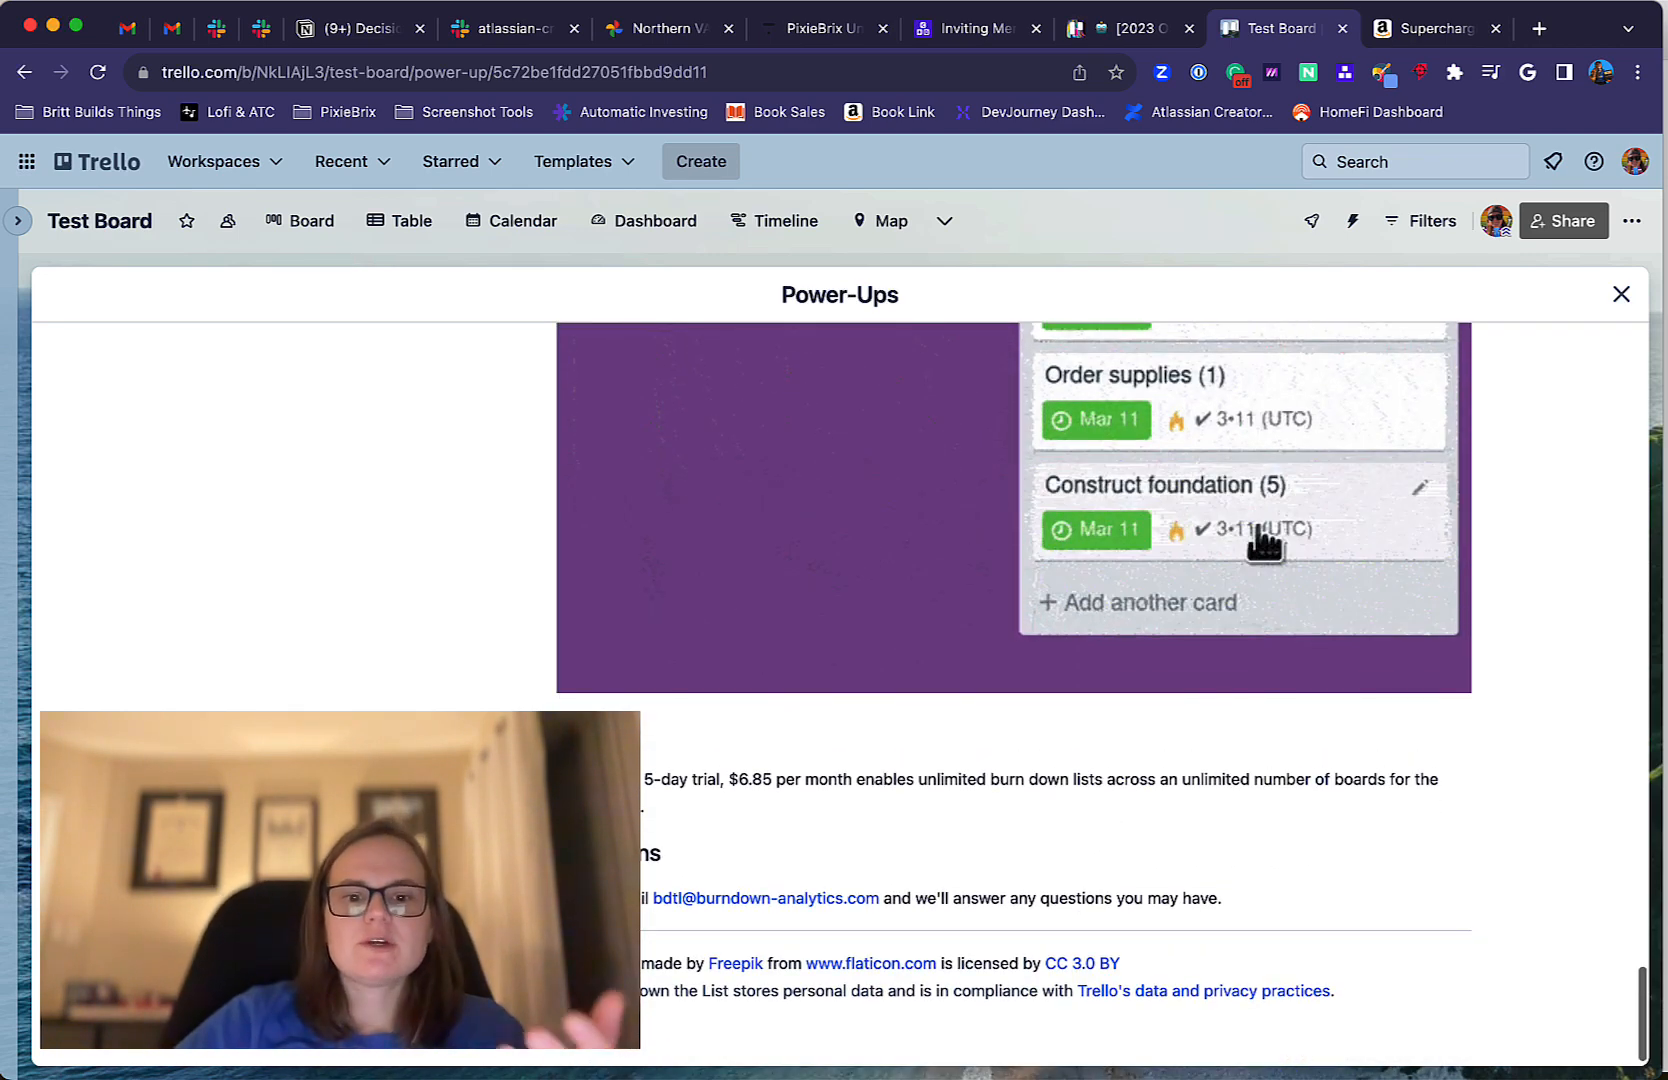
{"action": "scroll", "coordinate": [764, 790], "scroll_direction": "up", "scroll_amount": 20}
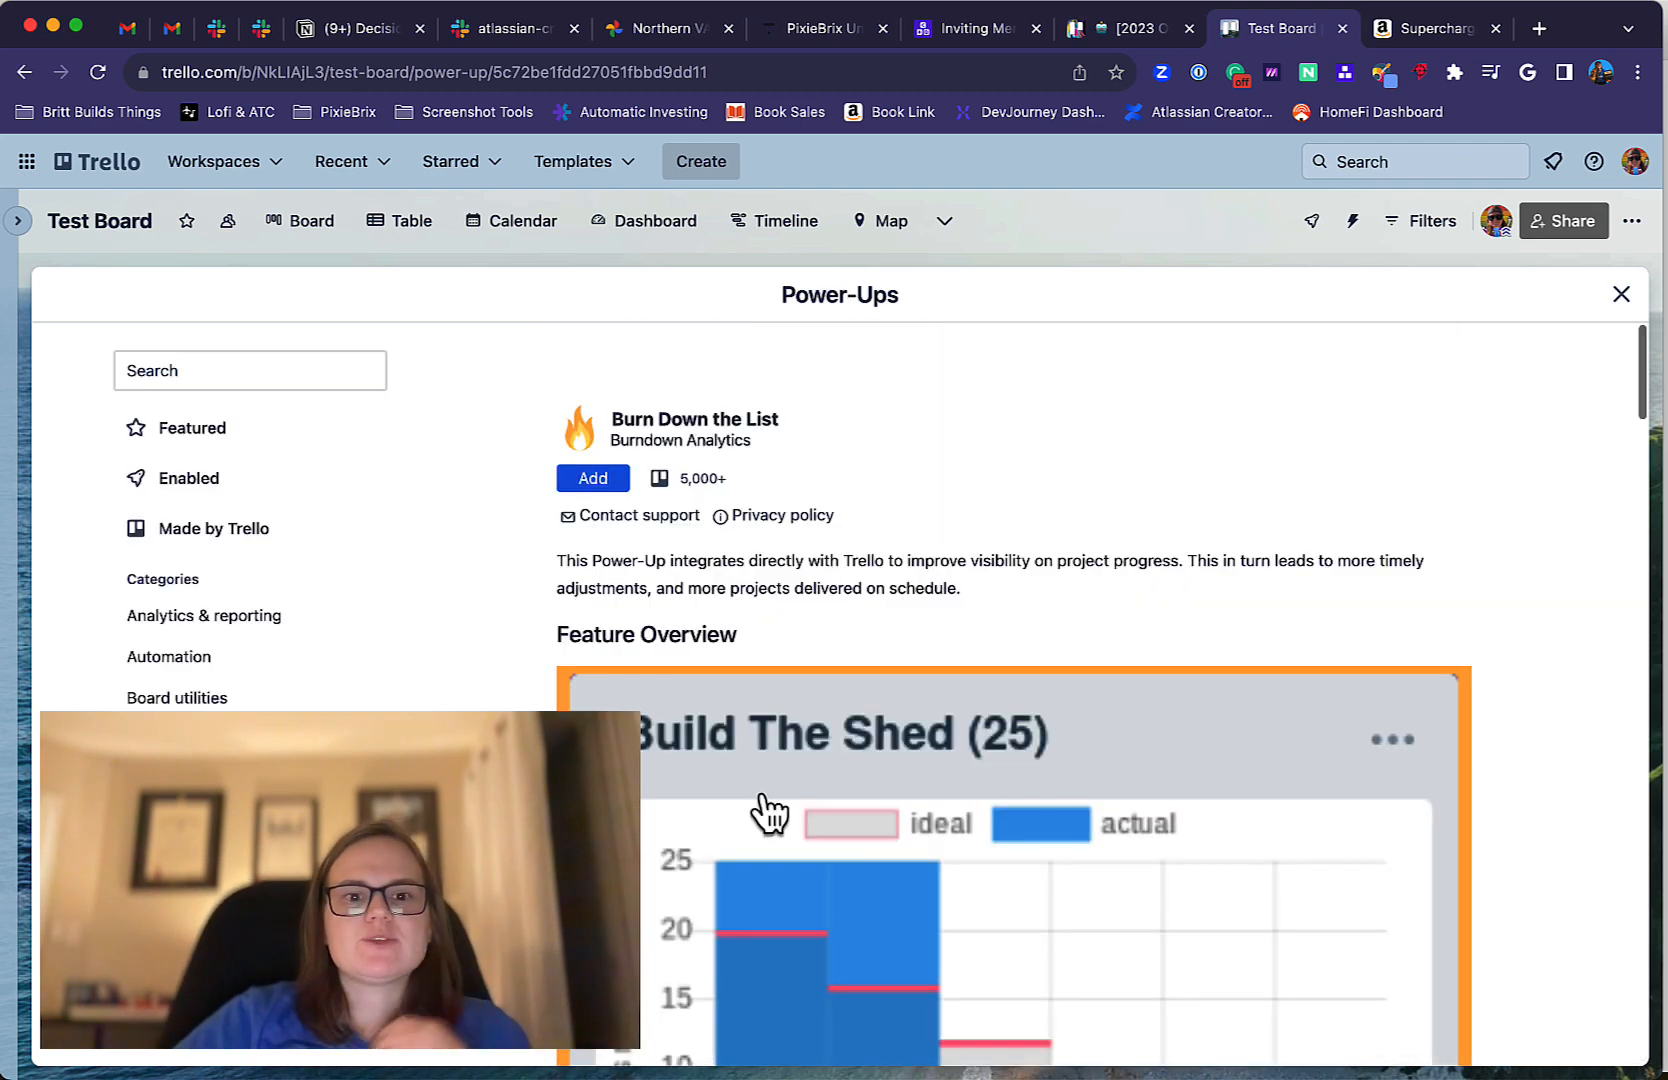
Check the board permissions Burn Down the List asks for when adding it, cancel the addition and glance over its details again.
{"action": "left_click", "coordinate": [605, 479]}
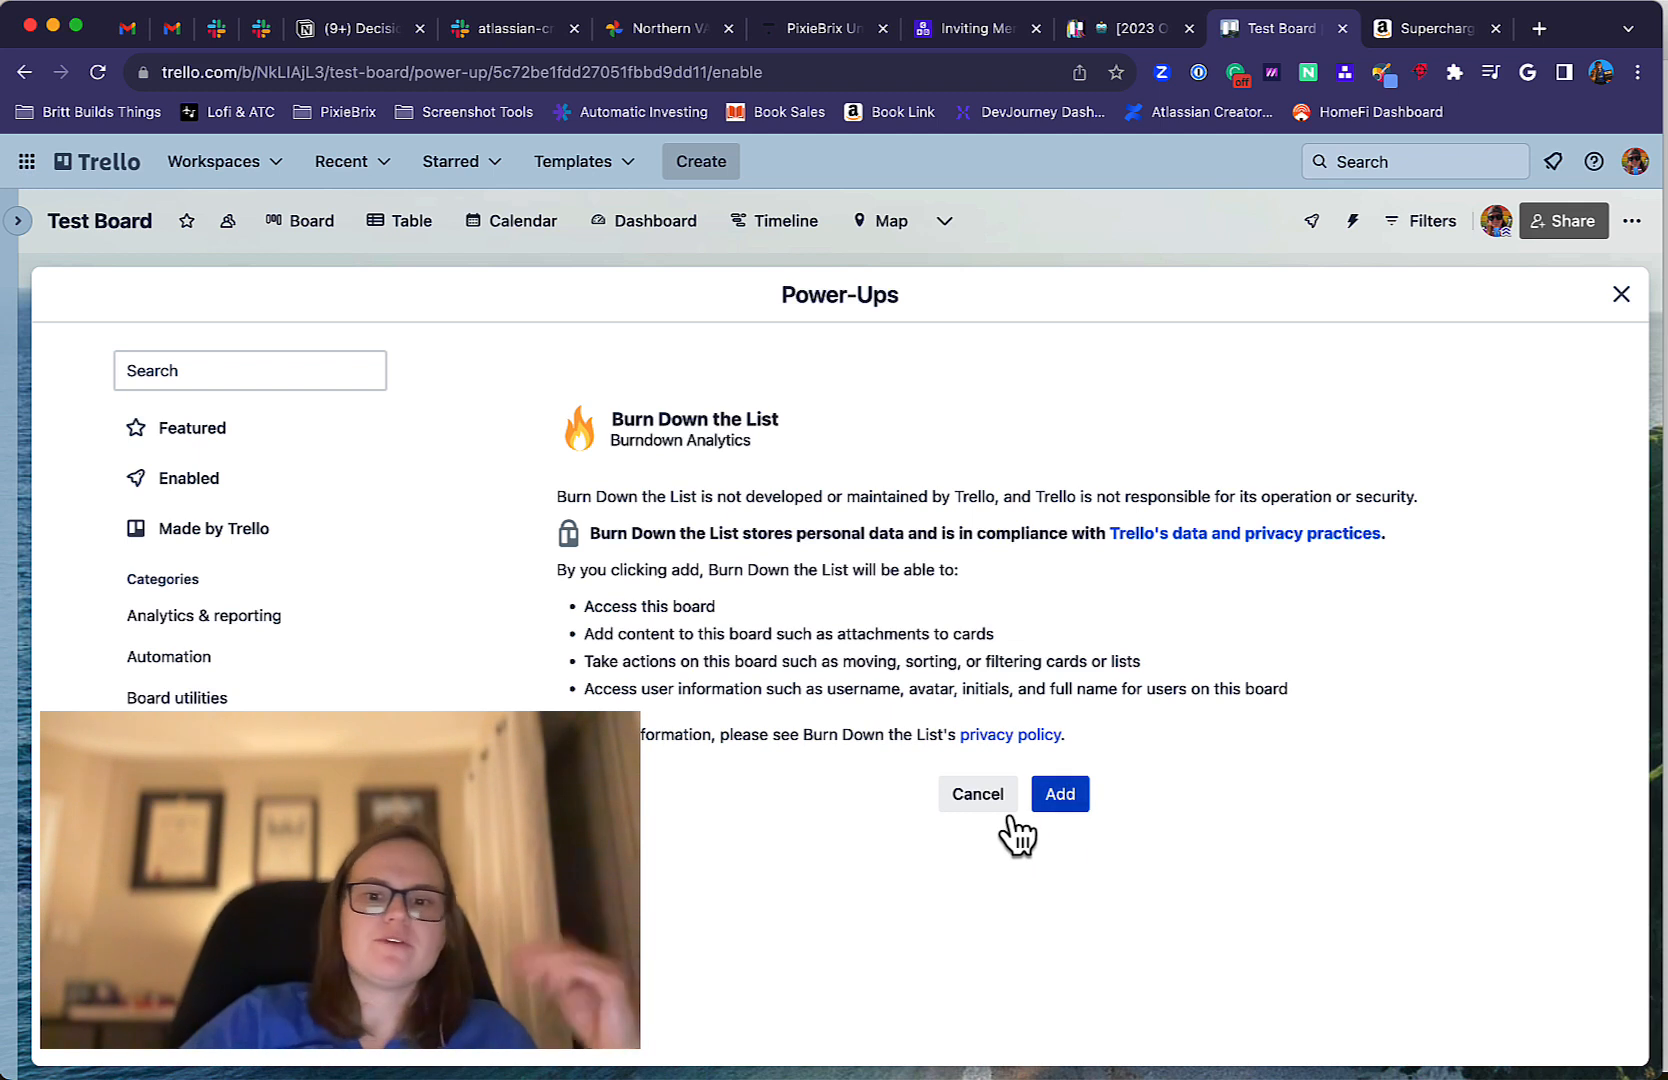
{"action": "left_click", "coordinate": [975, 800]}
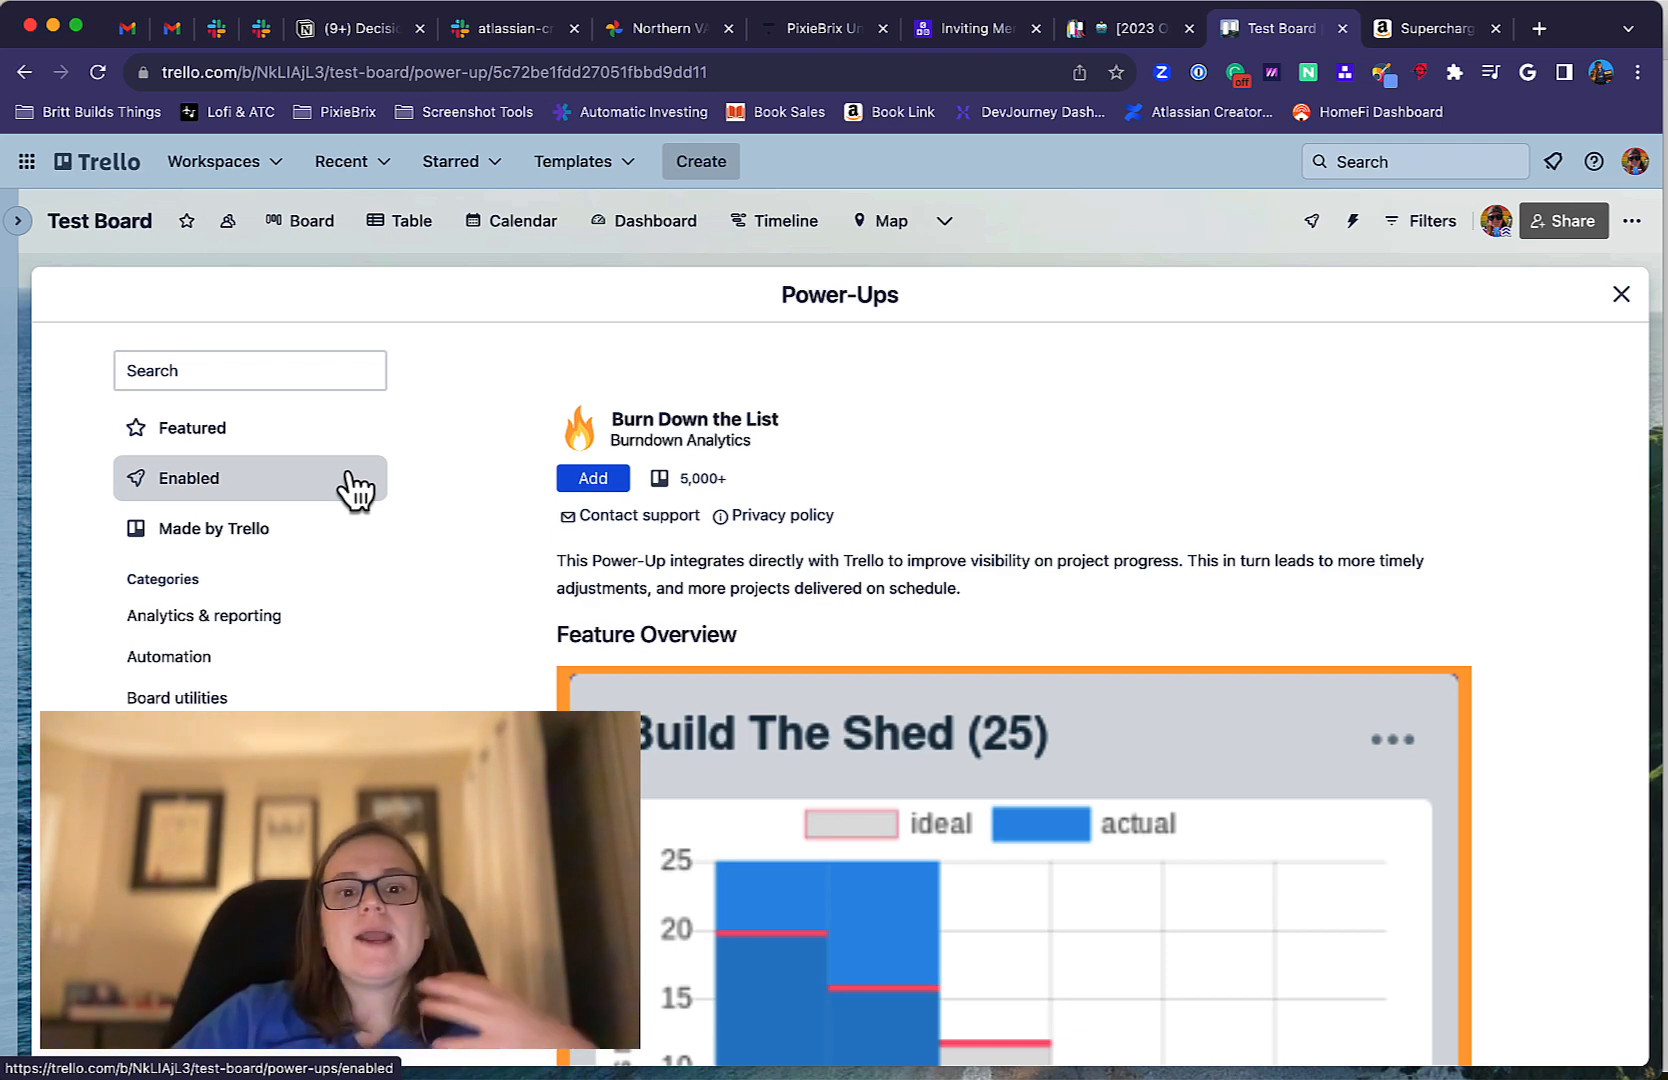
{"action": "scroll", "coordinate": [812, 660], "scroll_direction": "down", "scroll_amount": 5}
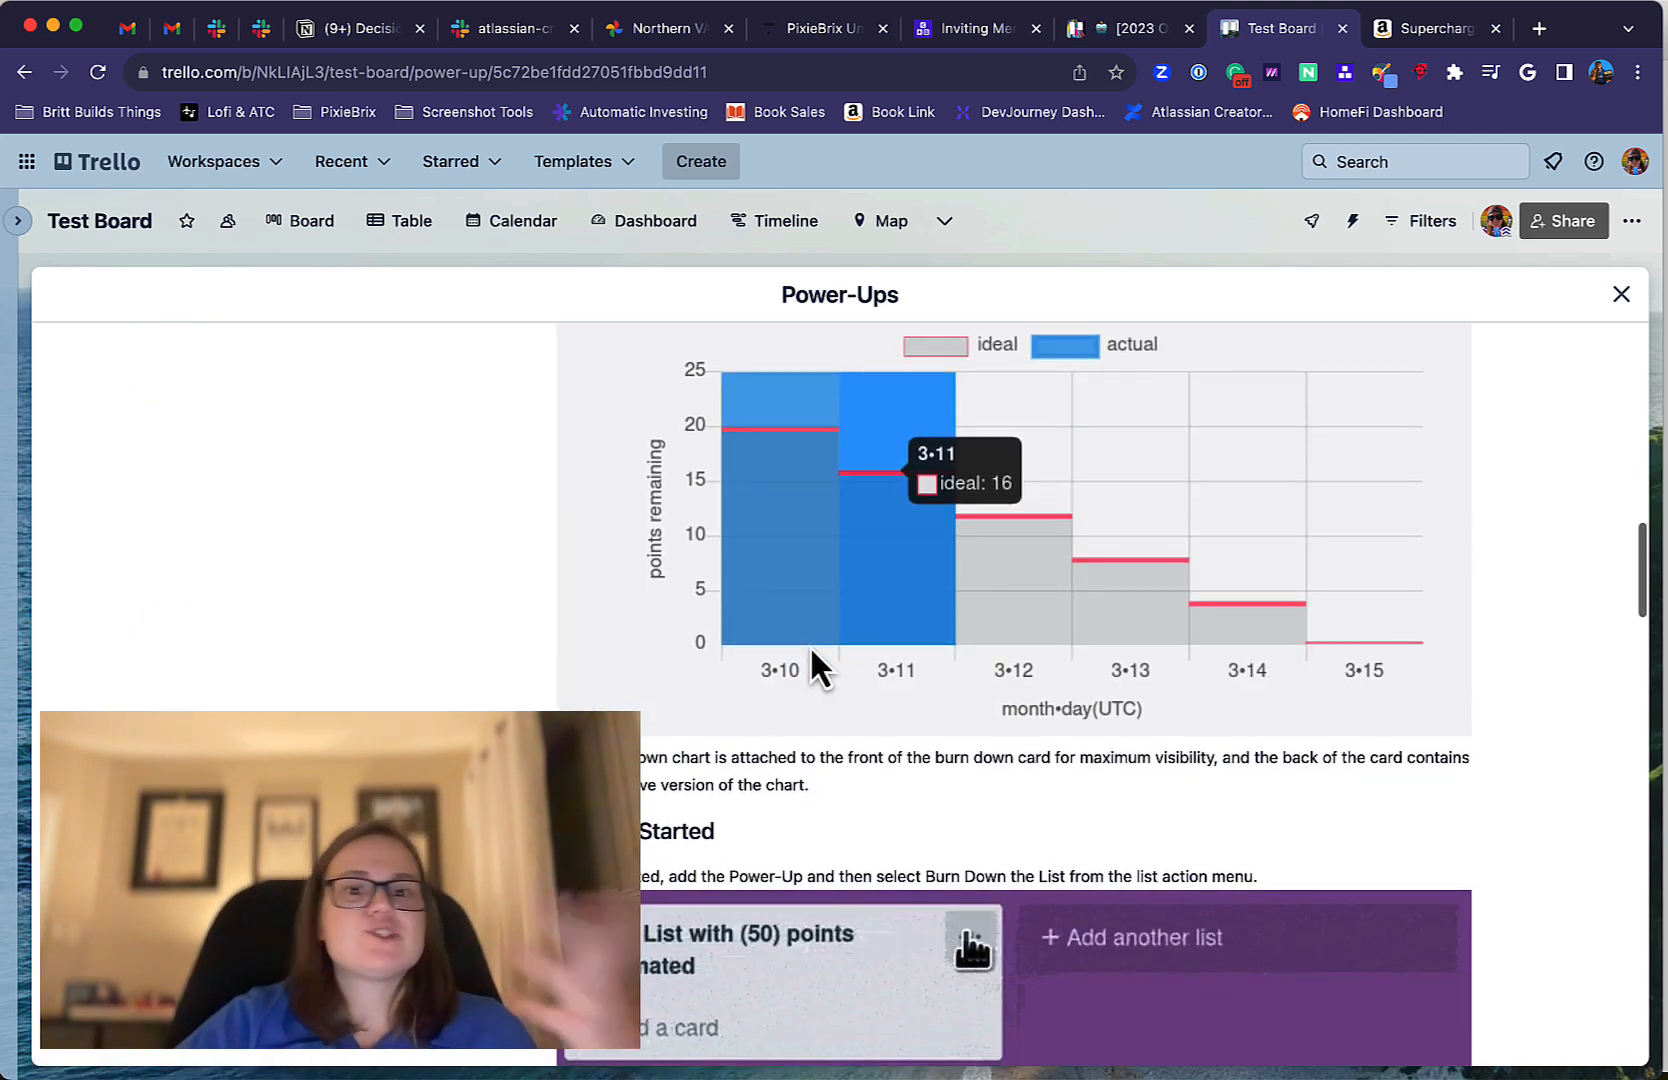
{"action": "scroll", "coordinate": [812, 655], "scroll_direction": "up", "scroll_amount": 5}
Return to the featured Power-Ups and browse the ones made by Trello.
{"action": "left_click", "coordinate": [175, 438]}
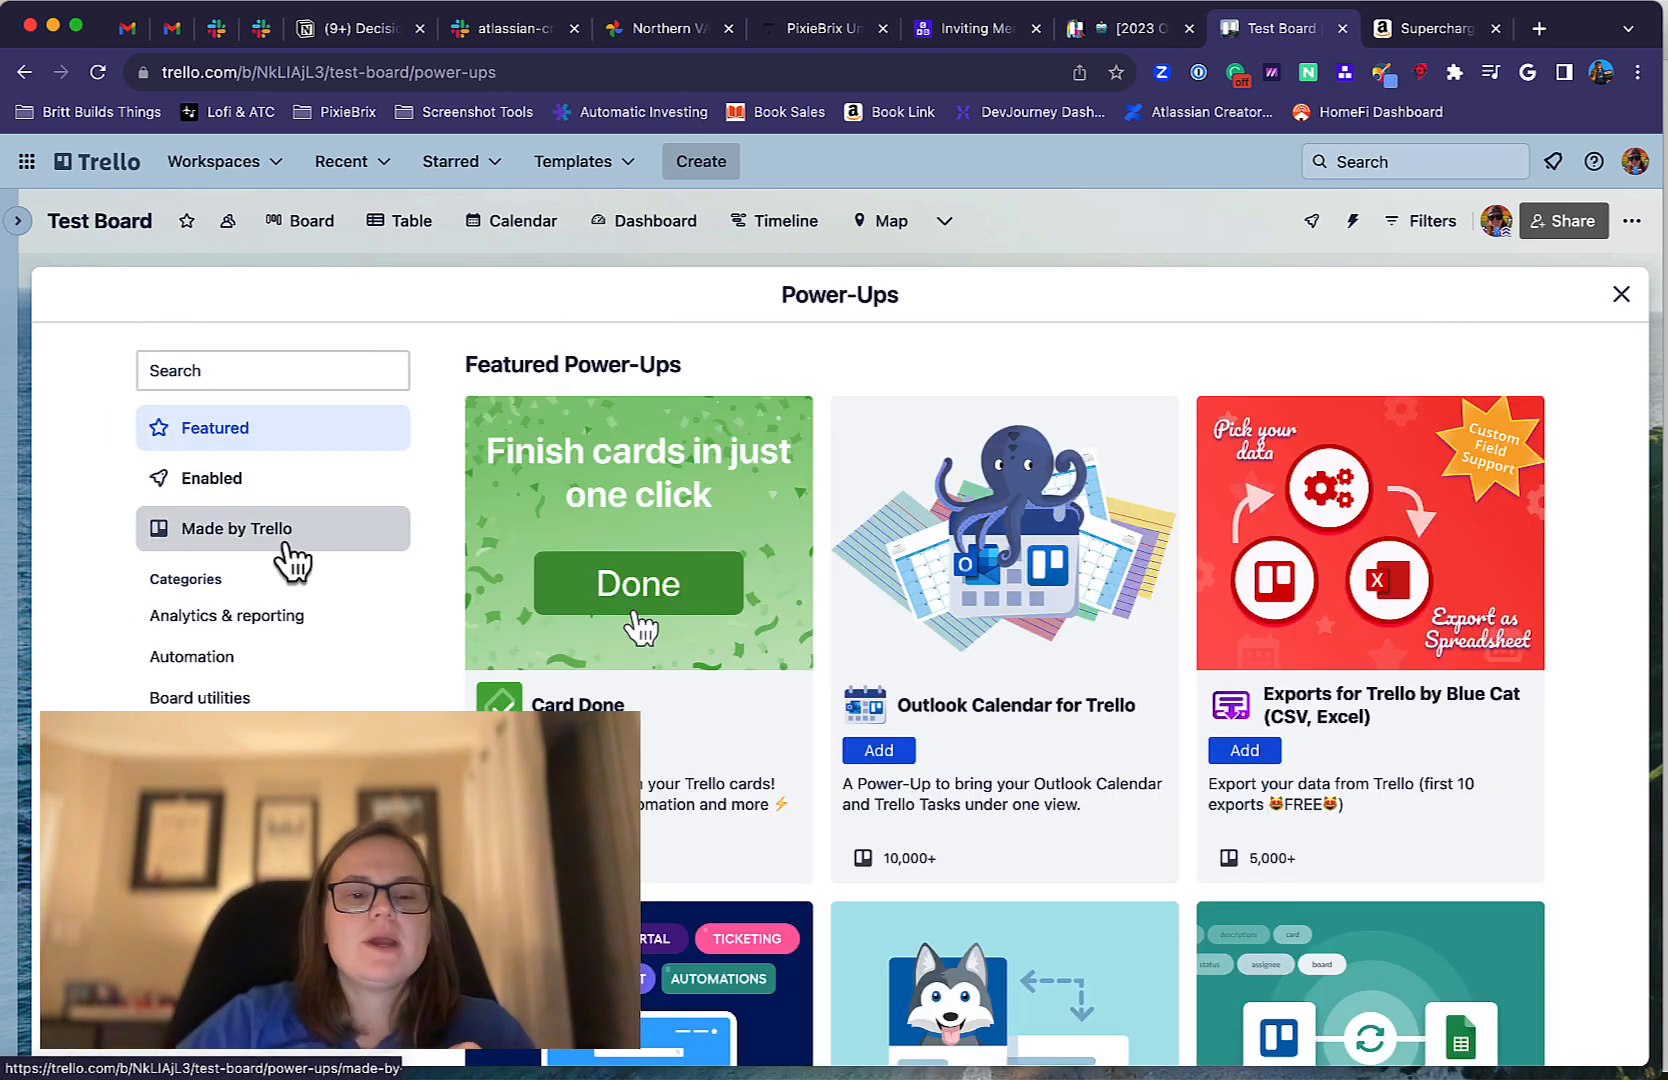
{"action": "left_click", "coordinate": [243, 556]}
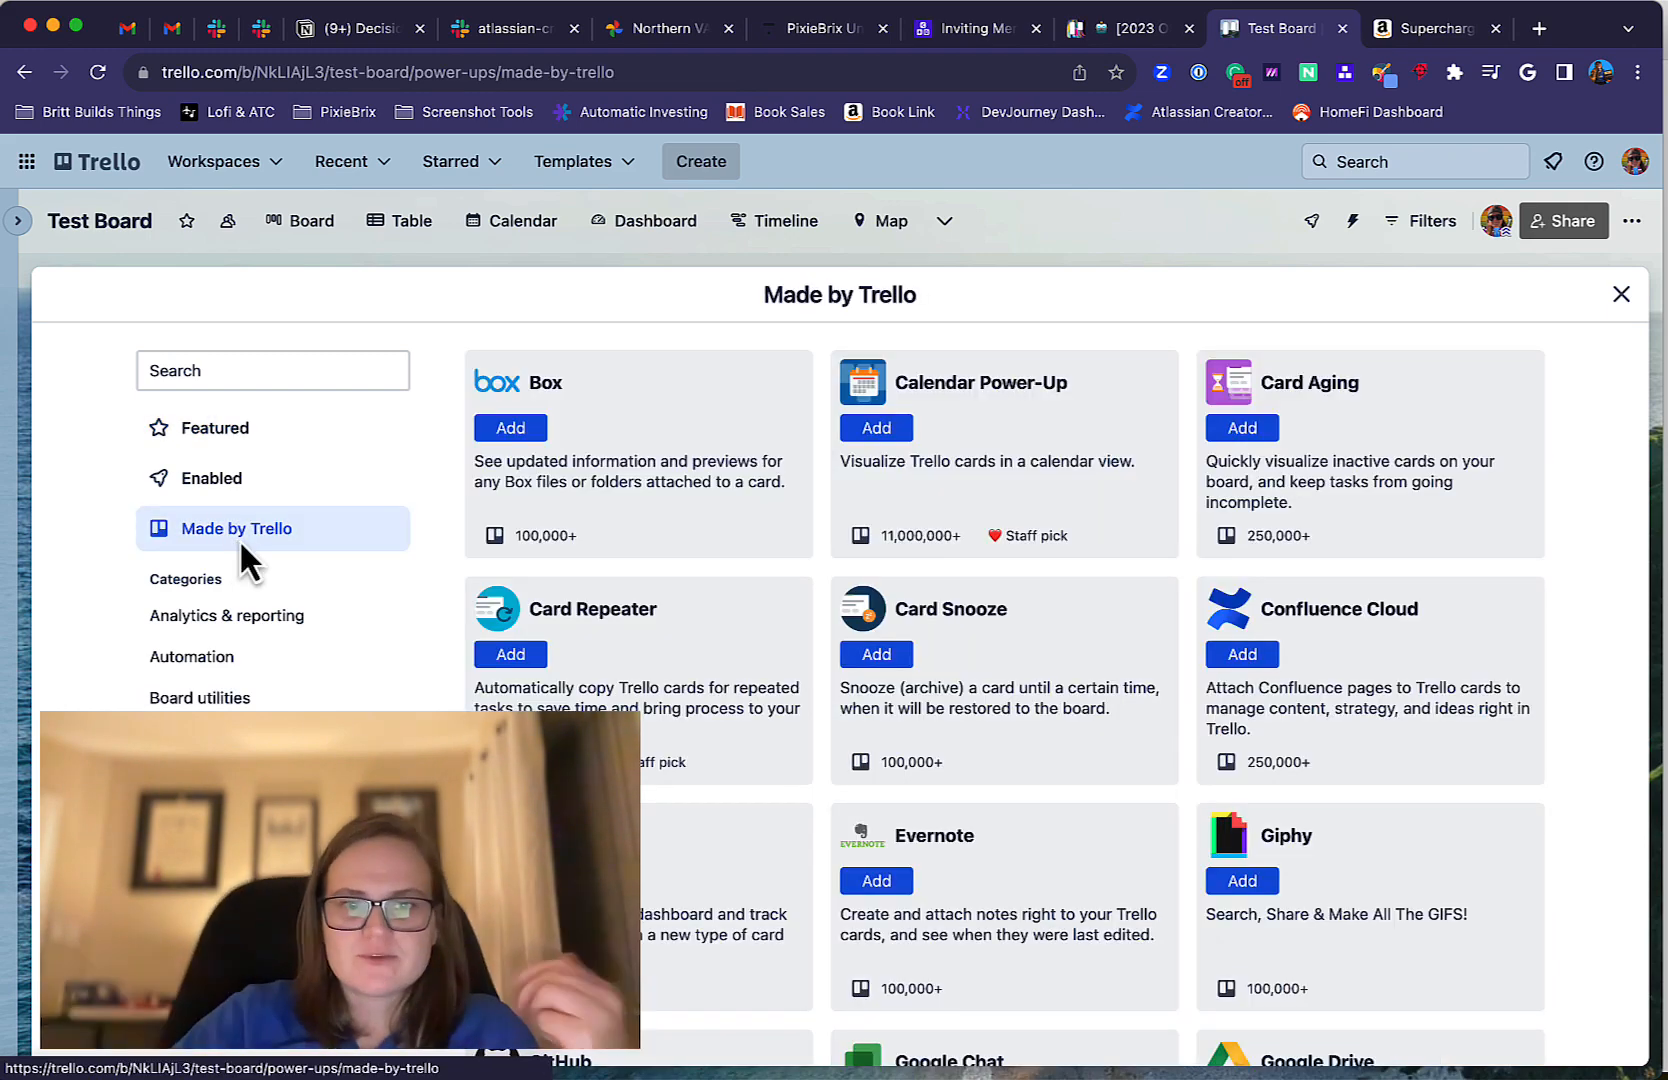
{"action": "scroll", "coordinate": [660, 620], "scroll_direction": "down", "scroll_amount": 3}
{"action": "scroll", "coordinate": [683, 628], "scroll_direction": "down", "scroll_amount": 5}
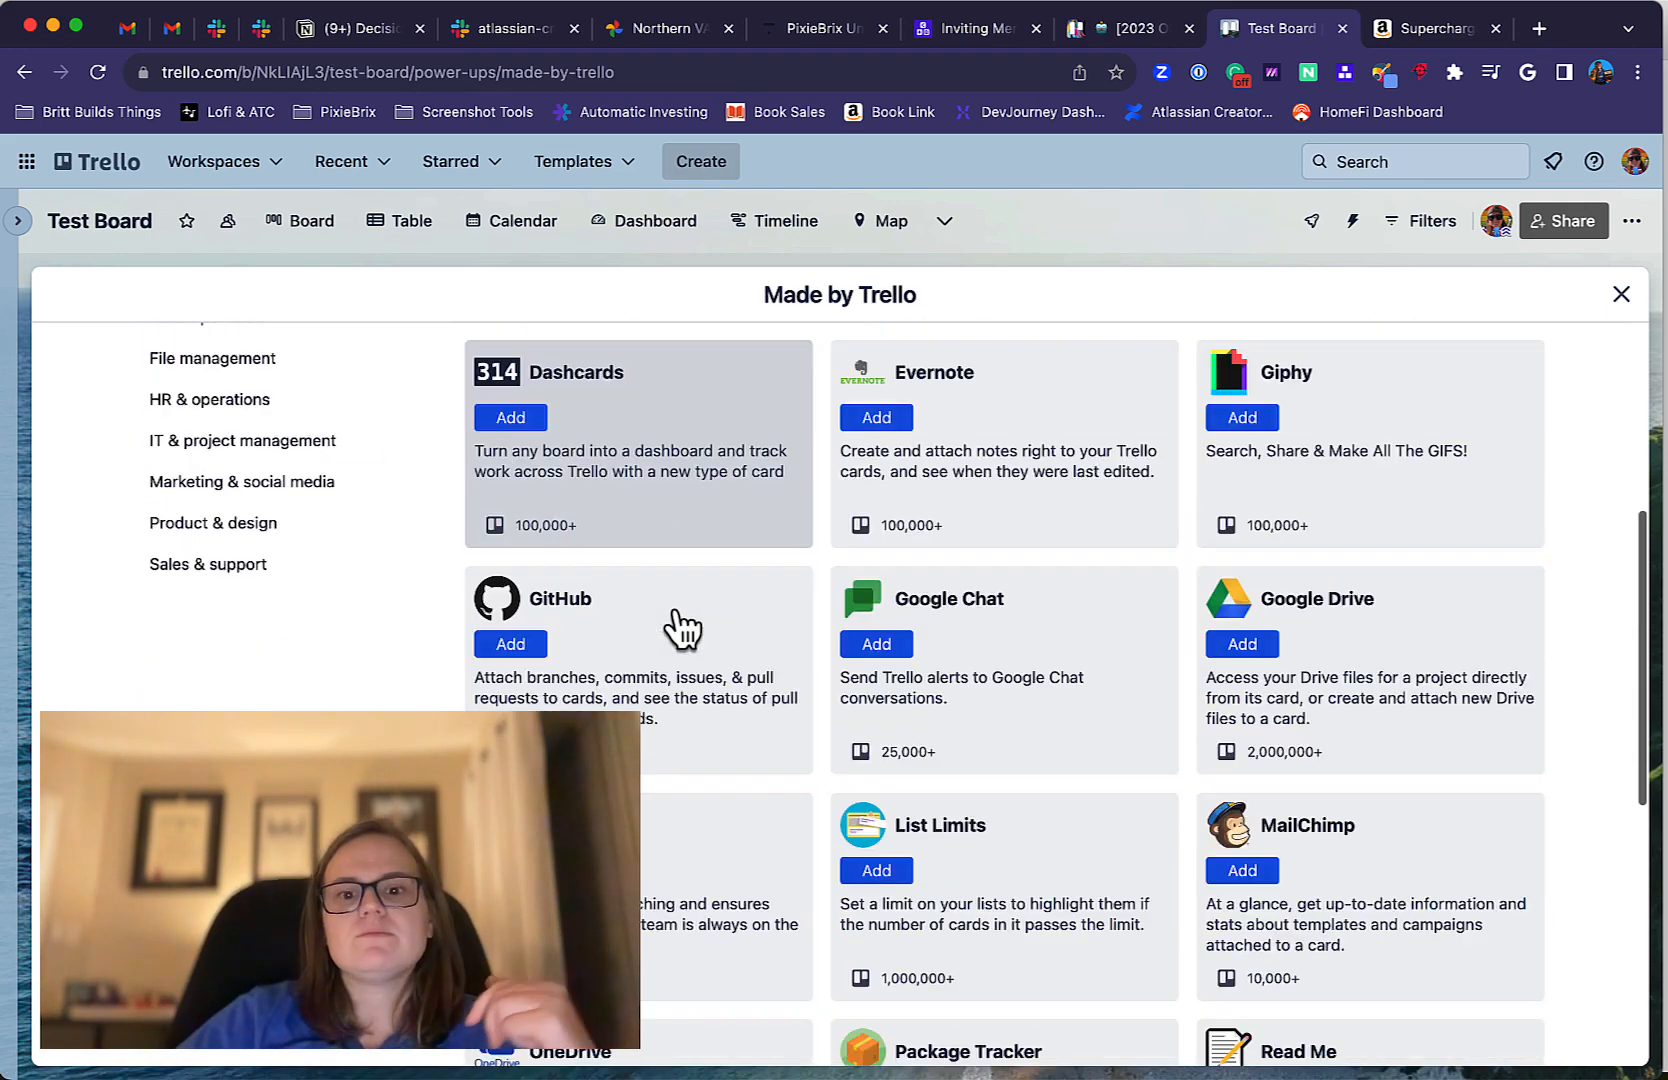
{"action": "scroll", "coordinate": [683, 628], "scroll_direction": "up", "scroll_amount": 1}
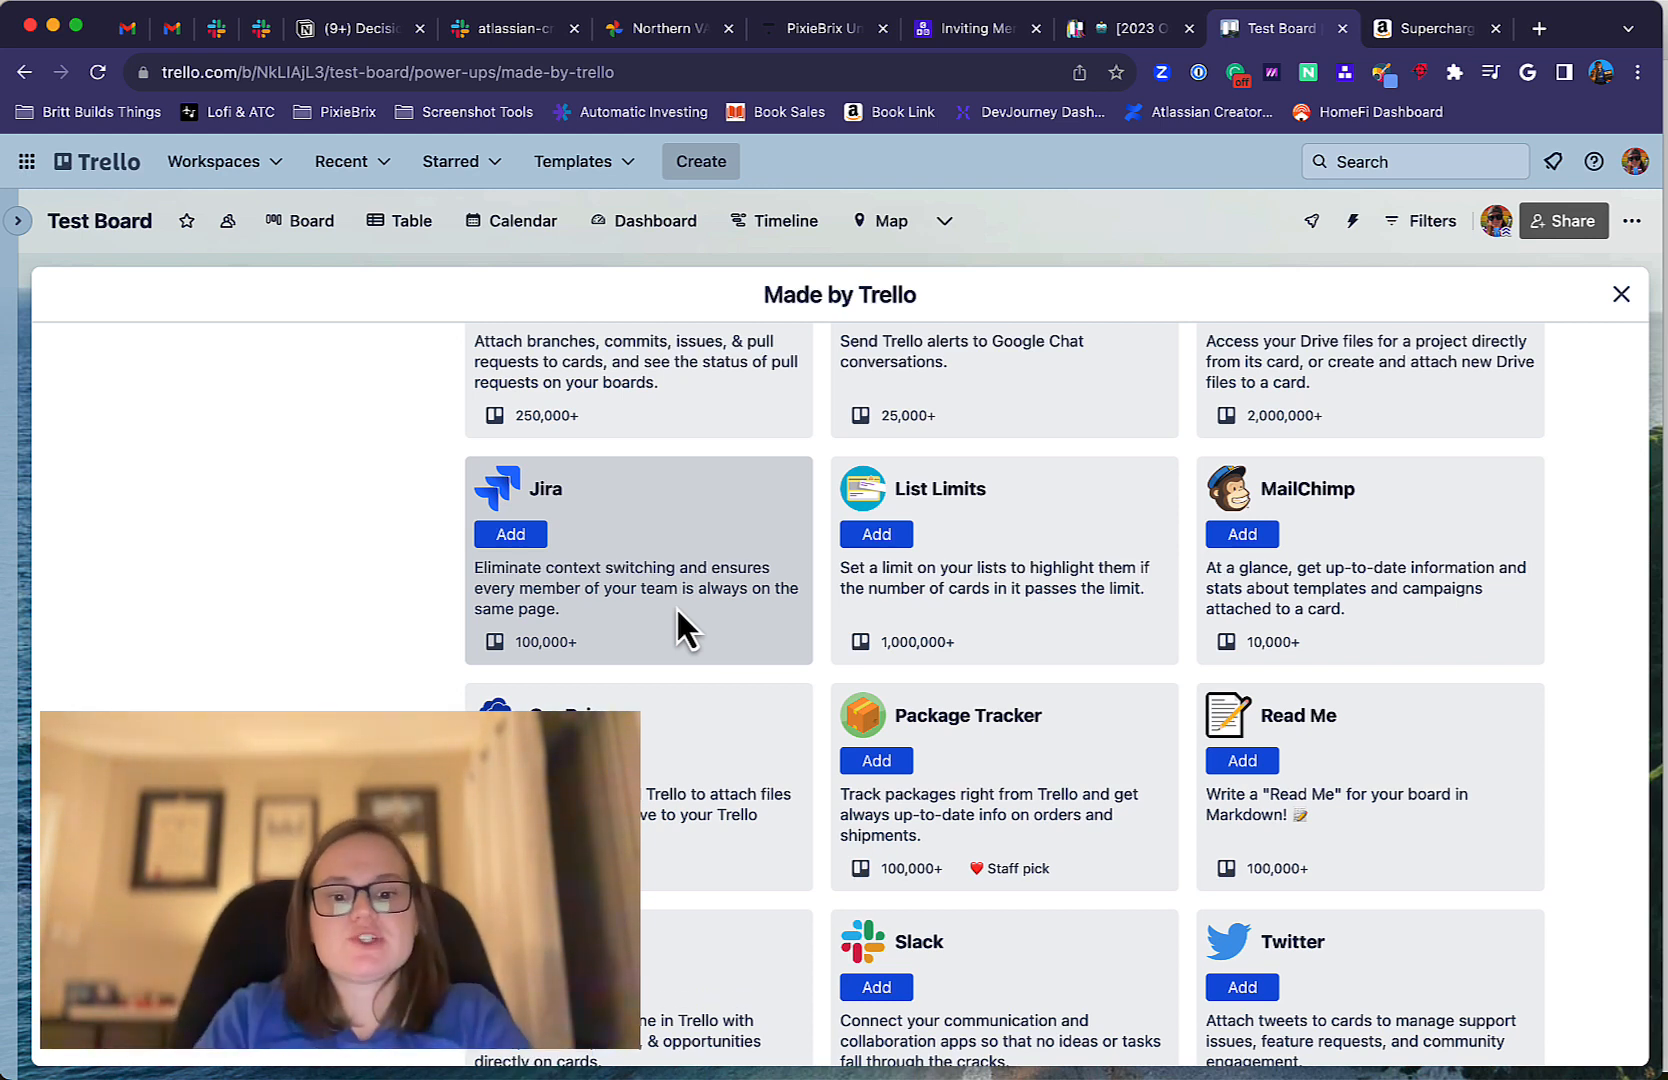
Open the Atlassian Community's Trello page in a new browser tab, look over its featured posts and return to the test board.
{"action": "key", "text": "super+t"}
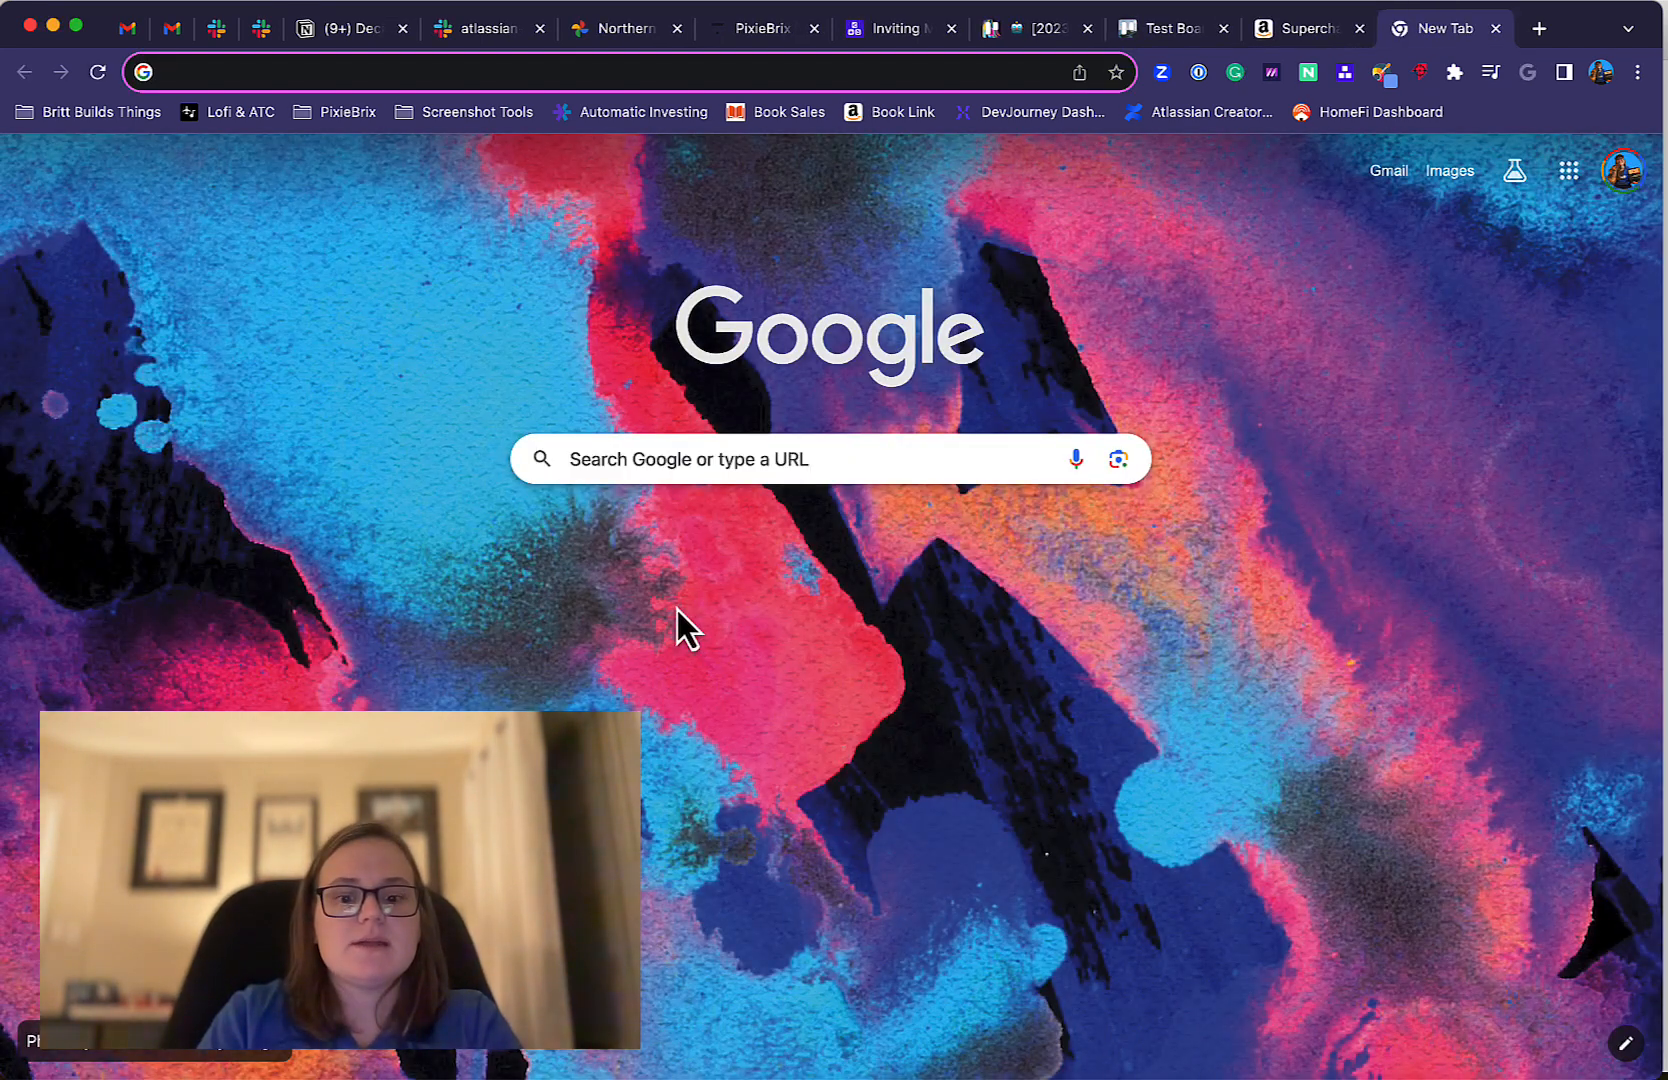
{"action": "type", "text": "atlass"}
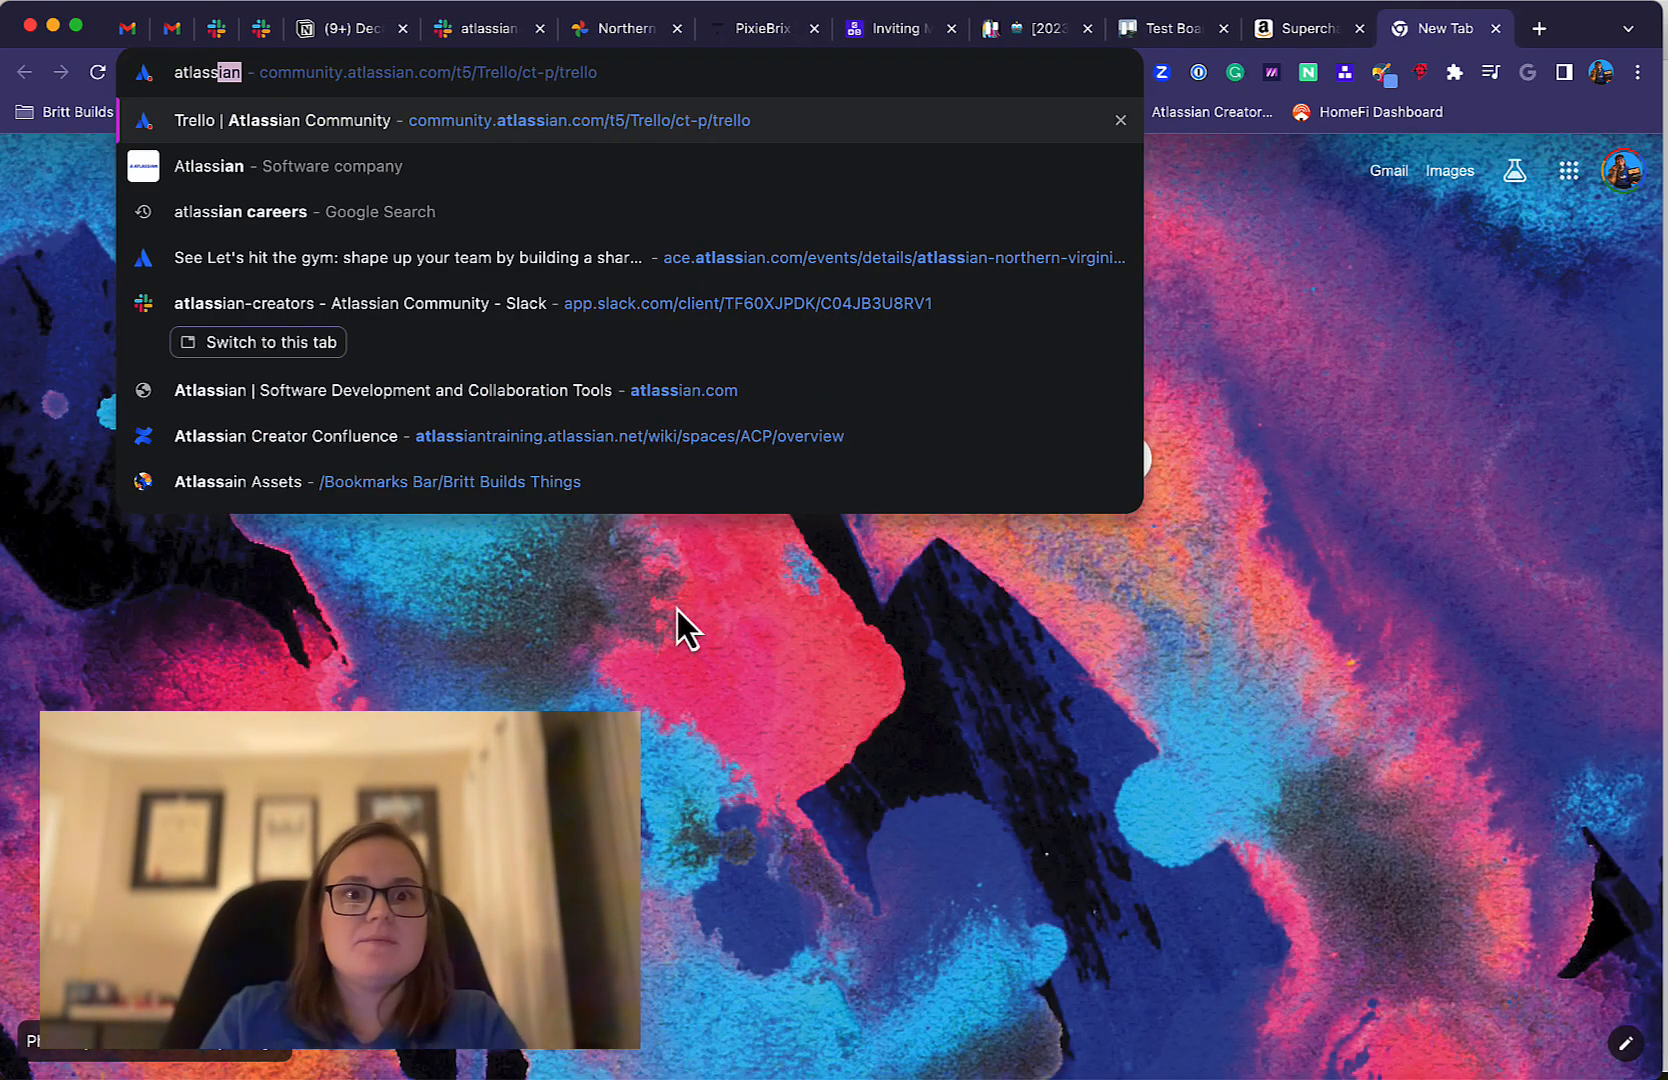
{"action": "key", "text": "Return"}
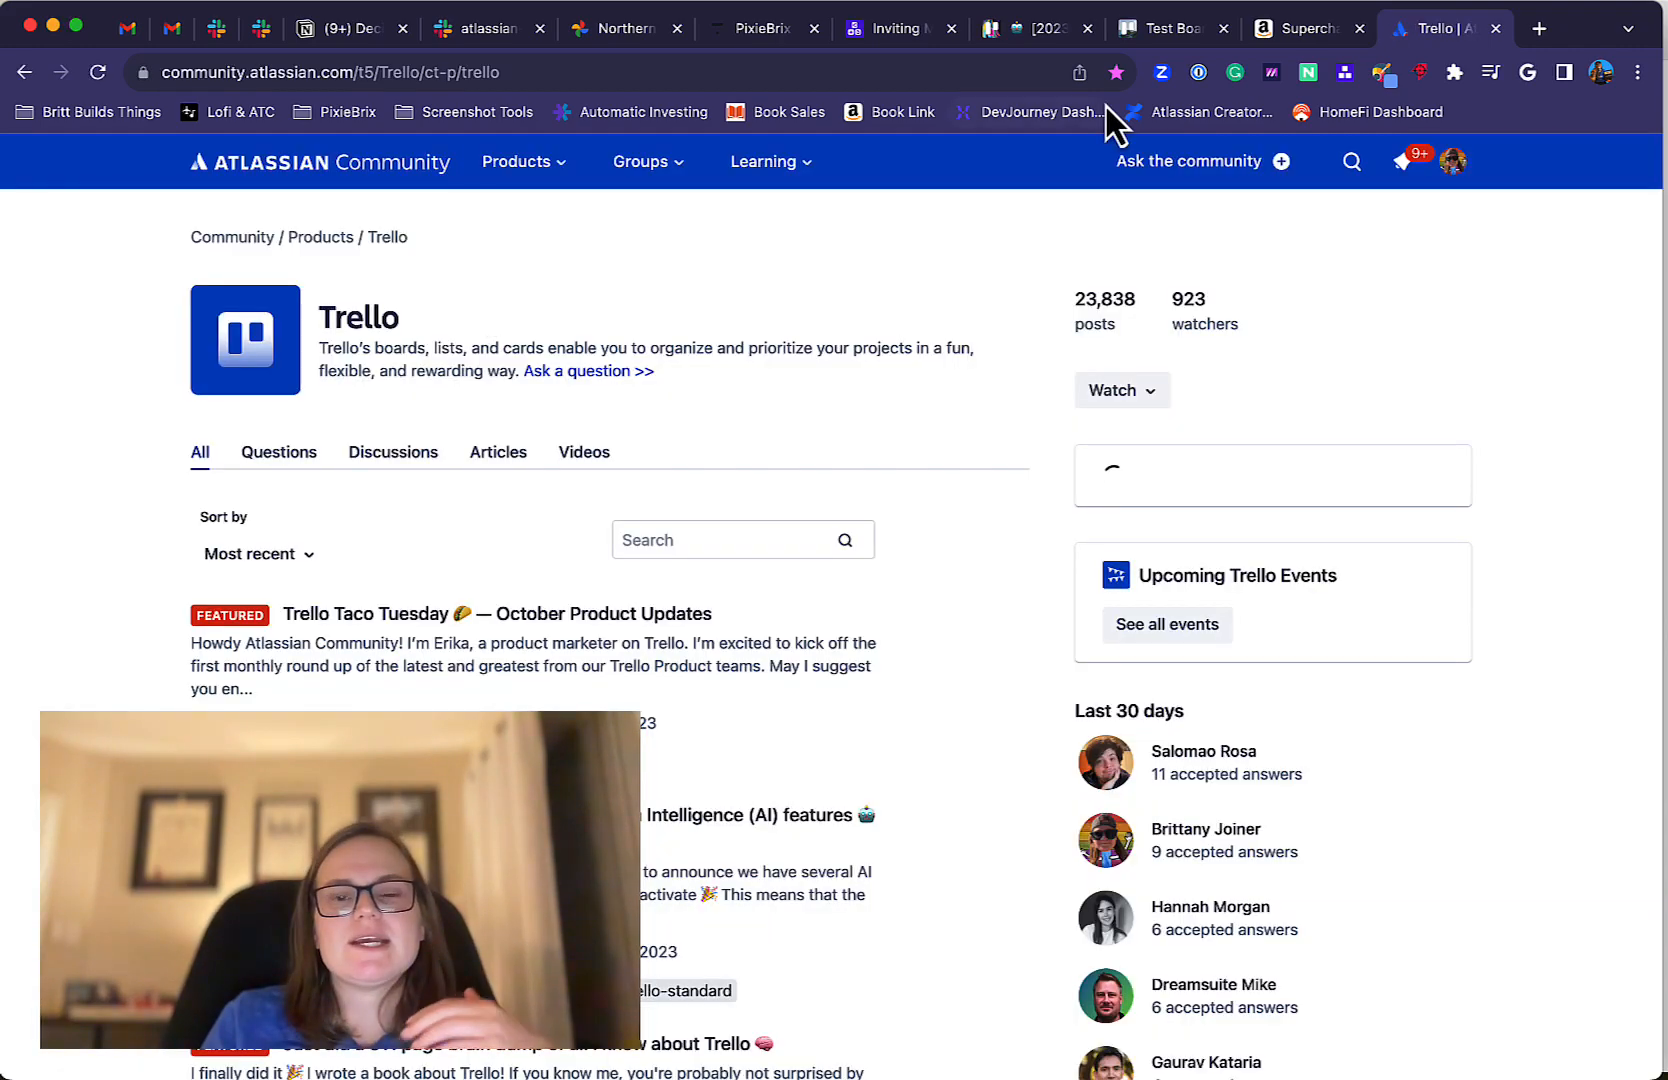
{"action": "scroll", "coordinate": [793, 514], "scroll_direction": "down", "scroll_amount": 3}
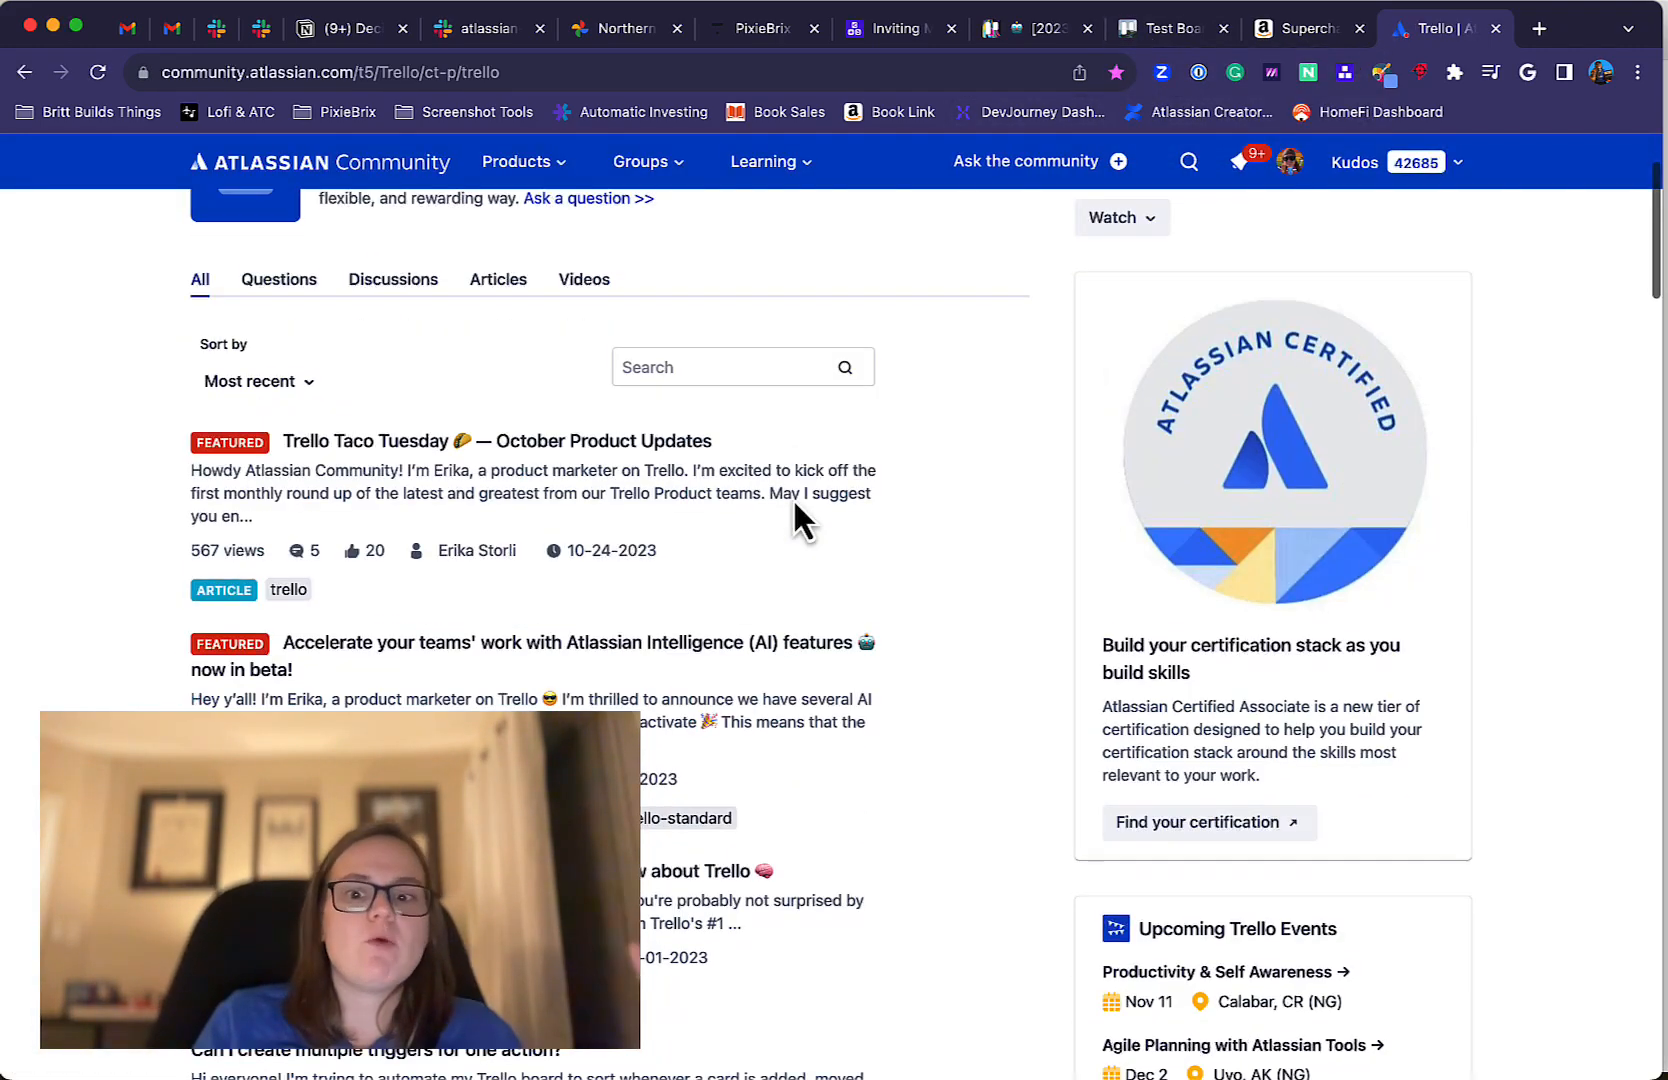
{"action": "scroll", "coordinate": [793, 514], "scroll_direction": "up", "scroll_amount": 3}
{"action": "left_click", "coordinate": [1162, 33]}
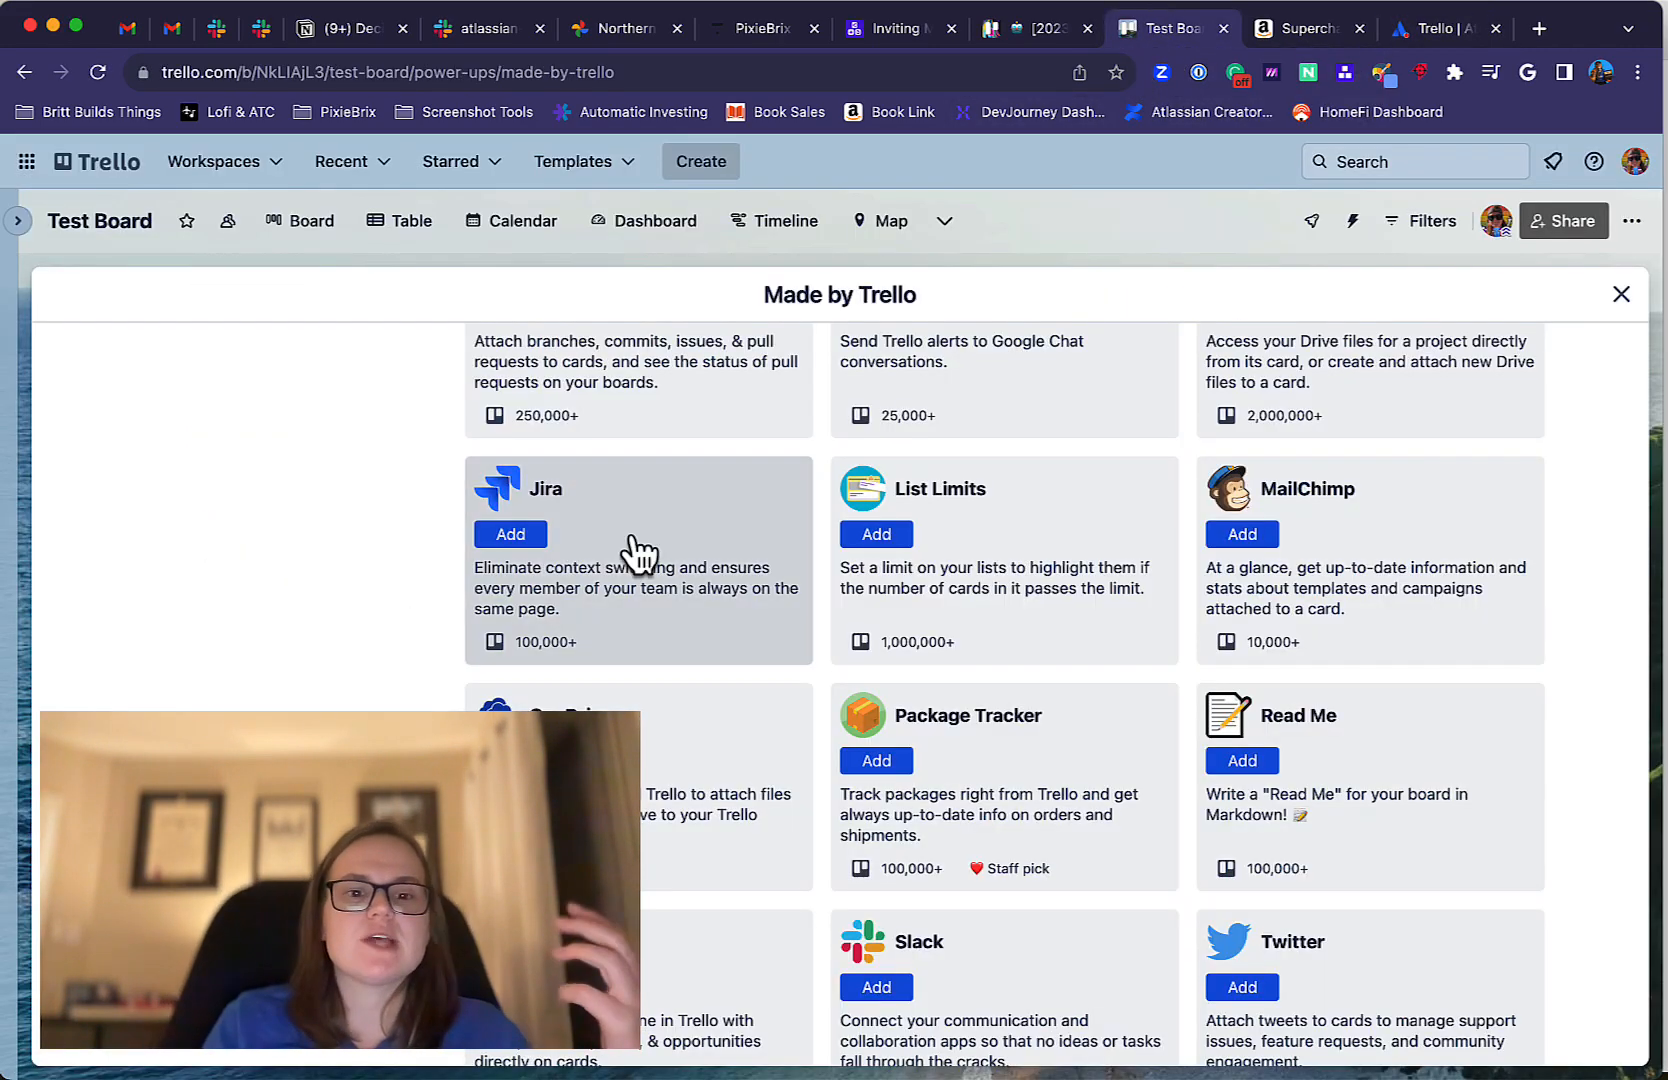
Search the Power-Ups directory for "bulk".
{"action": "scroll", "coordinate": [625, 551], "scroll_direction": "up", "scroll_amount": 5}
{"action": "scroll", "coordinate": [637, 550], "scroll_direction": "up", "scroll_amount": 2}
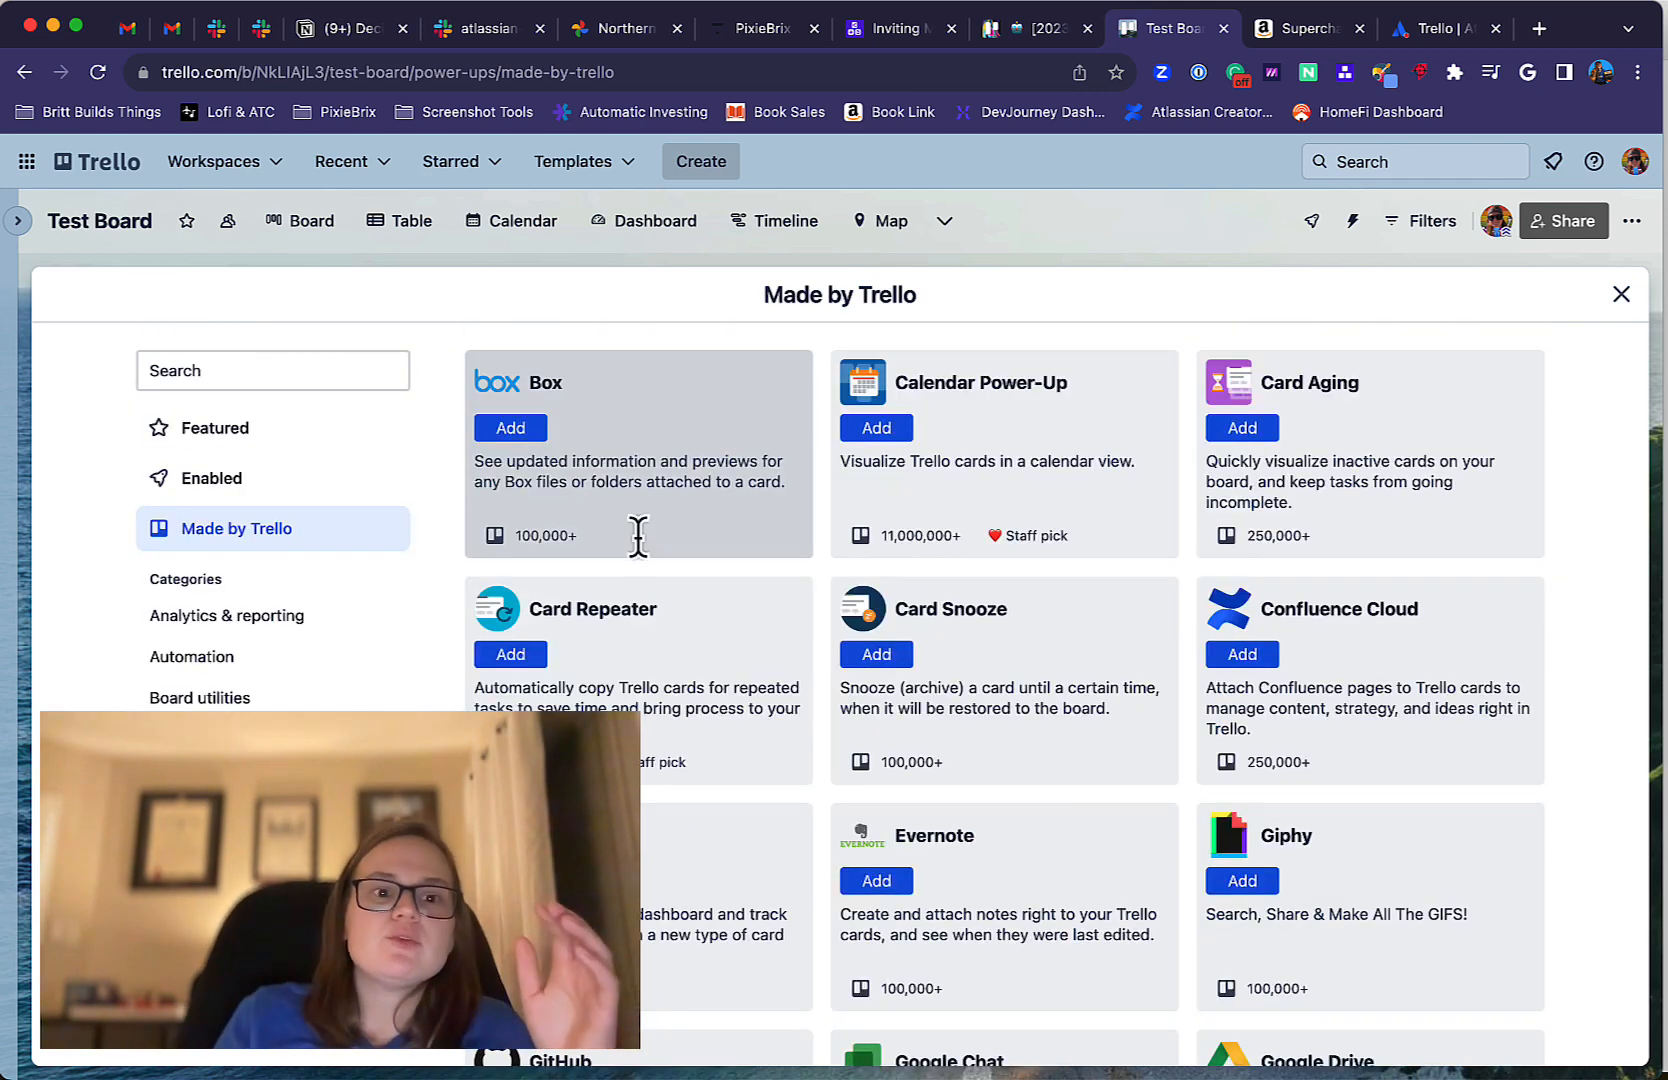
{"action": "left_click", "coordinate": [229, 370]}
{"action": "type", "text": "bulk"}
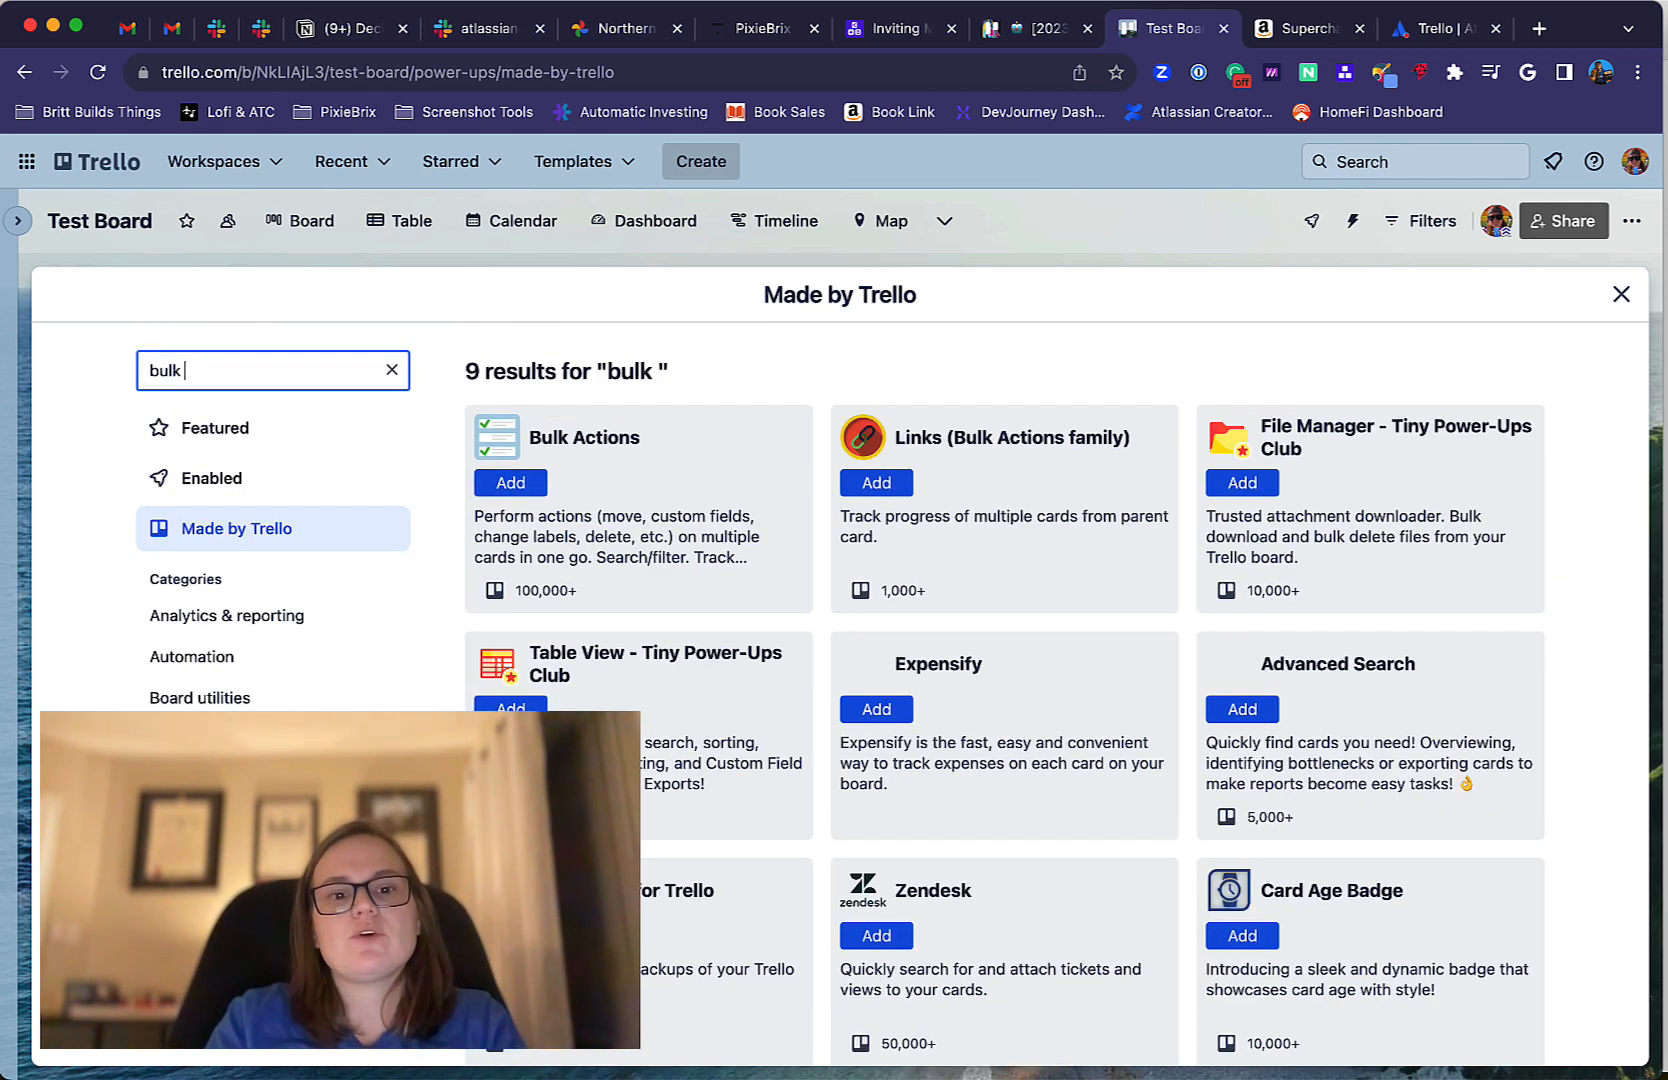
Open the details of the Bulk Actions Power-Up and read what it can do with multiple cards.
{"action": "left_click", "coordinate": [725, 486]}
{"action": "scroll", "coordinate": [838, 622], "scroll_direction": "down", "scroll_amount": 5}
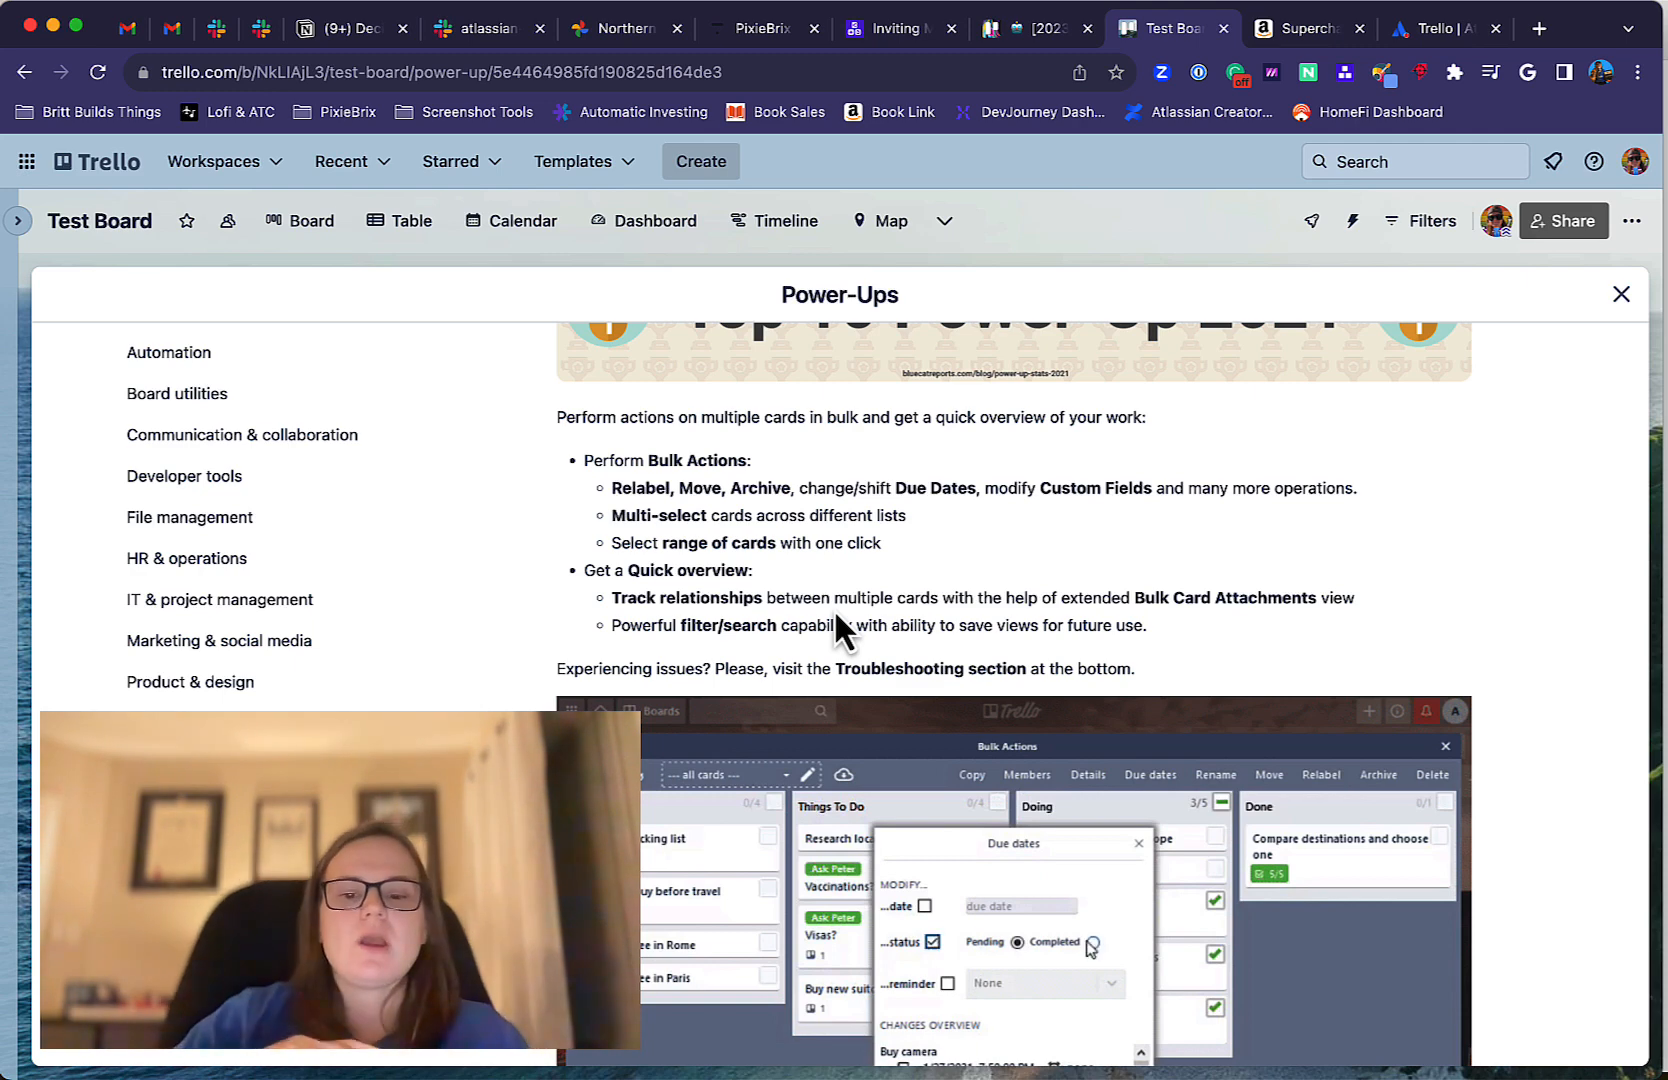
{"action": "scroll", "coordinate": [834, 609], "scroll_direction": "up", "scroll_amount": 2}
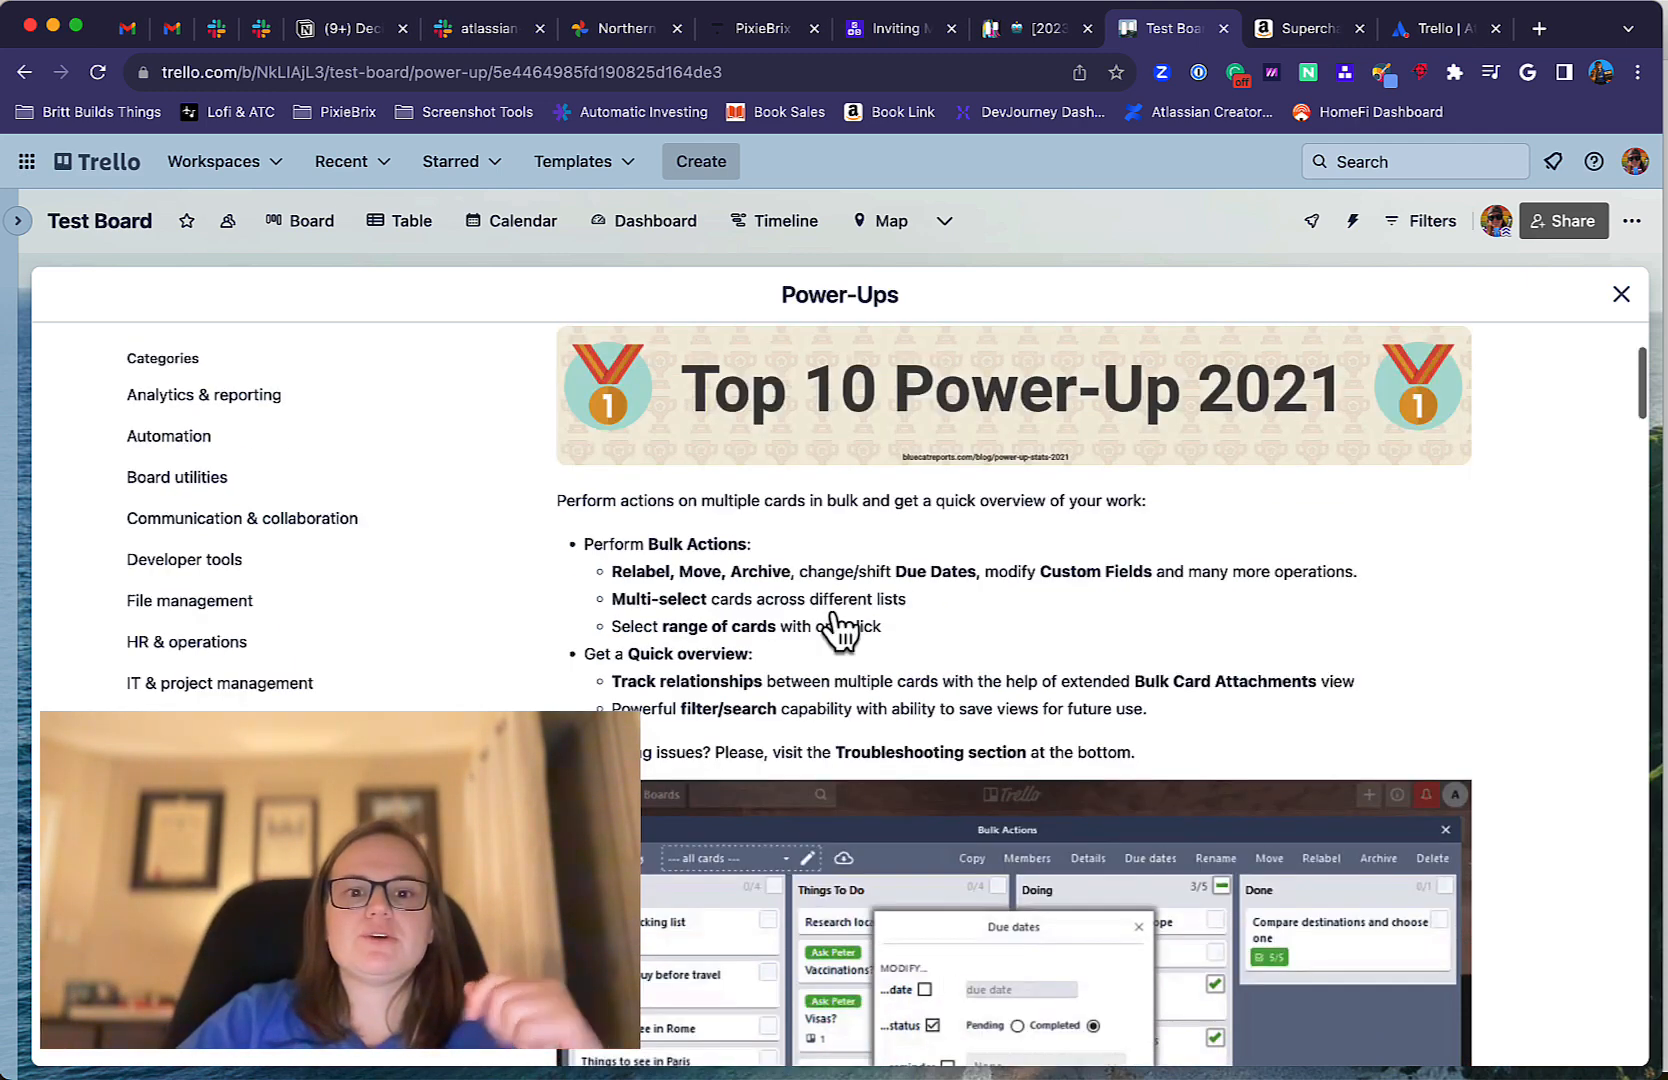
{"action": "scroll", "coordinate": [838, 628], "scroll_direction": "up", "scroll_amount": 4}
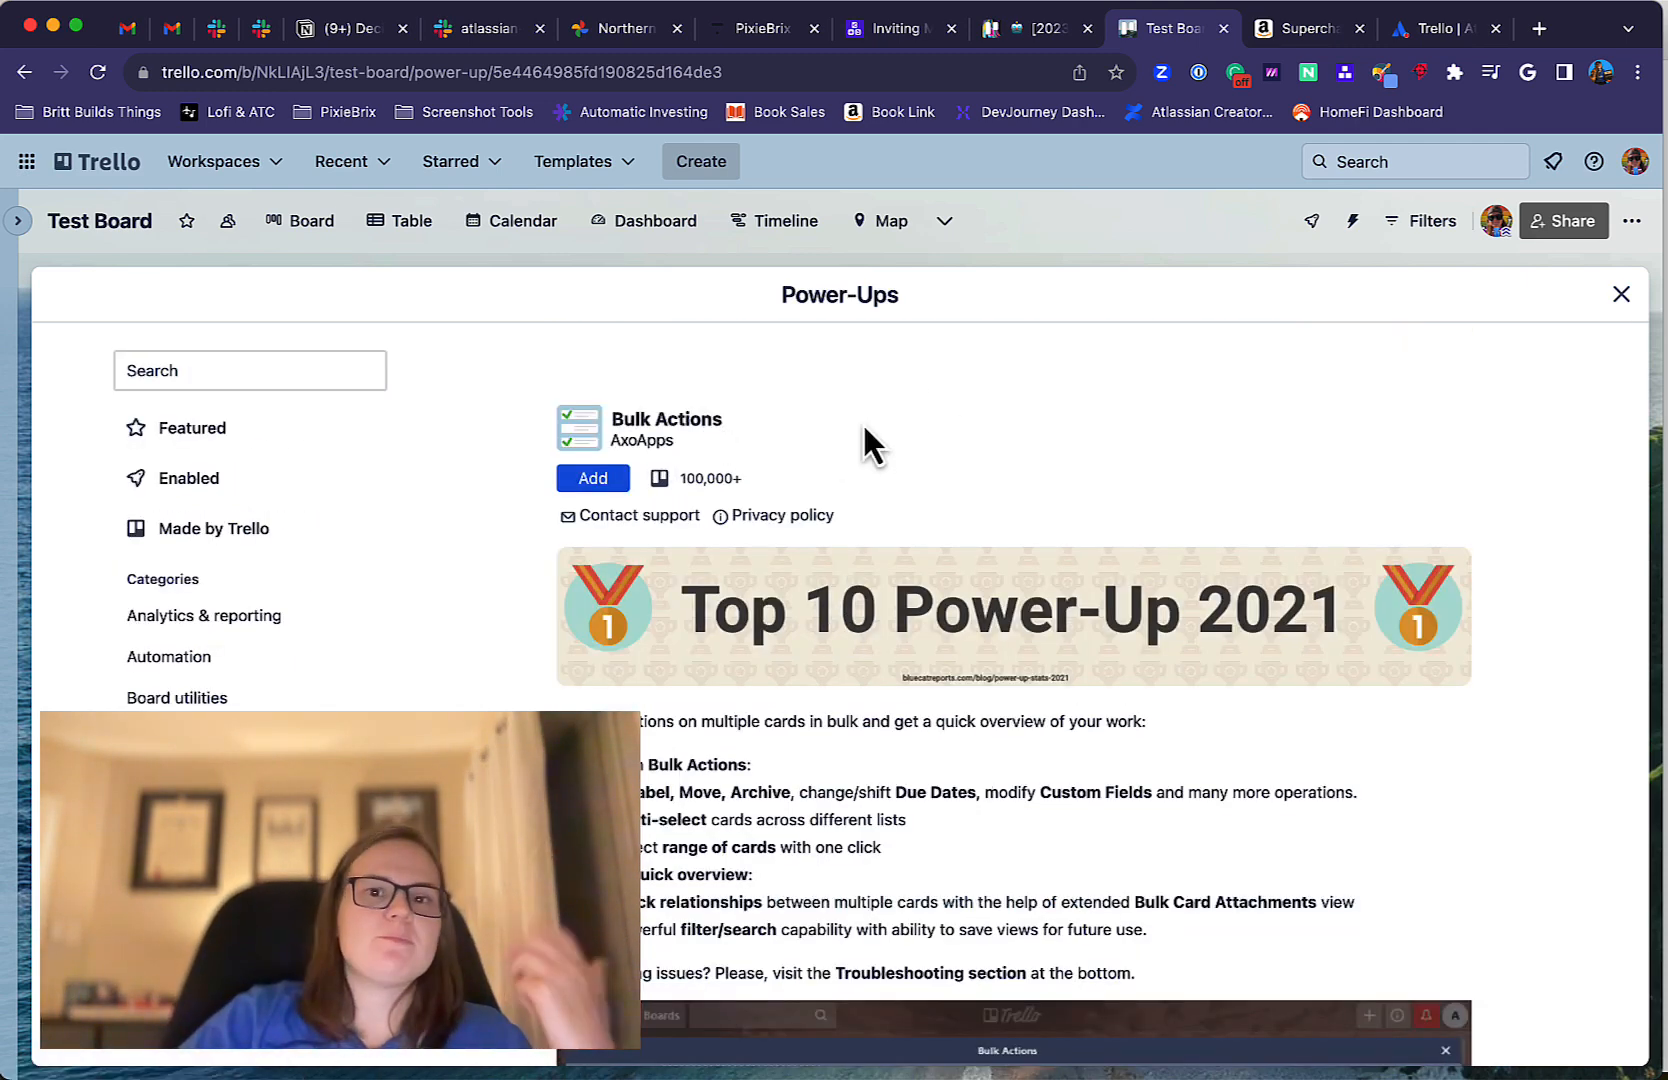
Search the Power-Ups directory for "amazing fields" and open the Amazing Fields Power-Up's details.
{"action": "left_click", "coordinate": [234, 369]}
{"action": "type", "text": "amazoin "}
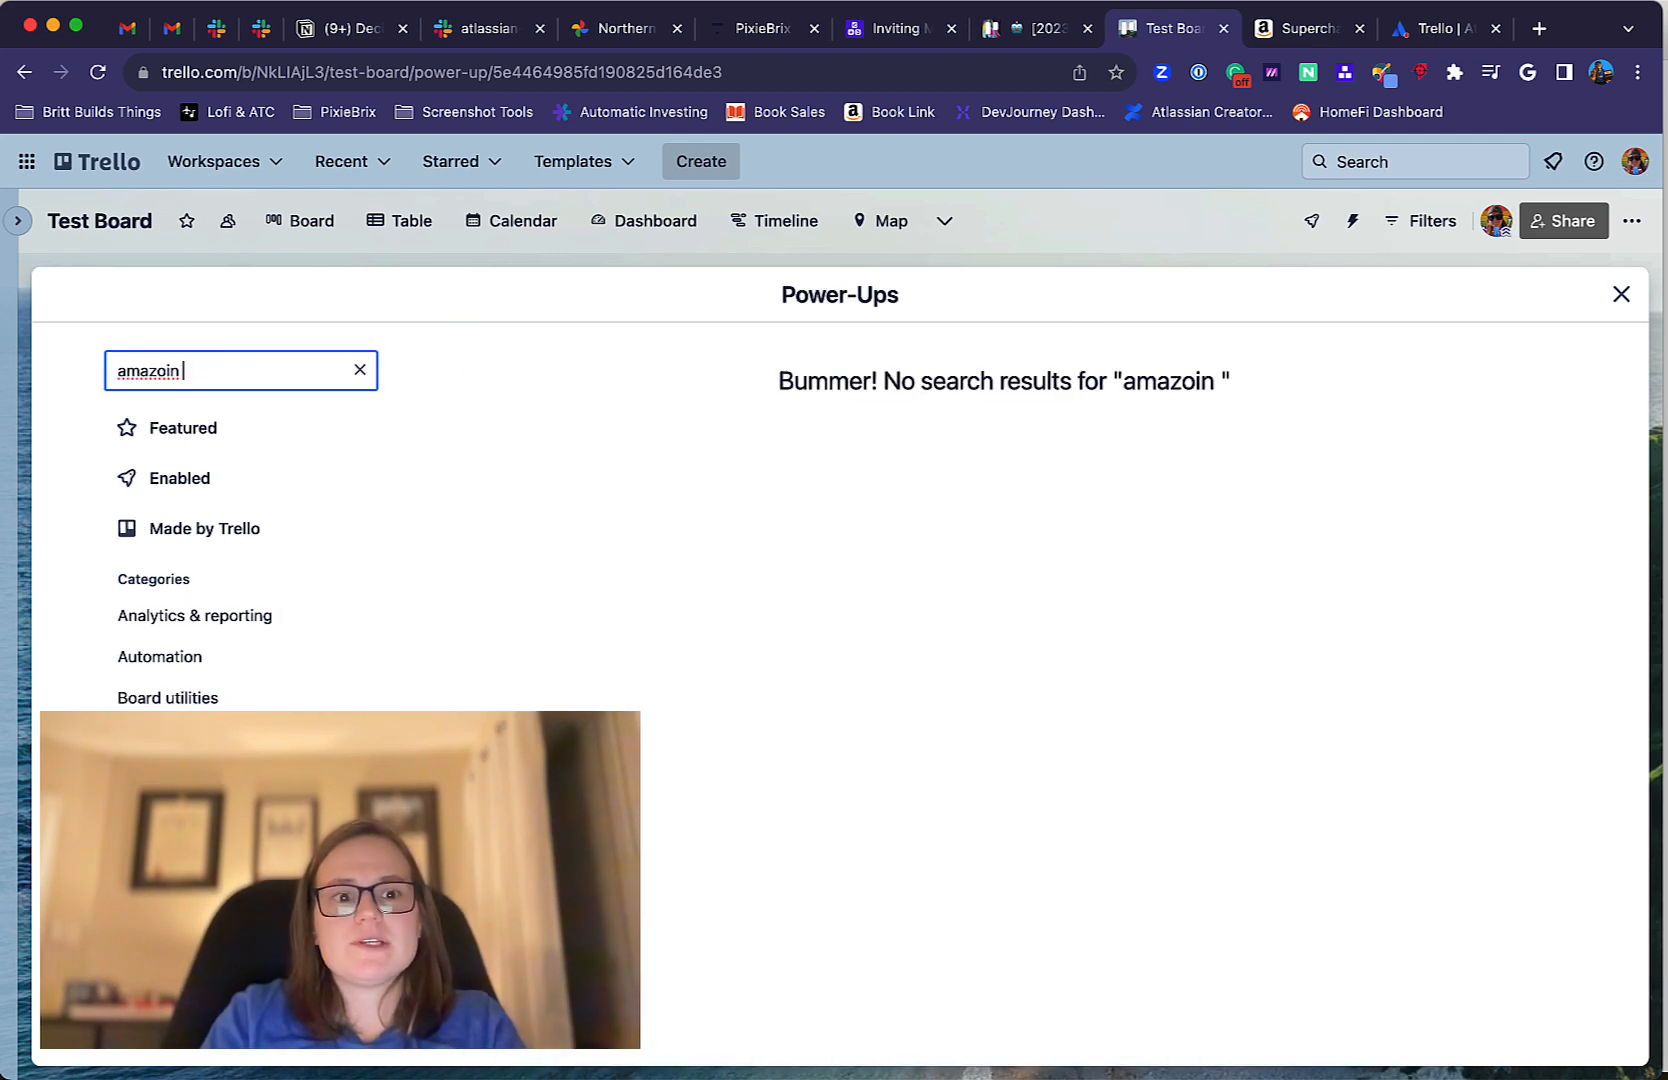
{"action": "type", "text": "ing fie"}
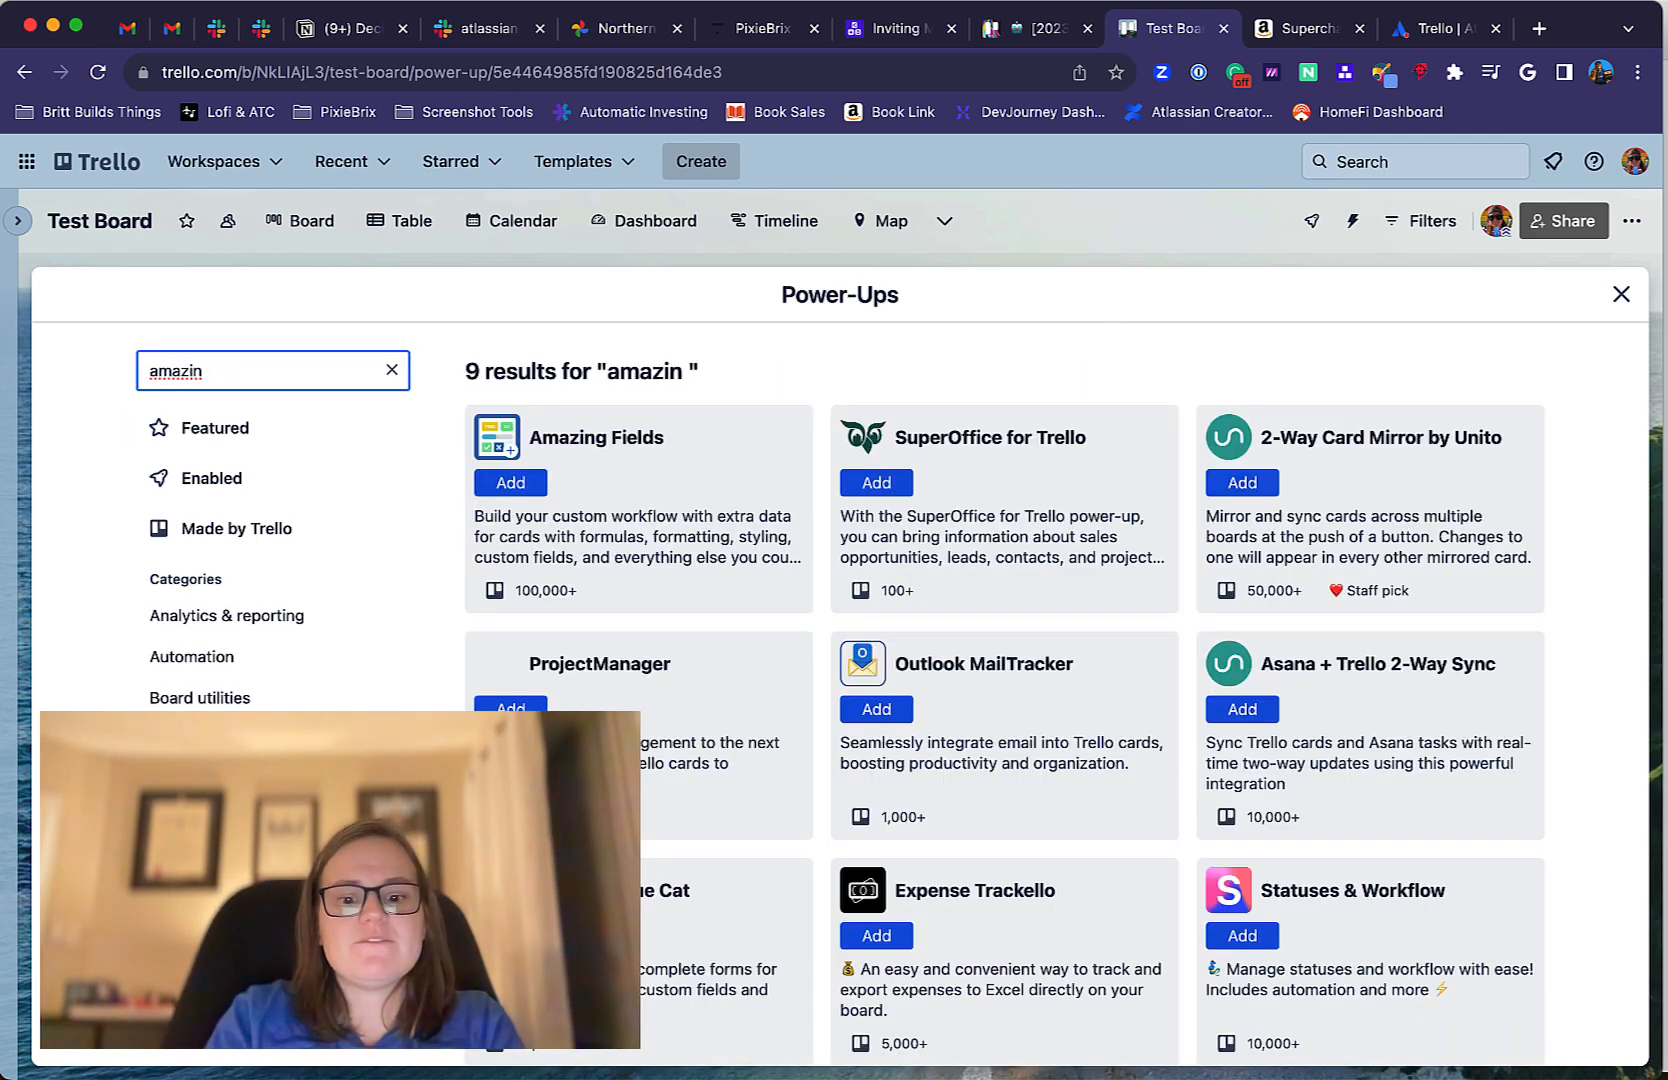
{"action": "type", "text": "lds"}
{"action": "left_click", "coordinate": [610, 444]}
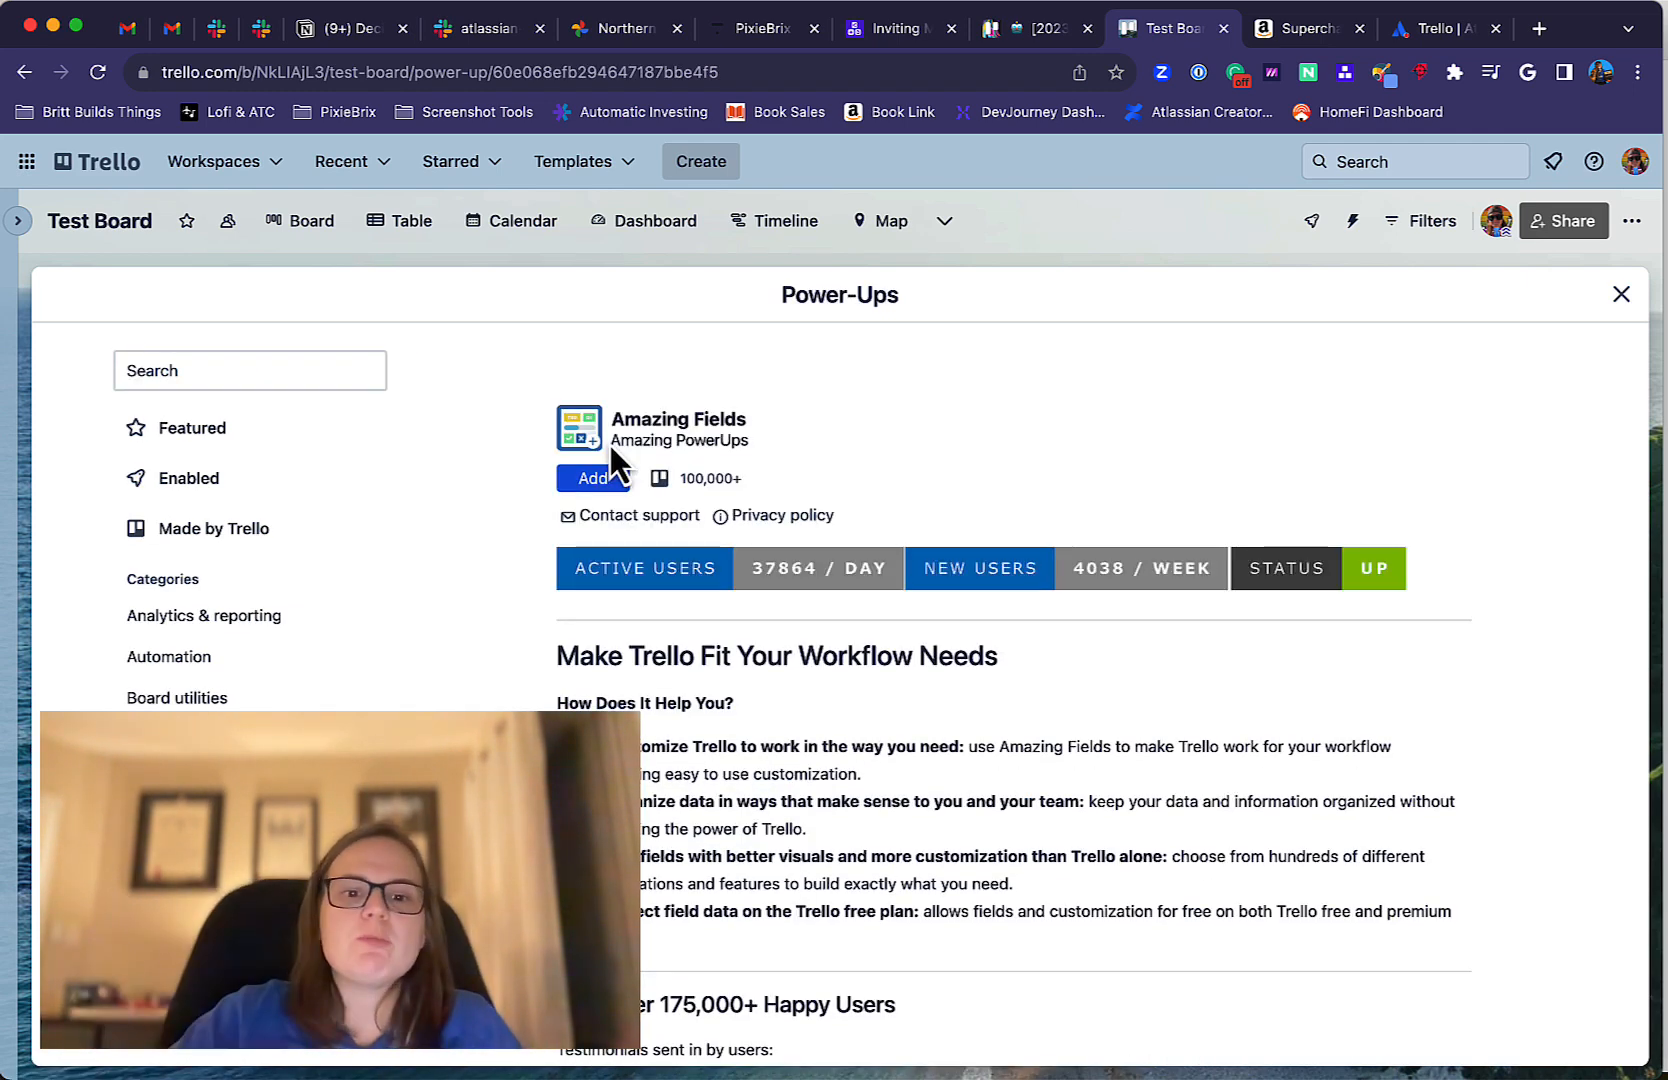
Read through the Amazing Fields page, covering its testimonials, example cards, feature list and templates.
{"action": "scroll", "coordinate": [919, 682], "scroll_direction": "down", "scroll_amount": 8}
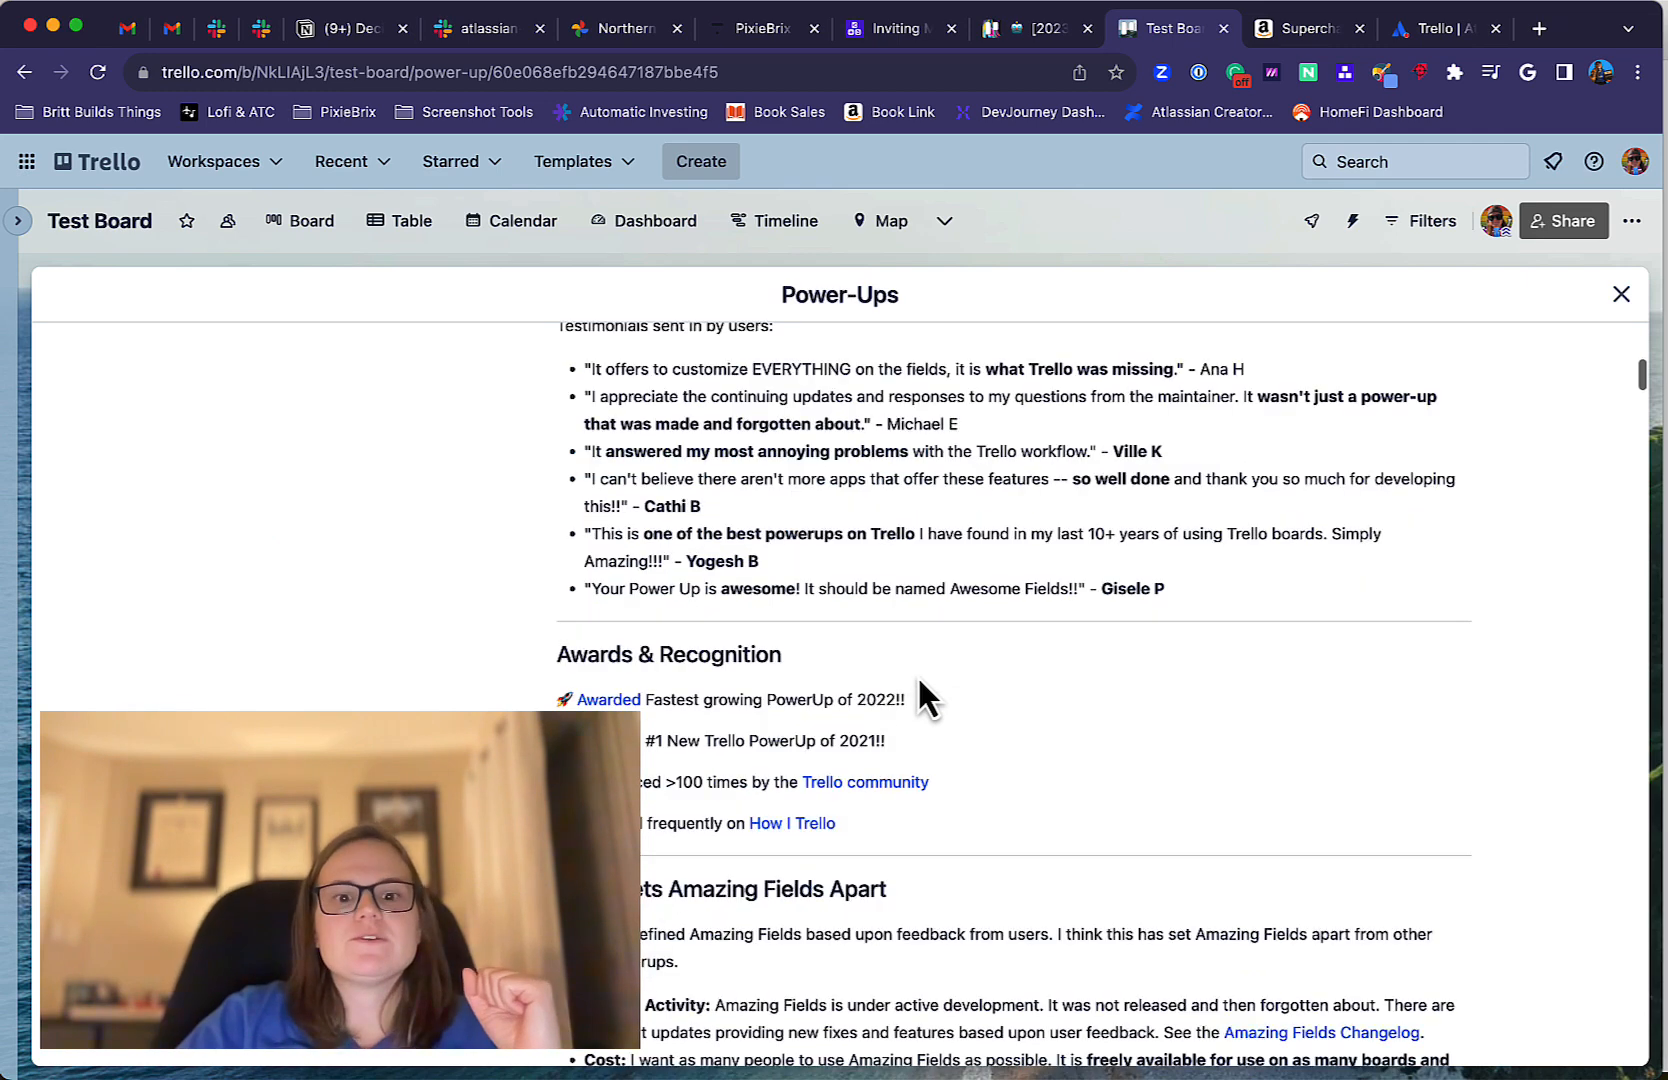
{"action": "scroll", "coordinate": [919, 682], "scroll_direction": "down", "scroll_amount": 10}
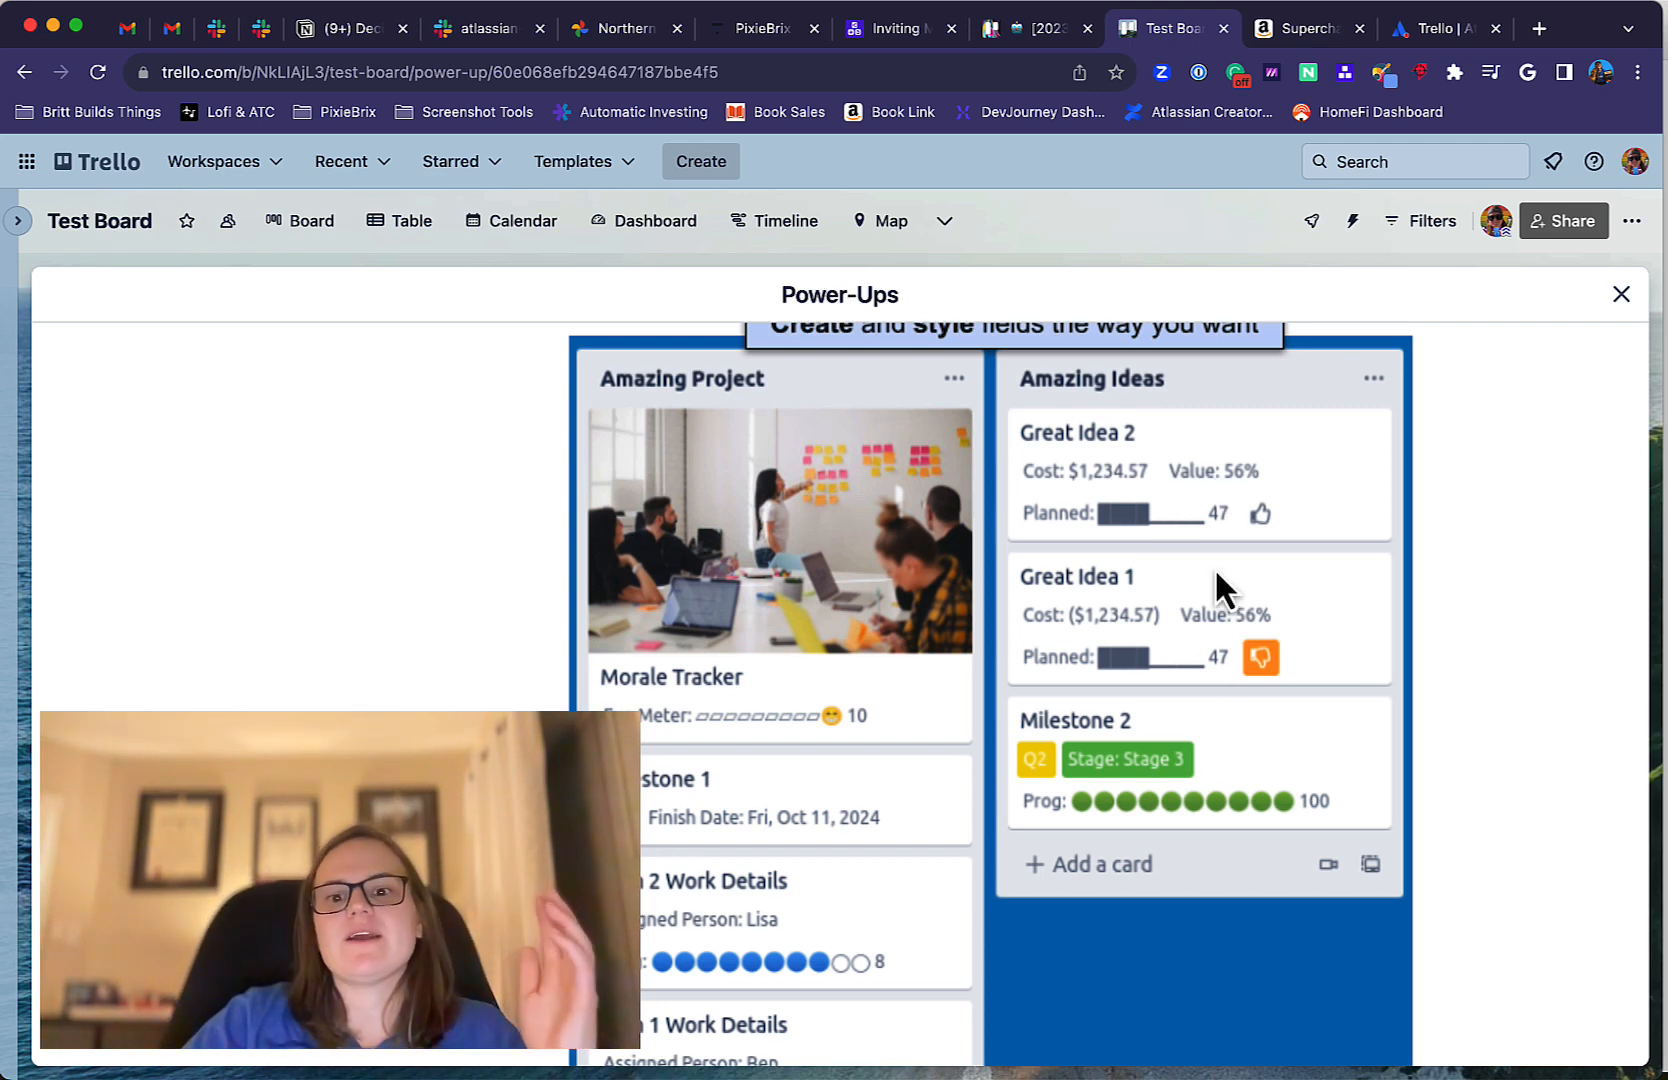
{"action": "scroll", "coordinate": [1216, 573], "scroll_direction": "down", "scroll_amount": 15}
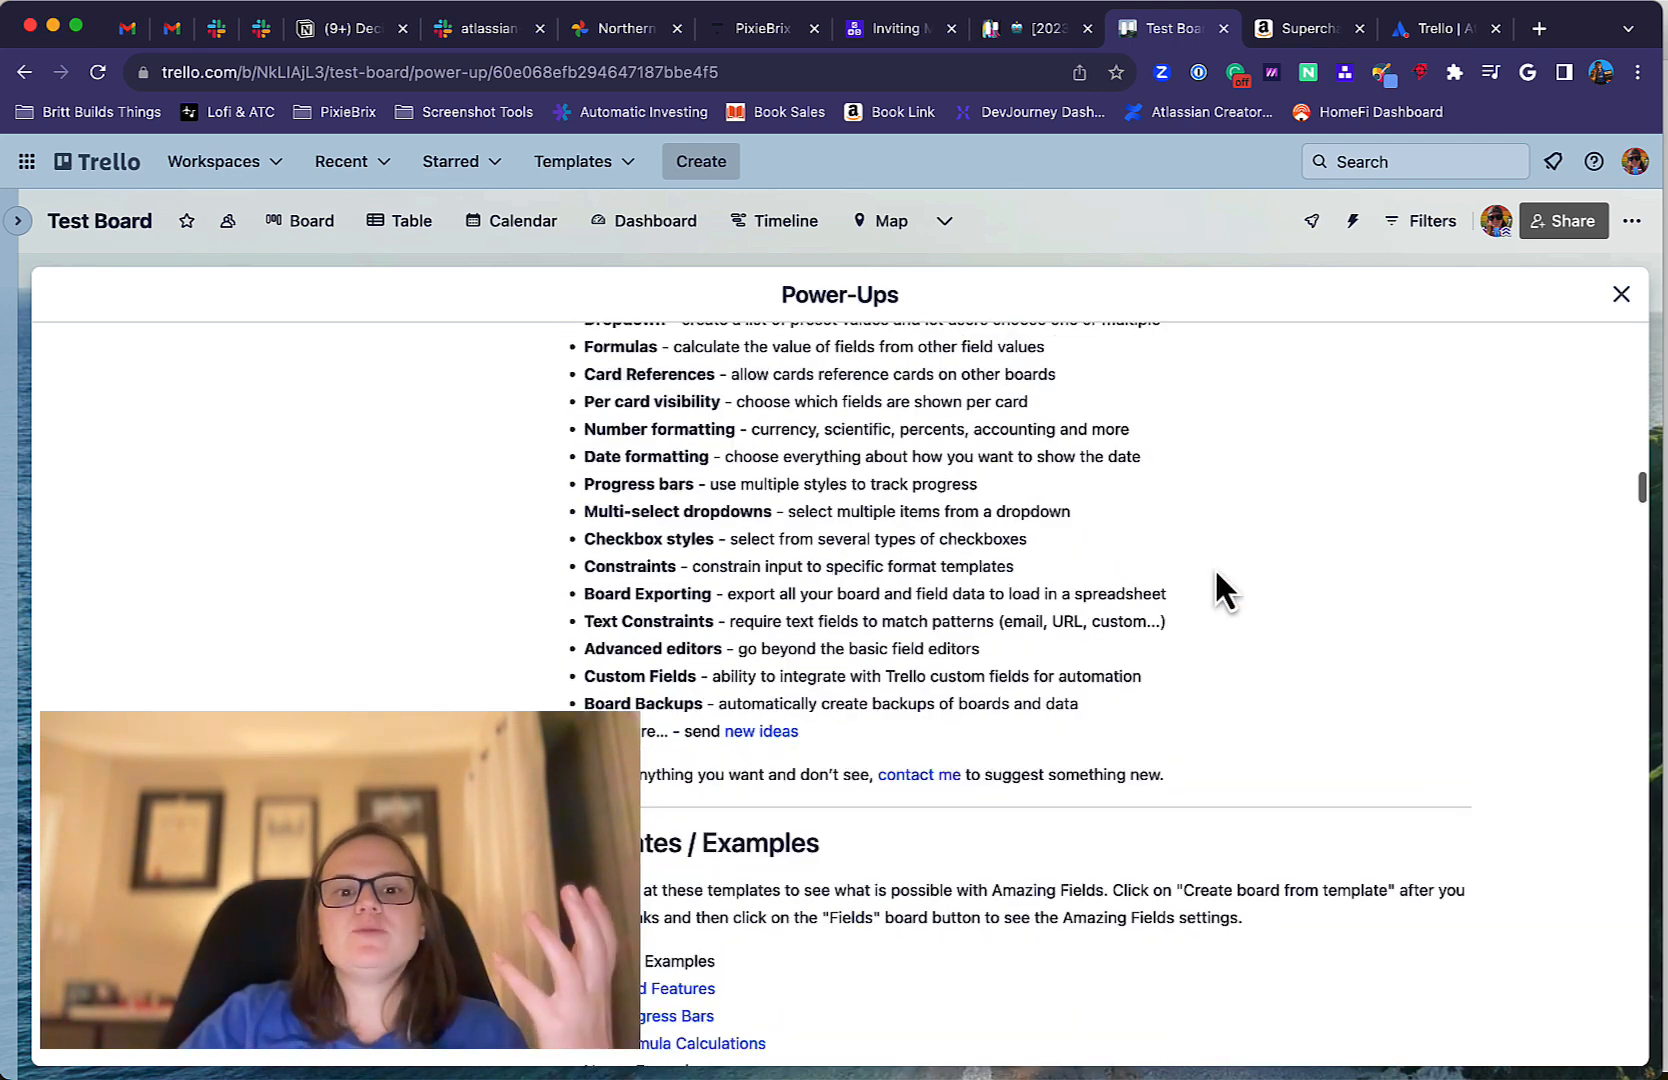
{"action": "scroll", "coordinate": [1215, 580], "scroll_direction": "down", "scroll_amount": 5}
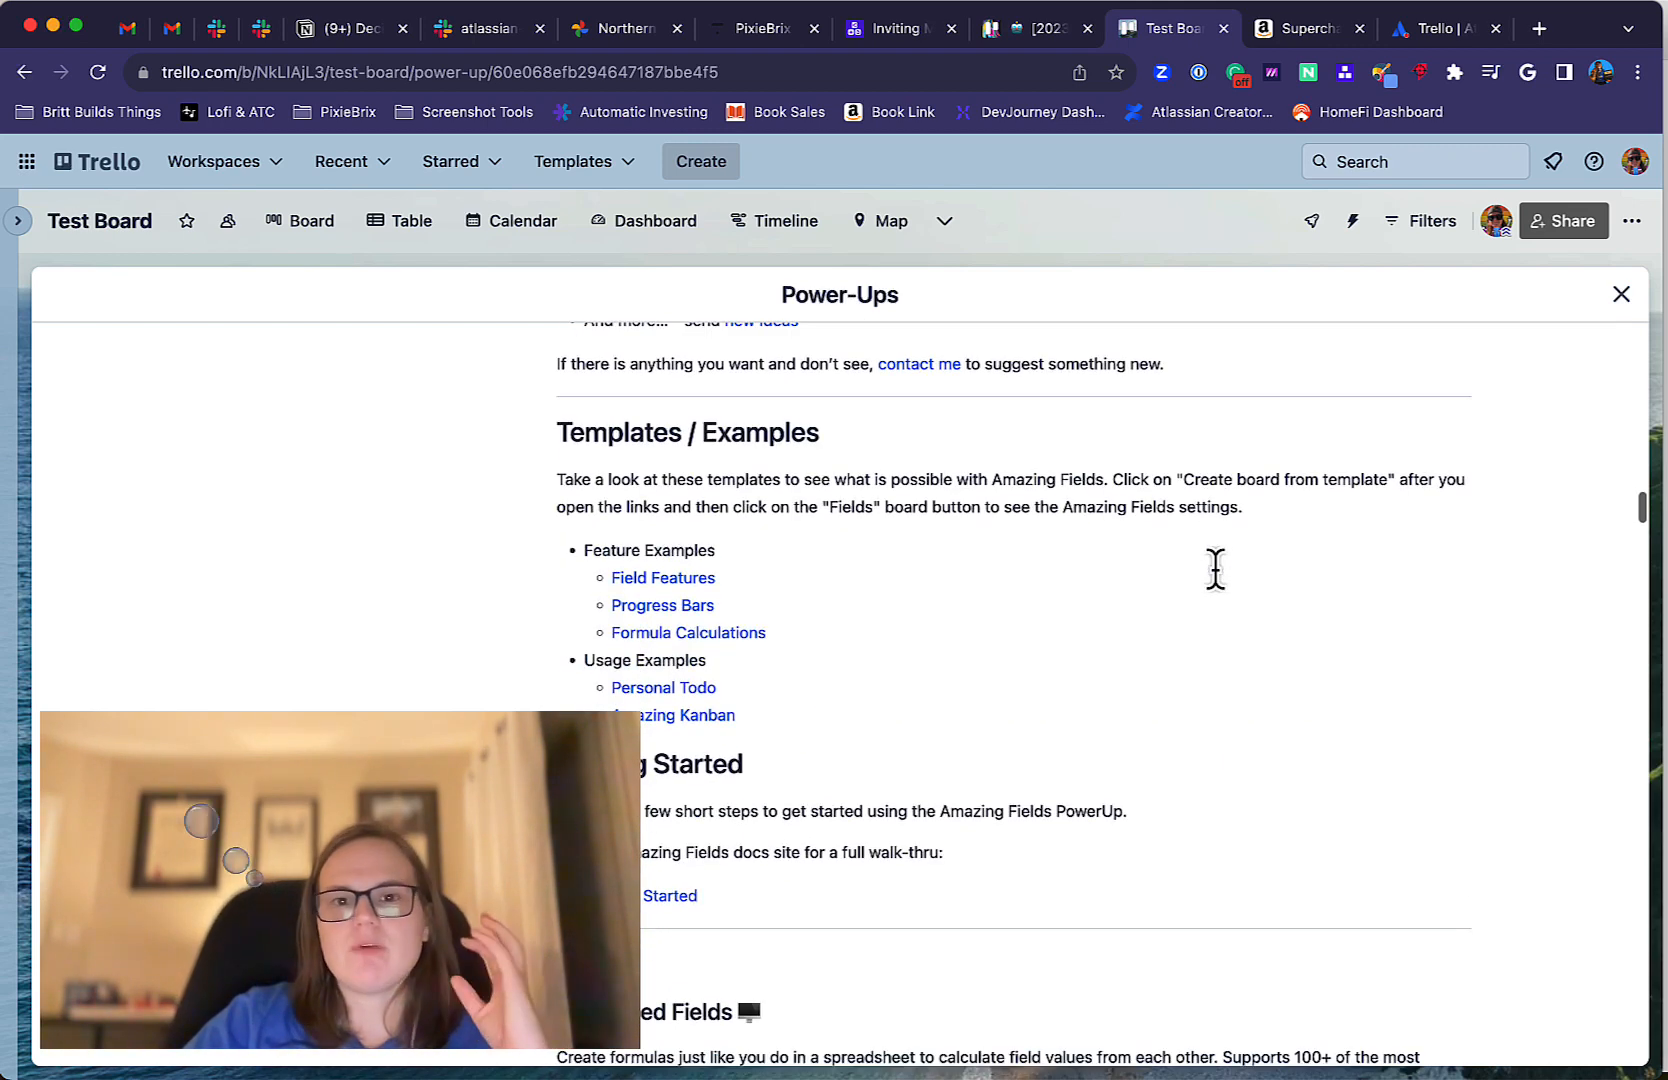
{"action": "scroll", "coordinate": [1215, 567], "scroll_direction": "up", "scroll_amount": 15}
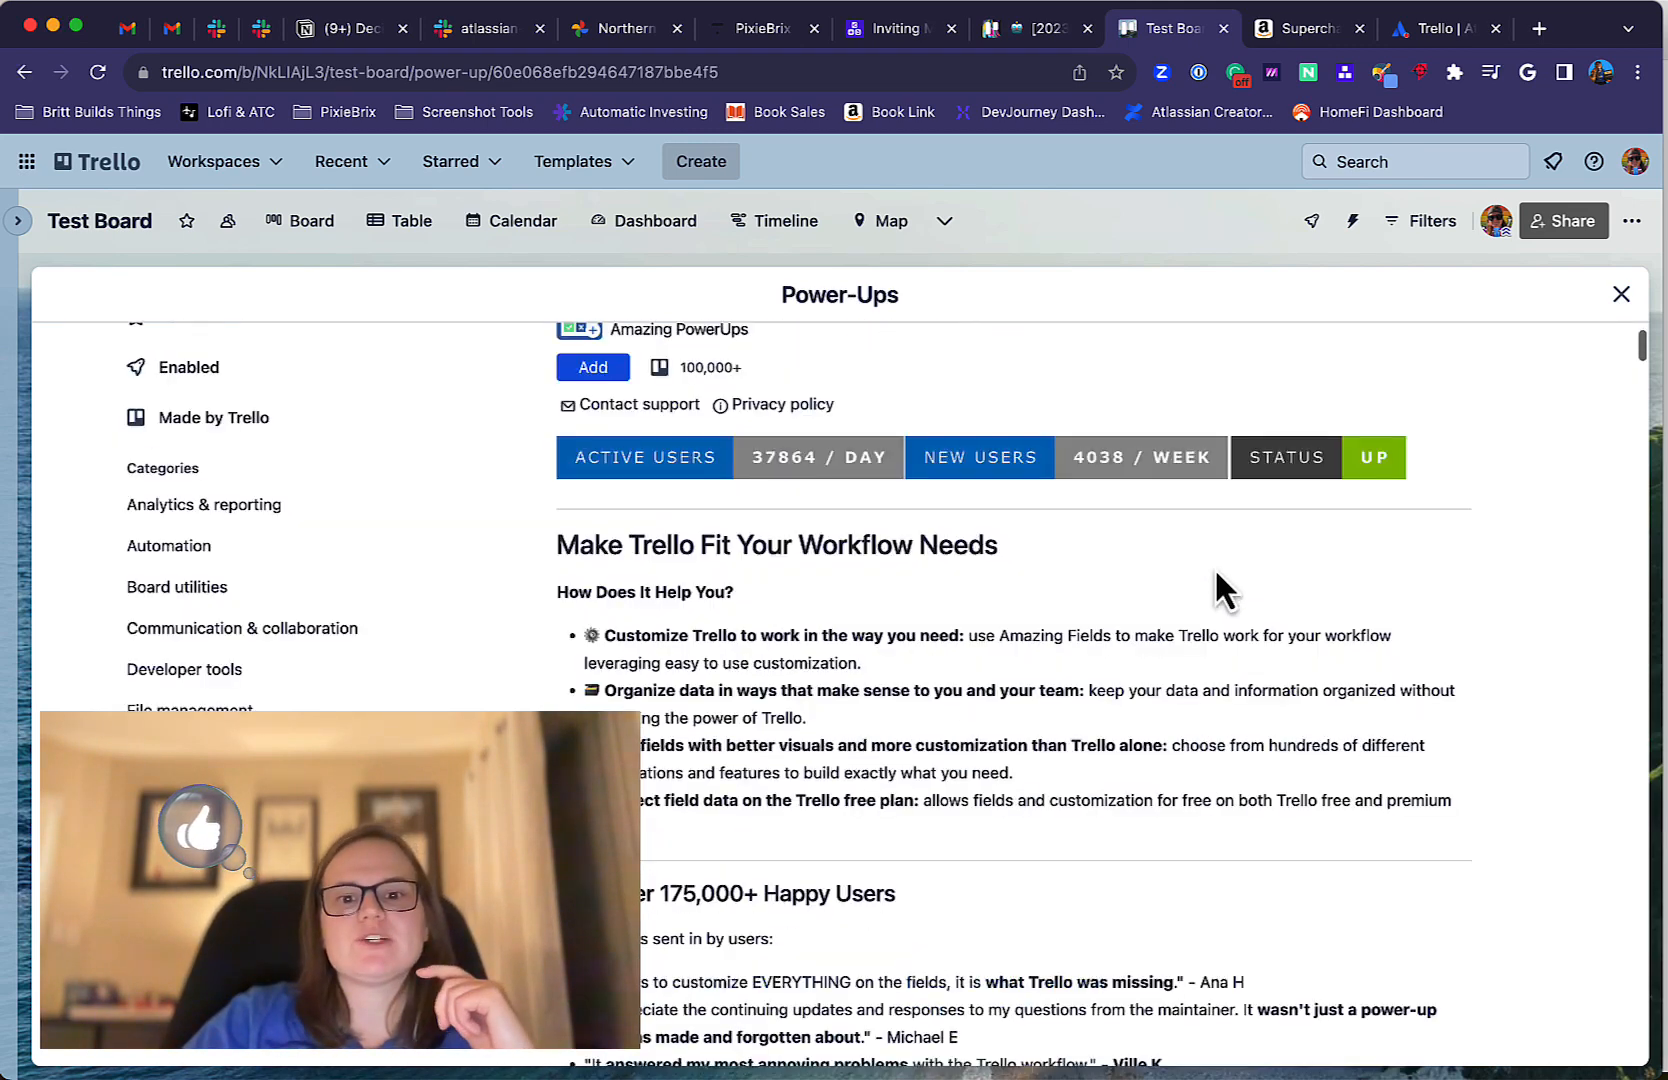
Search the Power-Ups directory for "rewind".
{"action": "scroll", "coordinate": [1215, 567], "scroll_direction": "up", "scroll_amount": 2}
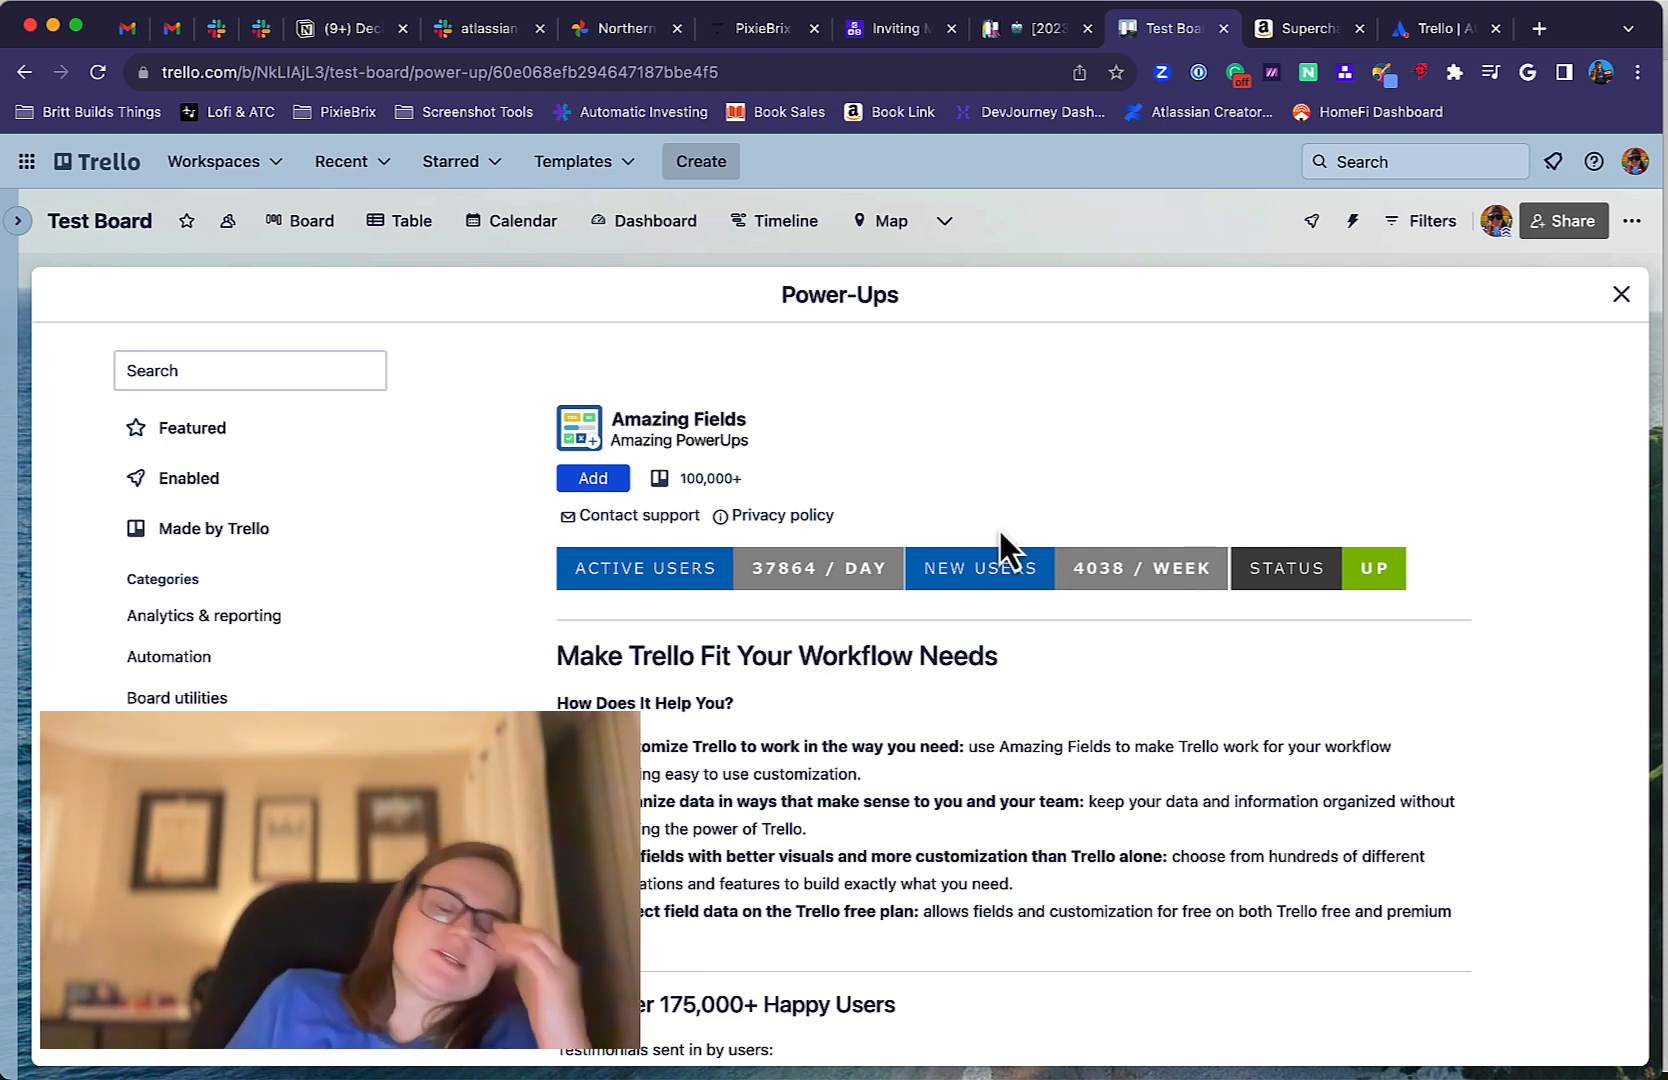
{"action": "left_click", "coordinate": [322, 372]}
{"action": "type", "text": "r"}
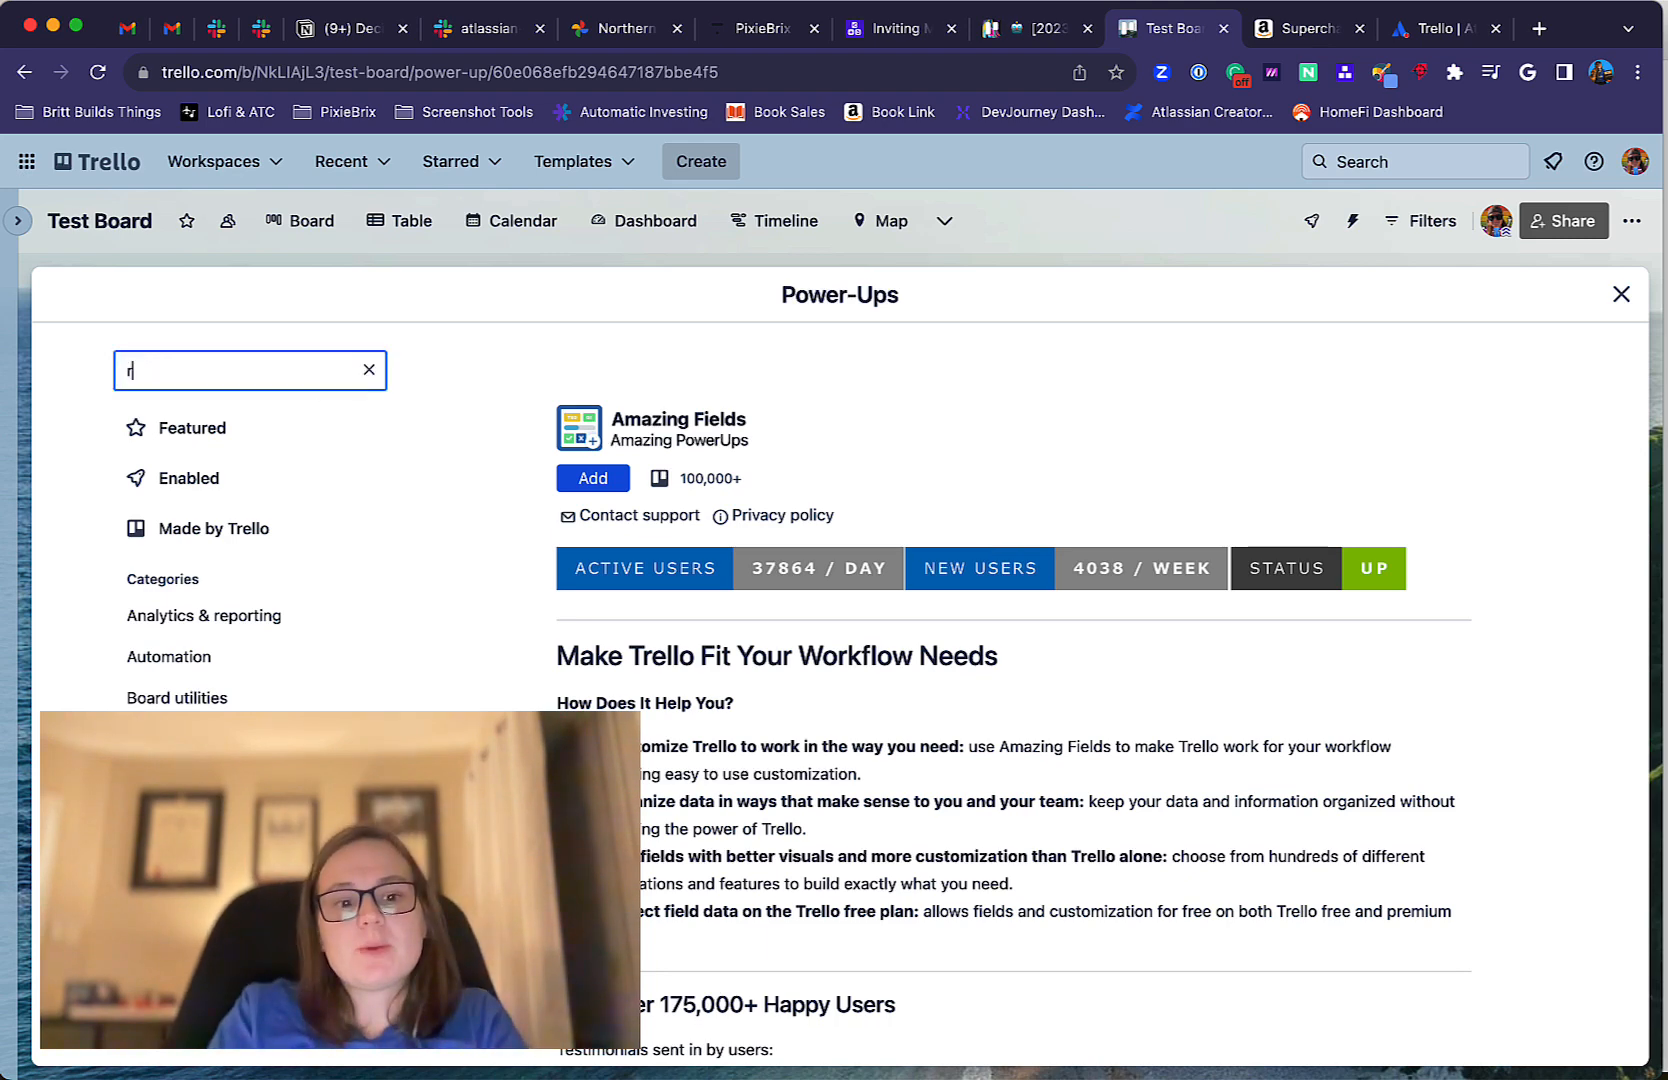
{"action": "type", "text": "ewind"}
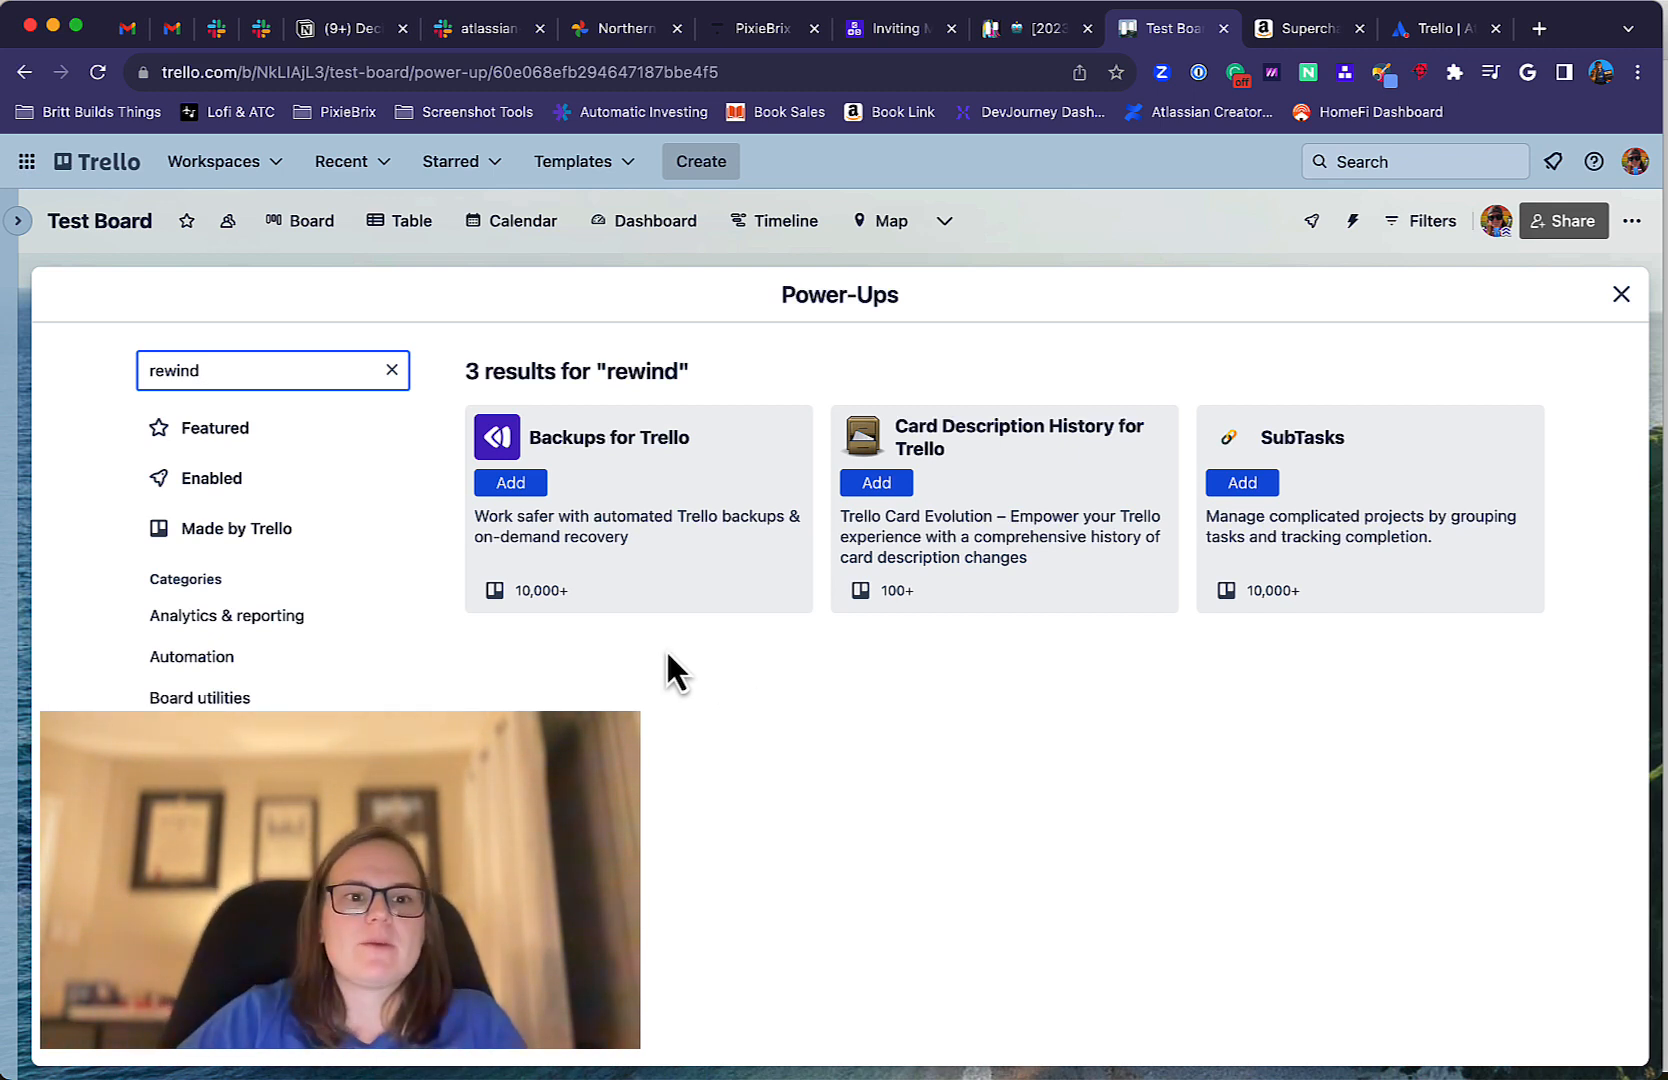
Search the Power-Ups directory for "crmble".
{"action": "double_click", "coordinate": [311, 369]}
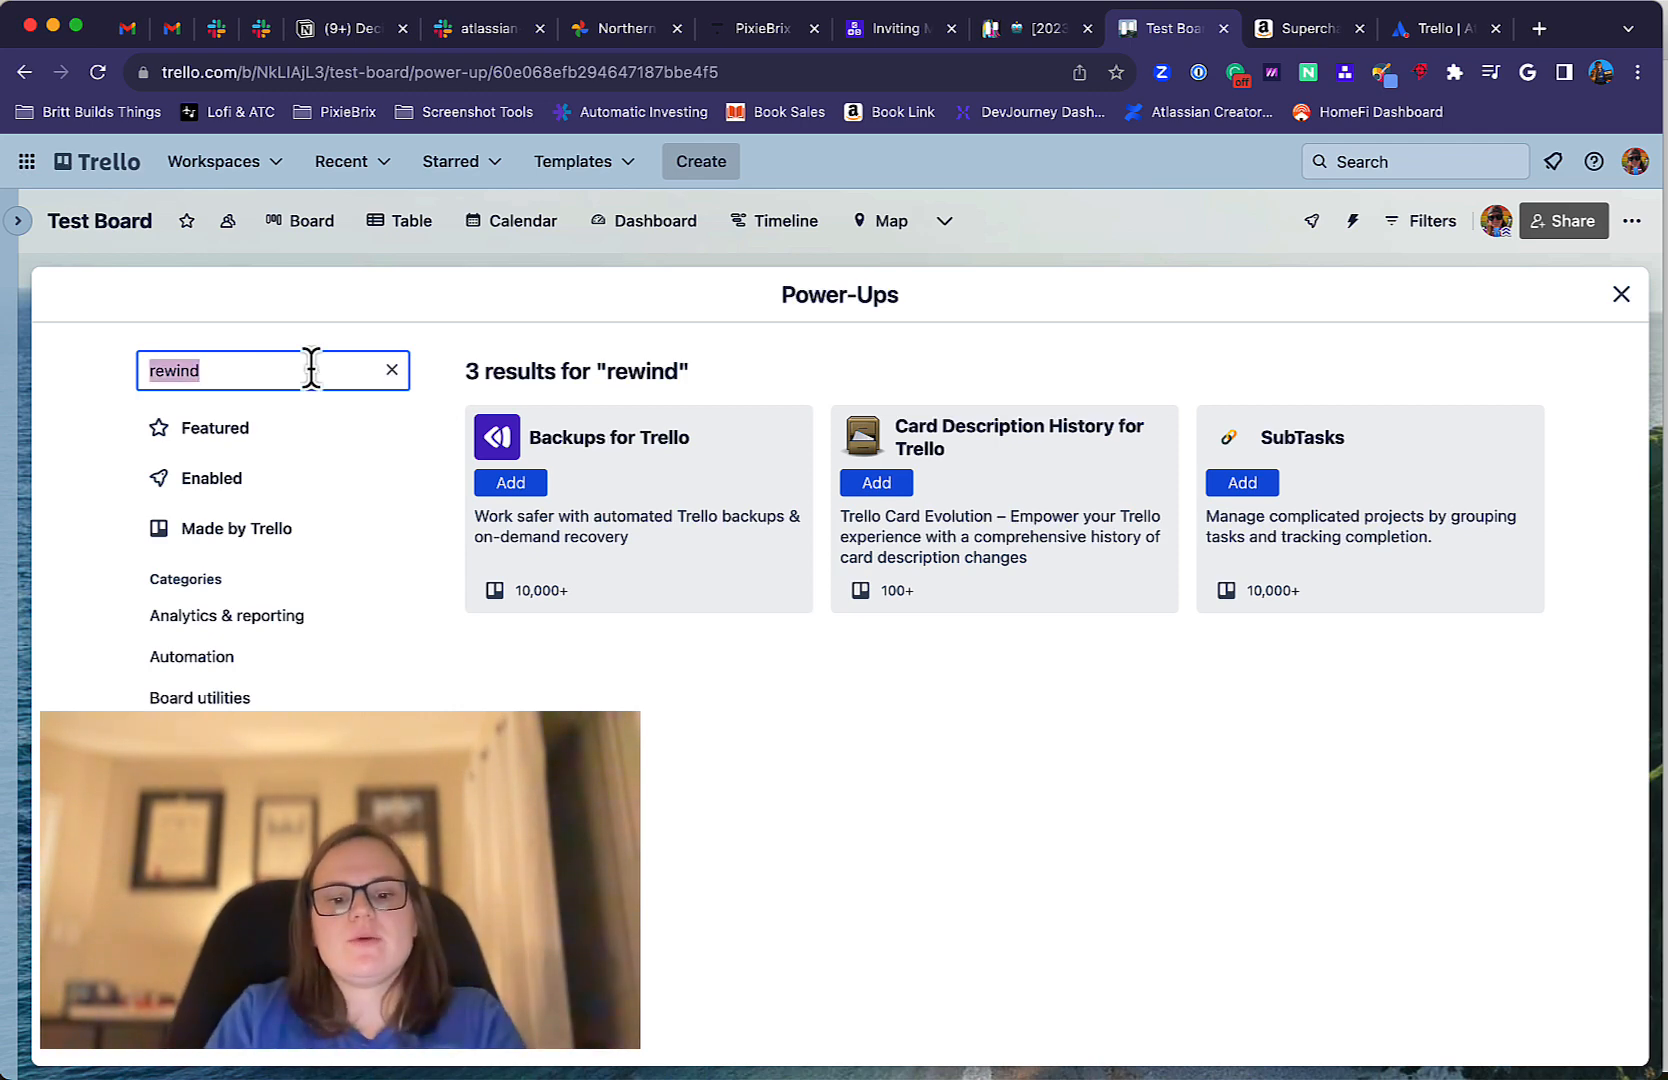
{"action": "type", "text": "crmble"}
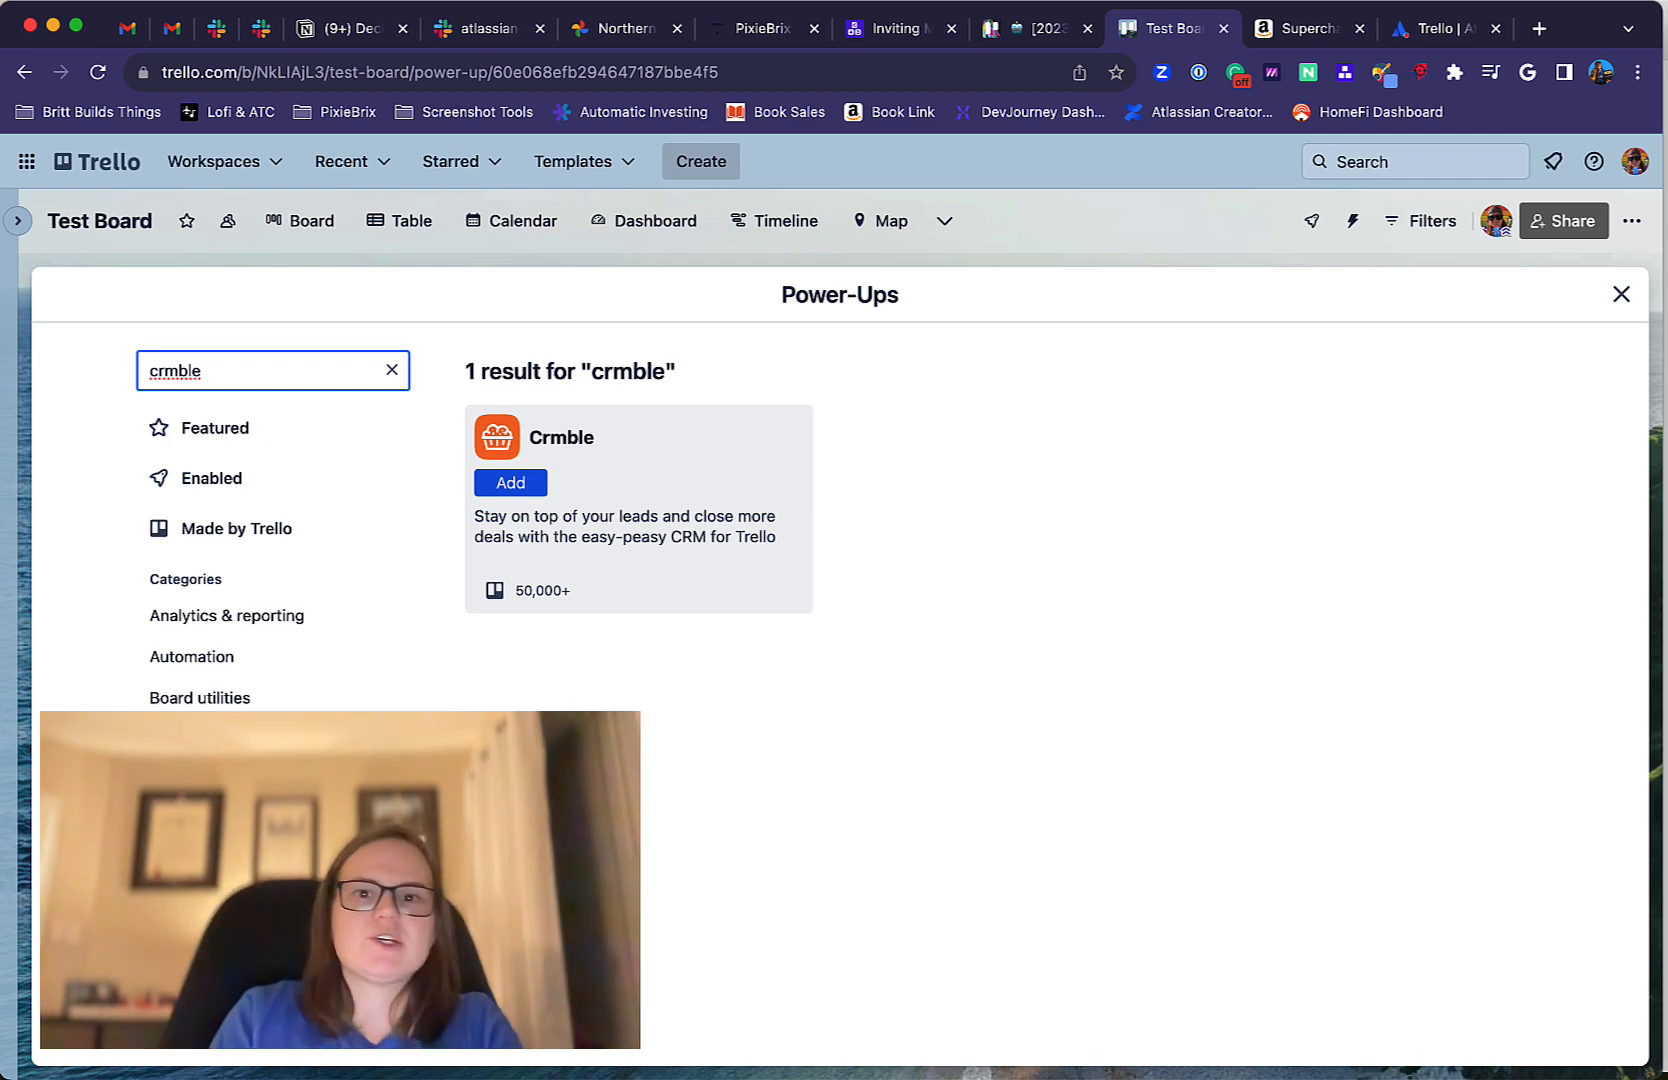
Search the Power-Ups directory for "forms", then close the directory to return to the test board.
{"action": "key", "text": "super+a"}
{"action": "key", "text": "BackSpace"}
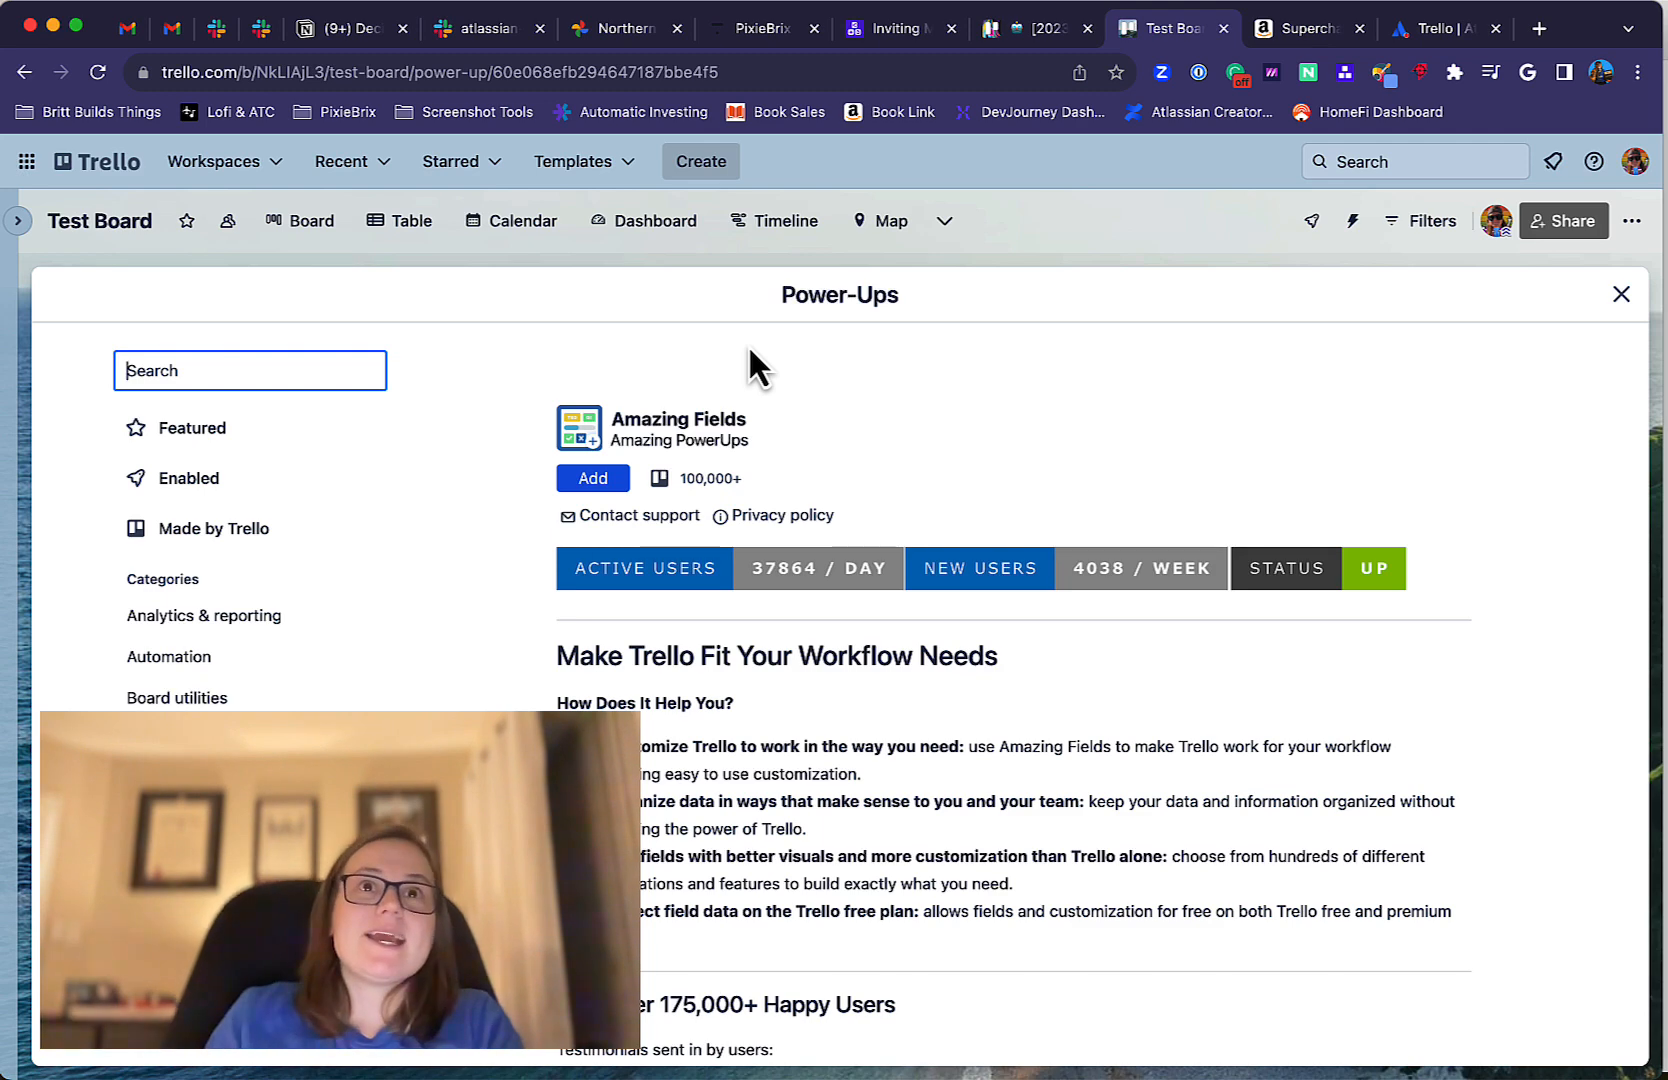
{"action": "type", "text": "forms"}
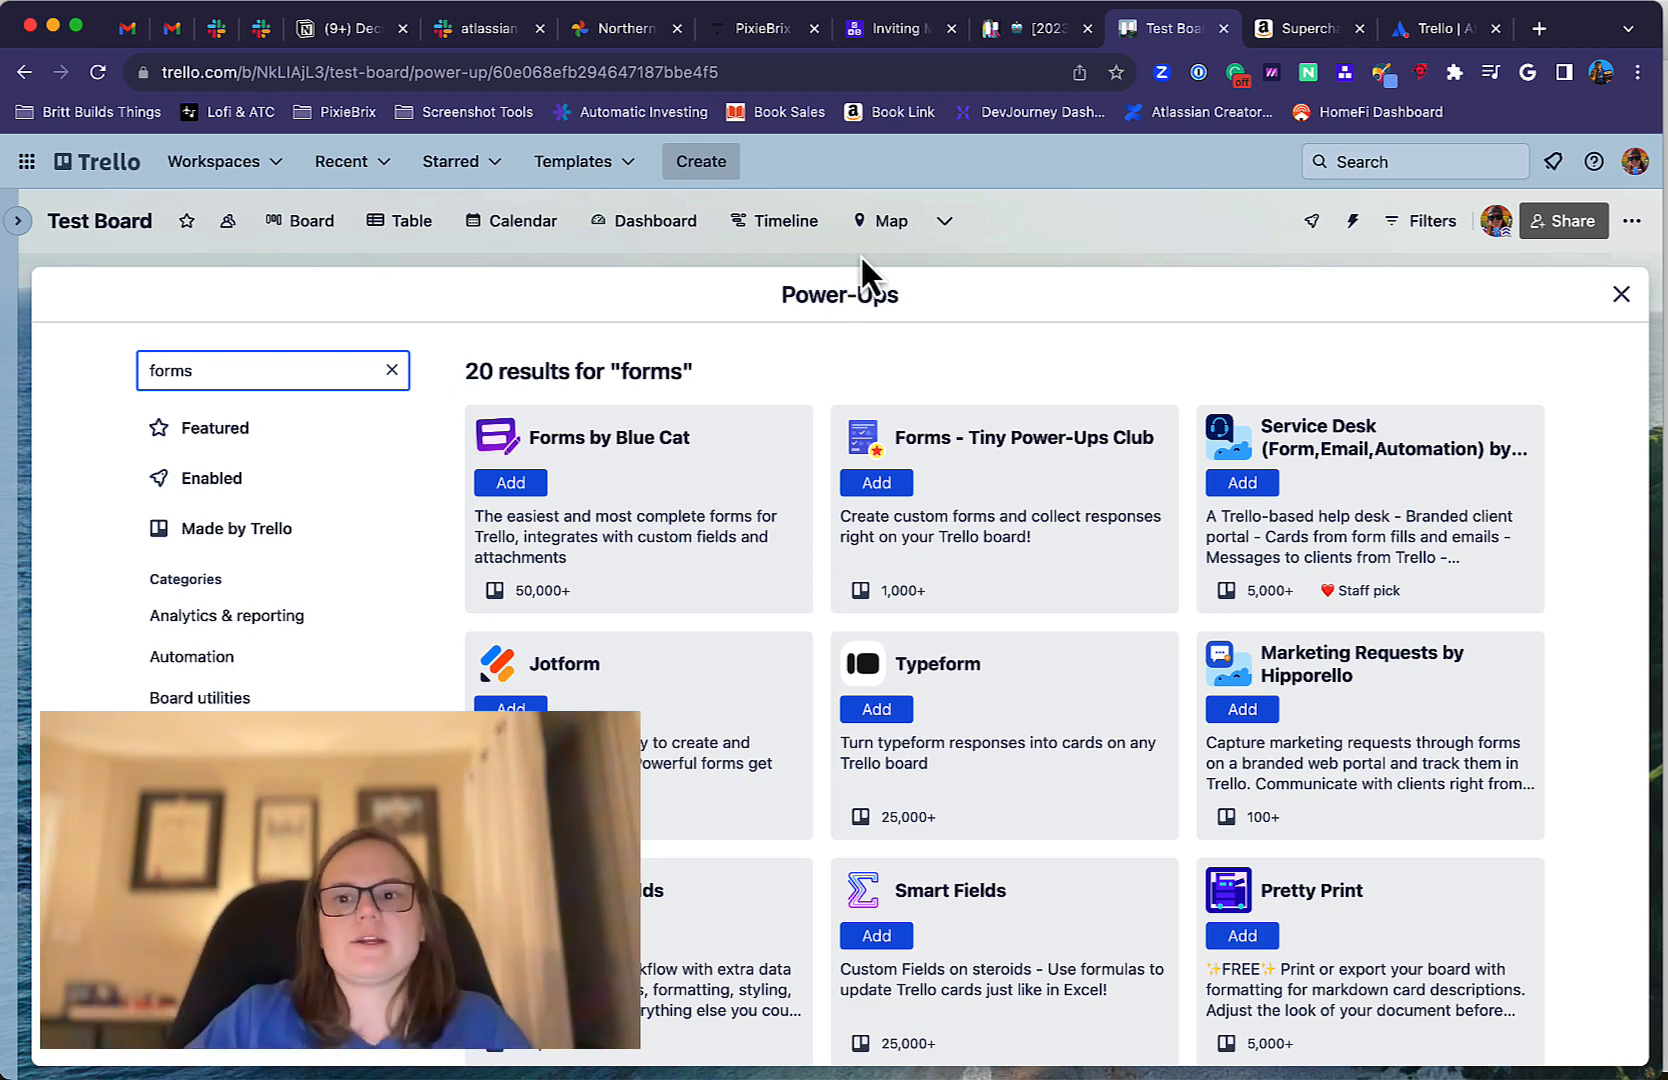
{"action": "left_click", "coordinate": [1620, 292]}
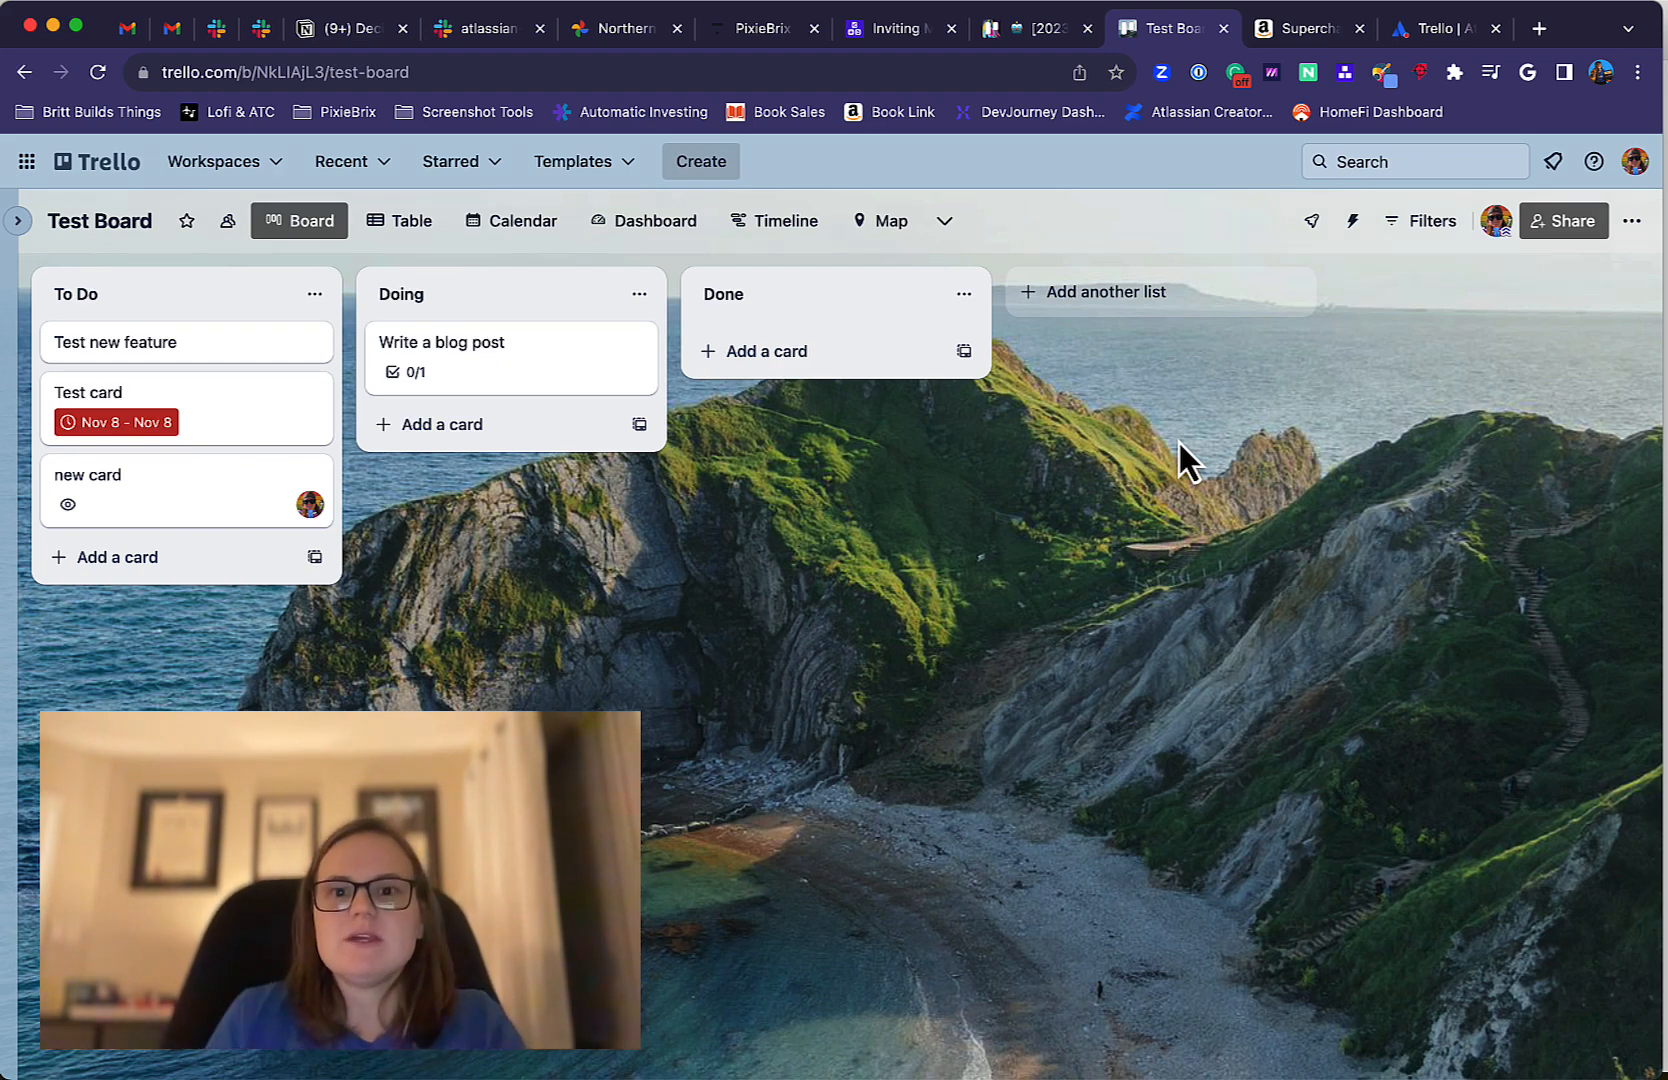
{"action": "key", "text": "super+t"}
{"action": "type", "text": "https://trello.substack.com/"}
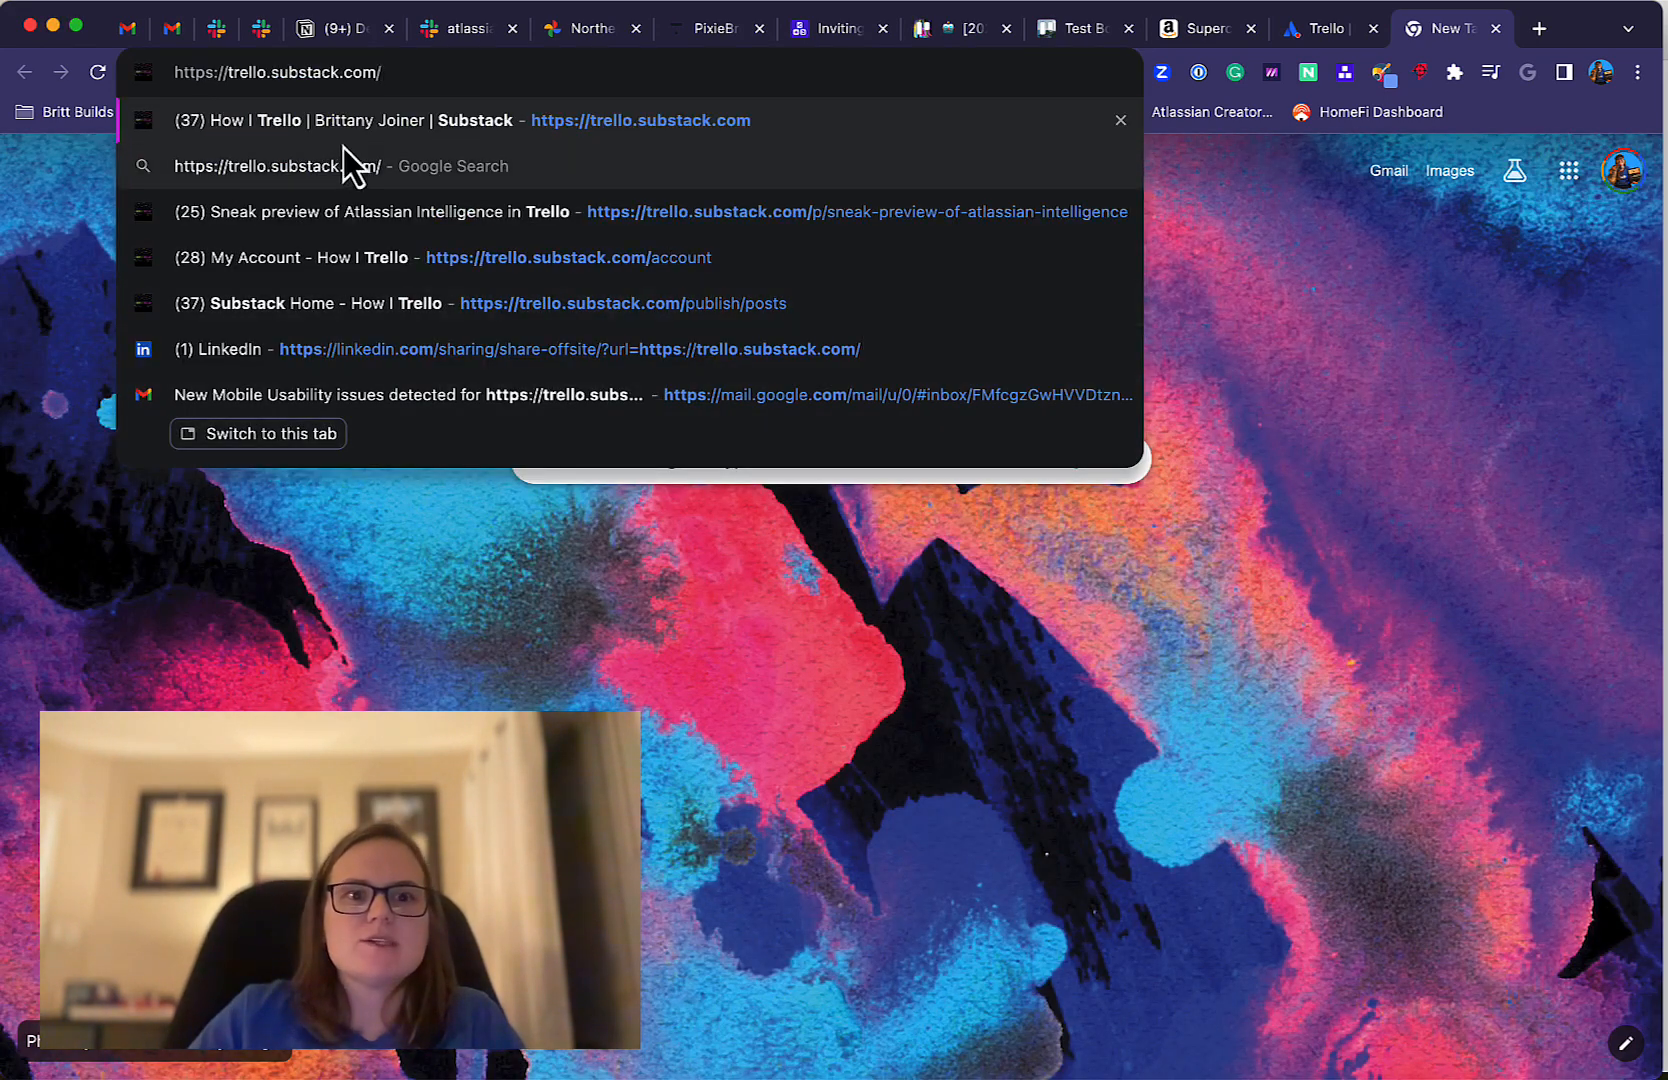
{"action": "key", "text": "Return"}
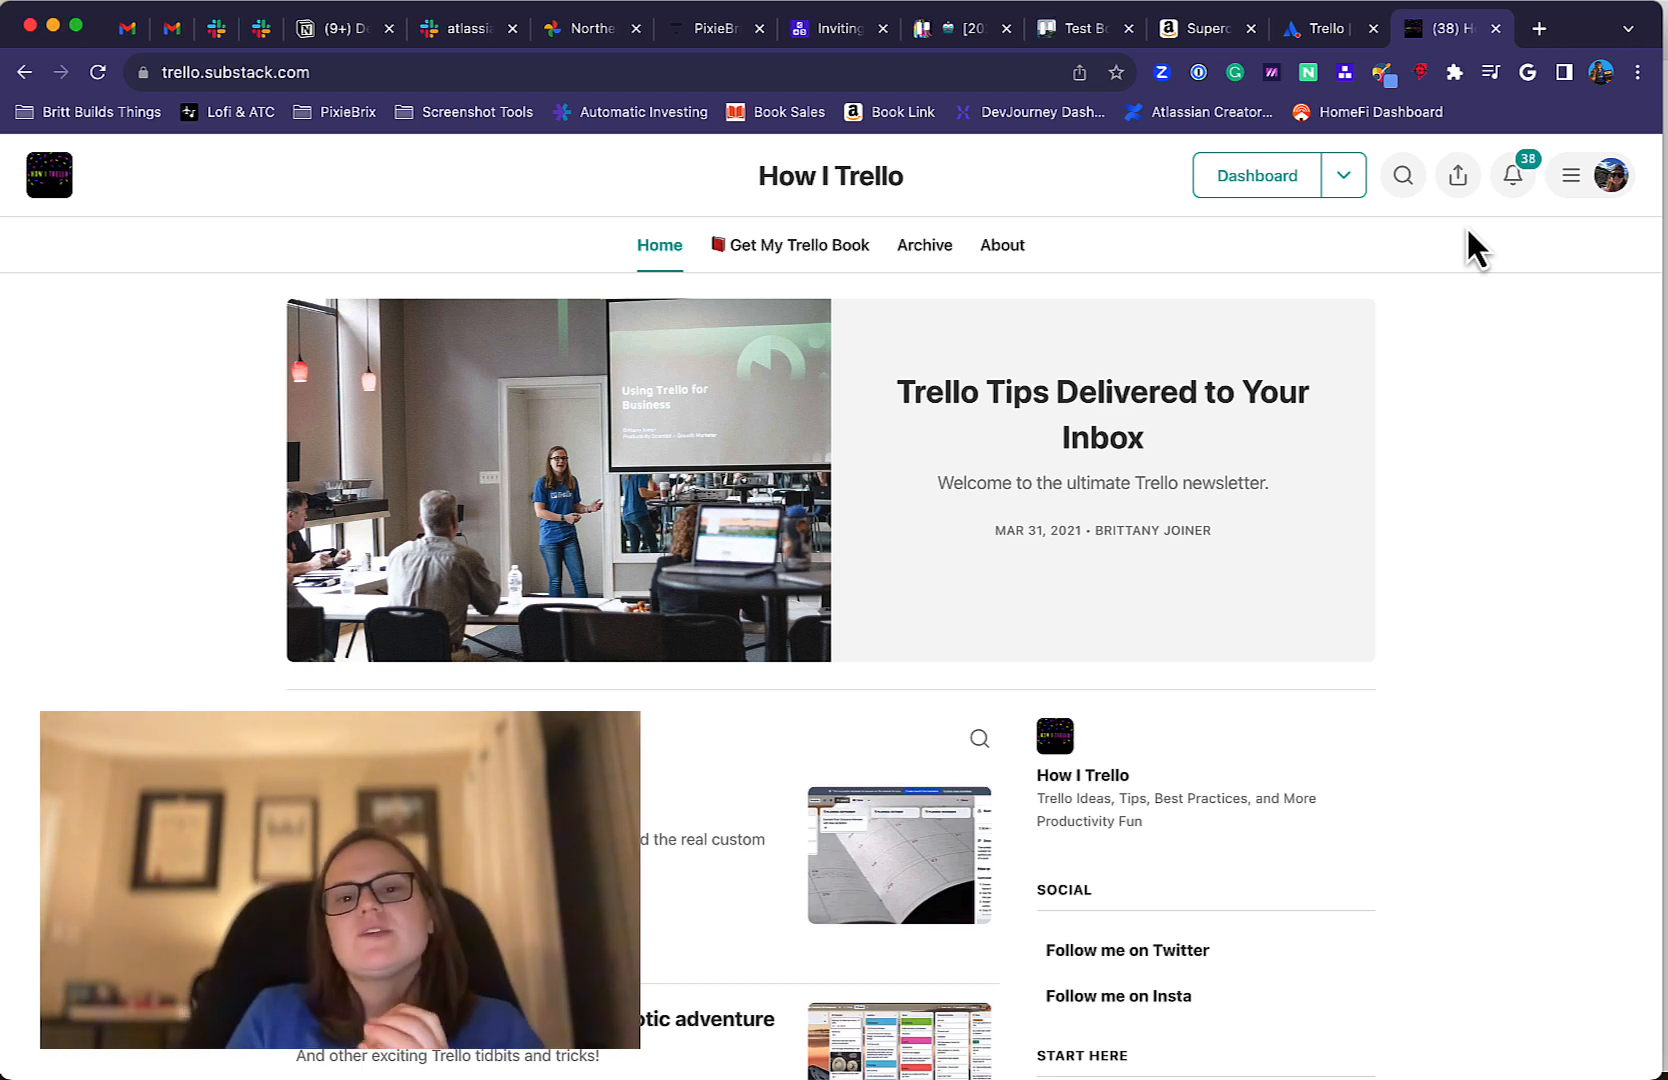
Open the Britt Builds Things YouTube channel in a new browser tab and look over its home page.
{"action": "key", "text": "super+t"}
{"action": "type", "text": "/youtube.com/c/brittanyjoiner"}
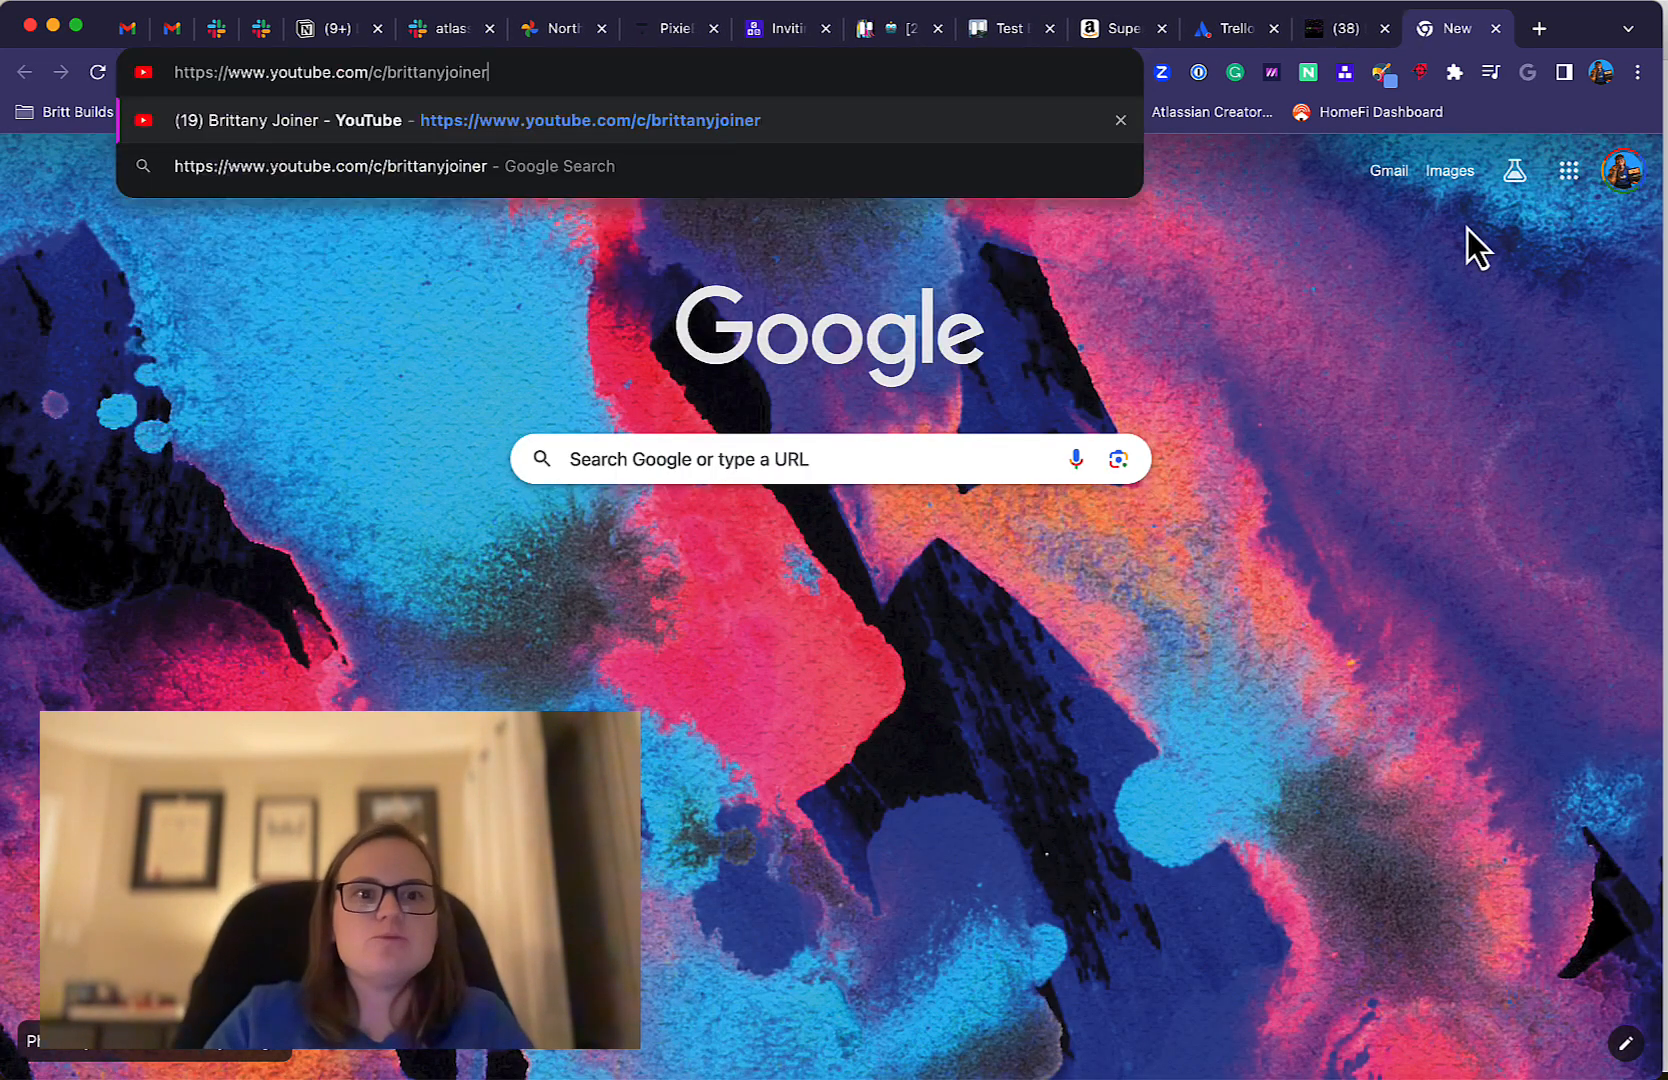
{"action": "key", "text": "Return"}
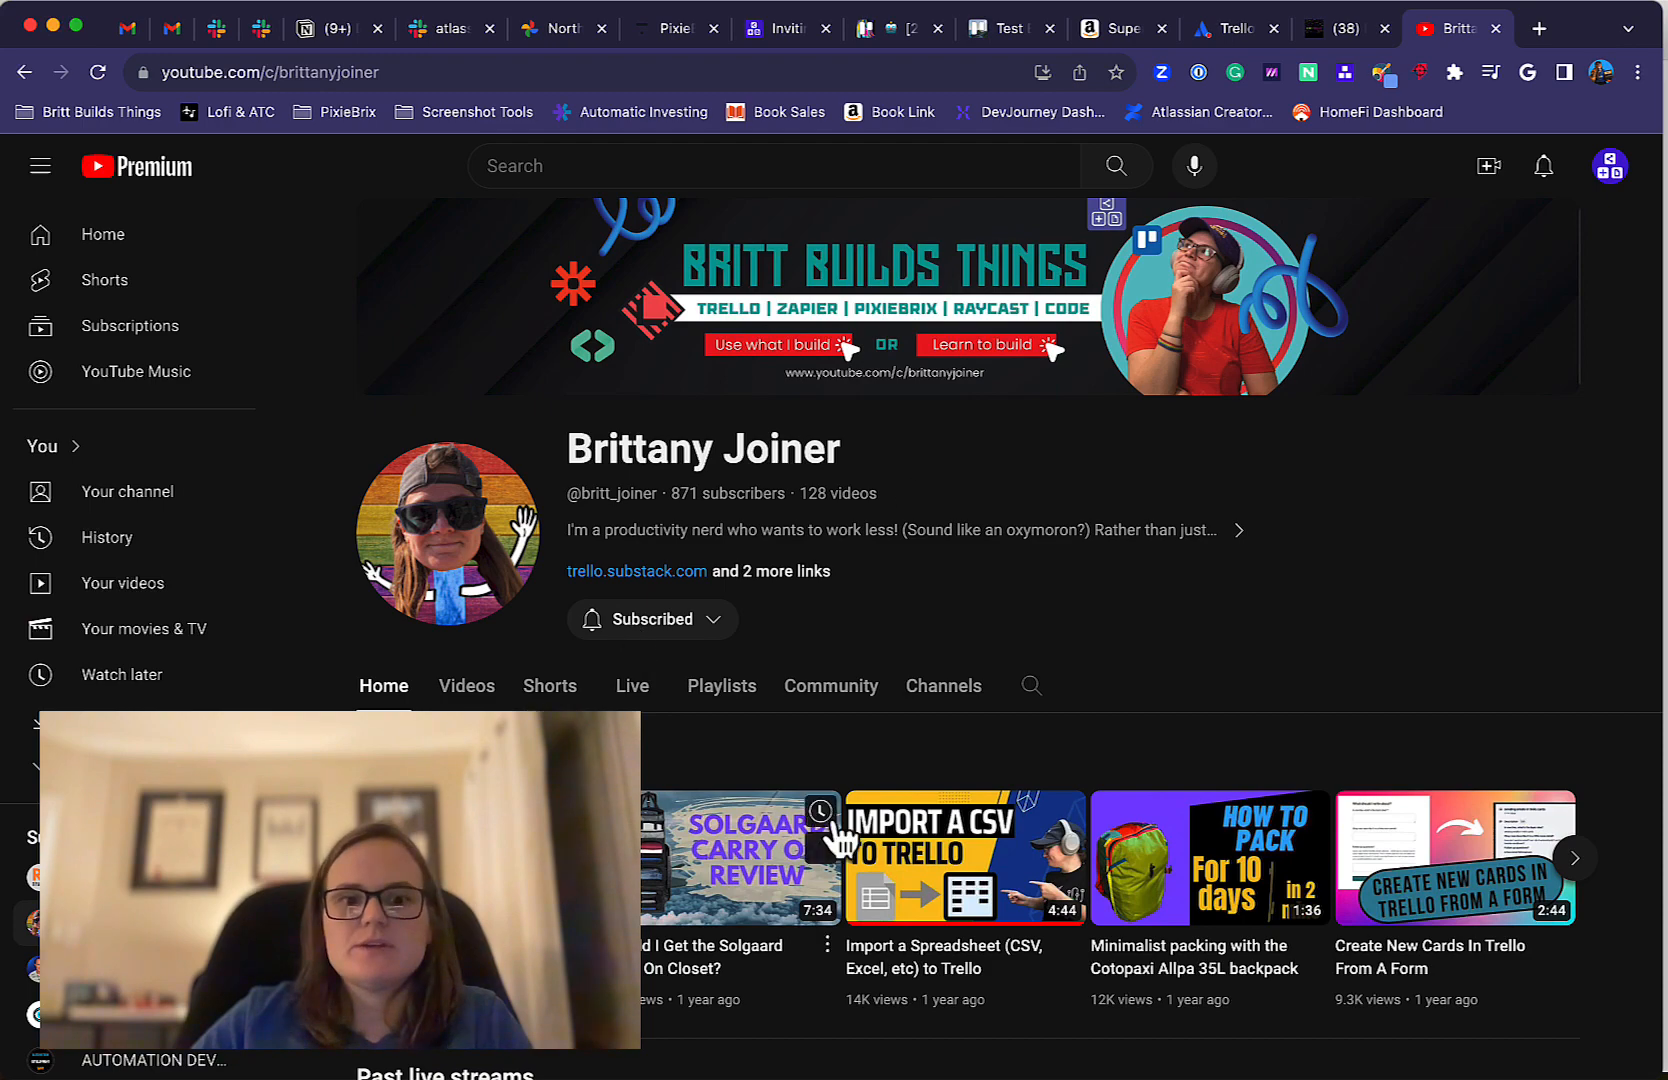
{"action": "scroll", "coordinate": [838, 840], "scroll_direction": "down", "scroll_amount": 3}
{"action": "scroll", "coordinate": [832, 825], "scroll_direction": "up", "scroll_amount": 3}
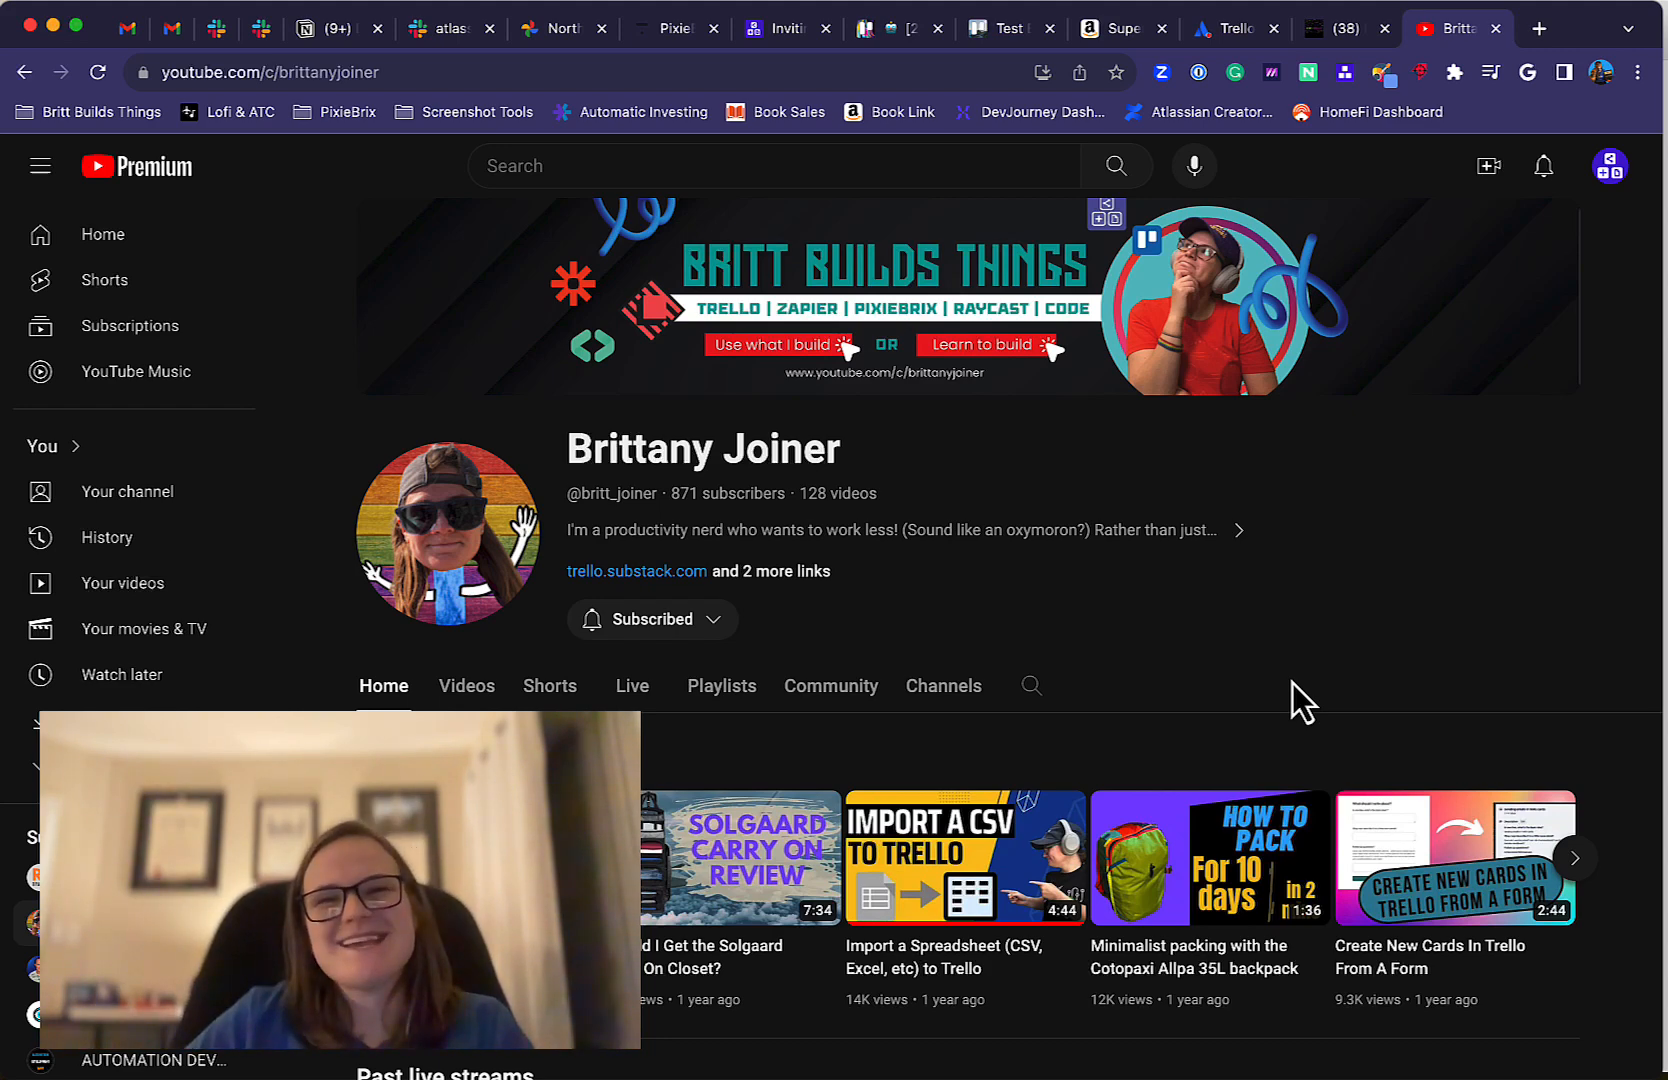
{"action": "left_click", "coordinate": [1340, 2]}
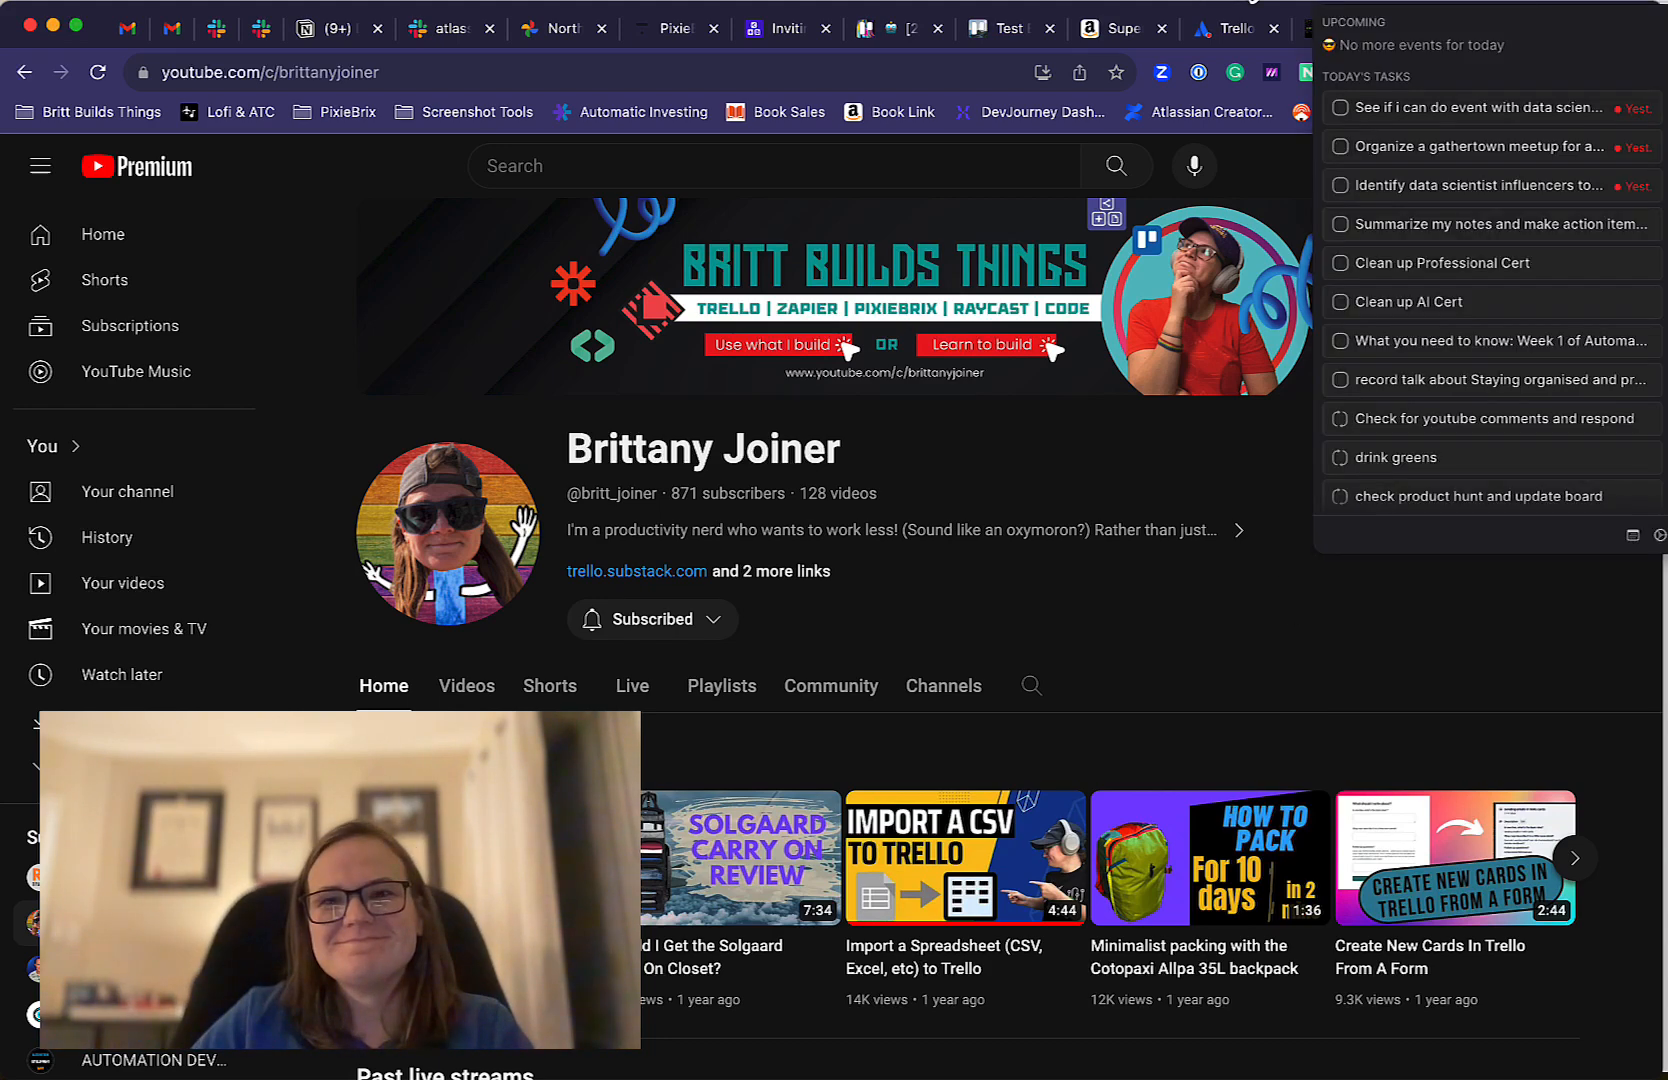